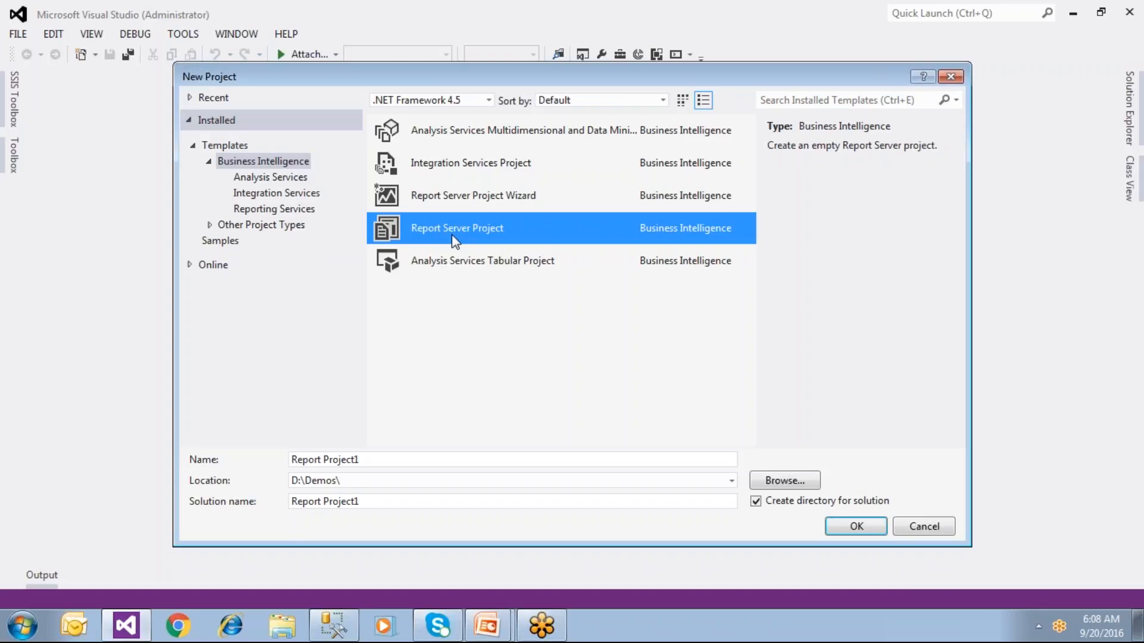
Step: Choose the empty Report Server Project template, keeping .NET Framework 4.5 as the target
left_click(476, 198)
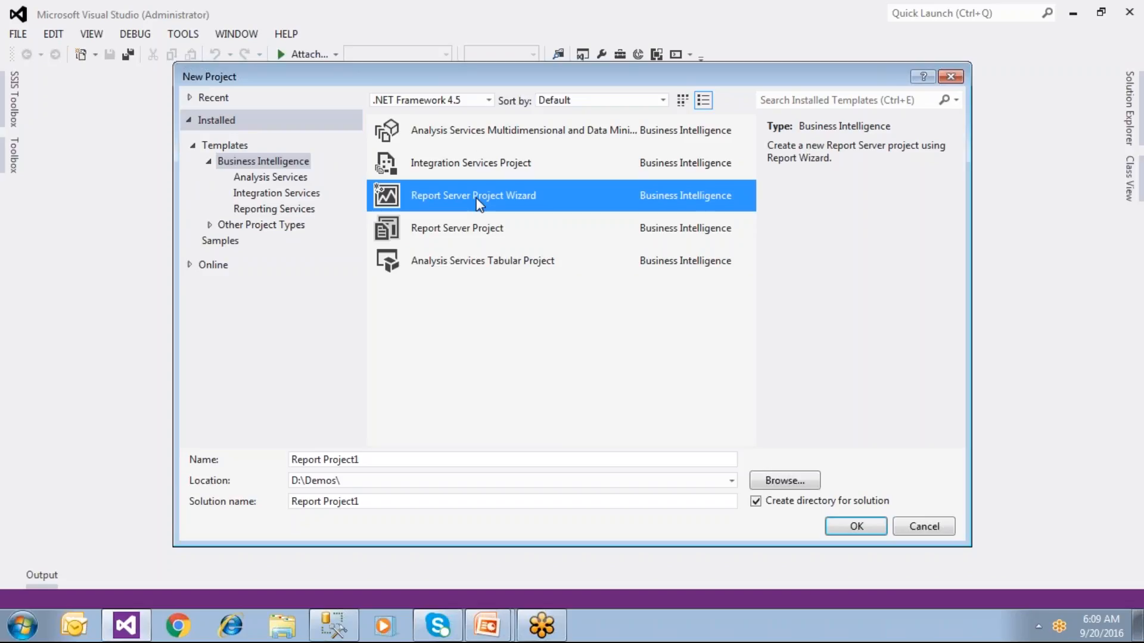
left_click(484, 237)
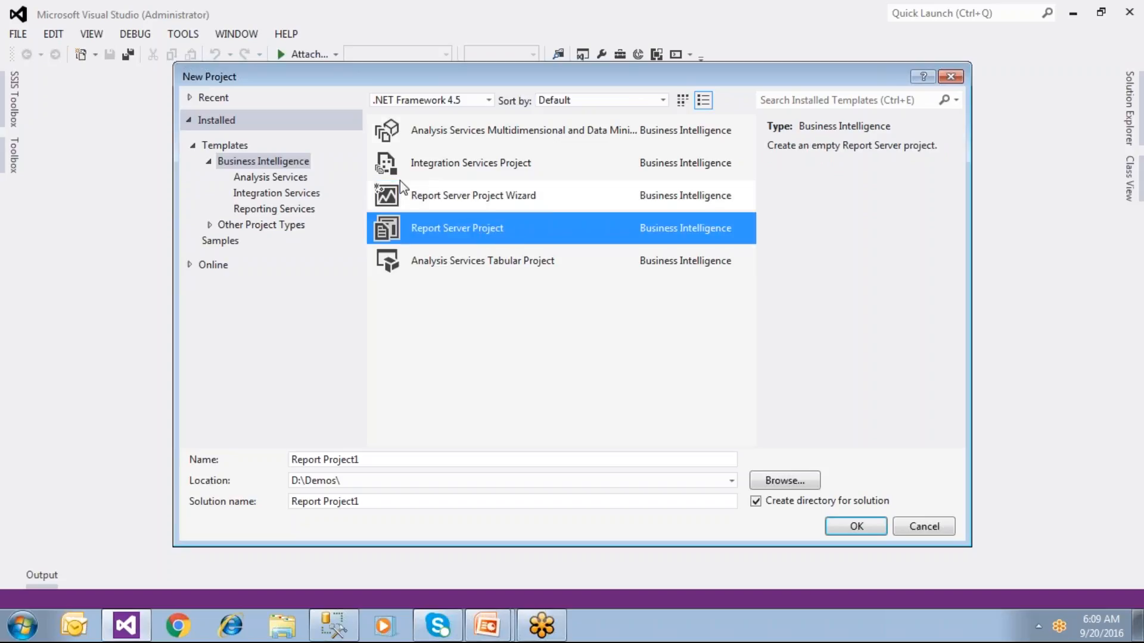
left_click(488, 101)
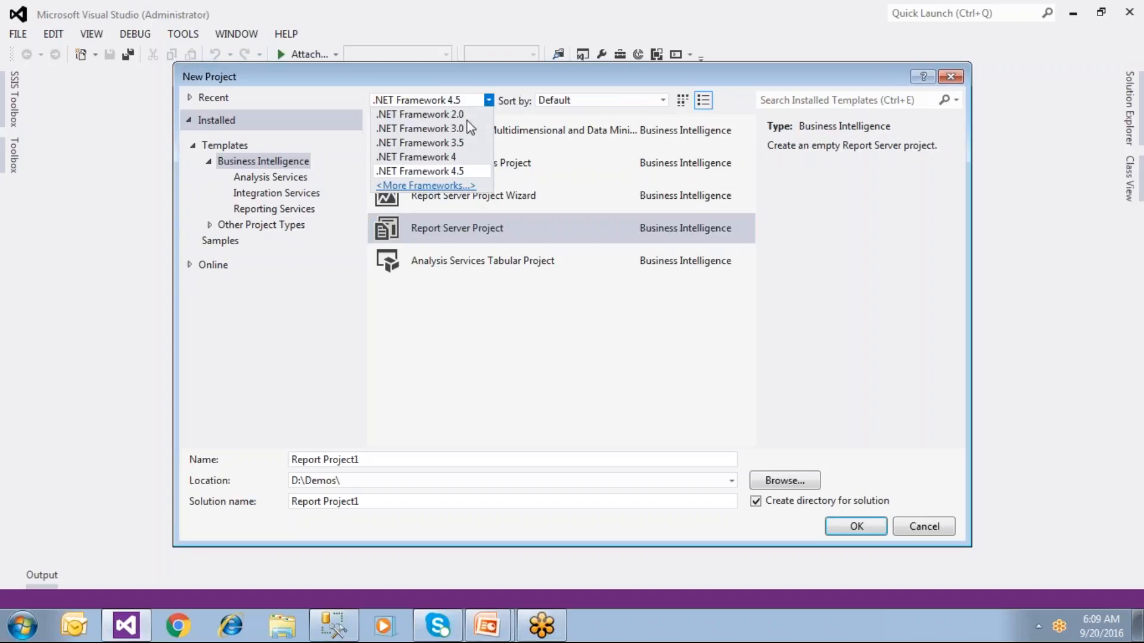
left_click(457, 173)
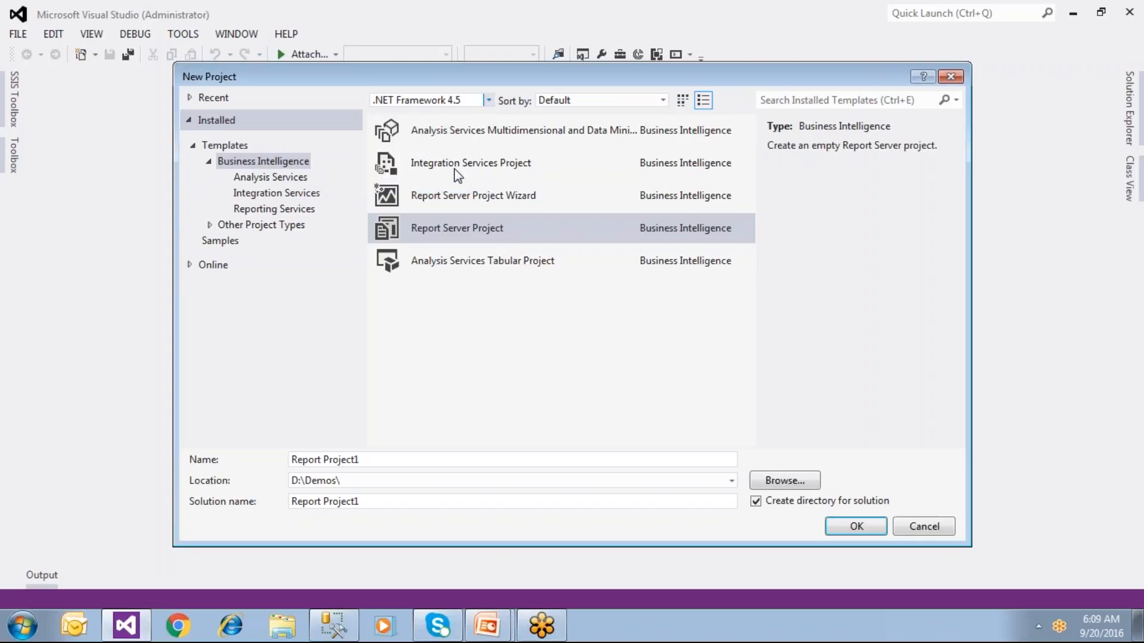
left_click(488, 101)
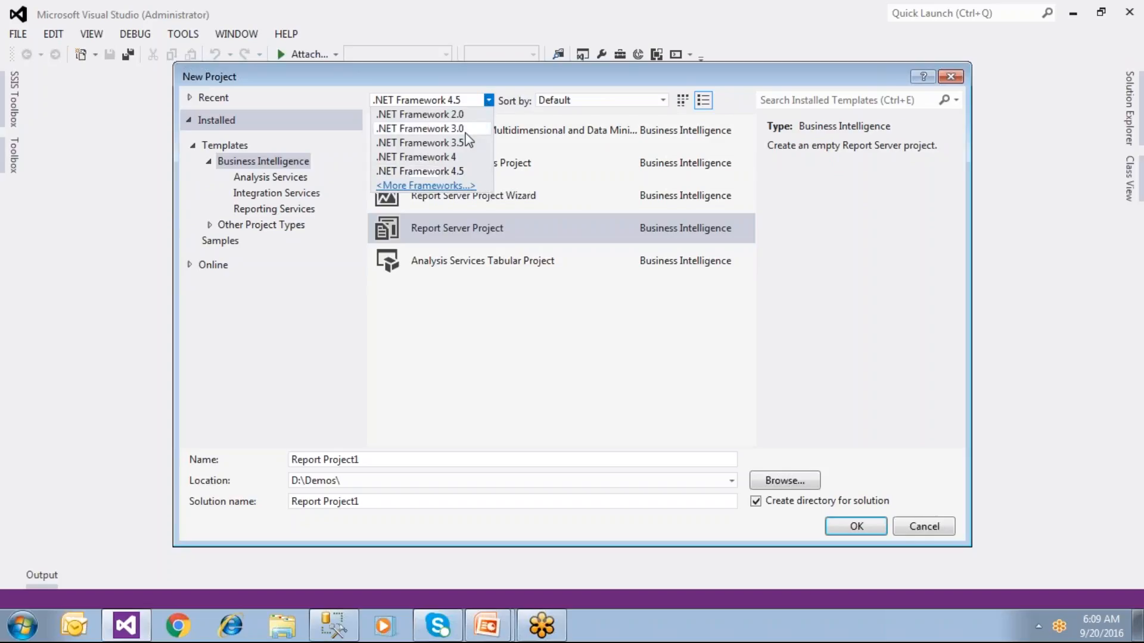
left_click(459, 172)
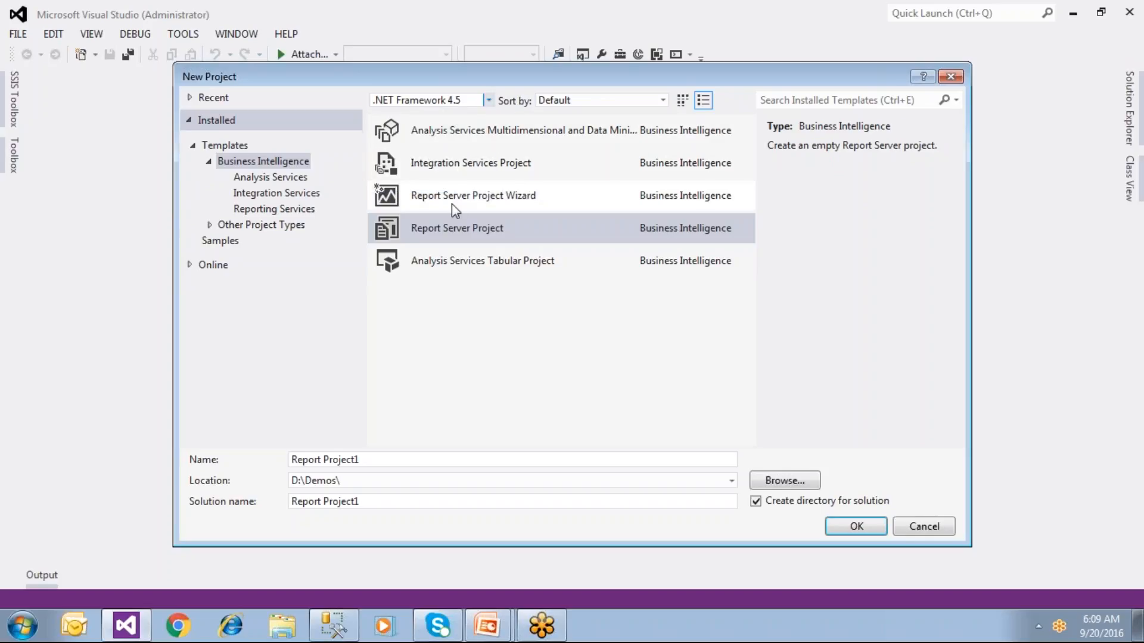
left_click(488, 102)
left_click(465, 172)
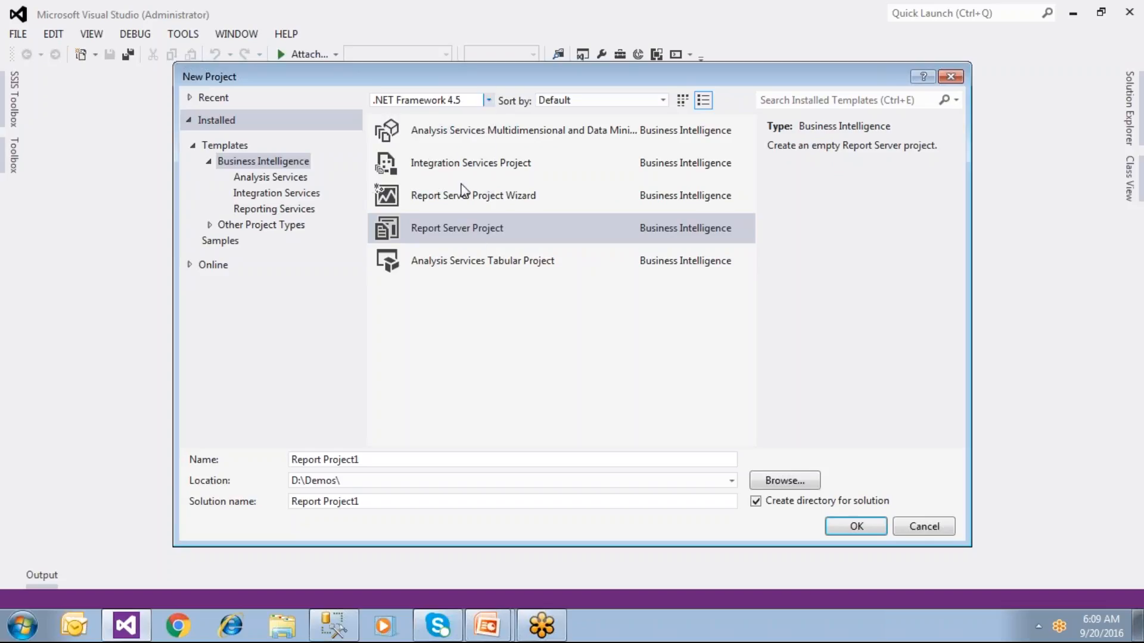
left_click(477, 236)
Step: Name the project SSRSDemos at location D:\Demos\ and create it
left_click_drag(370, 461, 277, 467)
type("SSRSDemo")
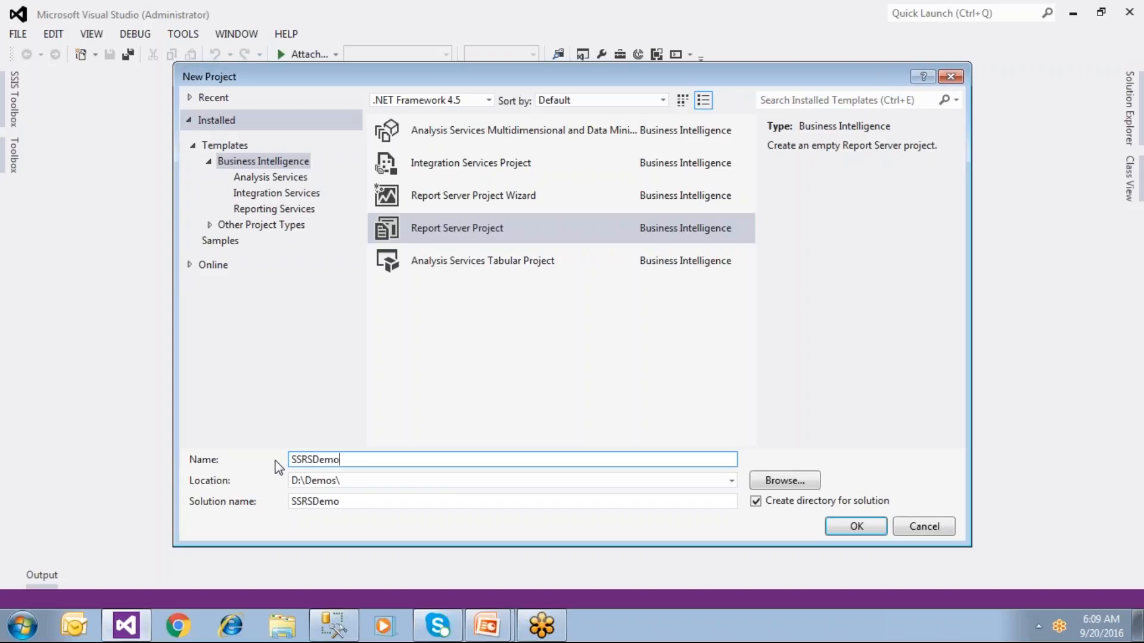
type("s")
left_click(357, 483)
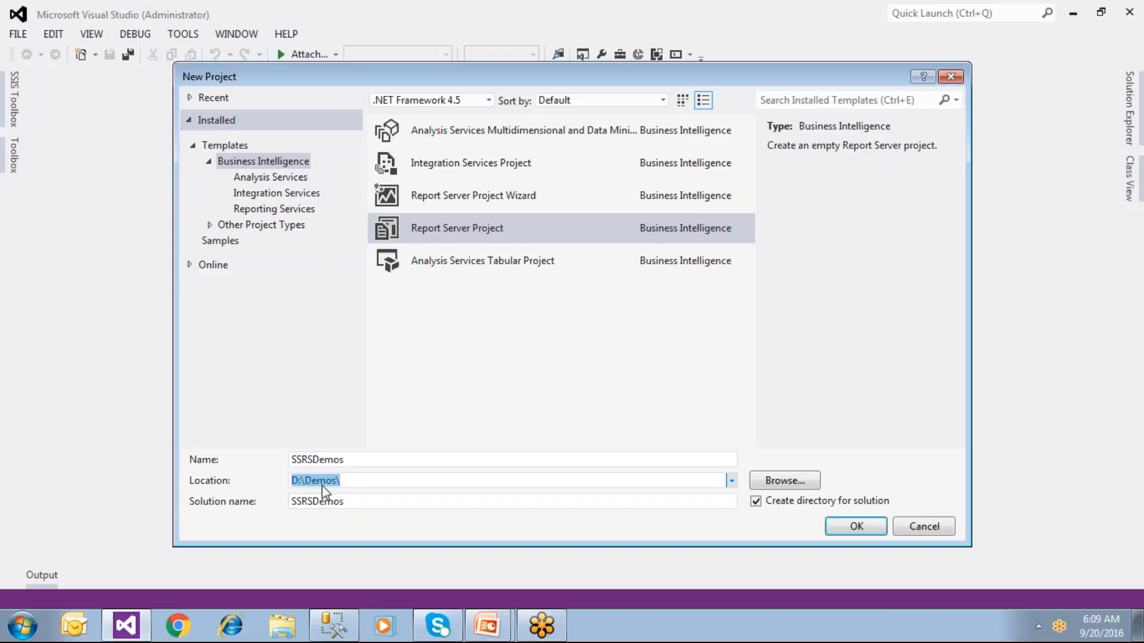
left_click(347, 480)
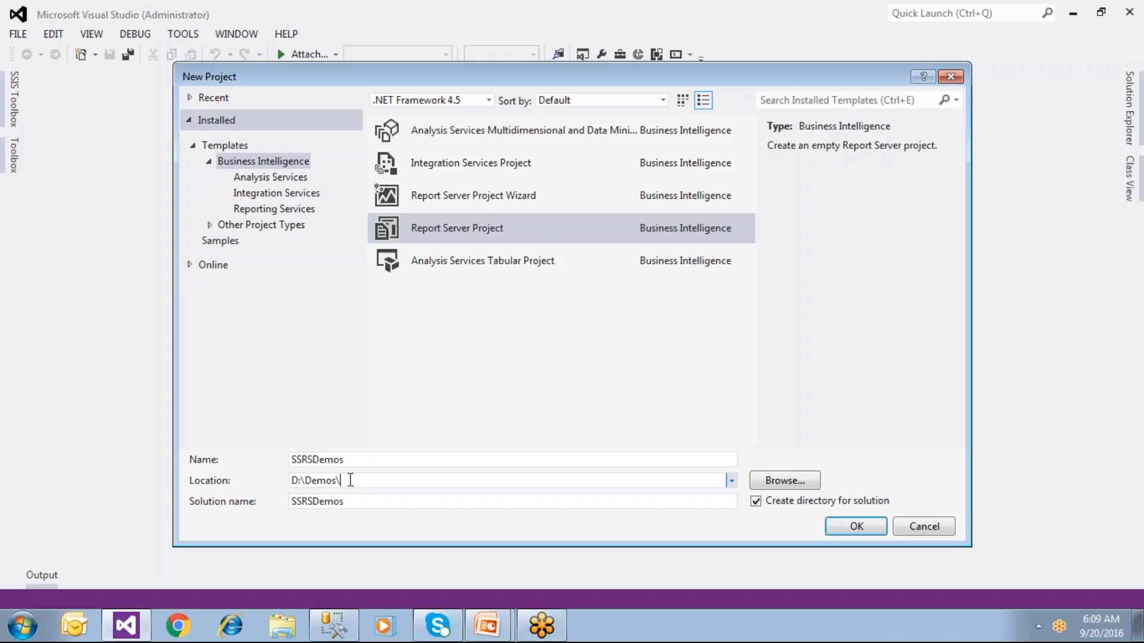
left_click(489, 225)
left_click(355, 460)
key("ctrl+a")
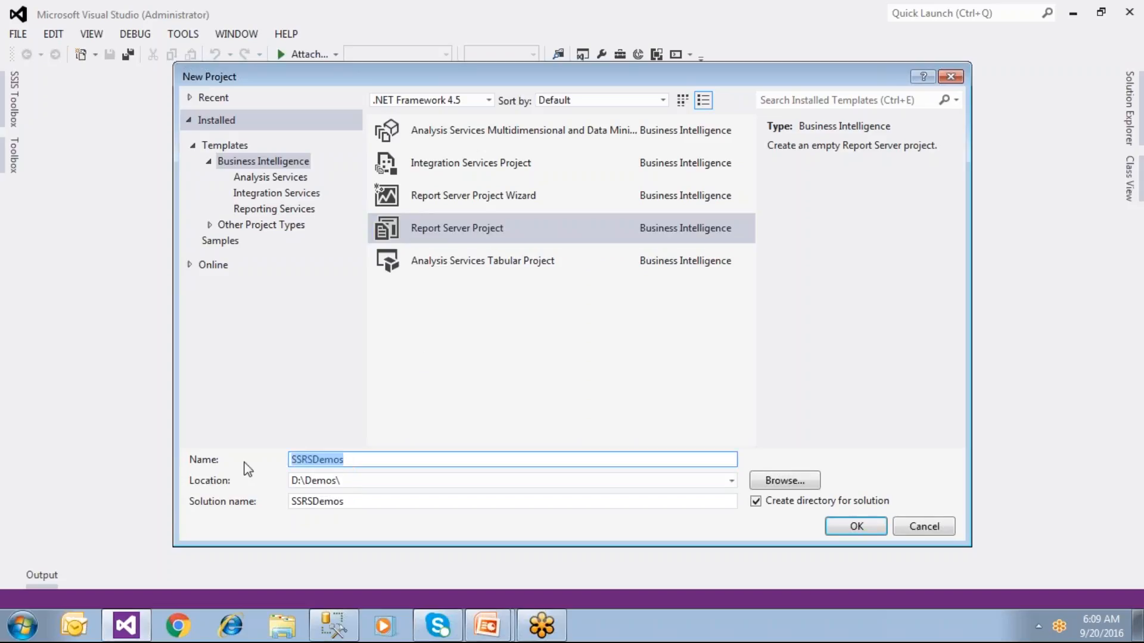
key("Tab")
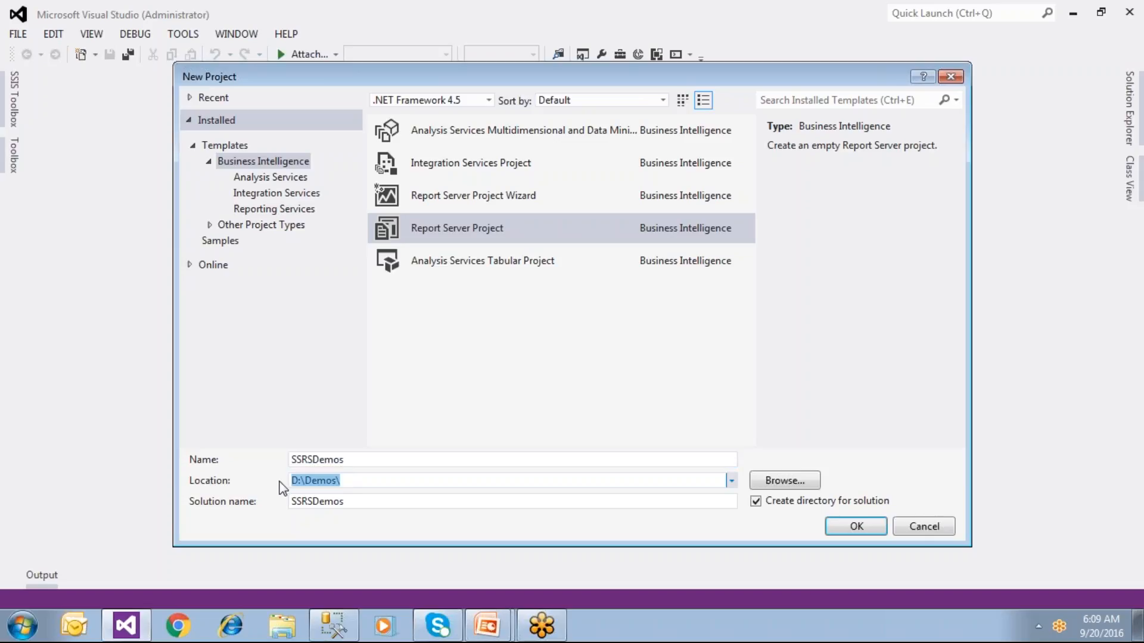
left_click(861, 527)
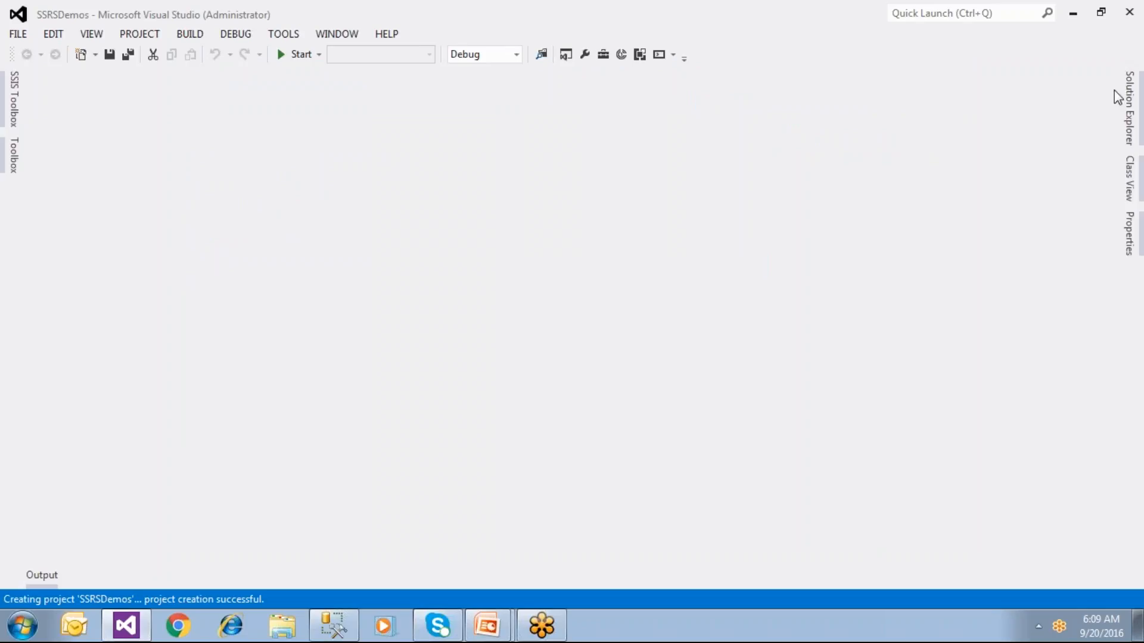
Step: Show Solution Explorer and select the Shared Data Sources, Shared Datasets and Reports folders in turn
left_click(1130, 118)
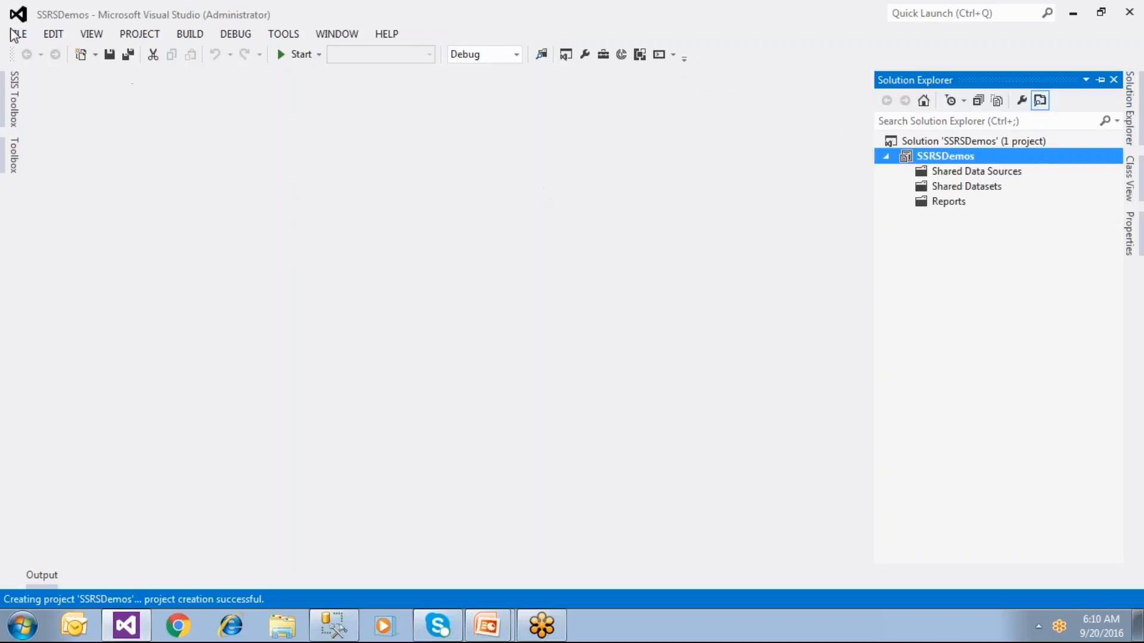
left_click(91, 35)
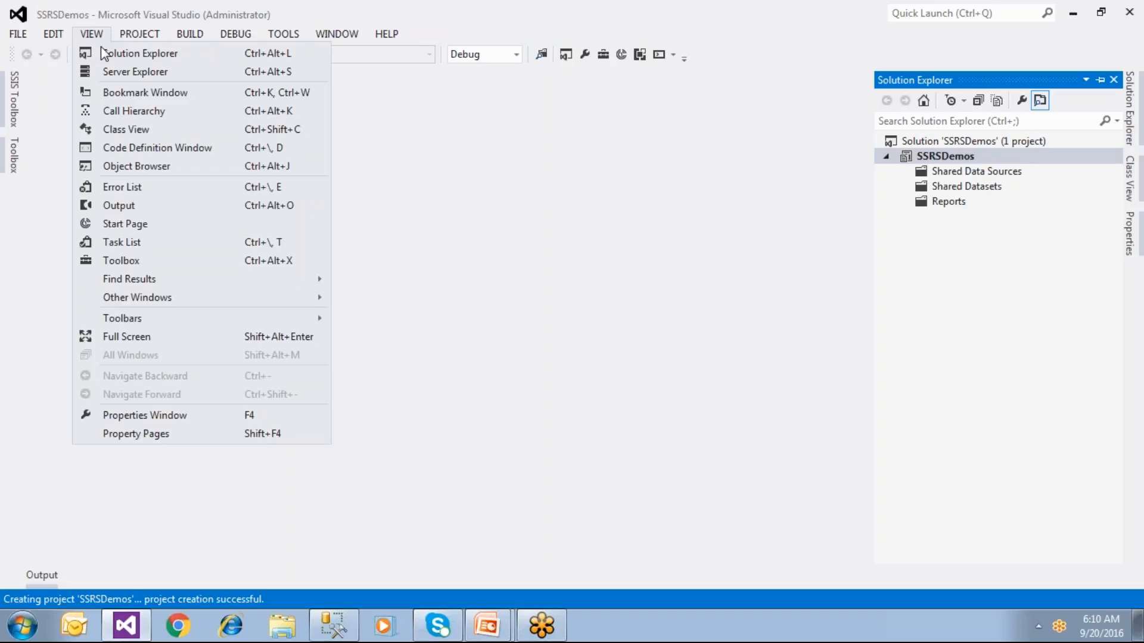
left_click(103, 52)
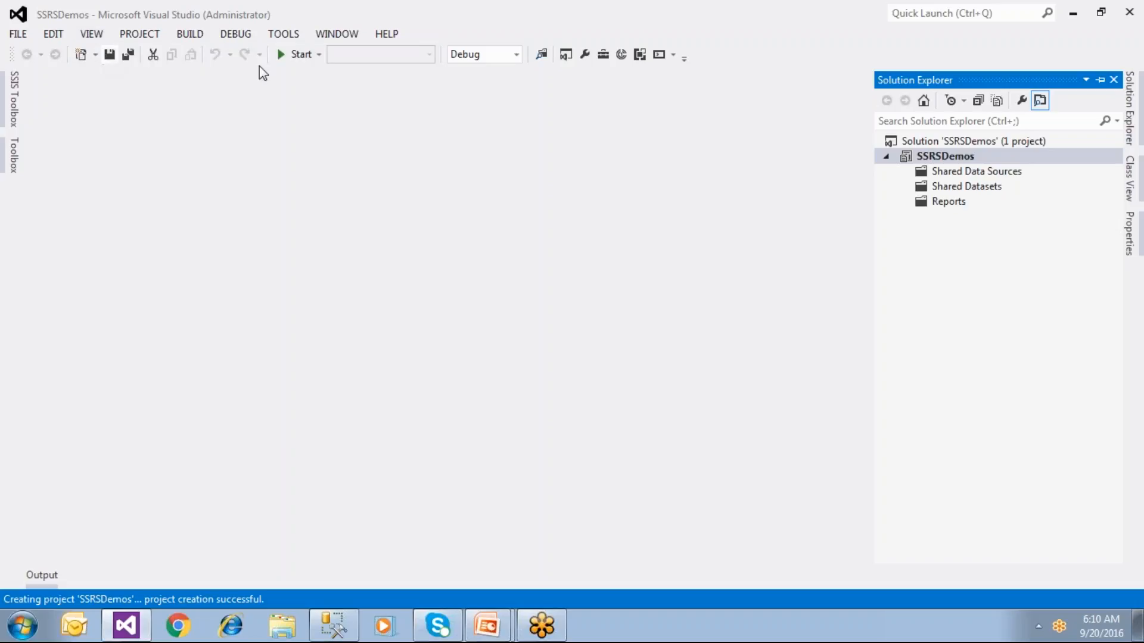
left_click(953, 173)
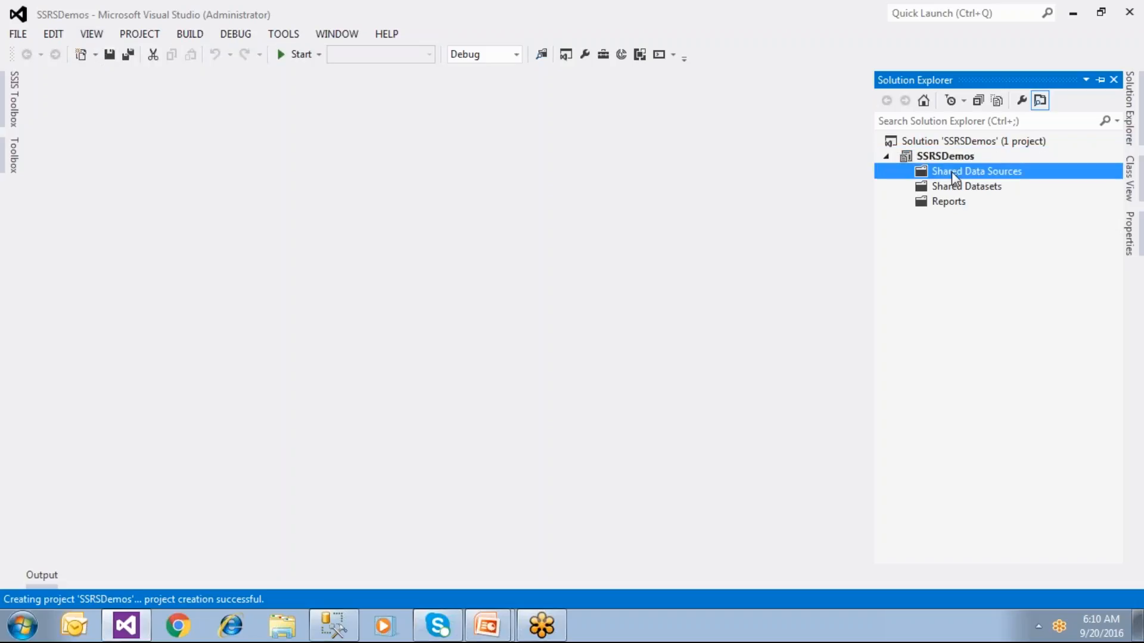
left_click(991, 186)
left_click(955, 205)
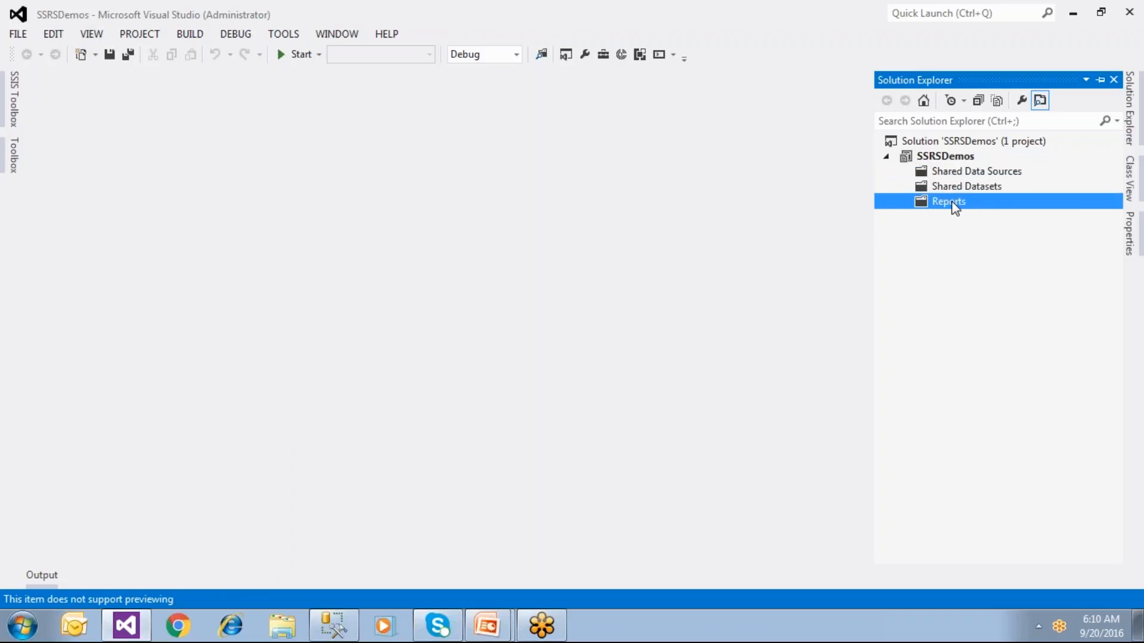
Step: Add a new report from the Reports folder to launch the Report Wizard, then open the Start menu
right_click(954, 207)
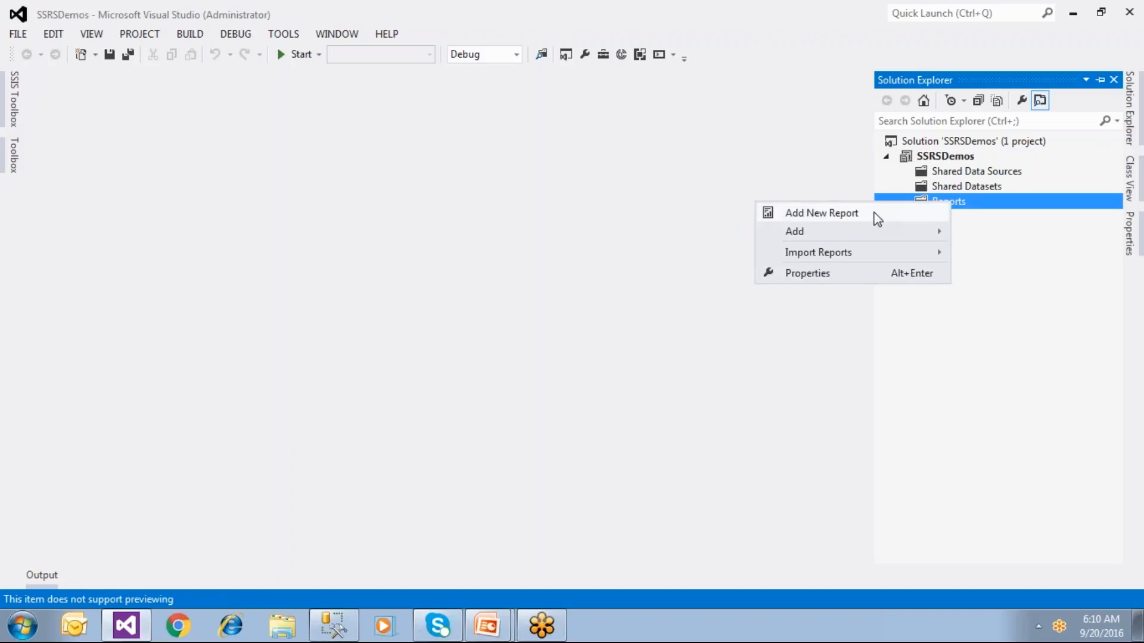
left_click(983, 264)
right_click(955, 201)
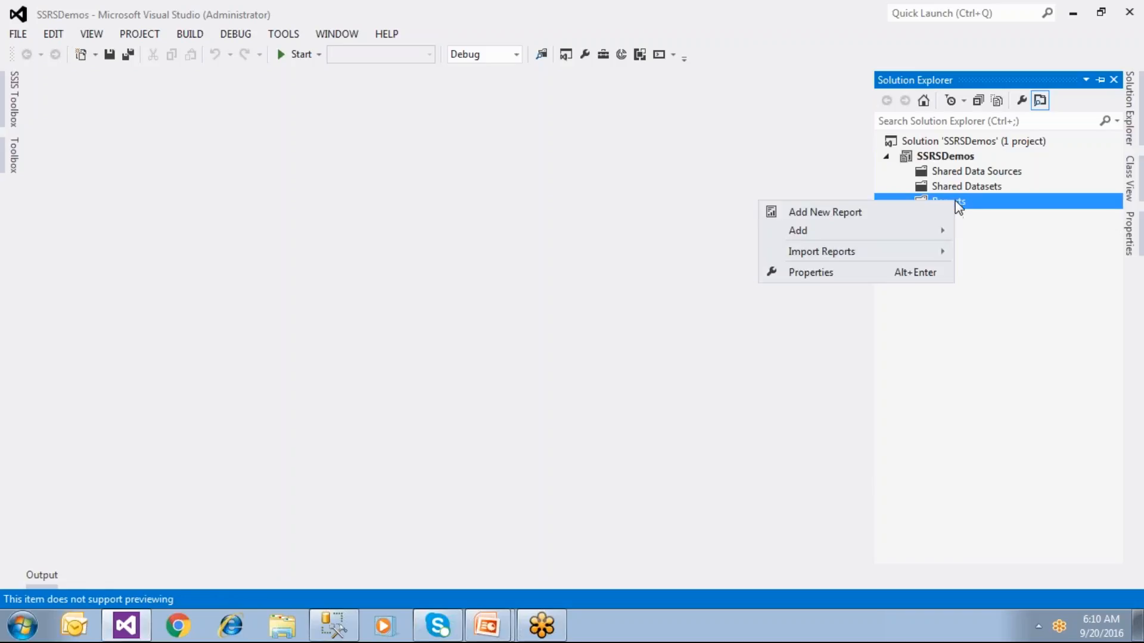
left_click(881, 213)
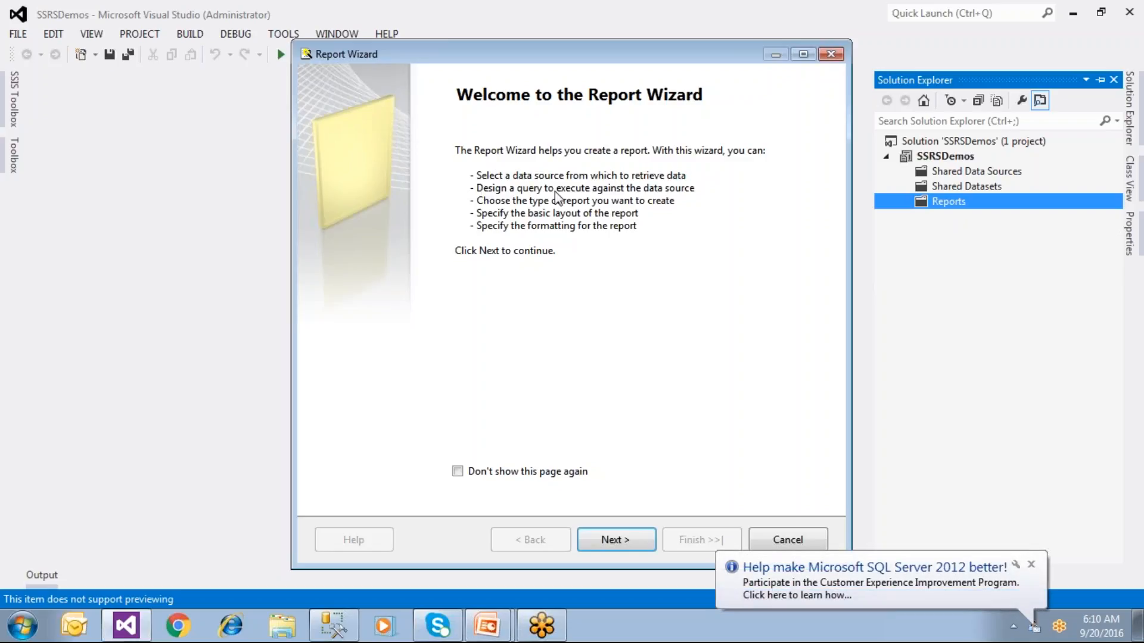
key("super")
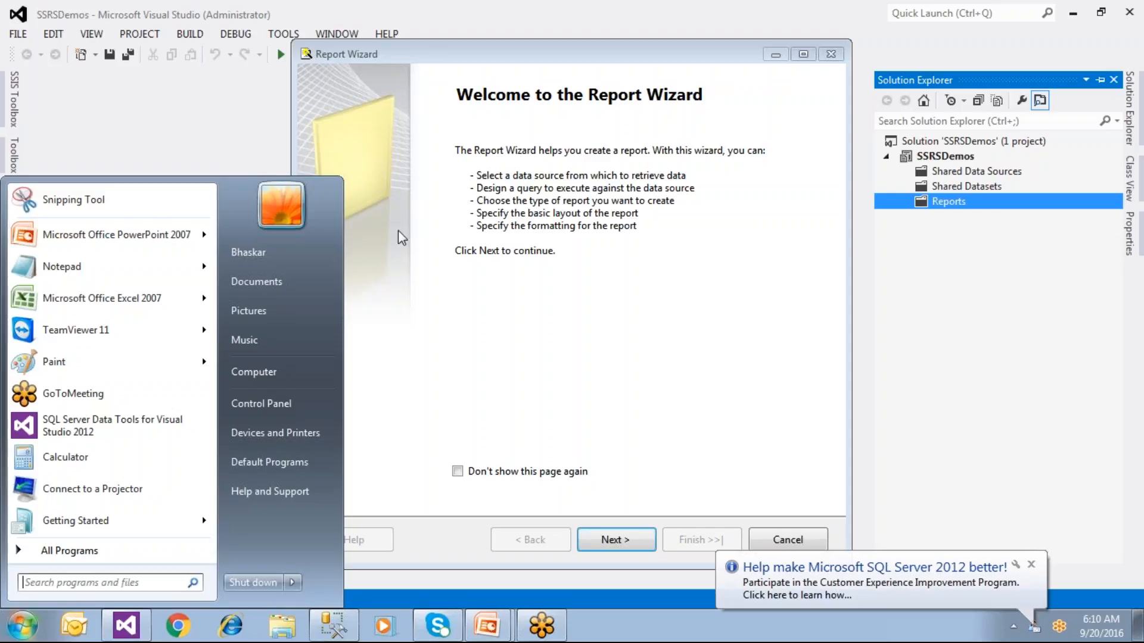
Step: Start a Notepad note listing Create Project, Add Report, Create Data Source and Create Data Set
left_click(74, 263)
type("Create")
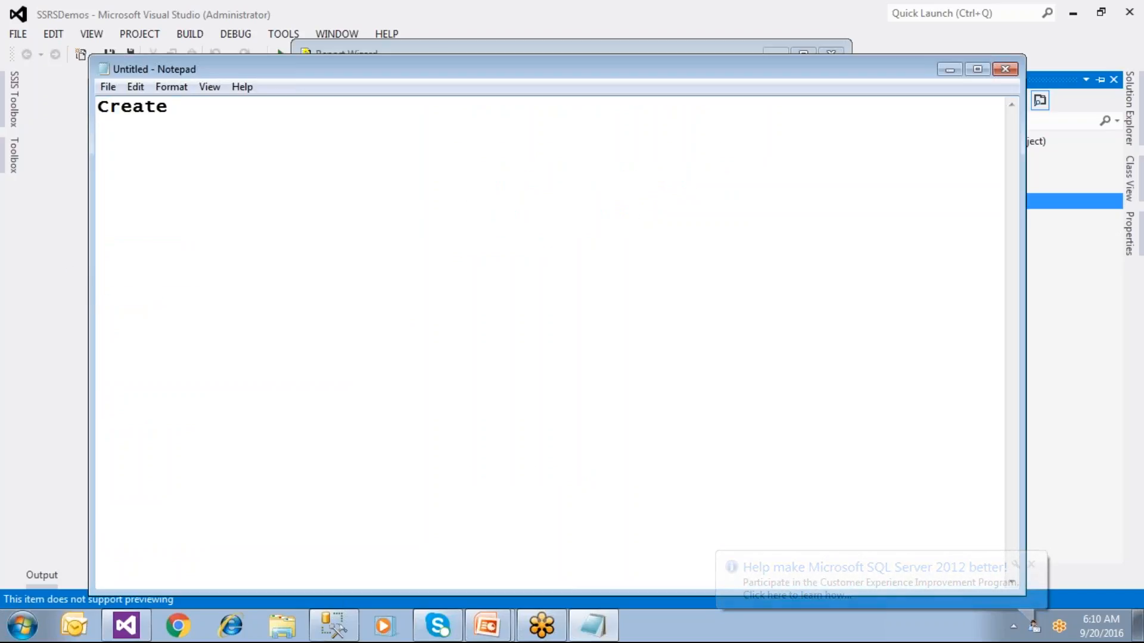
type(" Project")
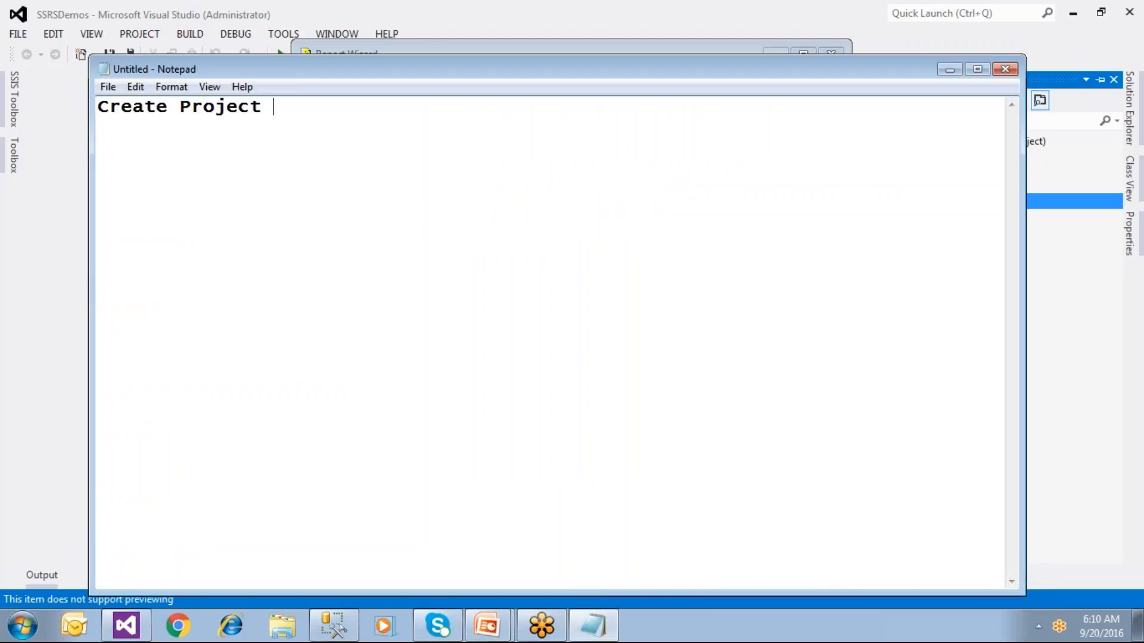
key("Return")
type("Add Report")
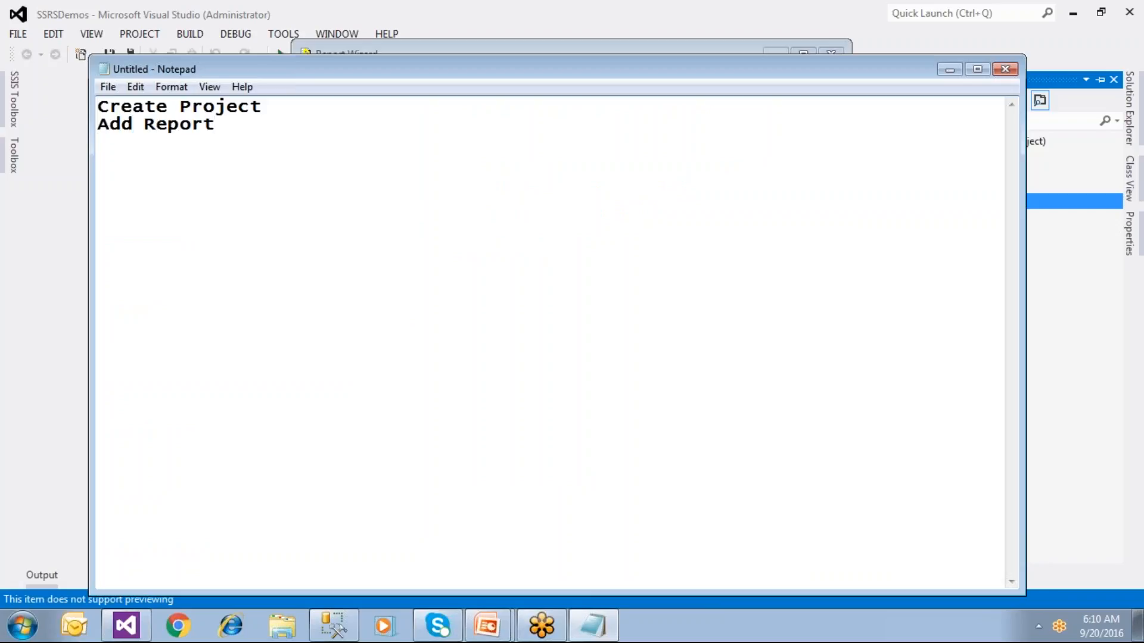
key("Return")
type("Create D")
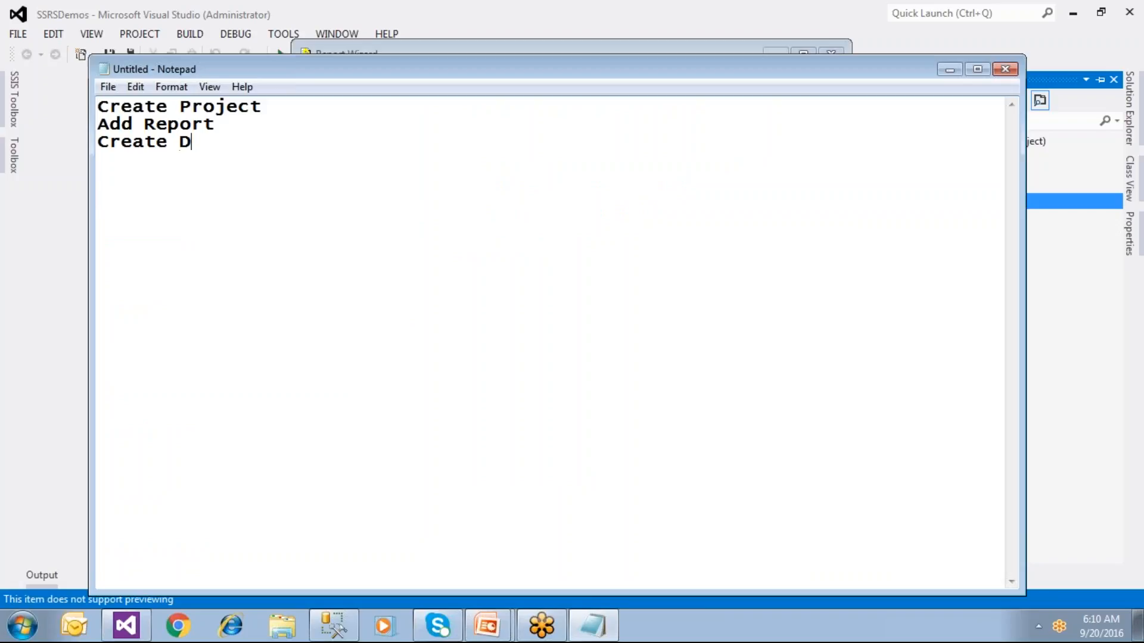
type("ata Set")
key("Return")
type("Create")
key("BackSpace")
key("BackSpace")
key("BackSpace")
type("eate Data S")
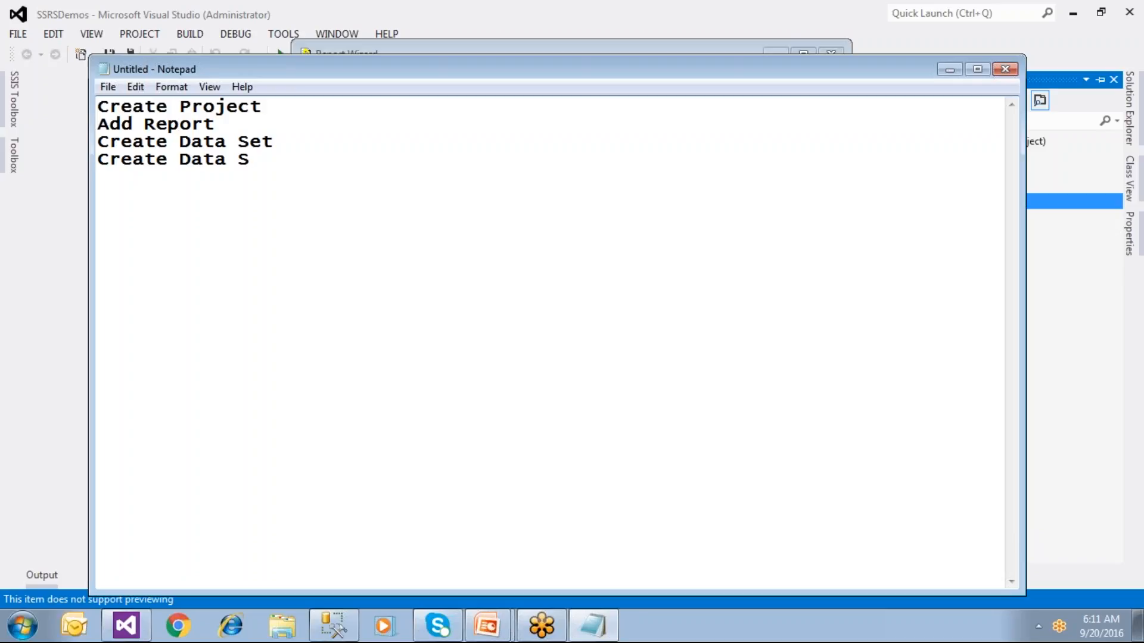
key("Up")
key("shift+End")
type("ource Cr")
type("eat")
Step: Add the steps Add Data Region, Format the report and Save and Preview
key("Return")
type("Add ")
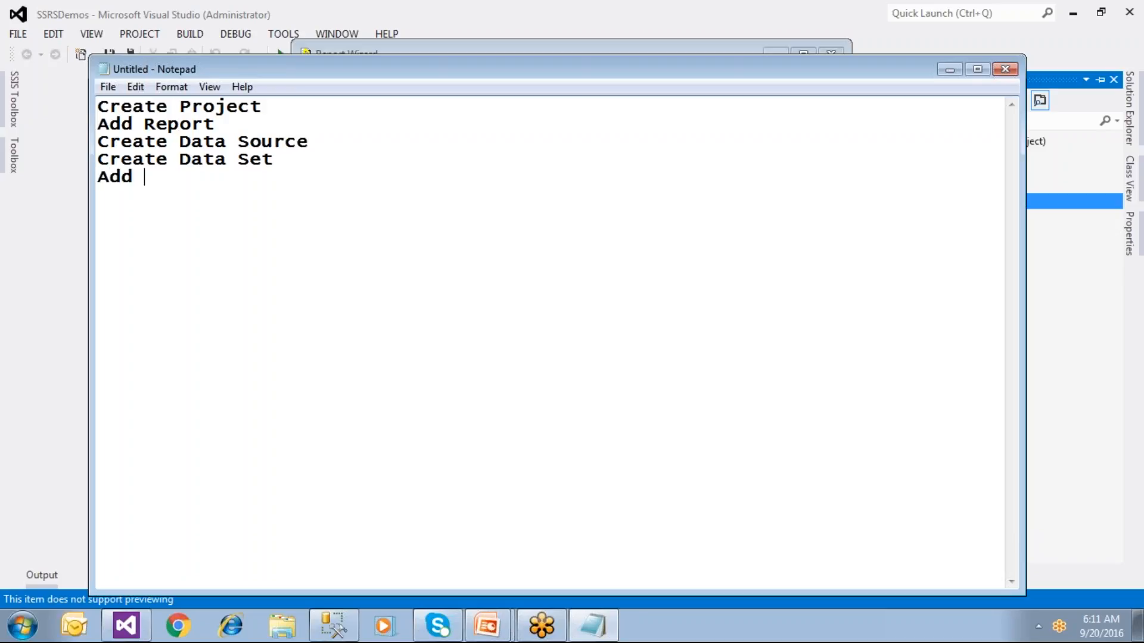
type("Data Re")
type("goin")
key("BackSpace")
key("BackSpace")
key("BackSpace")
type("ion")
key("Return")
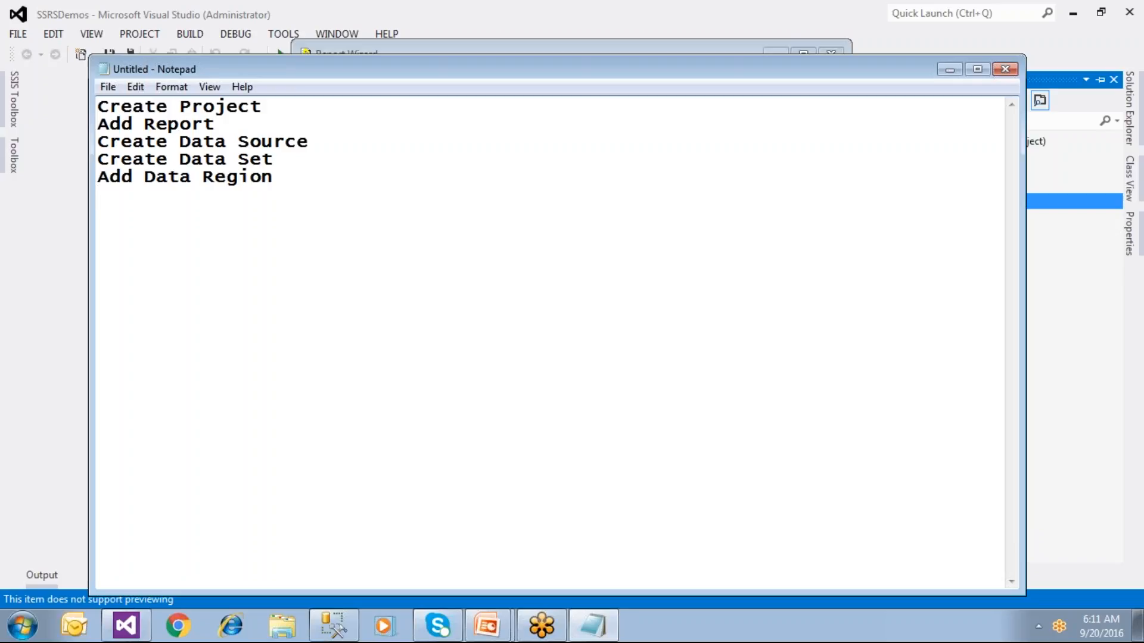
type("Format the ")
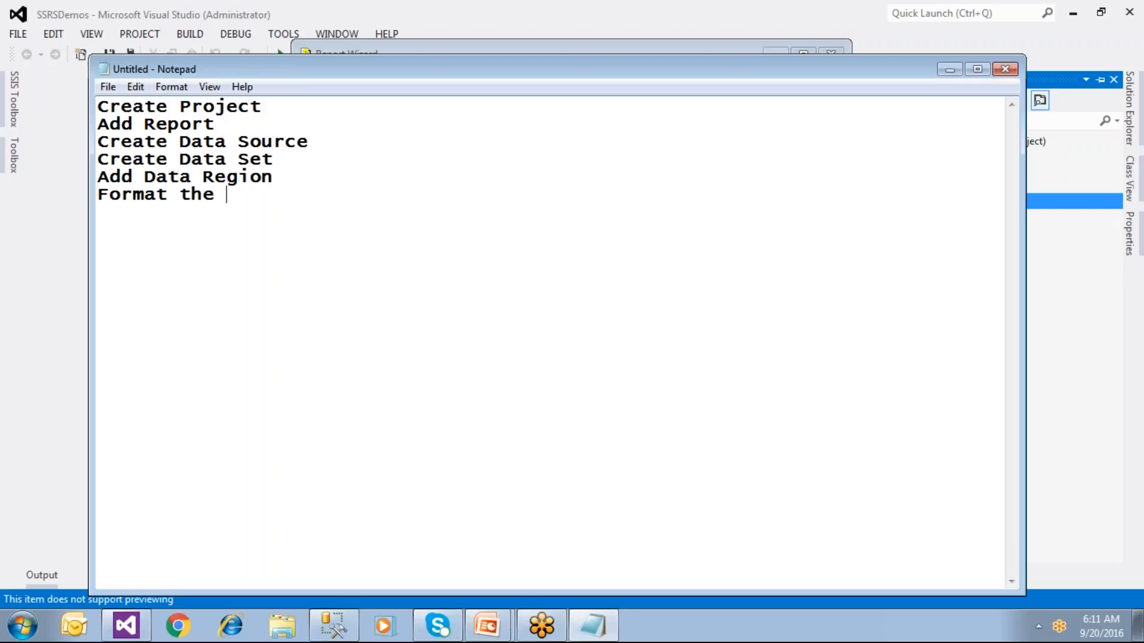
type("report Save an")
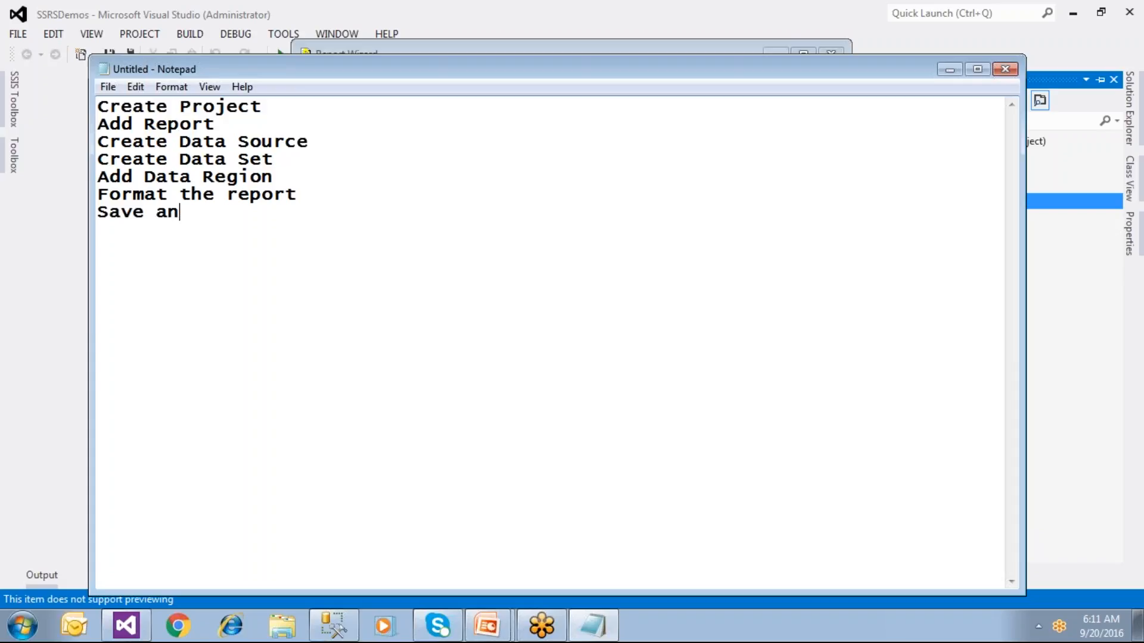
type("d Pro")
key("BackSpace")
type("r")
key("BackSpace")
type("eview")
Step: Set the Notepad font size to 20
left_click(171, 86)
left_click(188, 126)
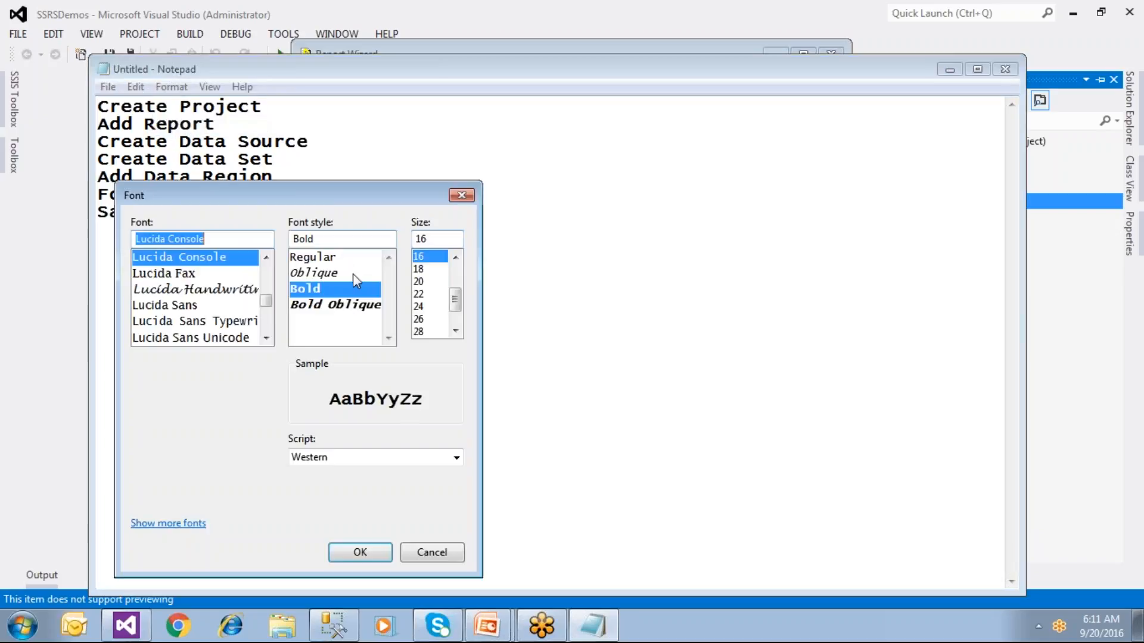
left_click(423, 283)
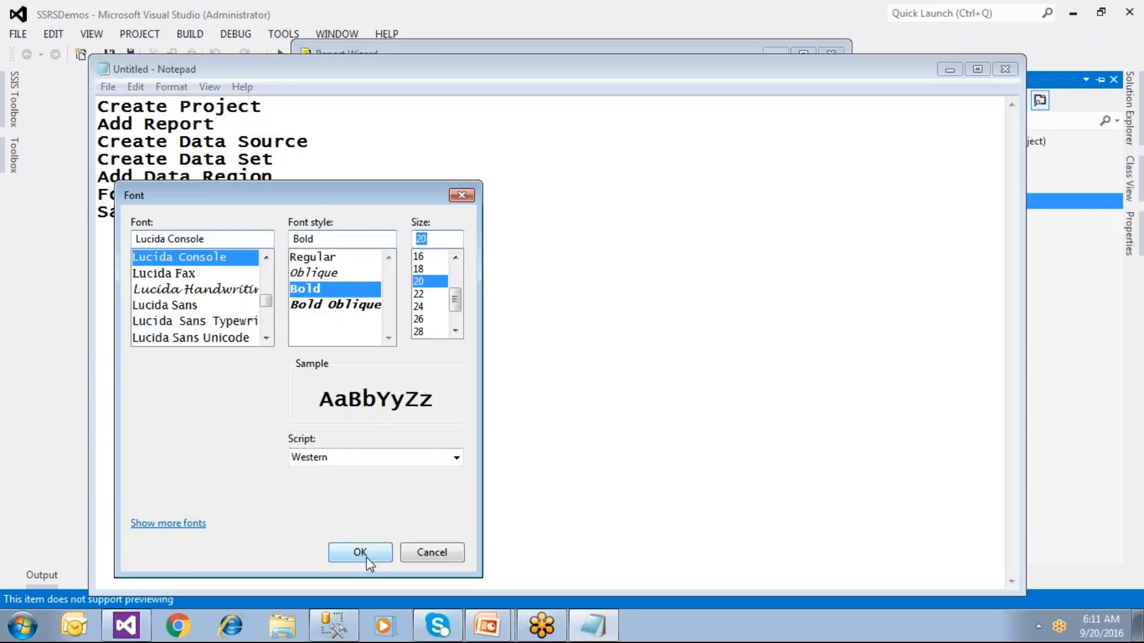
left_click(366, 554)
Step: Add the heading 'Steps to create Report' with a ==== underline and make the first step 'Create a Project'
key("ctrl+Home")
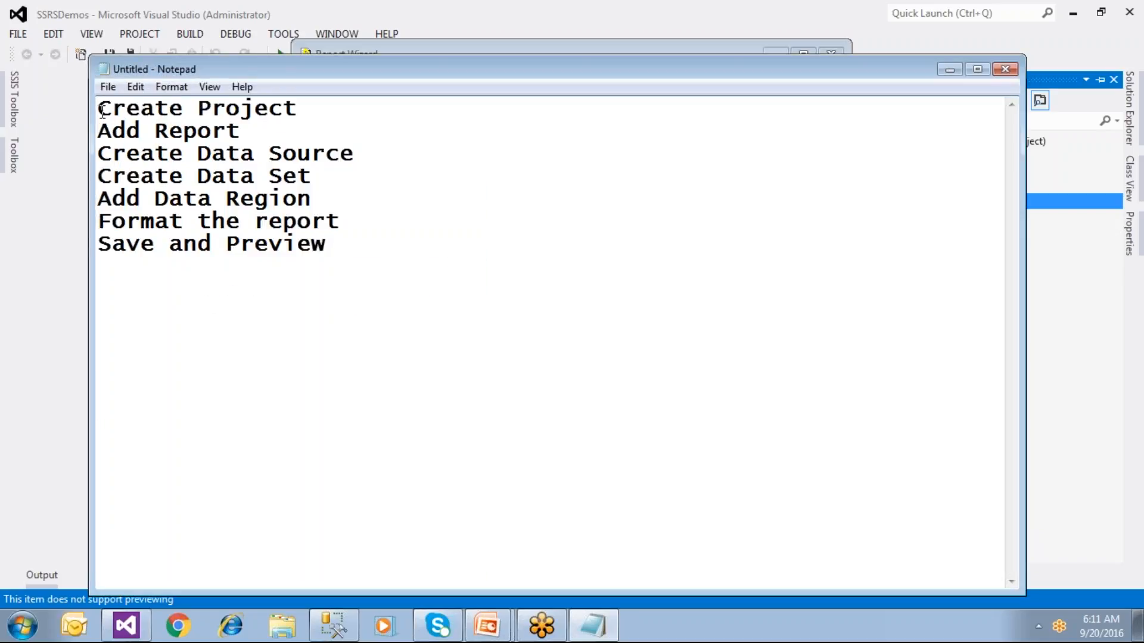
key("Return")
key("Return")
key("Up")
key("Up")
type("S")
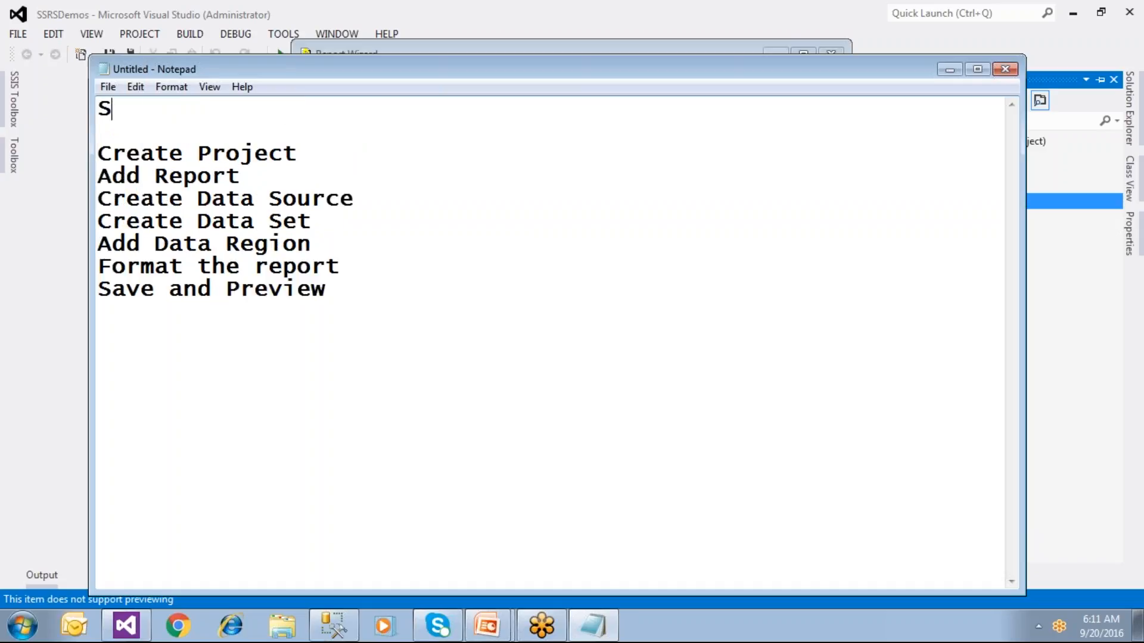
type("teps to creae")
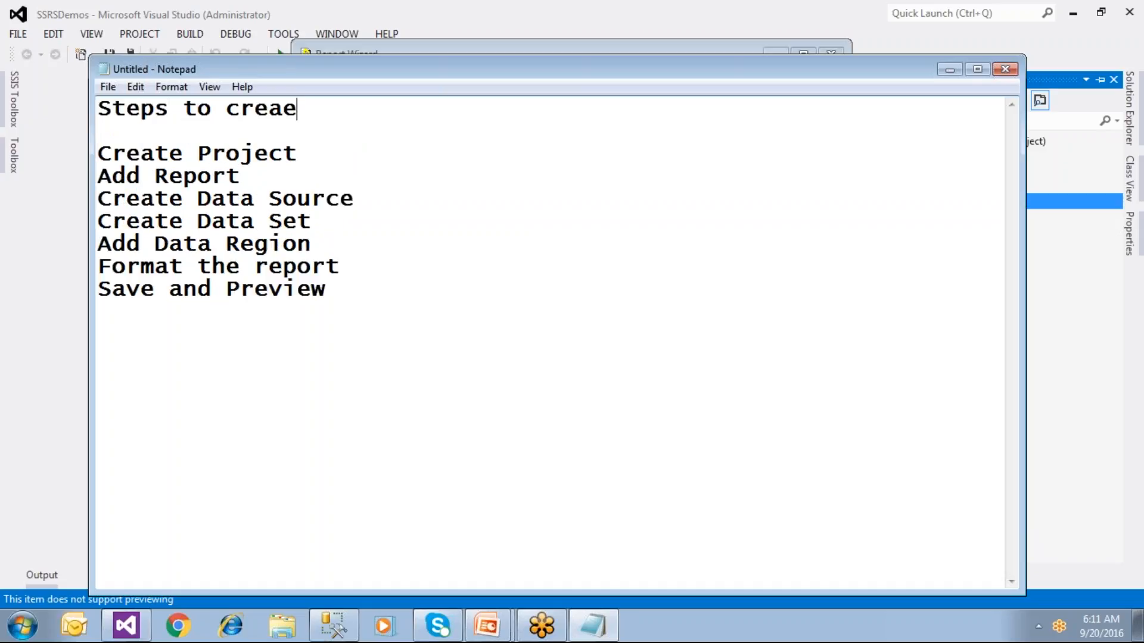
key("BackSpace")
type("te Rep")
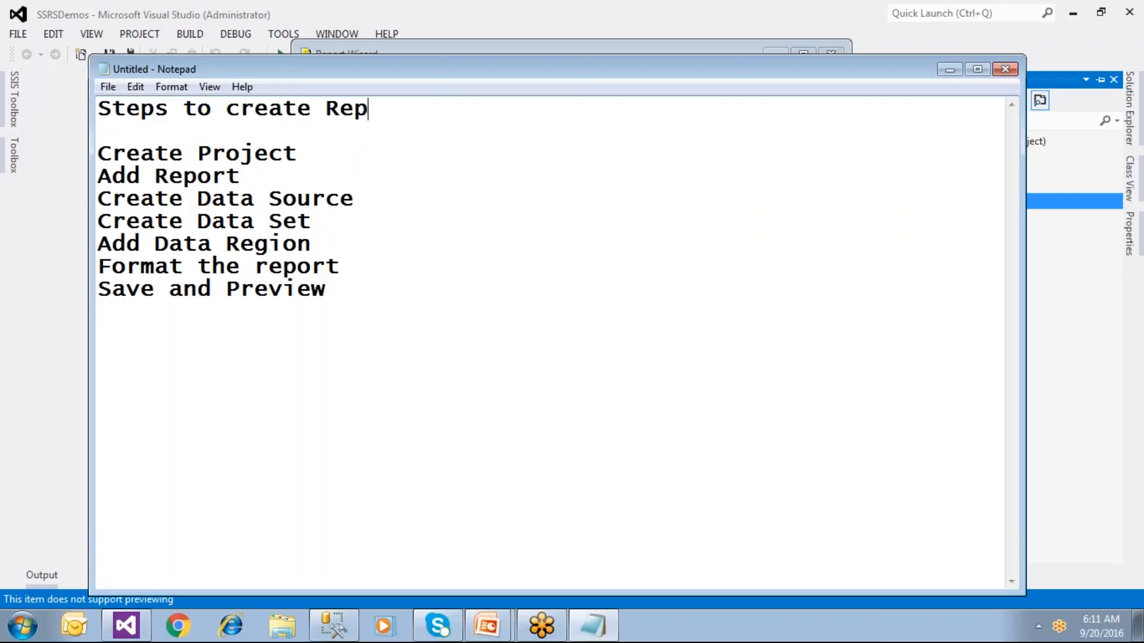
type("ort")
key("Return")
type("======")
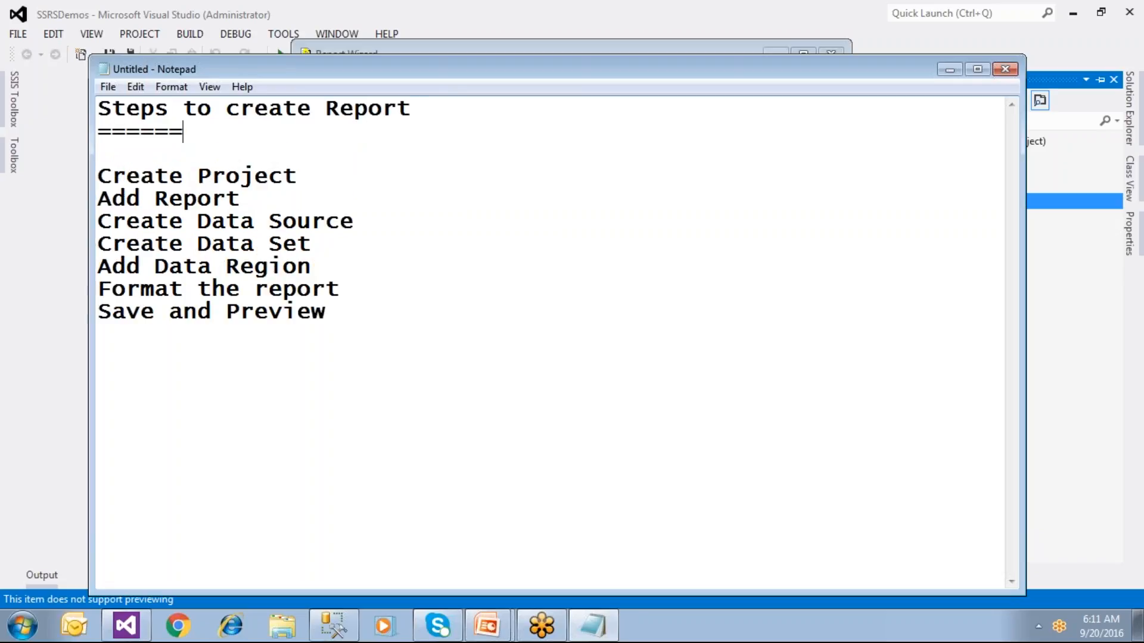
type("======================")
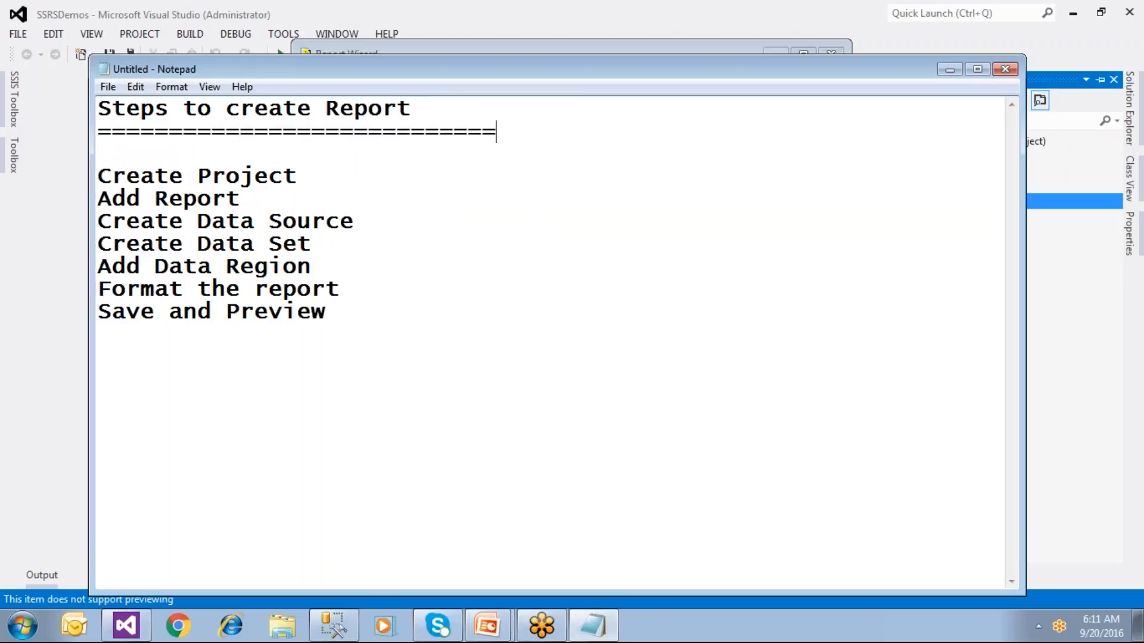
left_click(204, 178)
type("a")
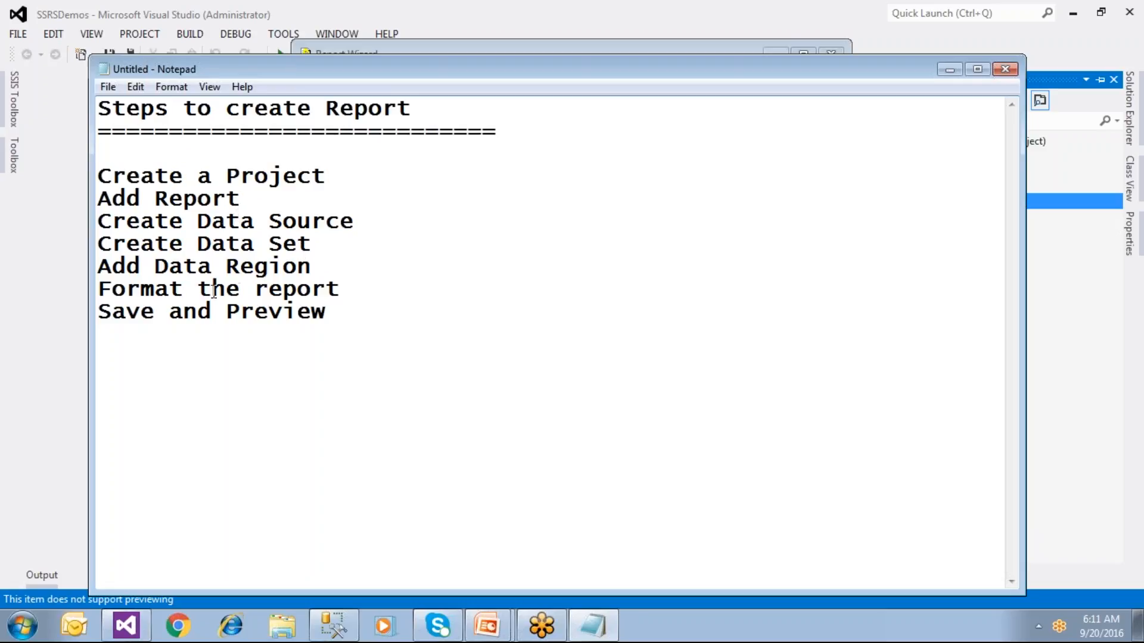
Step: Add a final step 'Build and Deploy Report to Report Server'
left_click(343, 319)
key("Return")
key("Return")
type("Build and Deploy Rep")
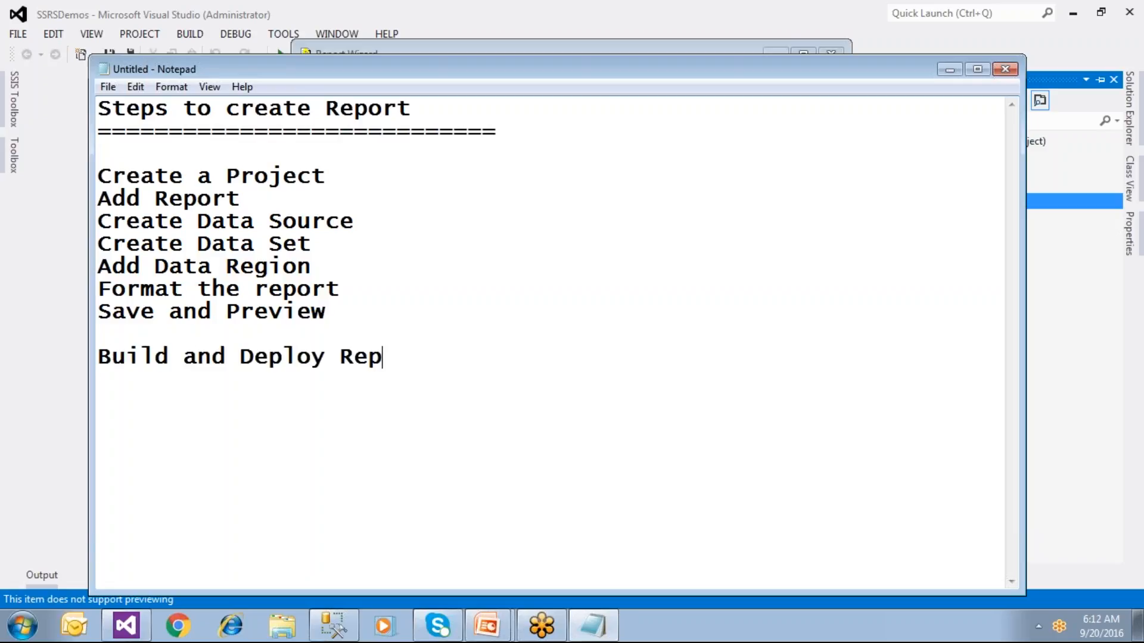
type("ort to Re")
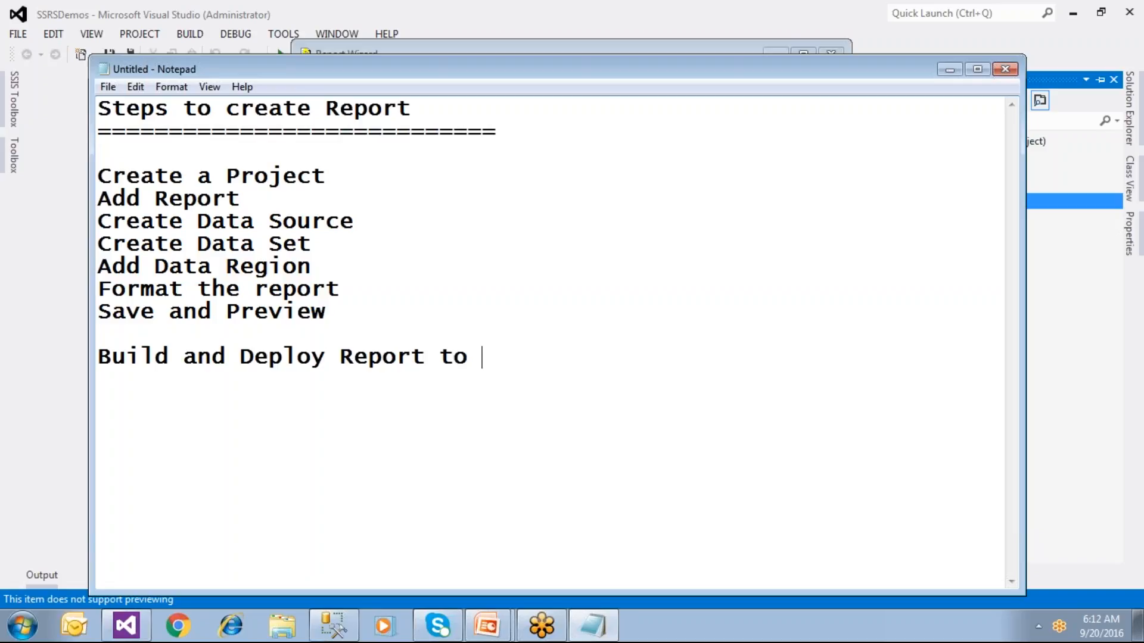
key("BackSpace")
key("BackSpace")
type("Report Server")
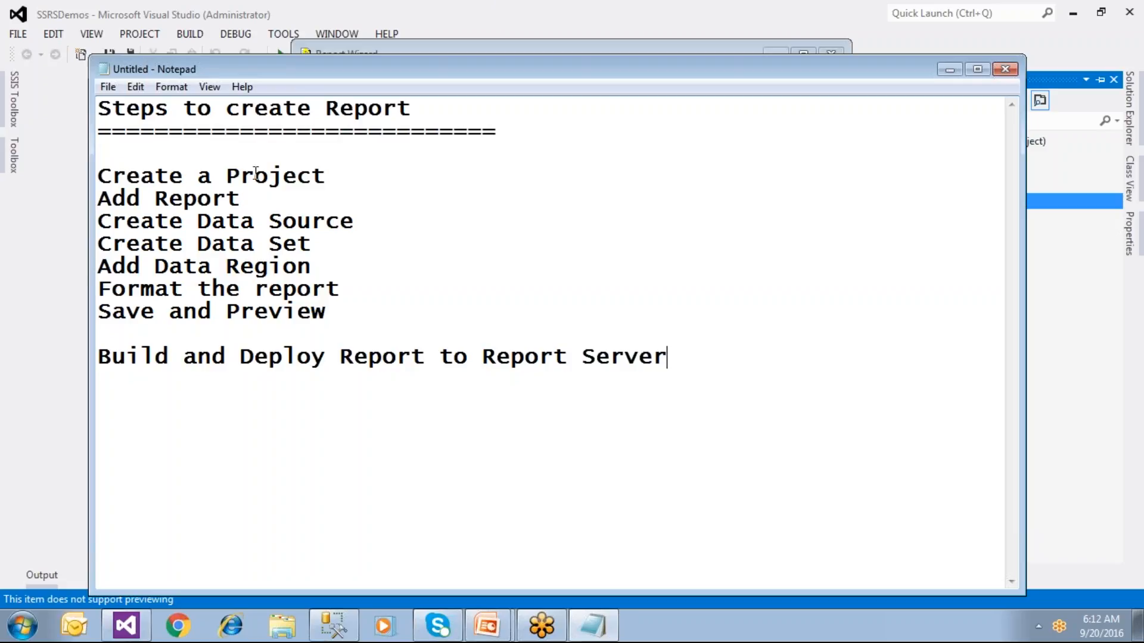
Step: Insert blank lines after Add Report and Create Data Source, then return to Visual Studio
left_click_drag(343, 175, 71, 176)
left_click(241, 198)
key("shift+Home")
left_click(250, 200)
key("Return")
left_click(381, 246)
key("Return")
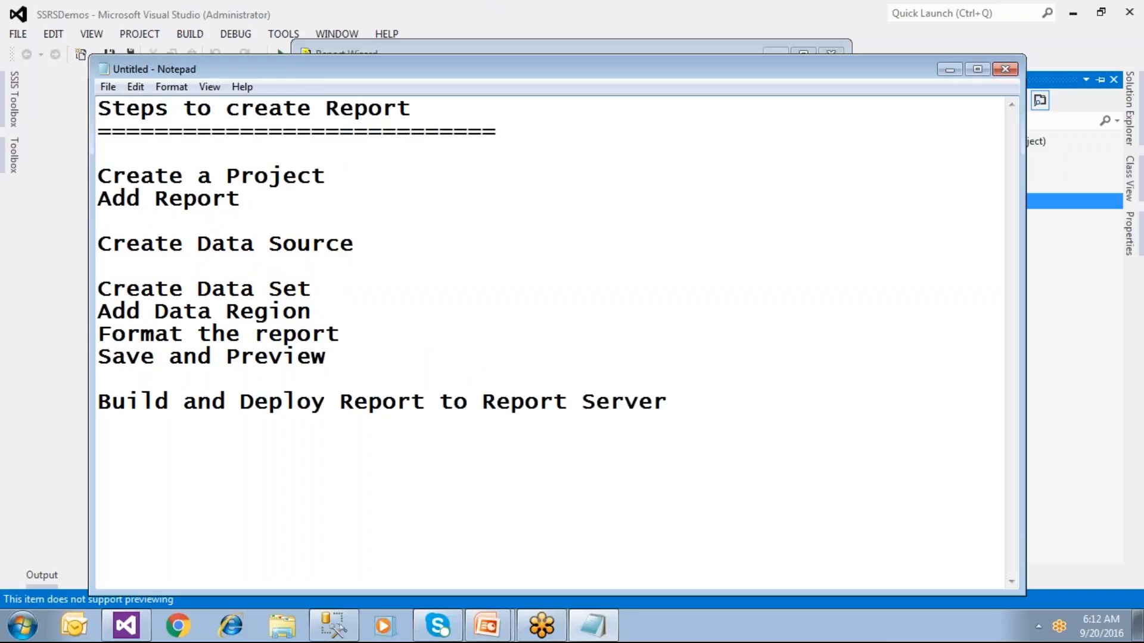
left_click(368, 242)
key("shift+Home")
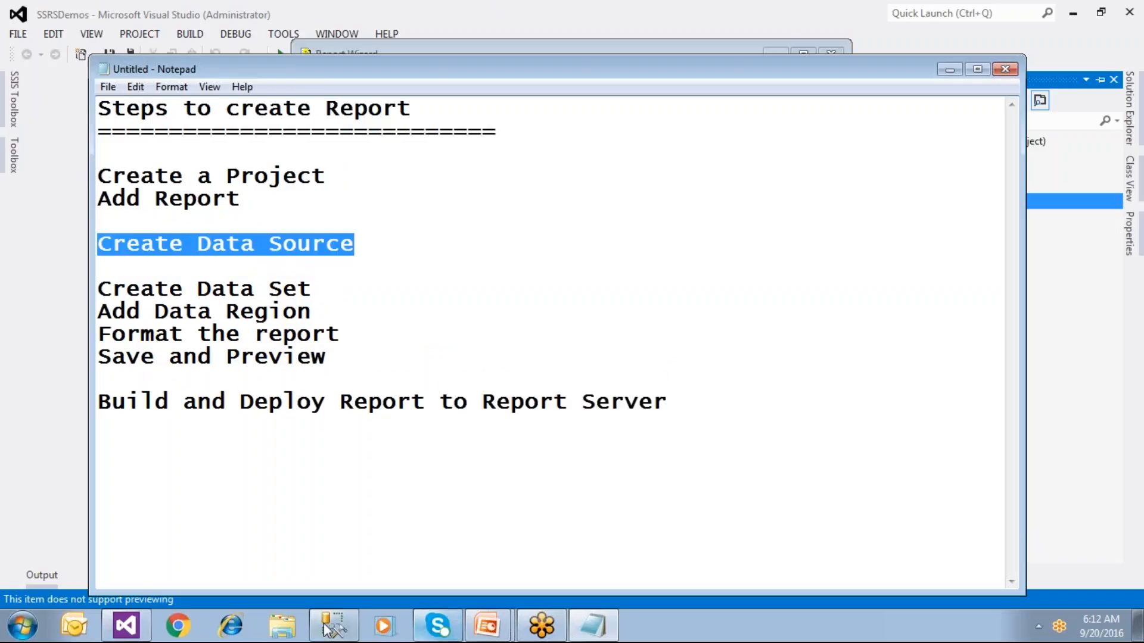
left_click(126, 626)
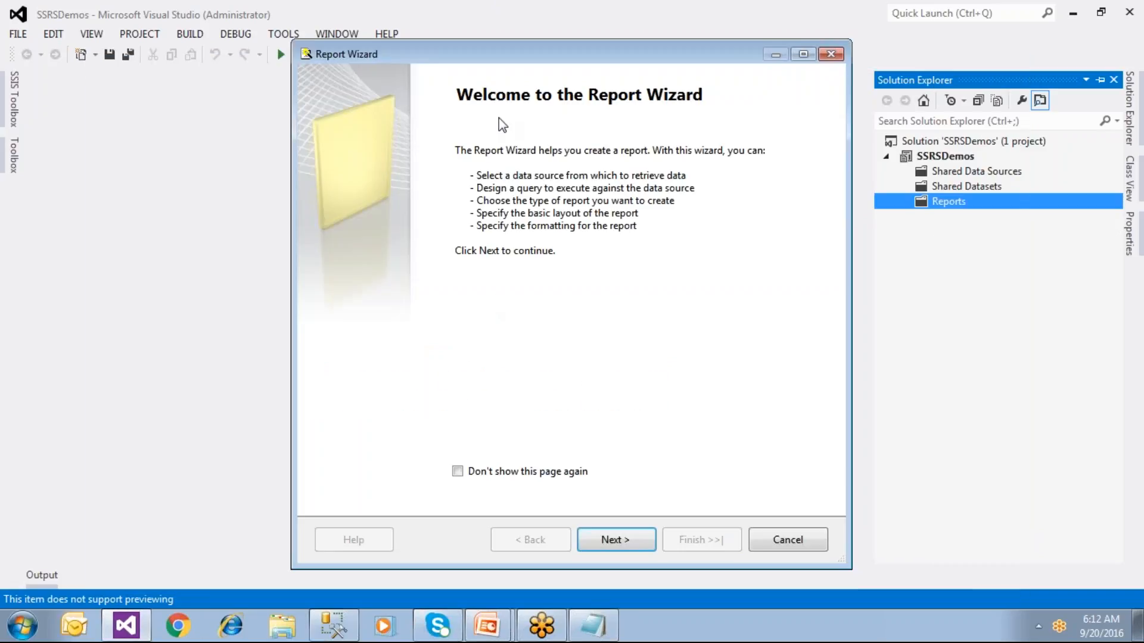
Step: Name the new data source iBankDsrc, set its type to Microsoft SQL Server, and open the connection editor
left_click(613, 544)
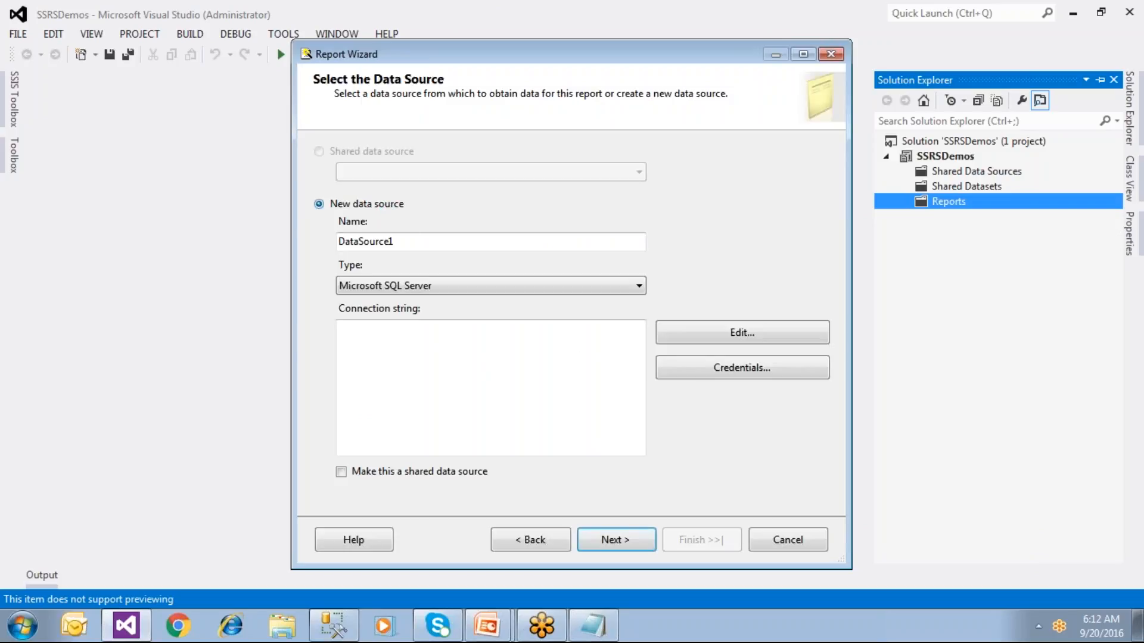
left_click_drag(415, 241, 322, 242)
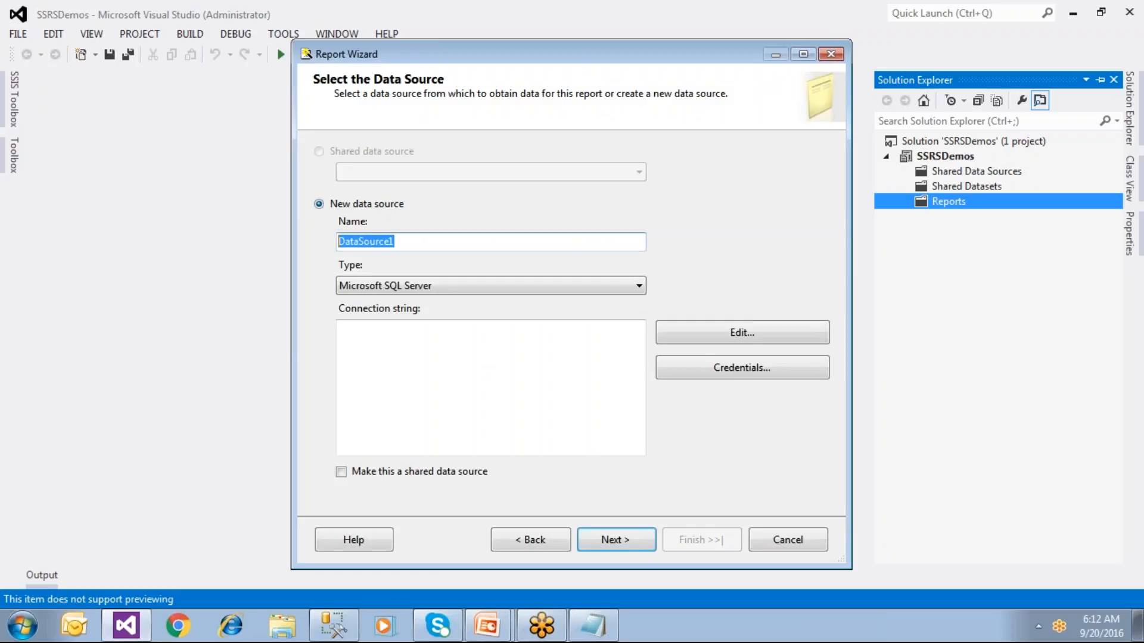
type("iBan")
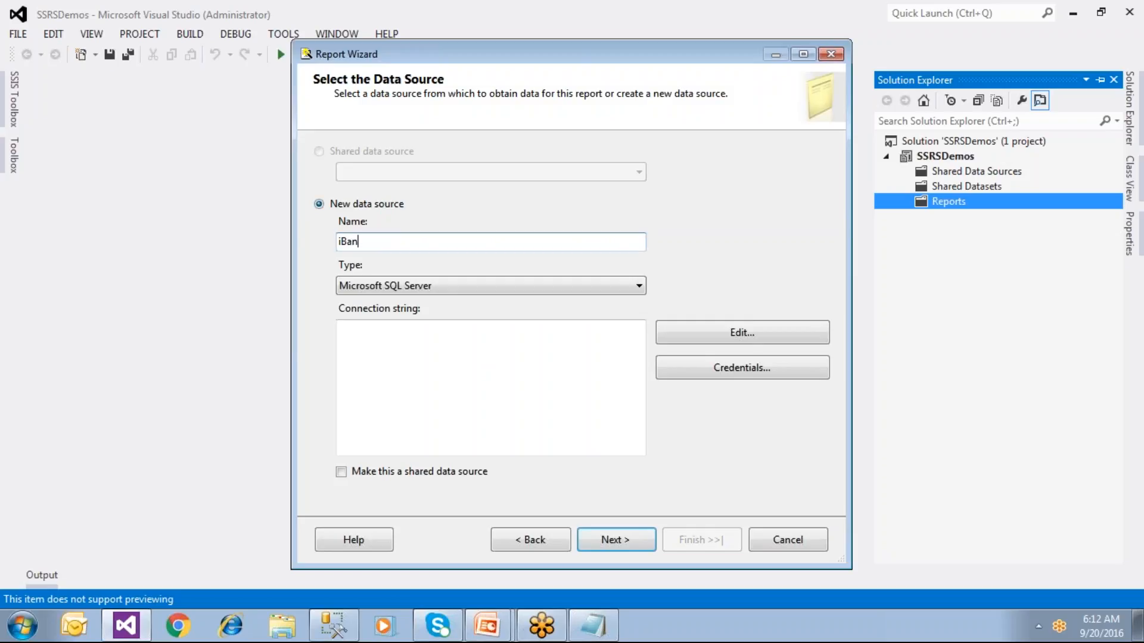
type("jkDsrc")
left_click(457, 286)
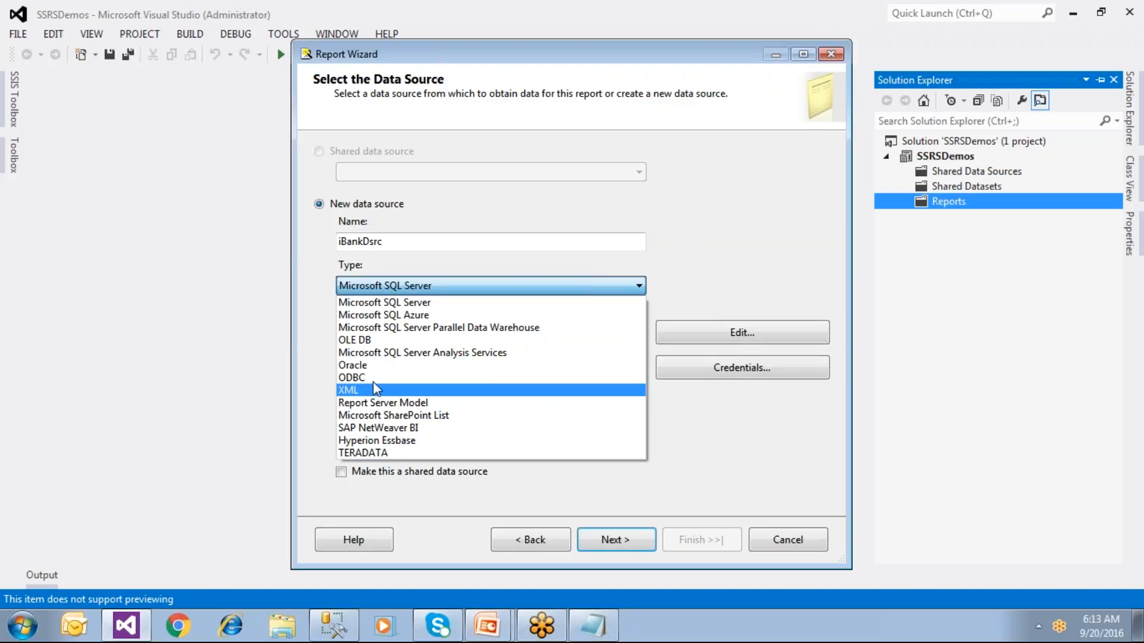
left_click(383, 342)
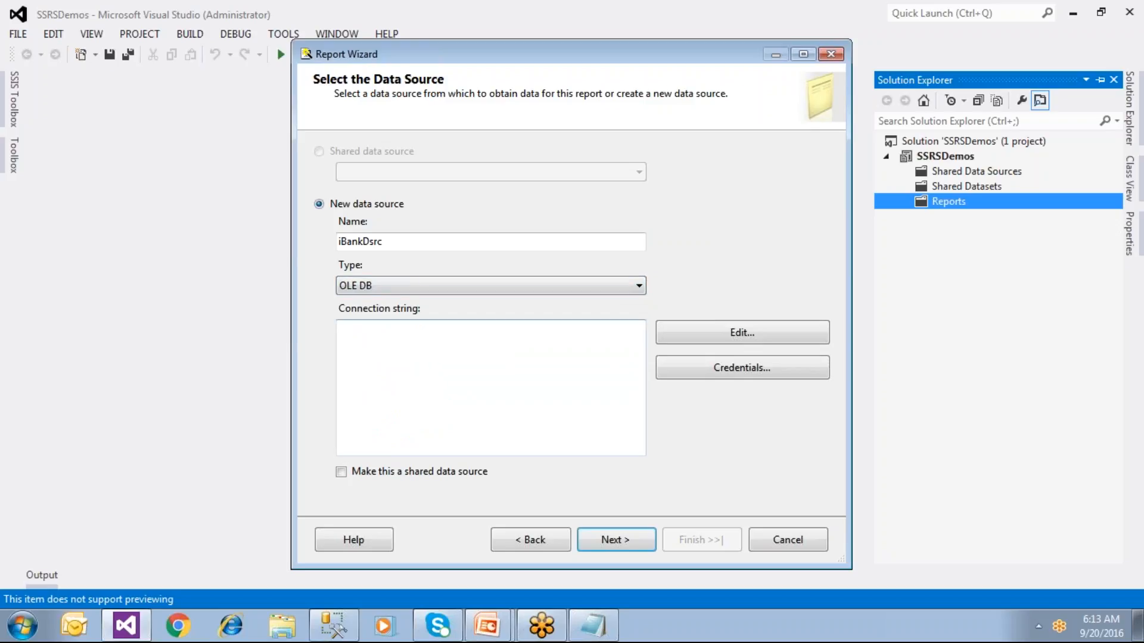
left_click(407, 296)
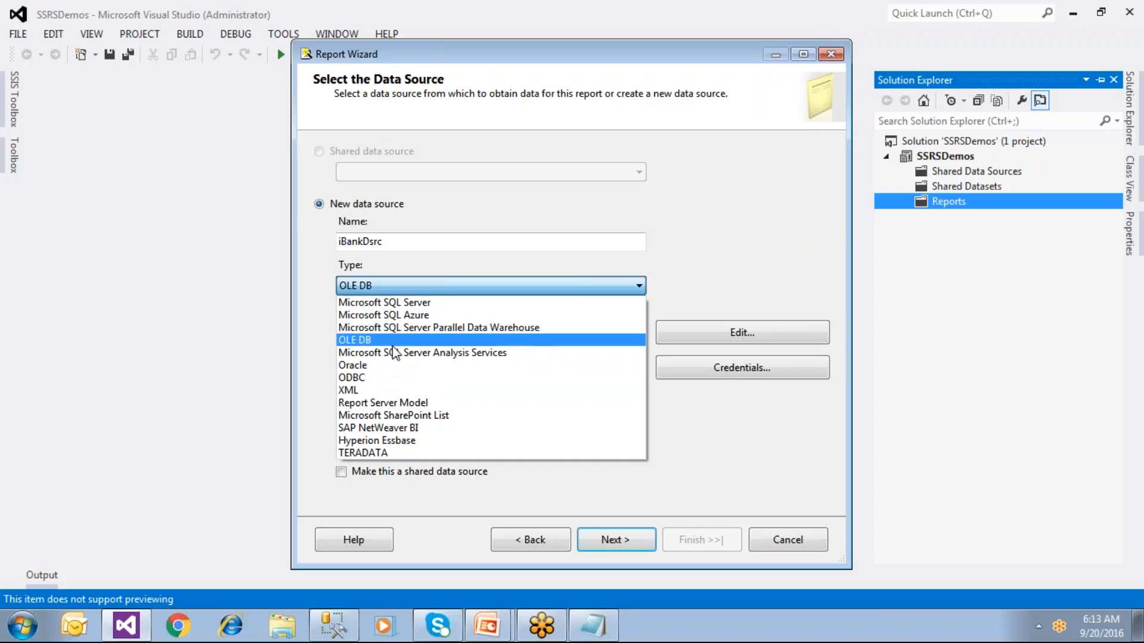
left_click(405, 305)
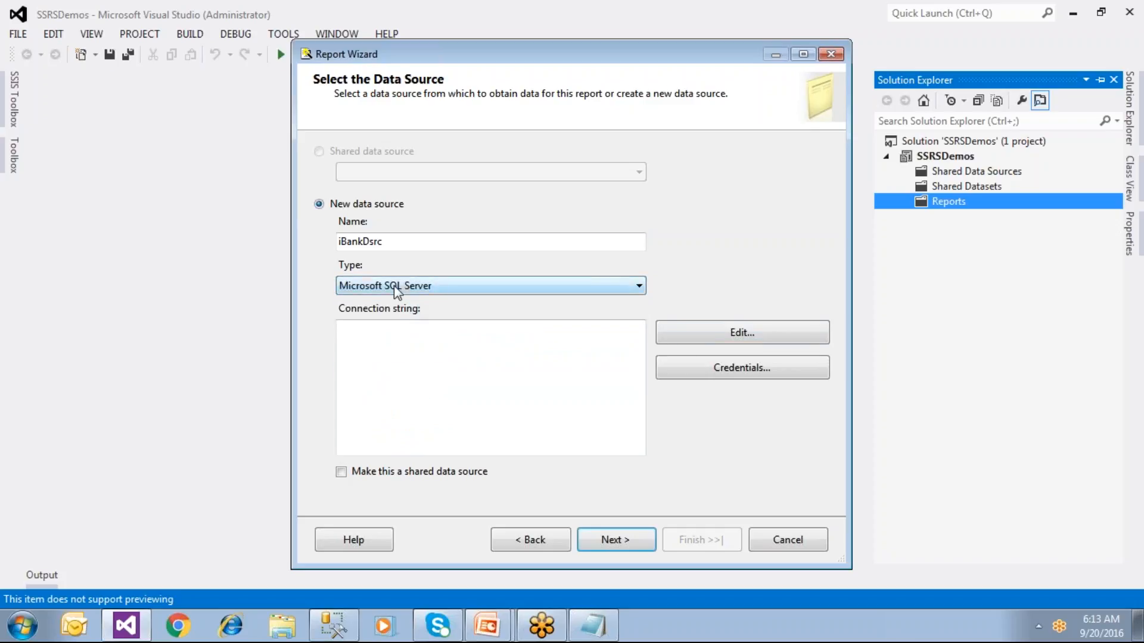
left_click(479, 337)
left_click(780, 335)
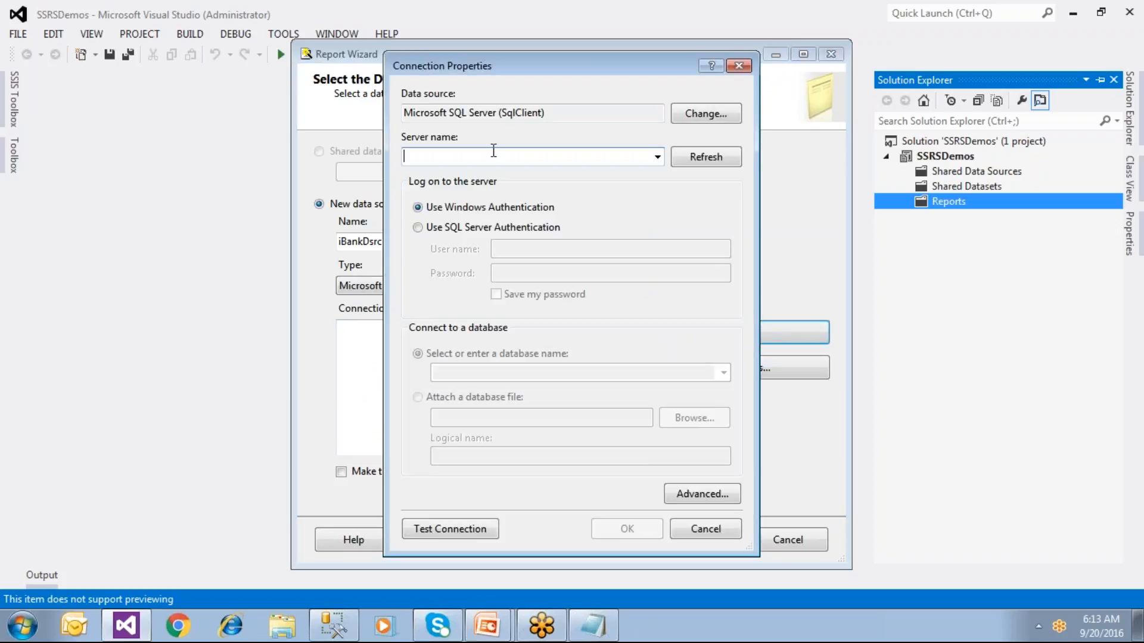
Step: Connect to server '.' with the IBANK database, test and accept it, then bring up Notepad
type(".")
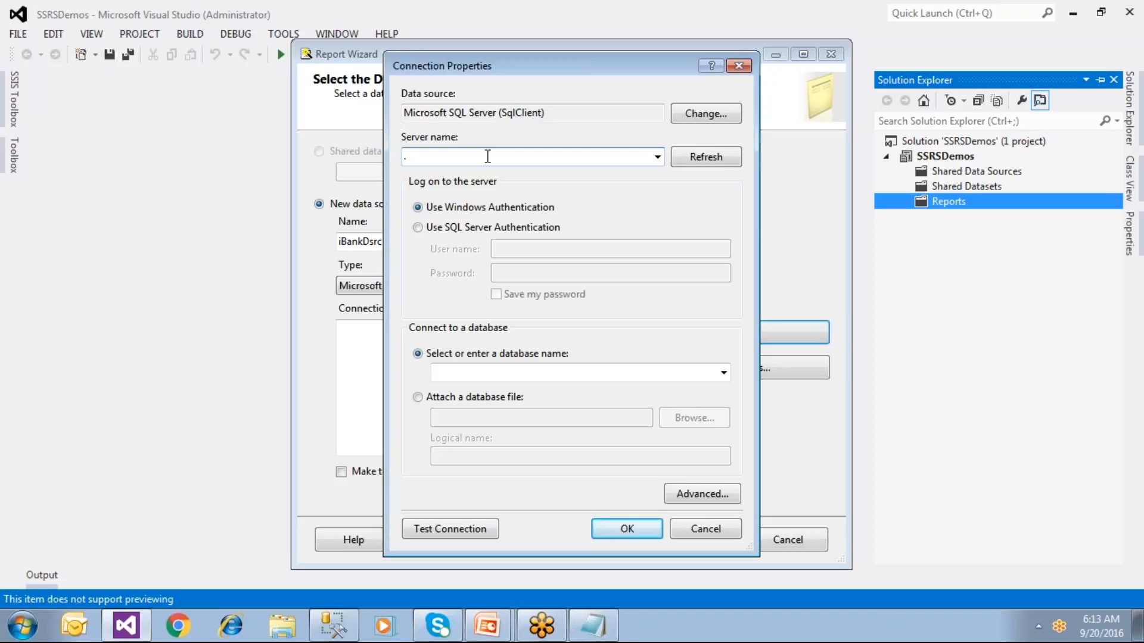
left_click(723, 373)
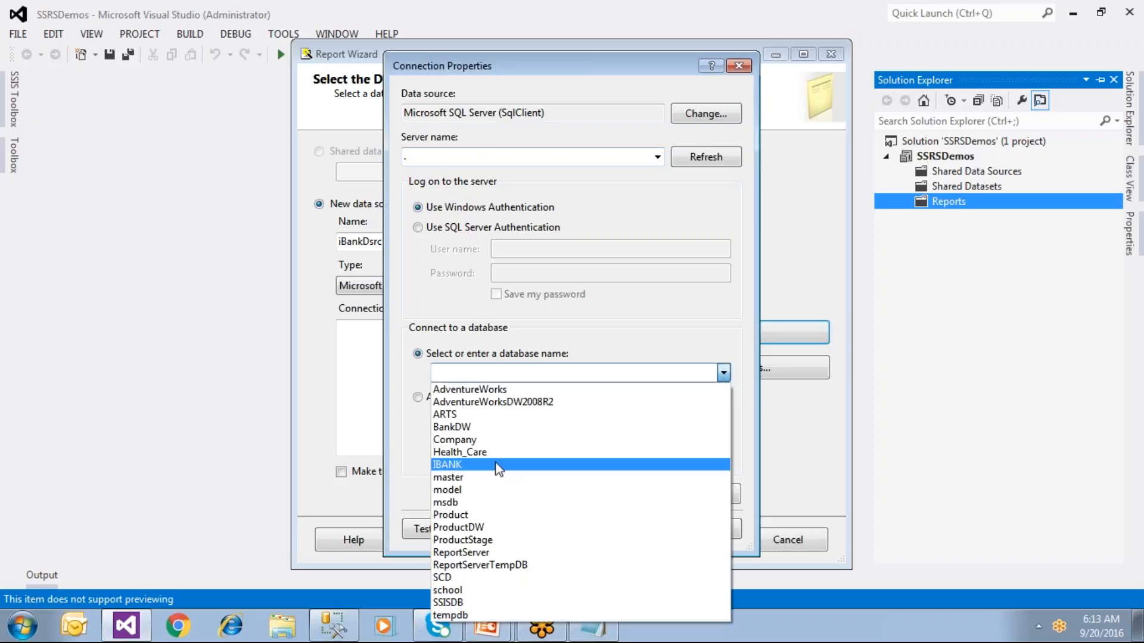
left_click(495, 464)
left_click(470, 529)
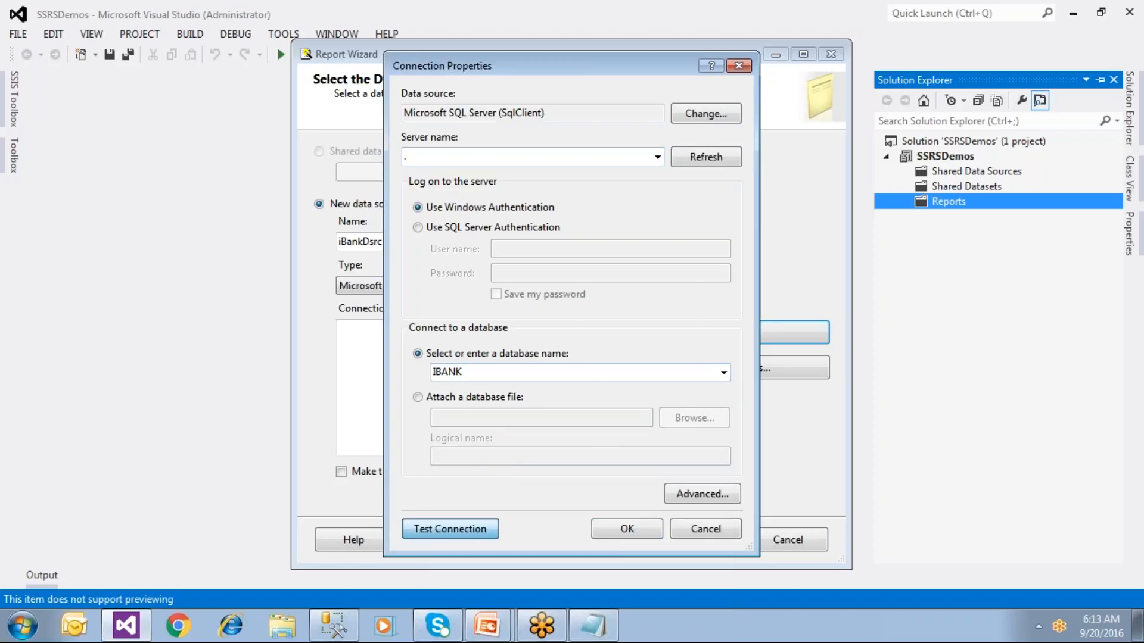
left_click(624, 377)
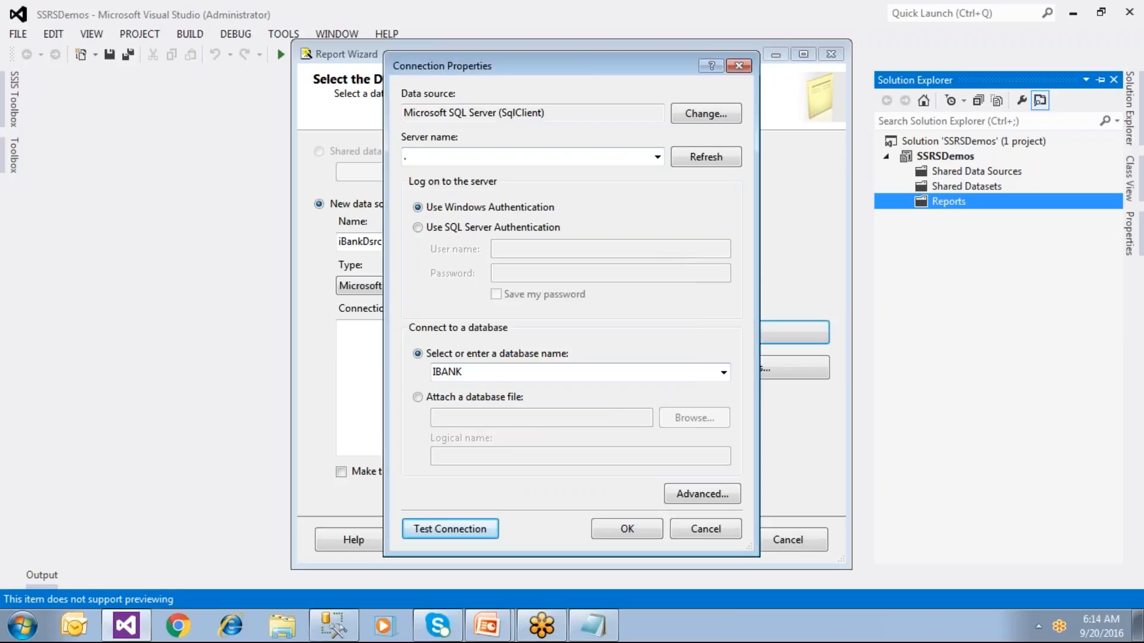
left_click(619, 528)
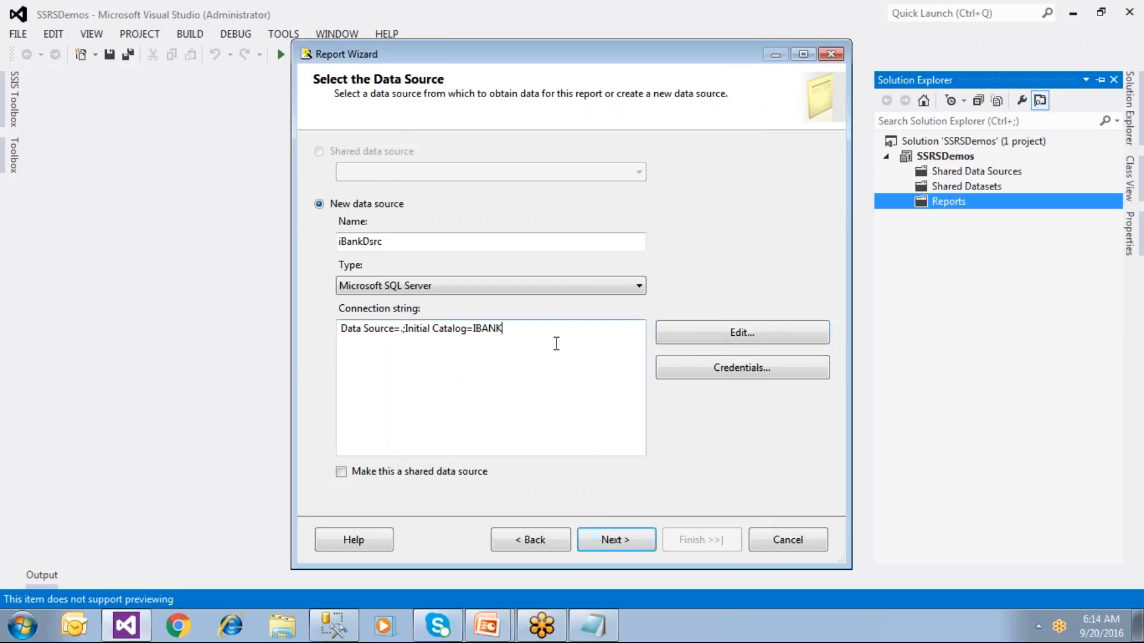
key("ctrl+a")
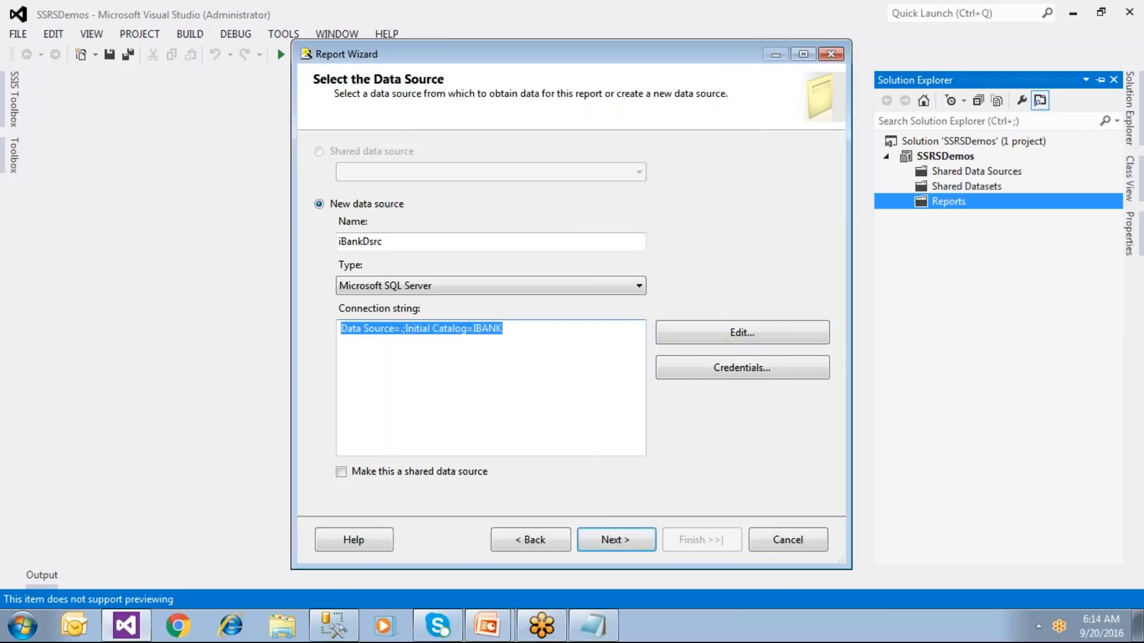
left_click(593, 626)
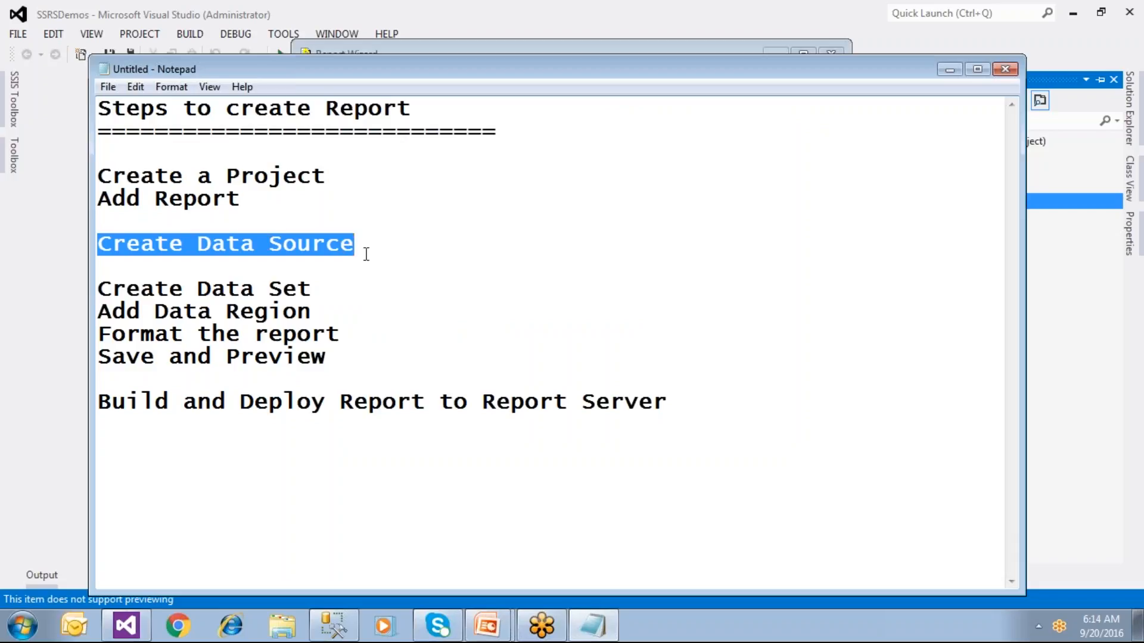
Step: Append '(Query/View/Sp/UDF or MDX Query)' to the Create Data Set step, then return to Visual Studio
left_click(324, 288)
key("Return")
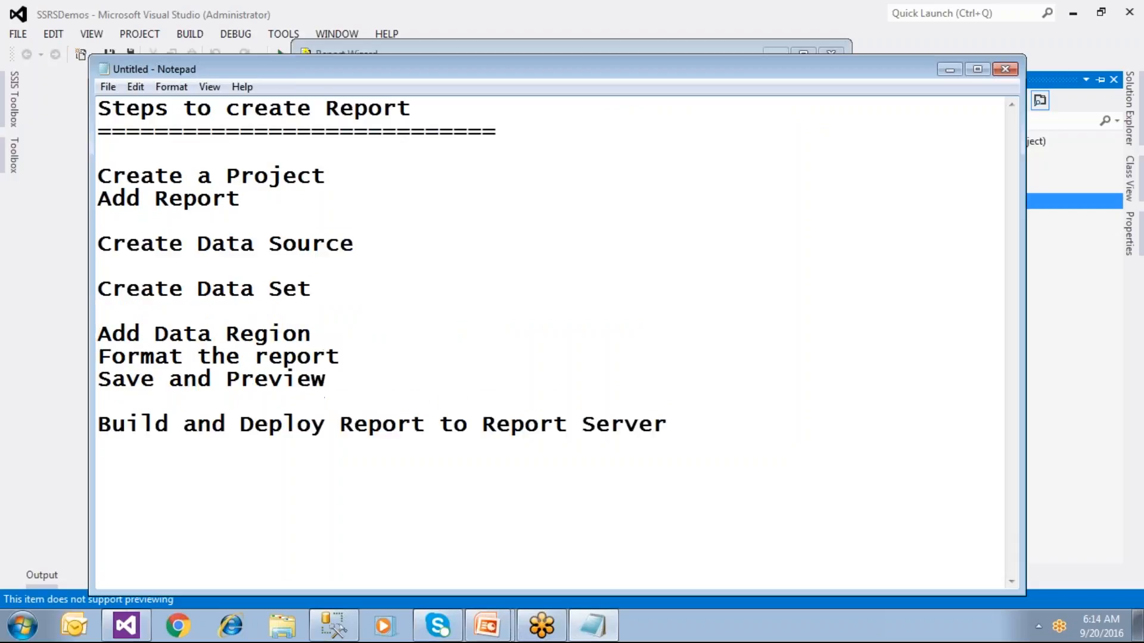
left_click_drag(310, 290, 98, 282)
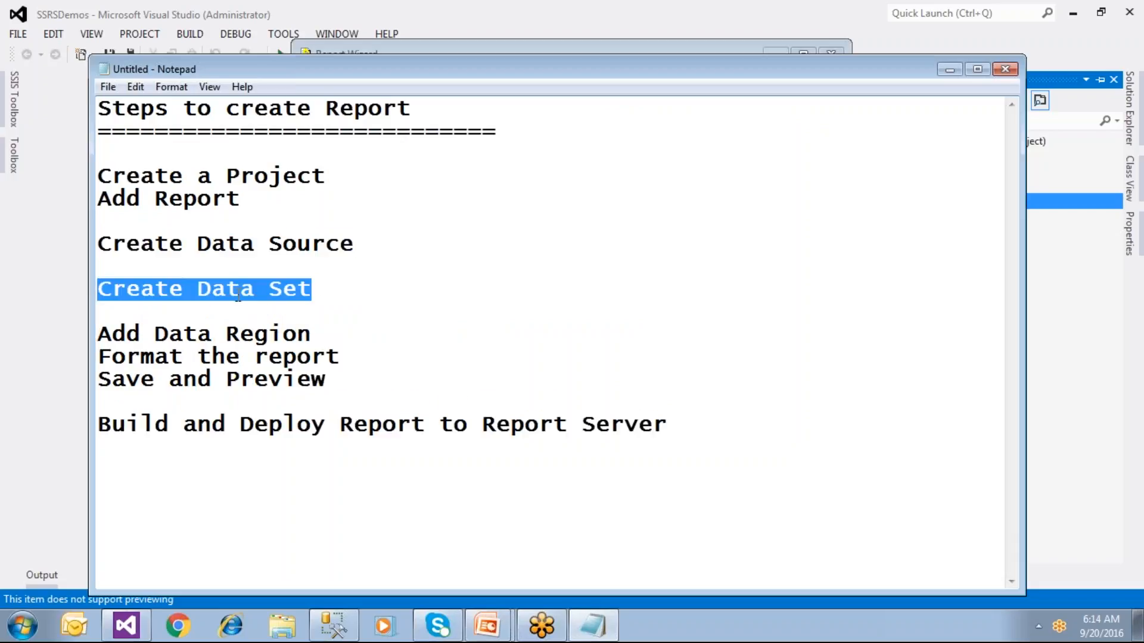
left_click(322, 291)
type("(")
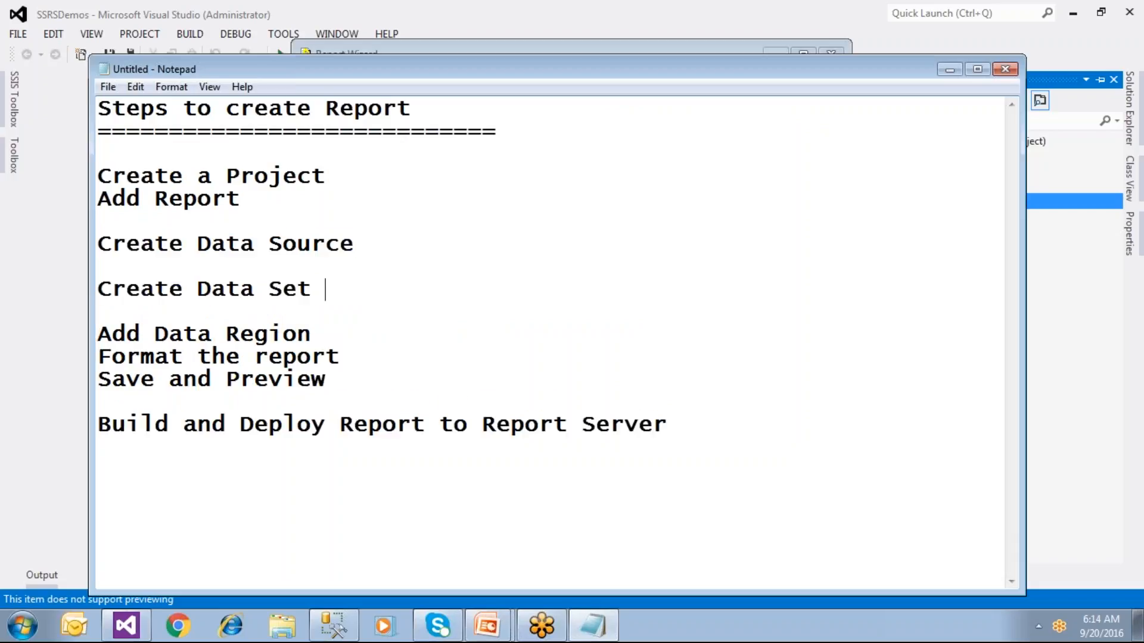
type("Query")
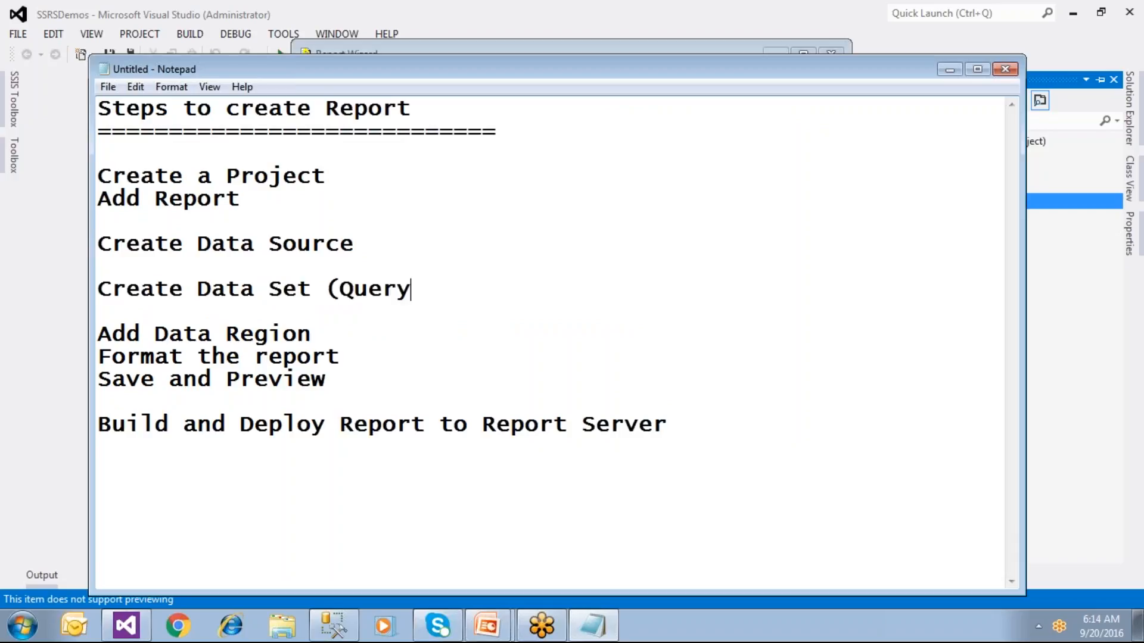
type("/View")
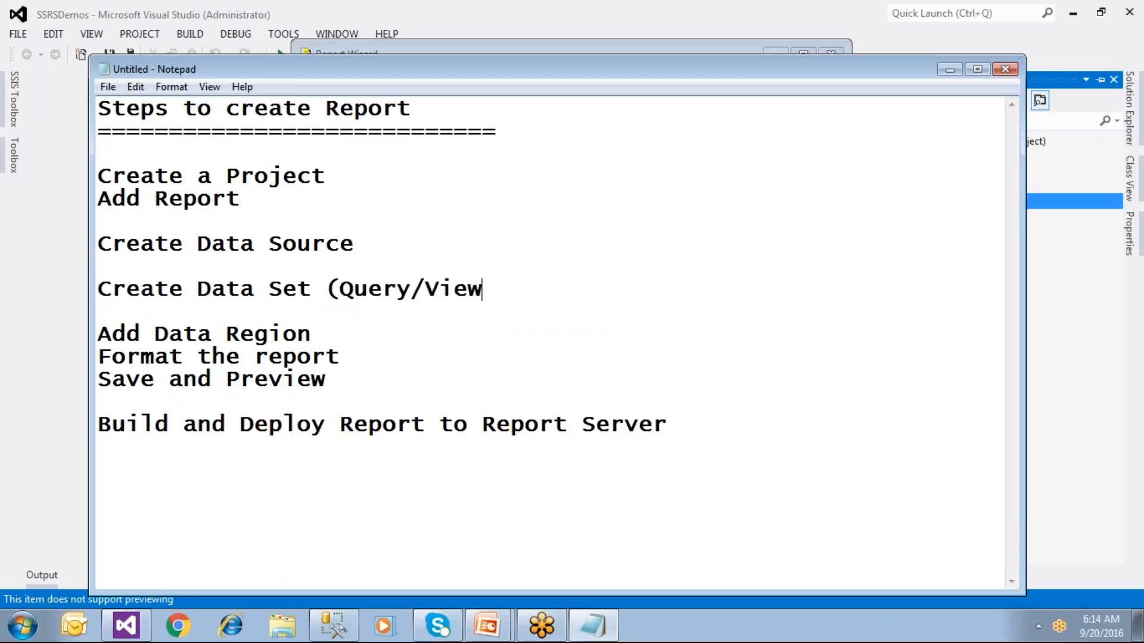
type("/Sp/UDF and")
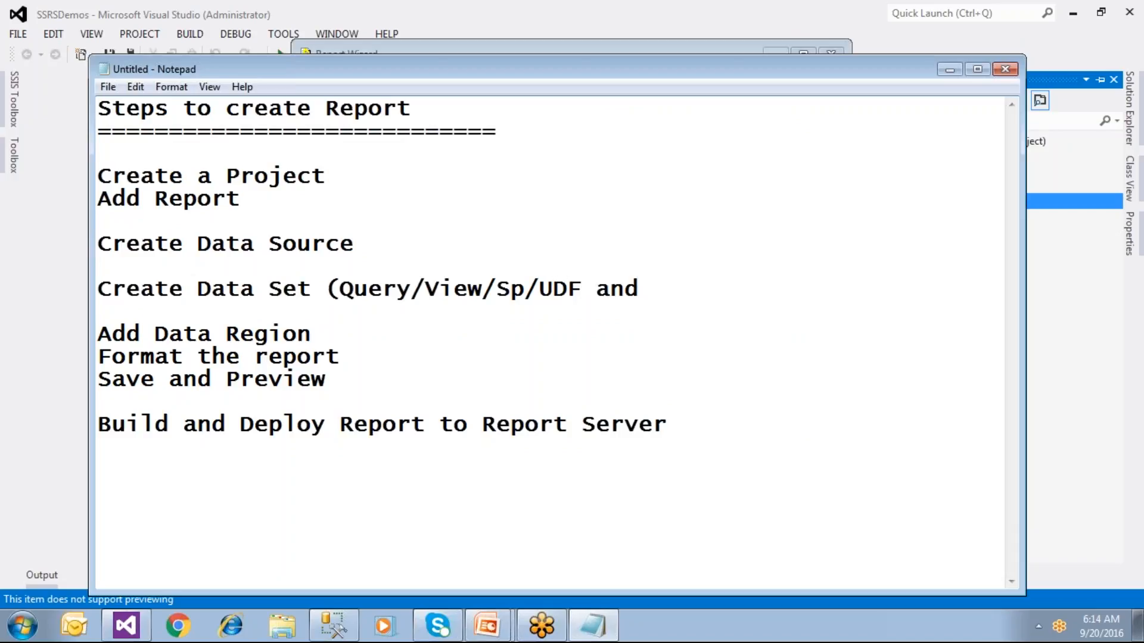
key("BackSpace")
key("BackSpace")
key("BackSpace")
type("or MDX QuerY)")
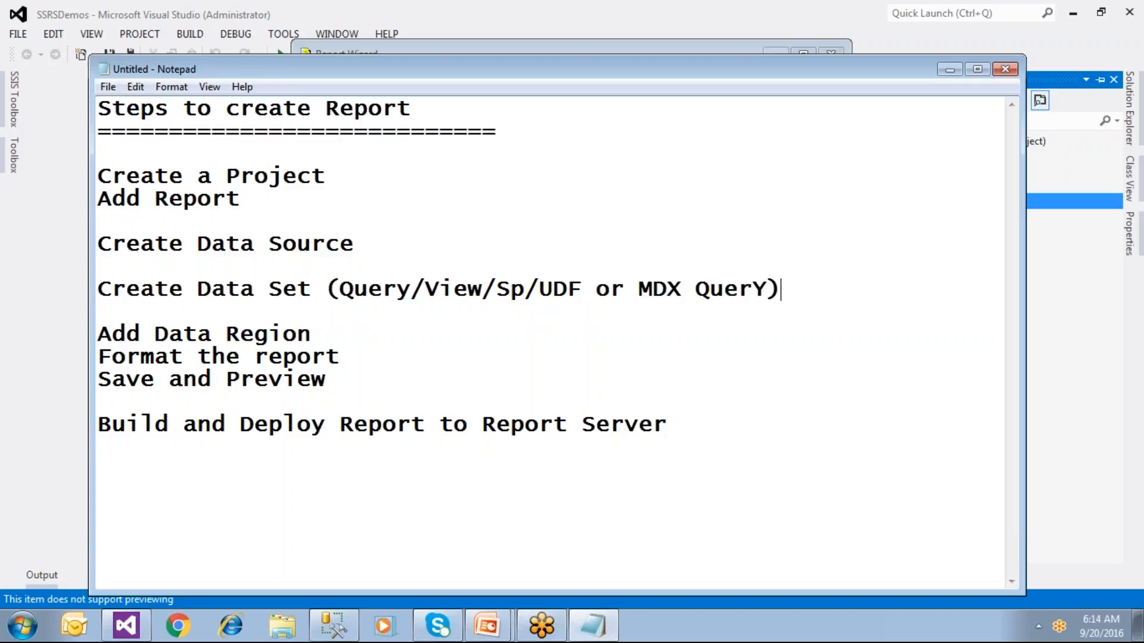
key("Left")
key("shift+Left")
type("y")
left_click(126, 626)
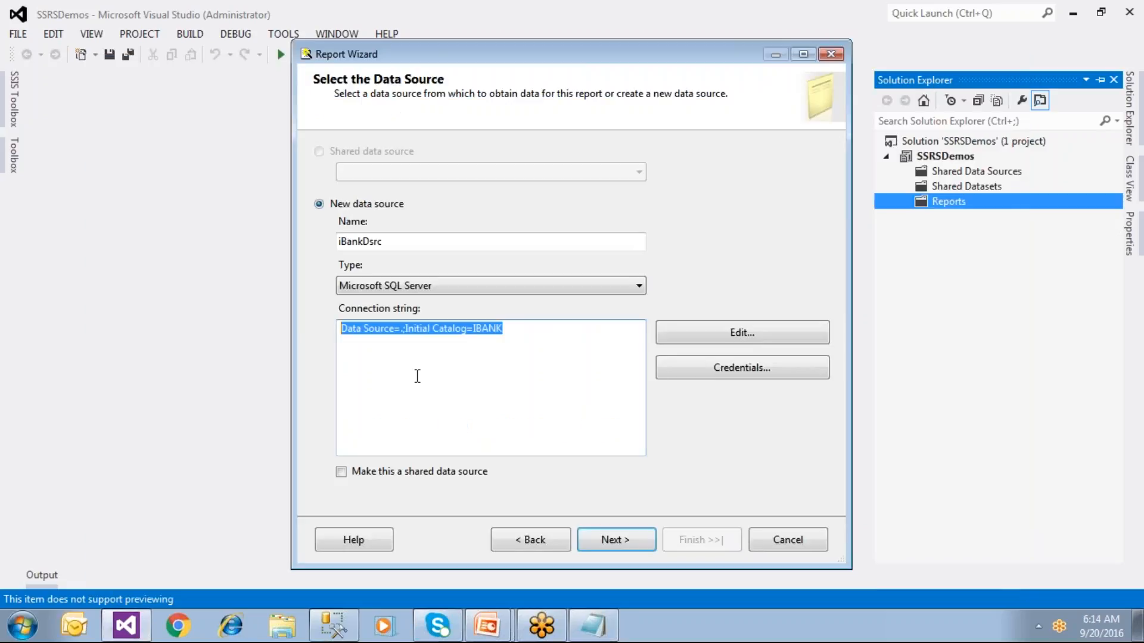
Step: Advance to Design the Query, cancel Query Builder leaving the query empty, then switch to SSMS
left_click(608, 542)
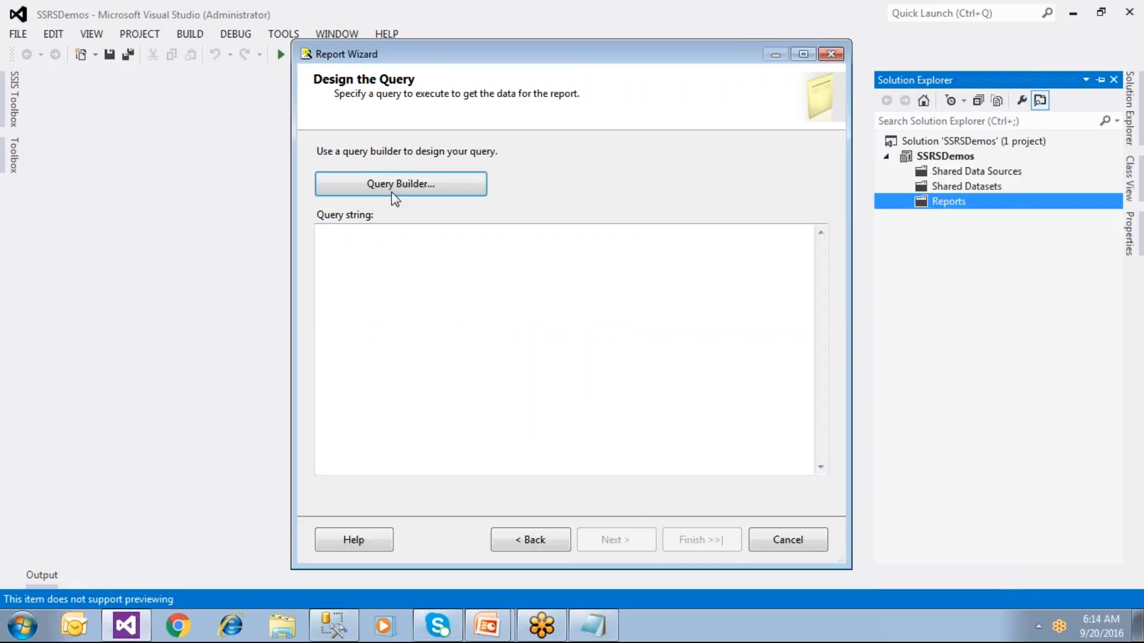
left_click(441, 190)
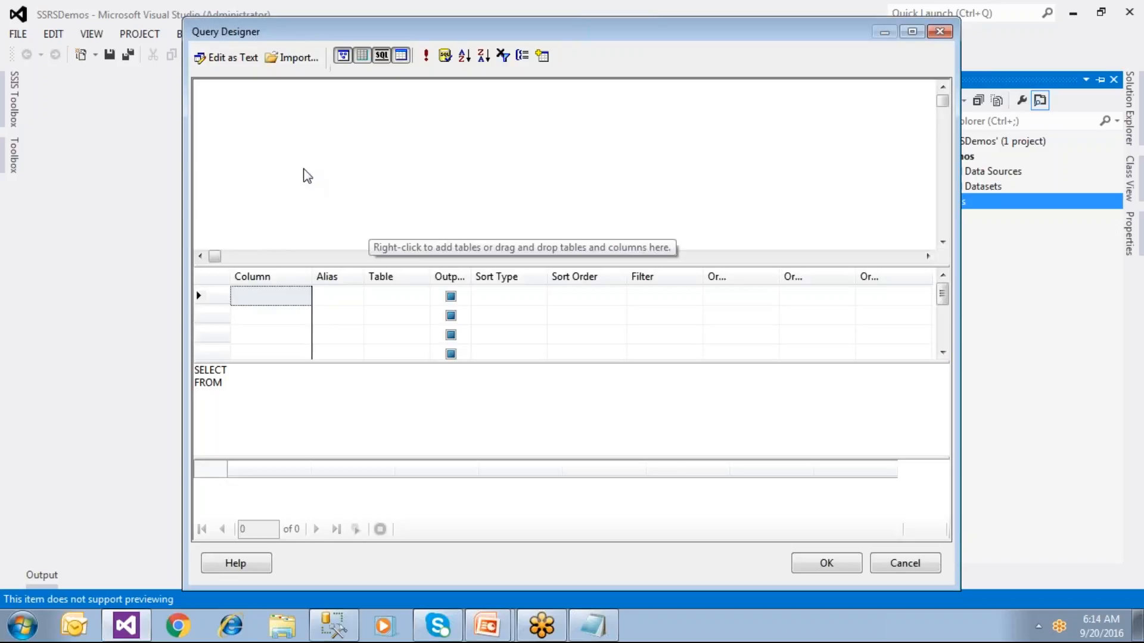
left_click(241, 381)
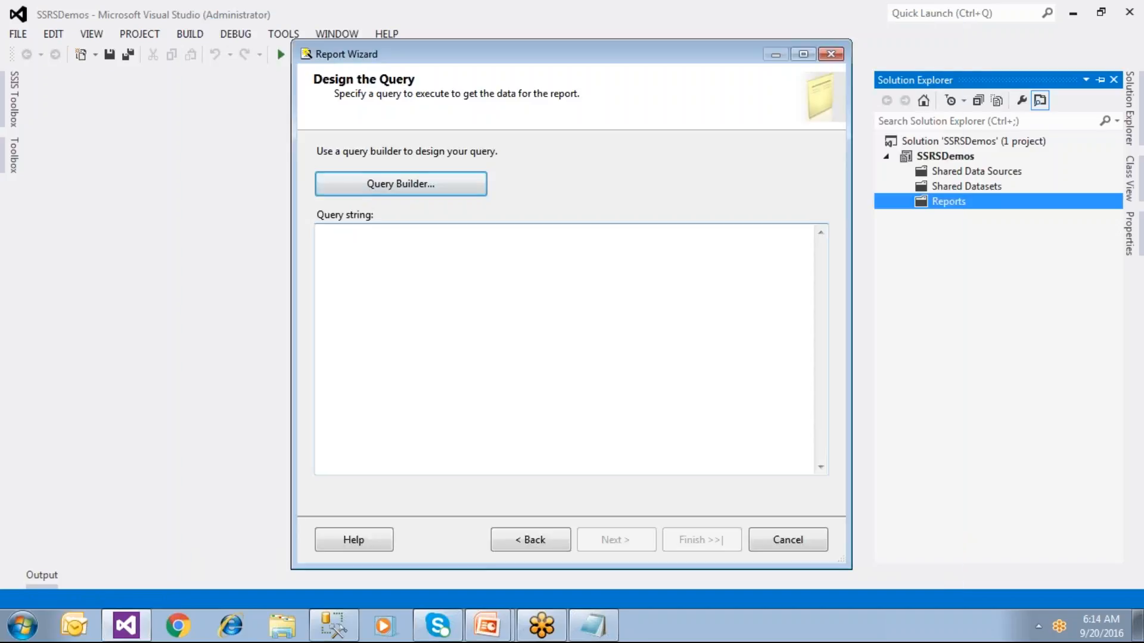
left_click(900, 561)
left_click(390, 275)
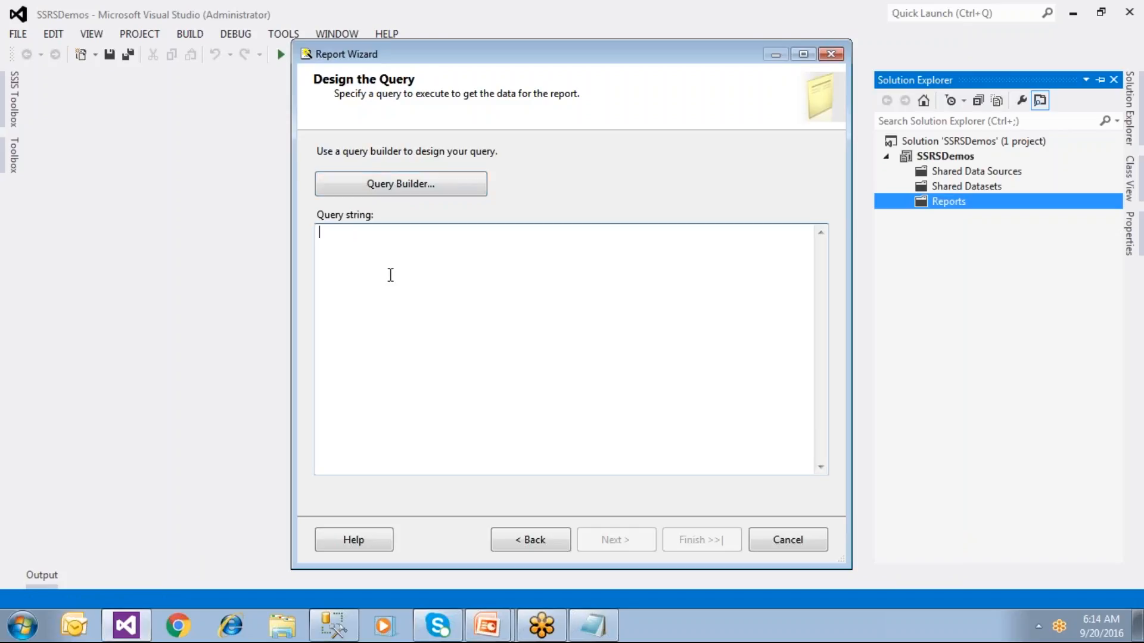
left_click(334, 626)
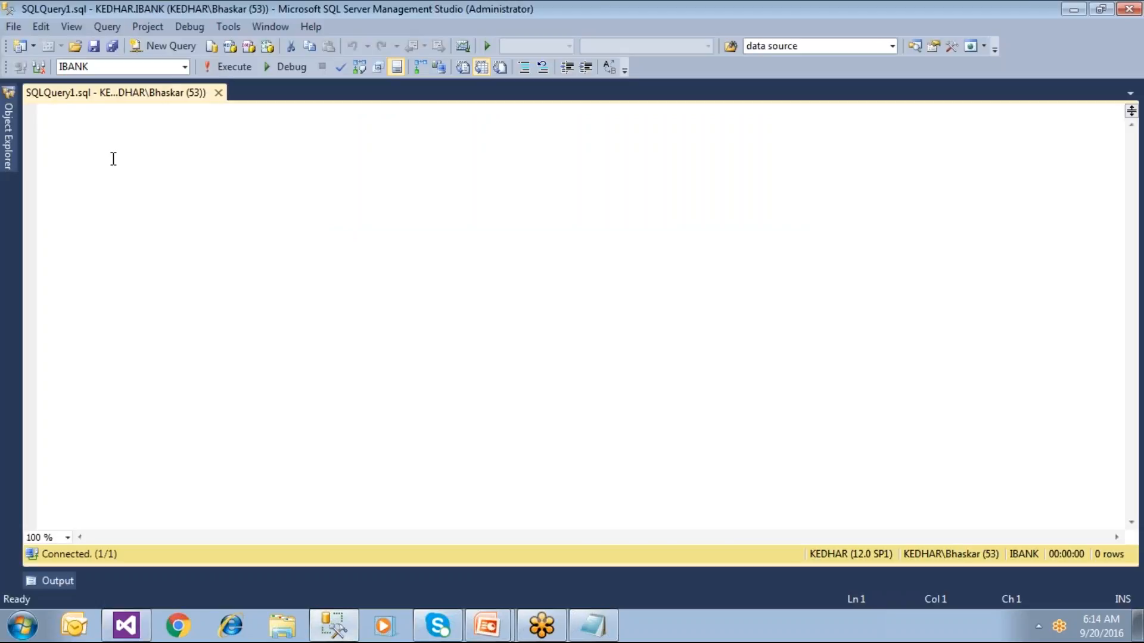
Step: Drag the AMASTER table into the editor and run SELECT * FROM AMASTER against IBANK
left_click(8, 136)
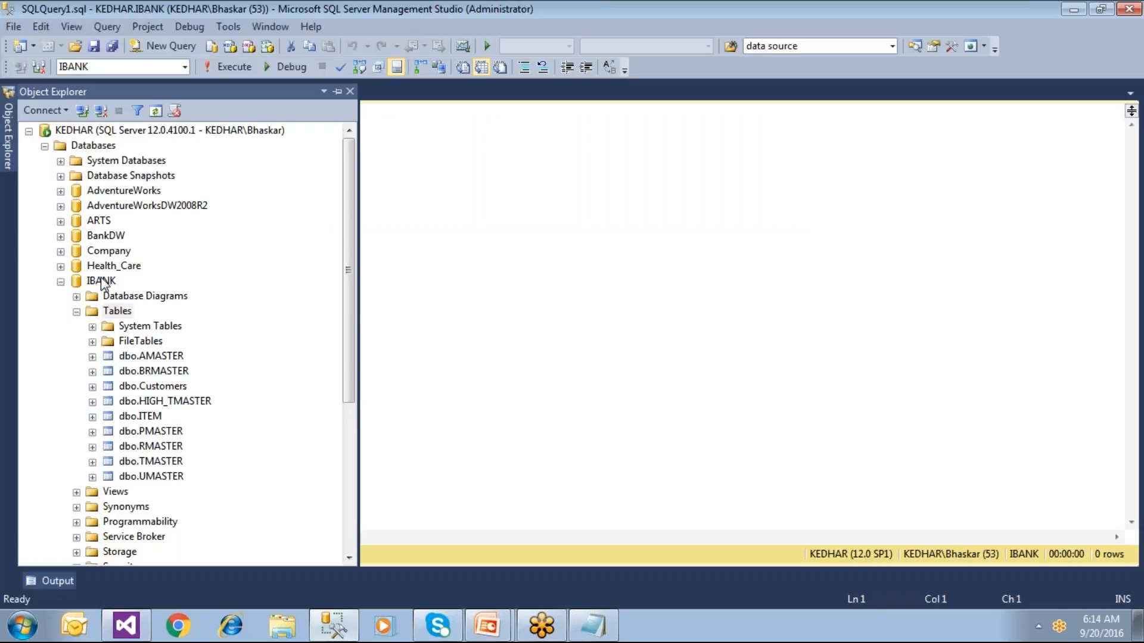
left_click(153, 358)
left_click_drag(158, 356, 476, 273)
left_click(211, 113)
key("BackSpace")
key("Left")
key("Left")
key("Left")
key("Left")
key("Left")
key("Left")
key("Left")
key("BackSpace")
key("BackSpace")
key("BackSpace")
key("BackSpace")
key("BackSpace")
key("BackSpace")
key("BackSpace")
type("SE")
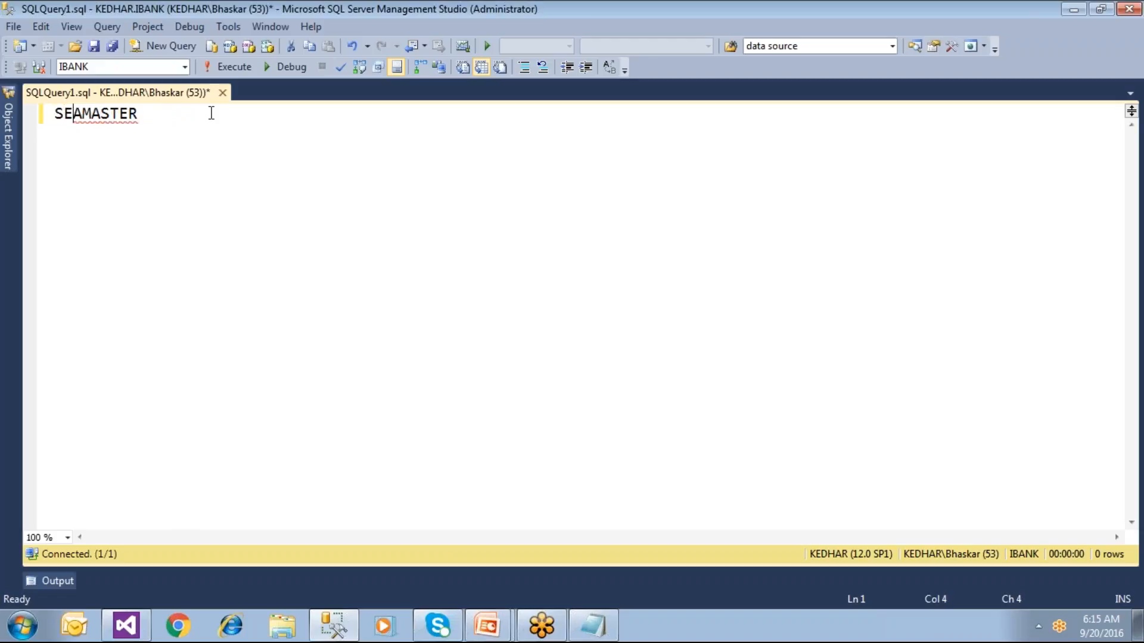
type("LECT * FROM")
key("F5")
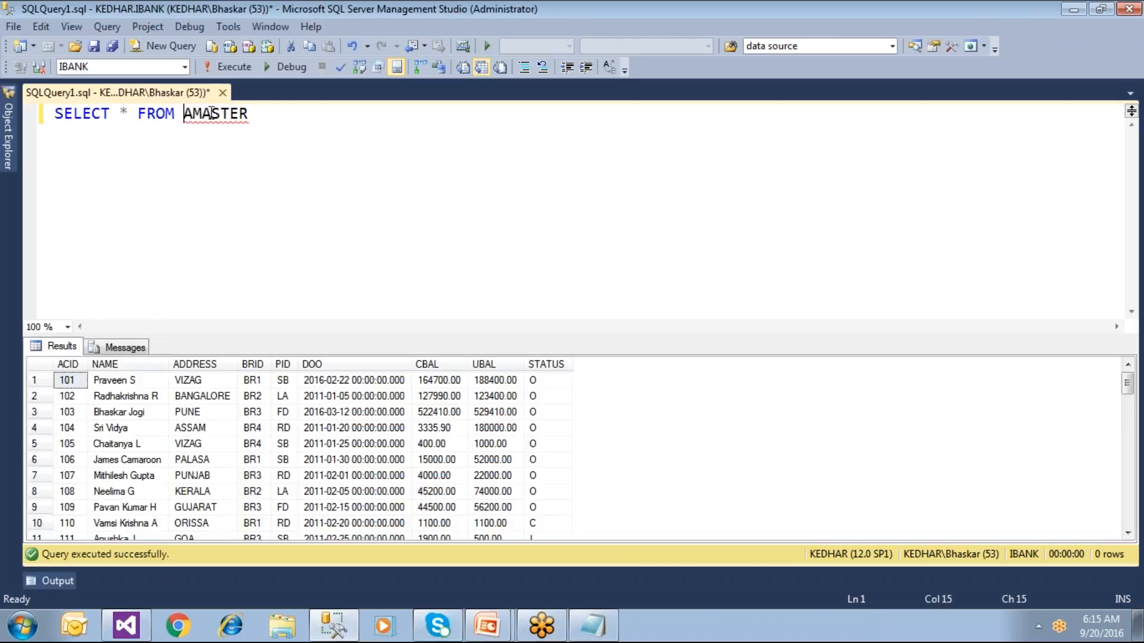
Step: Inspect the ACID, NAME, ADDRESS and BRID columns and row 1's PID, date, CBAL, UBAL and STATUS values
left_click(67, 364)
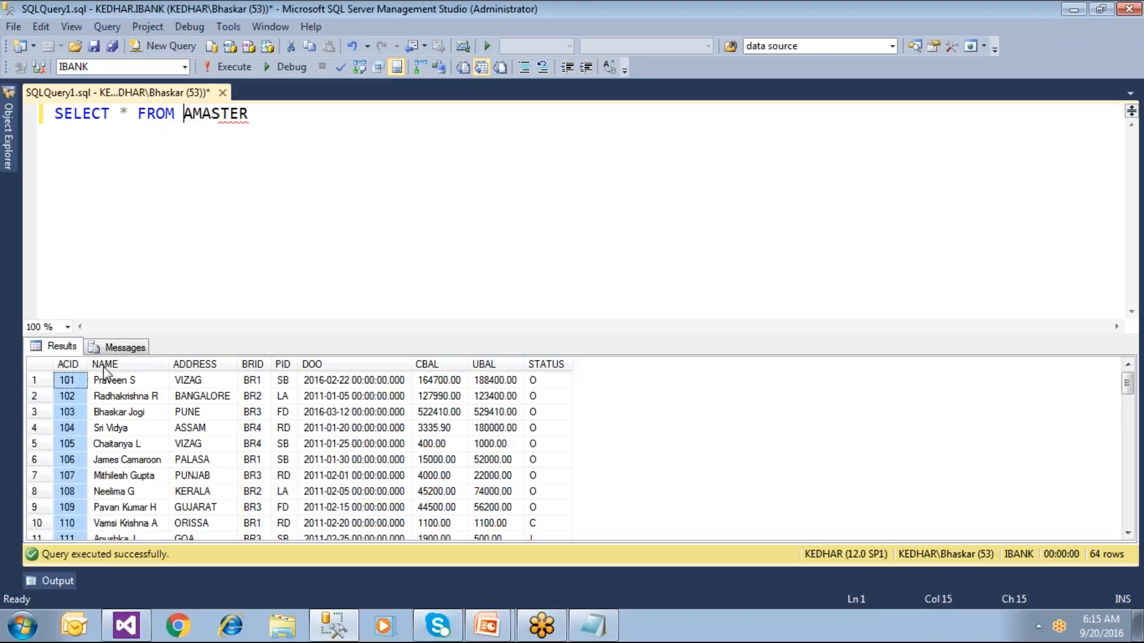
left_click(105, 365)
left_click(203, 365)
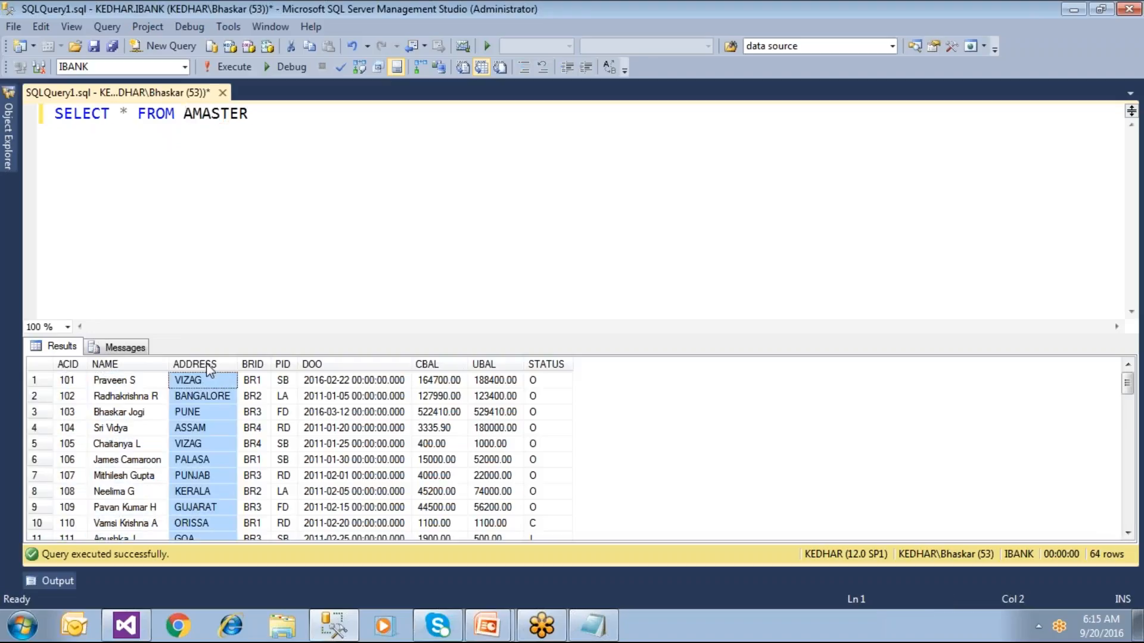
left_click(255, 366)
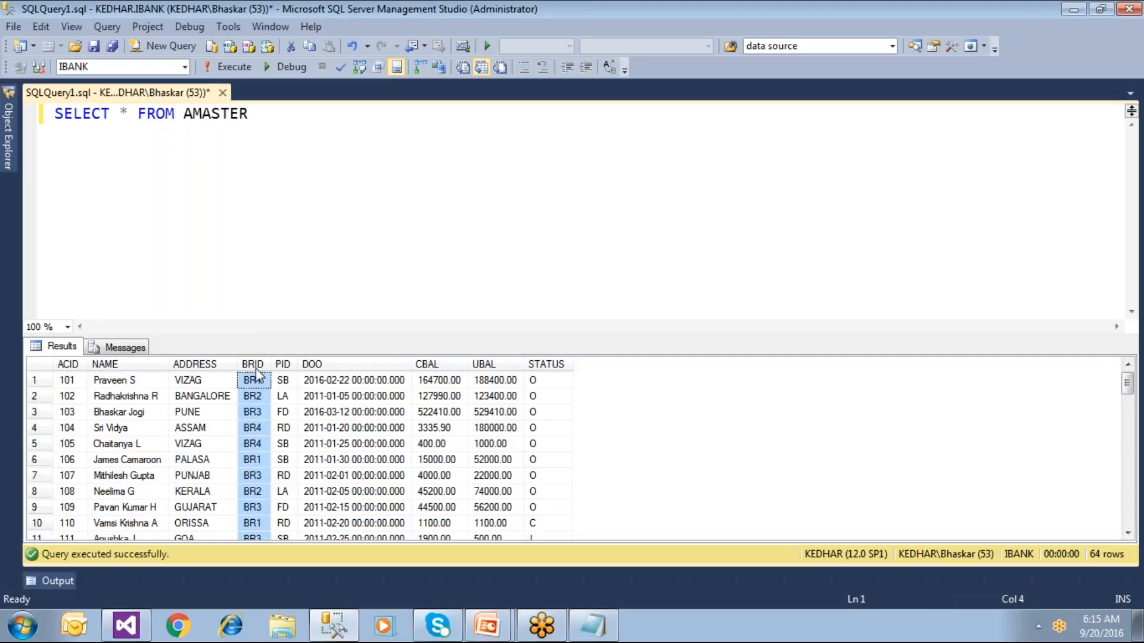
left_click(284, 396)
key("Down")
key("Down")
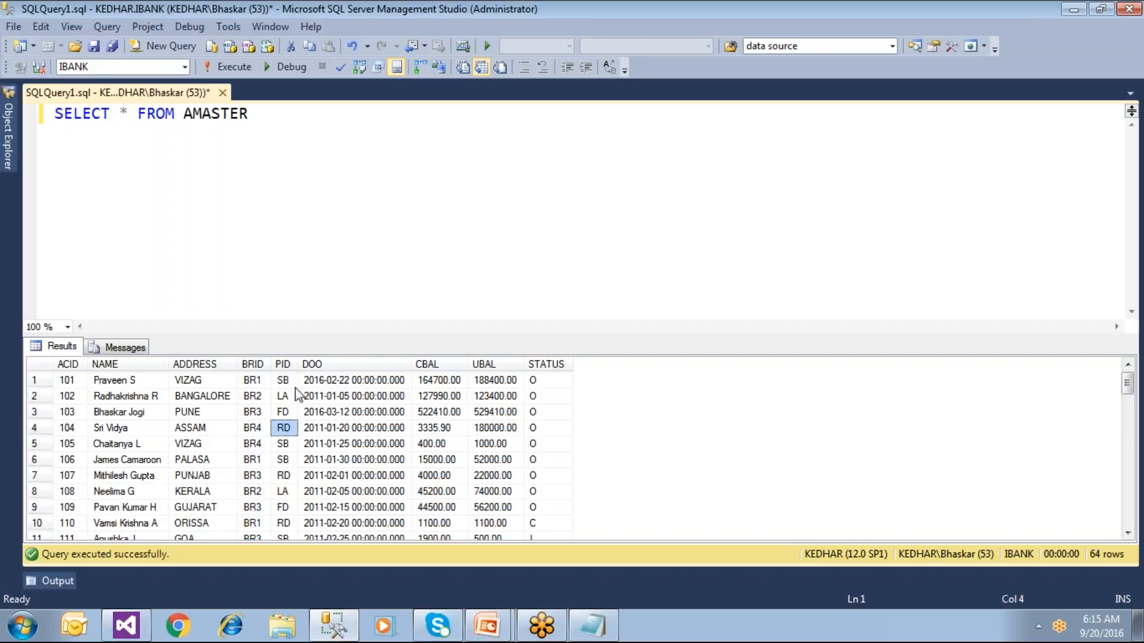
key("Up")
key("Up")
key("Up")
left_click(289, 396)
left_click(290, 412)
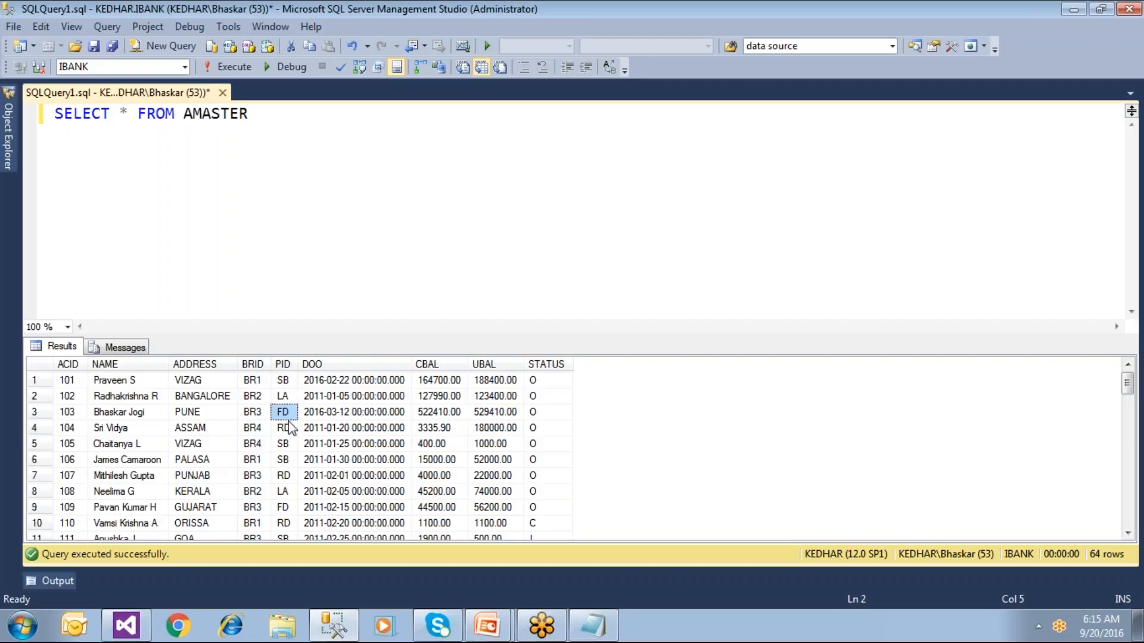
left_click(290, 428)
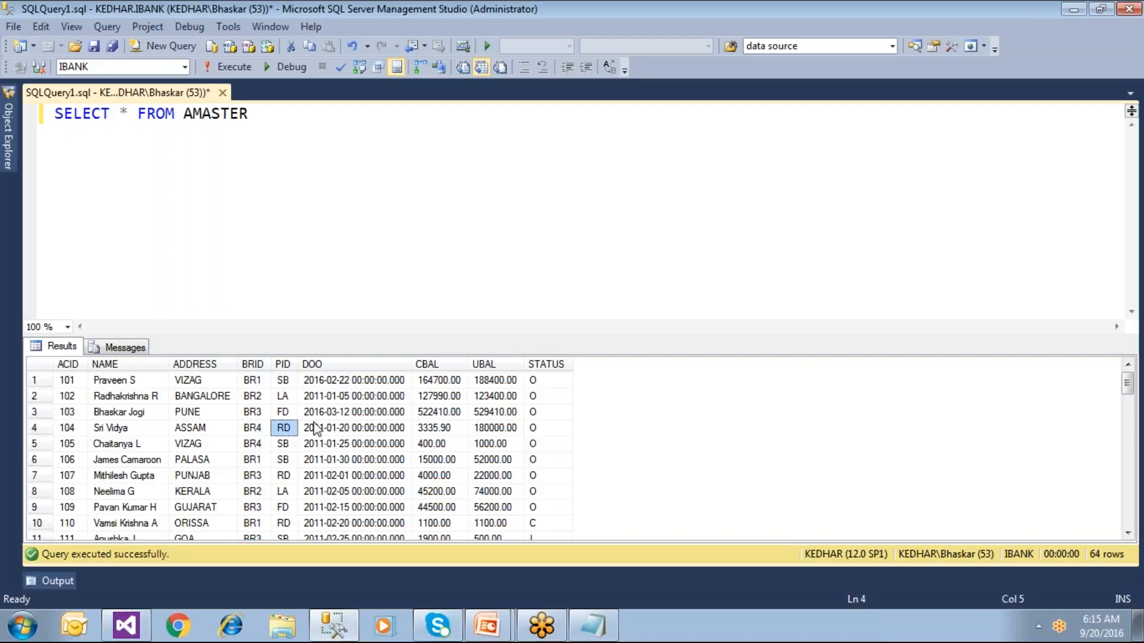
left_click(336, 386)
left_click(437, 385)
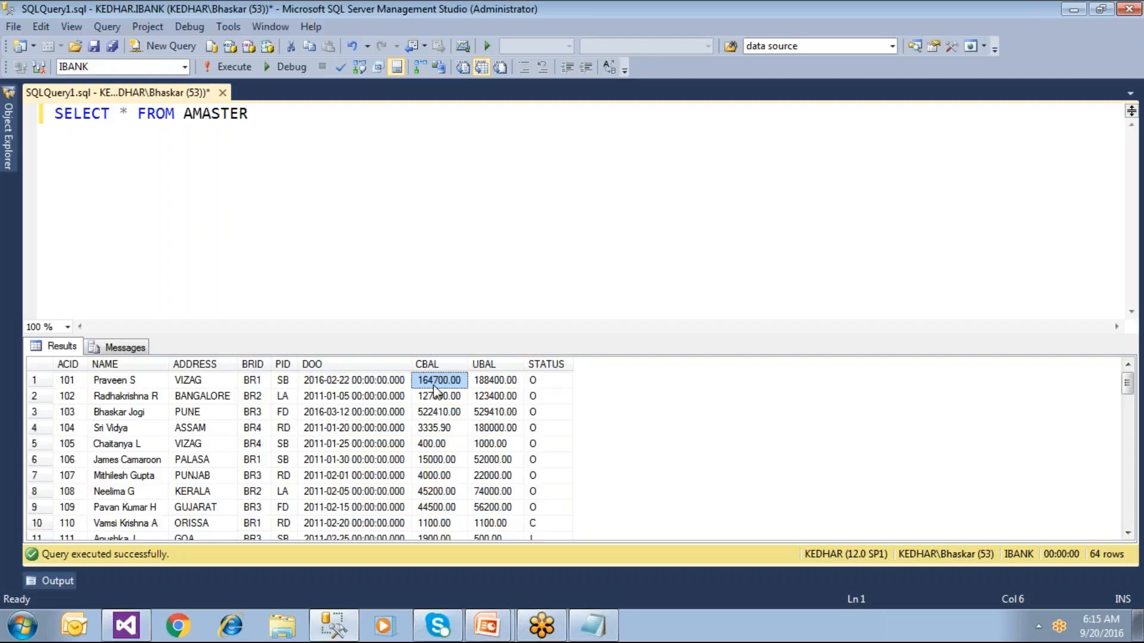
left_click(508, 382)
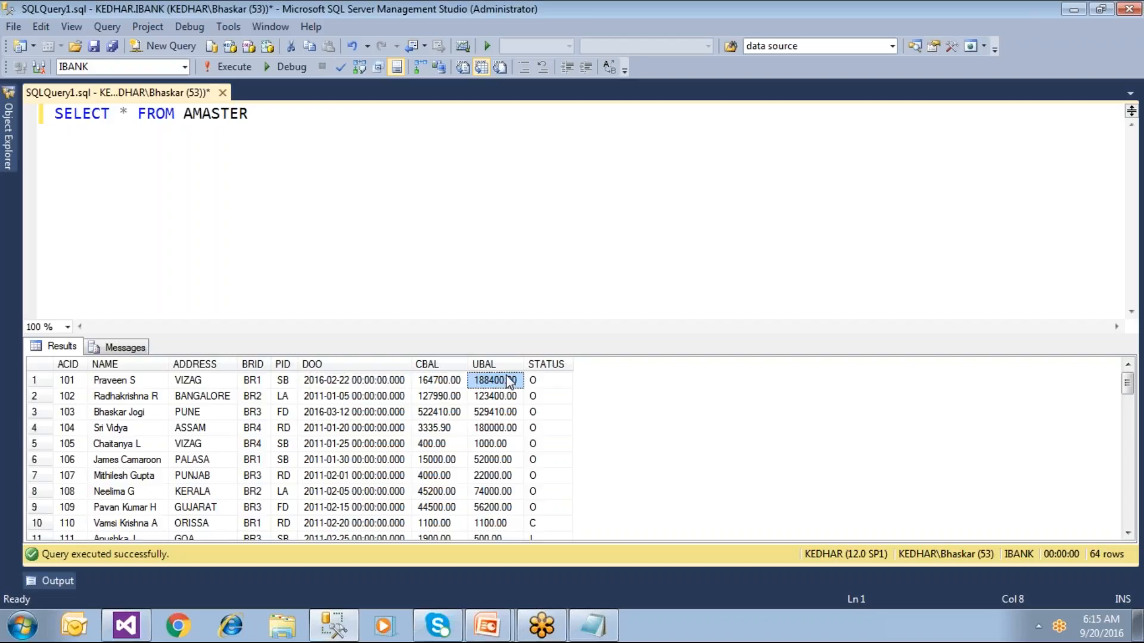
left_click(543, 387)
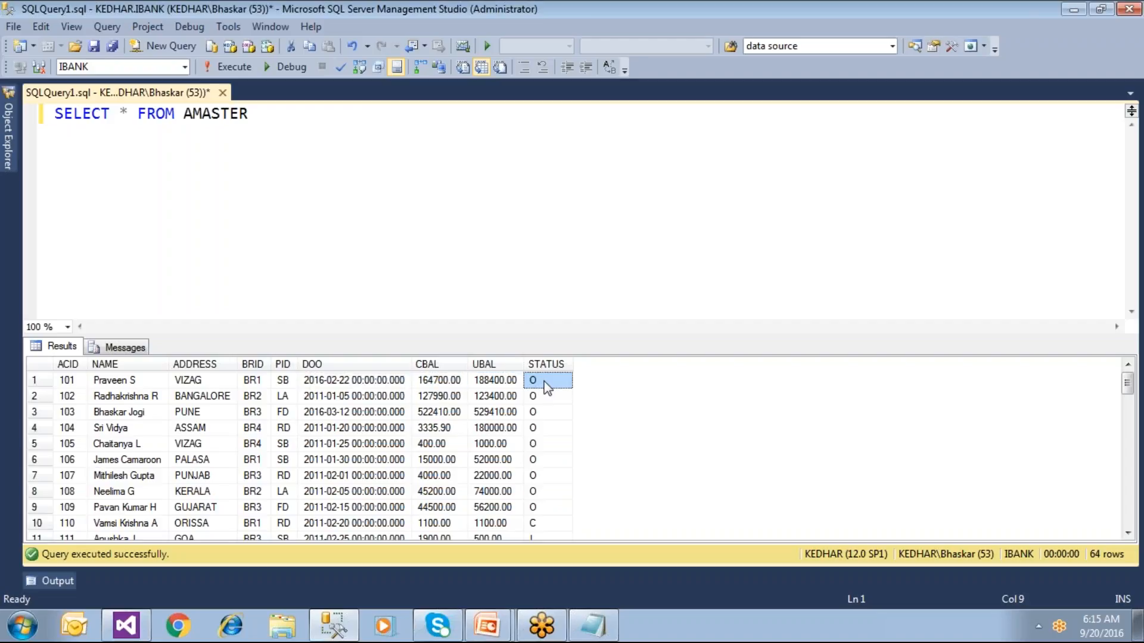
Step: Scroll down and check the STATUS, ACID, name, address, PID, DOO and CBAL values in rows 10 and 11
scroll(544, 382, "down", 1)
left_click(542, 477)
left_click(543, 492)
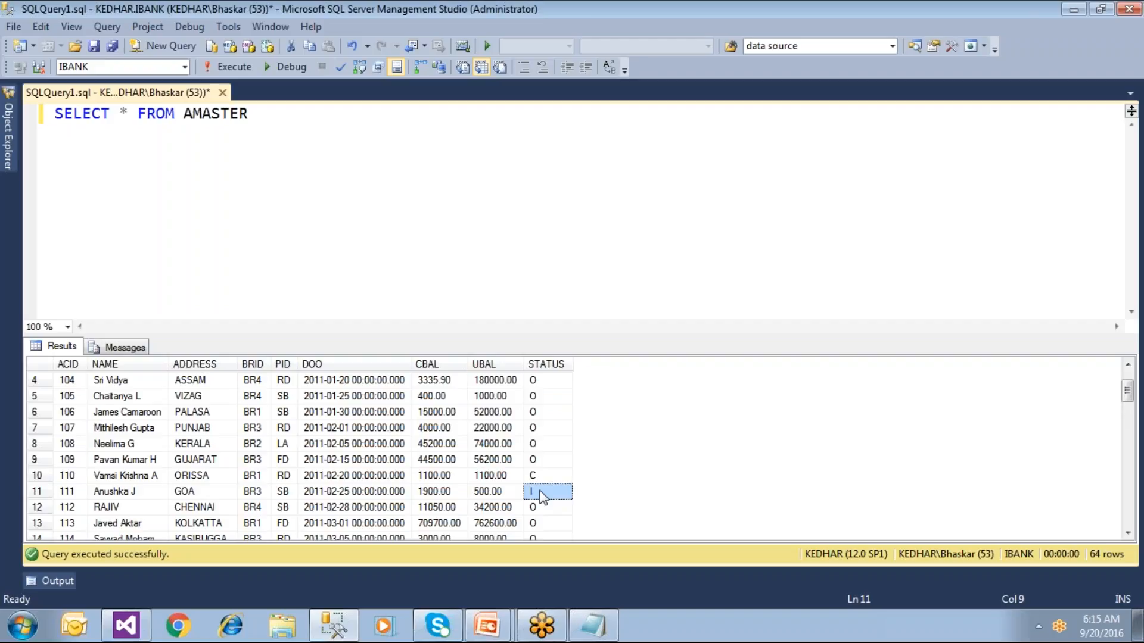
left_click(73, 480)
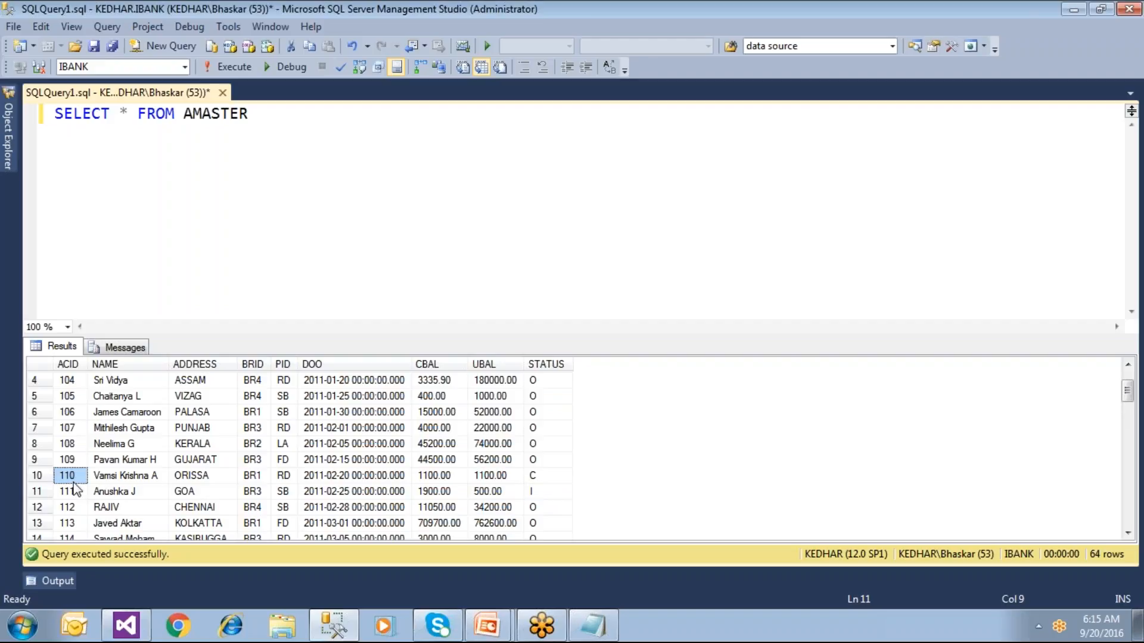
left_click(115, 480)
left_click(190, 475)
left_click(283, 491)
left_click(354, 491)
left_click(454, 491)
left_click(383, 191)
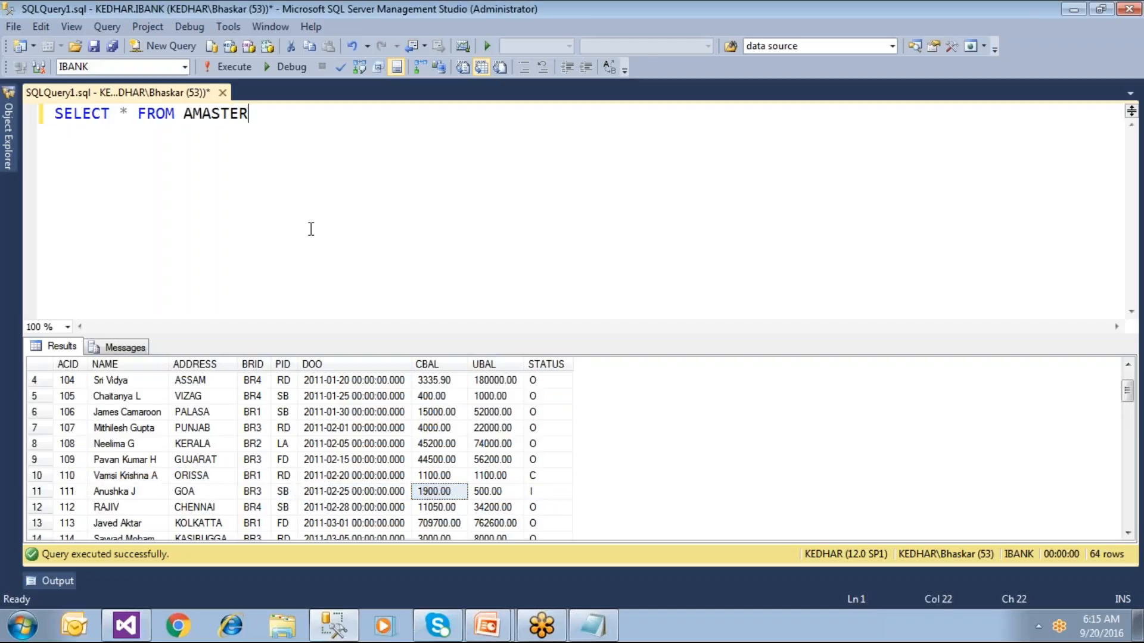
Step: Change the query to SELECT ACID, NAME, CBAL, DOO, BRID, PID FROM AMASTER and run it
left_click(120, 113)
left_click_drag(124, 115, 128, 116)
type("ACID, NAME, CBA")
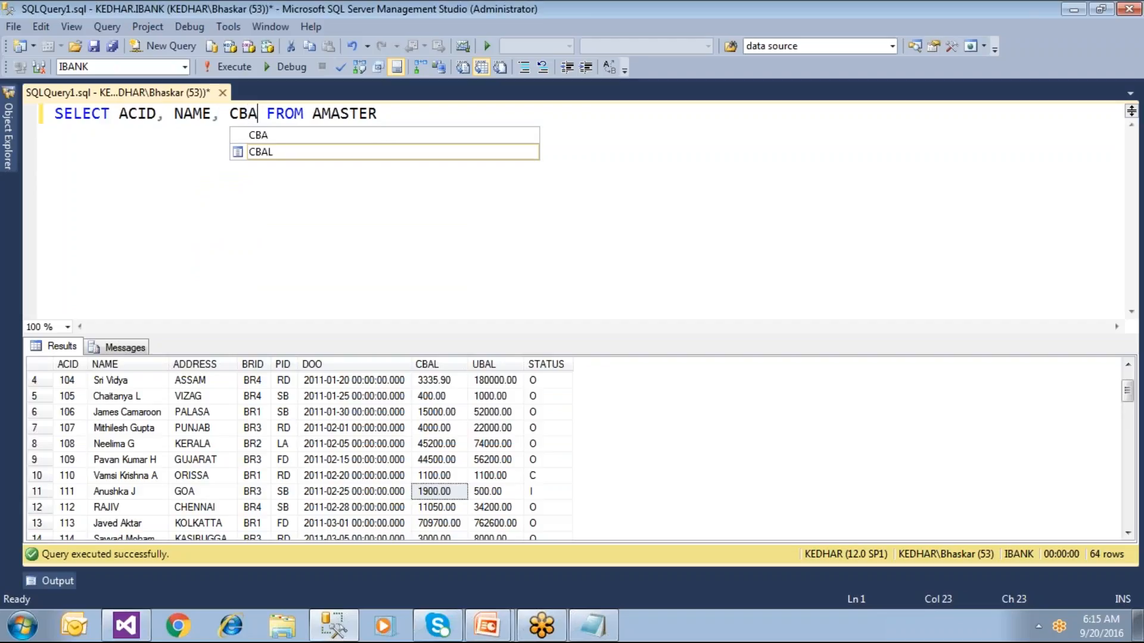
type("L, DO")
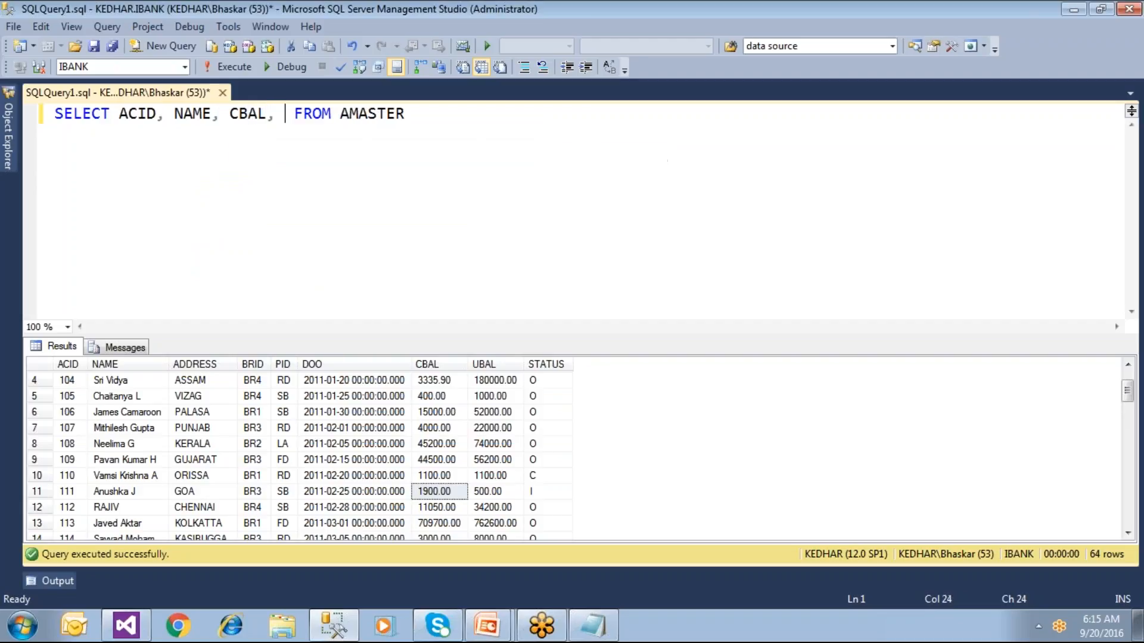
type("O, ")
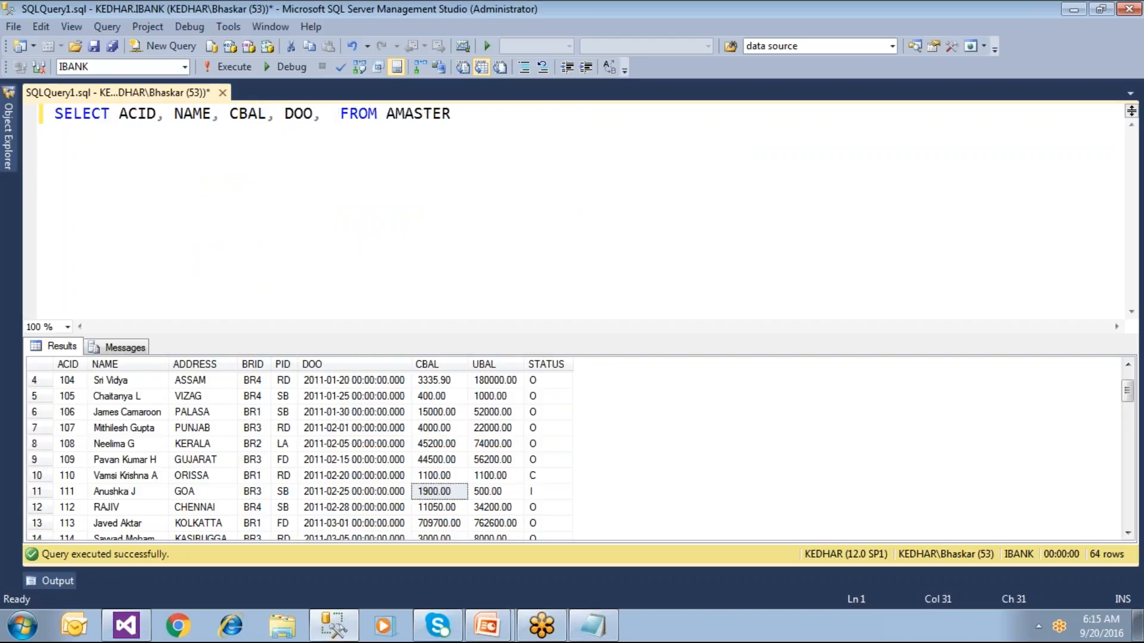
type("BRID")
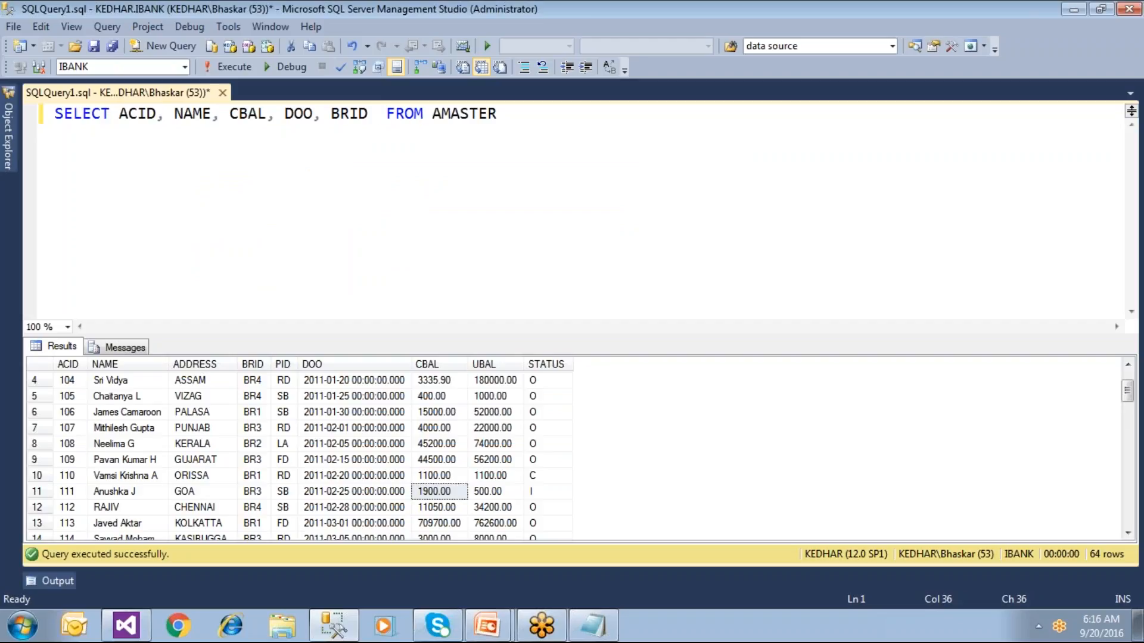
key("BackSpace")
type(", PID")
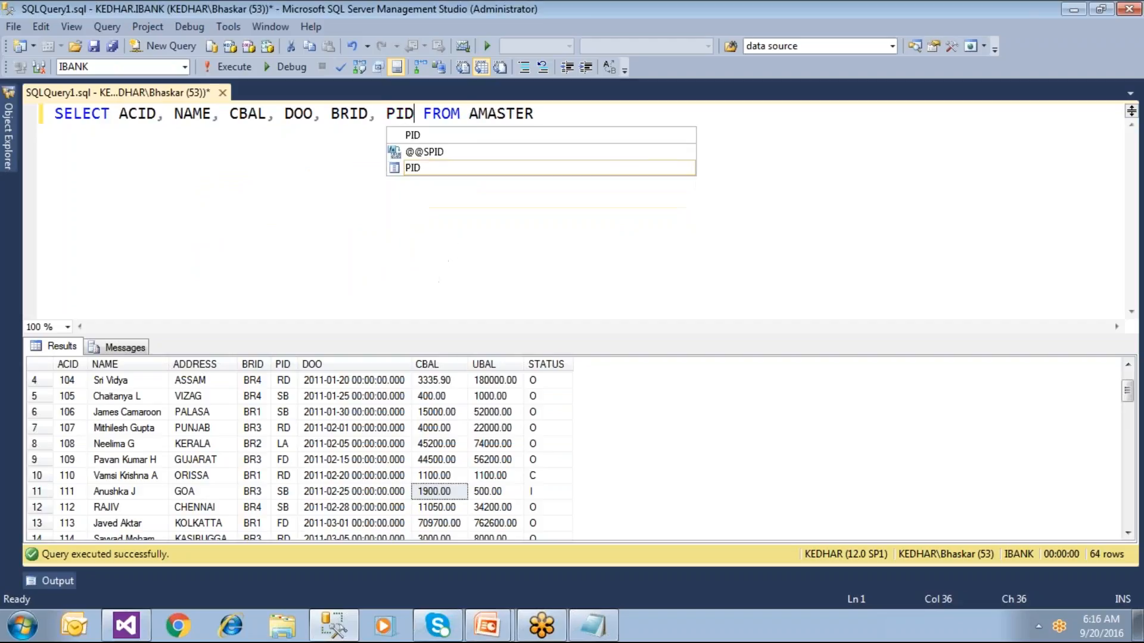
key("F5")
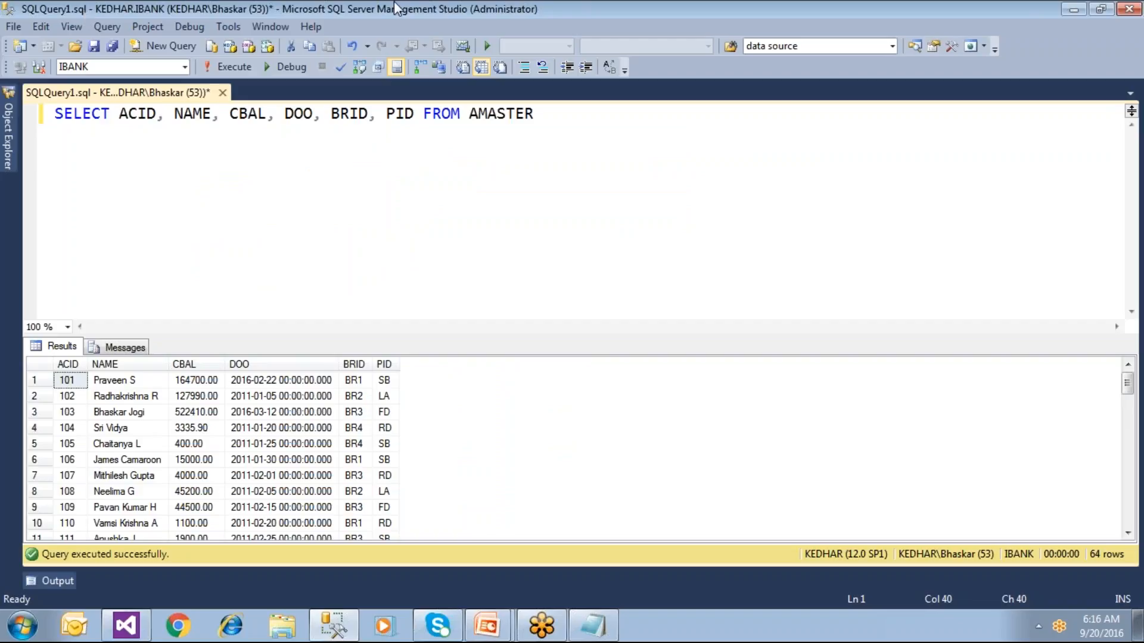
Step: Copy the whole query line to the clipboard
left_click_drag(534, 113, 53, 114)
key("super+c")
right_click(115, 119)
left_click(142, 149)
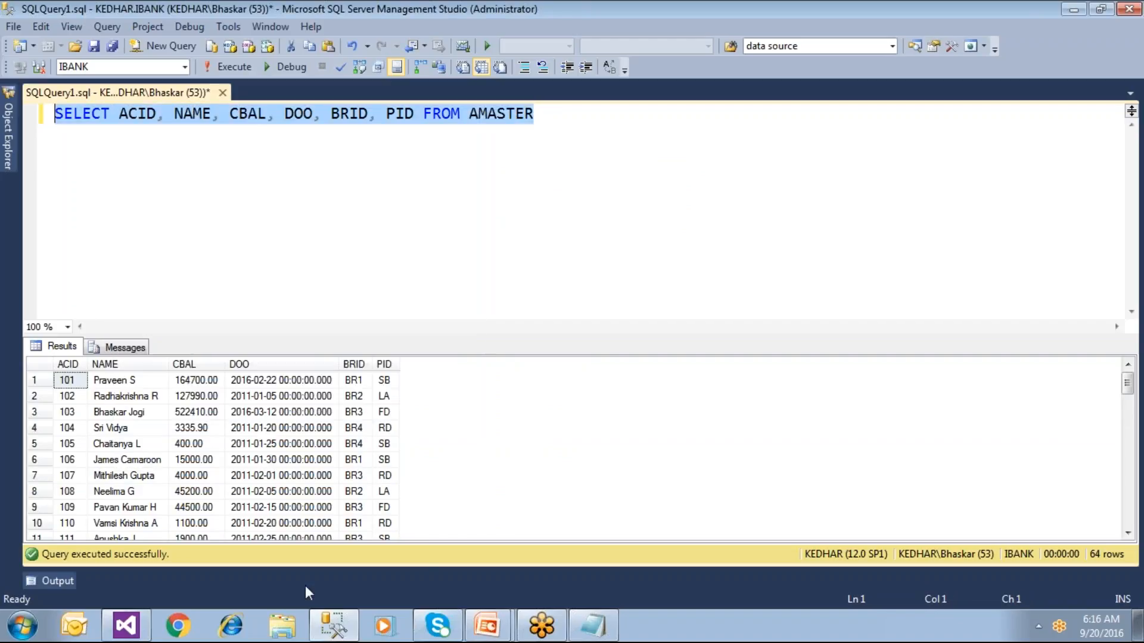
left_click(126, 625)
Step: Paste the SELECT ACID, NAME, CBAL, DOO, BRID, PID FROM AMASTER query into the wizard's Query string and continue
right_click(390, 299)
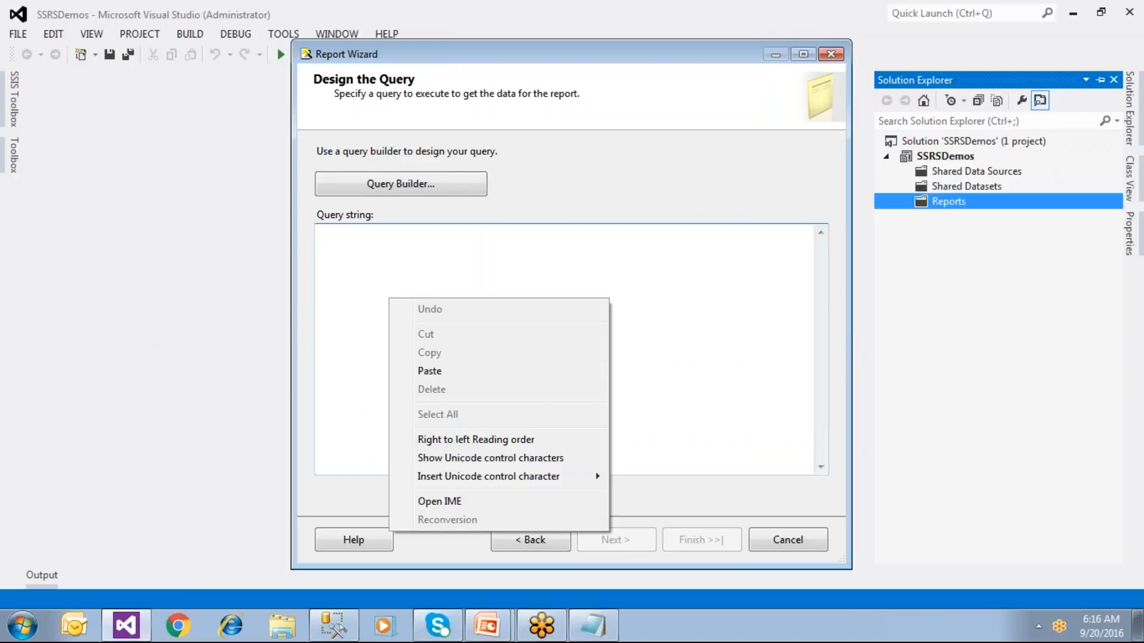
left_click(429, 372)
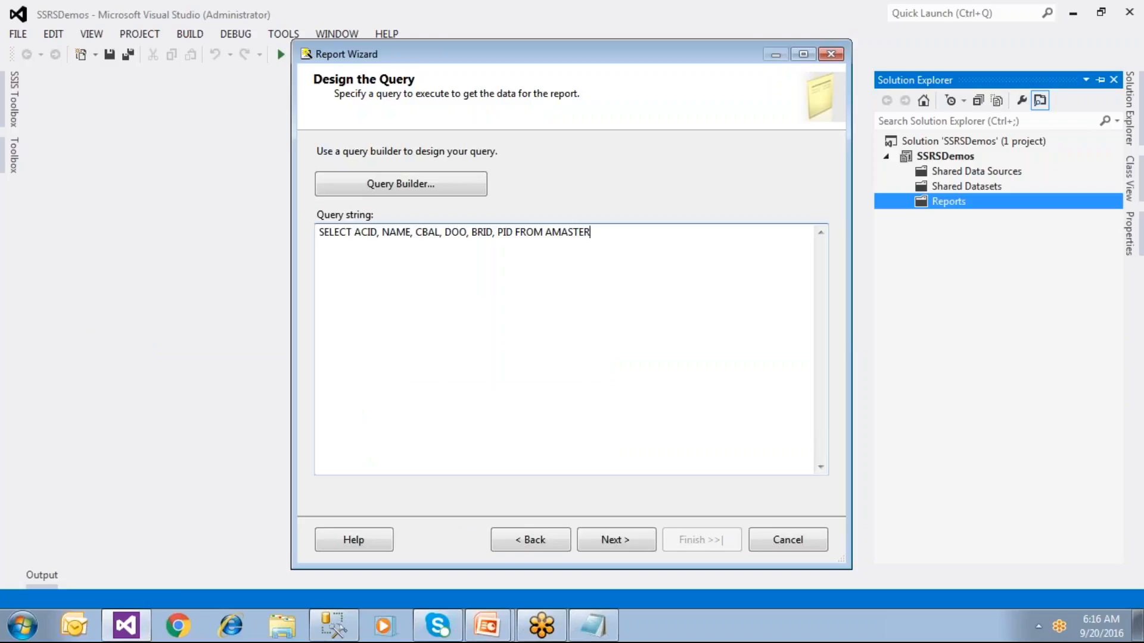
left_click(324, 628)
left_click(362, 216)
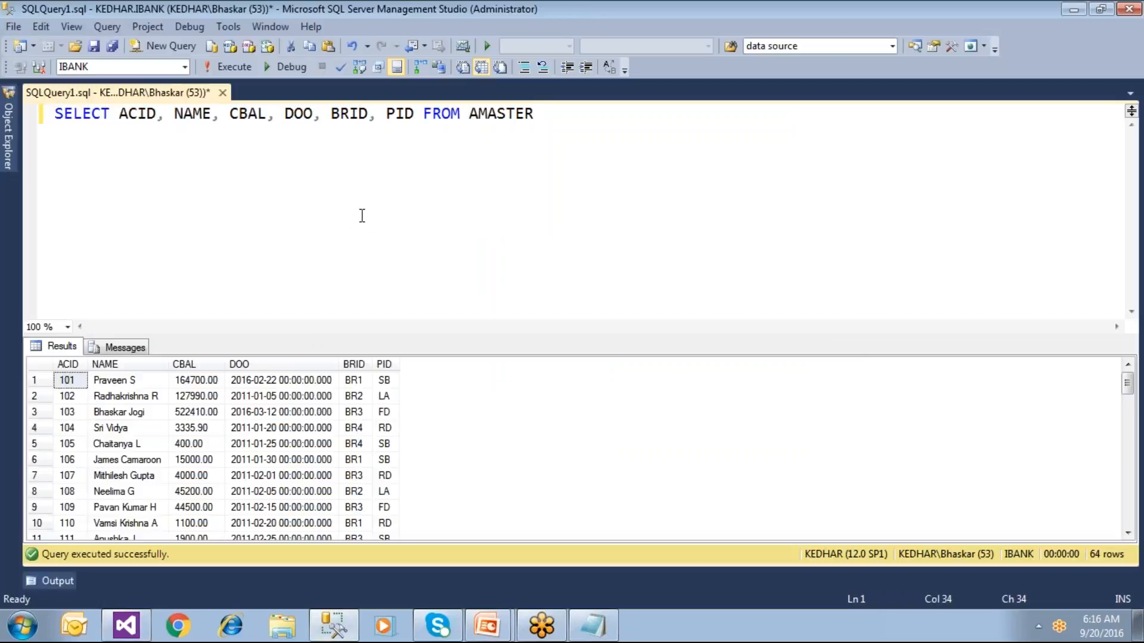
left_click(592, 115)
left_click_drag(593, 115, 37, 114)
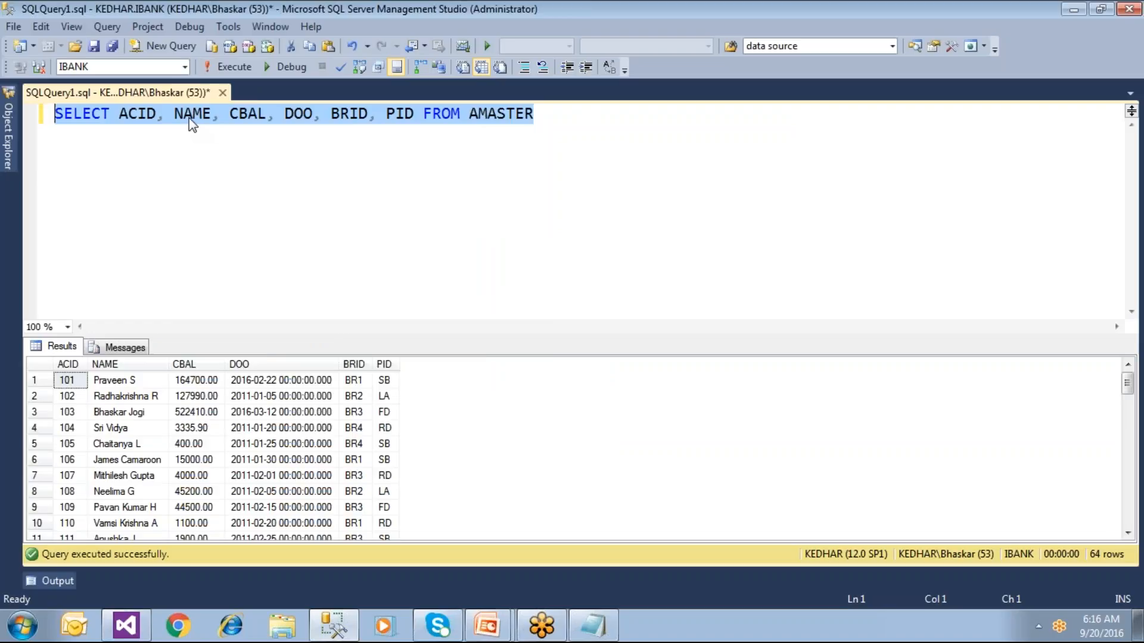
right_click(192, 123)
left_click(135, 625)
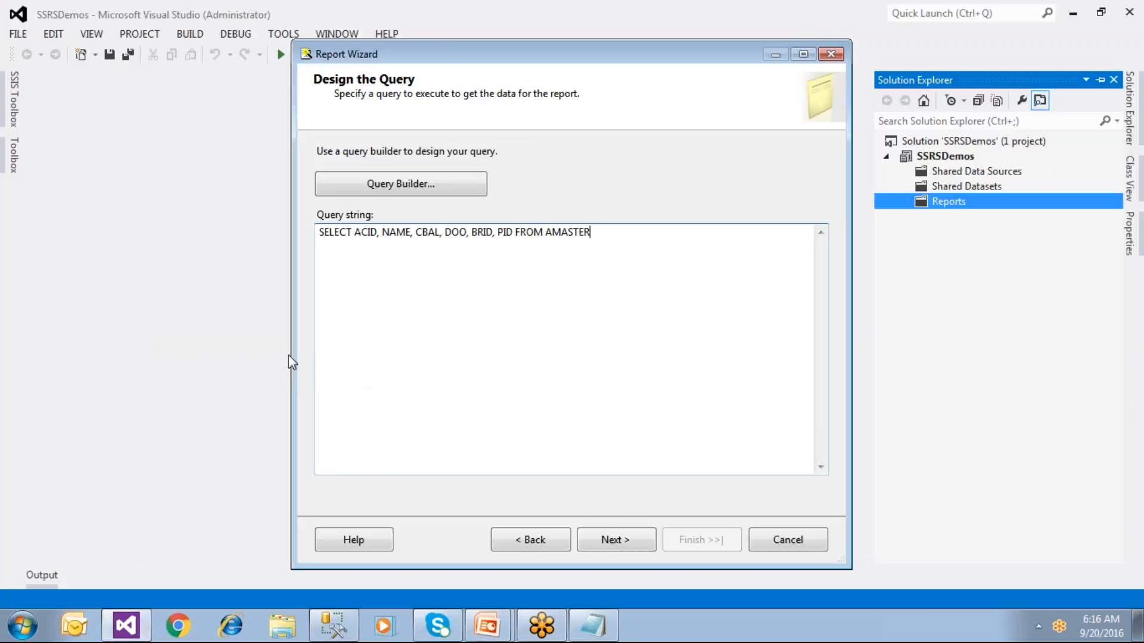
left_click(616, 542)
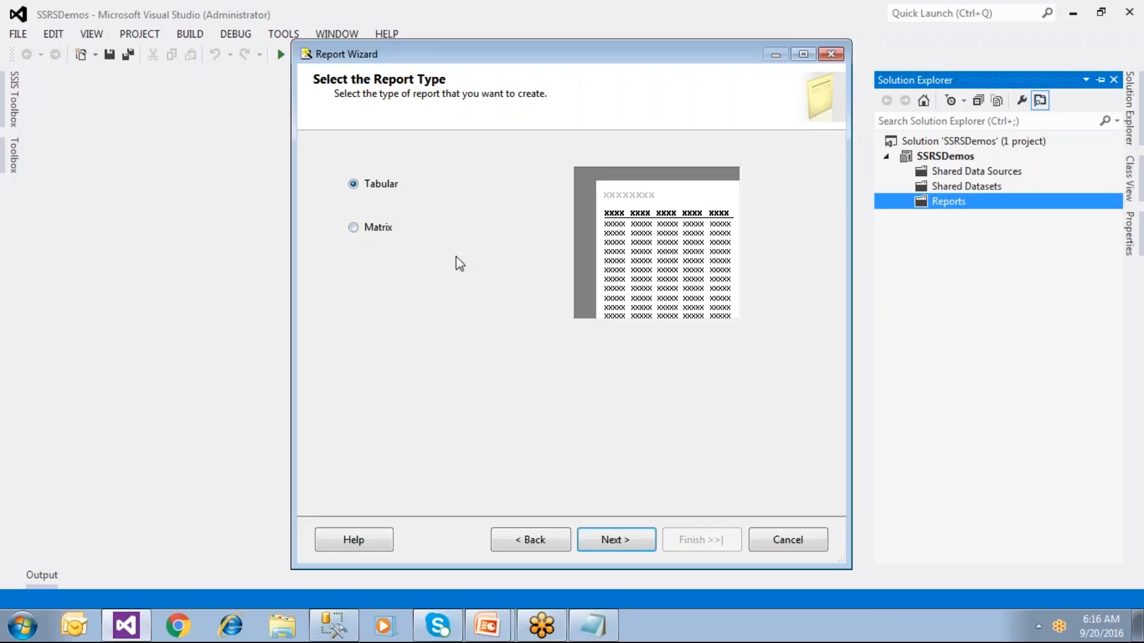
Step: Preview the Matrix layout, then keep Tabular as the report type and continue
left_click(385, 229)
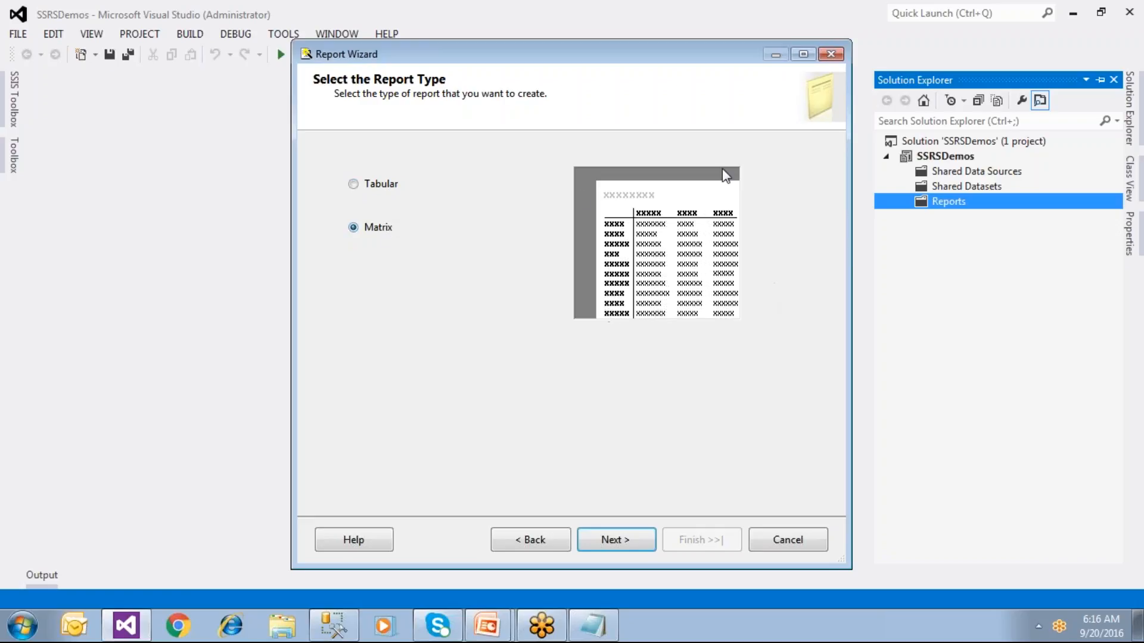
left_click(377, 189)
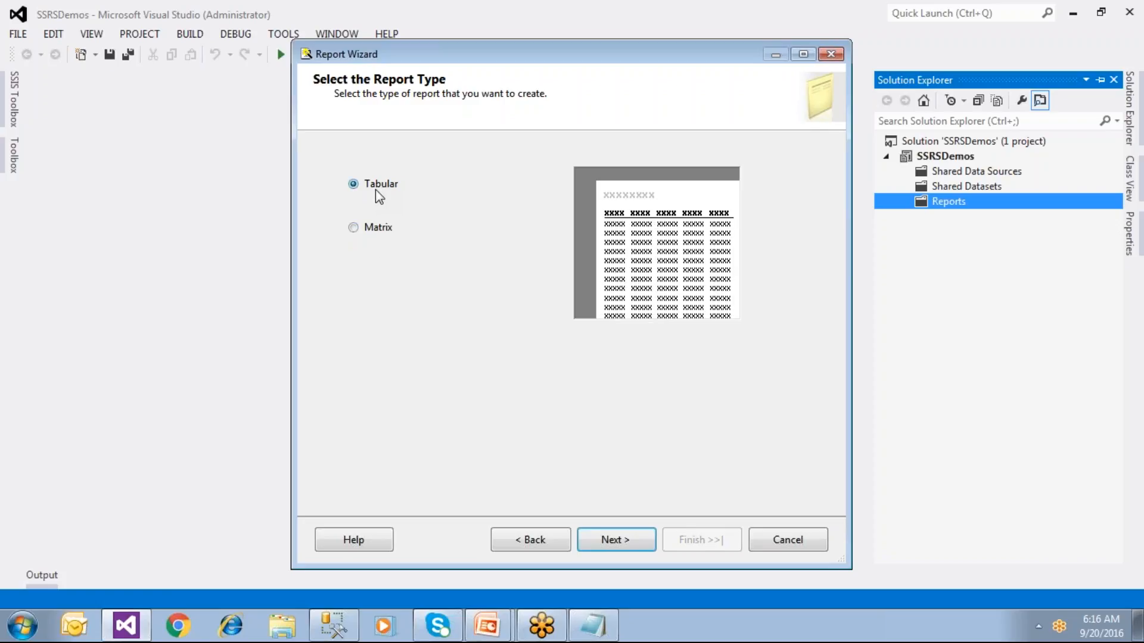
left_click(615, 542)
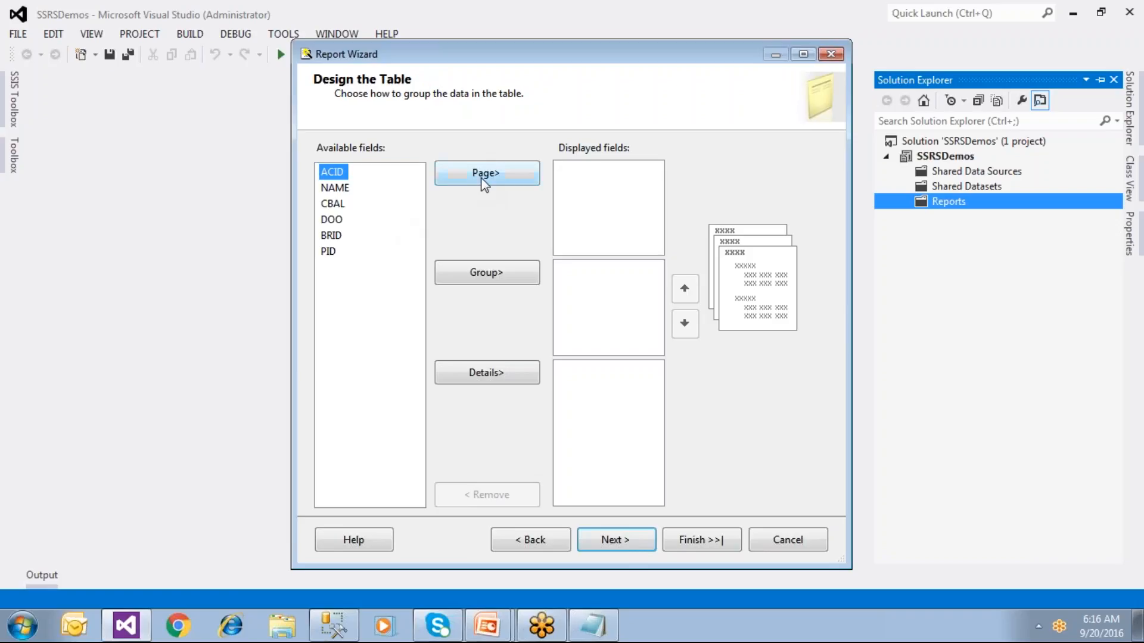
Step: Try BRID as both a page and a group field, then settle on BRID as the page field
left_click(332, 238)
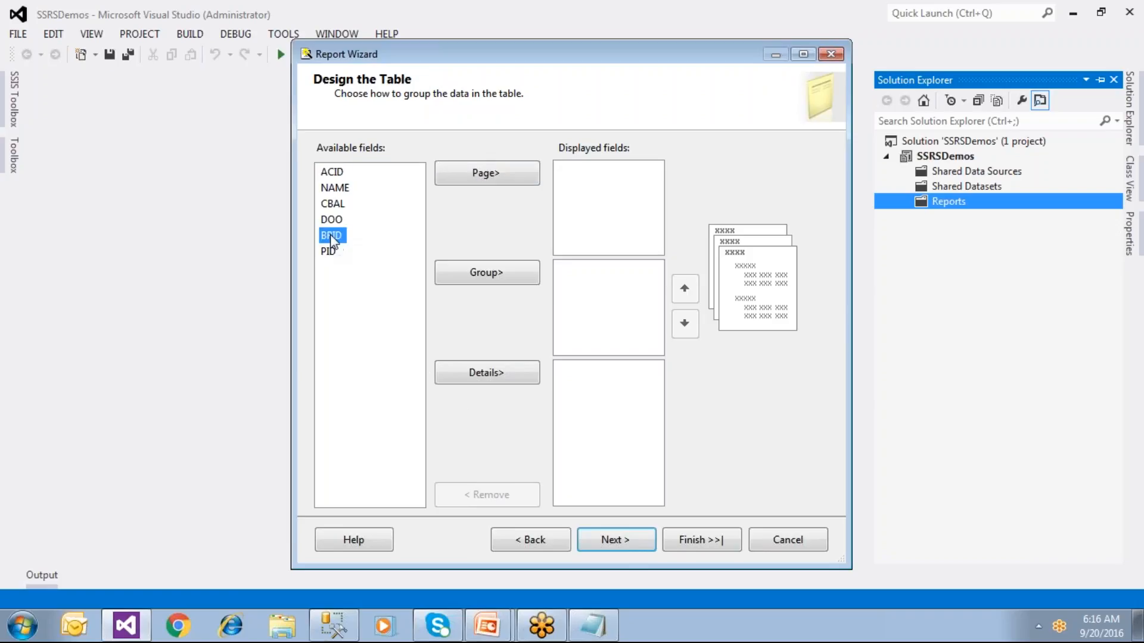
left_click(487, 175)
left_click(570, 172)
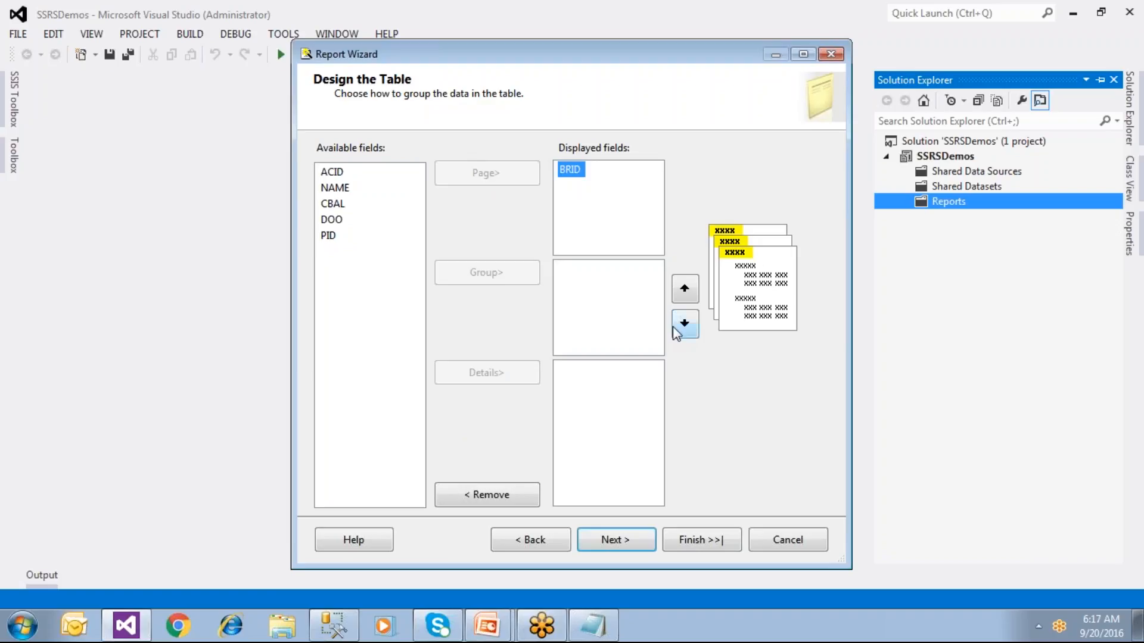
left_click(509, 494)
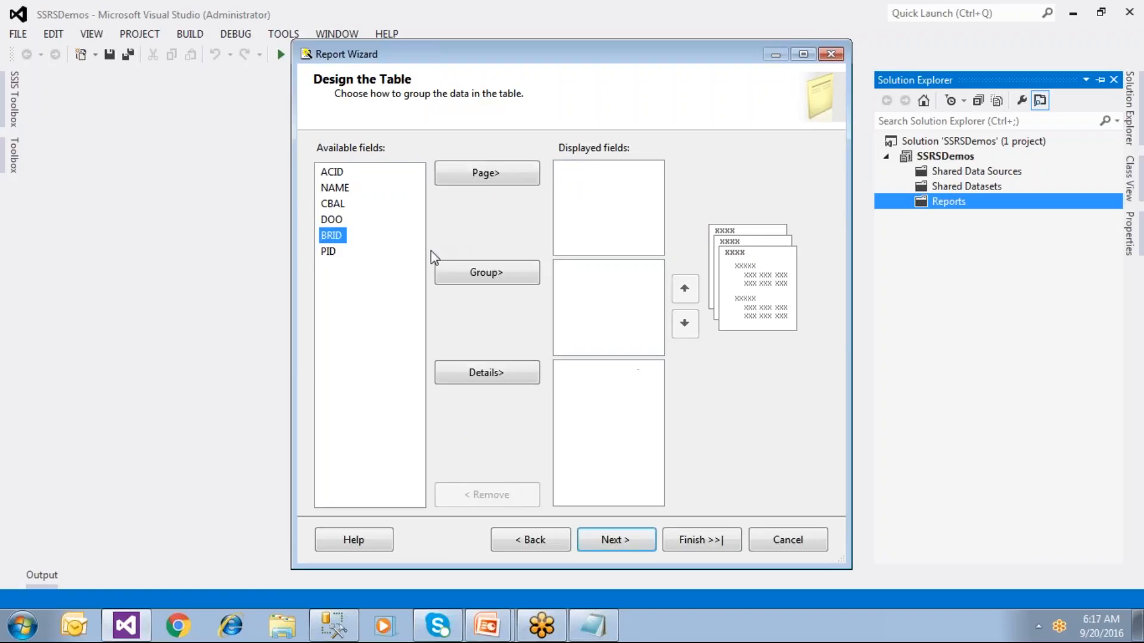
left_click(483, 273)
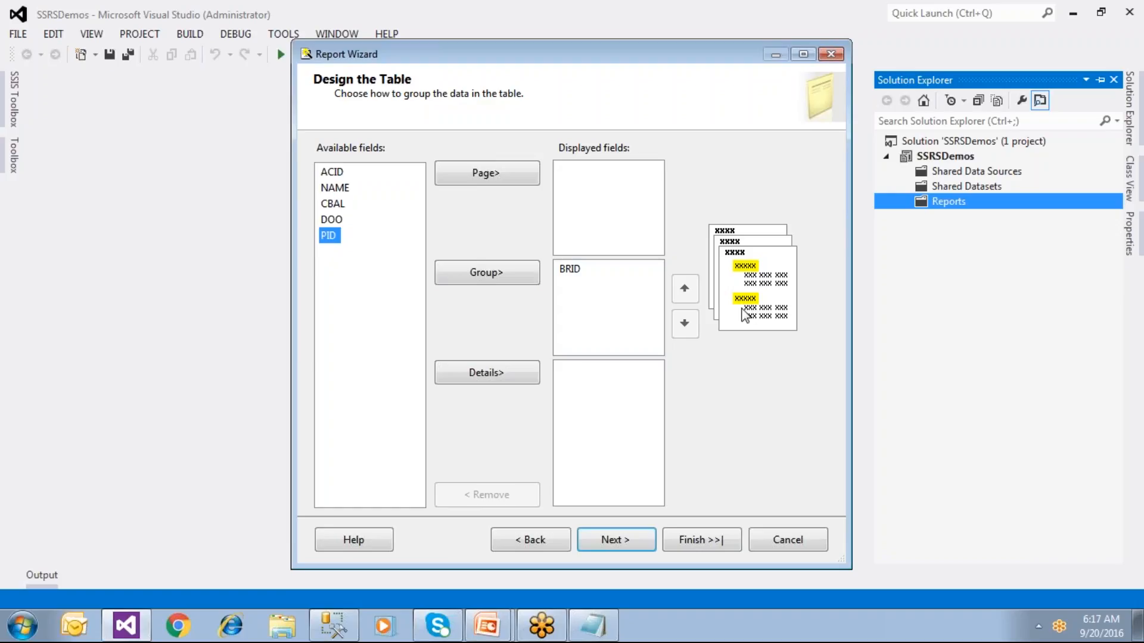
left_click(570, 269)
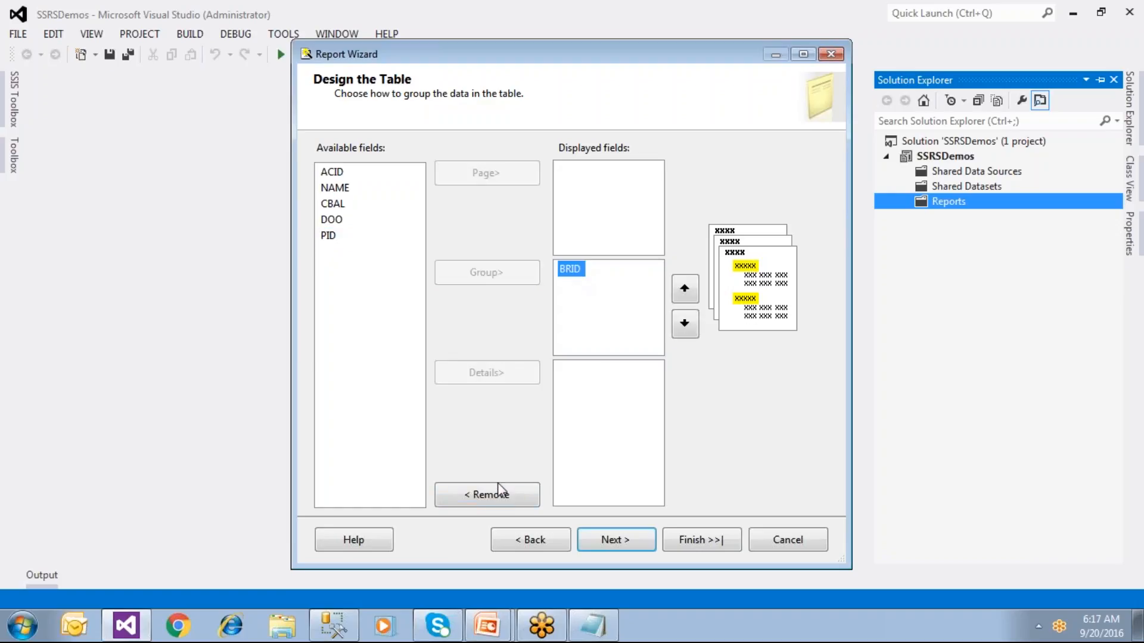
left_click(494, 495)
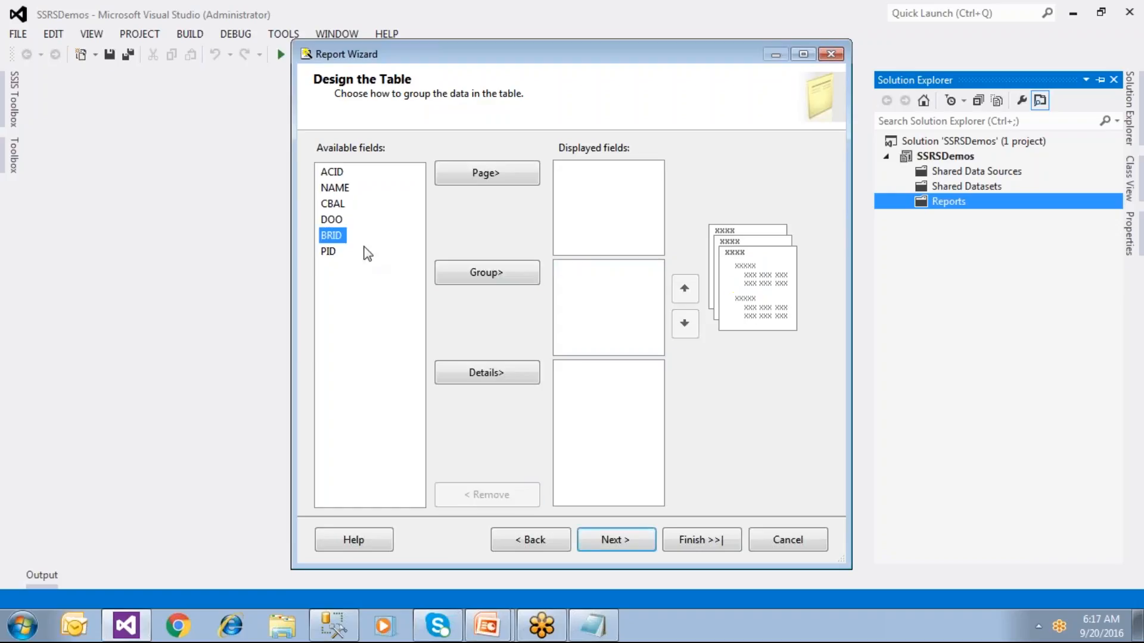
left_click(492, 181)
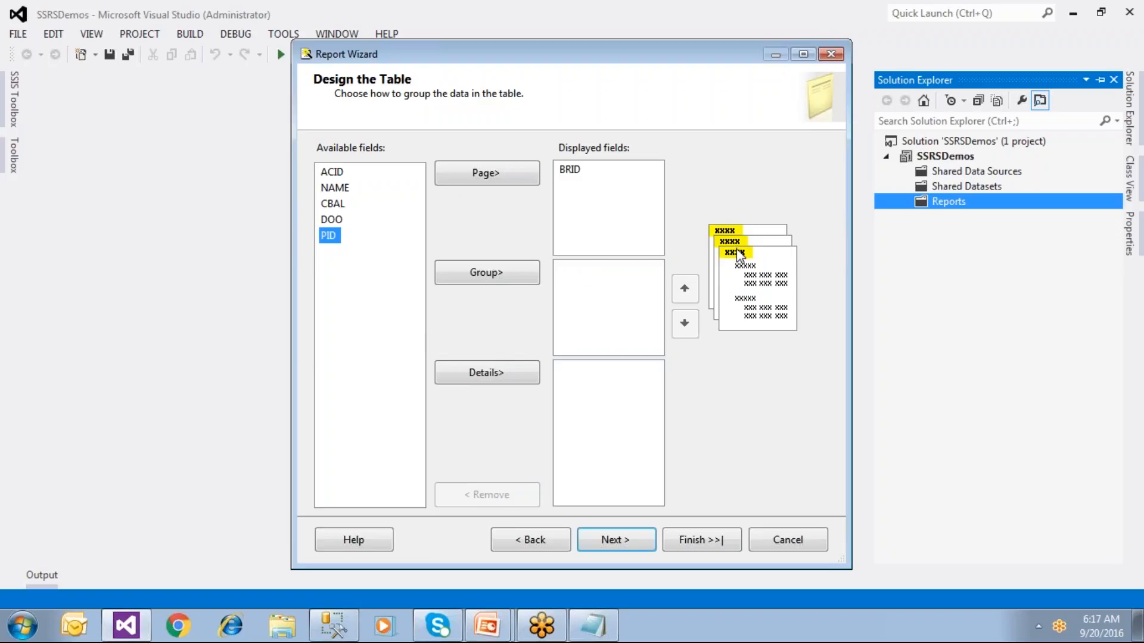
left_click(570, 173)
left_click(569, 173)
Step: Add ACID, NAME, CBAL, DOO and PID to the details, placing PID just below CBAL
left_click(345, 174)
left_click(470, 379)
left_click(469, 379)
left_click(469, 379)
left_click(471, 375)
left_click(471, 375)
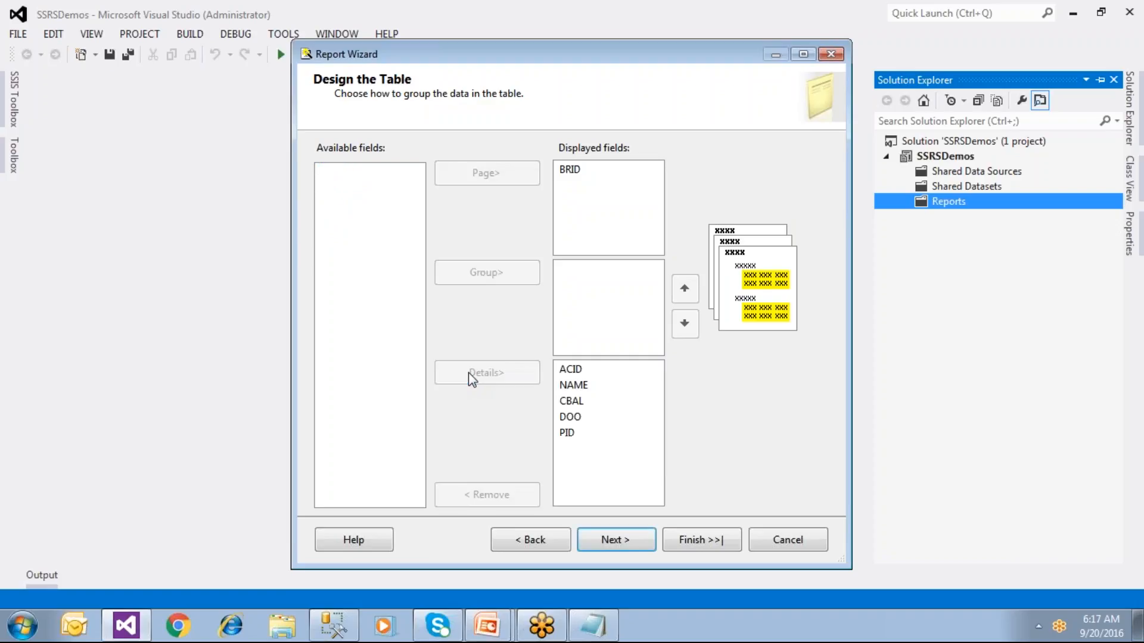
left_click(568, 433)
left_click(686, 290)
left_click(686, 289)
left_click(686, 290)
left_click(686, 290)
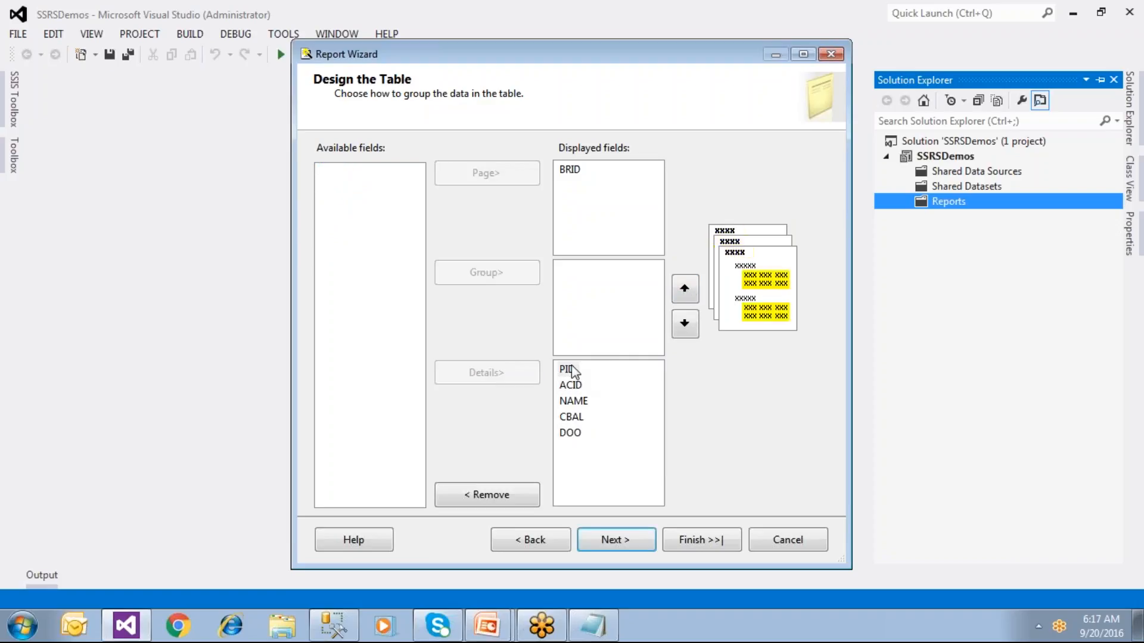
left_click(687, 322)
left_click(686, 321)
left_click(686, 321)
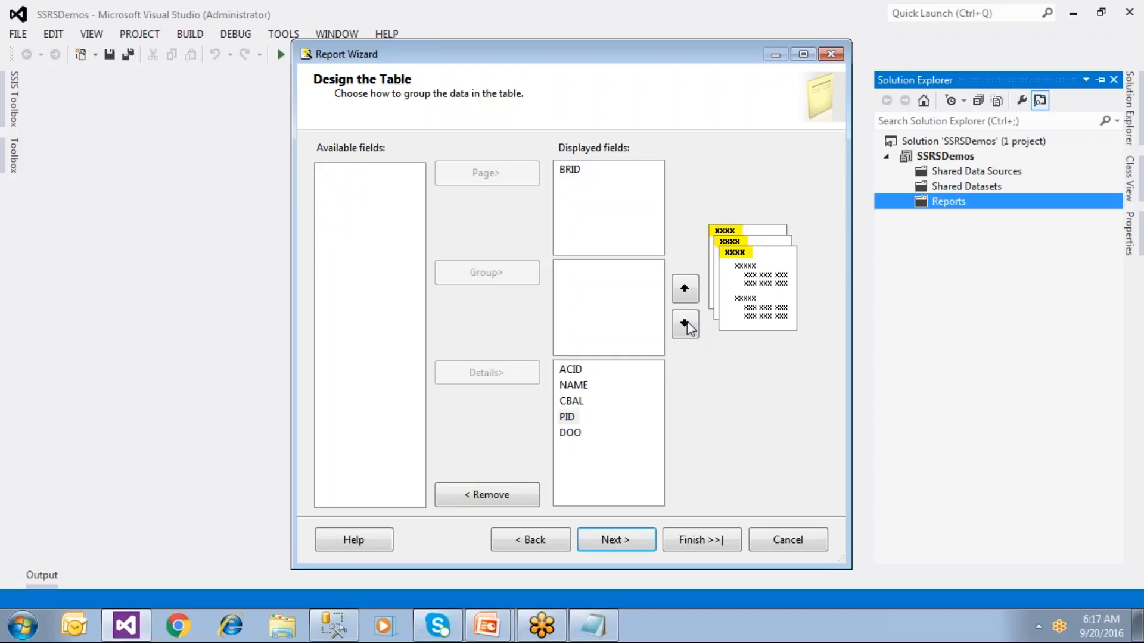
Step: Try DOO as a group field, put it back at the end of the details, and continue
left_click(571, 433)
left_click(489, 497)
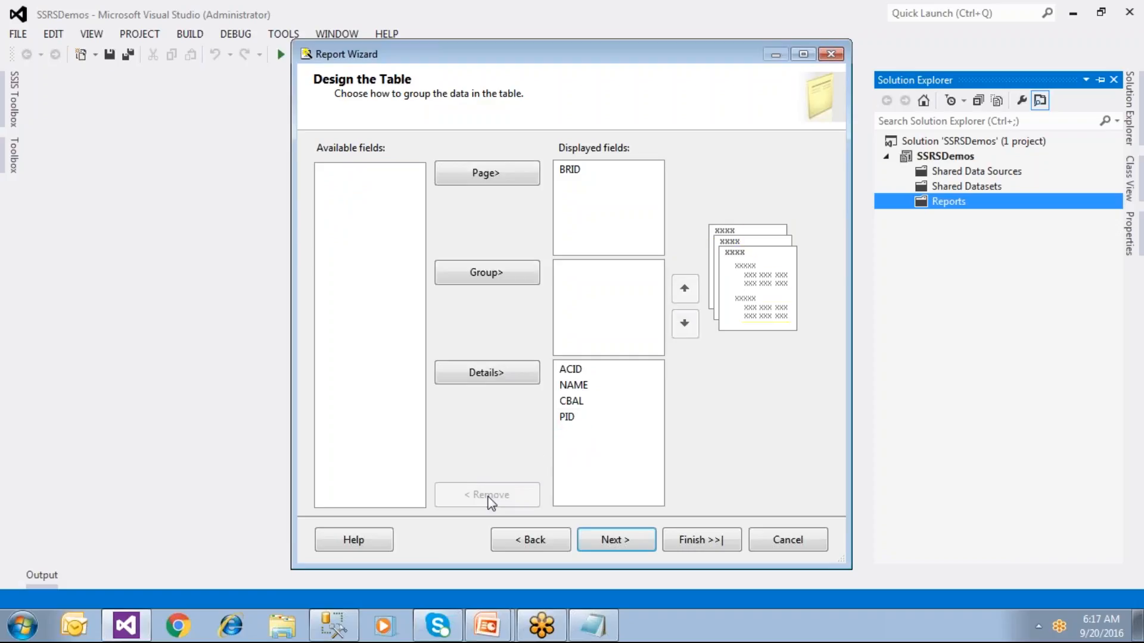
left_click(475, 275)
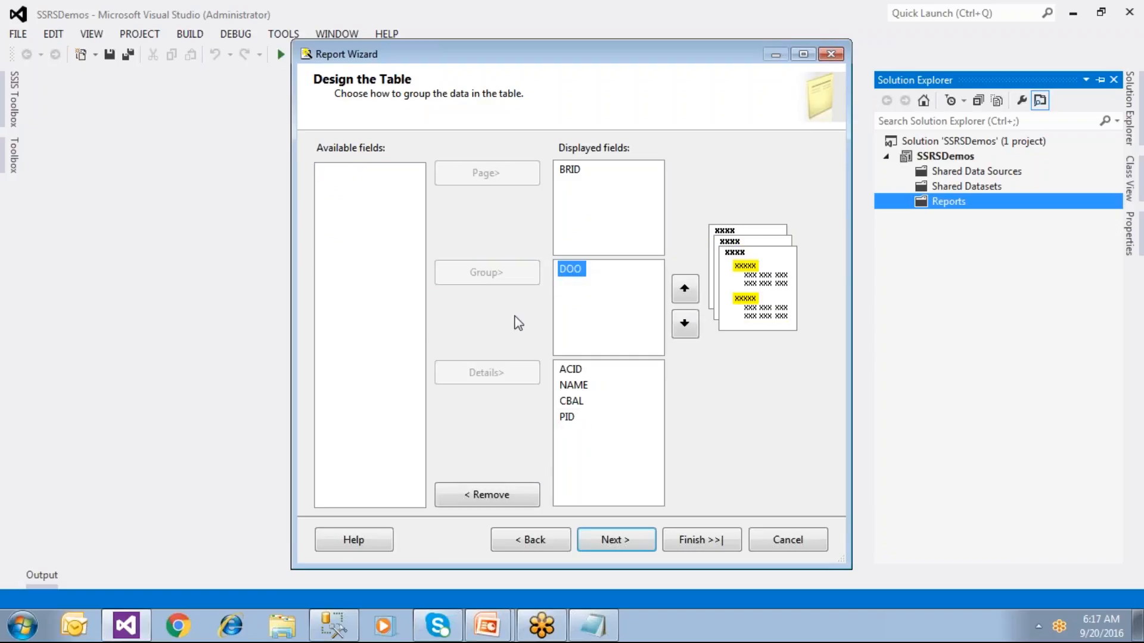
left_click(498, 495)
left_click(332, 174)
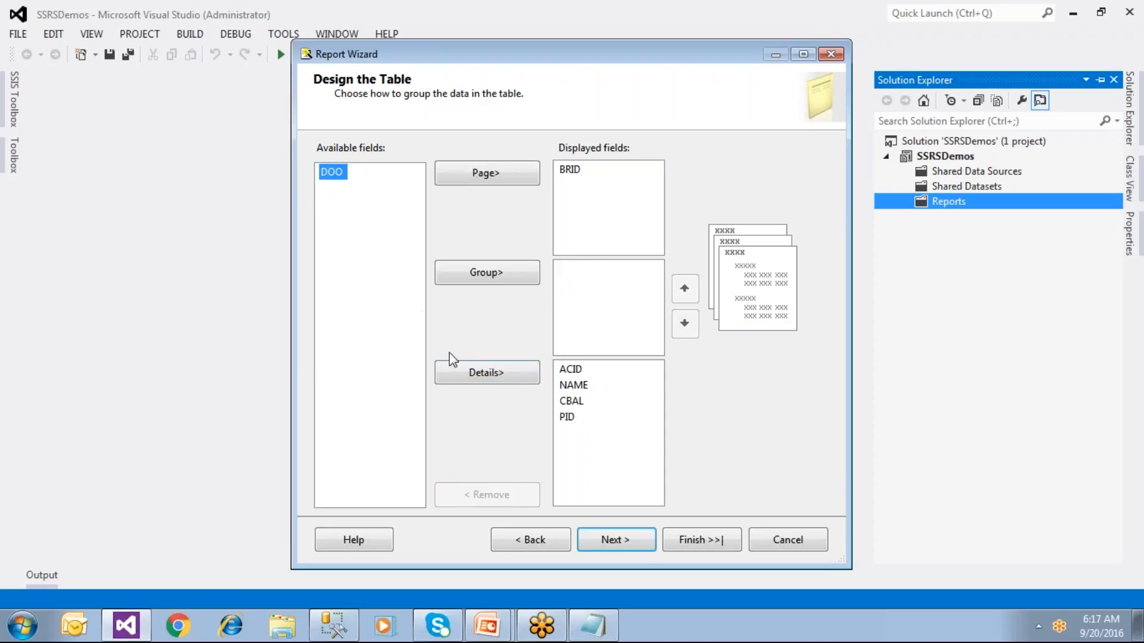
left_click(464, 370)
left_click(578, 386)
left_click(573, 401)
left_click(571, 433)
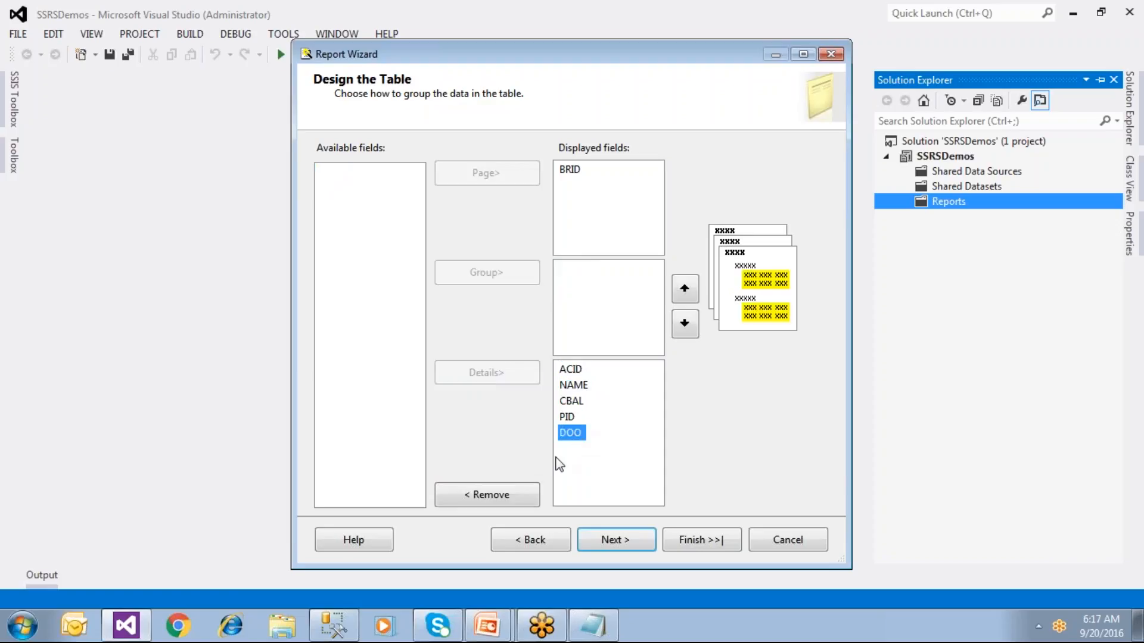
left_click(616, 542)
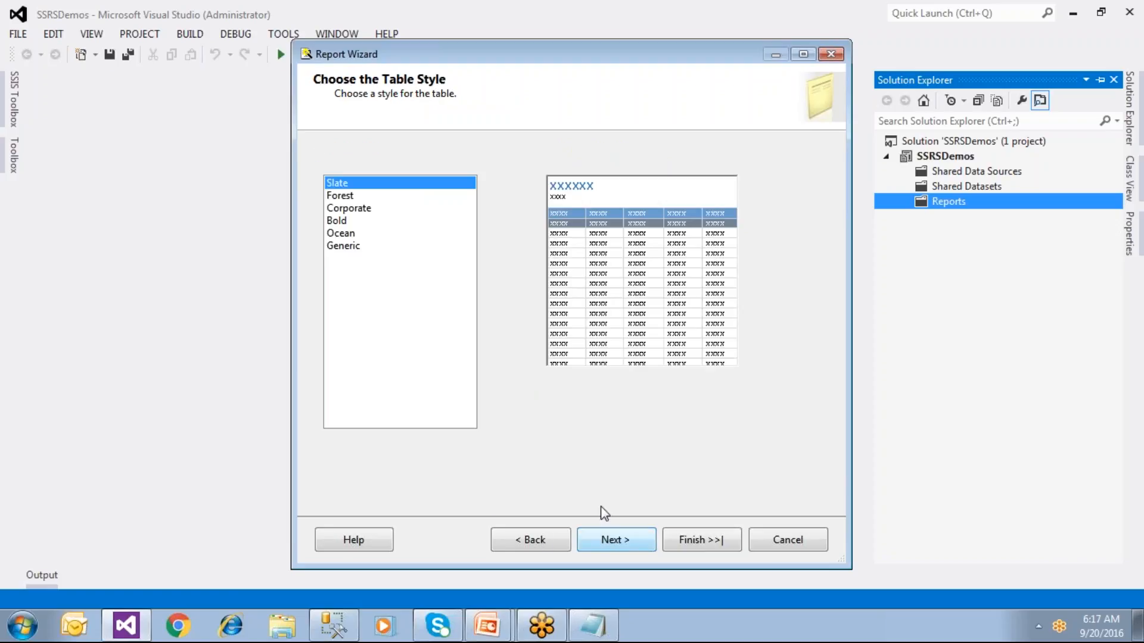
Step: Compare the Forest, Generic, Corporate and Slate table styles, then choose Ocean
left_click(338, 197)
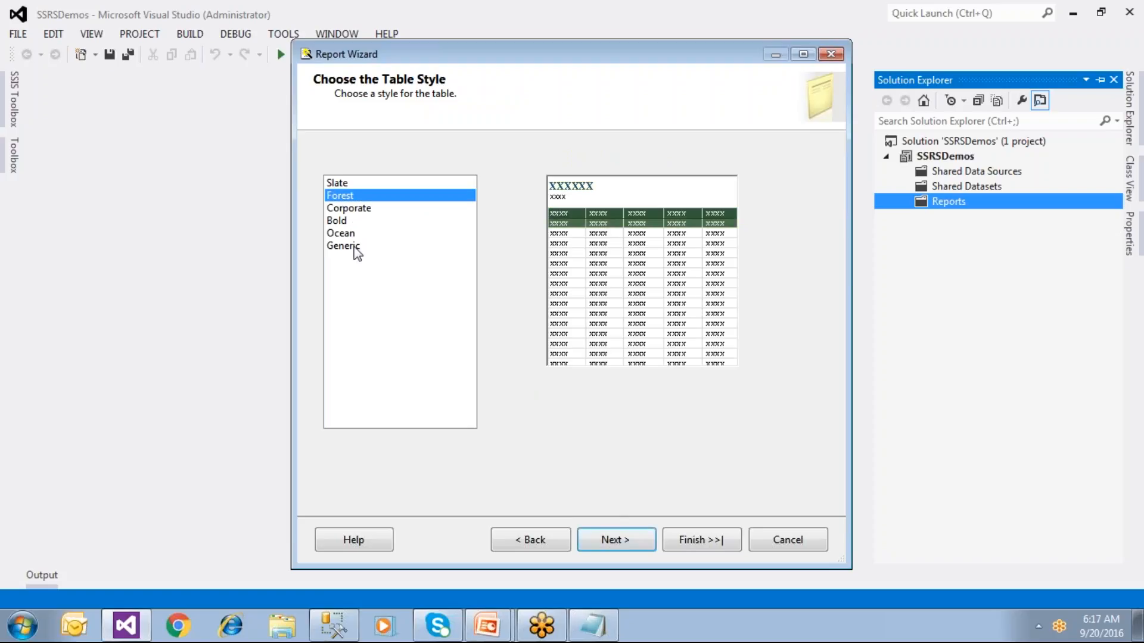
left_click(356, 249)
left_click(348, 234)
left_click(344, 209)
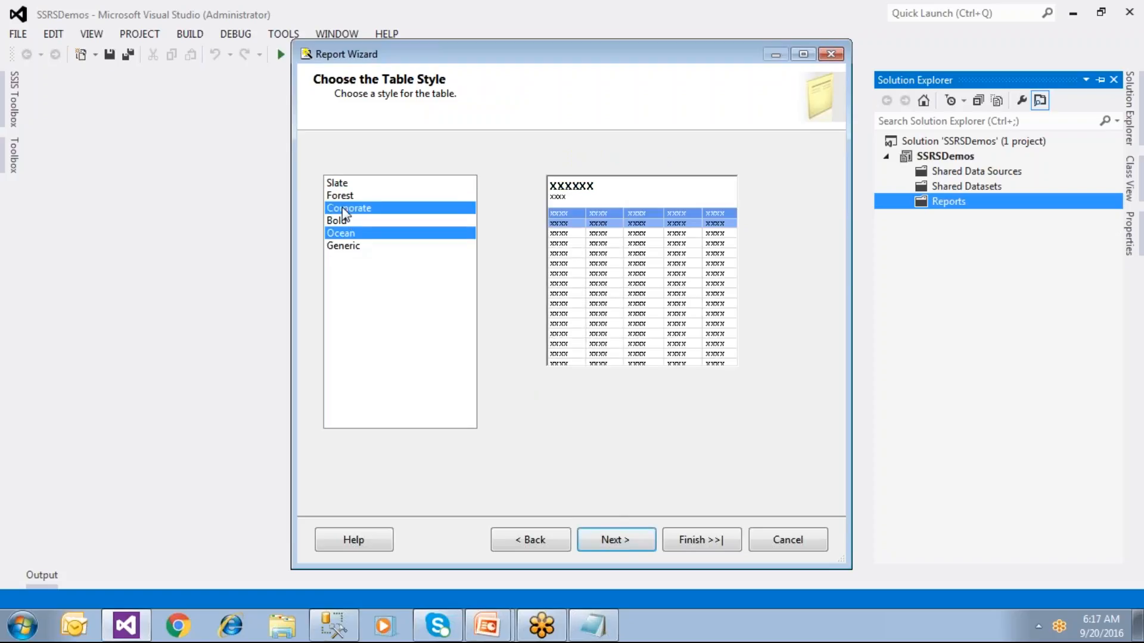
left_click(344, 196)
left_click(342, 184)
left_click(342, 209)
left_click(343, 234)
left_click(350, 246)
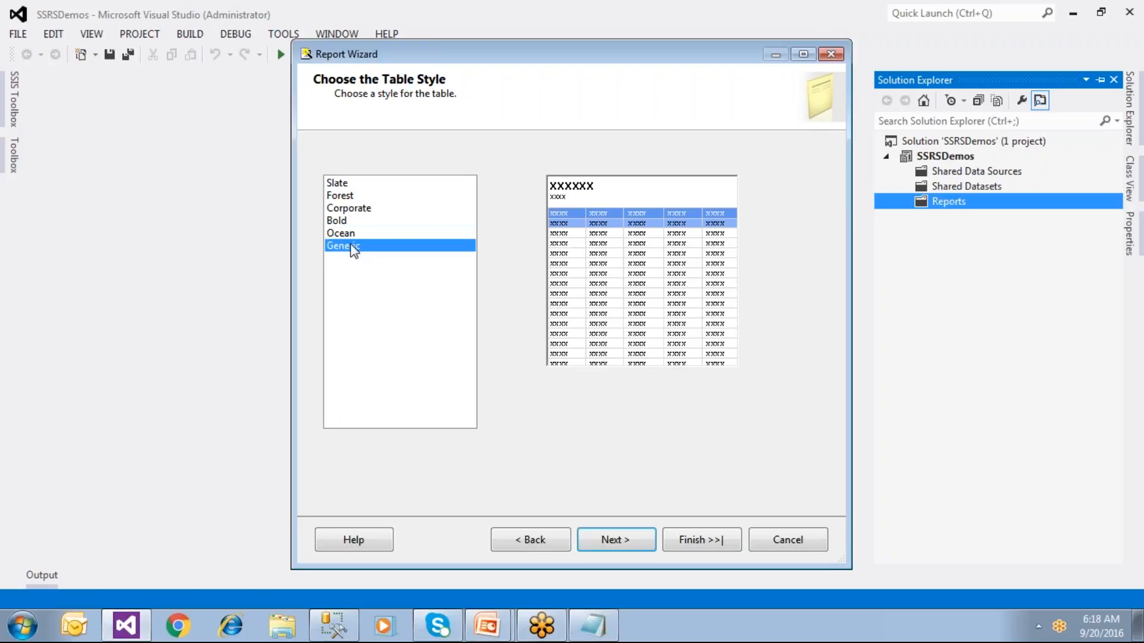
key("Up")
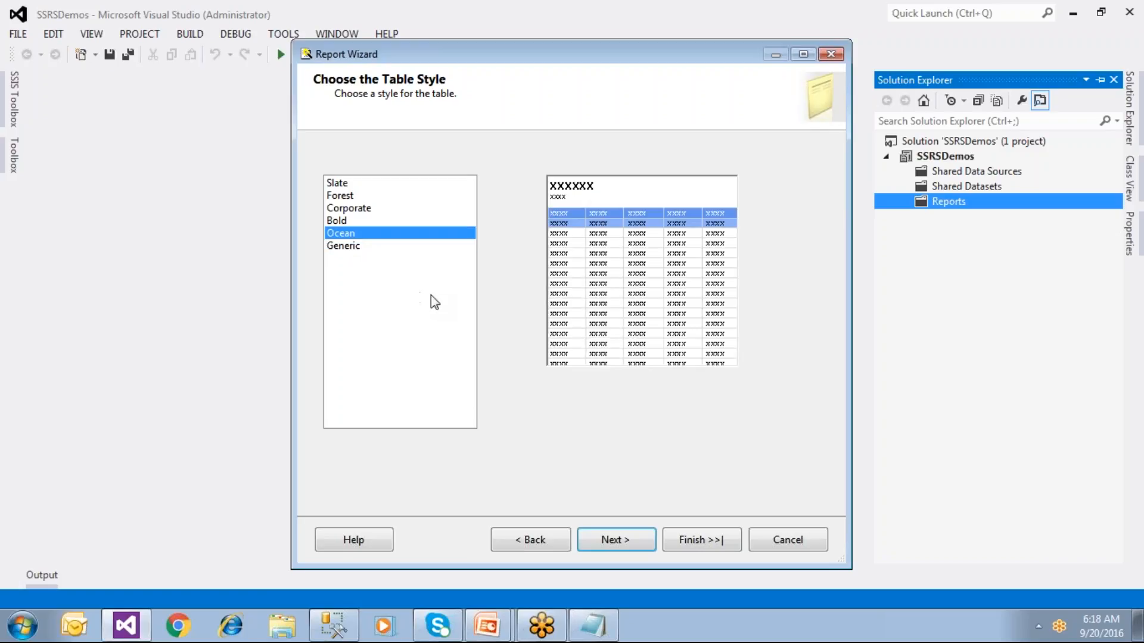
Step: Name the report SalesReport, finish the wizard, and bring the Notepad step list forward
left_click(615, 539)
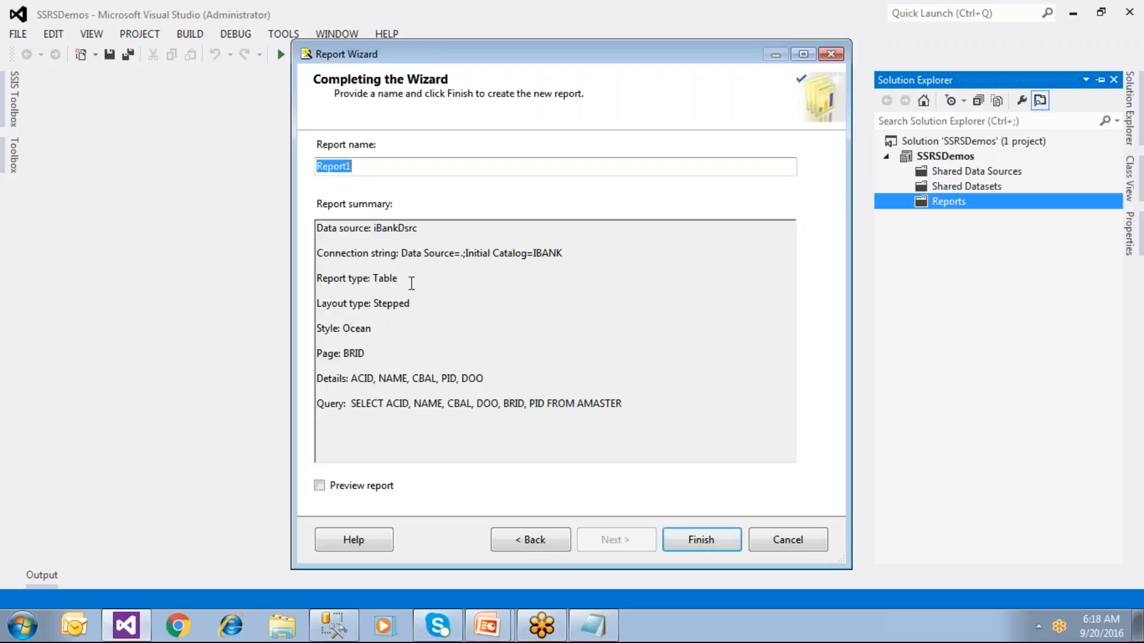
type("Sa")
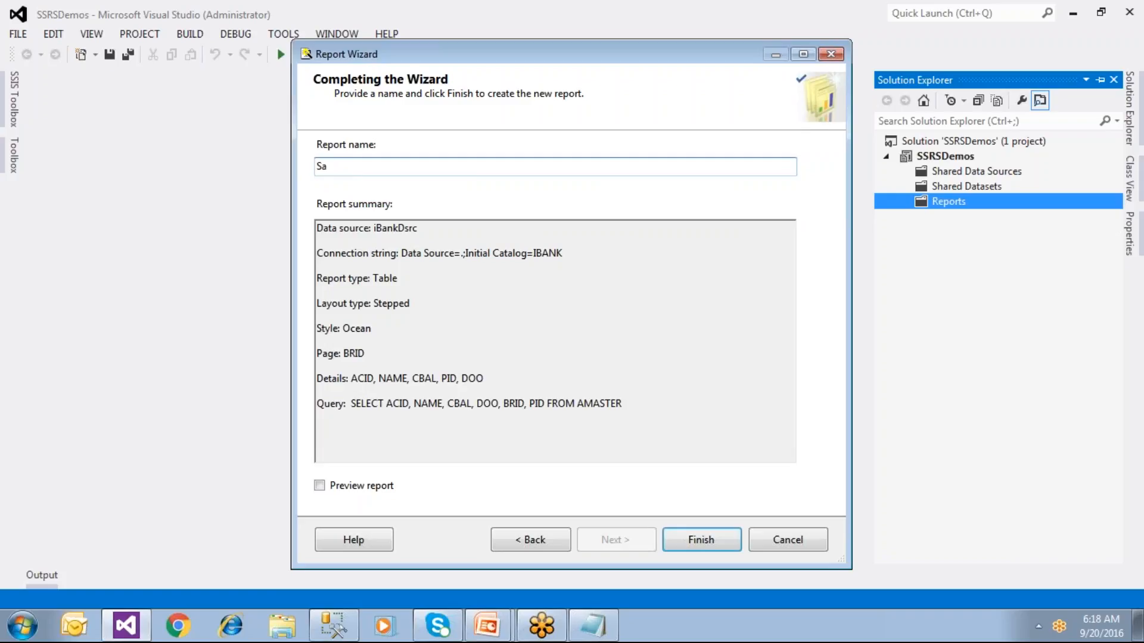
type("lesReport")
left_click(703, 547)
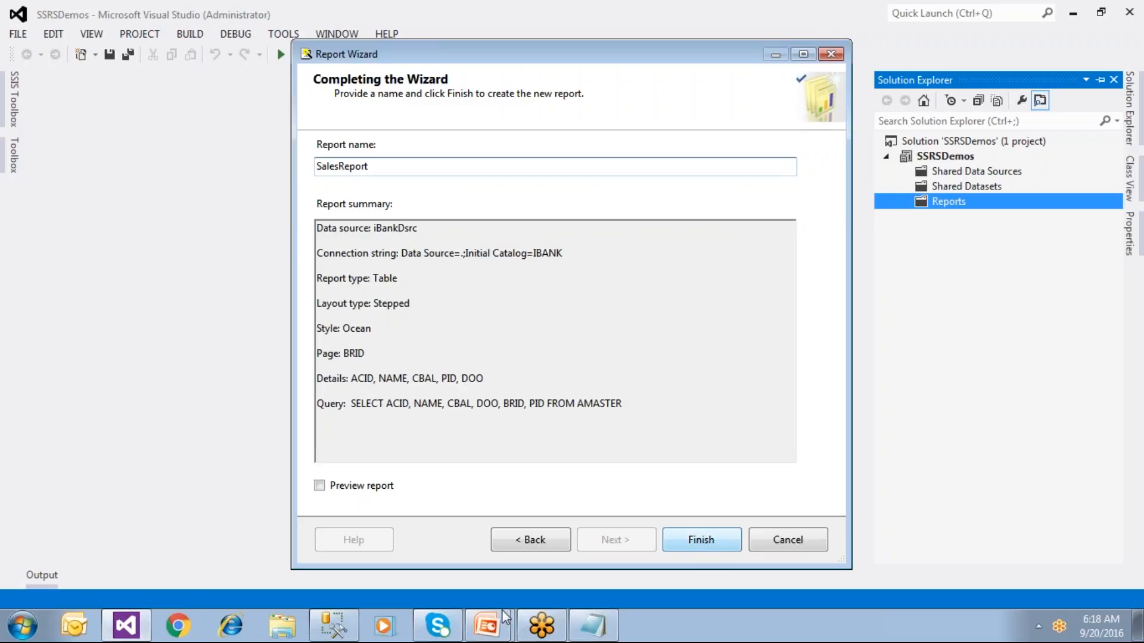
left_click(602, 634)
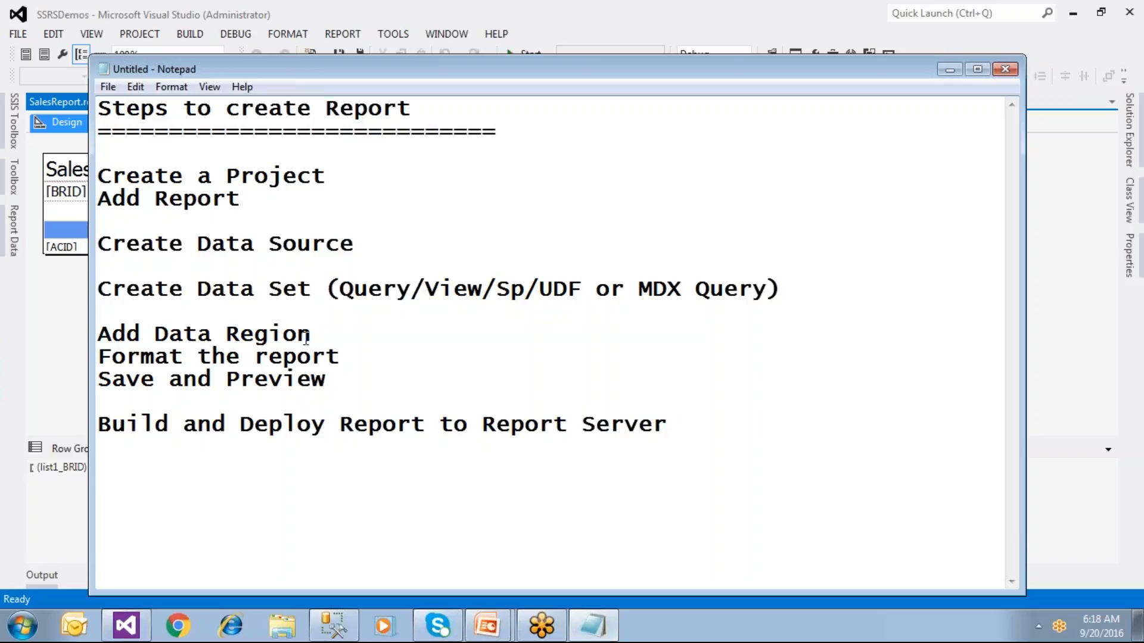
Step: Insert a blank line after 'Format the report' in the Notepad step list, then return to Visual Studio
left_click_drag(313, 334, 131, 337)
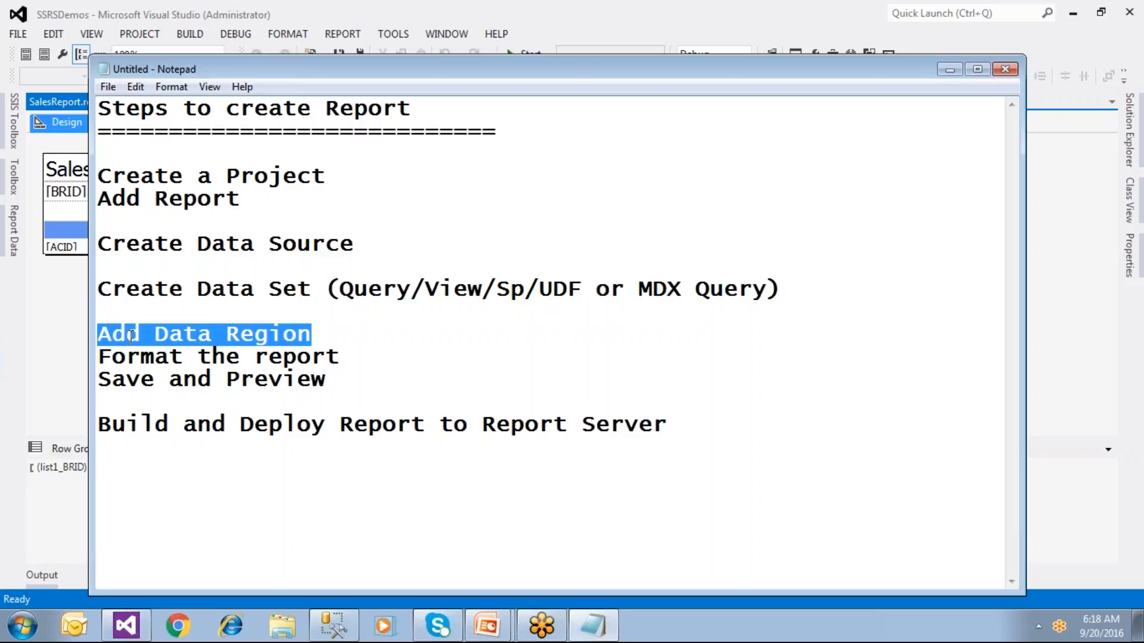
left_click(350, 360)
key("Return")
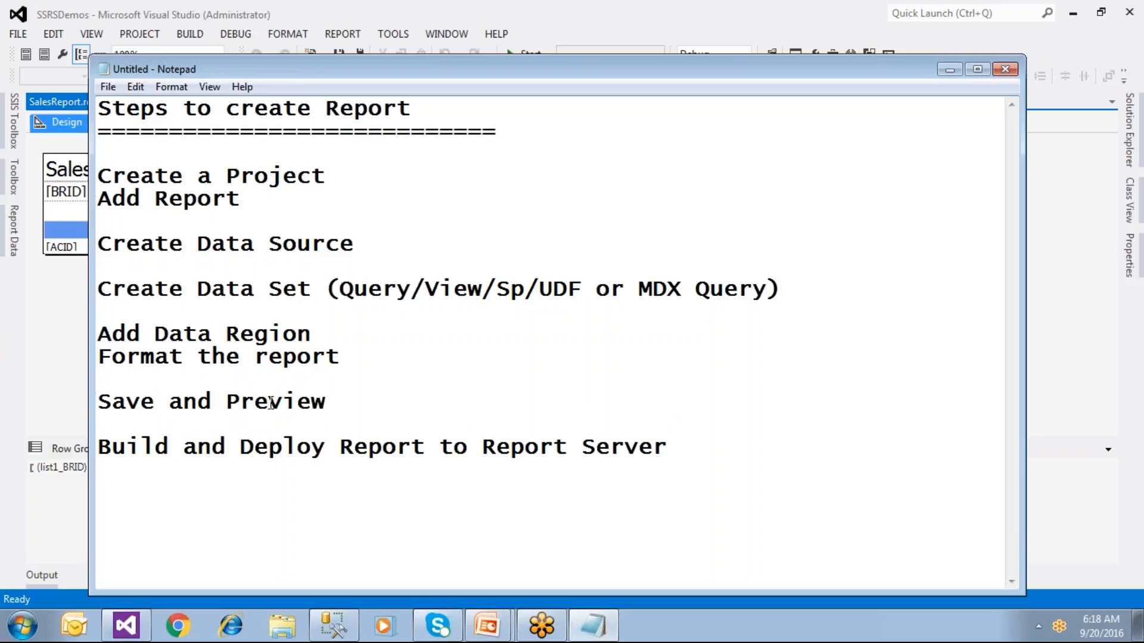
left_click_drag(327, 403, 97, 170)
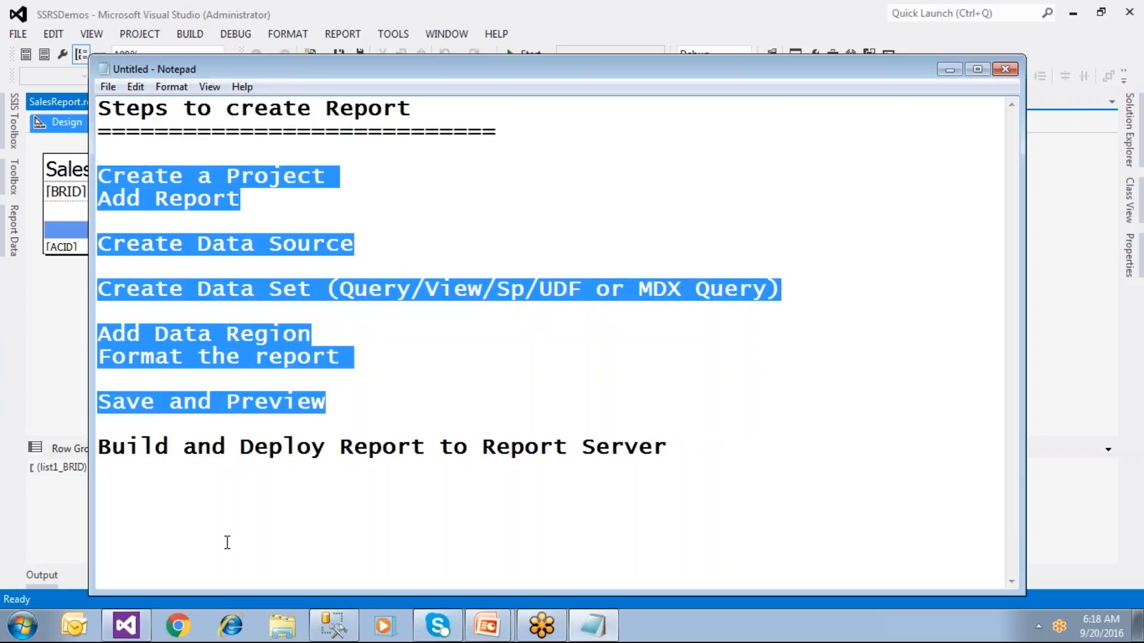
left_click(146, 626)
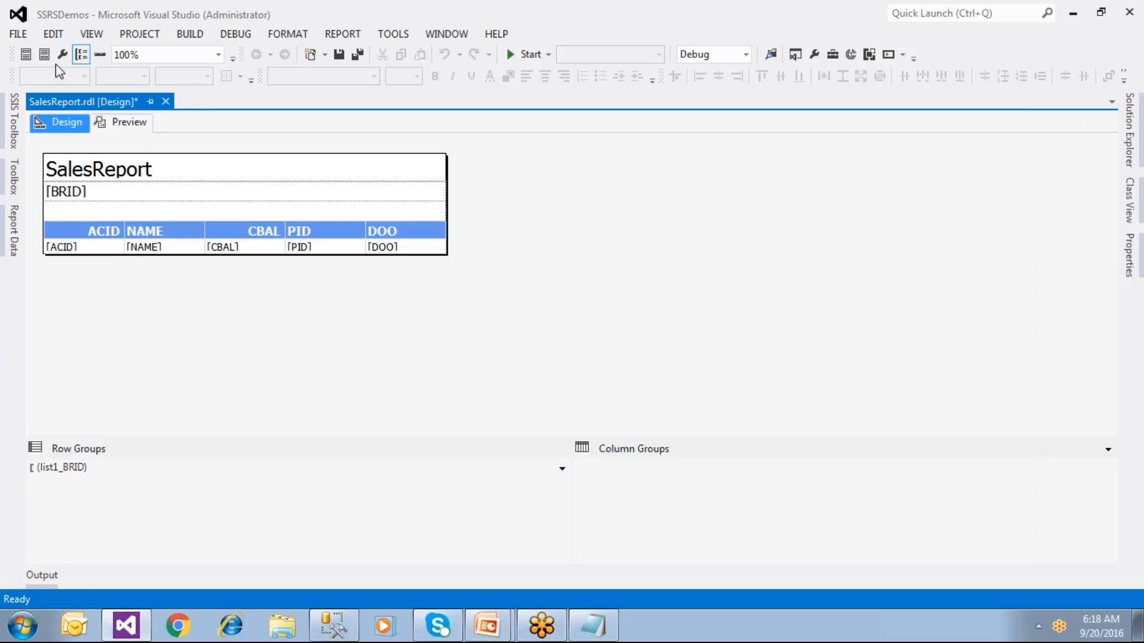
Step: Save SalesReport and preview it, showing the BR1 branch page first
left_click(339, 56)
left_click(128, 124)
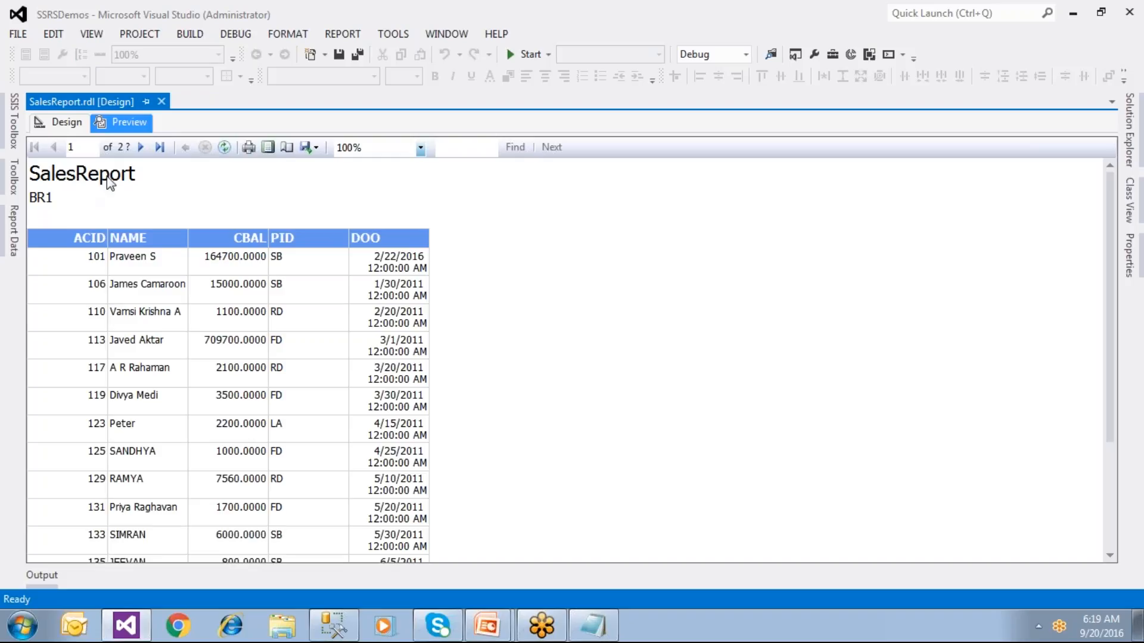
Step: Page through all nine branch pages to BR9, return to BR2, and open the Export formats list
left_click(143, 149)
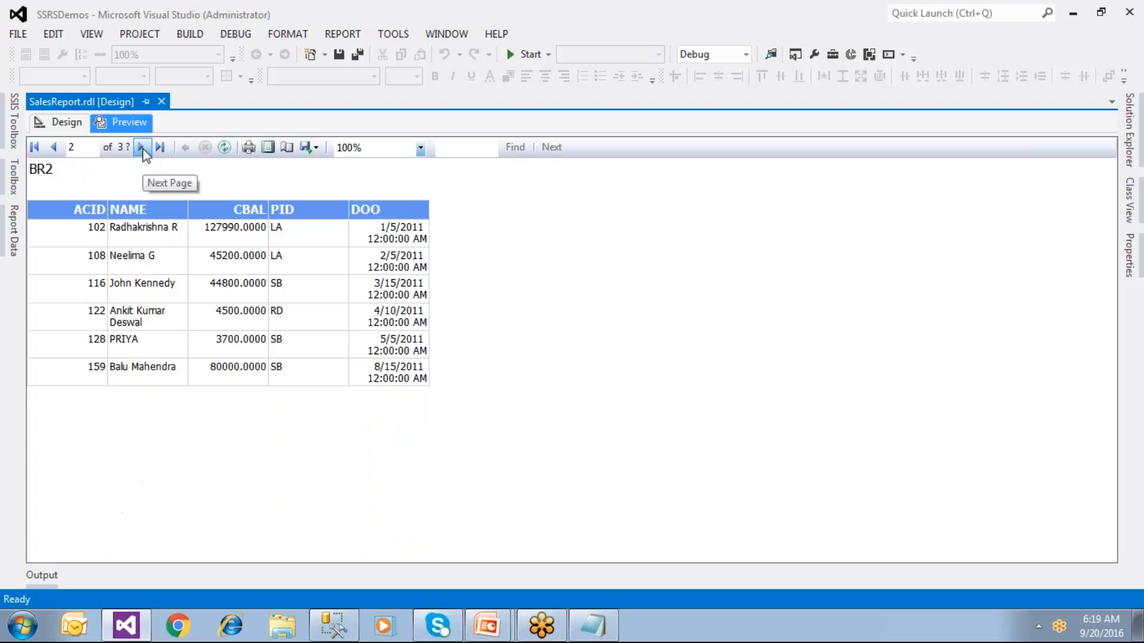
left_click(143, 149)
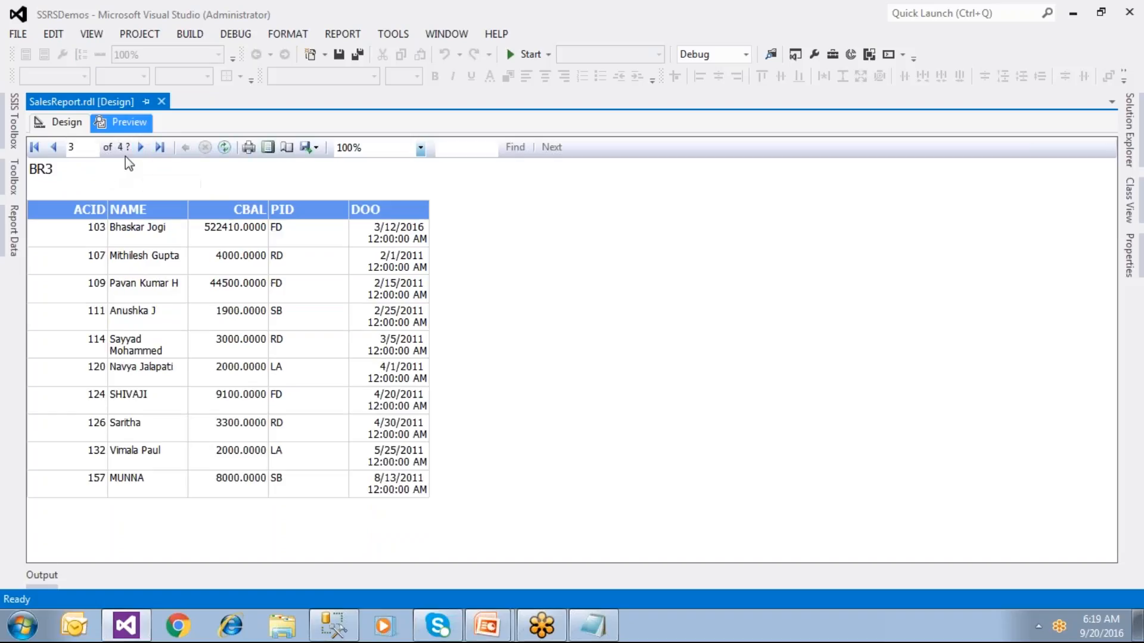
left_click(142, 149)
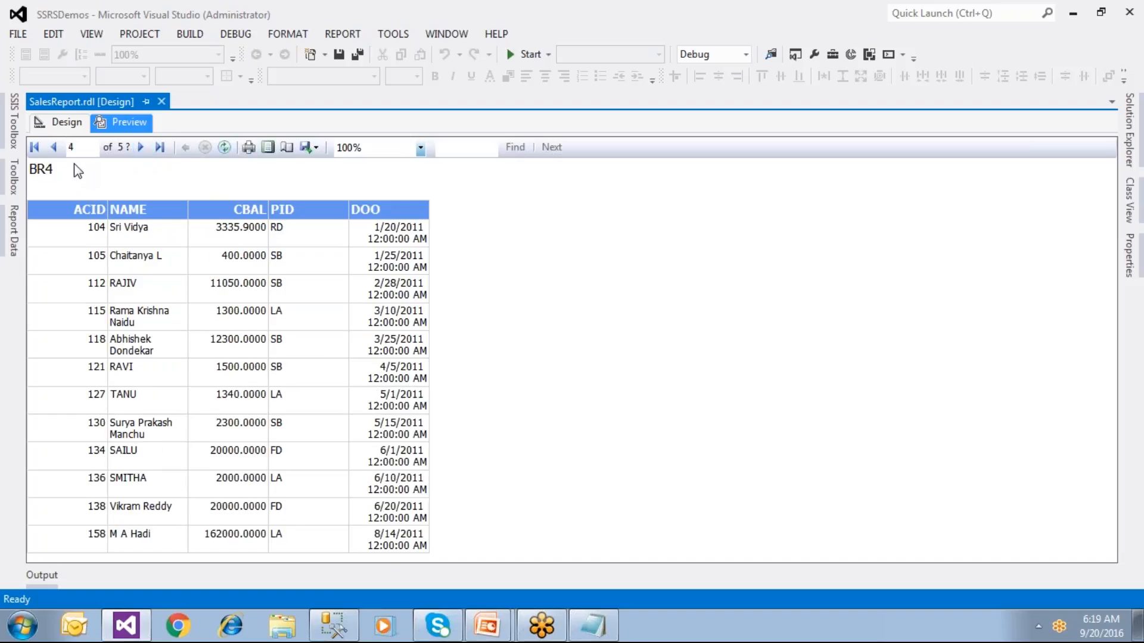
left_click(143, 149)
left_click(143, 149)
left_click(143, 149)
left_click(143, 149)
left_click(143, 149)
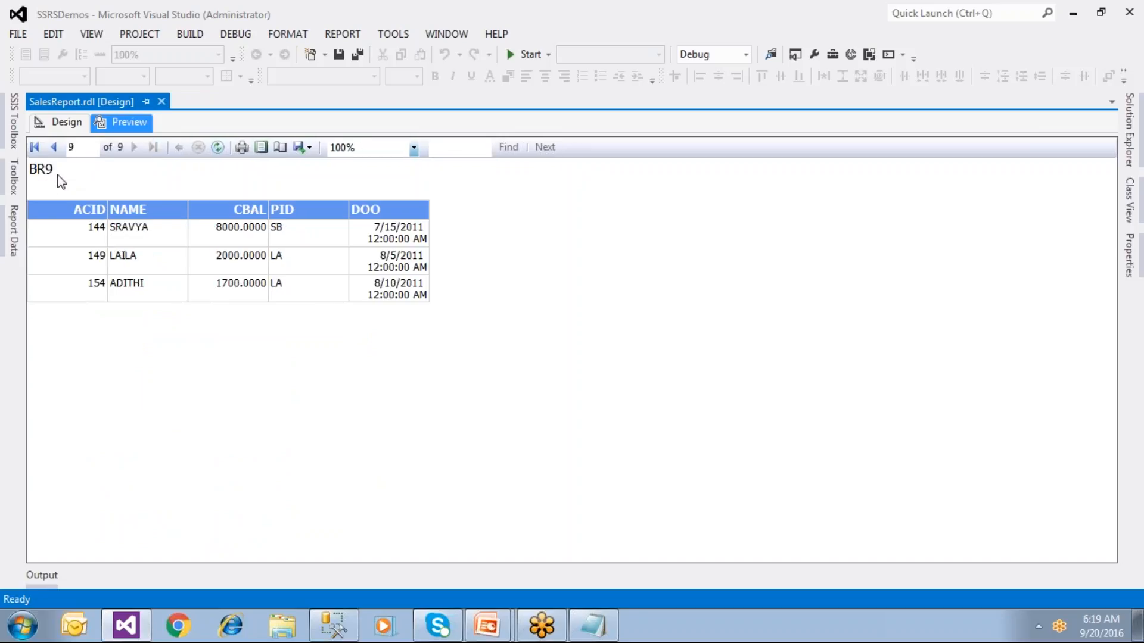
left_click(34, 147)
left_click(134, 147)
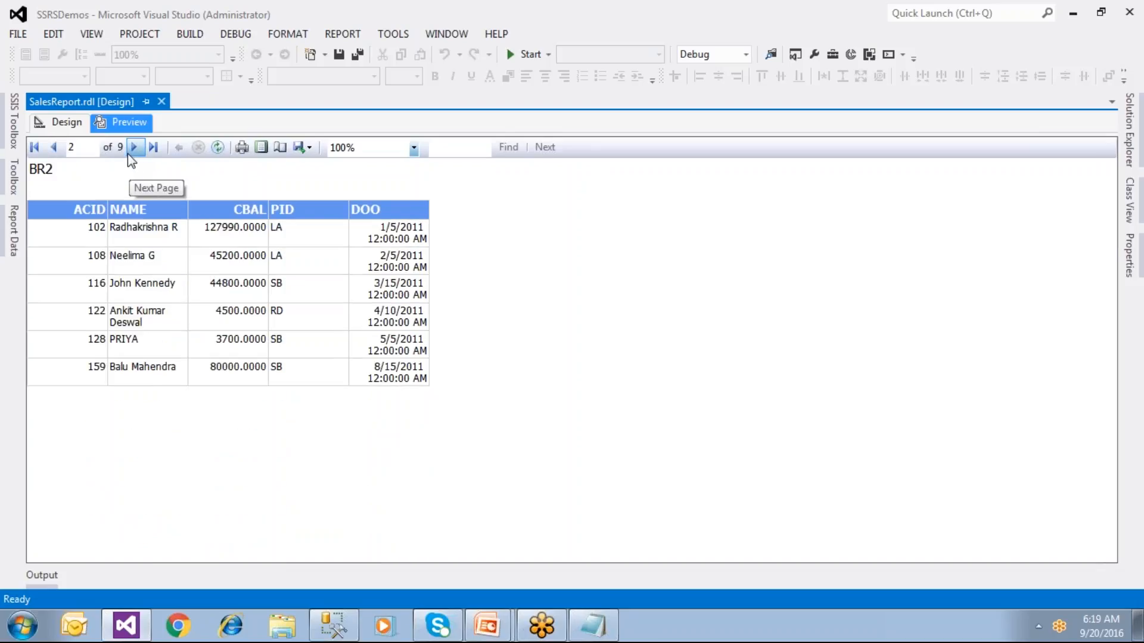
left_click(308, 149)
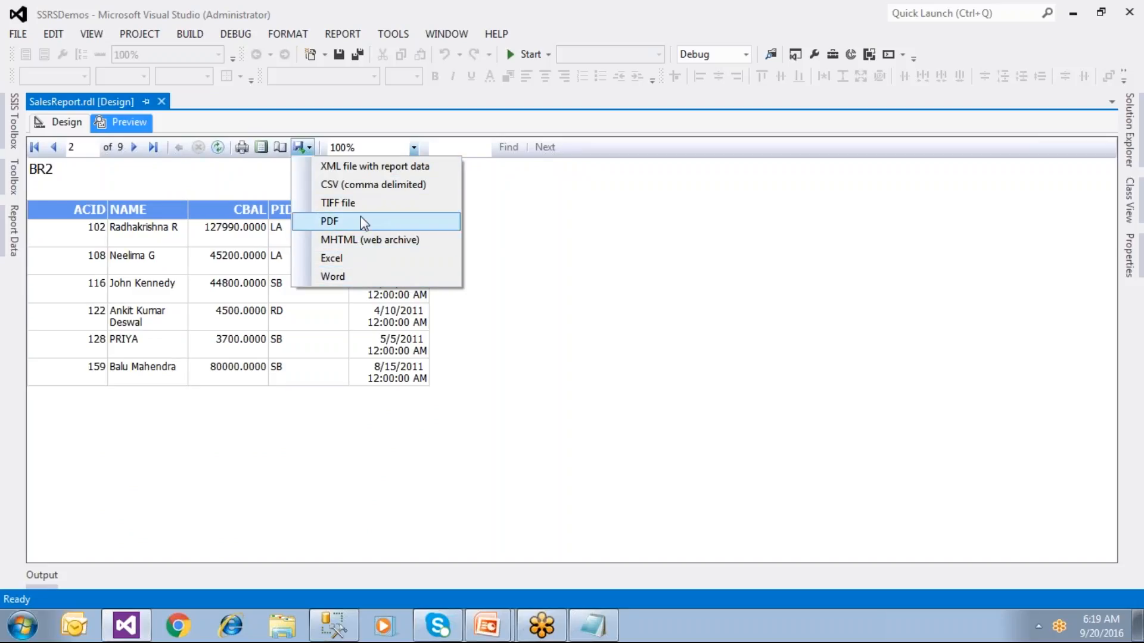
Step: Export the report as a PDF named SalesReport to the Desktop, then reveal the desktop
left_click(338, 220)
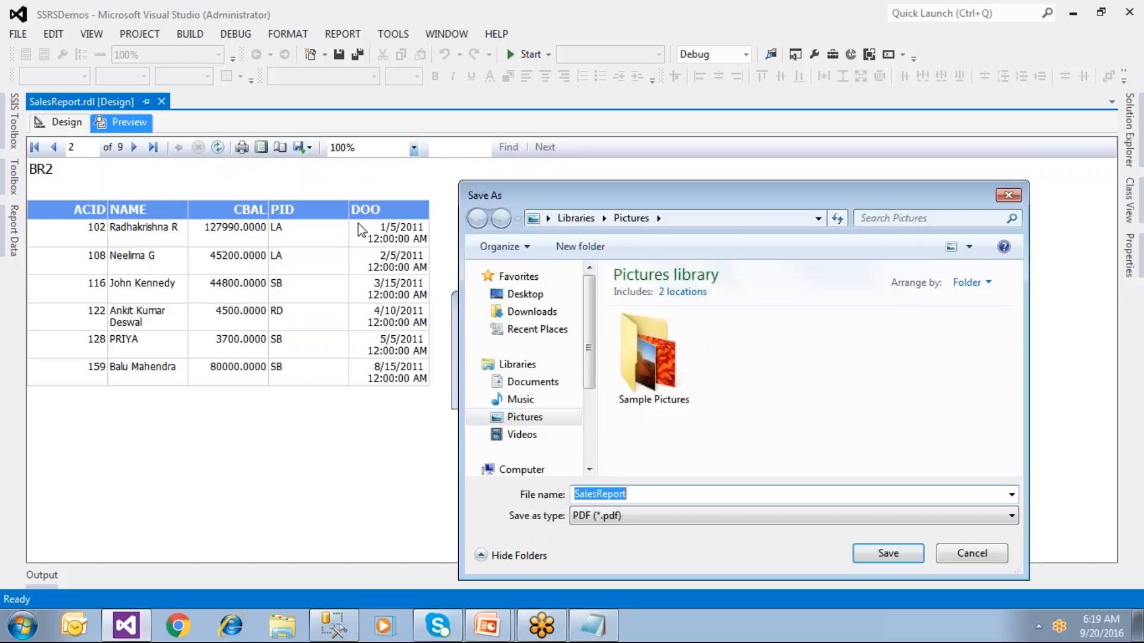
left_click(520, 298)
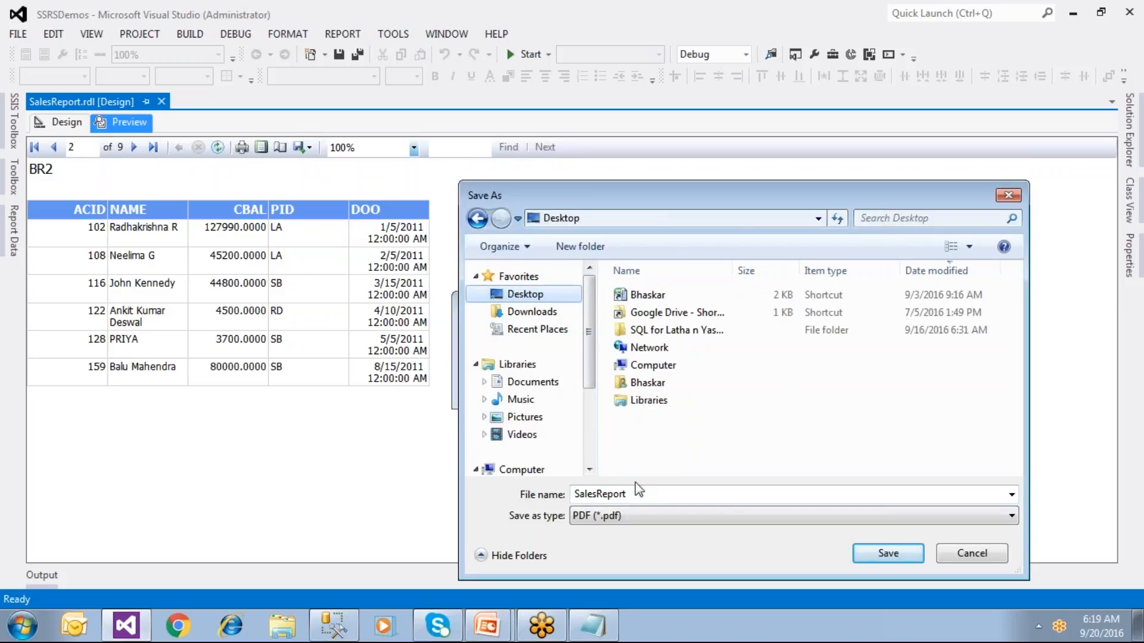
left_click(886, 556)
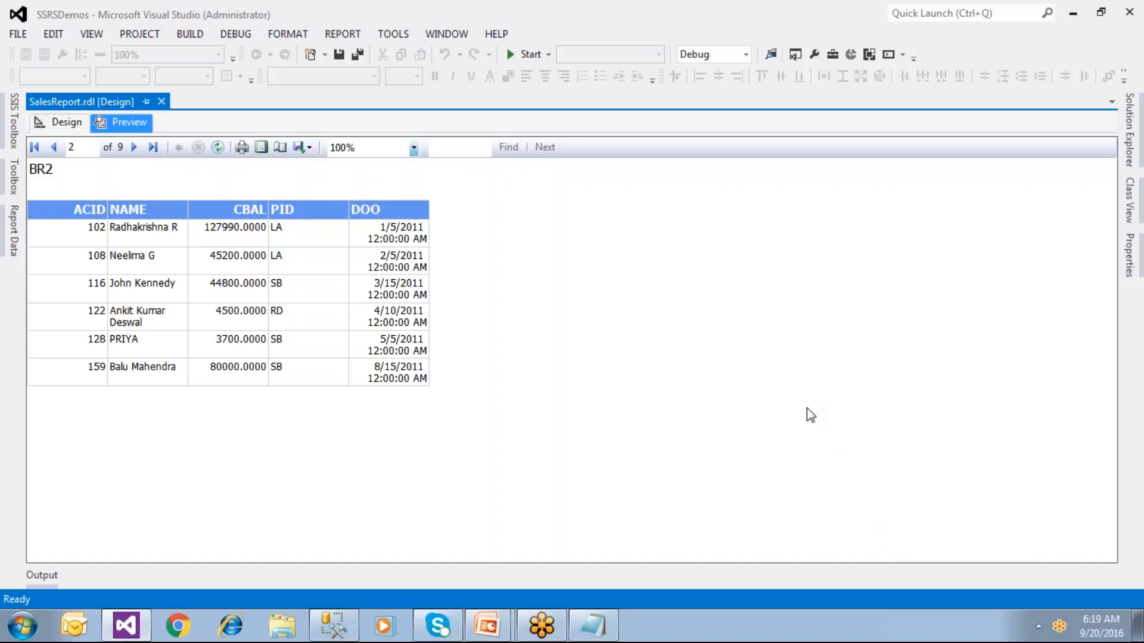
key("alt+Tab")
key("alt+Tab")
key("Escape")
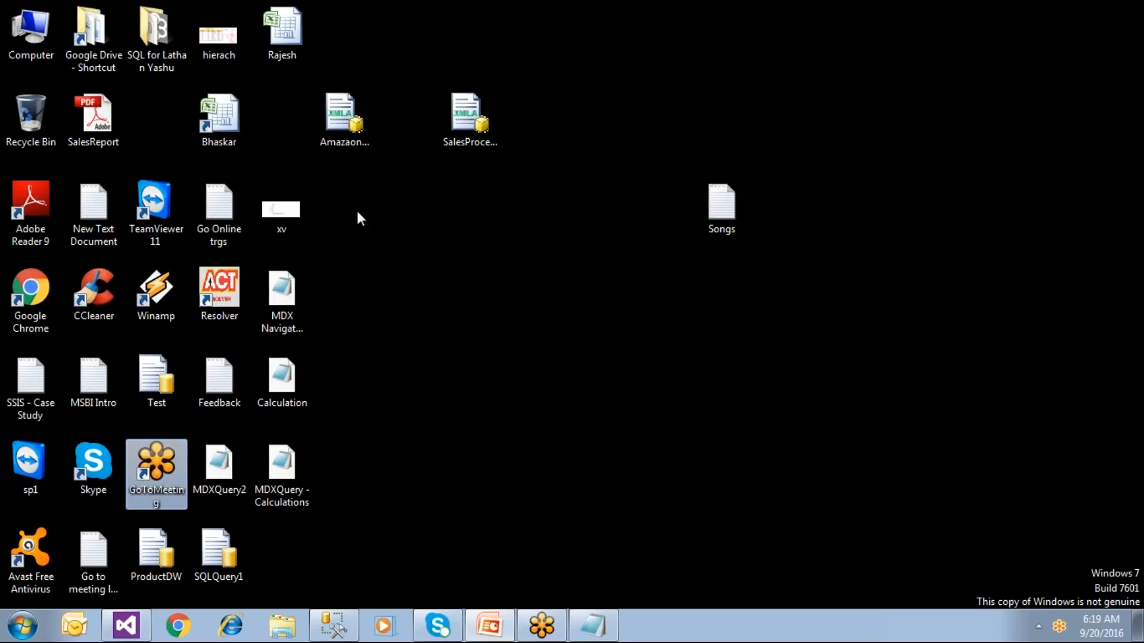
Step: Open SalesReport.pdf from the desktop in Adobe Reader and maximize its window
left_click(107, 138)
double_click(105, 137)
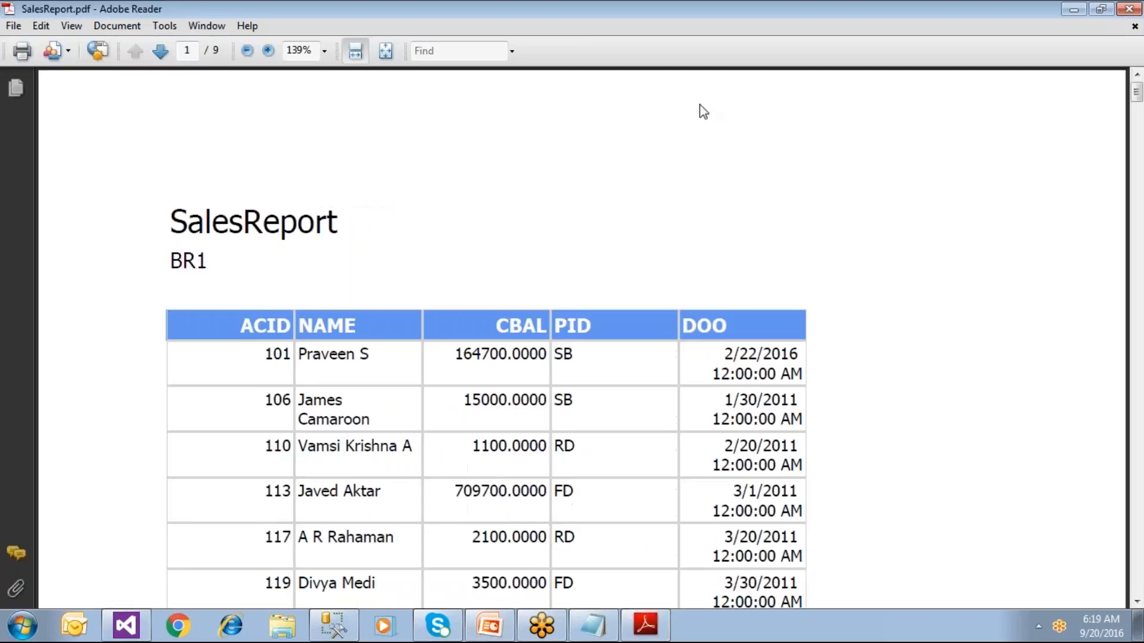
double_click(739, 40)
Step: Scroll through all nine branch pages down to BR9, then close the PDF
left_click_drag(218, 283, 171, 263)
scroll(179, 268, "down", 10)
scroll(261, 289, "down", 20)
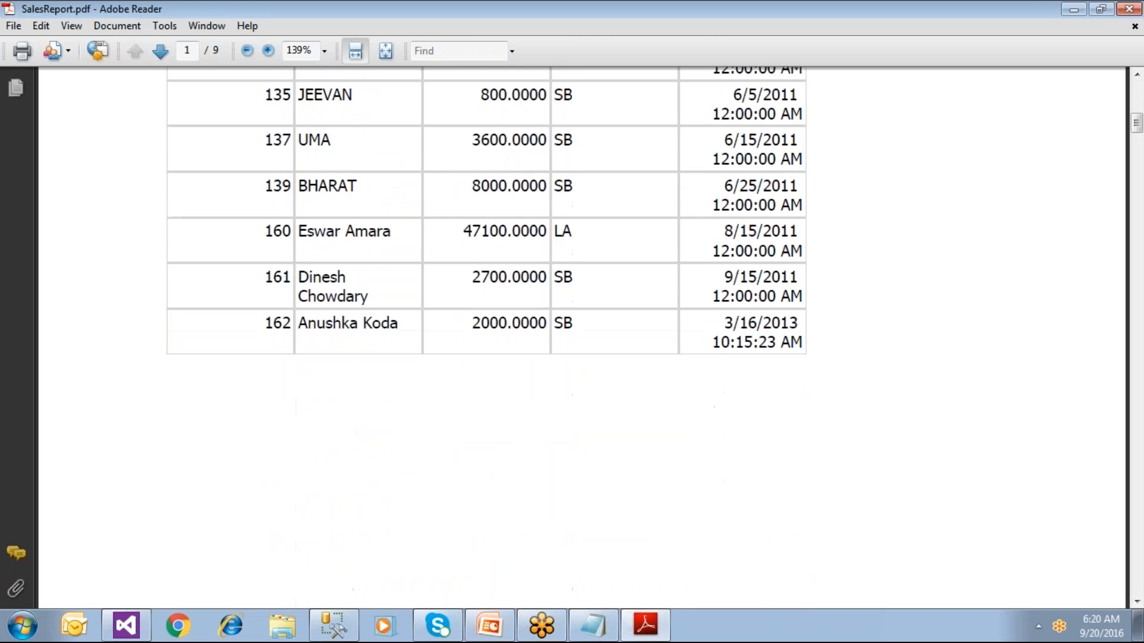
scroll(261, 297, "down", 20)
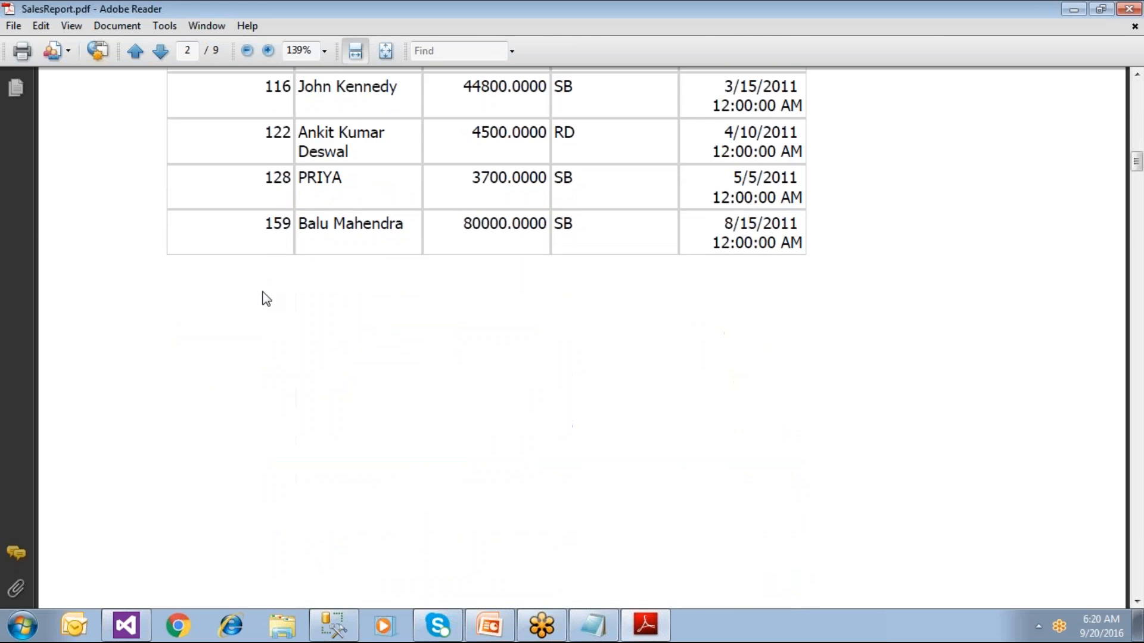
scroll(260, 296, "up", 6)
scroll(581, 337, "down", 6)
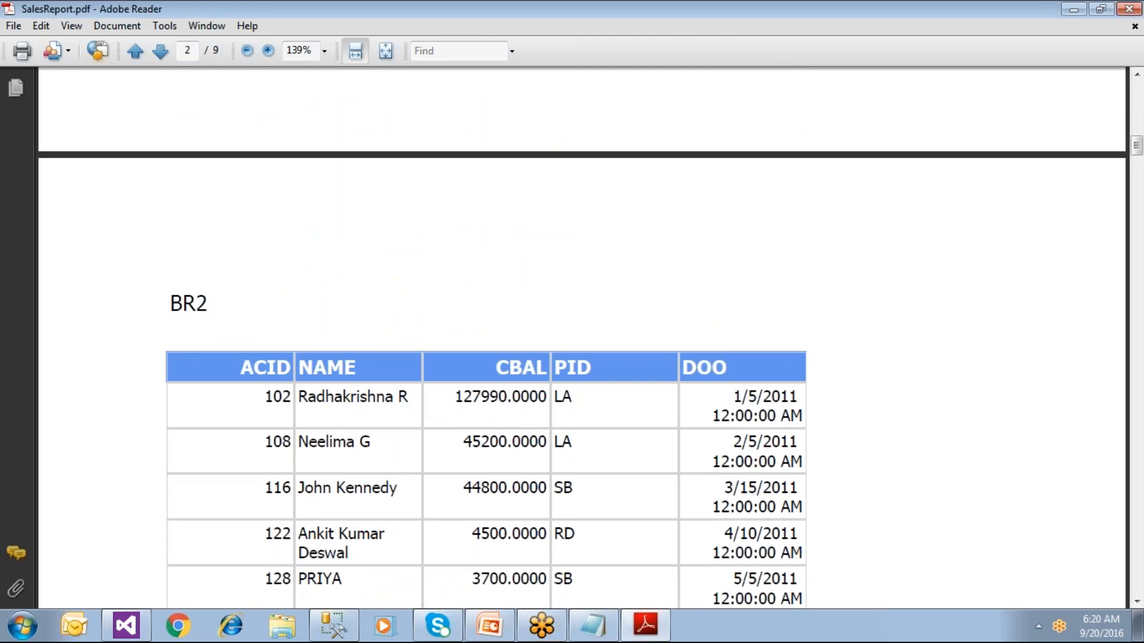
scroll(265, 299, "down", 20)
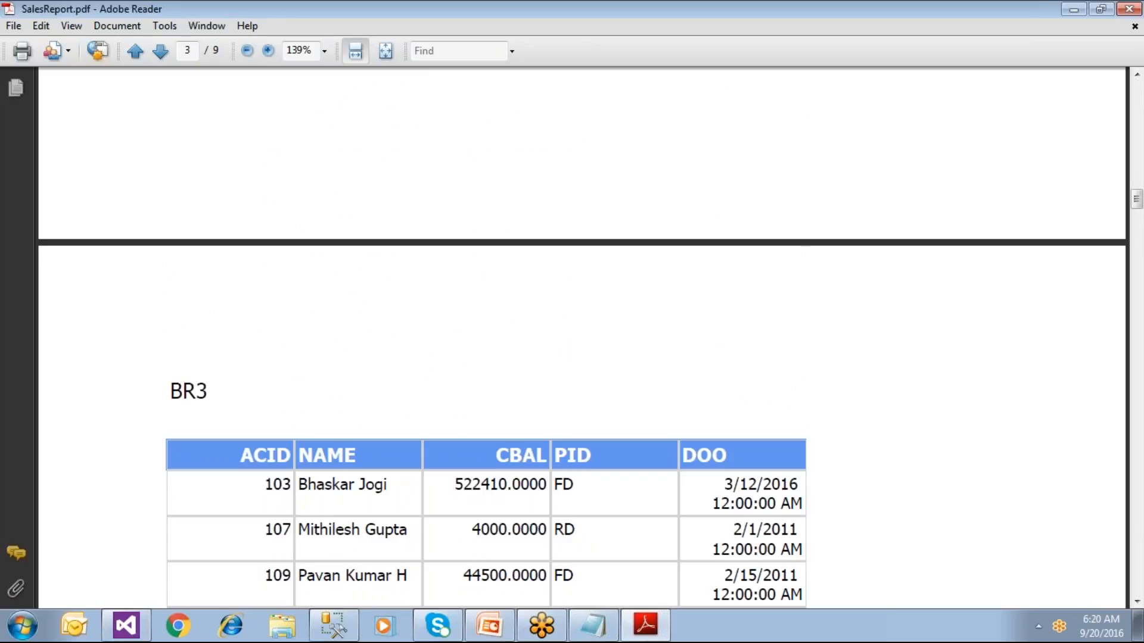
scroll(178, 256, "down", 6)
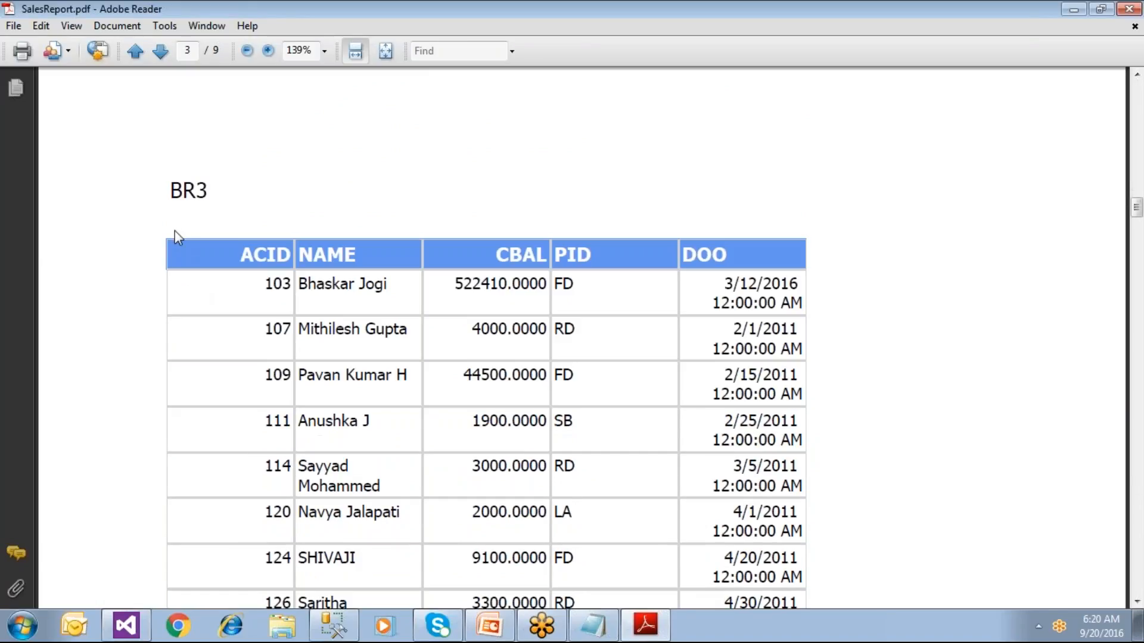
scroll(177, 234, "down", 20)
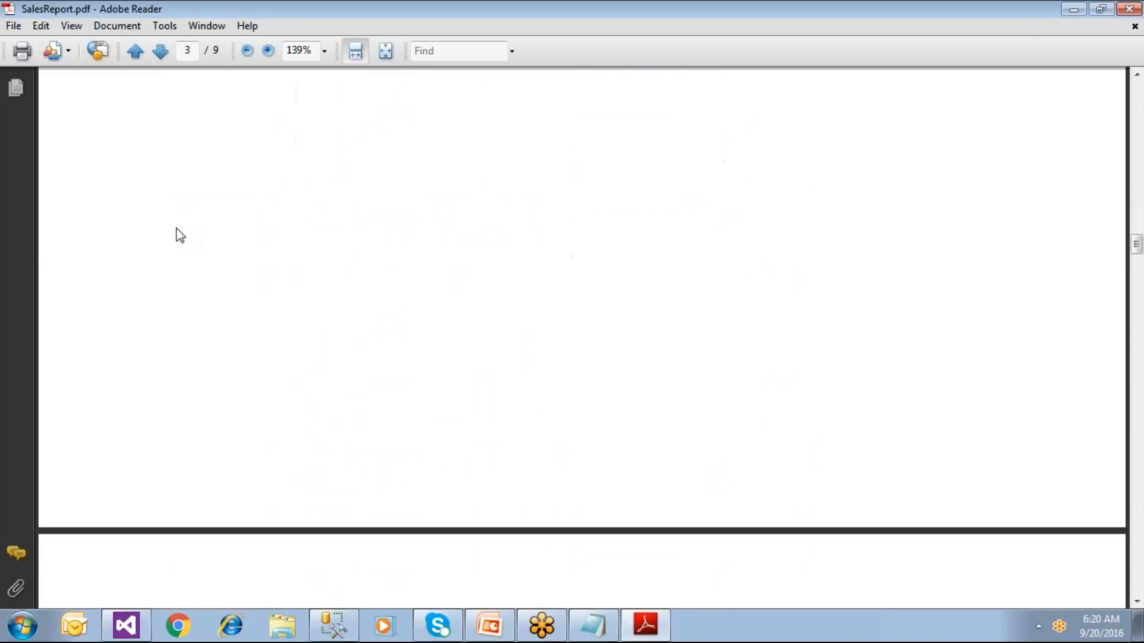
scroll(180, 236, "down", 20)
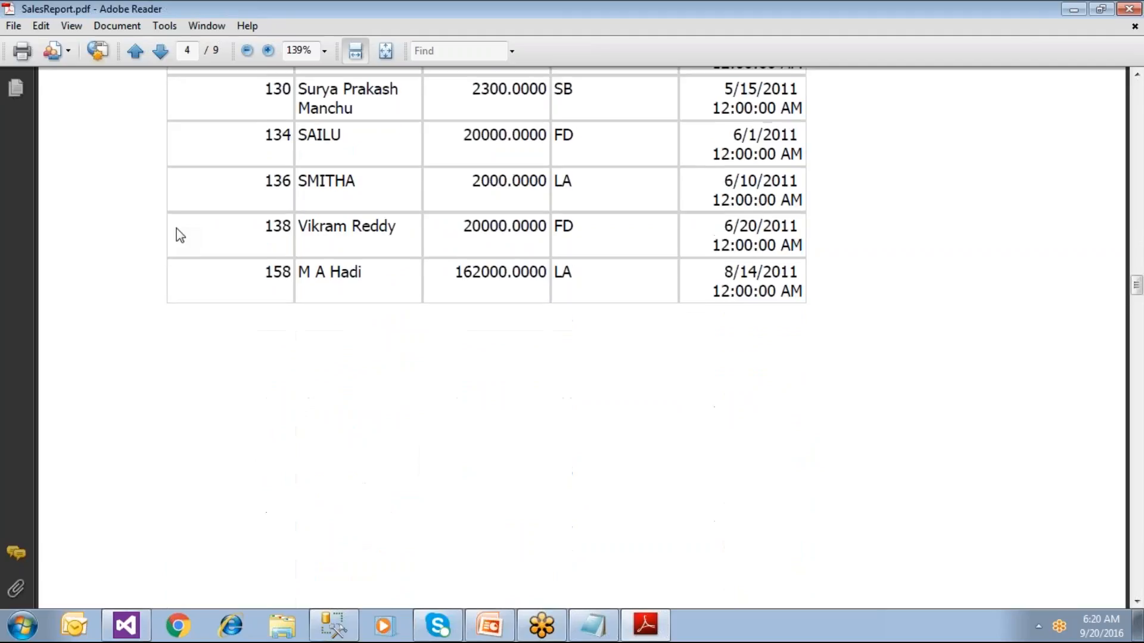
scroll(180, 238, "down", 20)
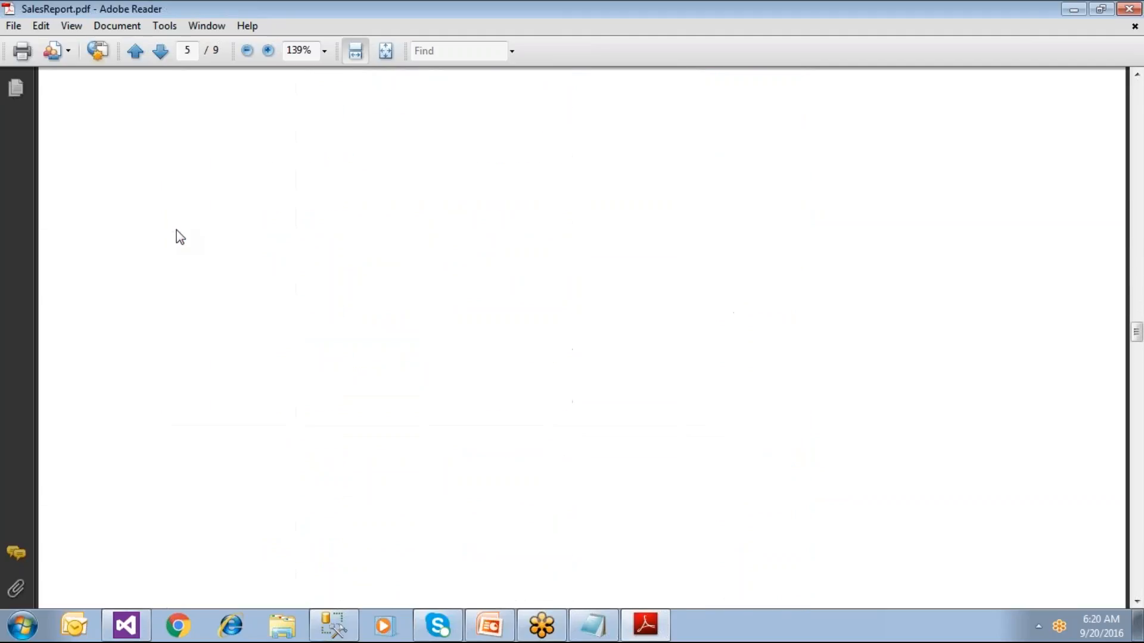
scroll(179, 235, "down", 5)
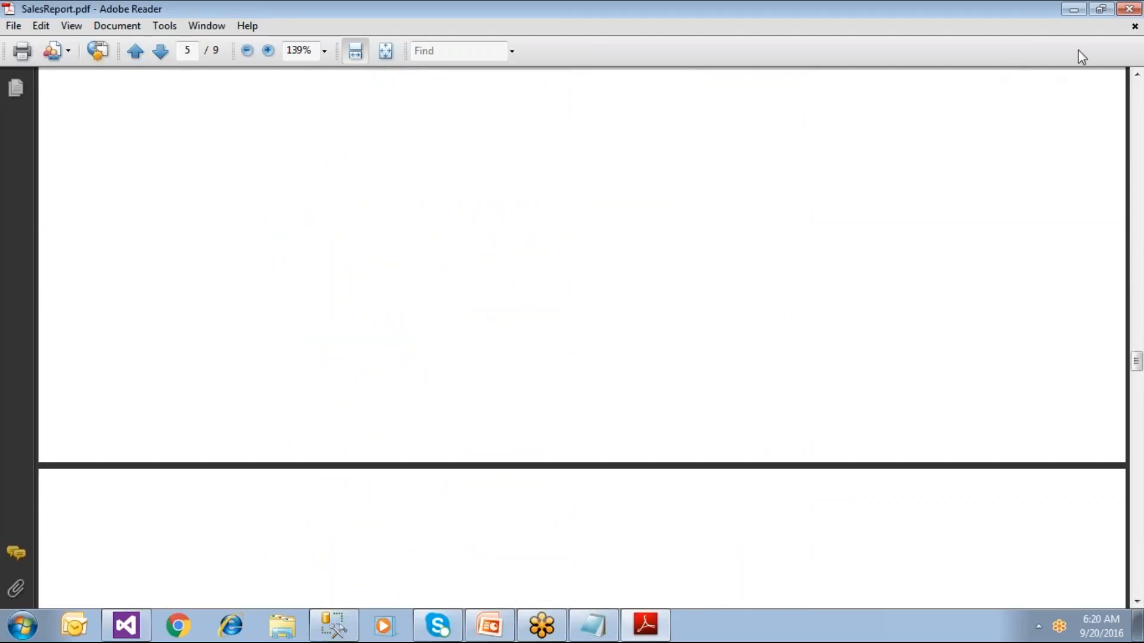
left_click_drag(1136, 361, 1134, 596)
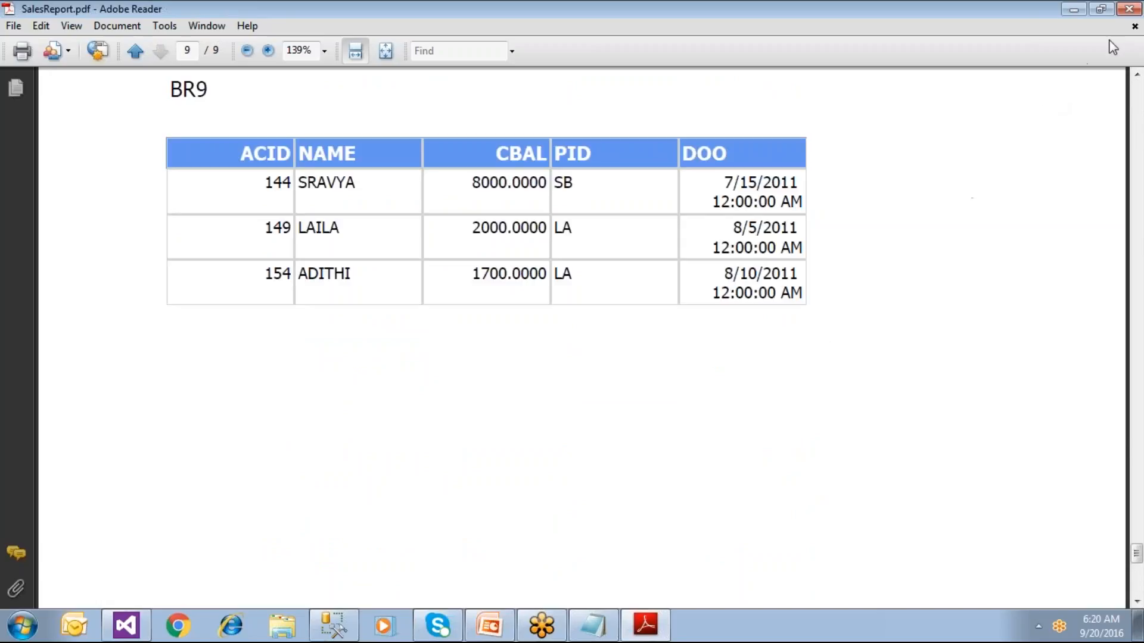
left_click(1129, 8)
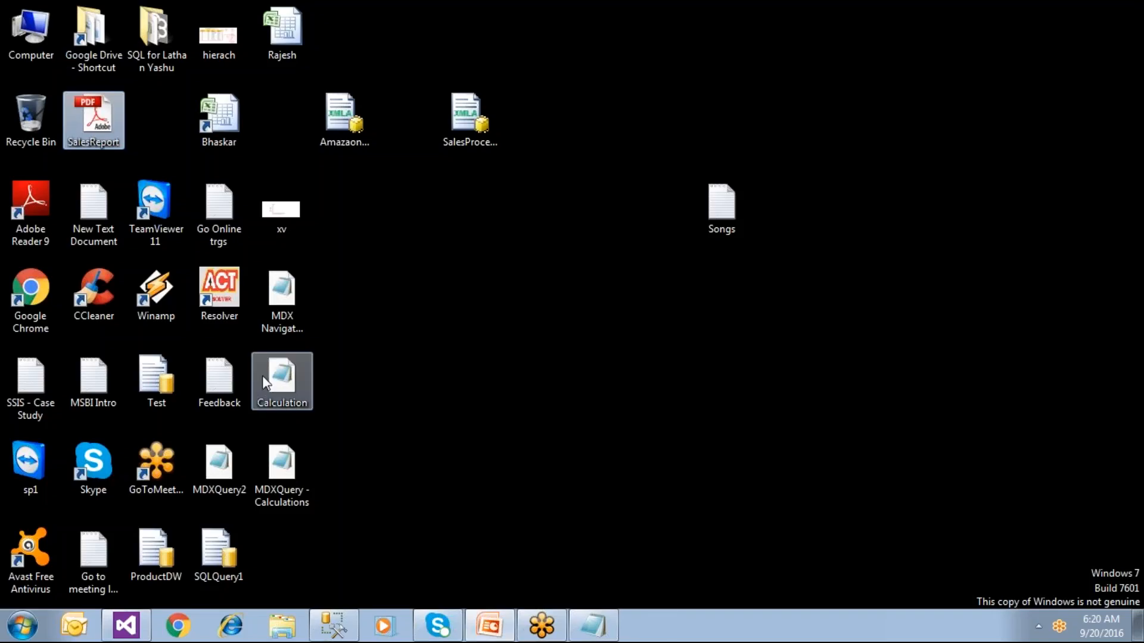
Step: Export the Visual Studio preview to Excel as SalesReport on the Desktop, then show the desktop
left_click(141, 630)
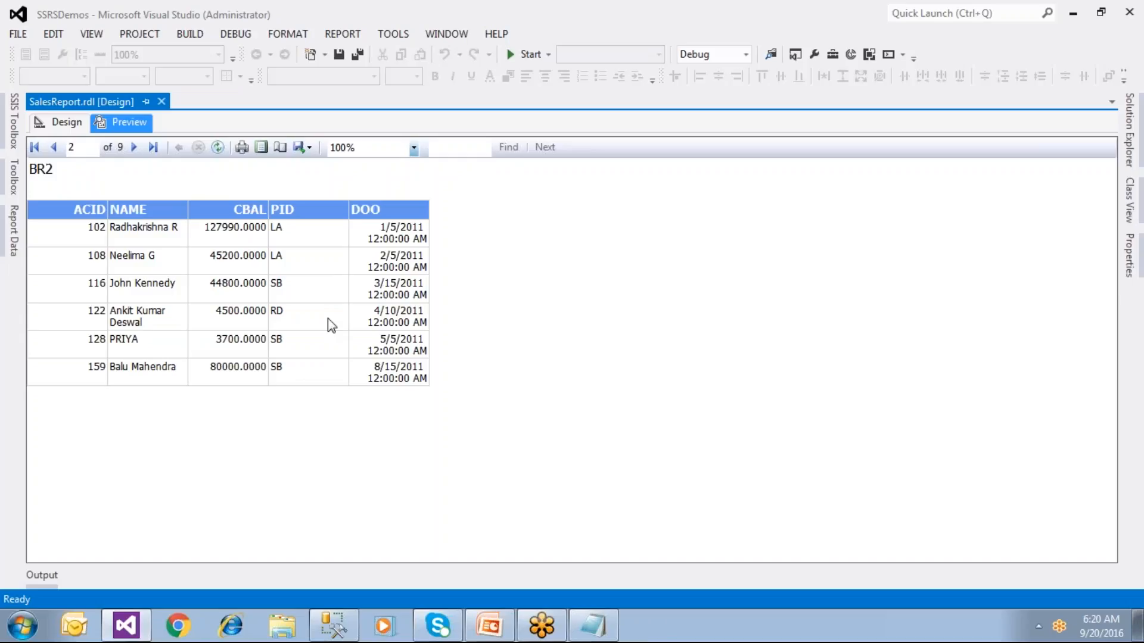
left_click(311, 148)
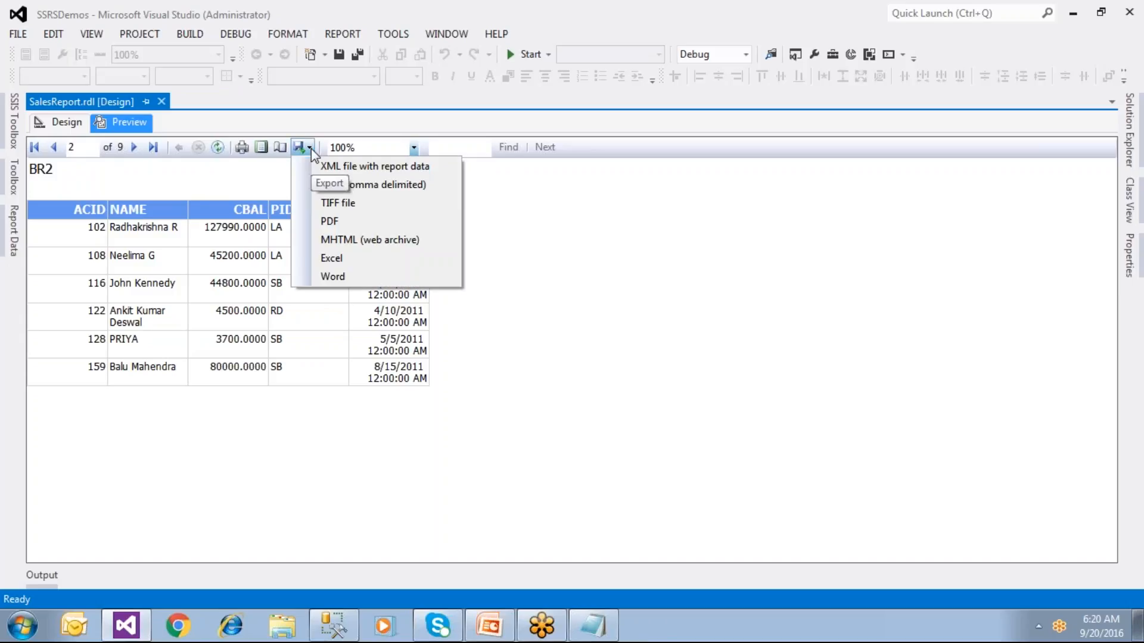
left_click(332, 266)
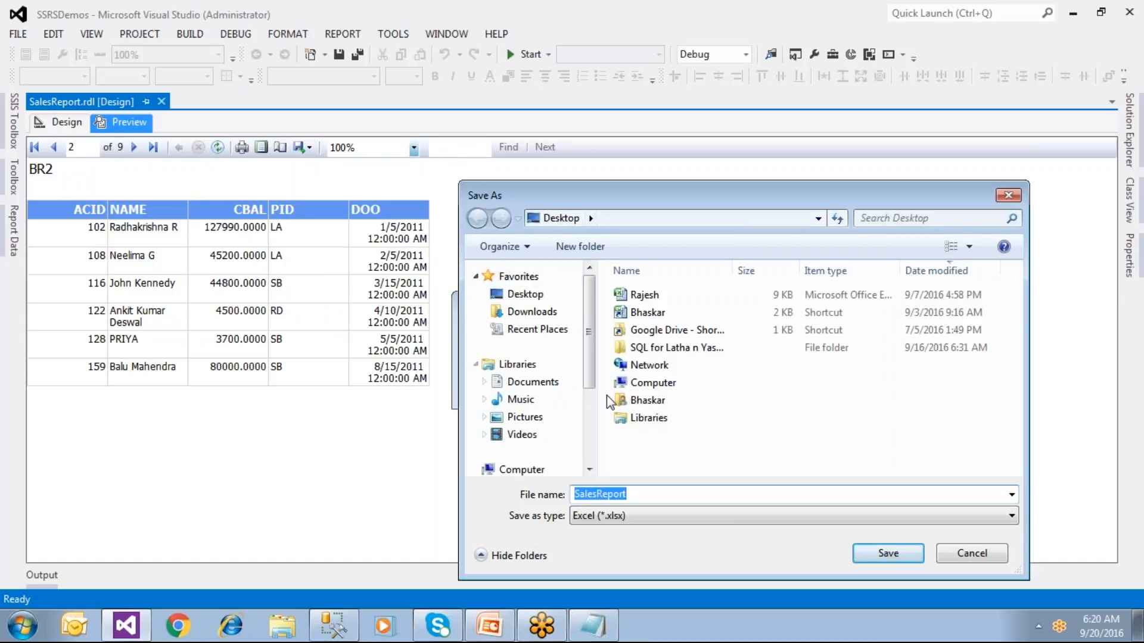
left_click(873, 554)
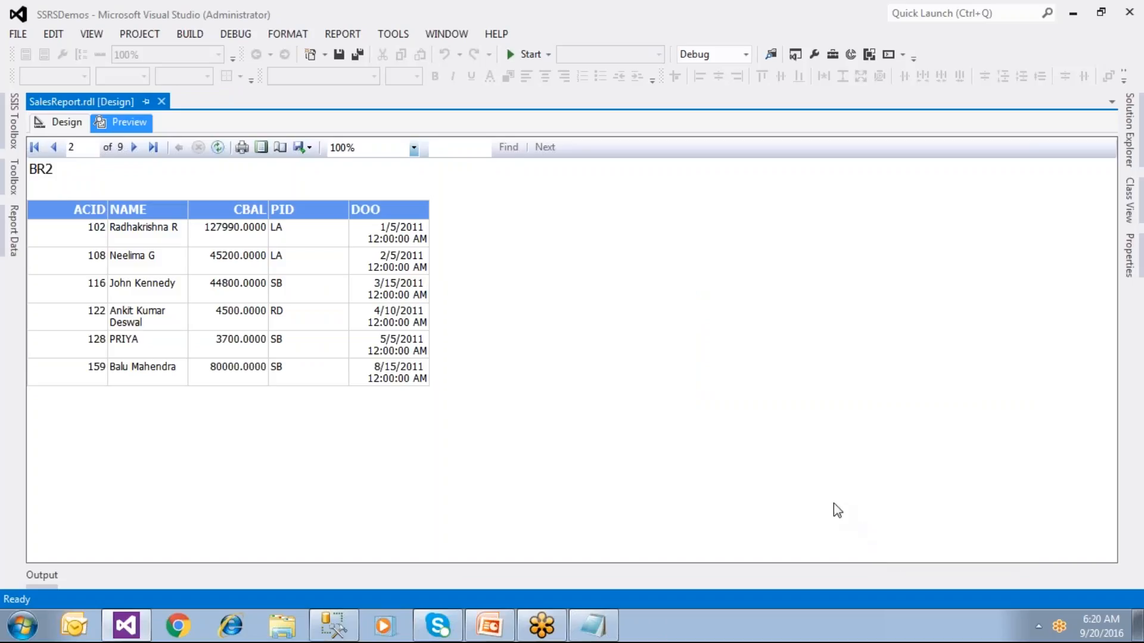
key("super+d")
Step: Open SalesReport.xlsx, autofit the DOO column on Sheet1, and browse Sheet1 through Sheet9
double_click(165, 142)
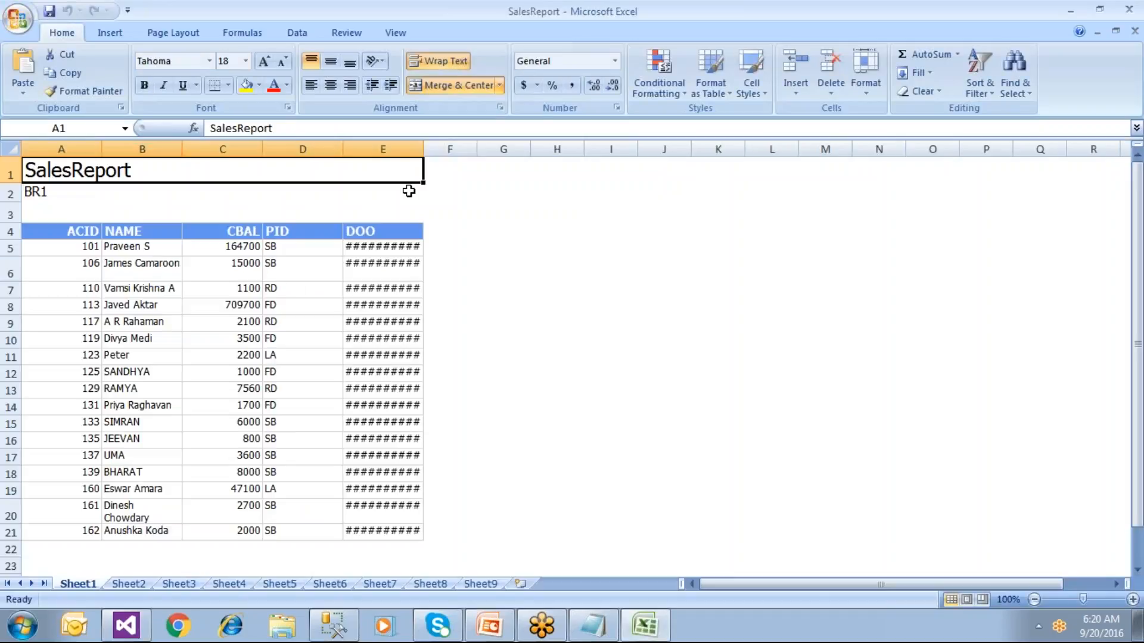
double_click(423, 149)
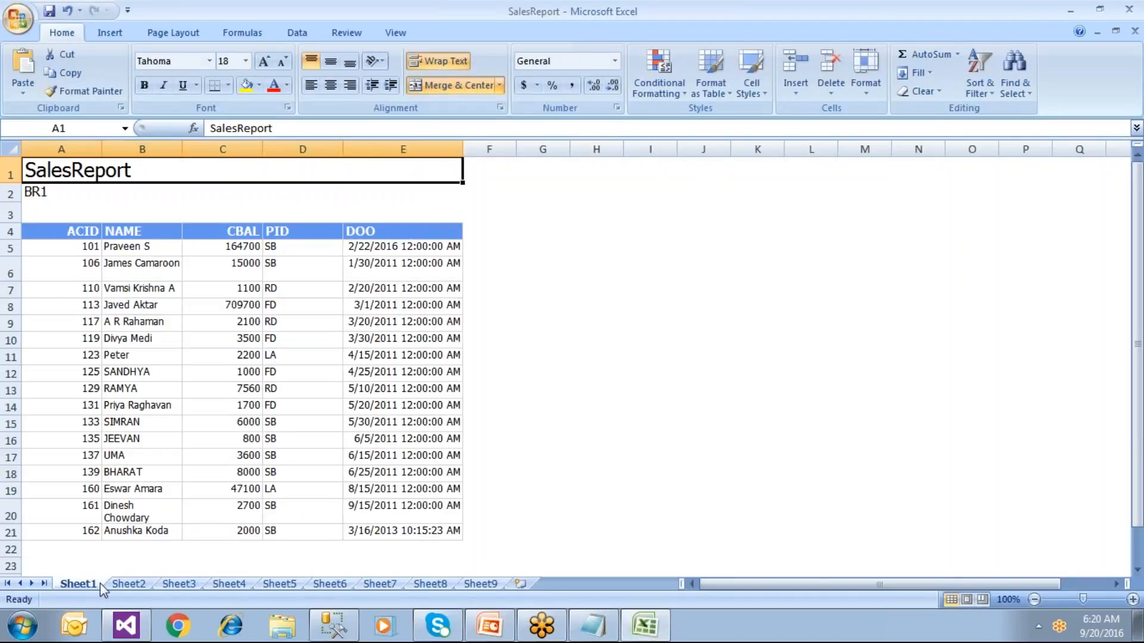
left_click(129, 585)
left_click(182, 585)
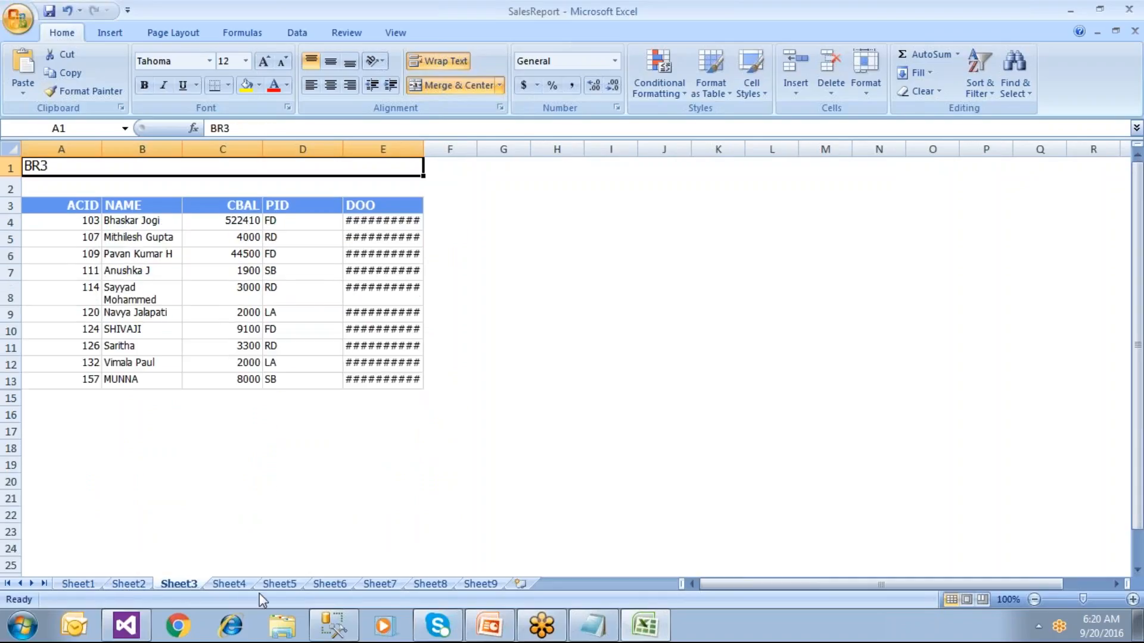
left_click(245, 585)
left_click(283, 585)
left_click(329, 584)
left_click(380, 585)
left_click(430, 584)
left_click(480, 584)
left_click(78, 584)
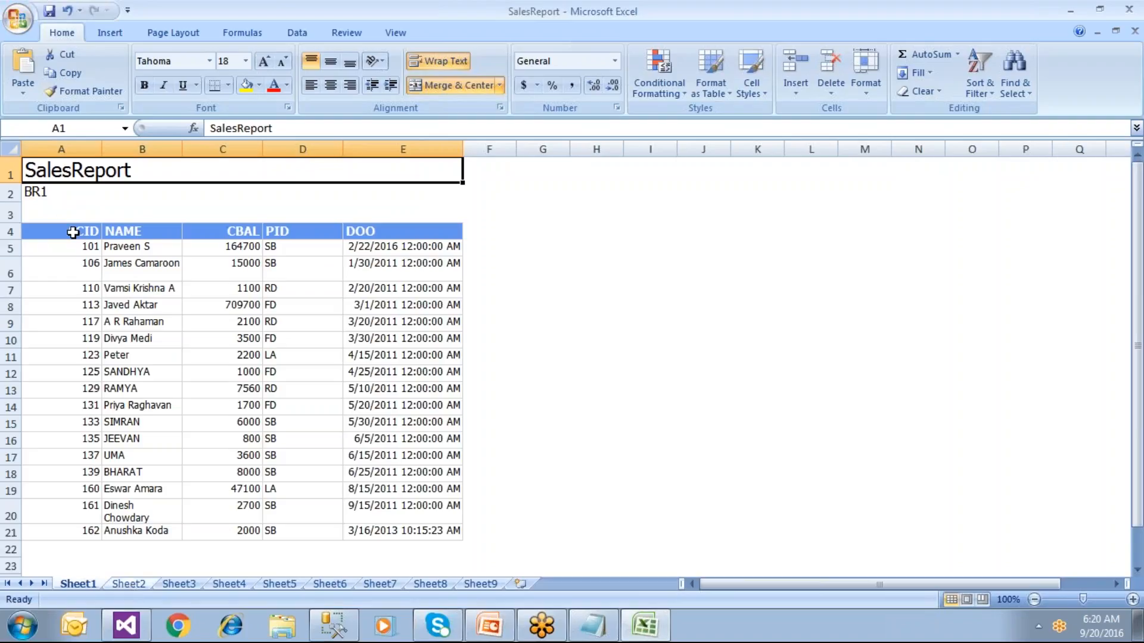
left_click(57, 191)
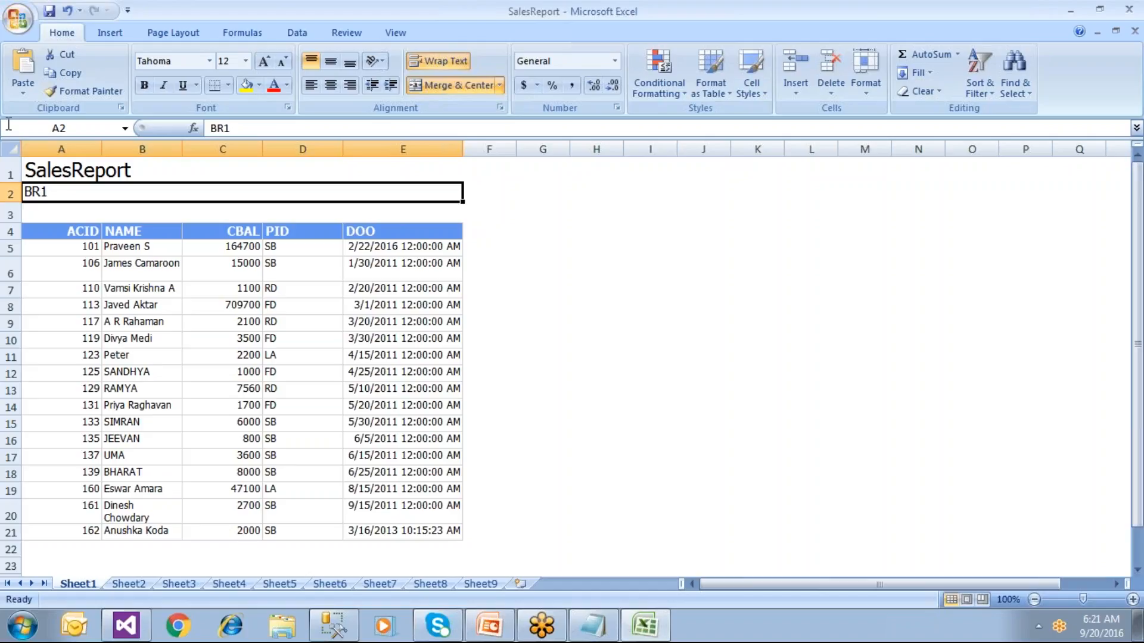
Step: Review the branch sheets BR2 through BR9 again, then go back through Sheet1 to Sheet4
left_click(136, 585)
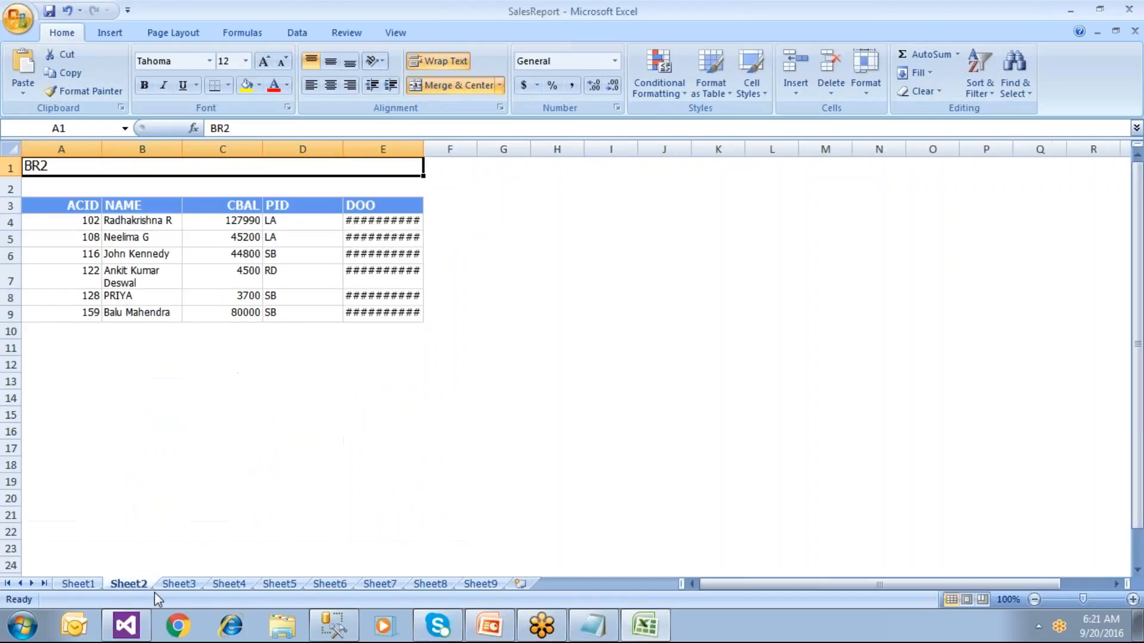
left_click(174, 585)
left_click(229, 585)
left_click(276, 585)
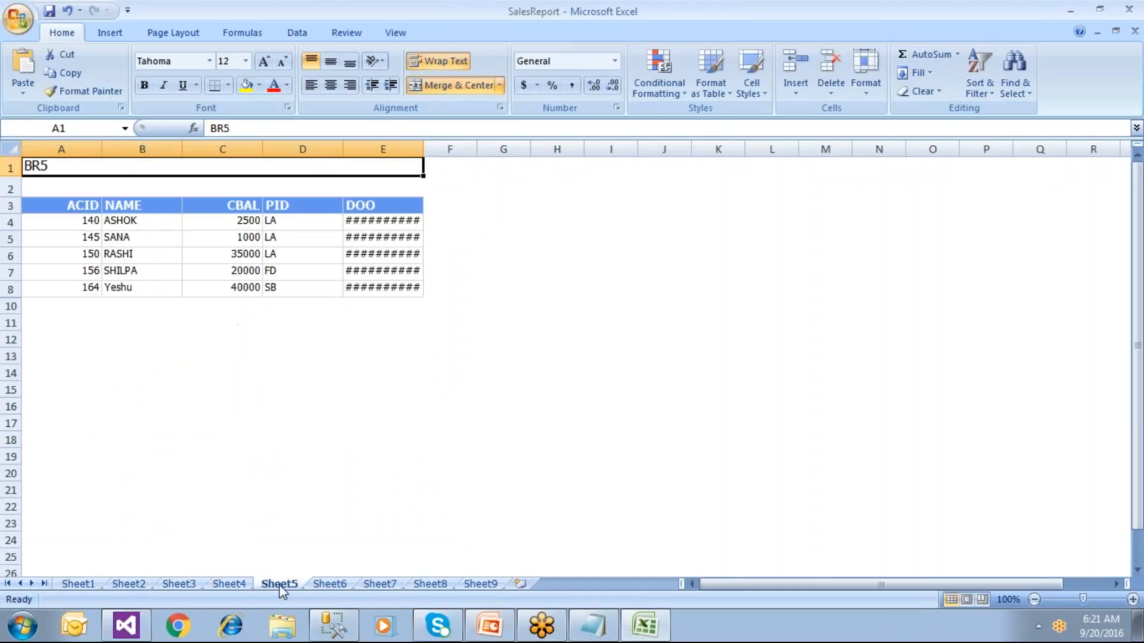
left_click(326, 585)
left_click(381, 584)
left_click(432, 585)
left_click(480, 585)
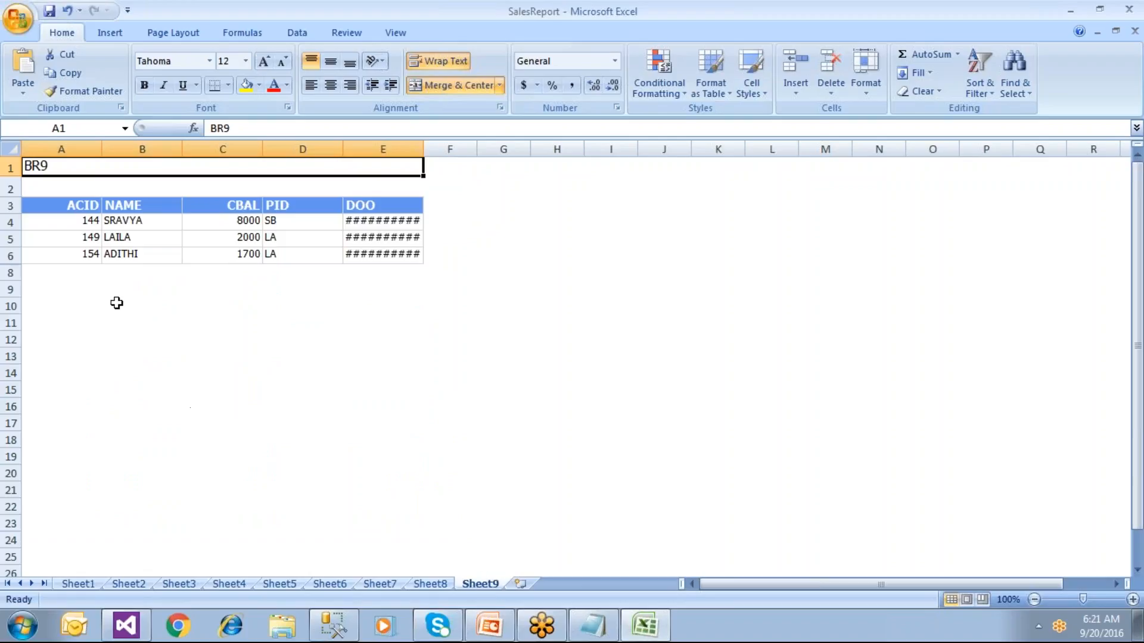
left_click(77, 584)
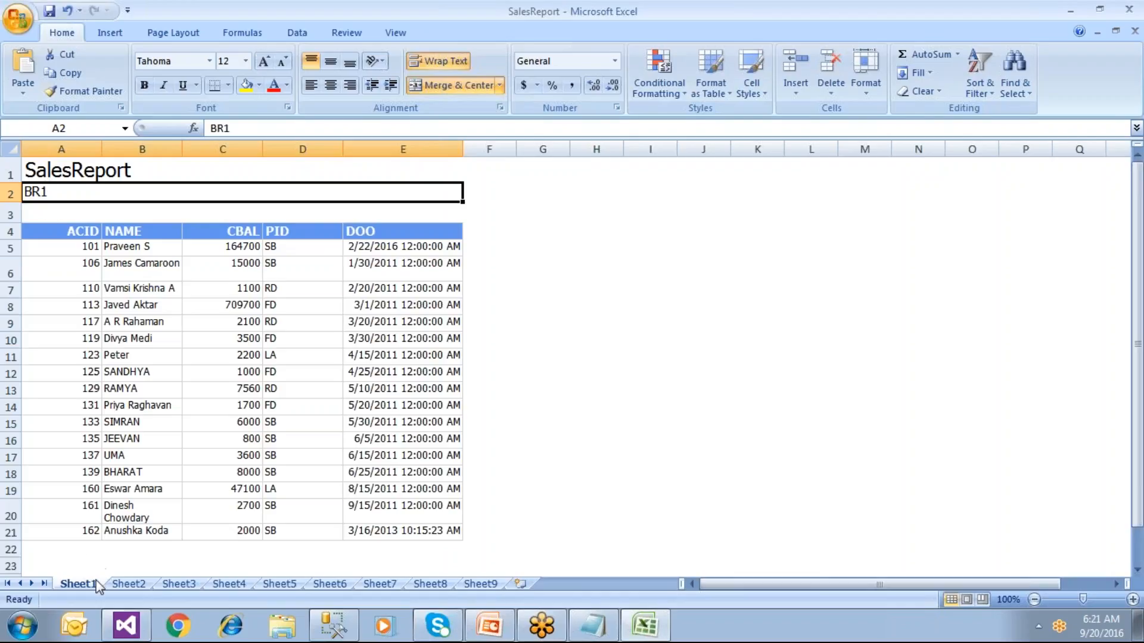
left_click(143, 587)
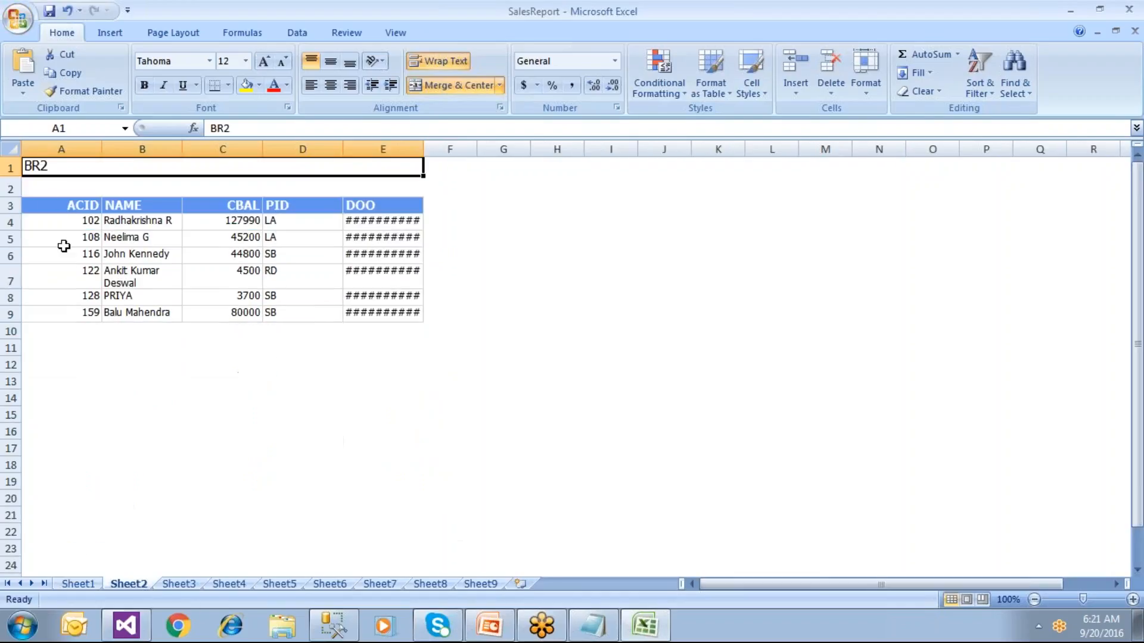
left_click(174, 585)
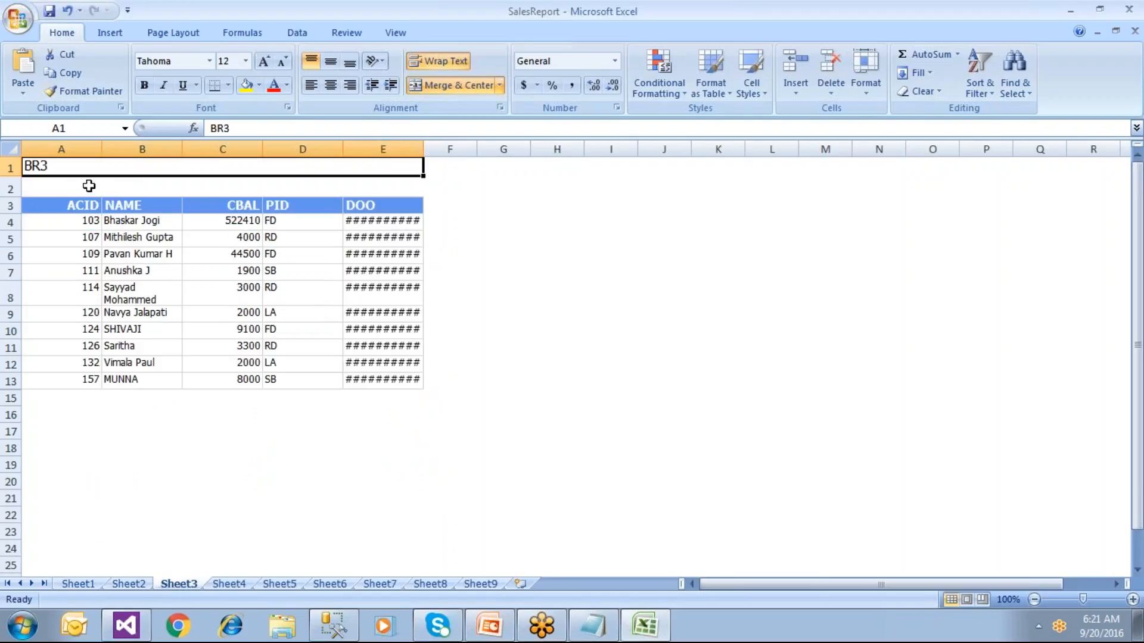
left_click(231, 587)
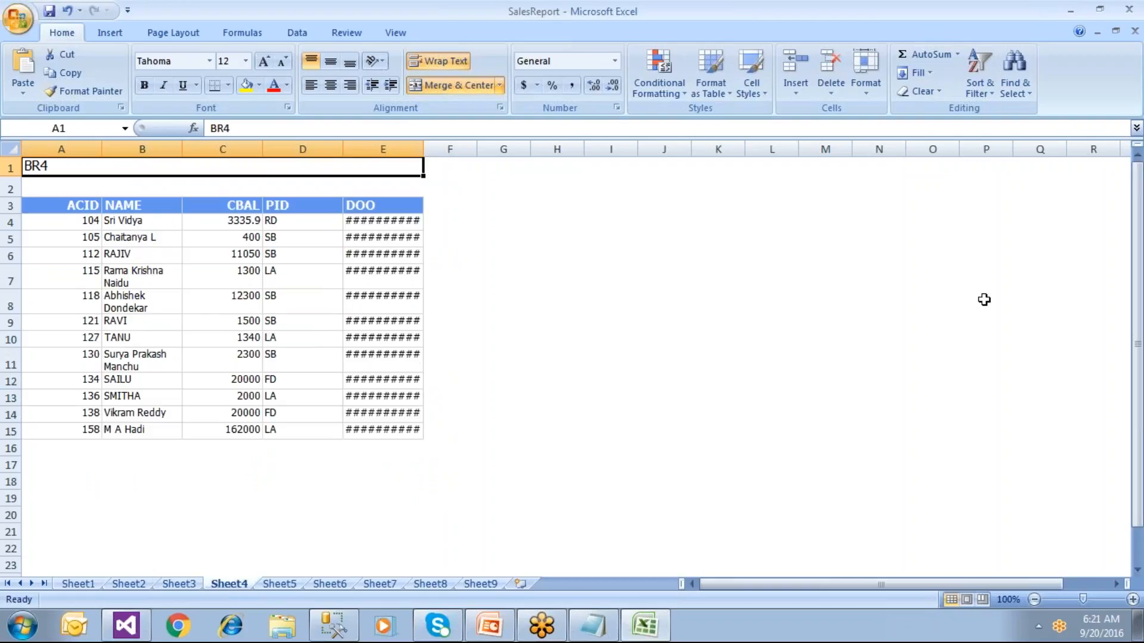
Step: Widen the DOO column on Sheet4, then save the workbook and close Excel
left_click(1129, 10)
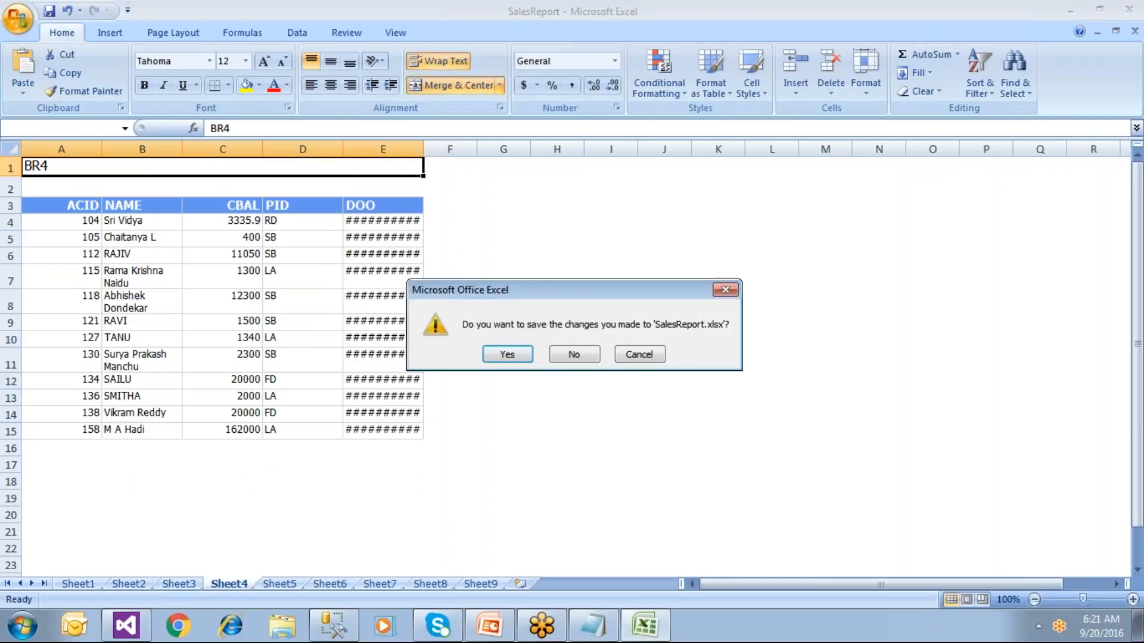
left_click(638, 354)
left_click_drag(423, 149, 499, 148)
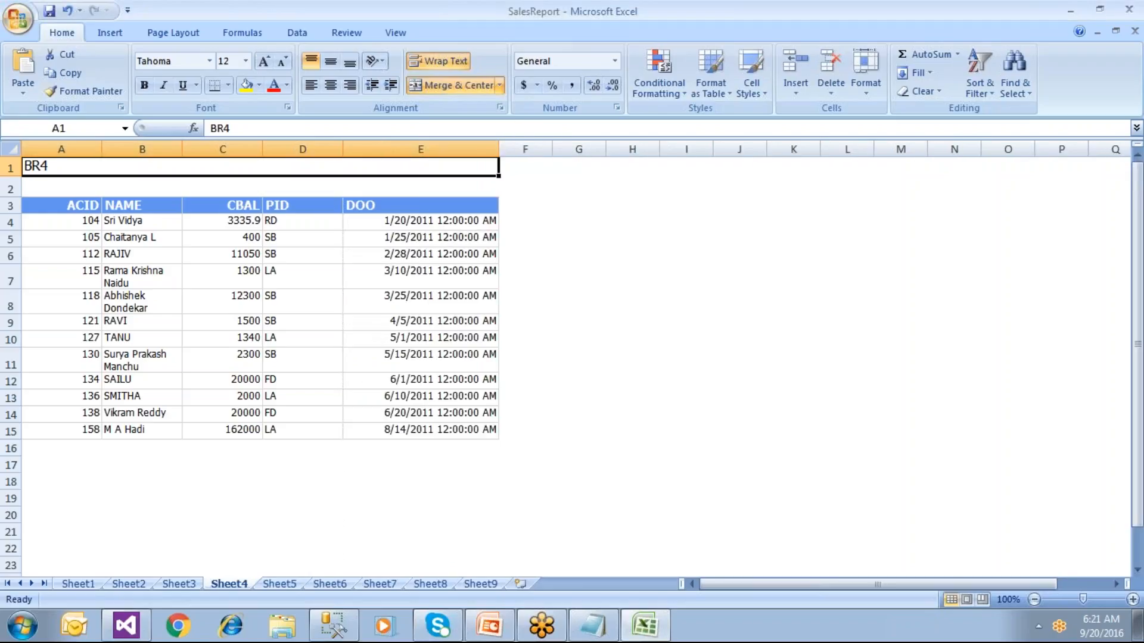
left_click(129, 584)
left_click(78, 583)
left_click(50, 11)
left_click(1129, 10)
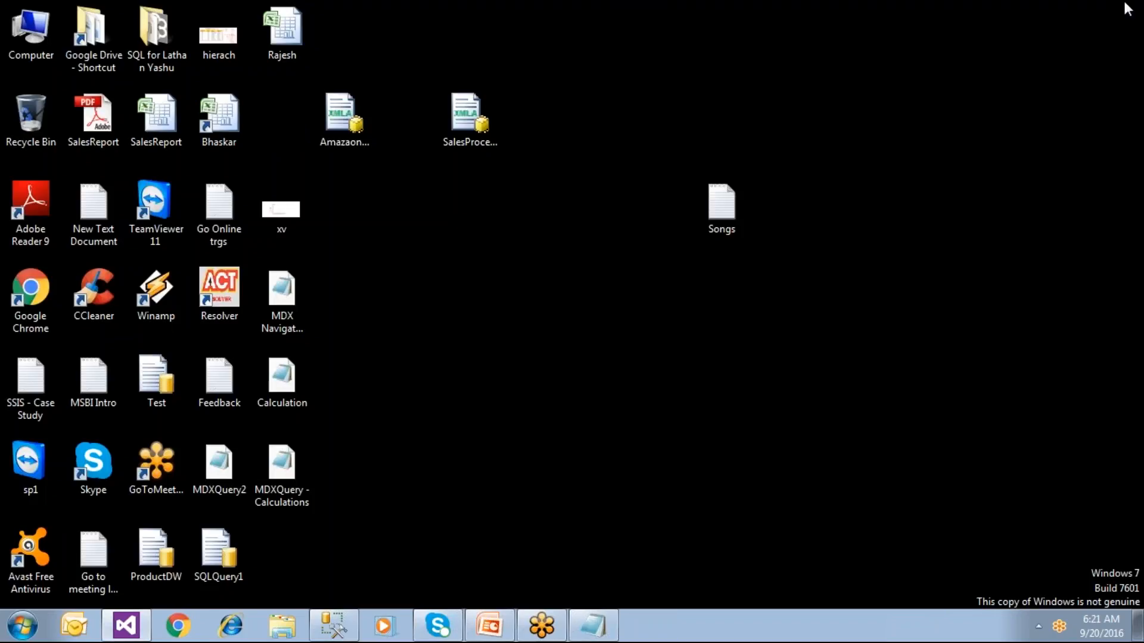
Step: Bring Visual Studio back, switch SalesReport to Design view, and select the ACID header cell
left_click(126, 626)
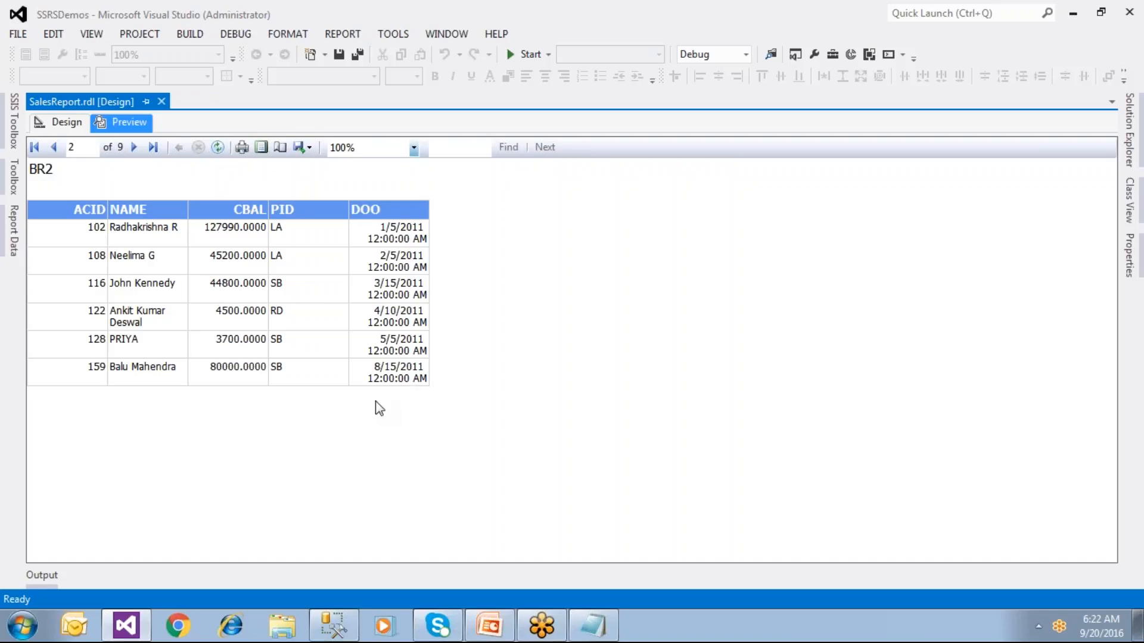
left_click(58, 123)
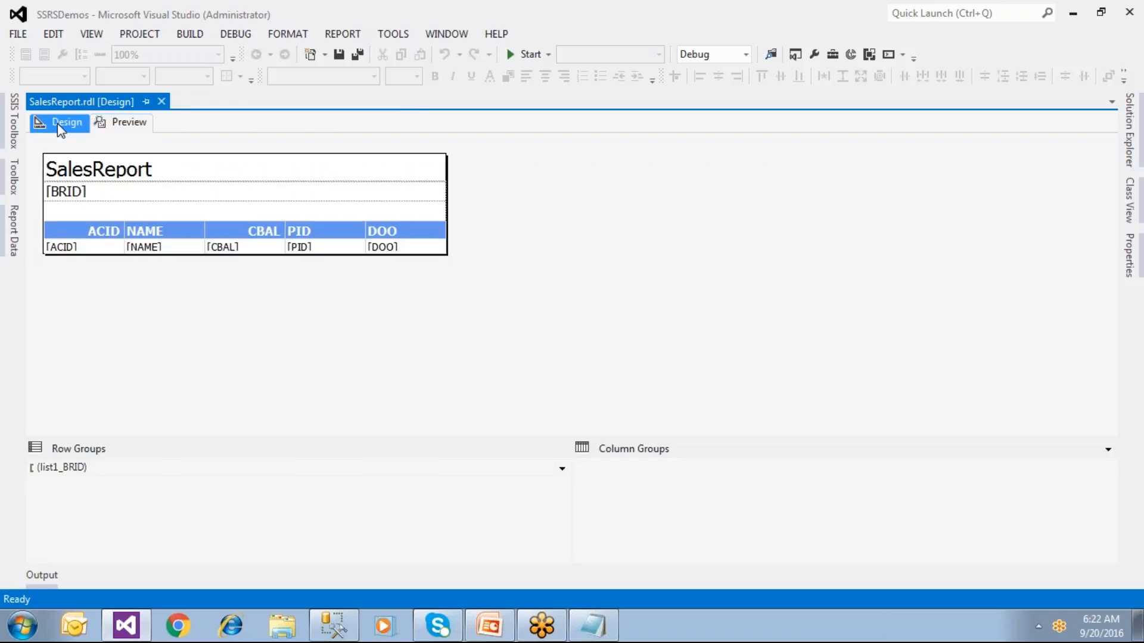
left_click(76, 234)
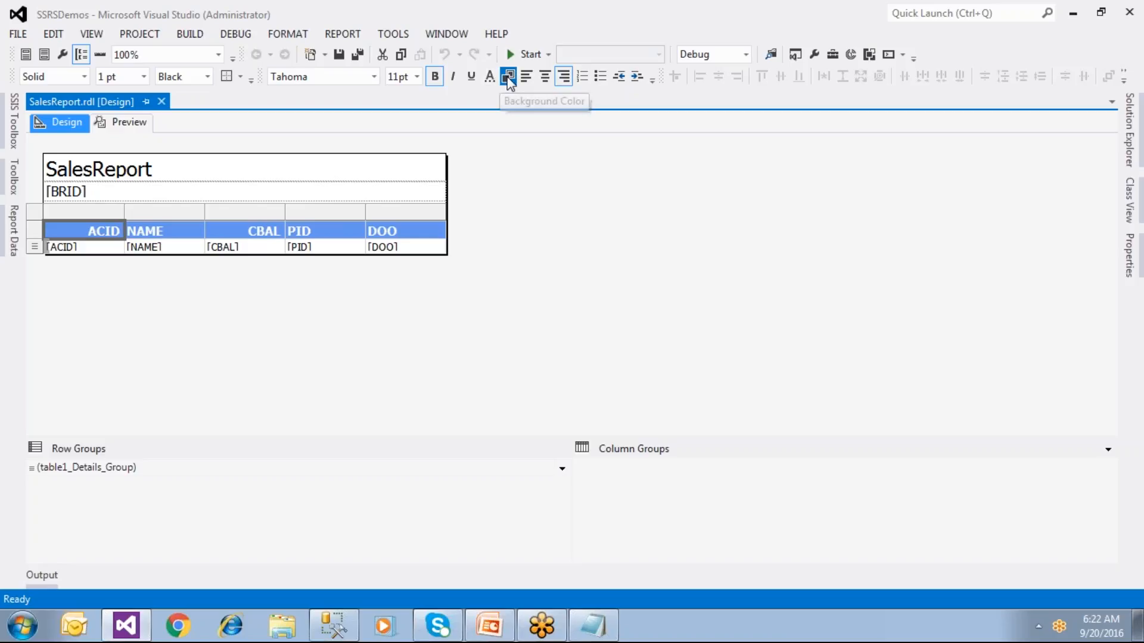
Step: Give the table's entire header row a red background
left_click(508, 77)
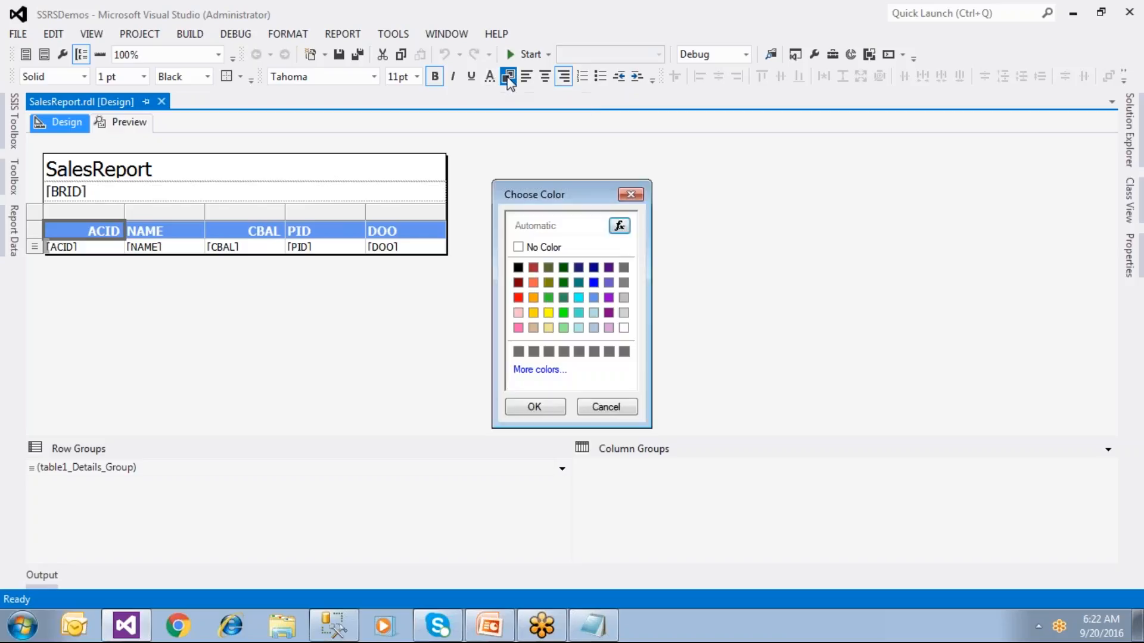
left_click(519, 313)
left_click(524, 405)
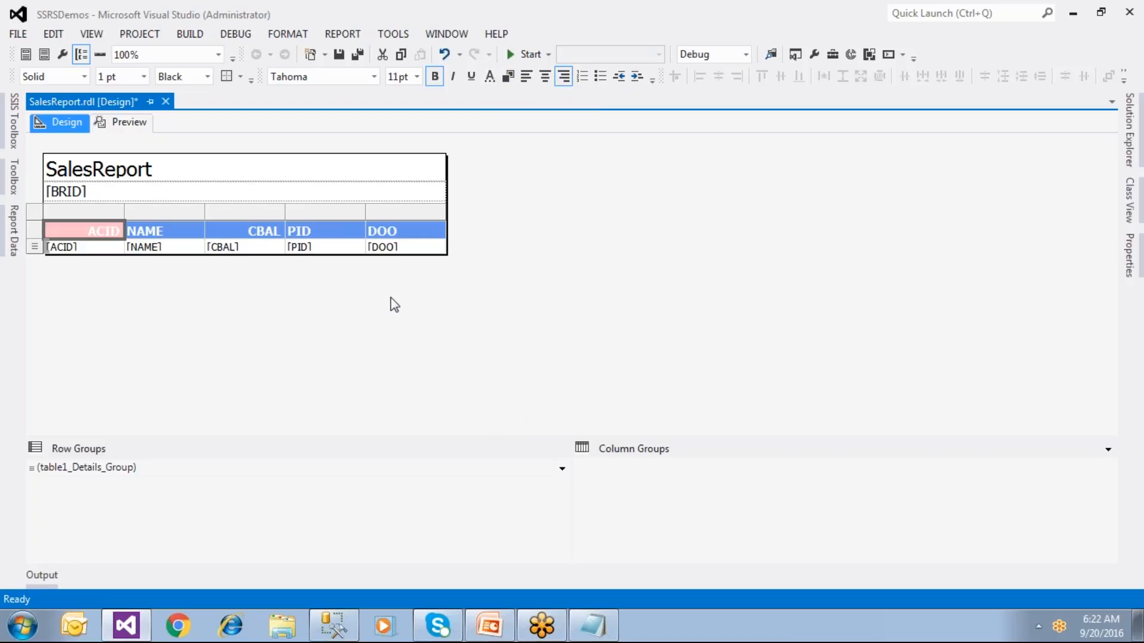
left_click(427, 236)
left_click(37, 229)
left_click(508, 76)
left_click(519, 297)
left_click(516, 409)
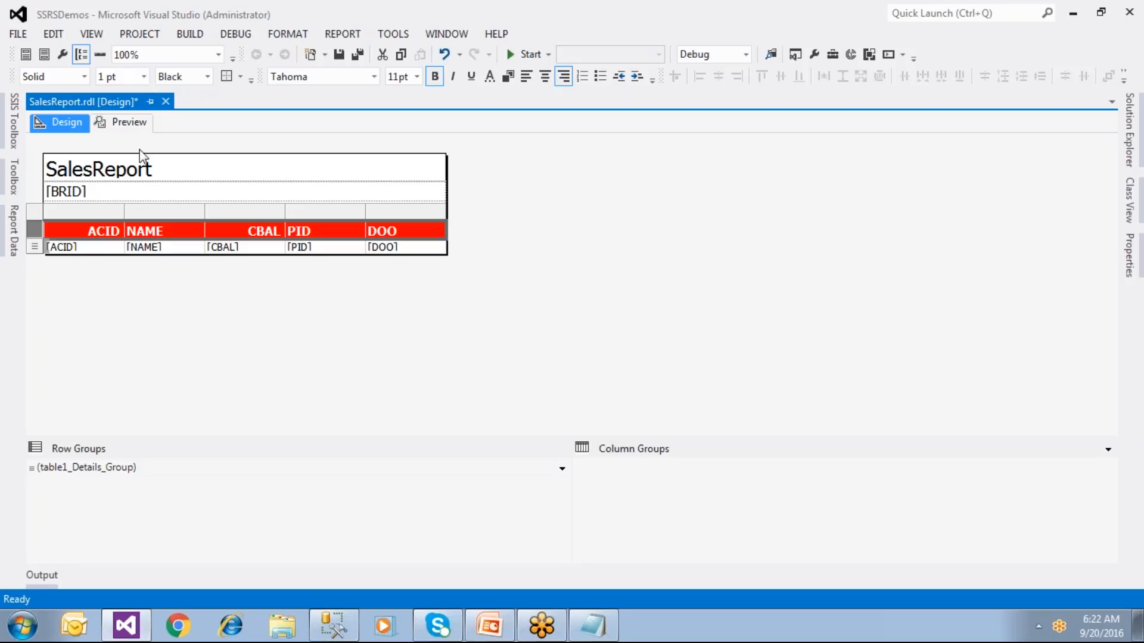
Step: Centre the ACID, DOO, PID and CBAL columns
left_click(101, 201)
left_click(106, 198)
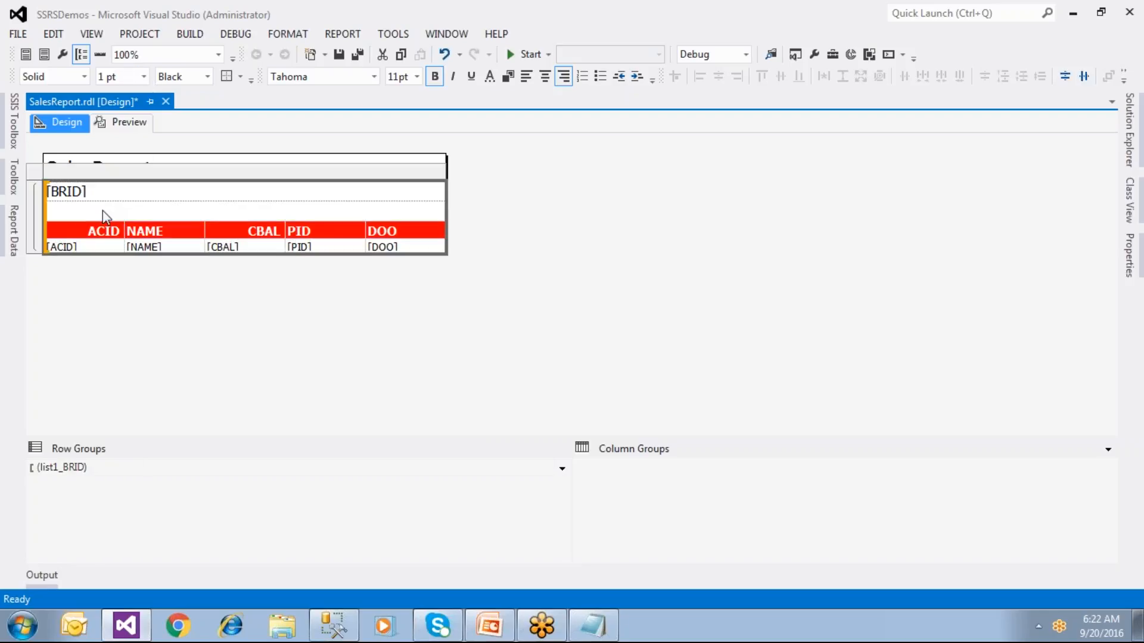
left_click(101, 213)
left_click(101, 213)
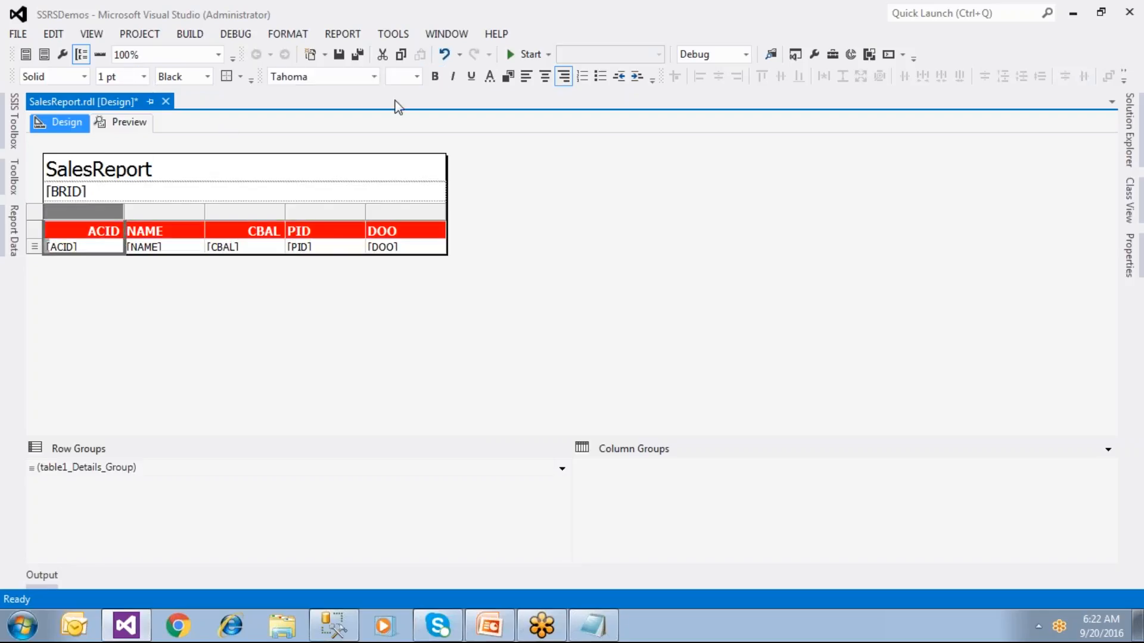
left_click(542, 77)
left_click(379, 211)
left_click(540, 80)
left_click(345, 212)
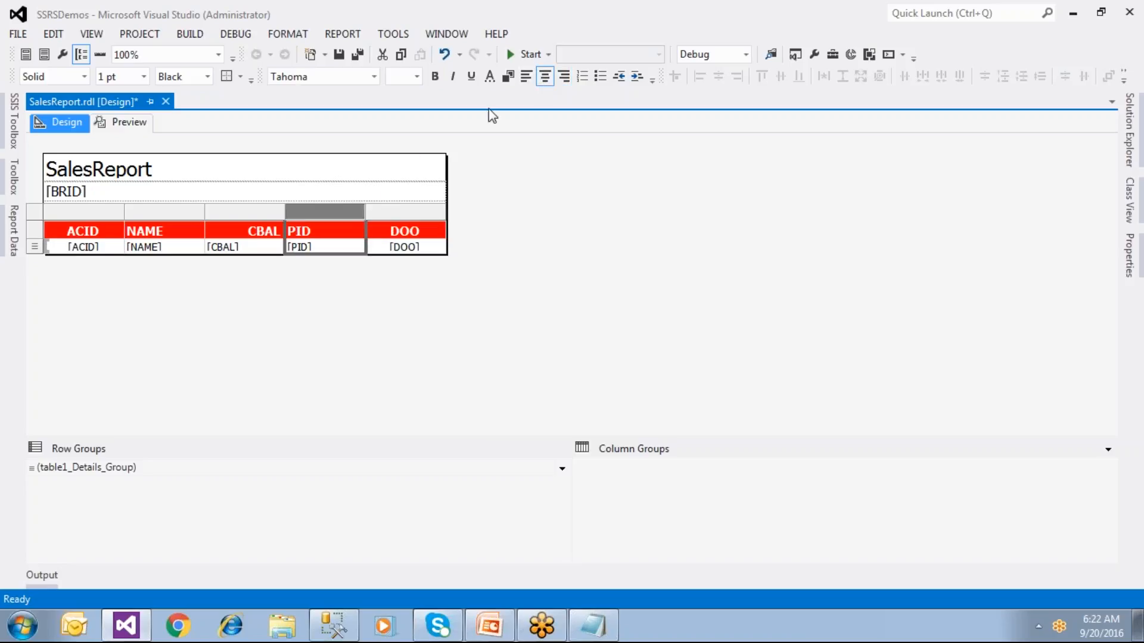
left_click(543, 82)
left_click(243, 212)
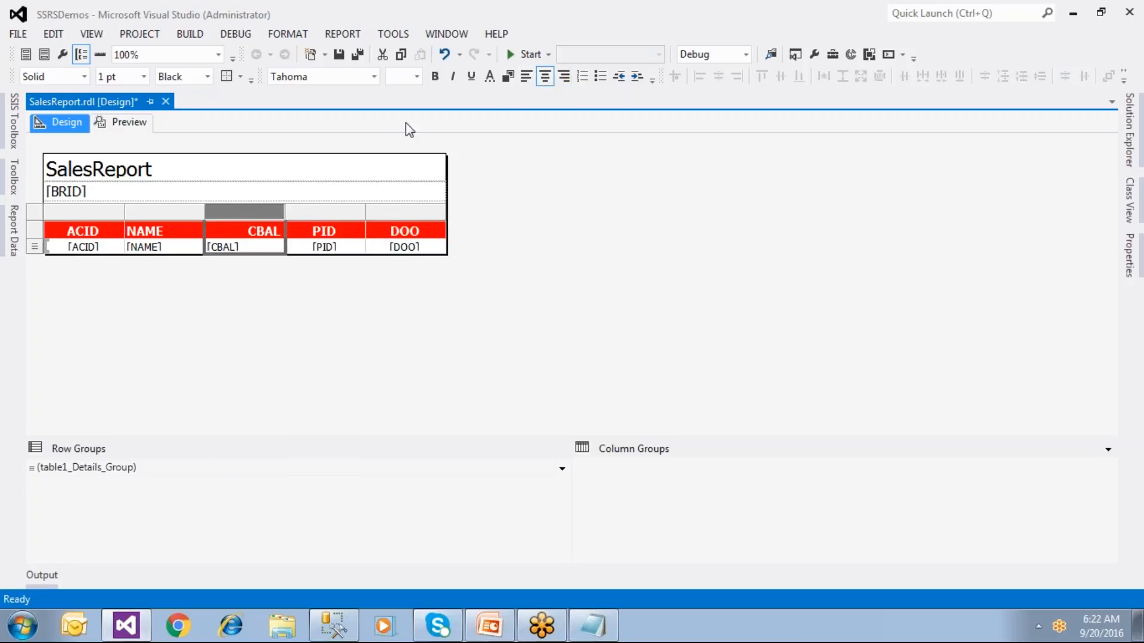
left_click(544, 76)
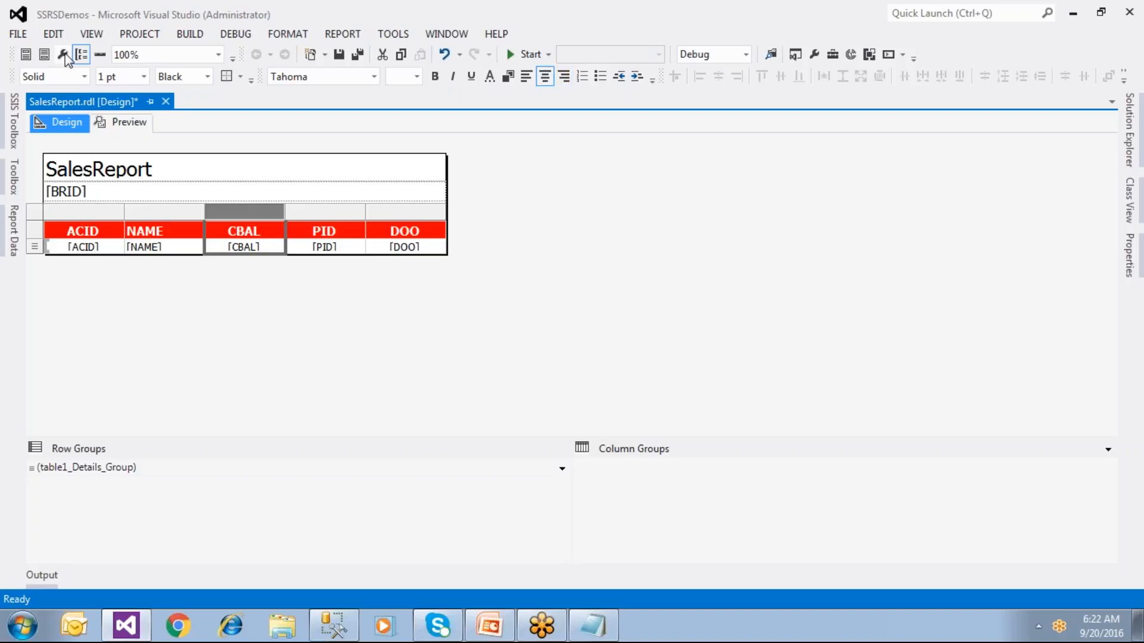
Step: Save the report and widen the NAME column
left_click(338, 56)
left_click_drag(204, 214, 245, 216)
left_click(274, 304)
left_click(167, 171)
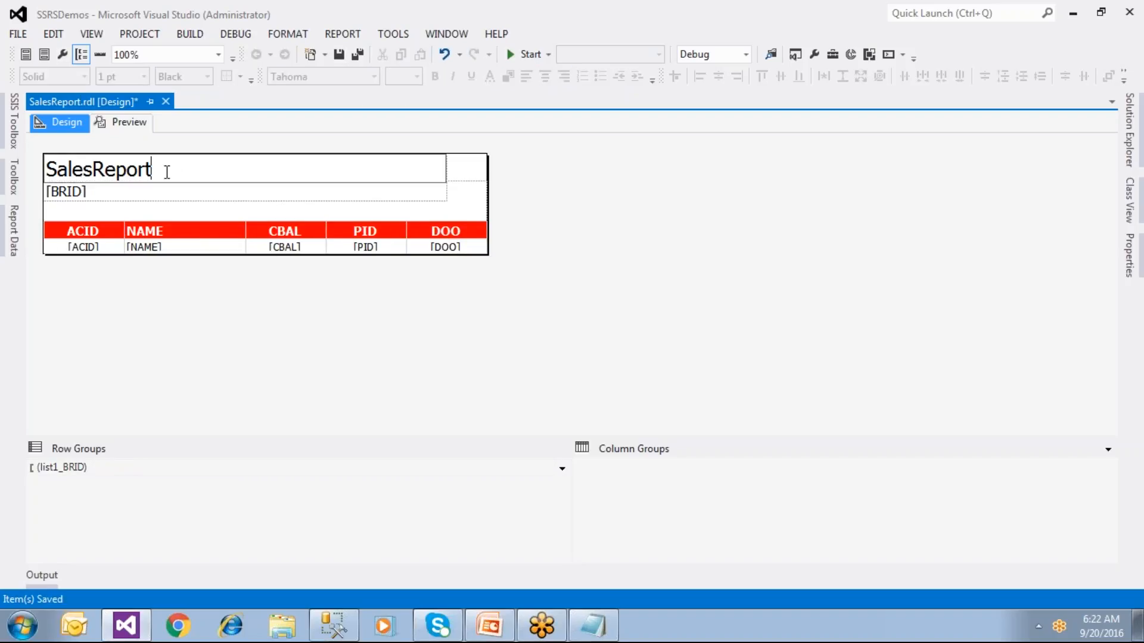
Step: Make the SalesReport title blue, centred and underlined
key("ctrl+a")
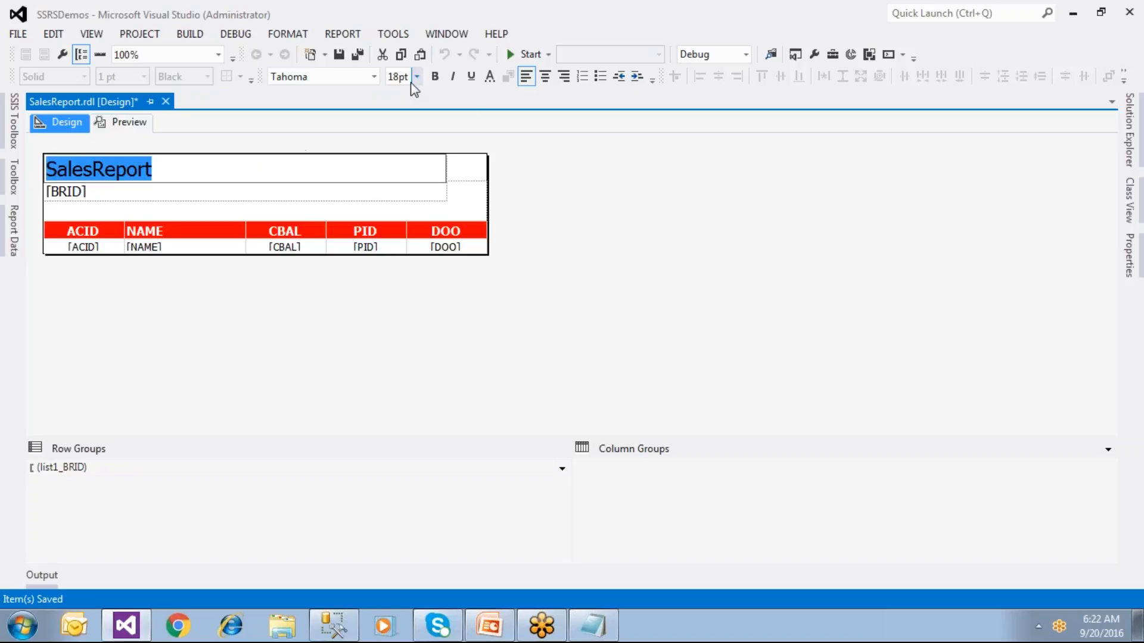
left_click(490, 77)
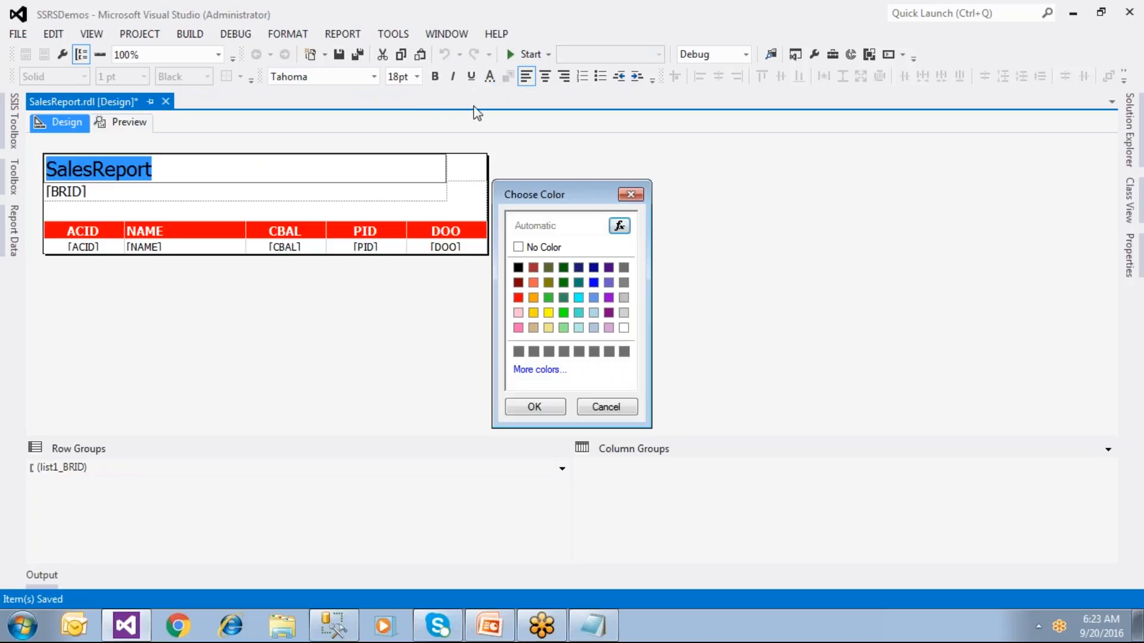
left_click(593, 282)
left_click(524, 406)
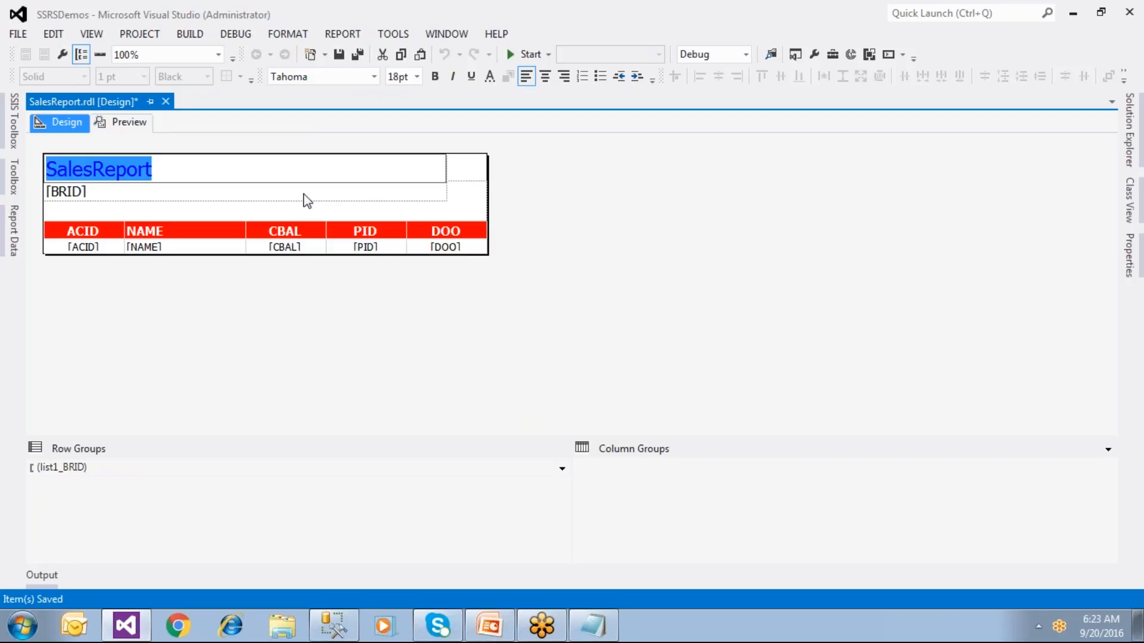
left_click(543, 78)
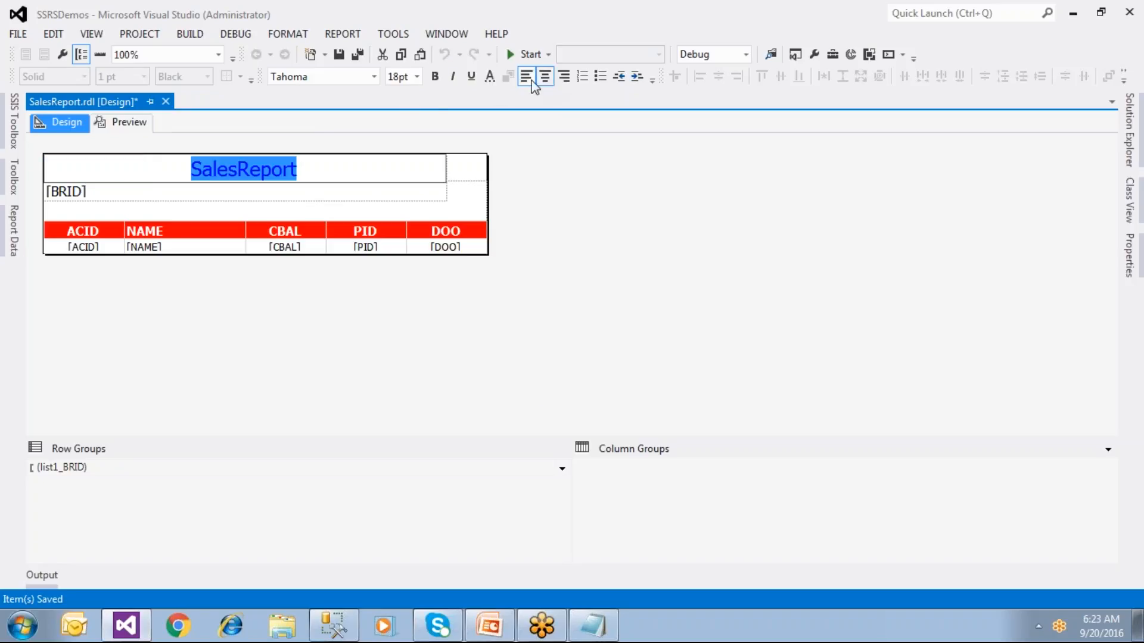
left_click(472, 77)
Step: Make the [BRID] field bold, underlined and purple, then save and preview the report
left_click(112, 197)
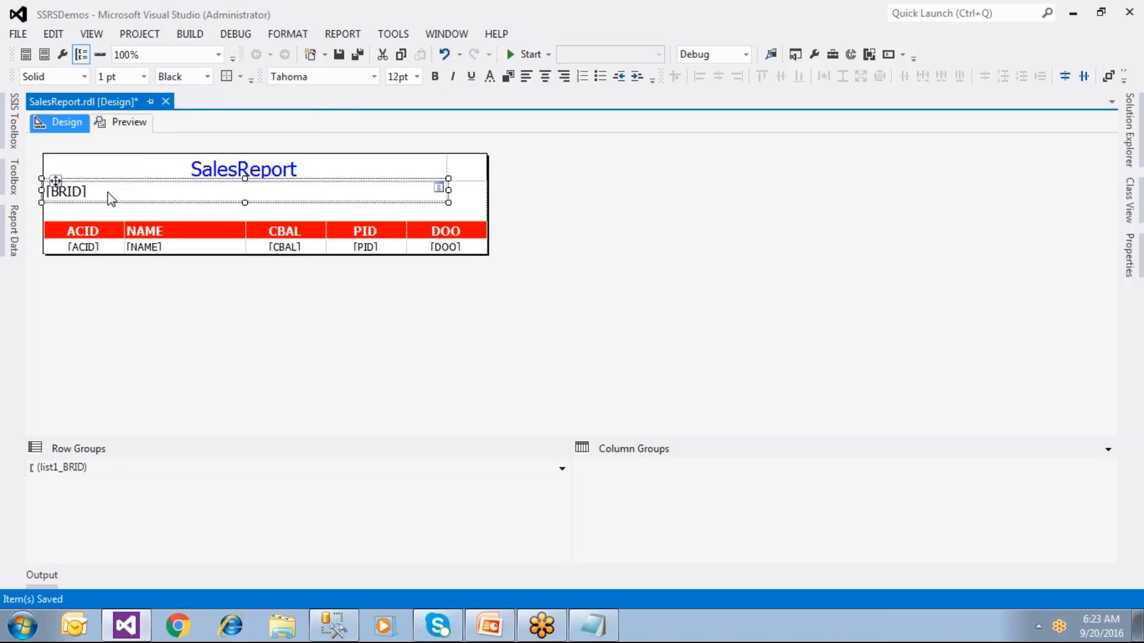
left_click(490, 76)
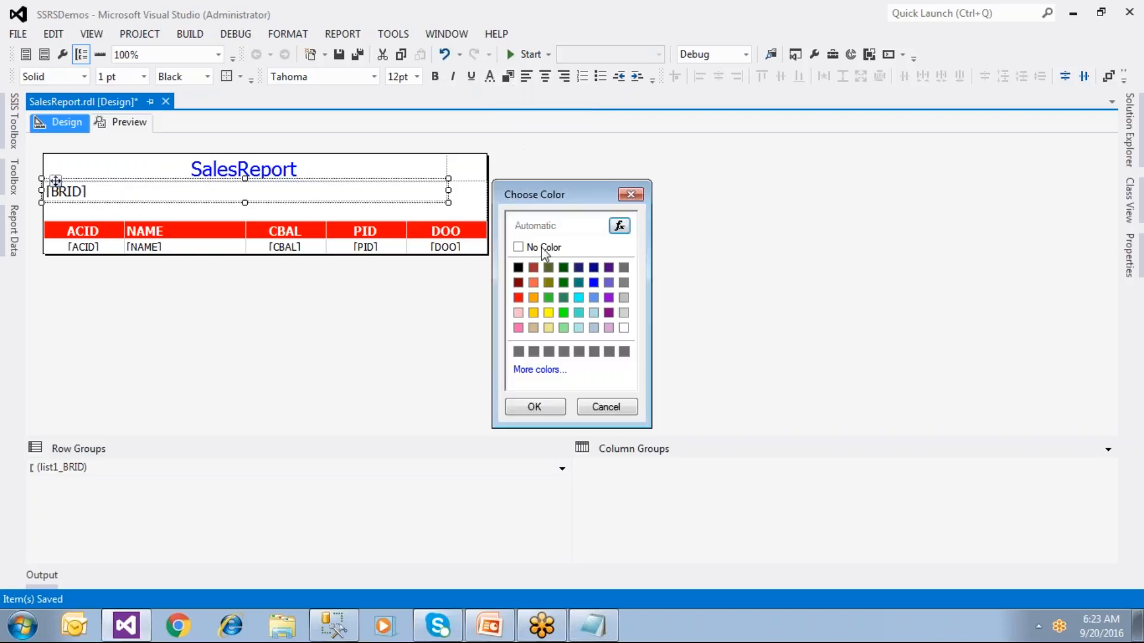
left_click(608, 313)
left_click(549, 410)
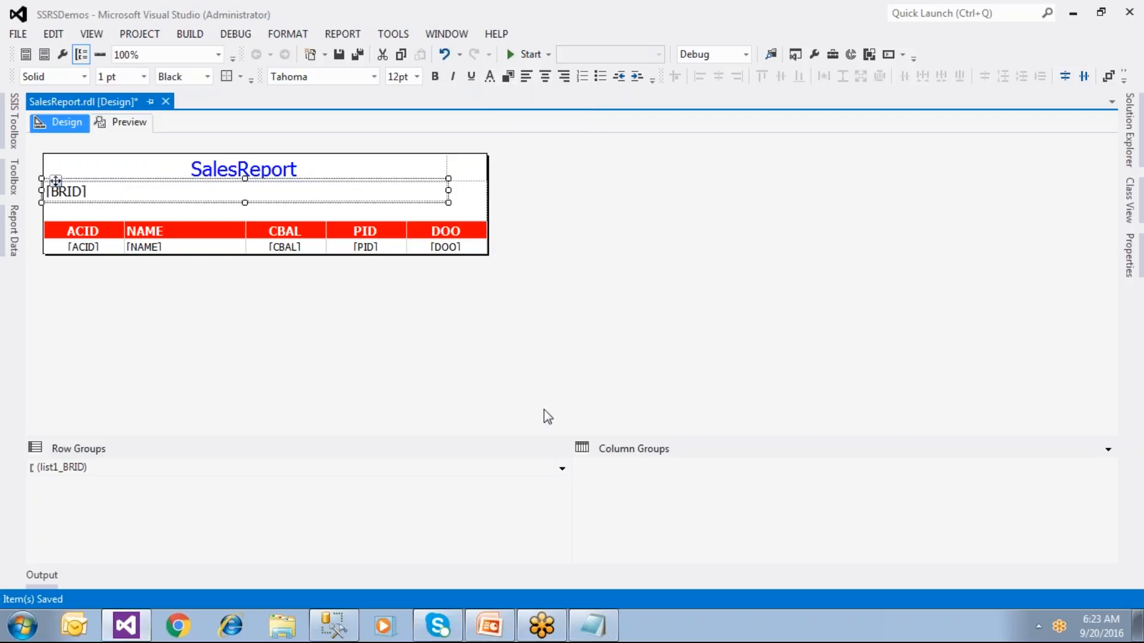
left_click(435, 78)
left_click(471, 76)
left_click(523, 138)
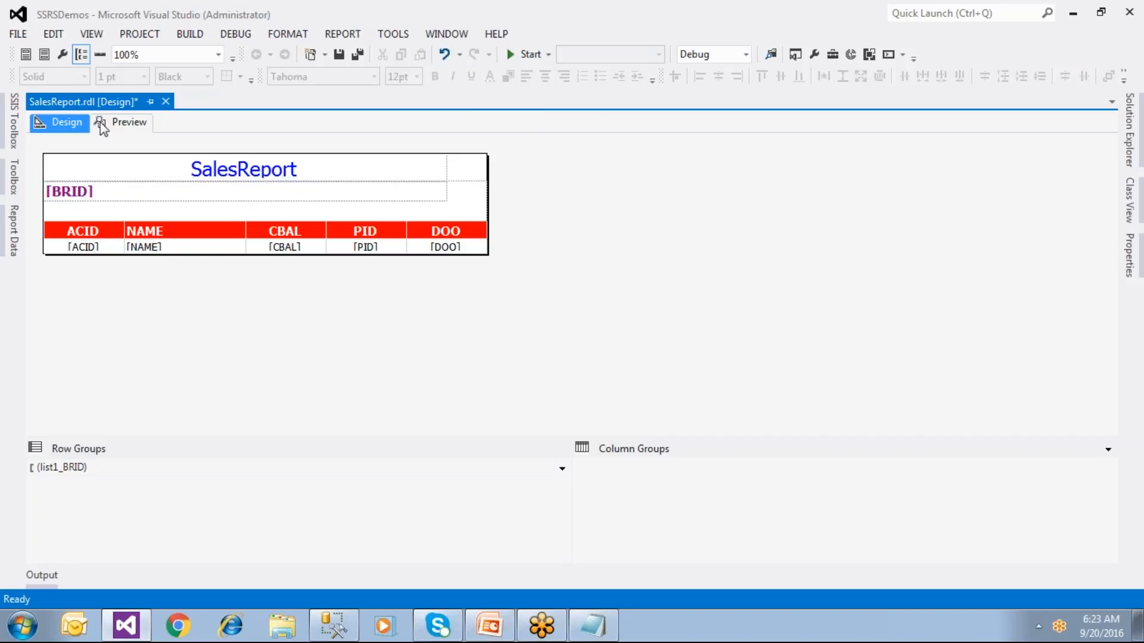
left_click(339, 54)
left_click(130, 123)
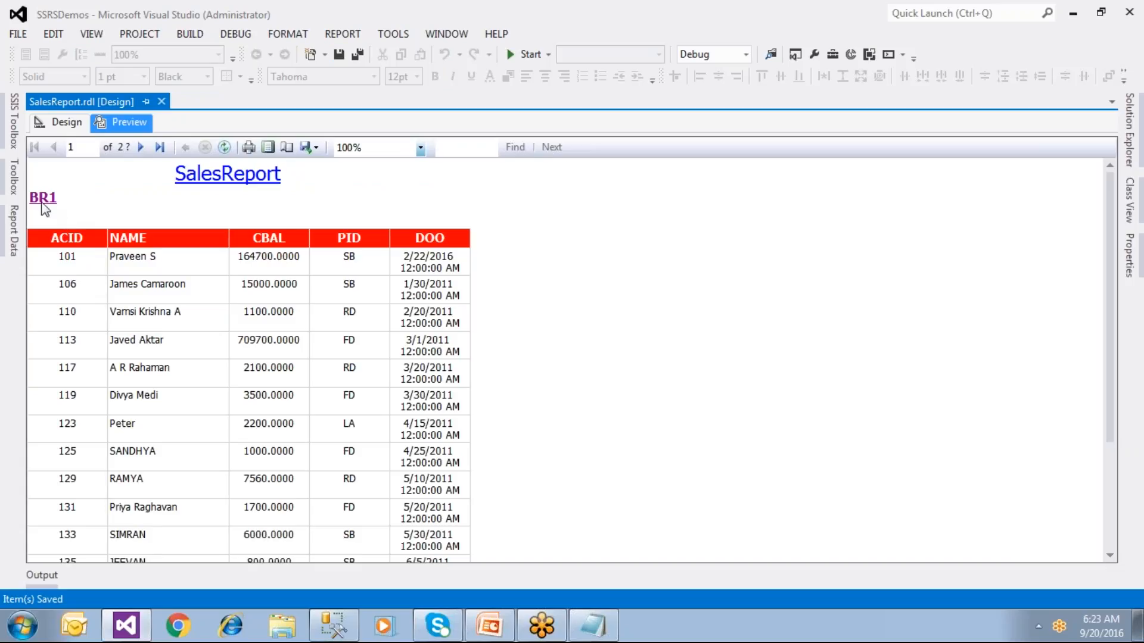
Step: Page through the preview from BR1 to BR9, then return to Design view
left_click(142, 148)
left_click(142, 148)
left_click(142, 148)
left_click(141, 149)
left_click(141, 149)
left_click(142, 149)
left_click(142, 149)
left_click(142, 148)
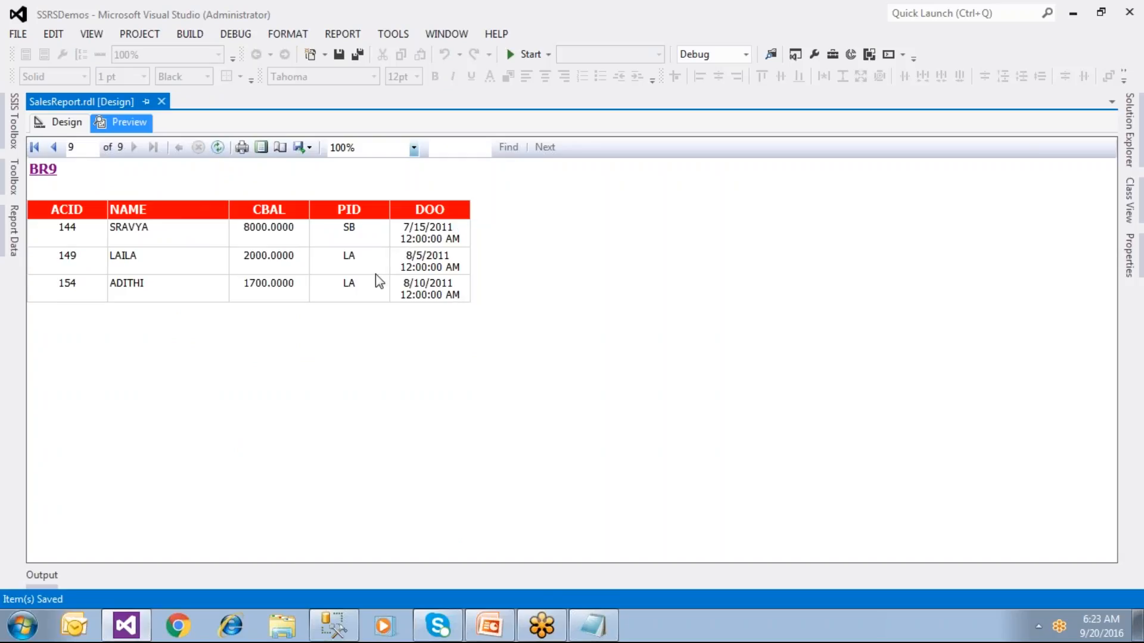
left_click(64, 124)
left_click(433, 233)
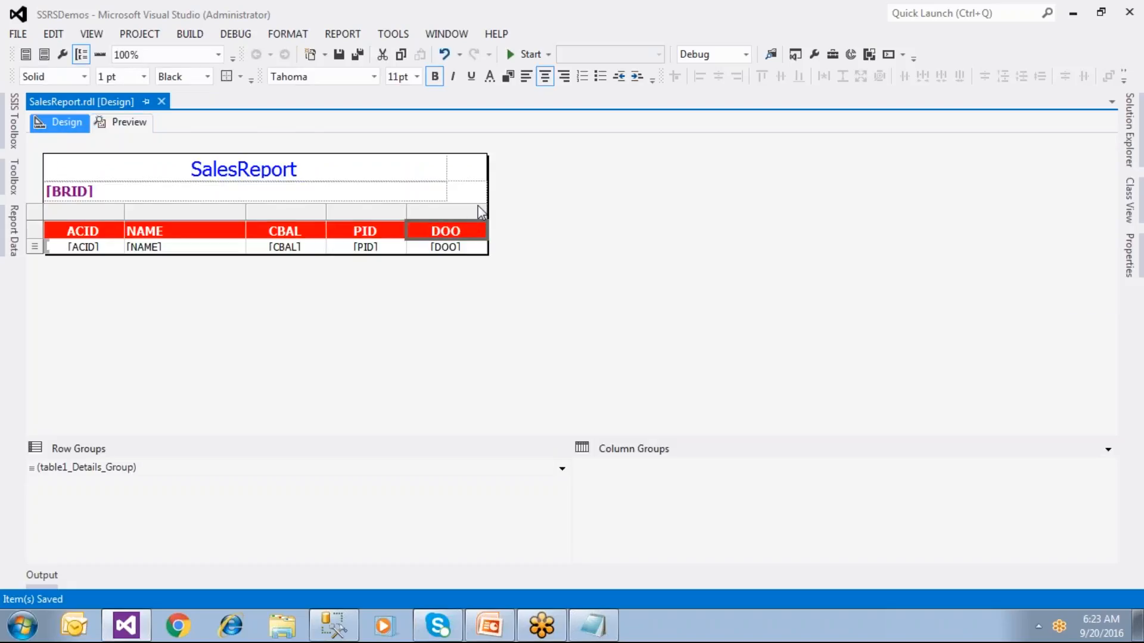
Step: Widen the outer list, format [DOO] dates as Jan 31, 2000, then save and preview
left_click_drag(488, 204, 527, 214)
left_click(494, 248)
right_click(493, 248)
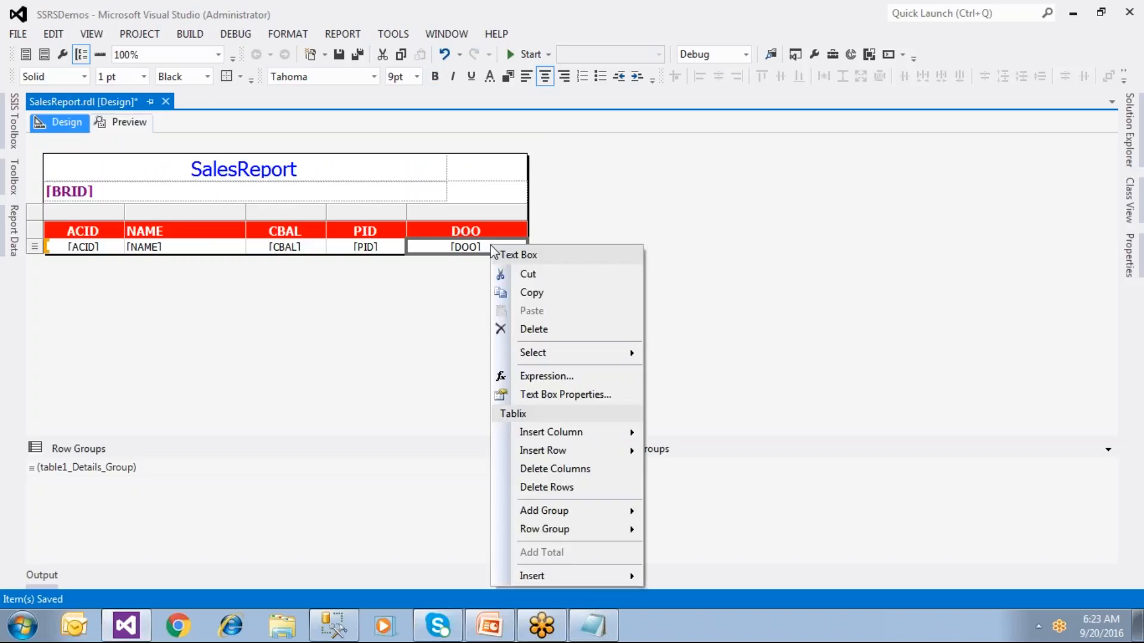
left_click(504, 394)
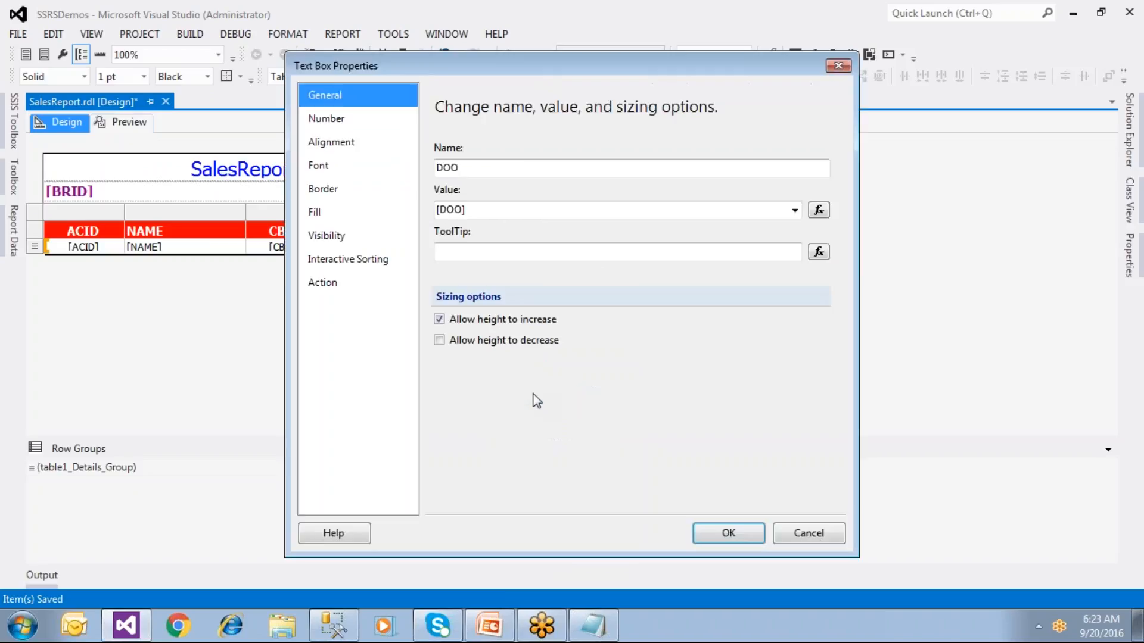
left_click(341, 123)
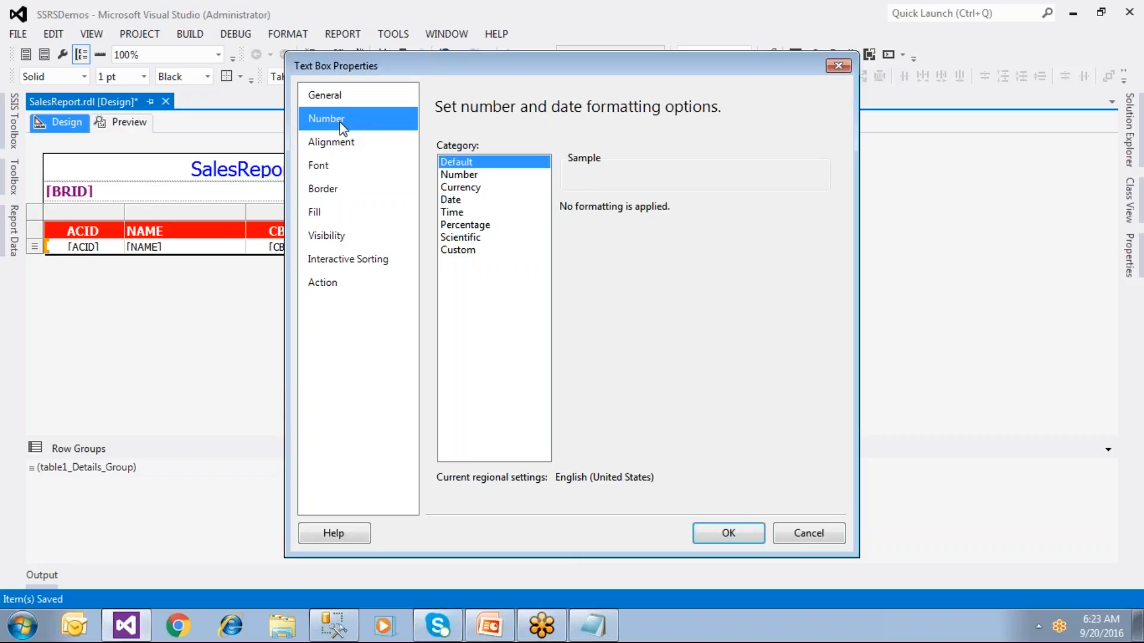
left_click(411, 196)
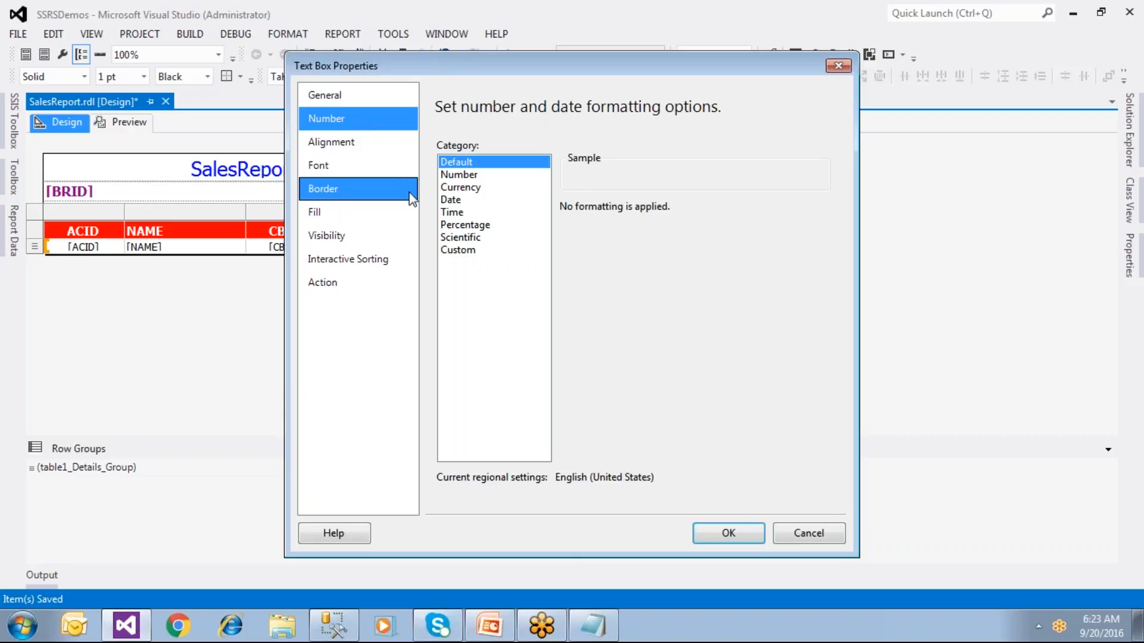
left_click(453, 200)
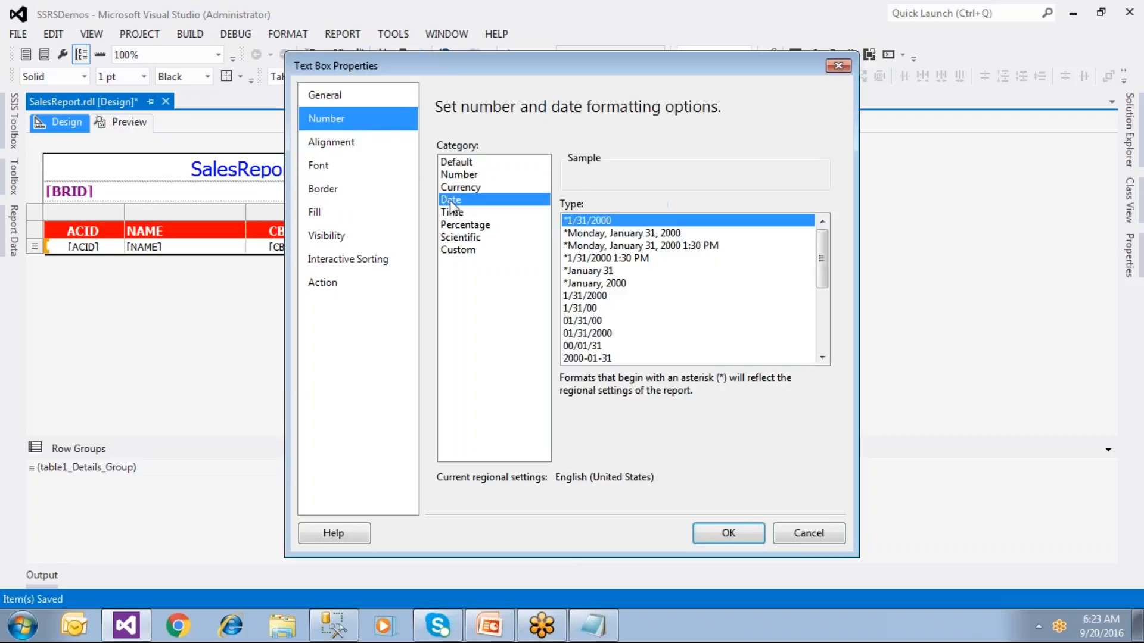
left_click(822, 358)
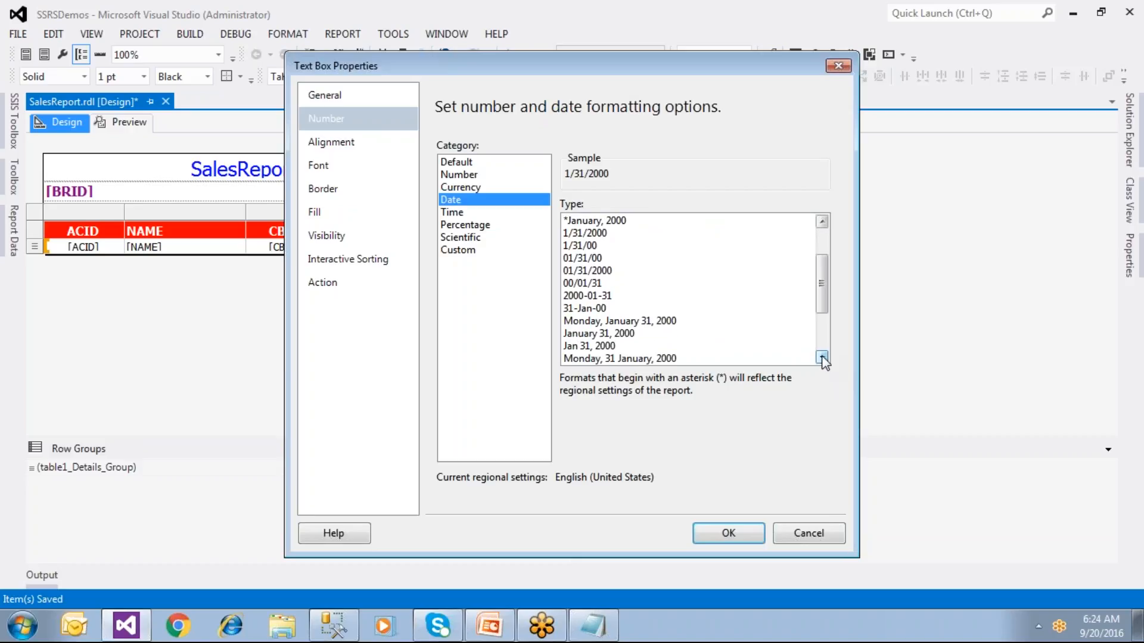
left_click(609, 350)
left_click(724, 534)
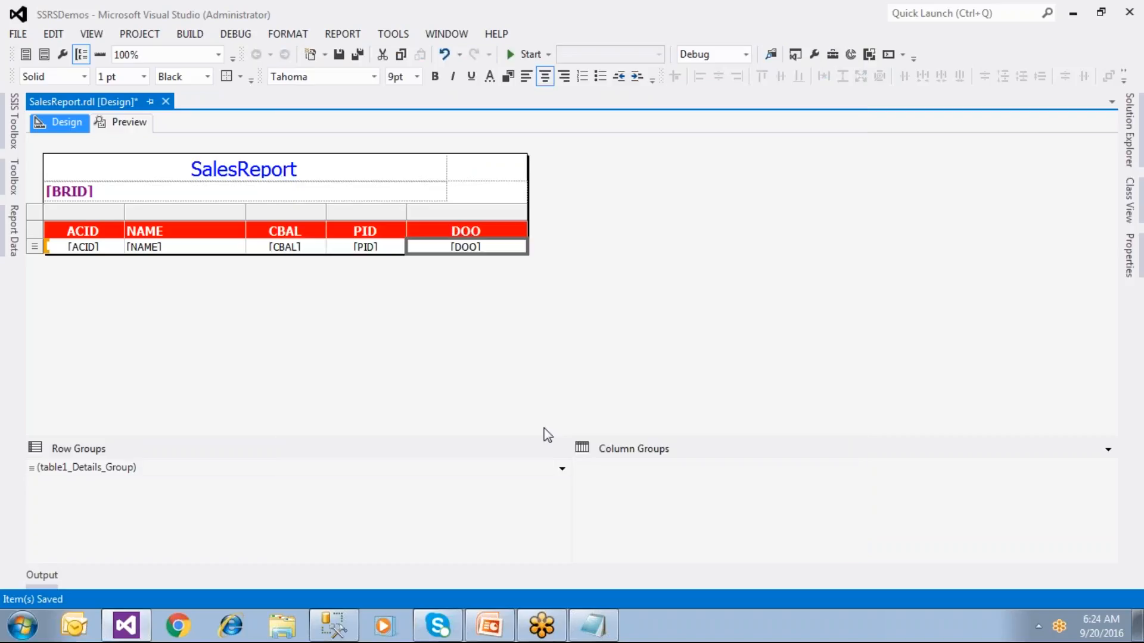
left_click(339, 54)
left_click(138, 123)
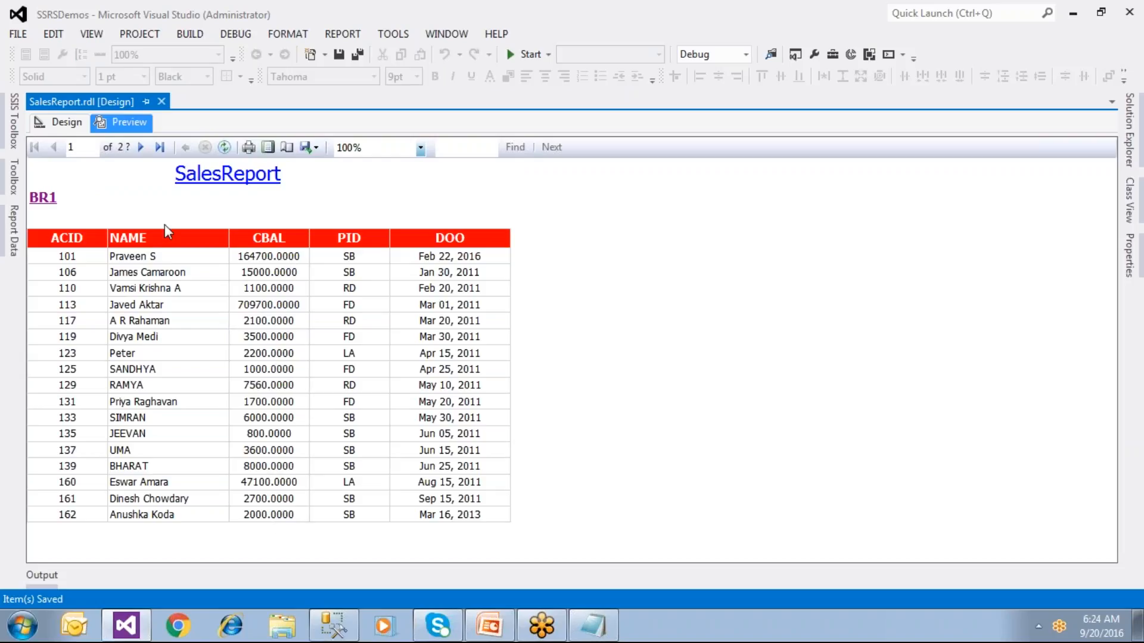
Step: Return to Design view and select the CBAL column and its [CBAL] data cell
left_click(67, 122)
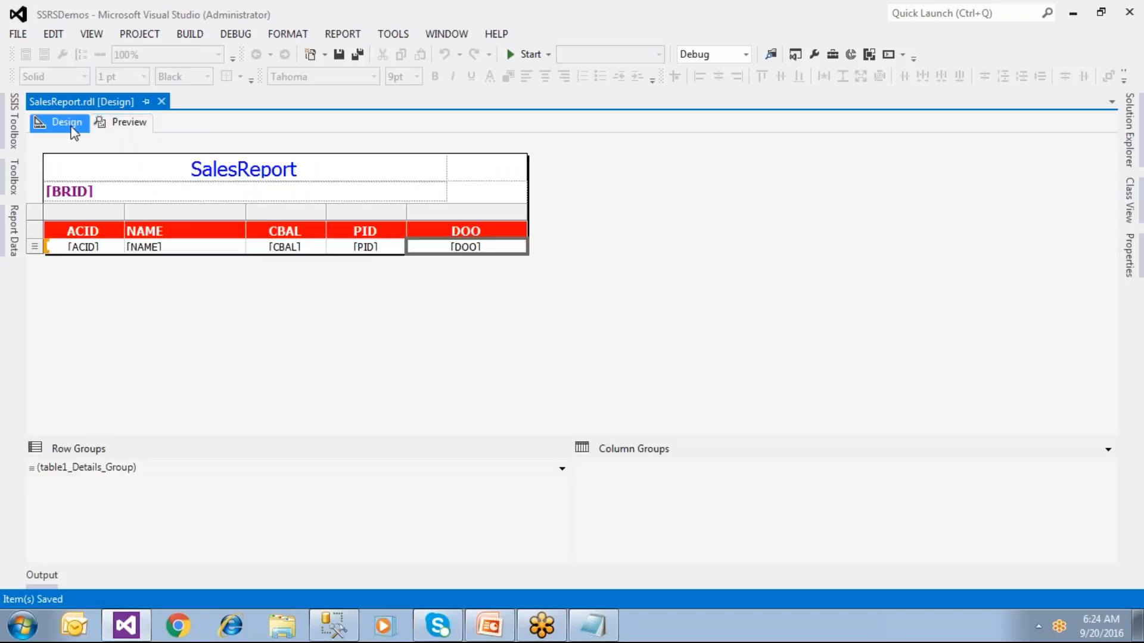
left_click(304, 230)
left_click(303, 211)
left_click(304, 249)
Step: Set the [CBAL] text box's number format to Currency with 2 decimal places
right_click(308, 256)
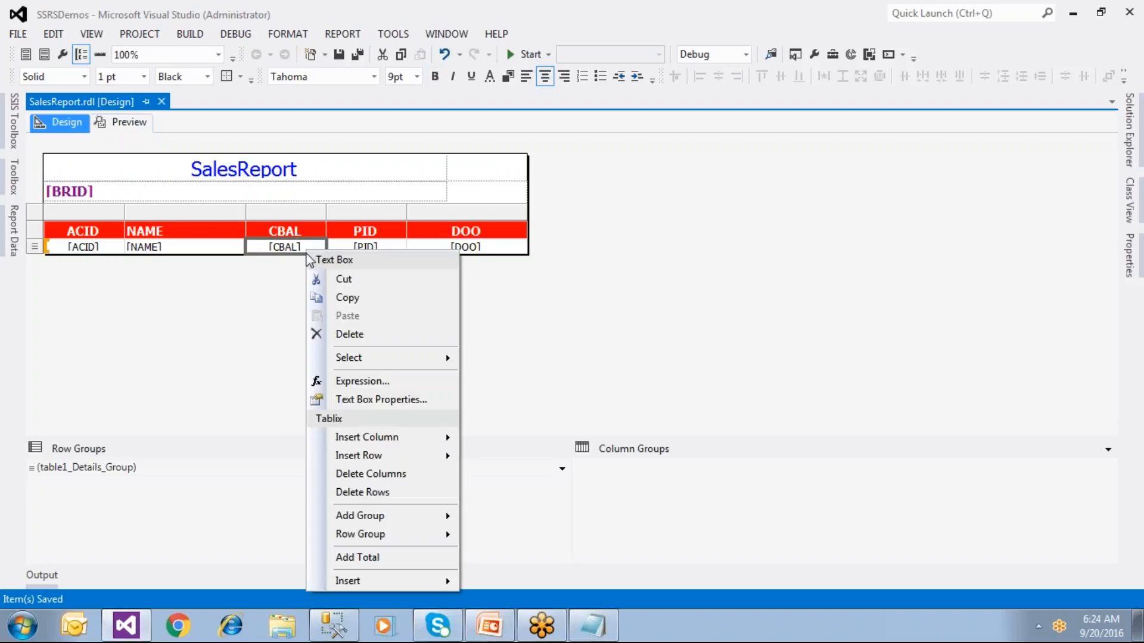
left_click(361, 399)
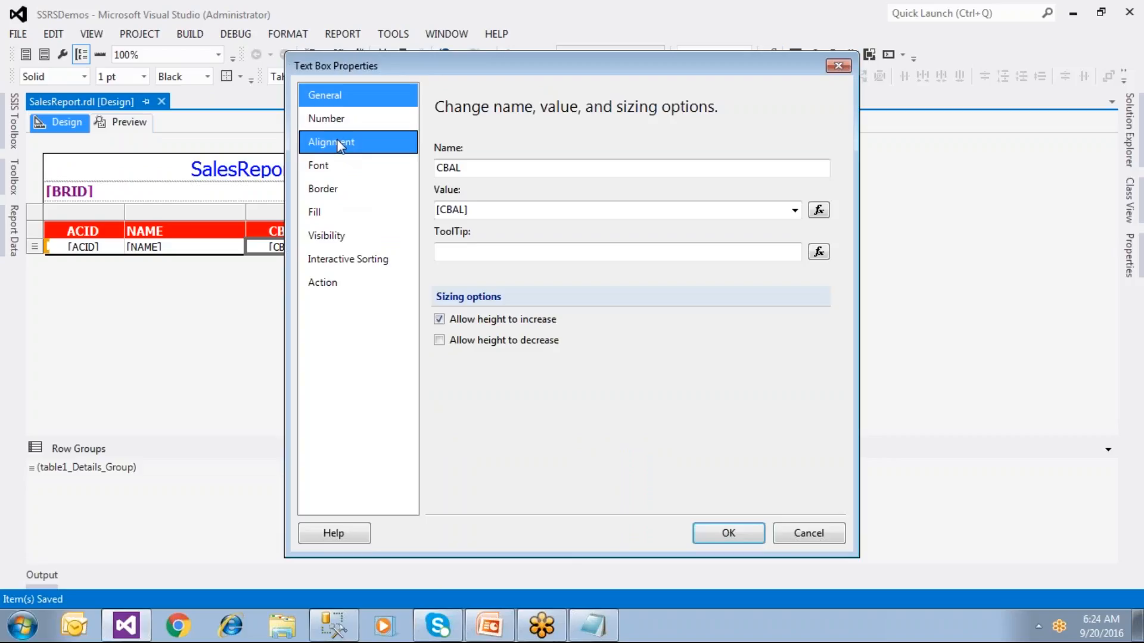
left_click(337, 122)
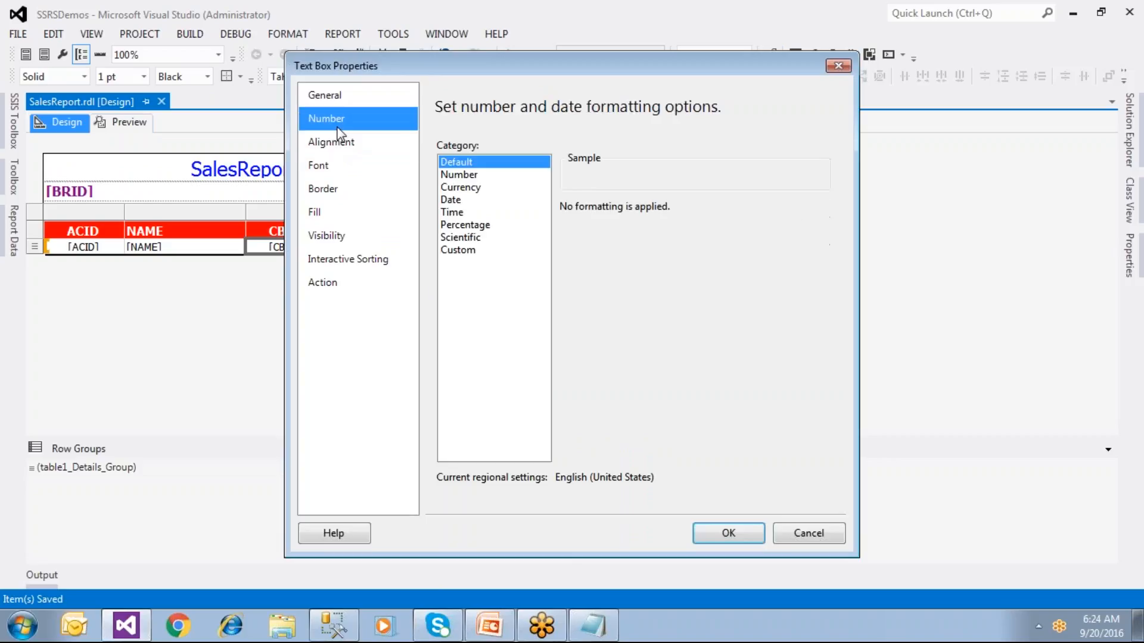
left_click(454, 188)
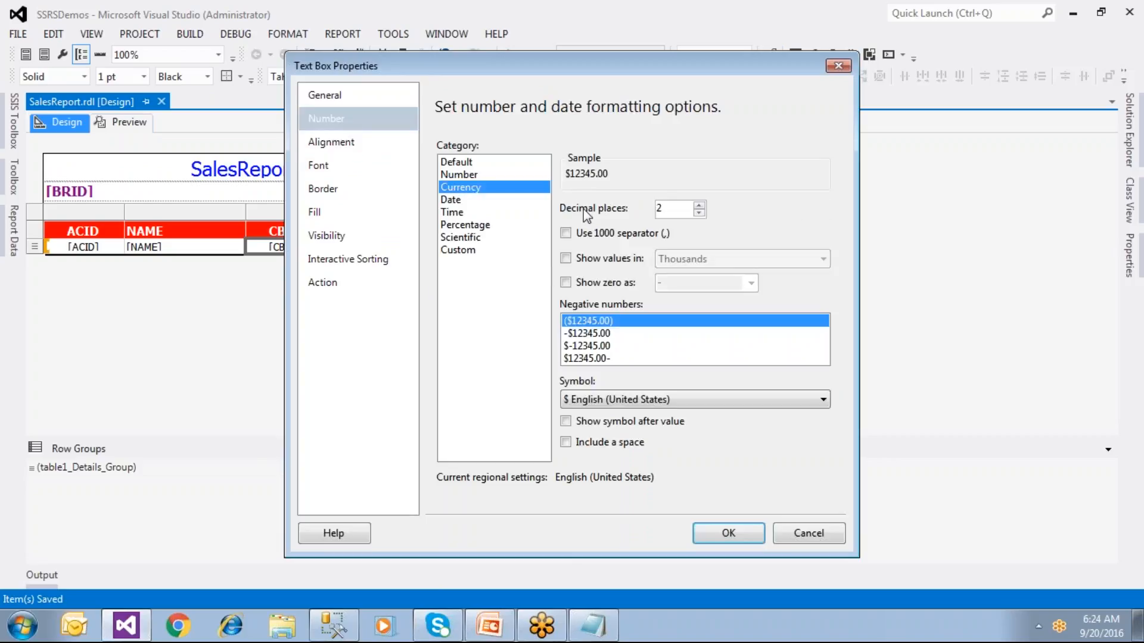
left_click(700, 212)
left_click(700, 212)
left_click(700, 212)
left_click(699, 213)
left_click(699, 206)
left_click(699, 206)
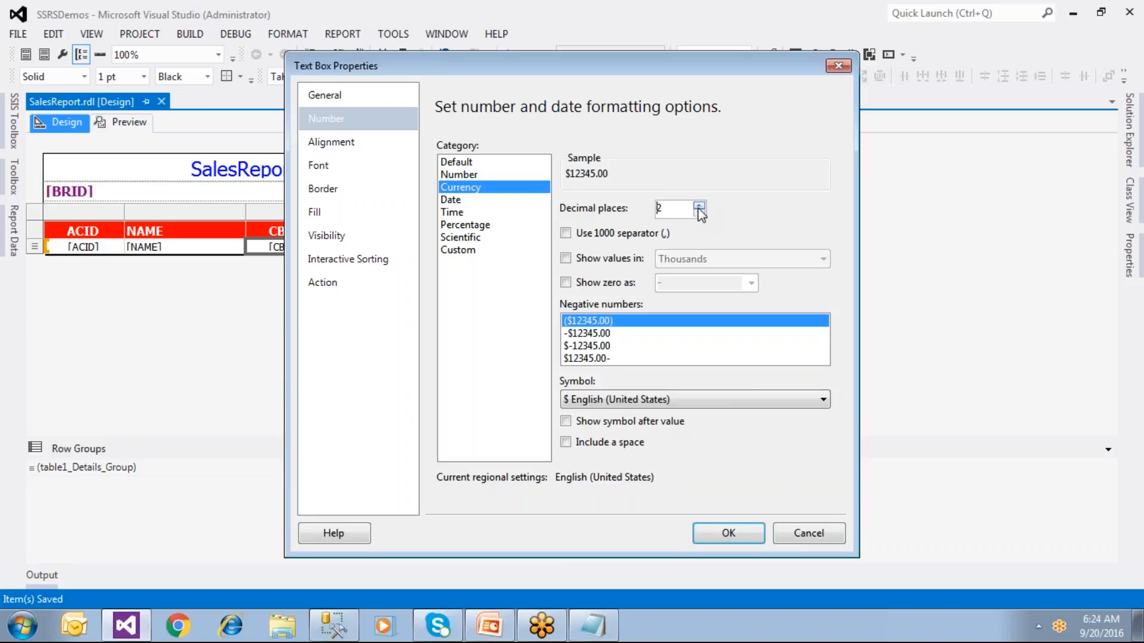
left_click(633, 406)
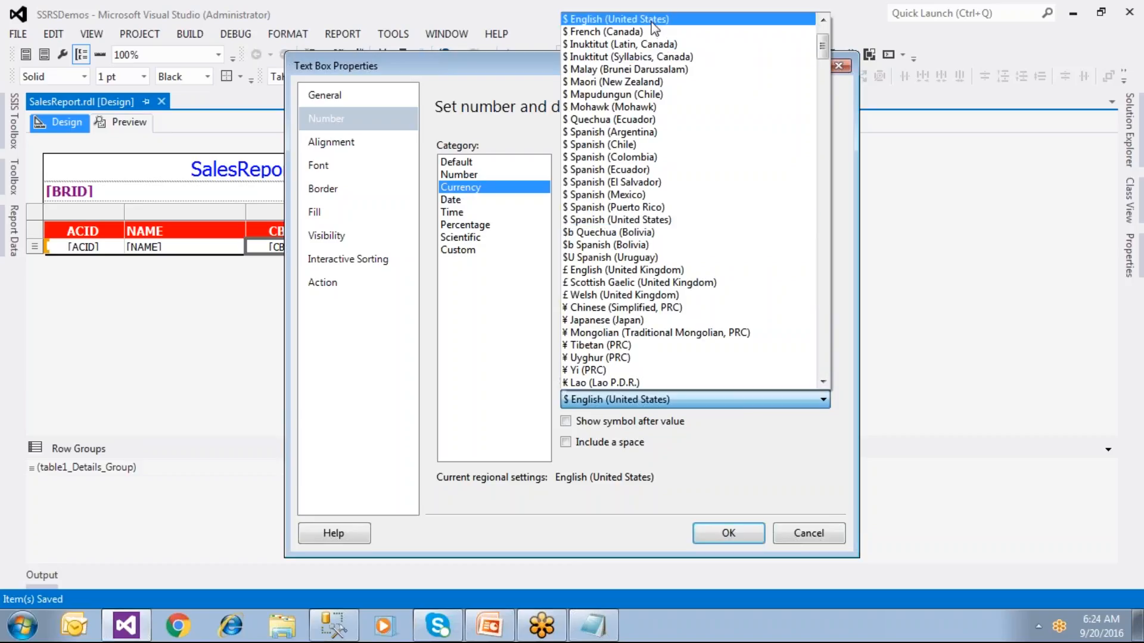
Step: Browse the currency symbol list and keep $ English (United States)
scroll(638, 173, "down", 7)
scroll(629, 225, "down", 3)
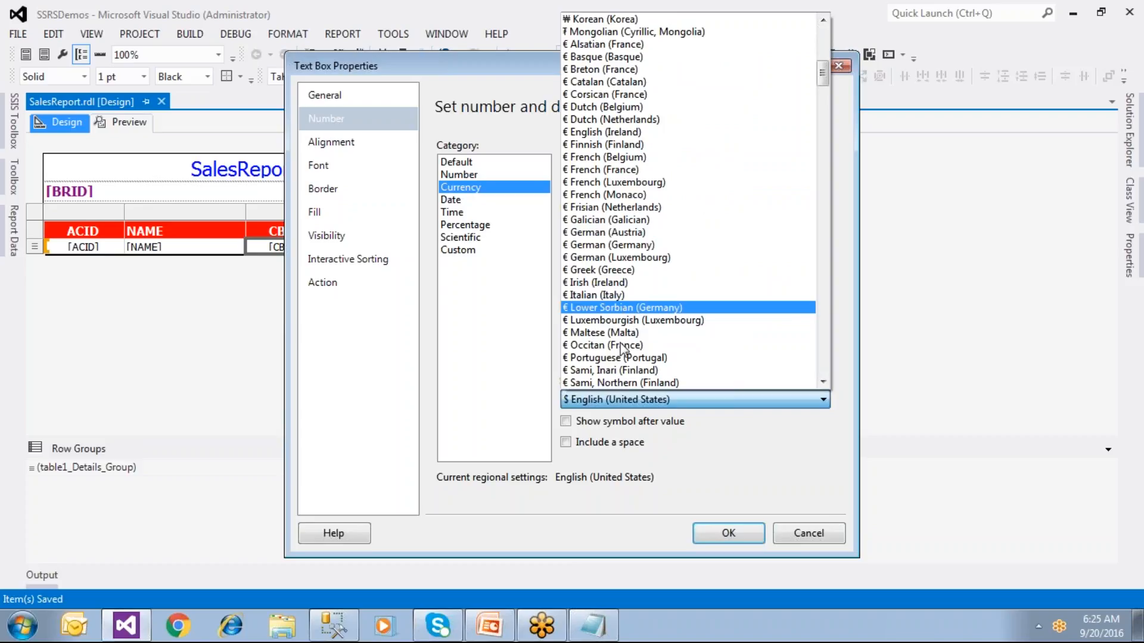
scroll(623, 366, "down", 5)
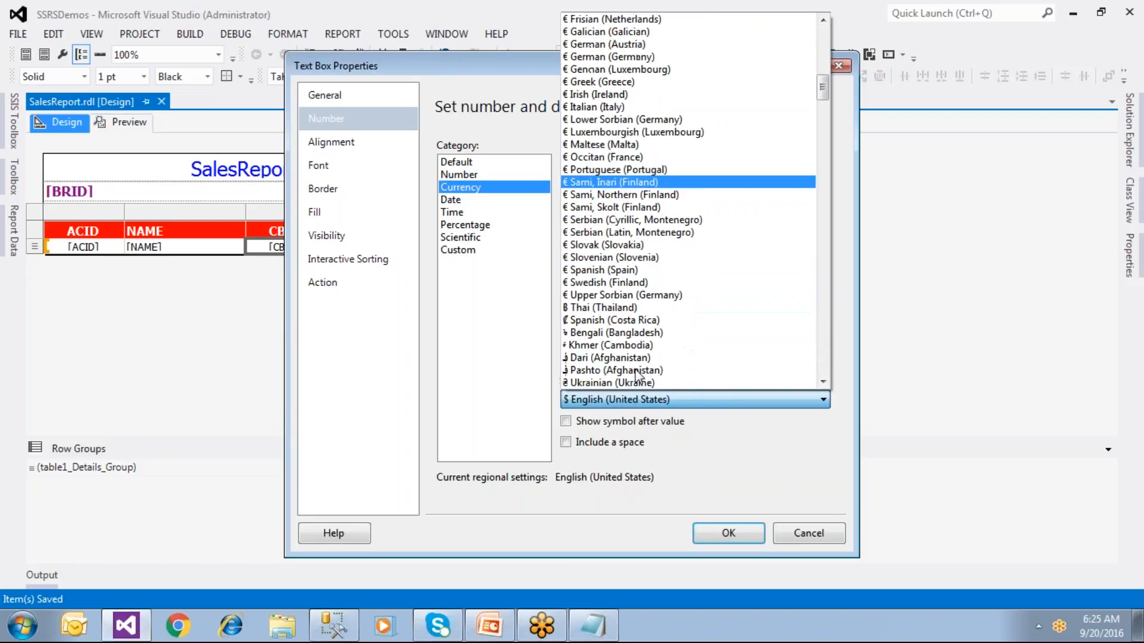
scroll(636, 374, "down", 8)
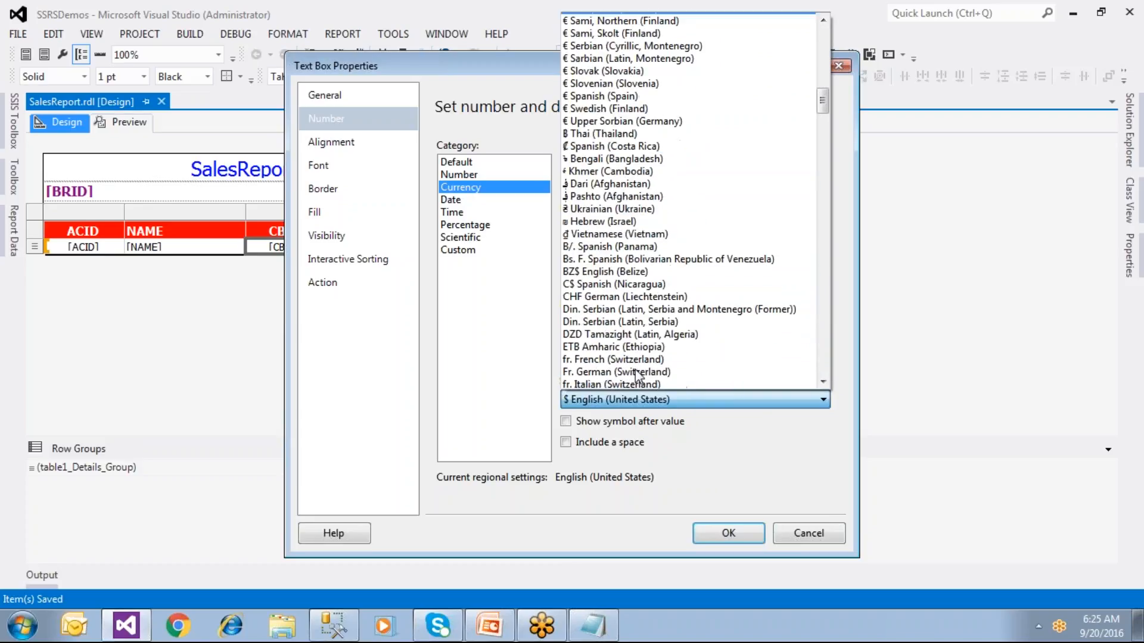
scroll(636, 374, "down", 15)
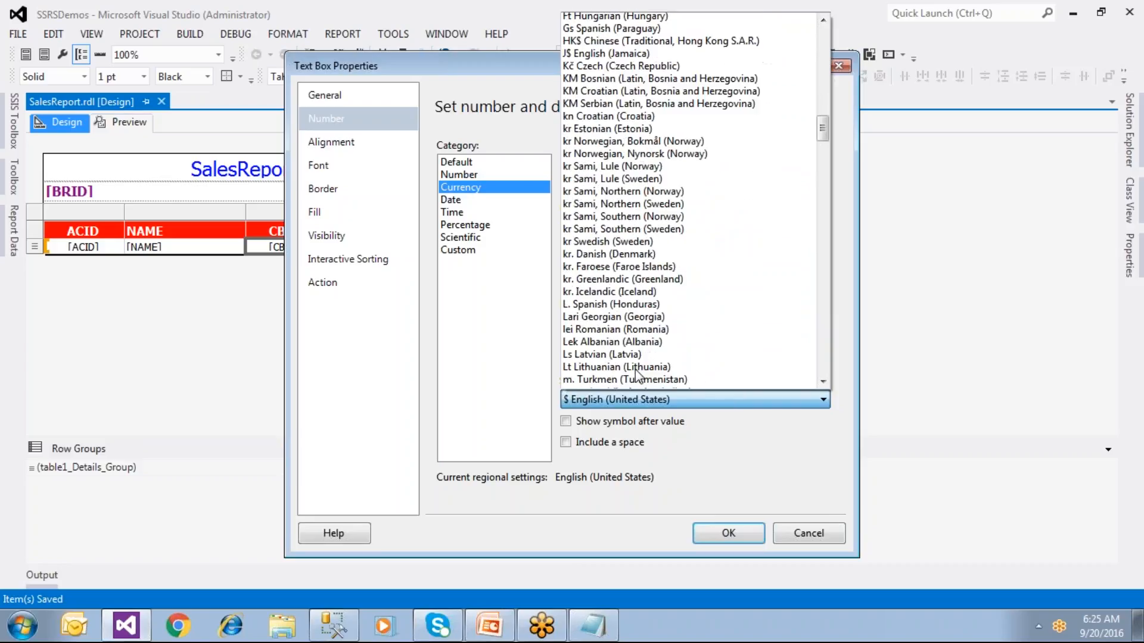
scroll(636, 374, "down", 4)
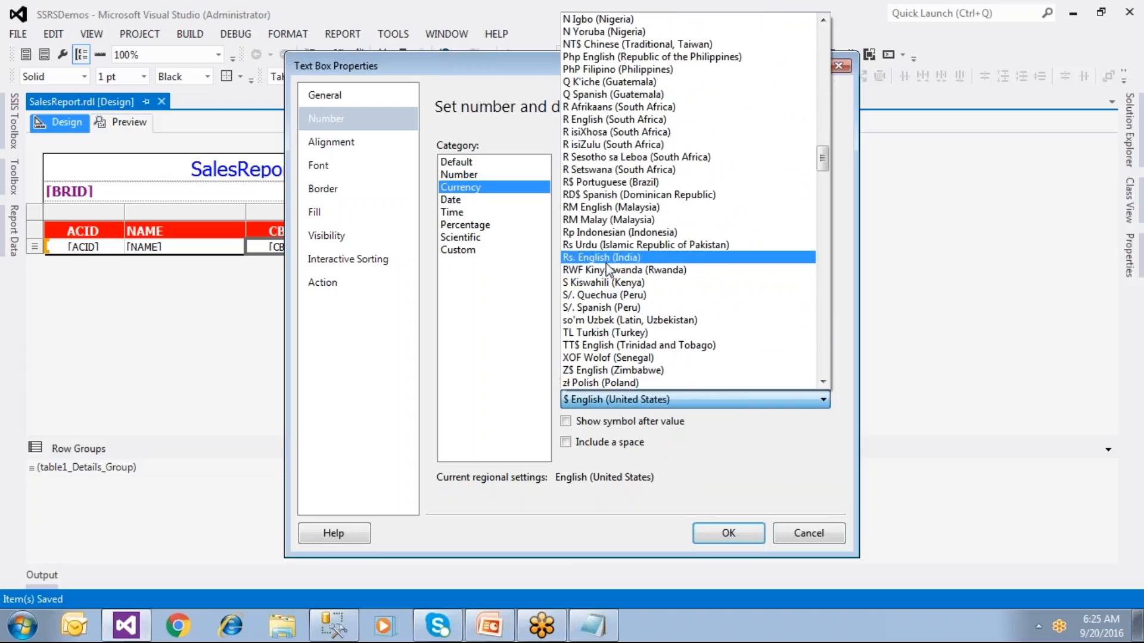
scroll(623, 325, "down", 8)
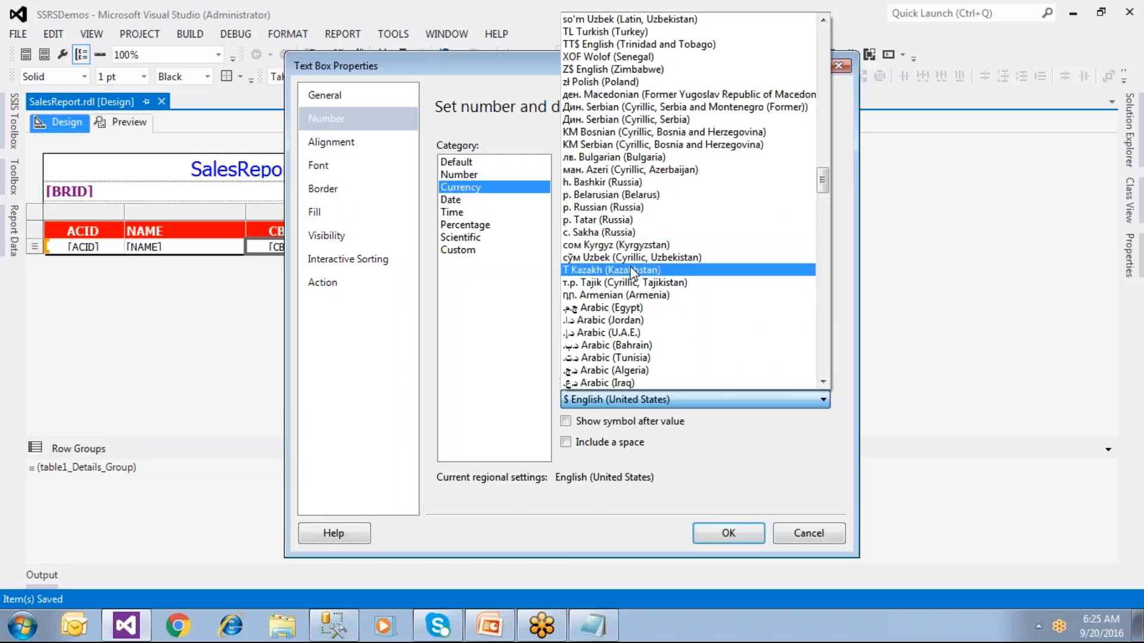
scroll(629, 332, "down", 7)
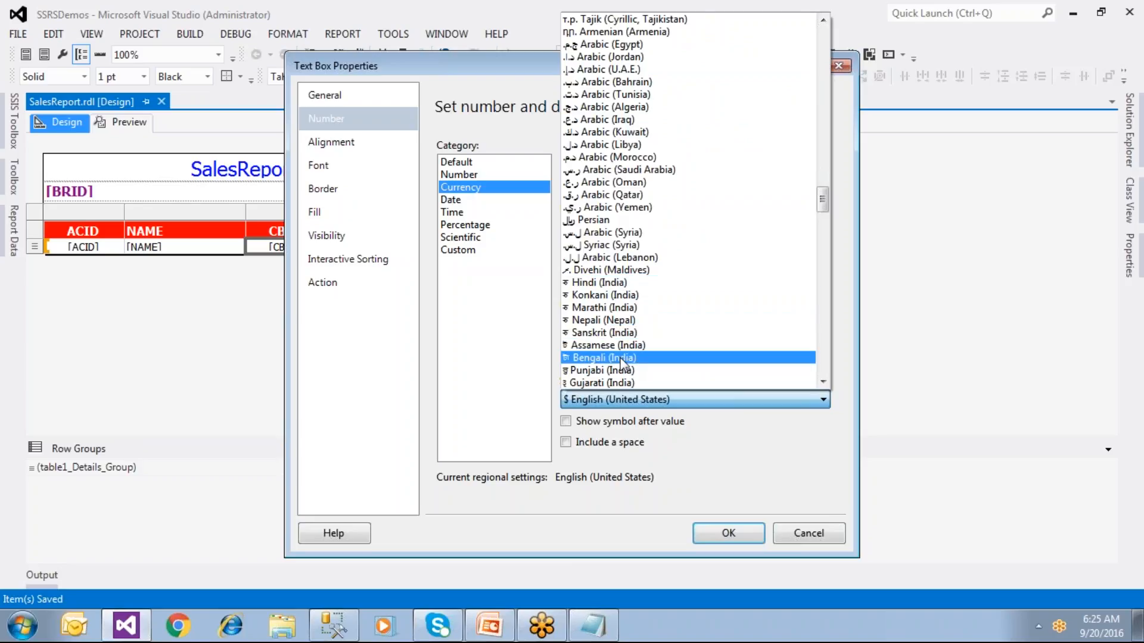
scroll(651, 384, "down", 2)
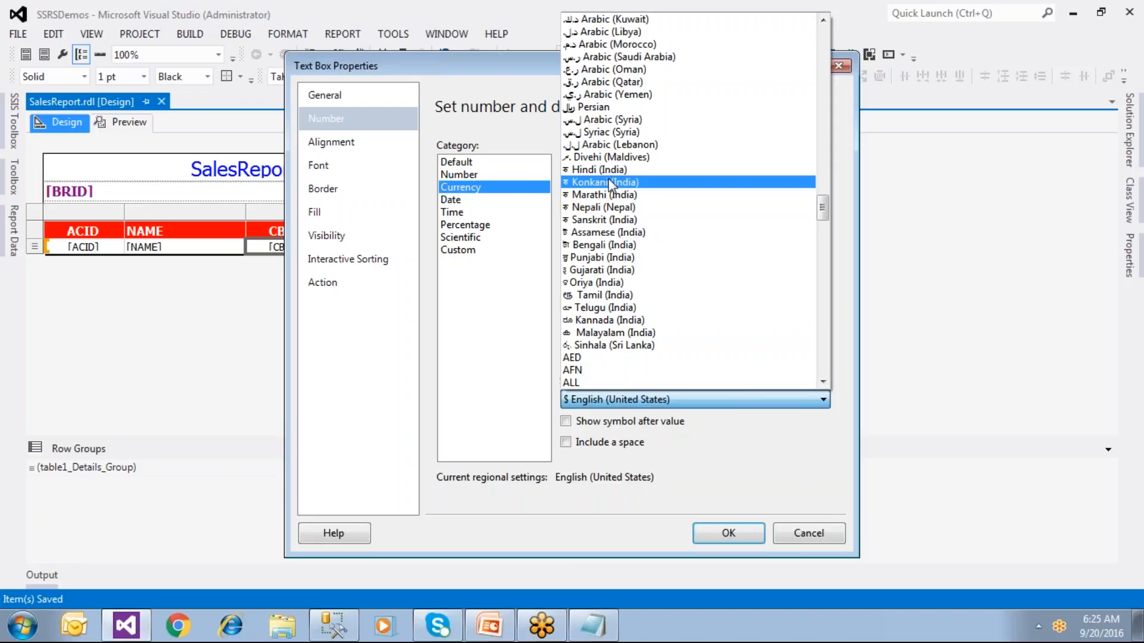
left_click_drag(825, 214, 824, 49)
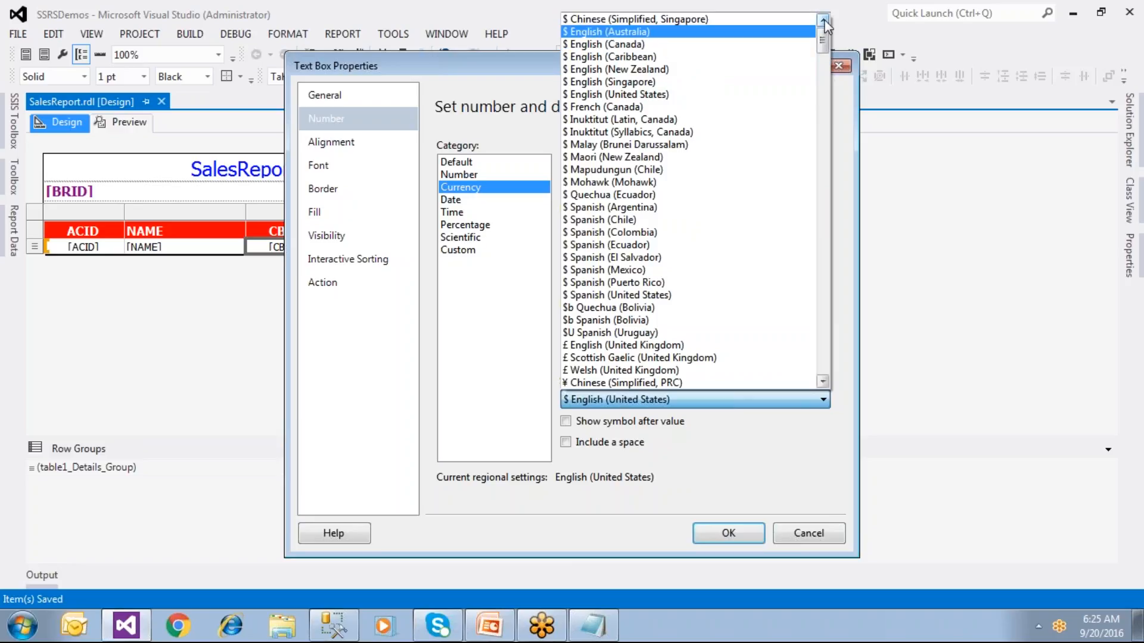
left_click(688, 96)
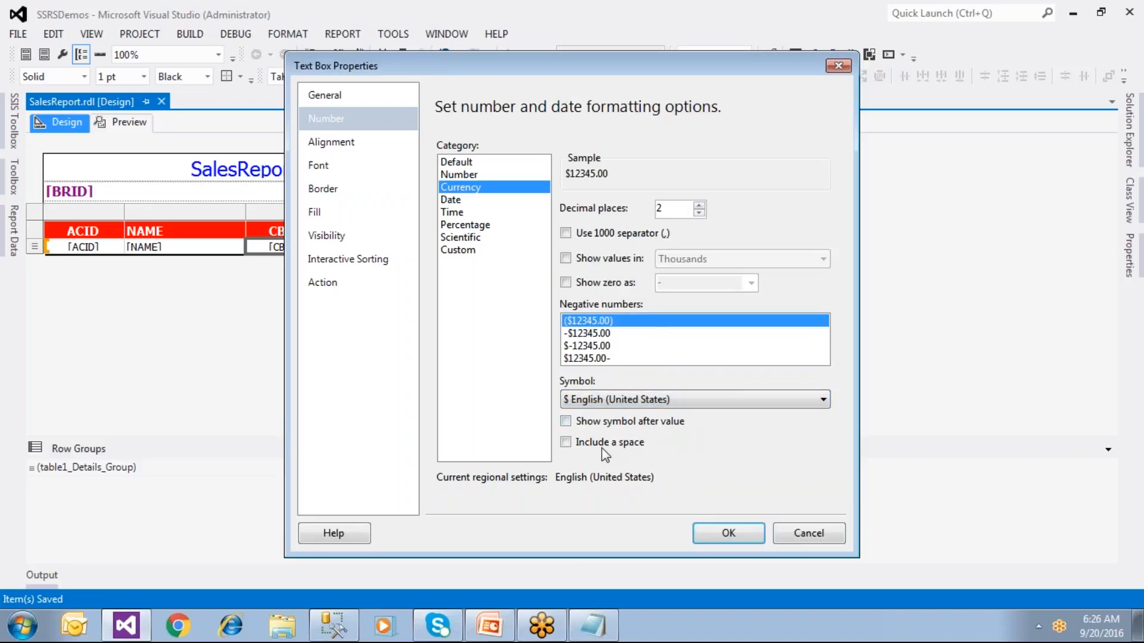
Step: Add a space between the dollar sign and amount, apply it, and save the report
left_click(566, 444)
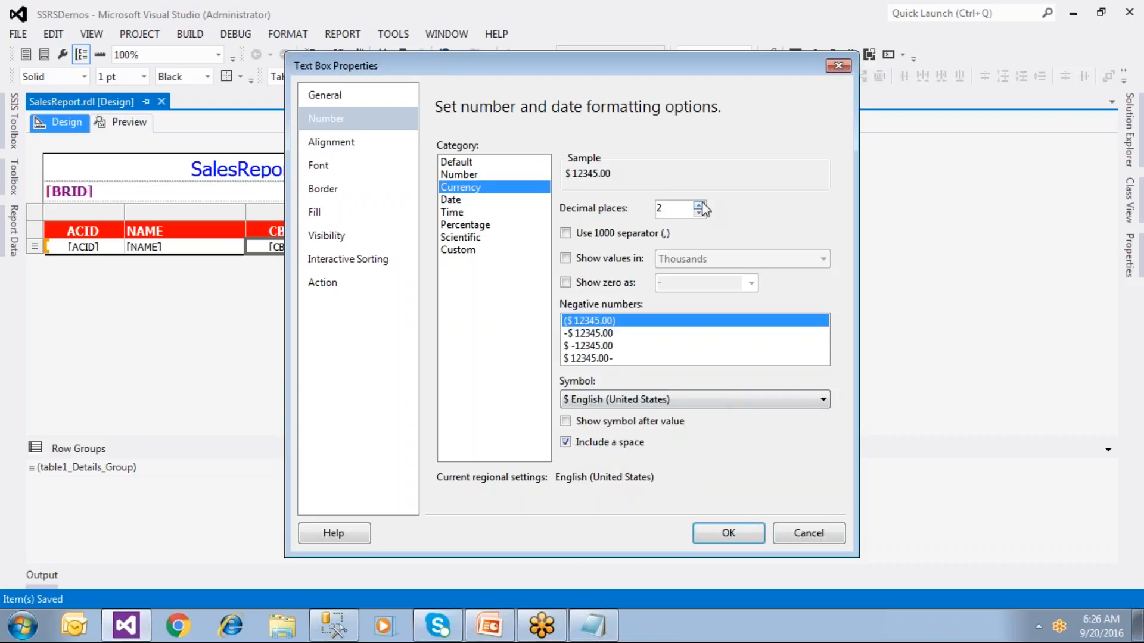
left_click(705, 531)
key("ctrl+s")
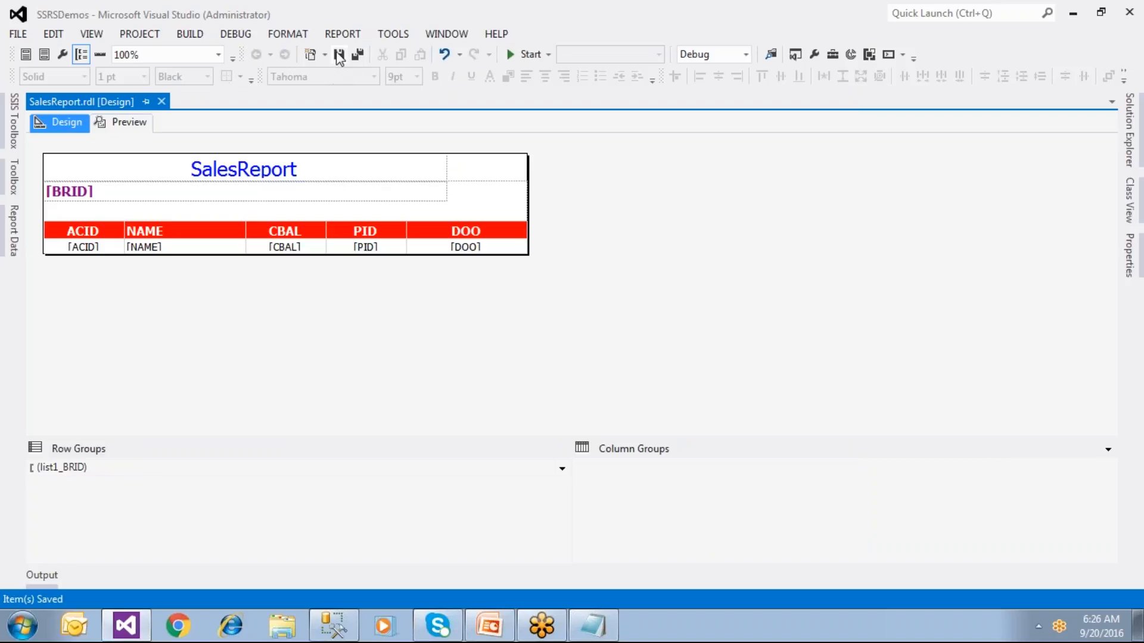
Step: Left-align the CBAL column's header and dollar amounts, checking the preview before and after
left_click(142, 122)
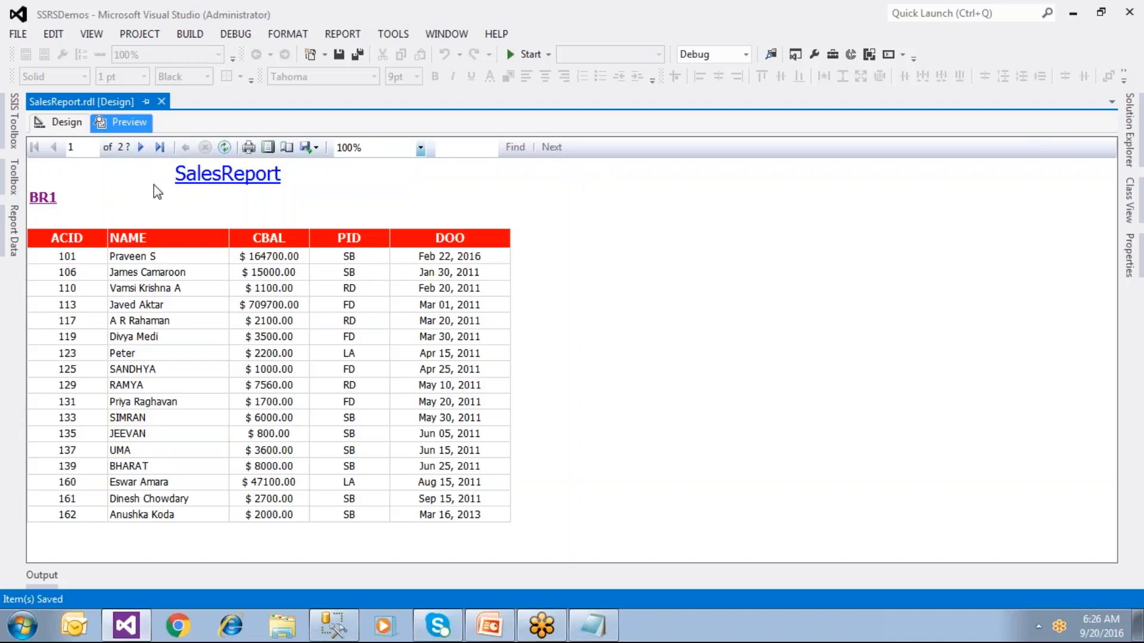
left_click(70, 124)
left_click(255, 238)
left_click(270, 211)
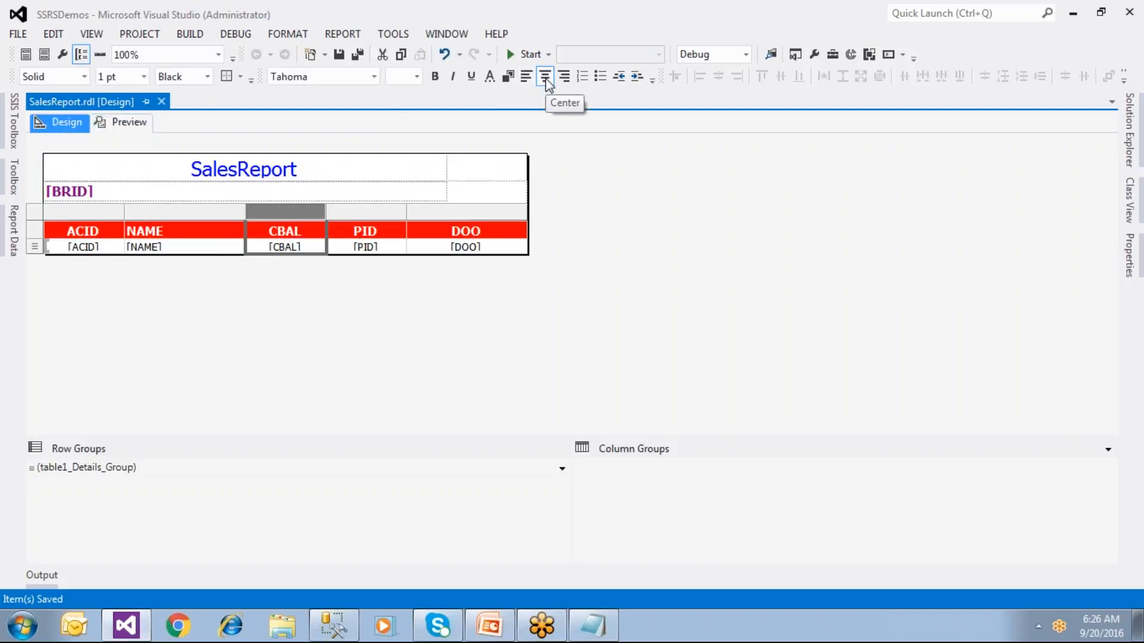
left_click(526, 78)
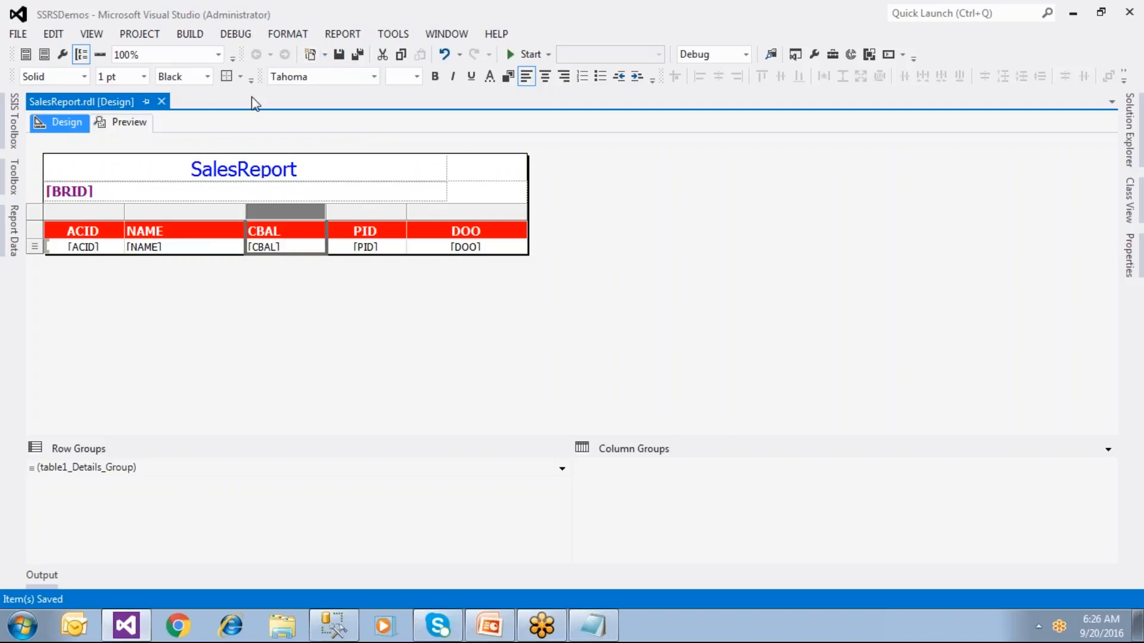
left_click(129, 123)
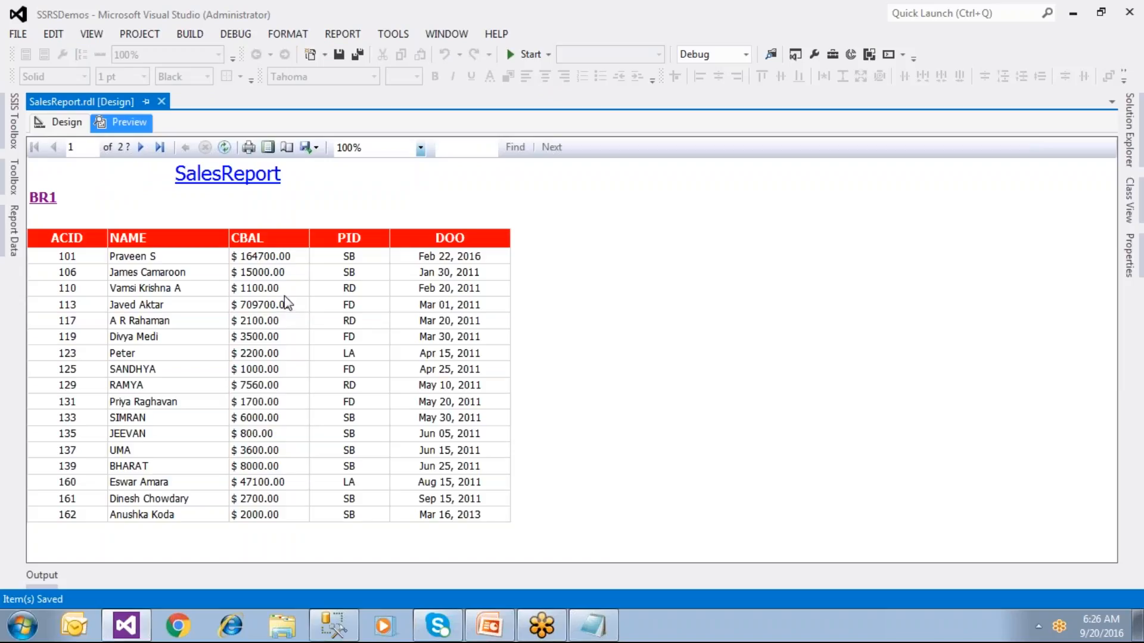
Step: Step through all 9 preview pages to BR9, then go back to the design layout
left_click(140, 147)
left_click(141, 147)
left_click(140, 148)
left_click(140, 148)
left_click(140, 148)
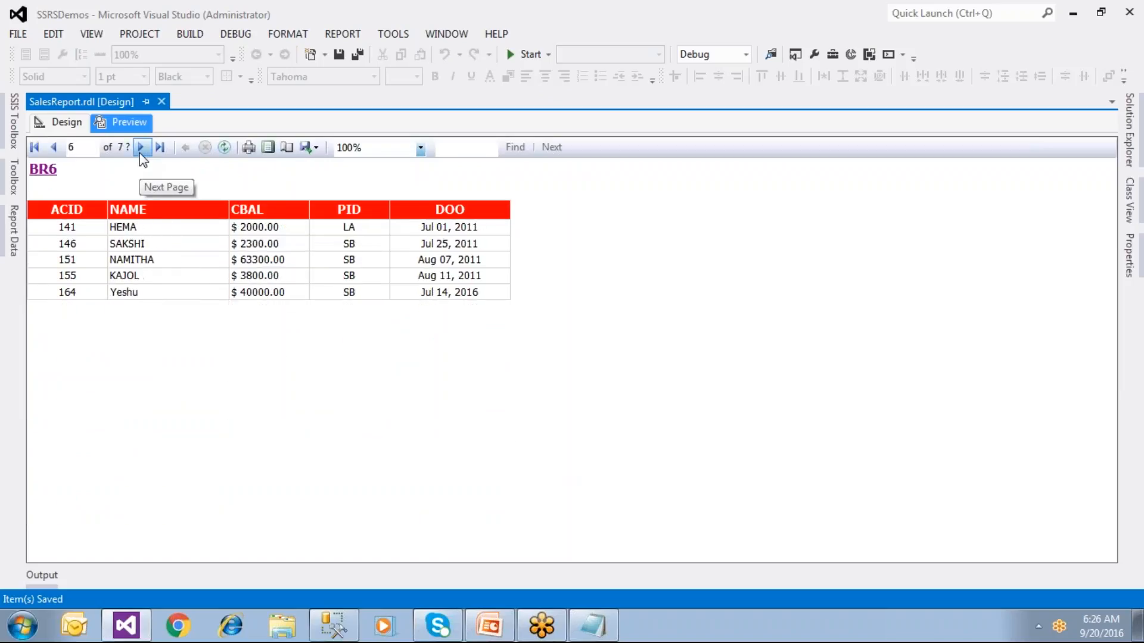
left_click(140, 149)
left_click(141, 149)
left_click(140, 147)
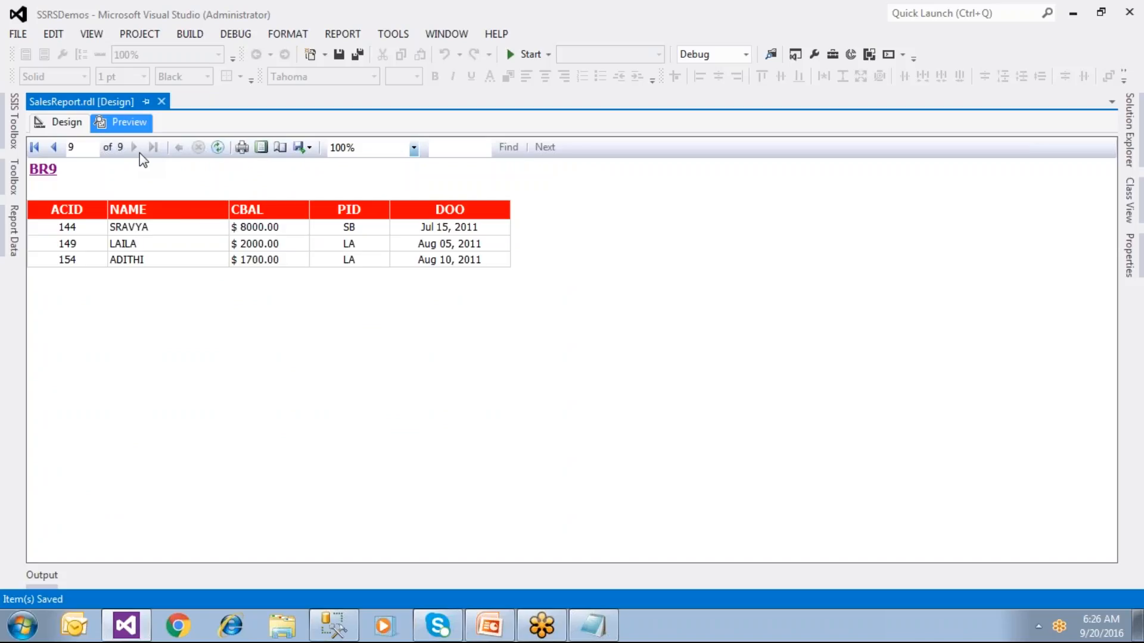
left_click(78, 125)
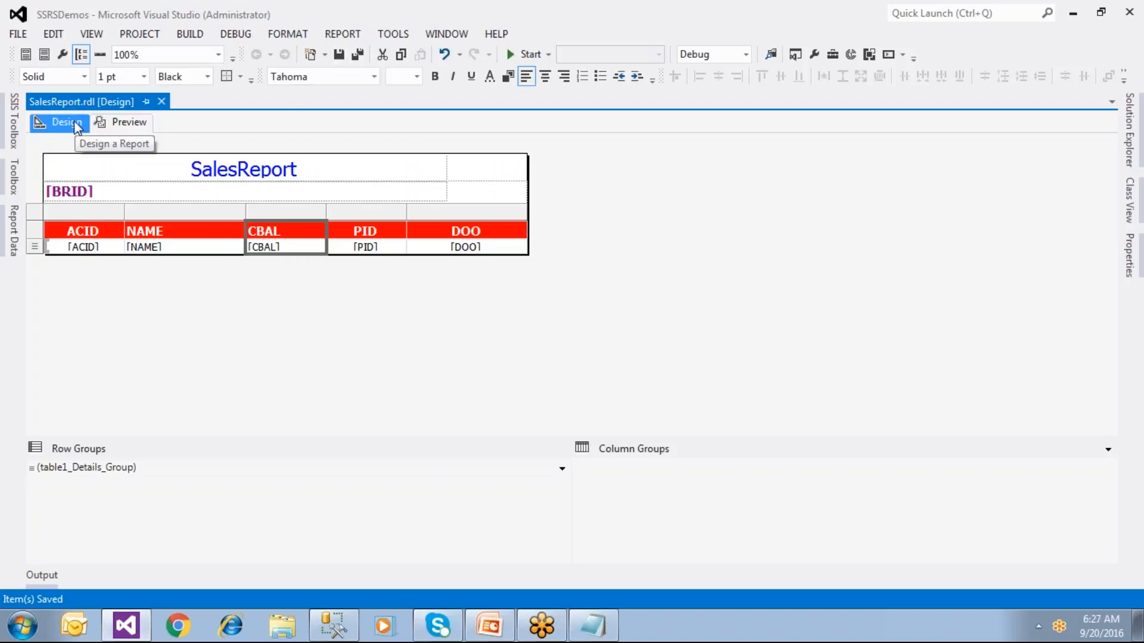
Step: Select the table's header row and set its font colour to blue
left_click(70, 232)
left_click(241, 234)
left_click(282, 231)
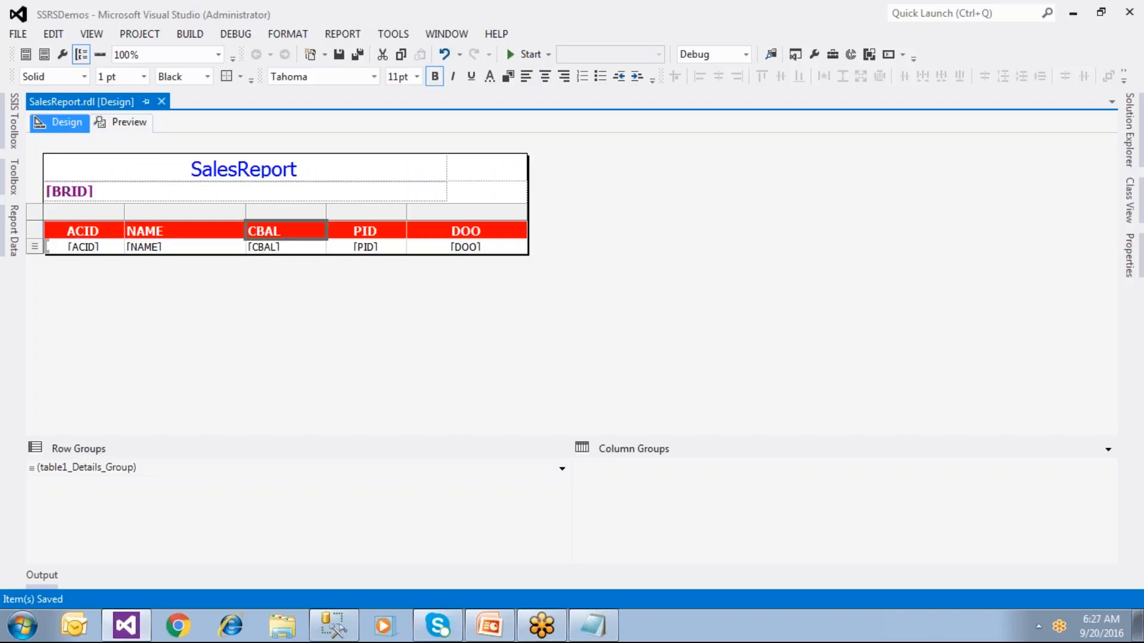
left_click(34, 231)
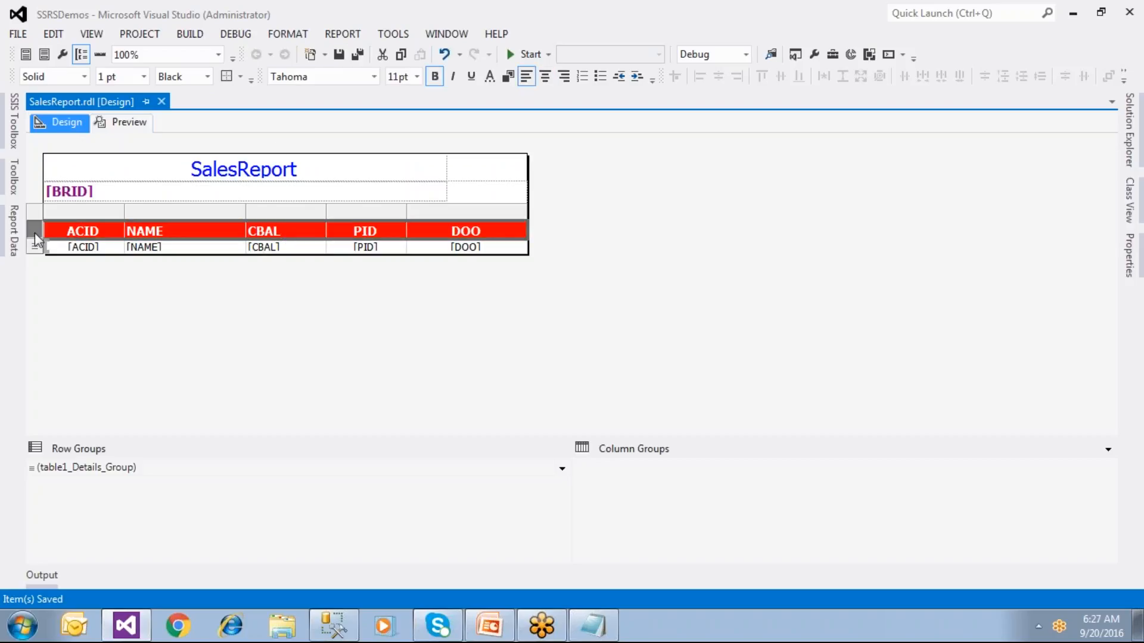
left_click(490, 77)
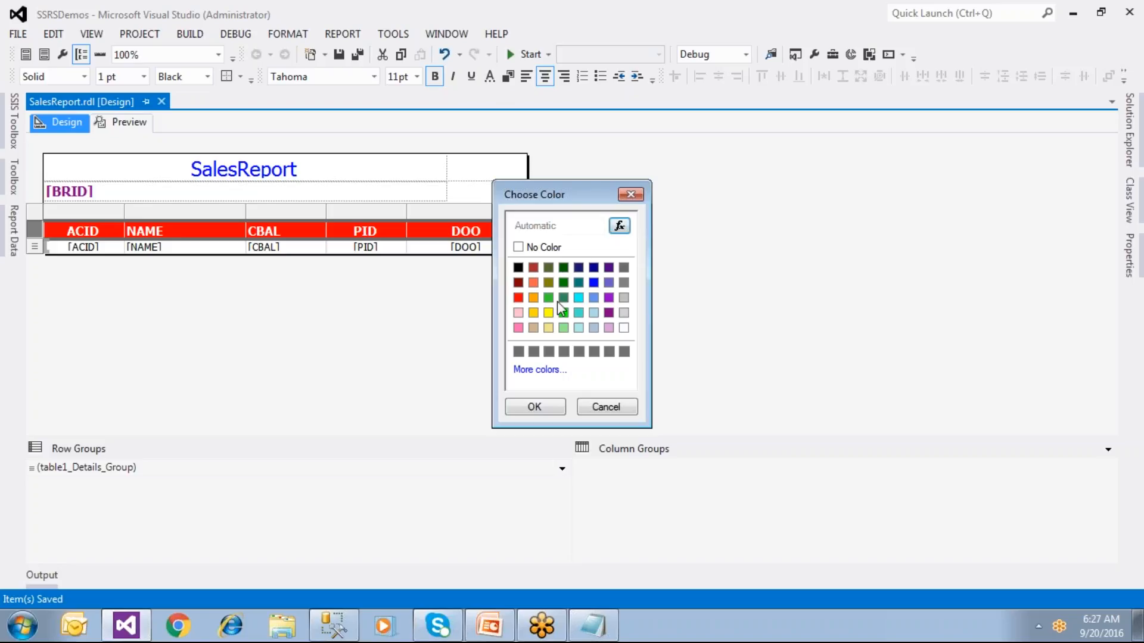
left_click(593, 282)
left_click(533, 407)
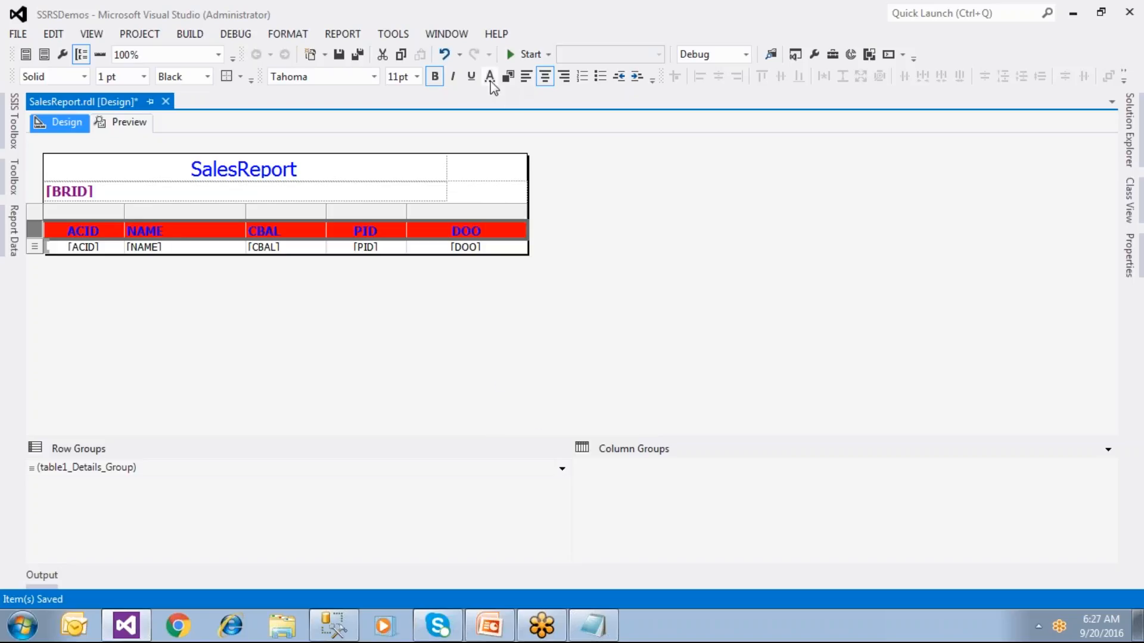
Step: Give the header row a yellow background and save the report
left_click(508, 77)
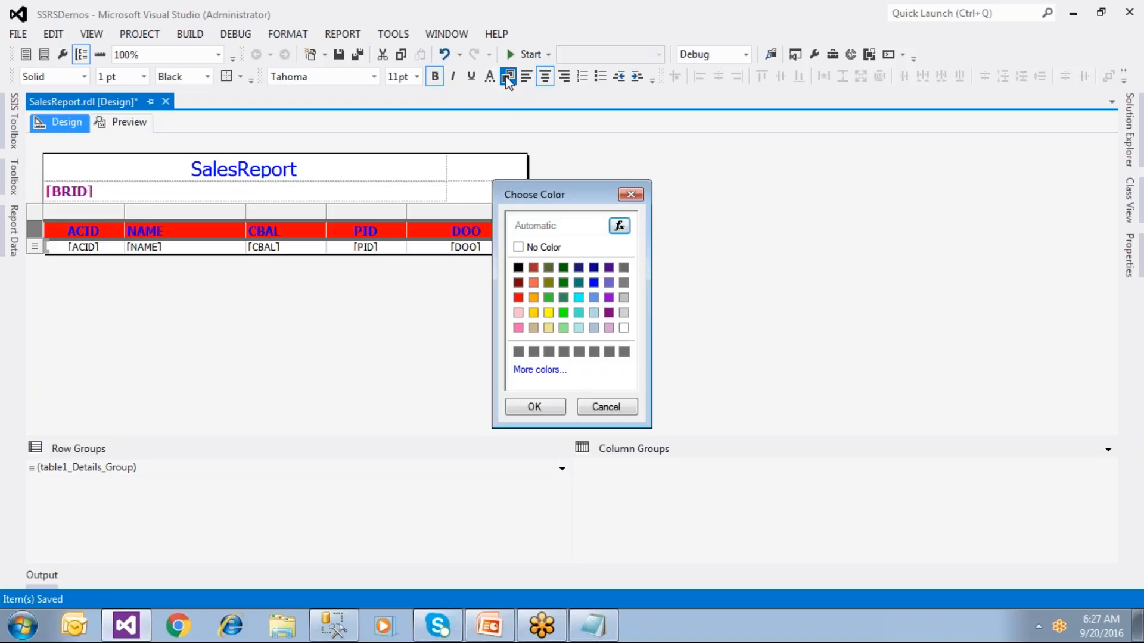
left_click(548, 312)
left_click(536, 409)
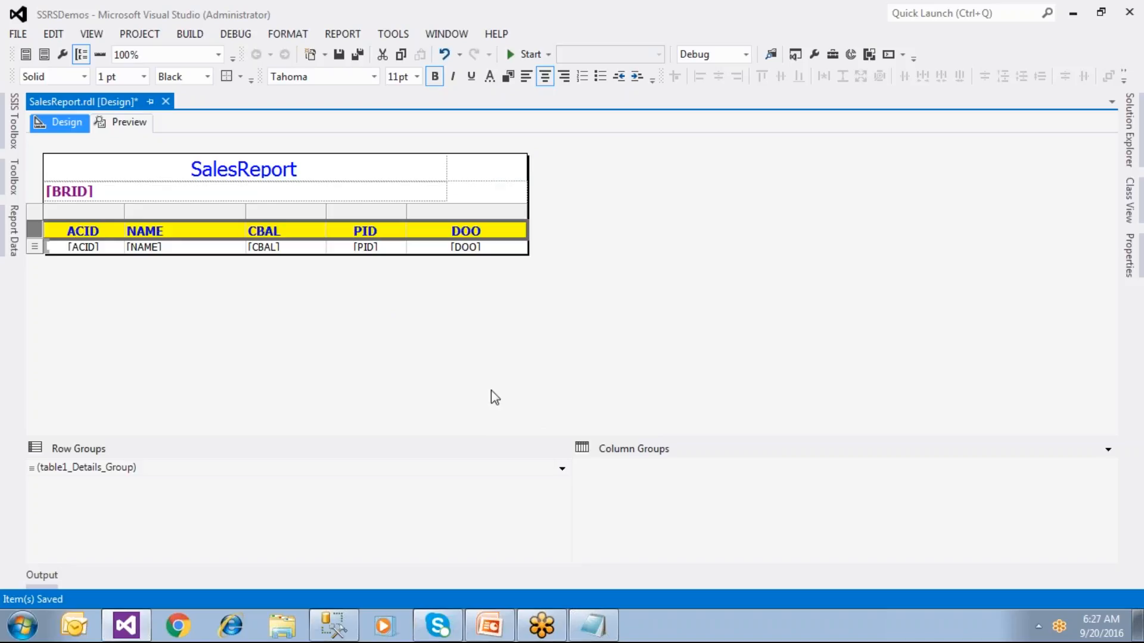
left_click(339, 54)
left_click(1132, 140)
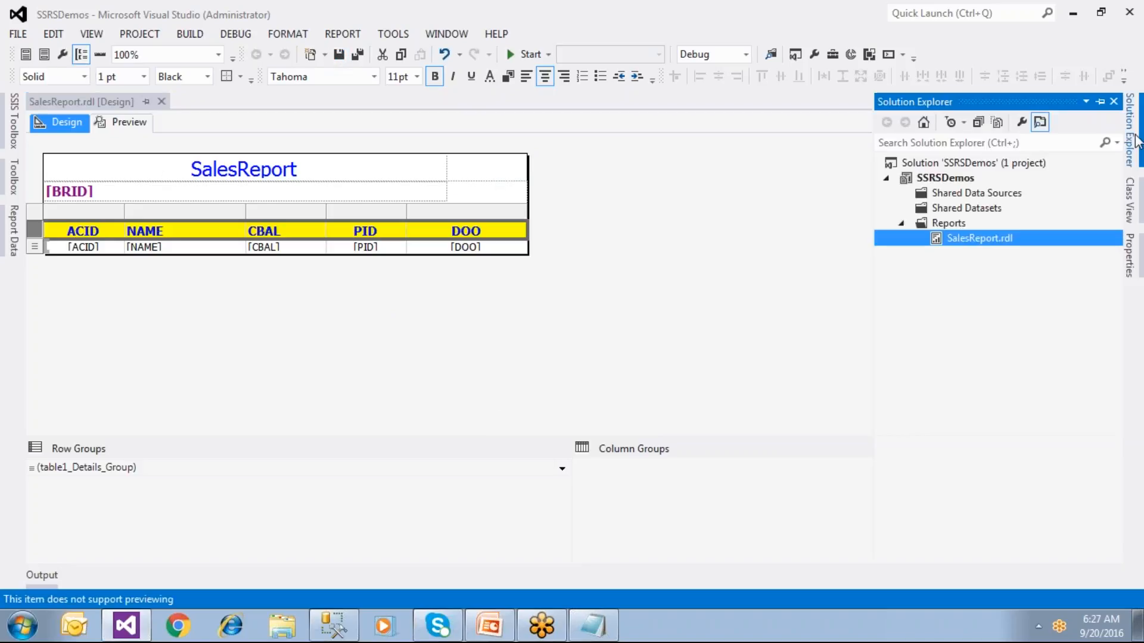
Step: Open SalesReport.rdl with View Code to show its XML report definition
right_click(959, 238)
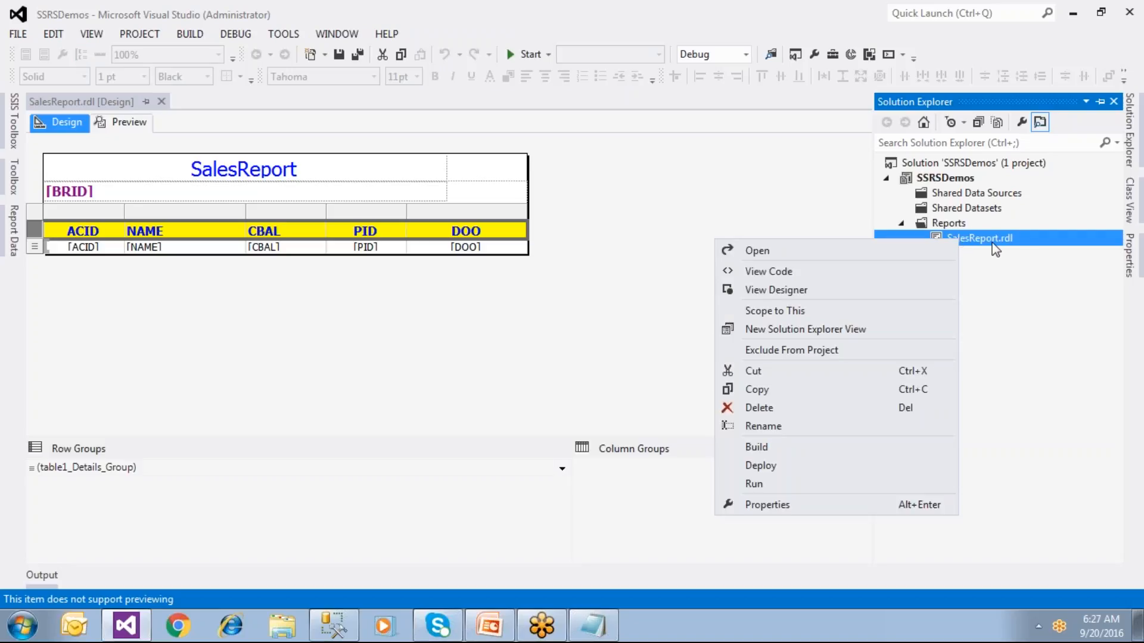
left_click(990, 277)
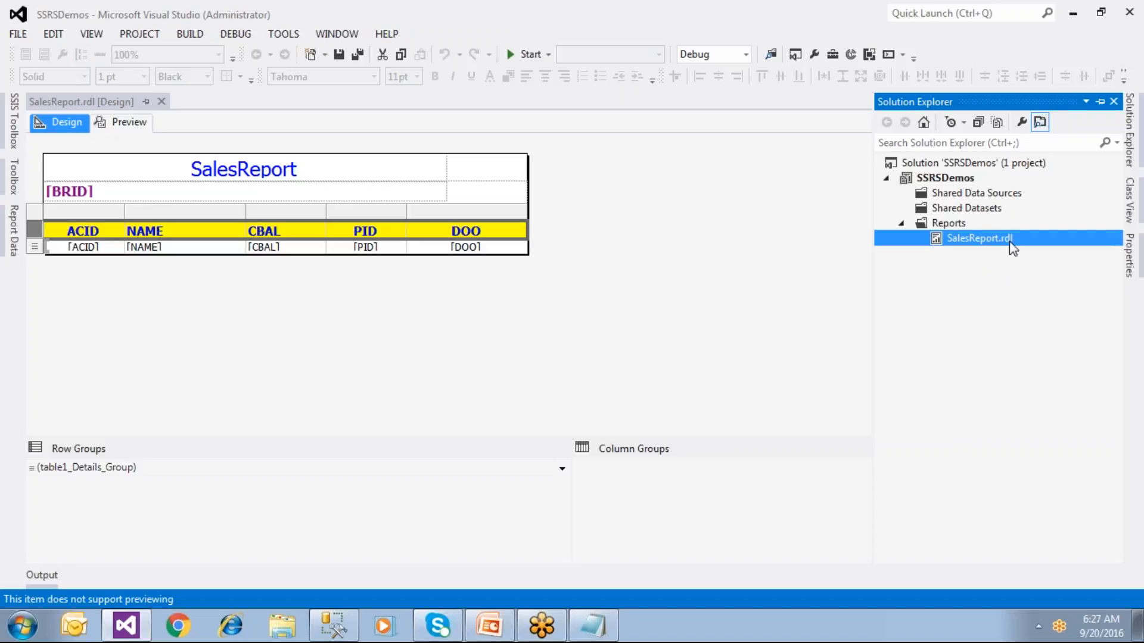
right_click(1012, 247)
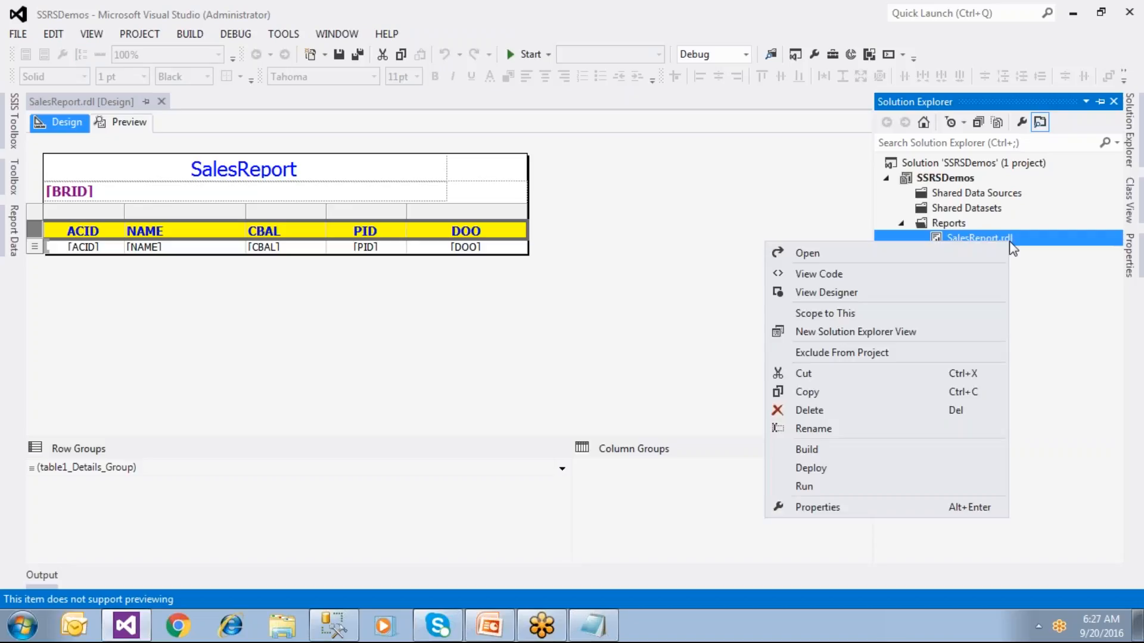
left_click(876, 278)
left_click(519, 269)
Step: Scroll the RDL XML to textbox3's yellow background style, then switch to the AMASTER query in SSMS
scroll(204, 159, "down", 6)
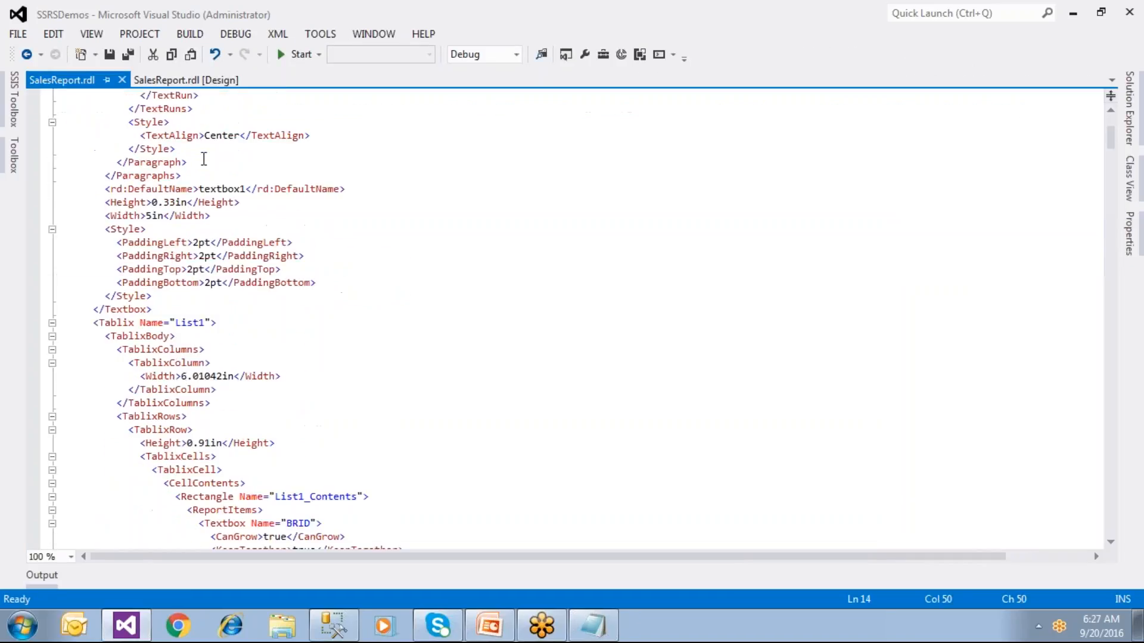
scroll(204, 158, "up", 6)
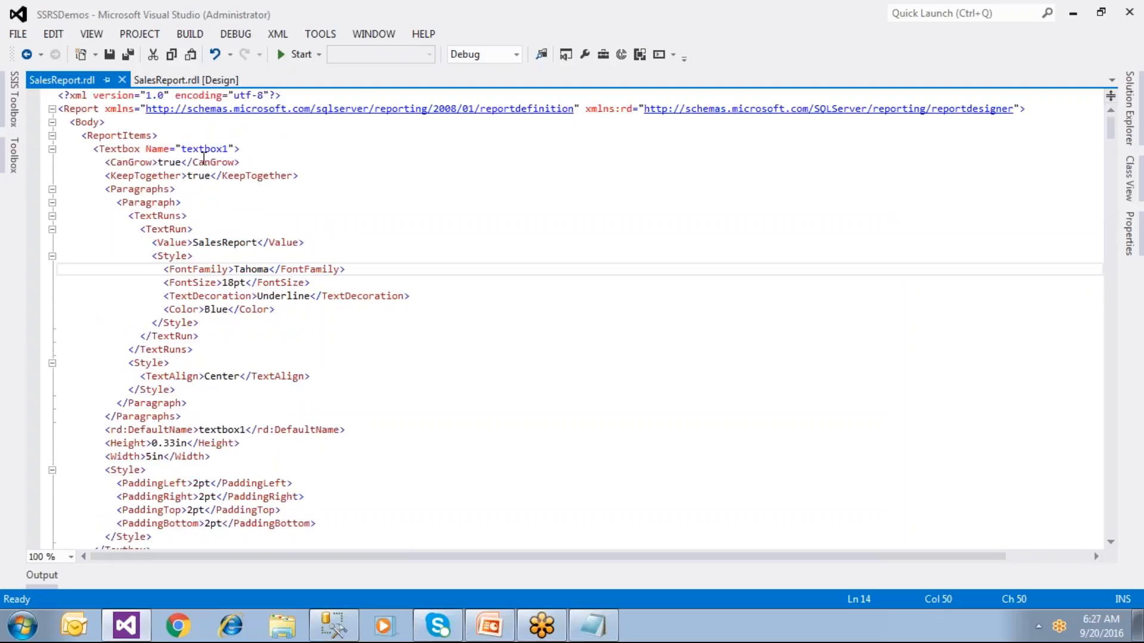
scroll(203, 159, "down", 16)
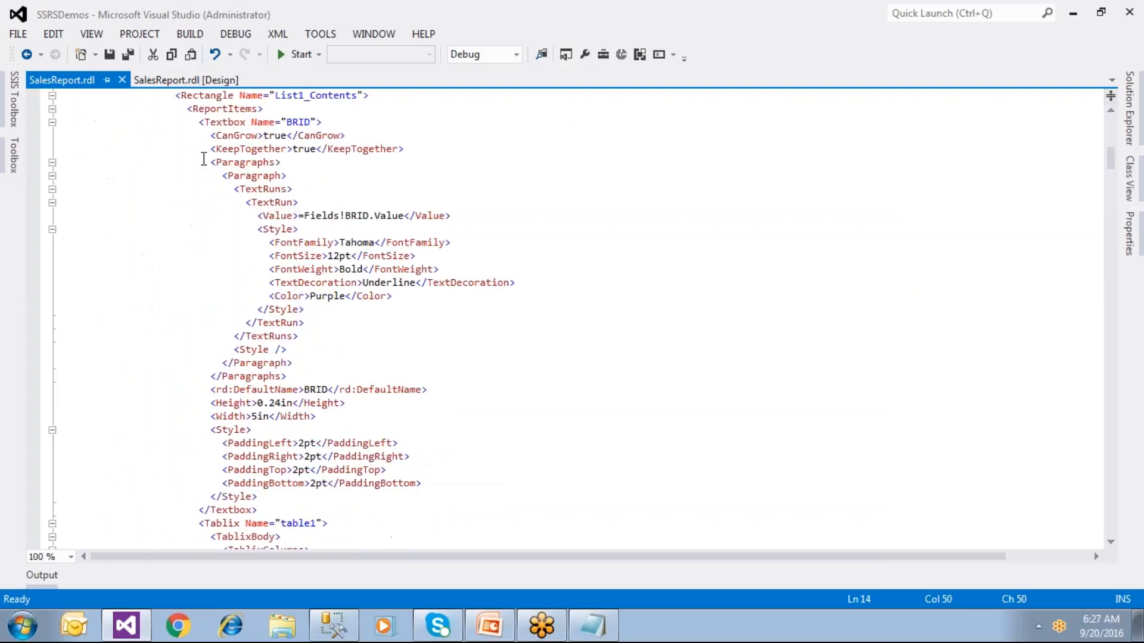
scroll(204, 158, "down", 10)
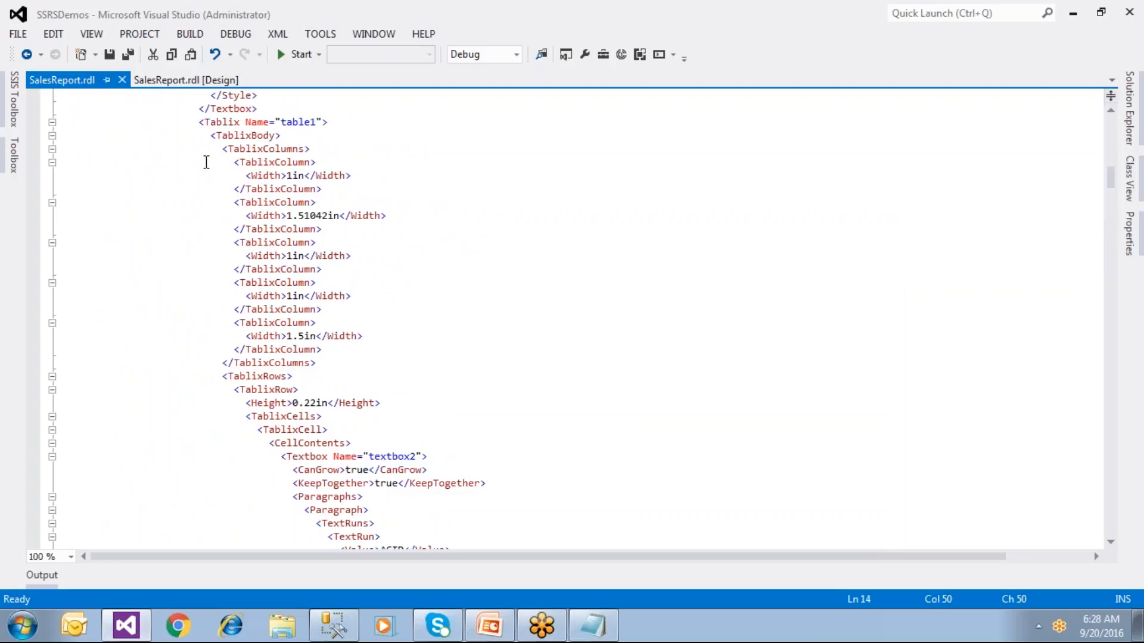
scroll(339, 266, "down", 8)
scroll(342, 266, "down", 15)
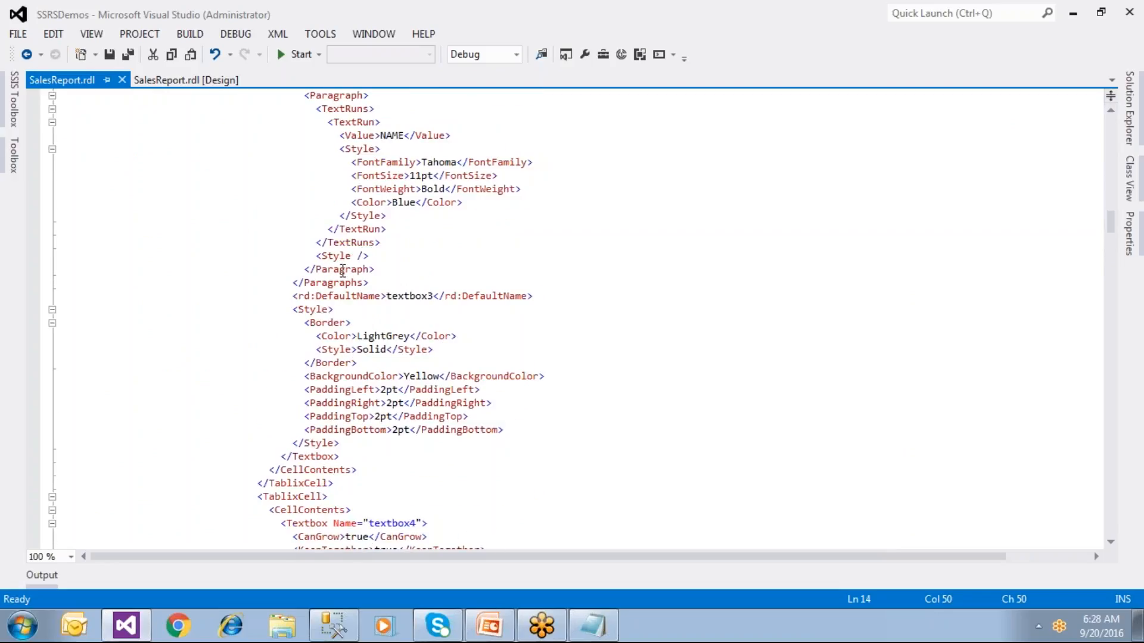
left_click(334, 626)
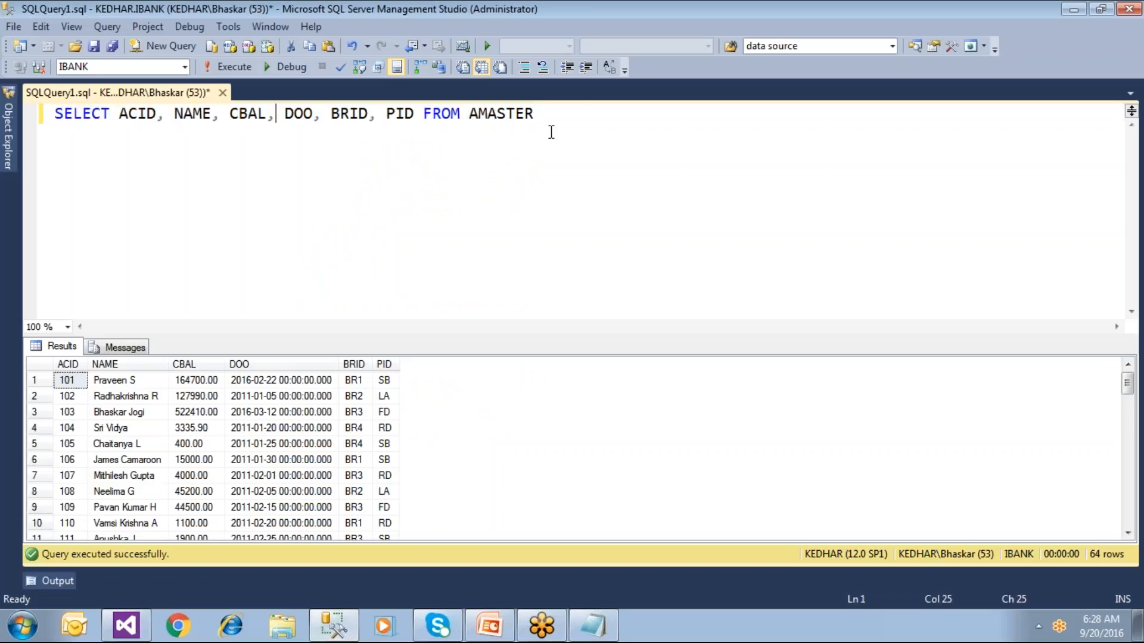
Step: Select the AMASTER SELECT query line, then return to the XML at the CBAL textbox
left_click_drag(575, 112, 28, 116)
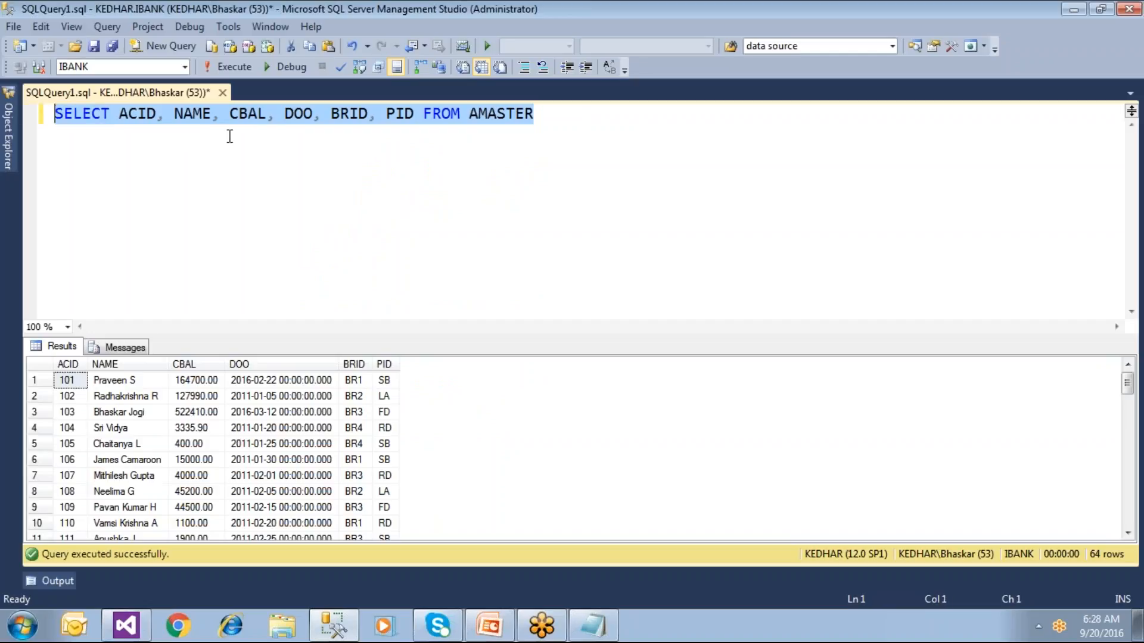
left_click(127, 626)
left_click(399, 345)
scroll(404, 346, "down", 15)
scroll(404, 346, "down", 20)
scroll(404, 346, "down", 20)
scroll(404, 345, "down", 11)
scroll(404, 346, "up", 3)
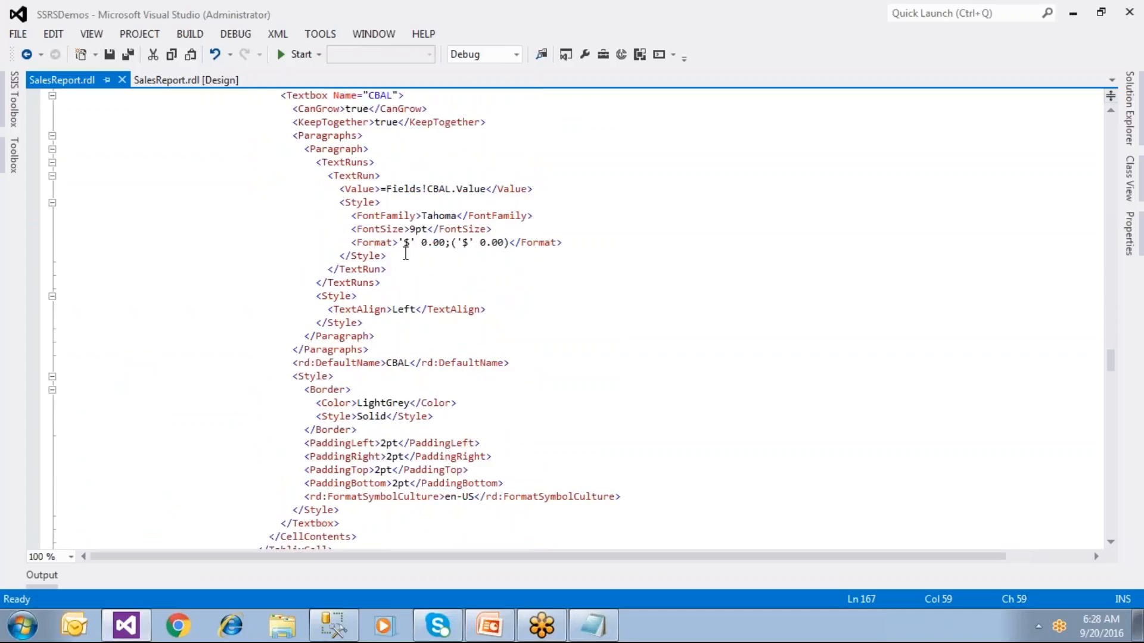
Step: Highlight the CBAL '$' 0.00 format string, then select the whole iBankDsrc DataSources block
left_click_drag(404, 242, 509, 244)
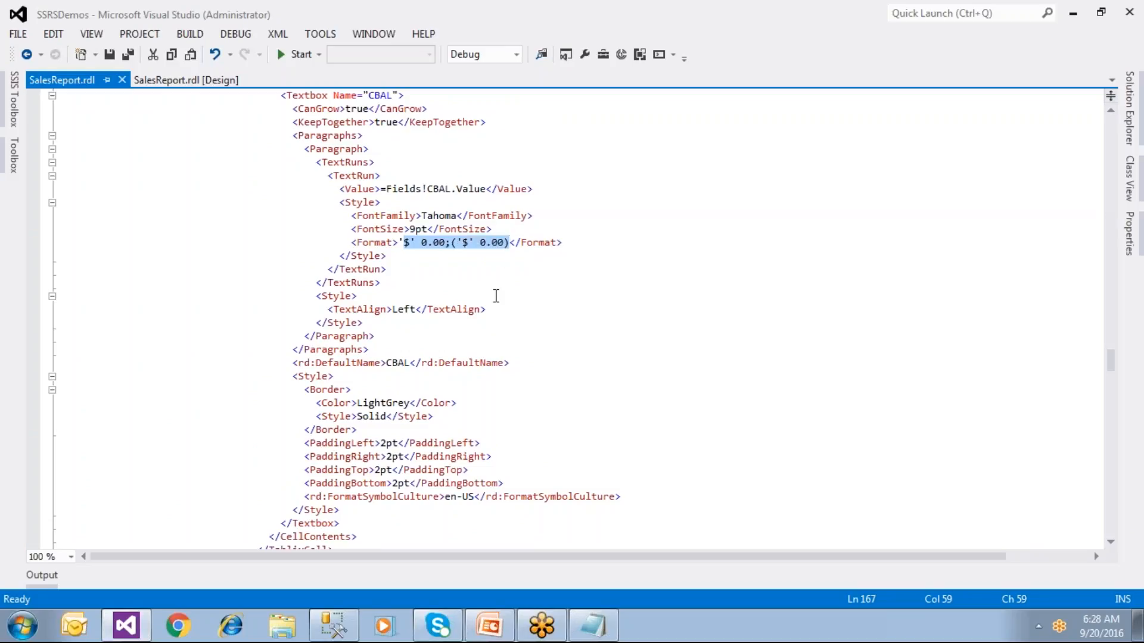
scroll(468, 299, "down", 8)
scroll(469, 300, "down", 19)
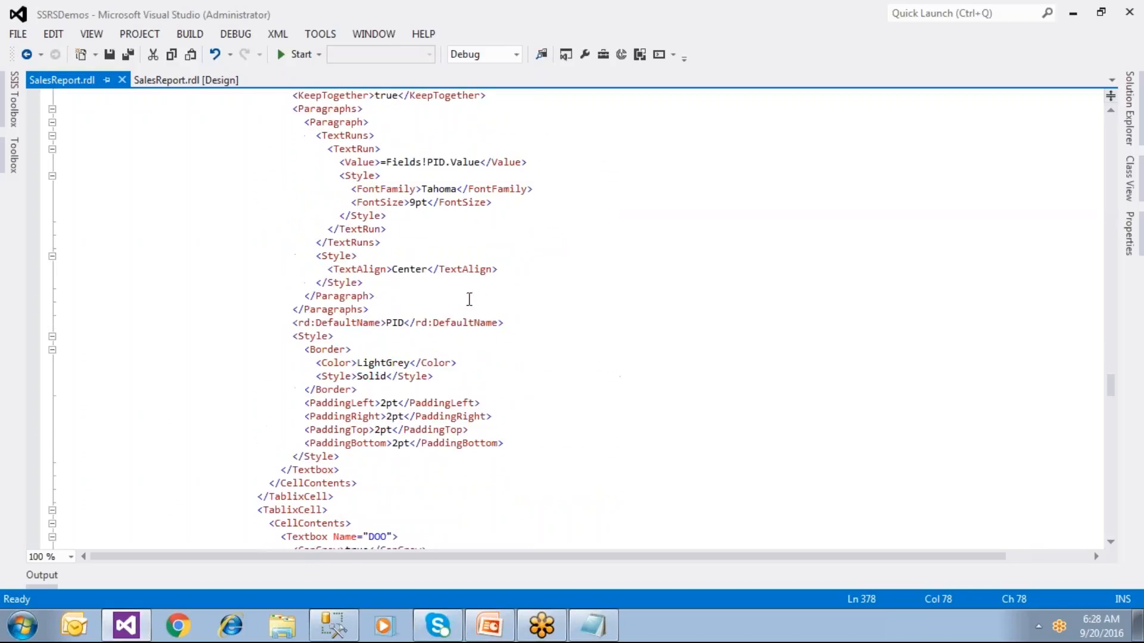
scroll(468, 299, "down", 5)
scroll(469, 299, "down", 14)
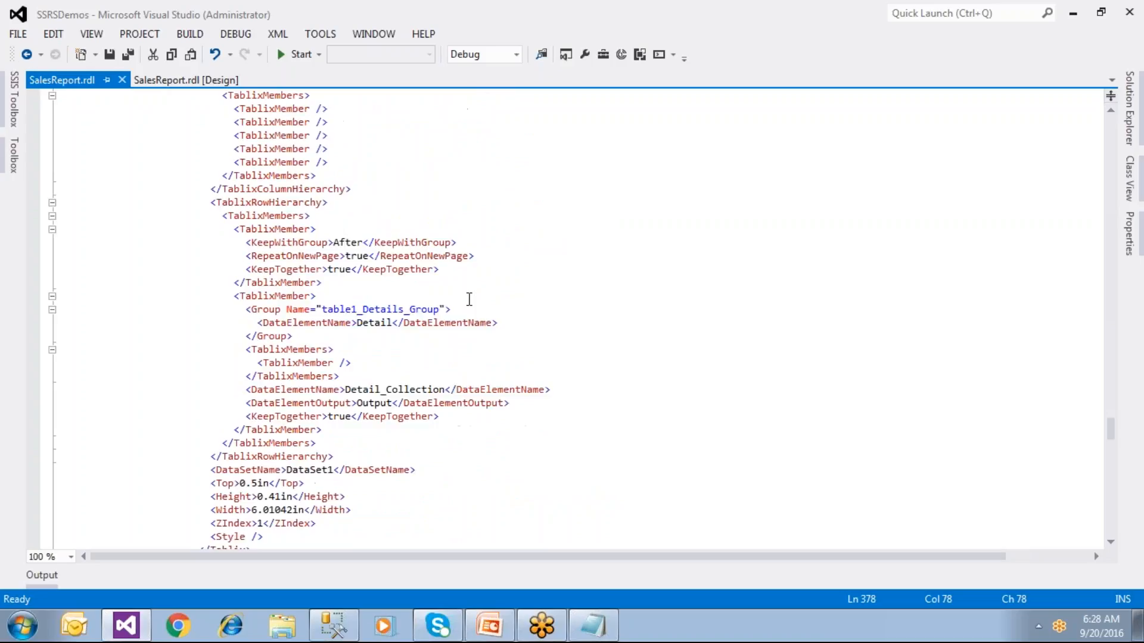
scroll(469, 299, "down", 16)
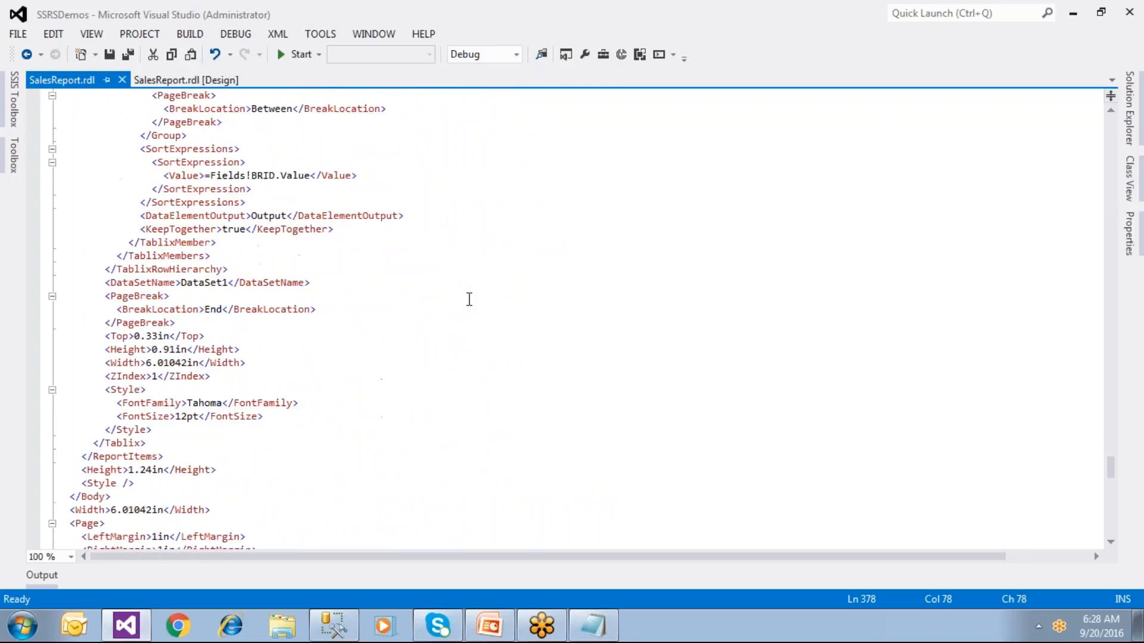
scroll(469, 299, "down", 4)
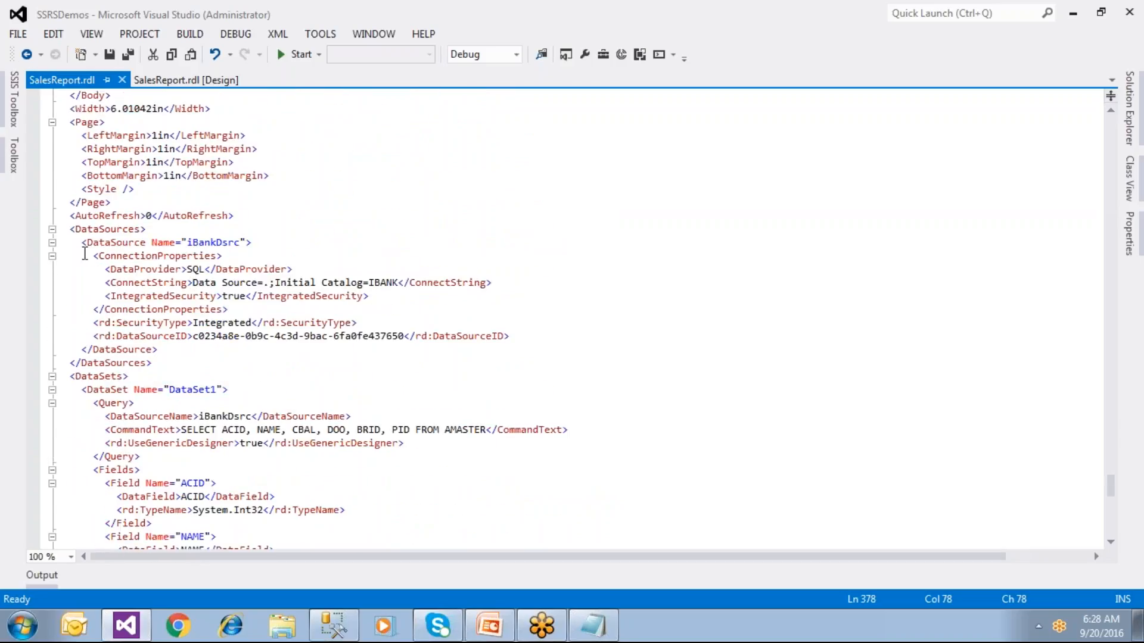
left_click_drag(64, 227, 286, 358)
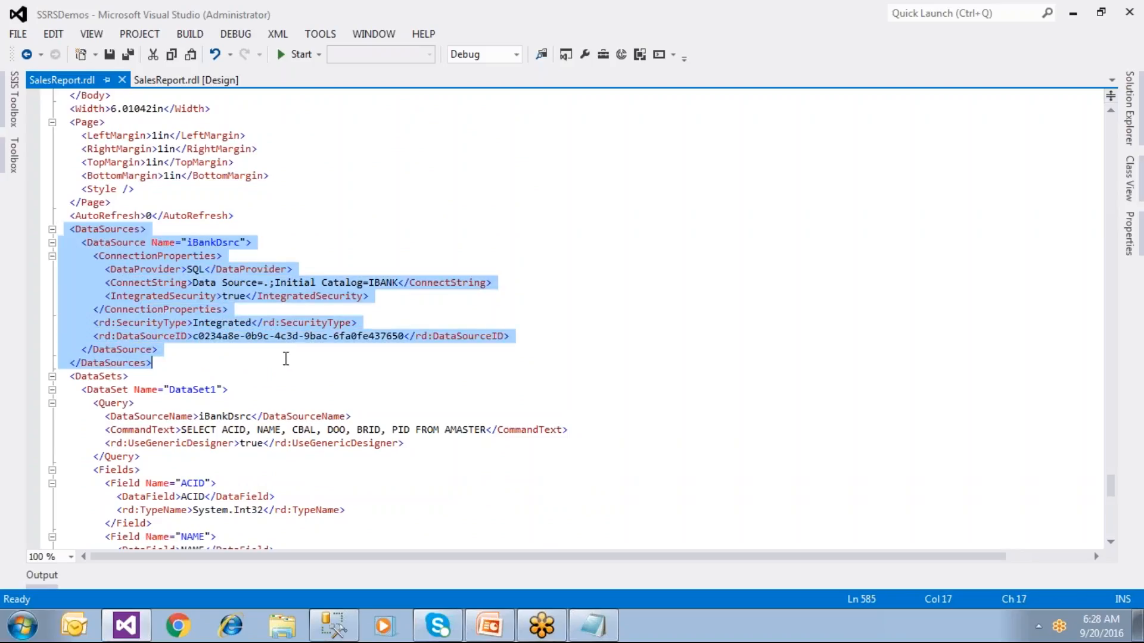
key("super")
Step: Paste the copied iBankDsrc DataSources XML into a new Notepad and highlight the block
left_click(209, 271)
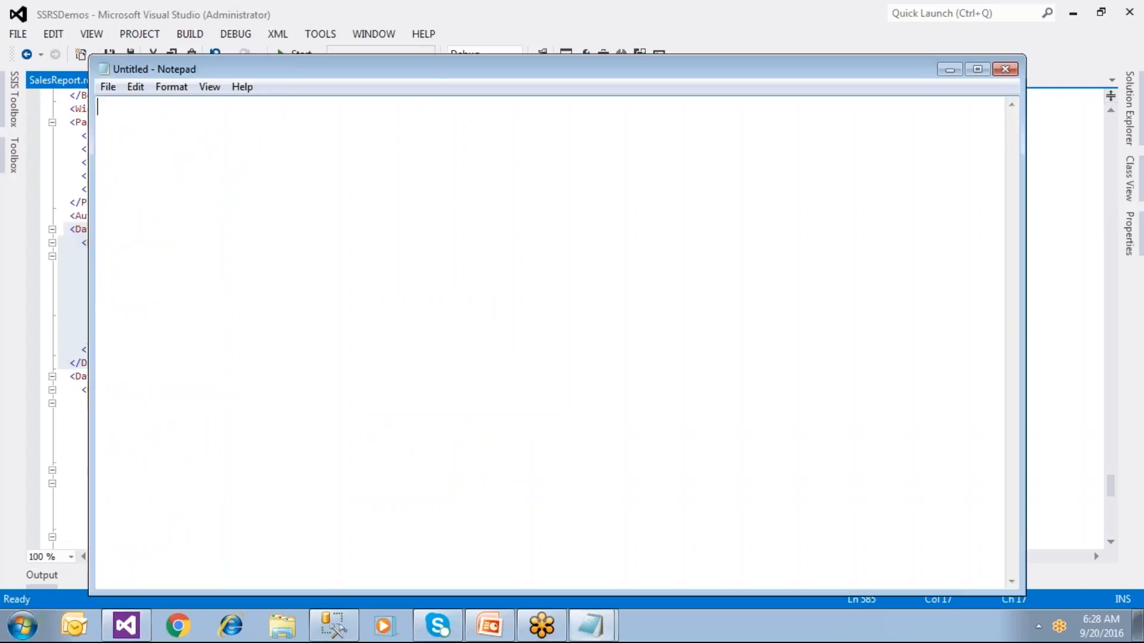
type("<DataSources>     <DataSource Name=\"iBankDsrc\">       <ConnectionProperties>         <DataProvider>SQL</DataProvider>         <ConnectString>Data Source=.;Initial Catalog=IBANK</ConnectString>         <IntegratedSecurity>true</IntegratedSecurity>       </ConnectionProperties>       <rd:SecurityType>Integrated</rd:SecurityType>       <rd:DataSourceID>c0234a8e-0b9c-4c3d-9bac-6fa0fe437650</rd:DataSourceID>     </DataSource>   </DataSources>")
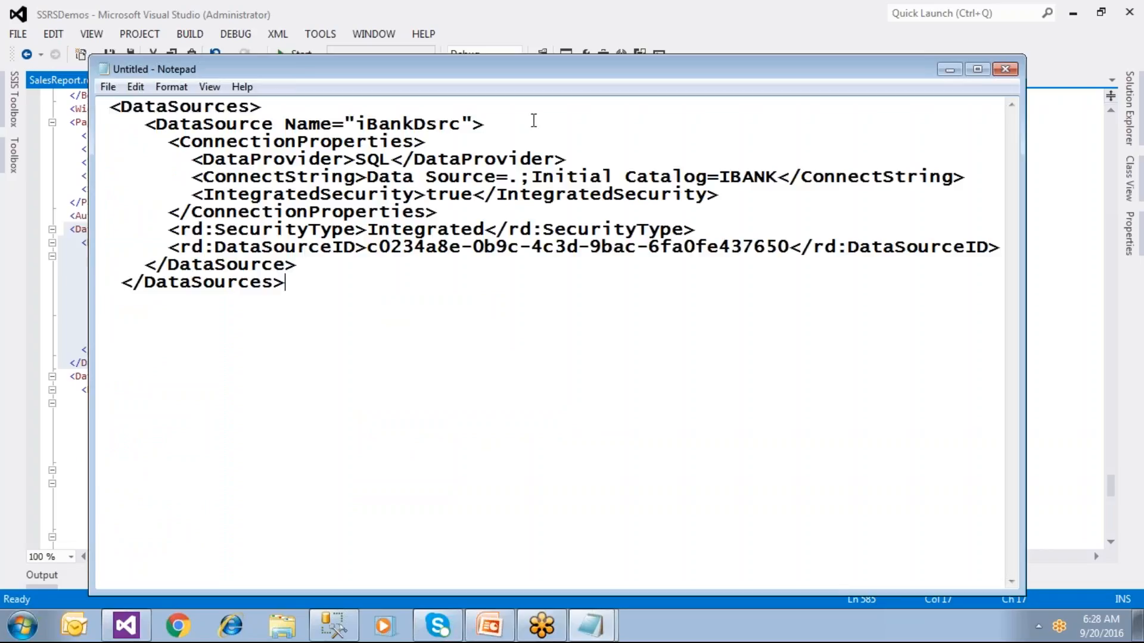
left_click_drag(369, 177, 778, 179)
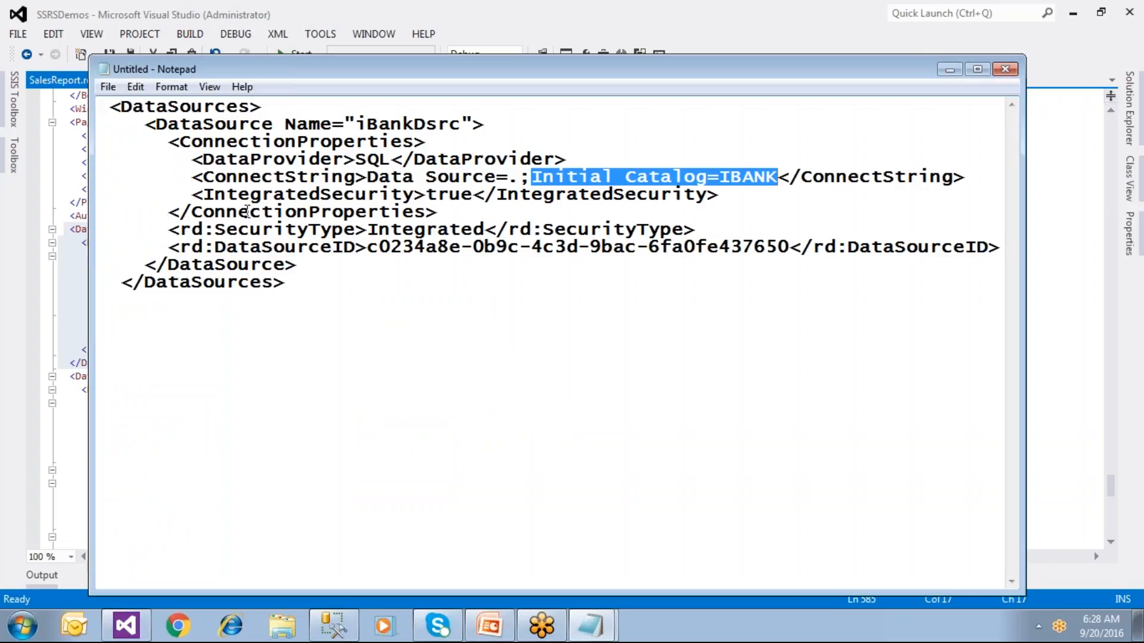
left_click_drag(117, 104, 378, 296)
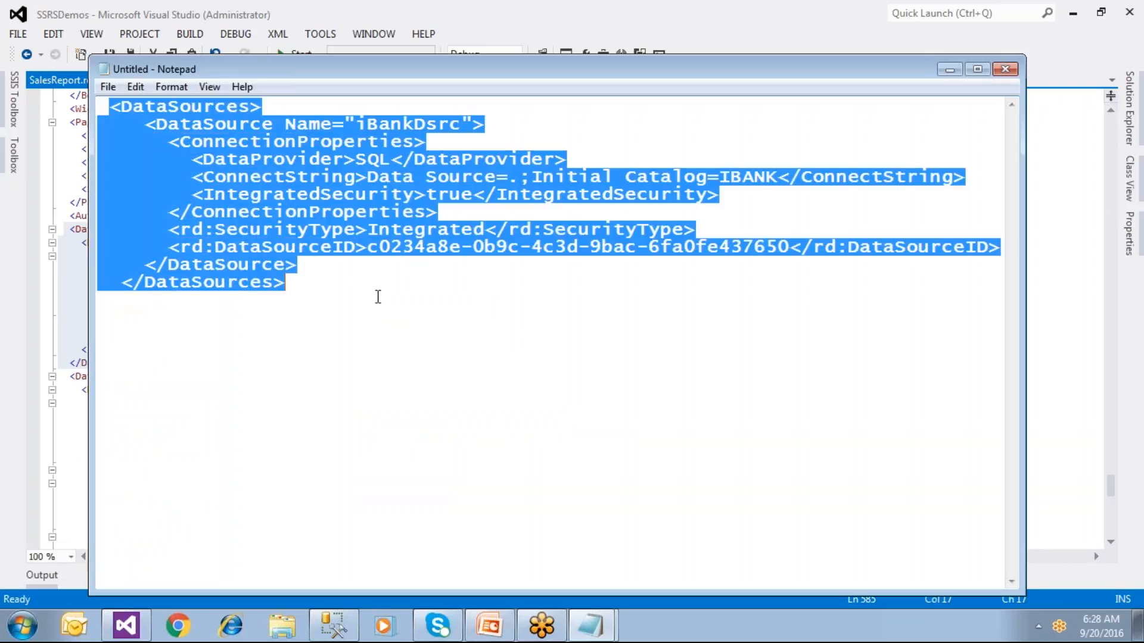
Step: Highlight the Data Source setting, the '.' local server and the IBANK catalog, then return to Visual Studio
left_click(378, 296)
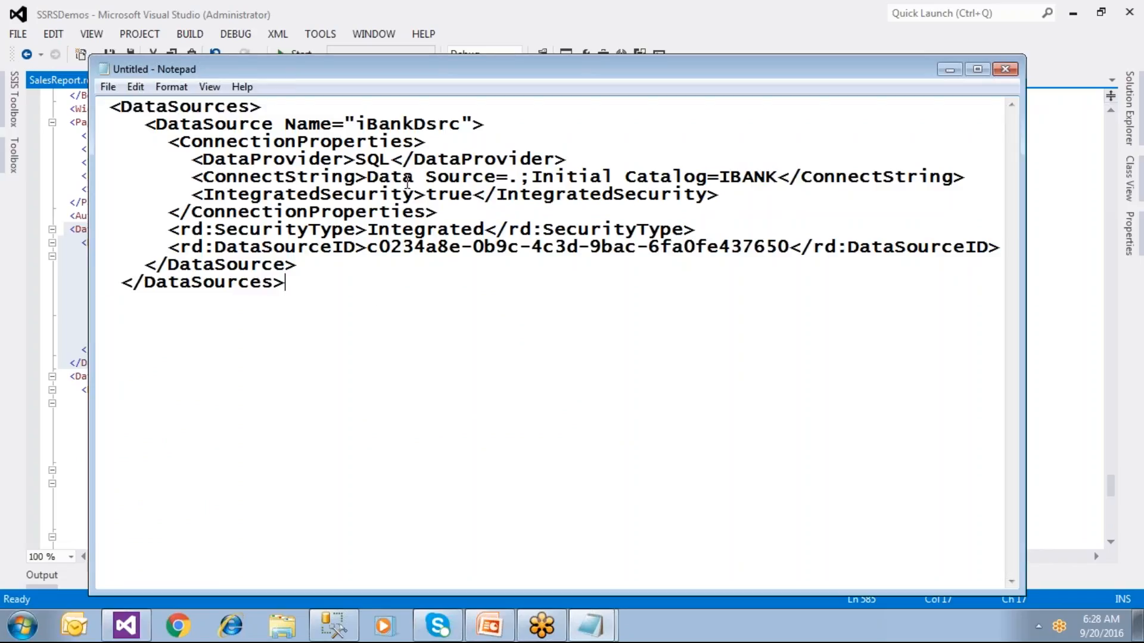
left_click_drag(366, 178, 785, 180)
left_click(508, 195)
left_click_drag(507, 178, 519, 179)
left_click(333, 292)
left_click_drag(719, 178, 764, 178)
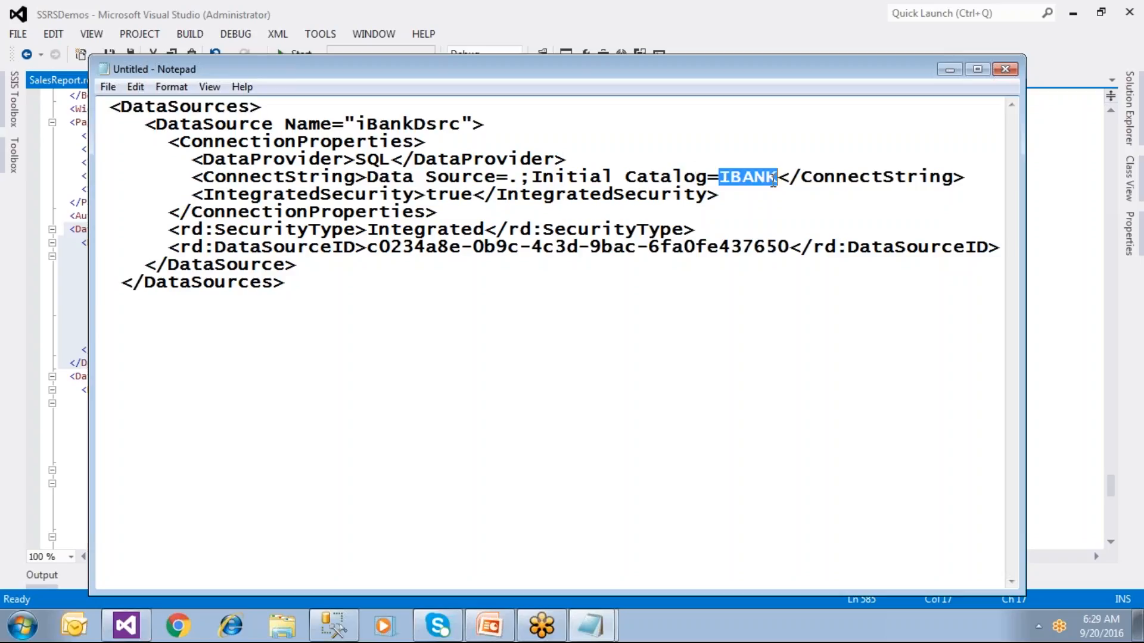
left_click(85, 486)
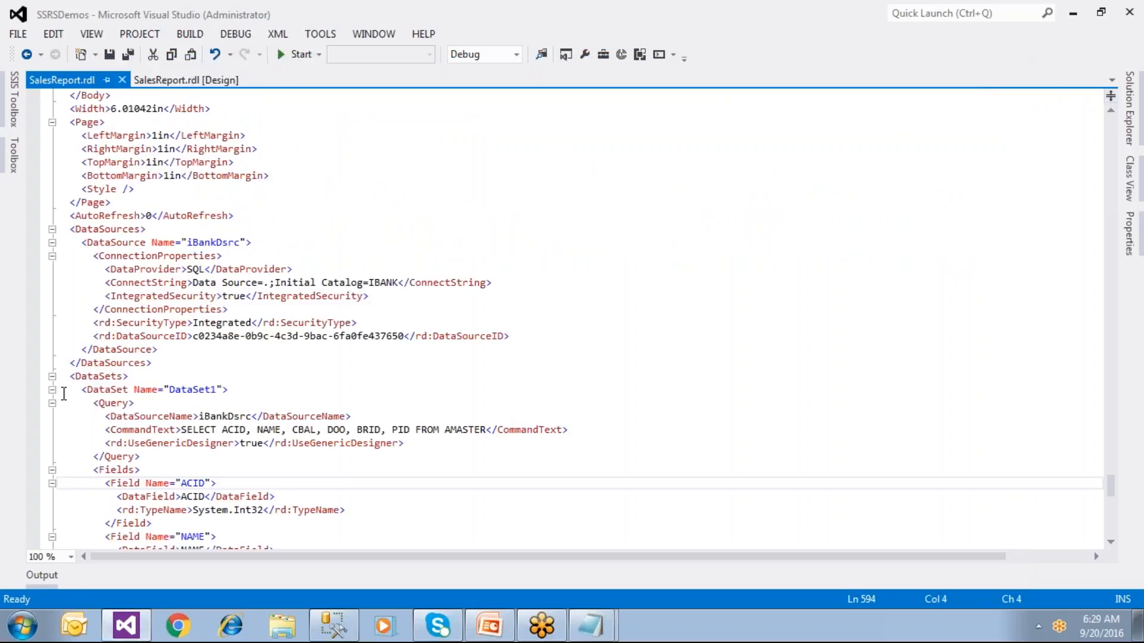
Step: Select and copy the XML from <DataSets> through the CommandText line, then switch to Notepad
left_click_drag(68, 376, 111, 431)
scroll(128, 444, "down", 2)
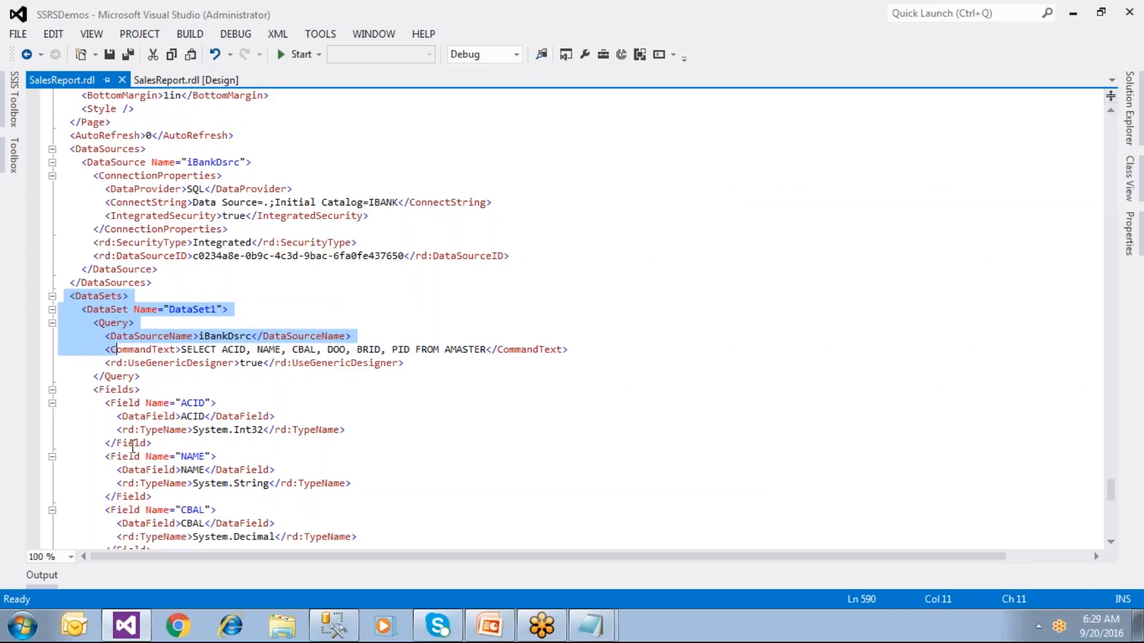
scroll(132, 448, "down", 4)
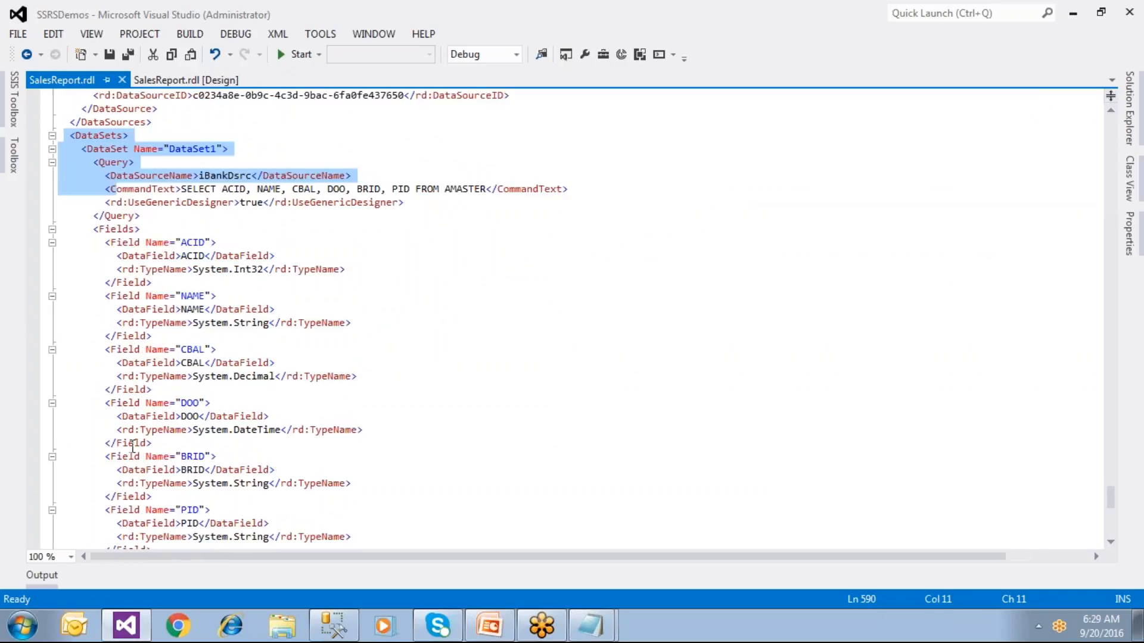
left_click(591, 191, "shift")
key("ctrl+c")
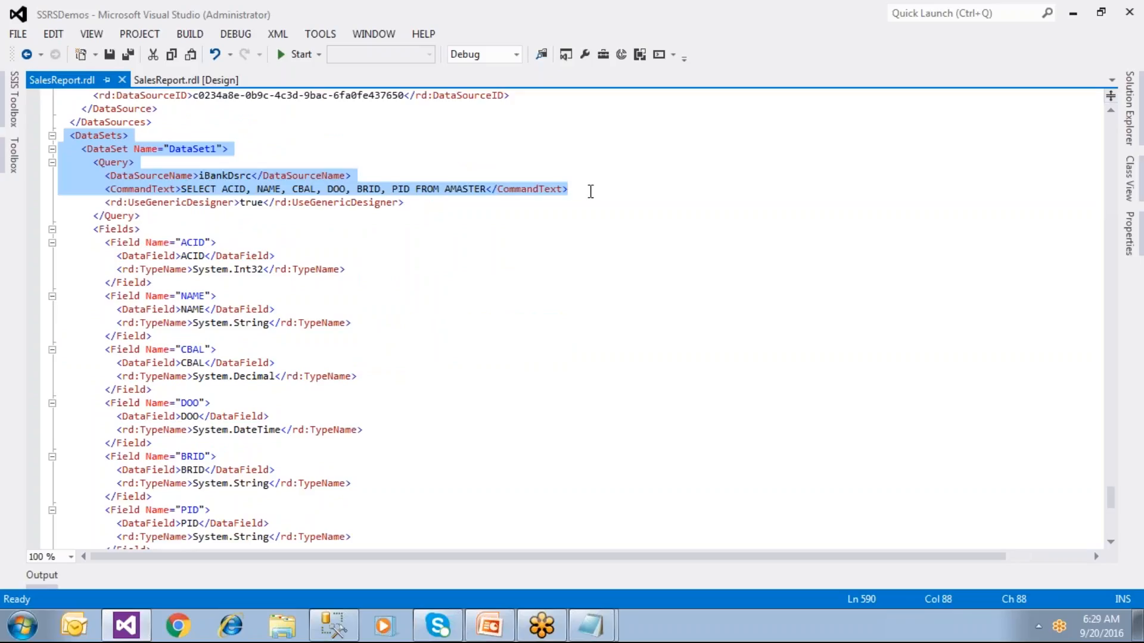
key("alt+Tab")
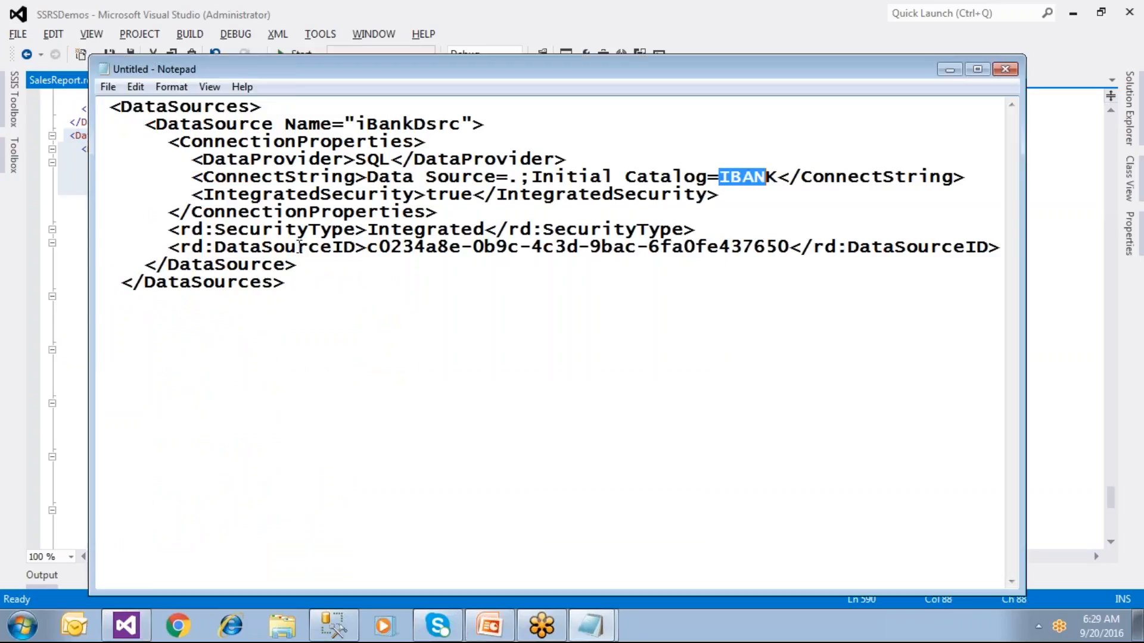
Step: Paste the DataSets XML after </DataSources>, highlight the AMASTER SELECT query, and close Notepad without saving
left_click(293, 283)
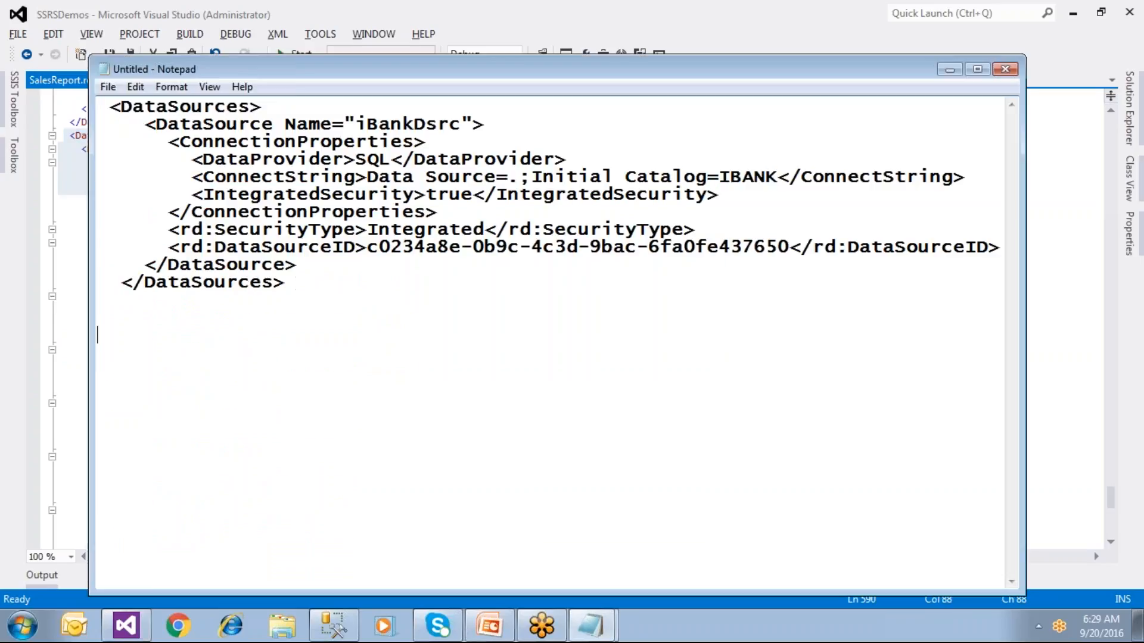
key("ctrl+v")
left_click(264, 329)
key("shift+Home")
left_click_drag(342, 410, 394, 446)
left_click_drag(185, 427, 181, 425)
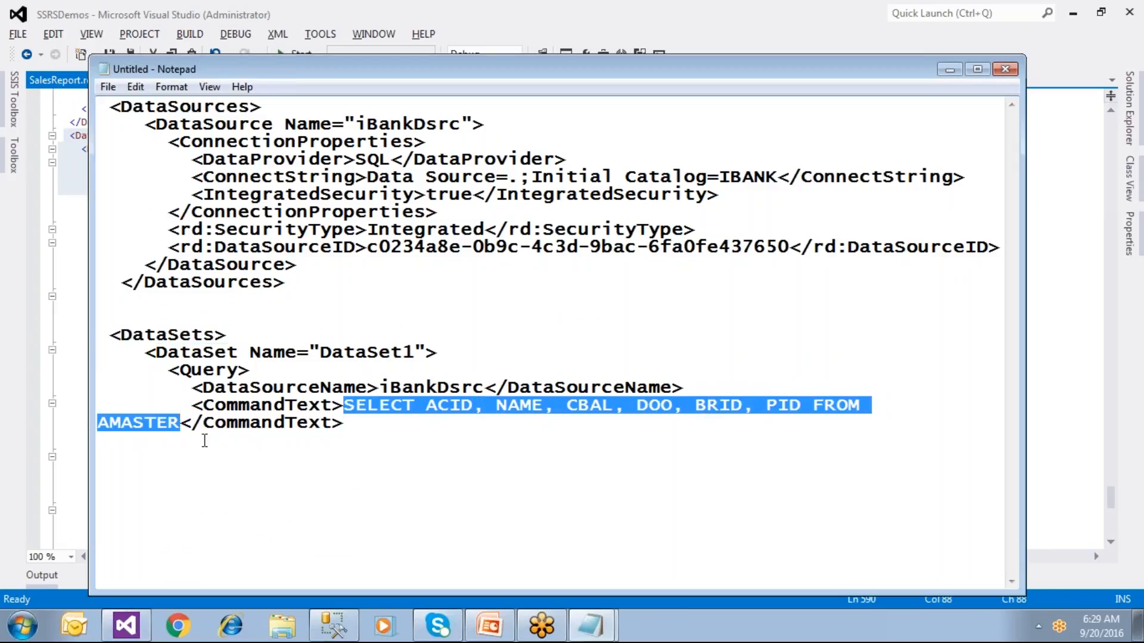
left_click(1013, 71)
left_click(670, 383)
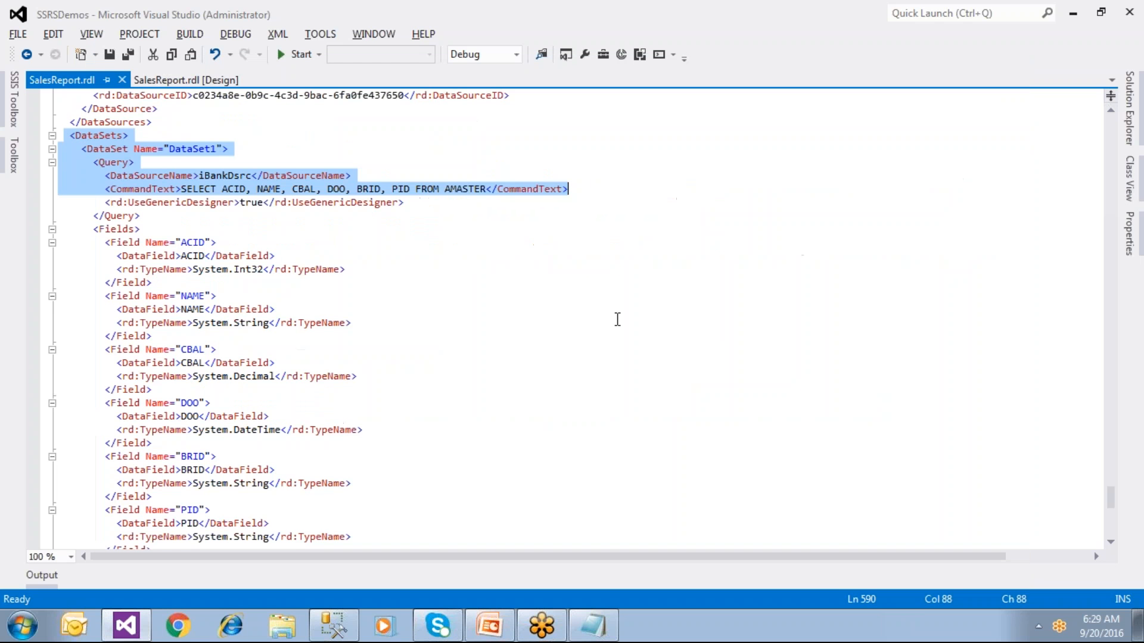
Step: Collapse the textbox1, List1, Page, DataSources, Query and DataSet1 XML elements, then bring up the report-creation steps notes
scroll(172, 251, "up", 20)
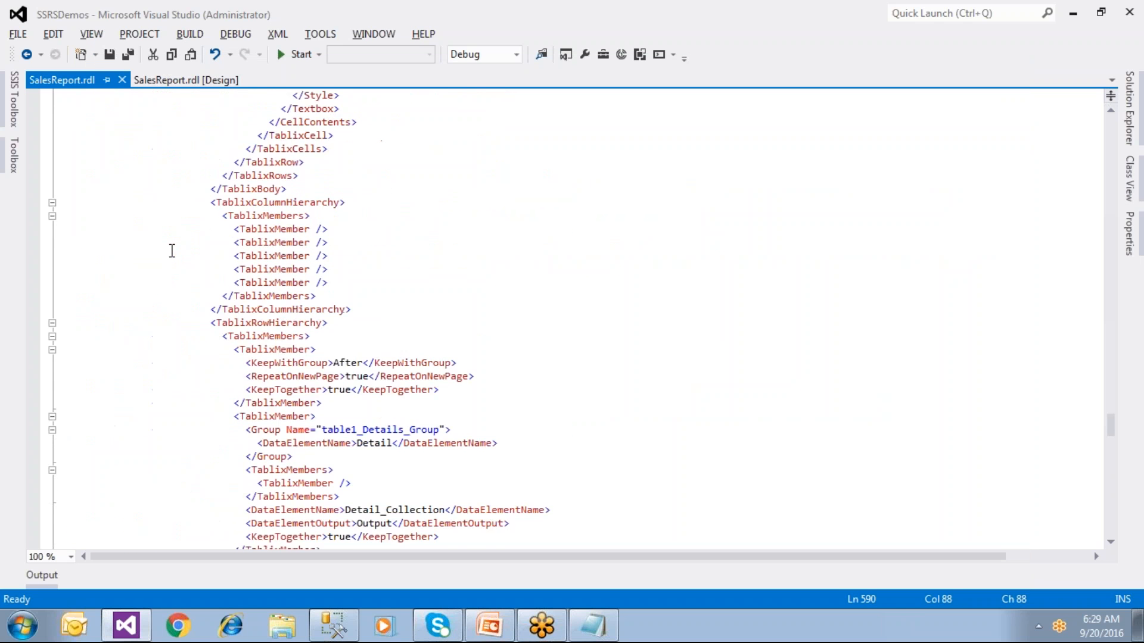
scroll(172, 251, "up", 20)
scroll(171, 251, "up", 20)
scroll(171, 251, "up", 15)
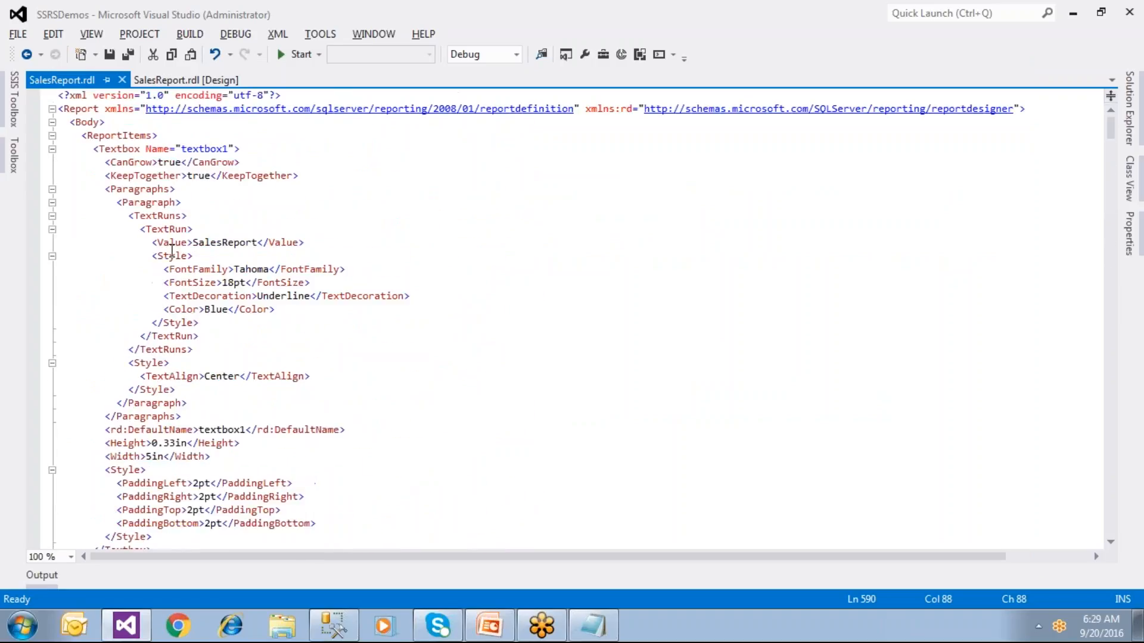
left_click(52, 149)
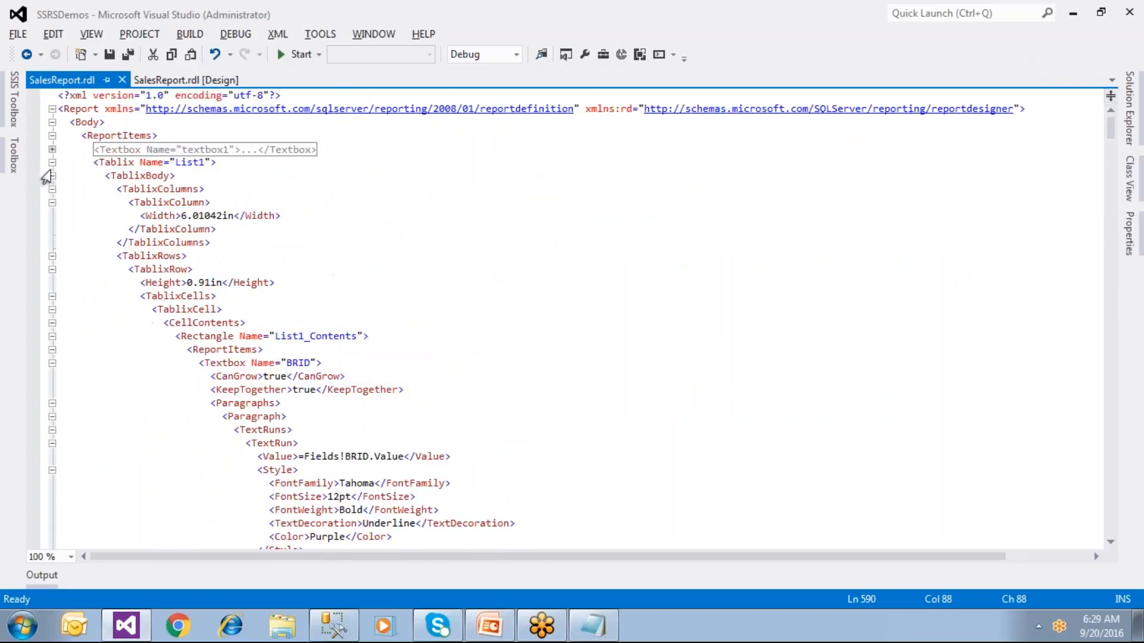
left_click(53, 162)
left_click(53, 242)
left_click(52, 269)
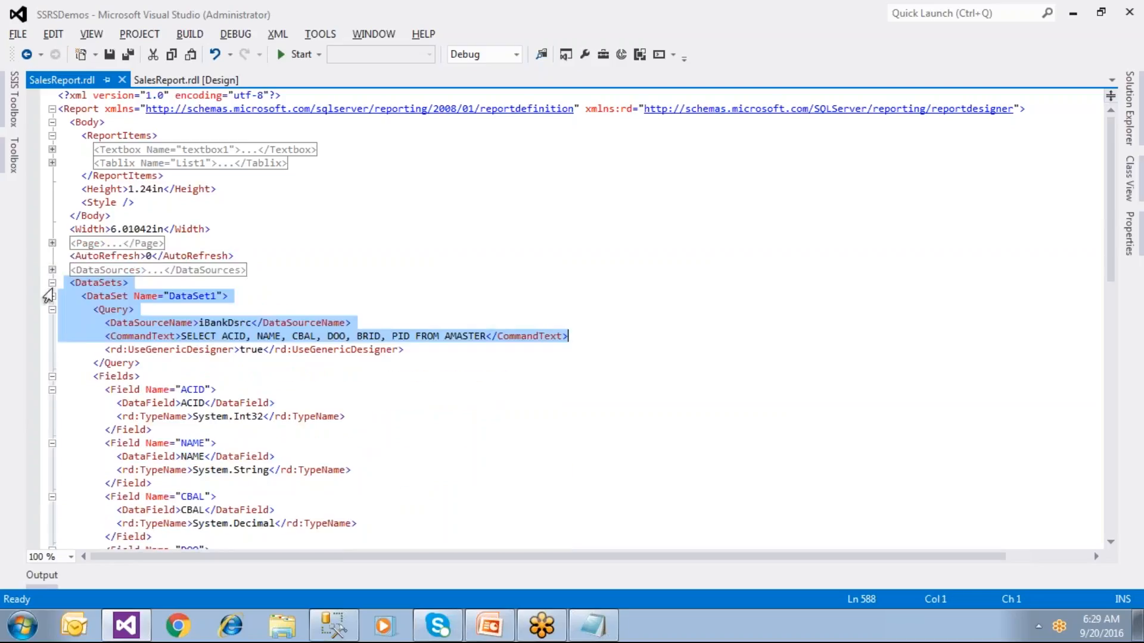
left_click(53, 309)
left_click(53, 296)
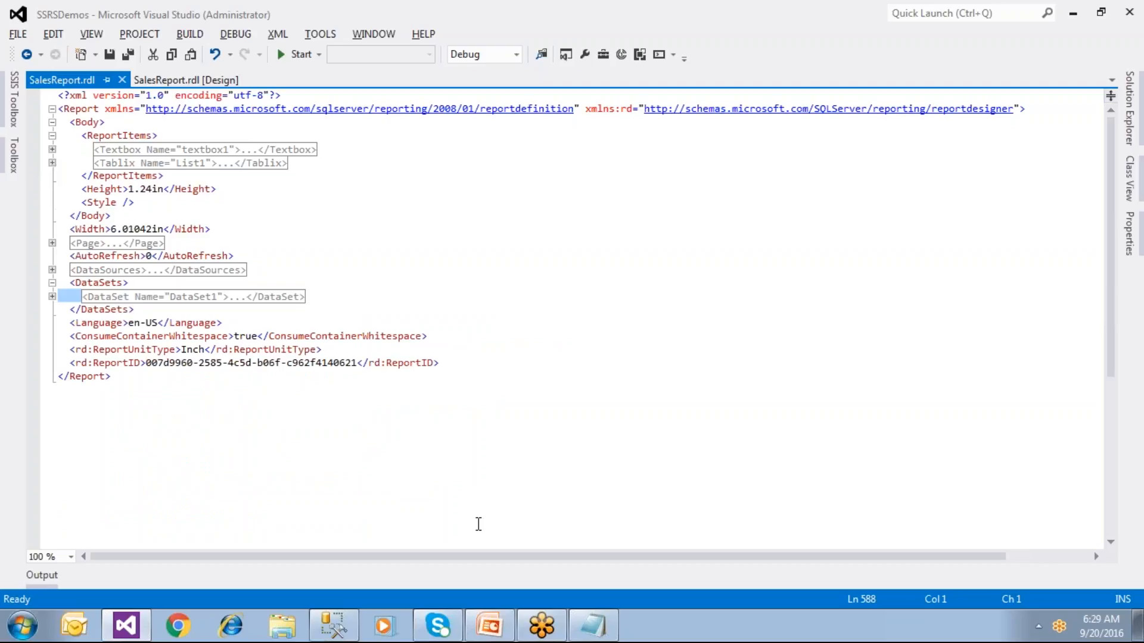
left_click(578, 624)
left_click(532, 513)
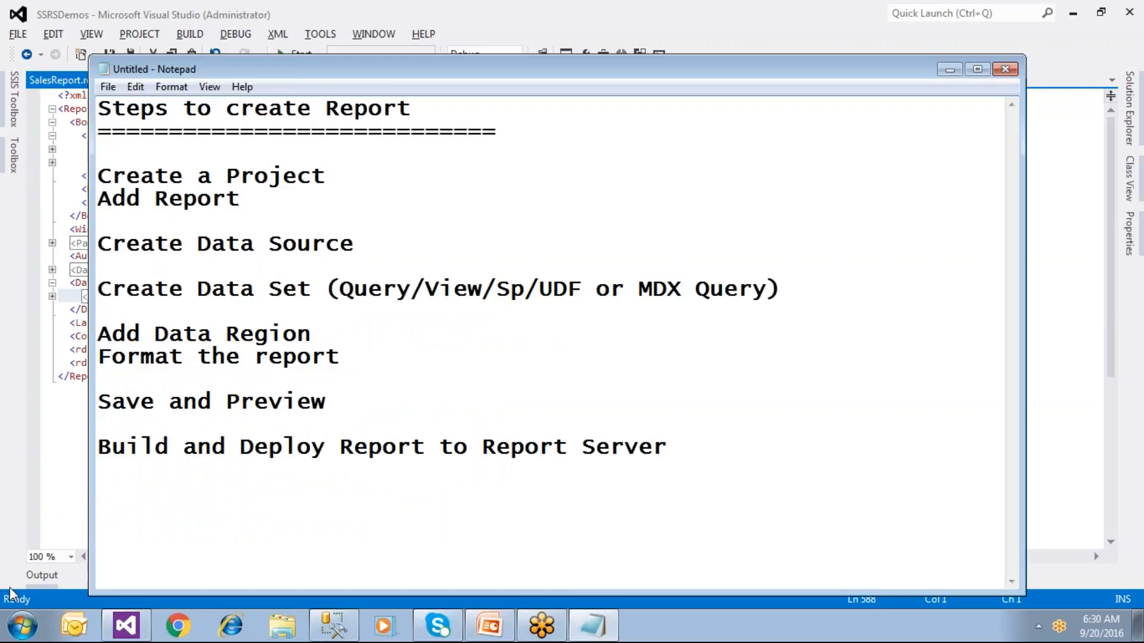
Step: In a new Notepad, type 'What does rdl file contain...?' followed by Data Sources
left_click(21, 625)
left_click(97, 276)
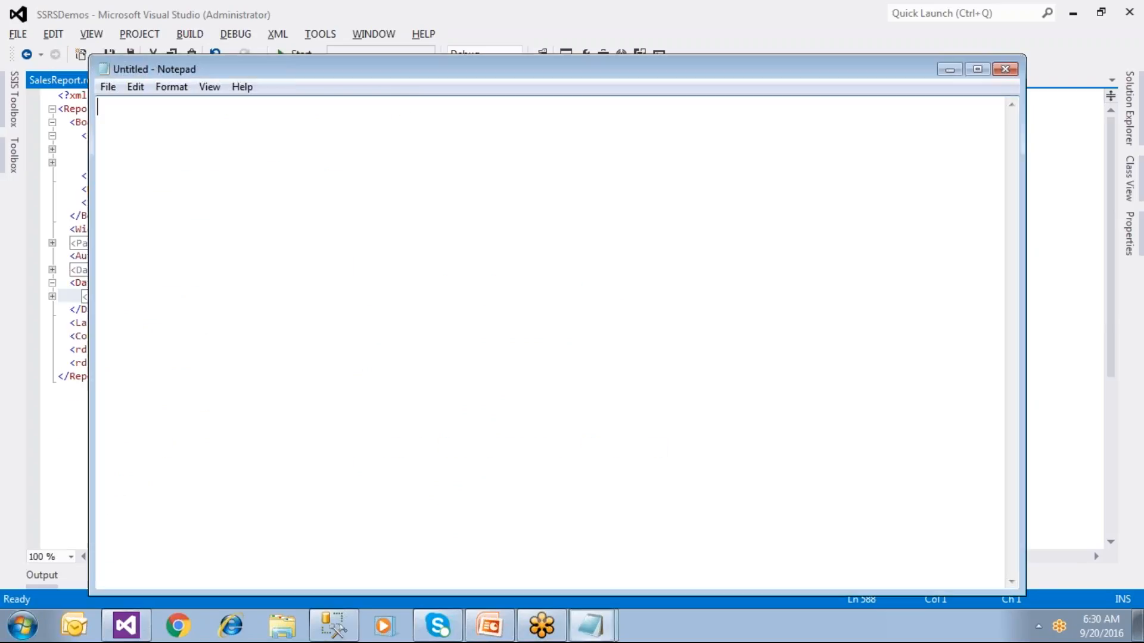
type("What dies")
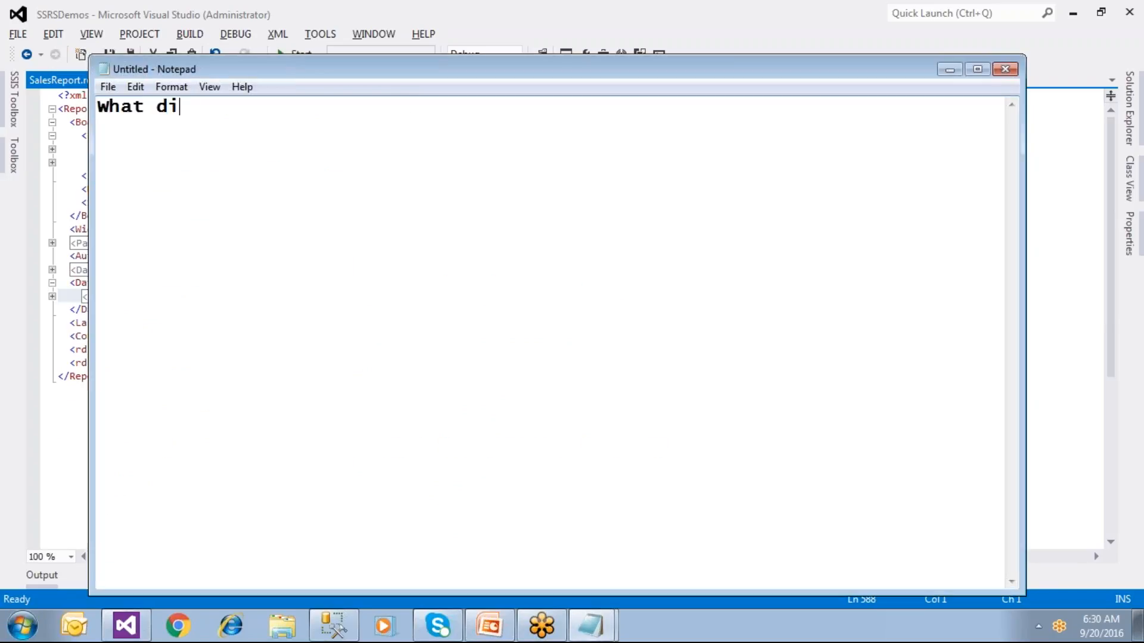
key("BackSpace")
key("BackSpace")
key("BackSpace")
type("oes rdl f")
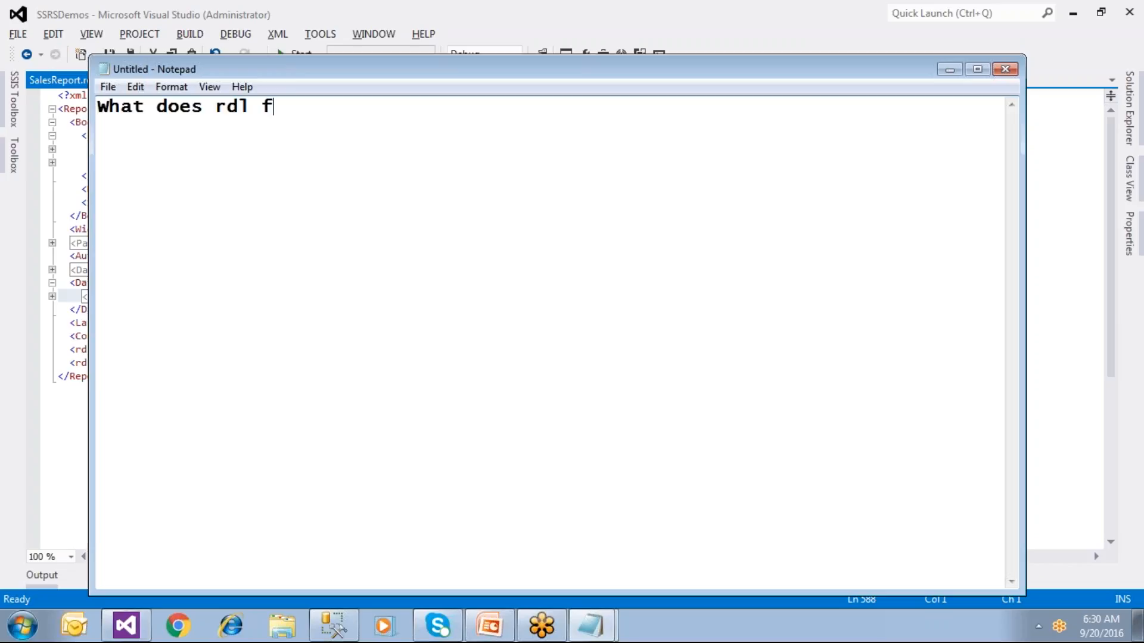
type("ile cont")
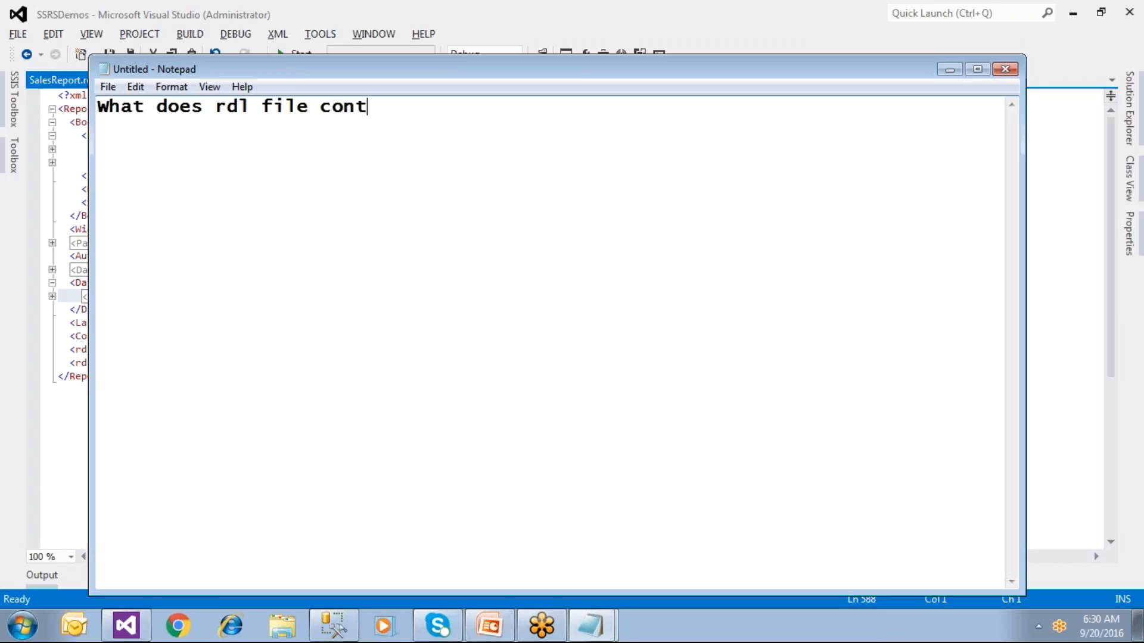
type("ain...?")
key("Return")
key("Return")
type("Data")
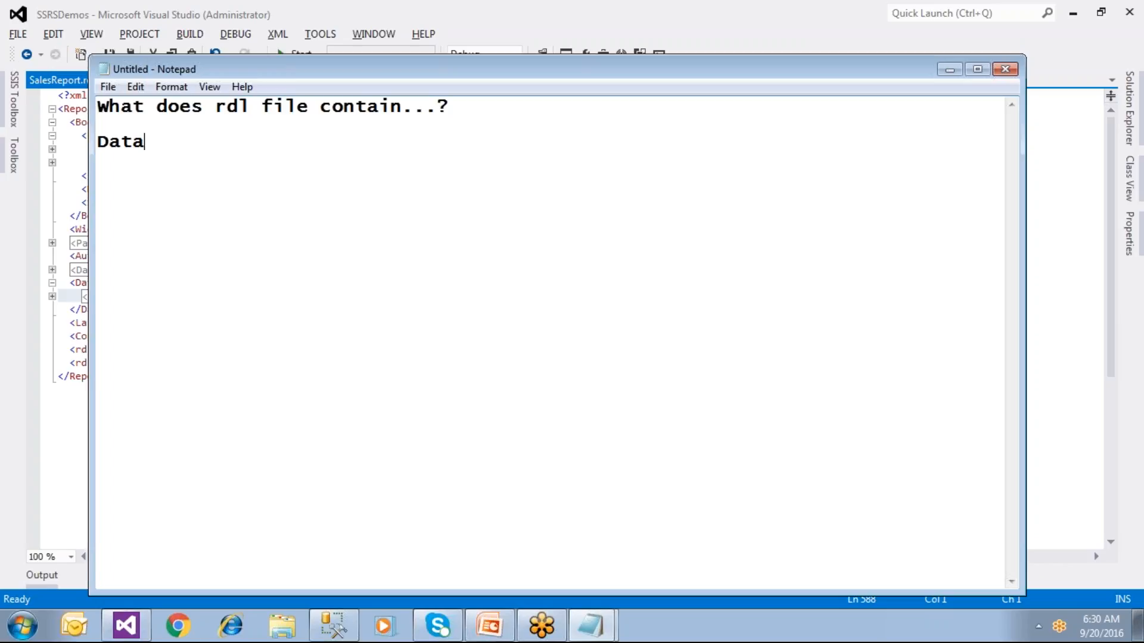
type(" Sources")
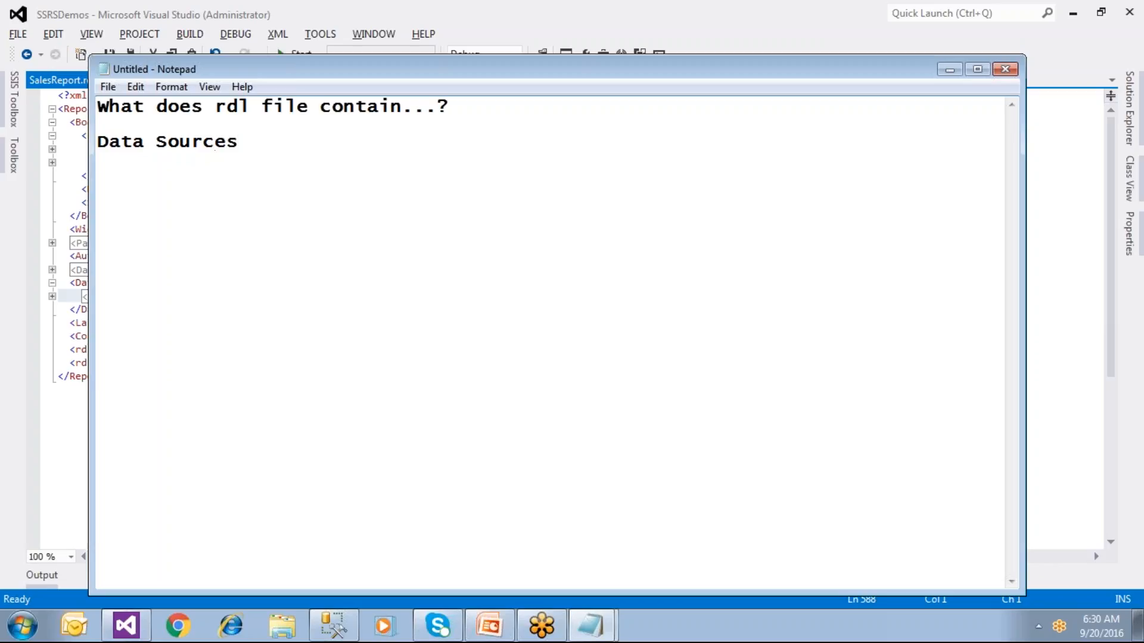
Step: Add Data Sets and Format properties: --currency, -- date time, --alignment and -- font color
key("Return")
type("Data Sets ")
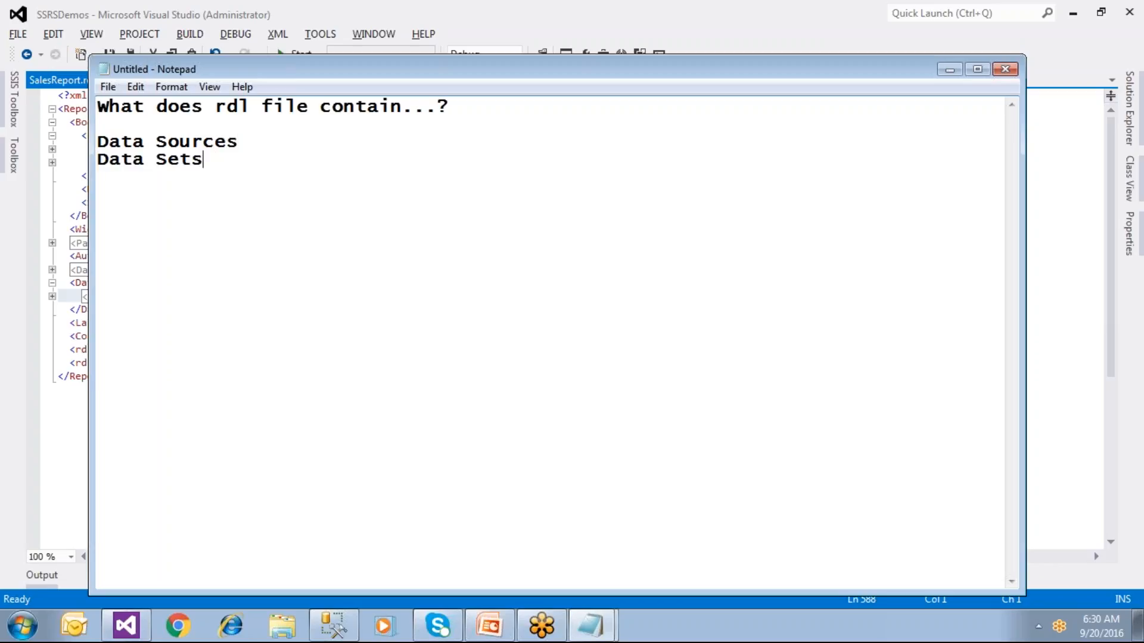
type("Format proper")
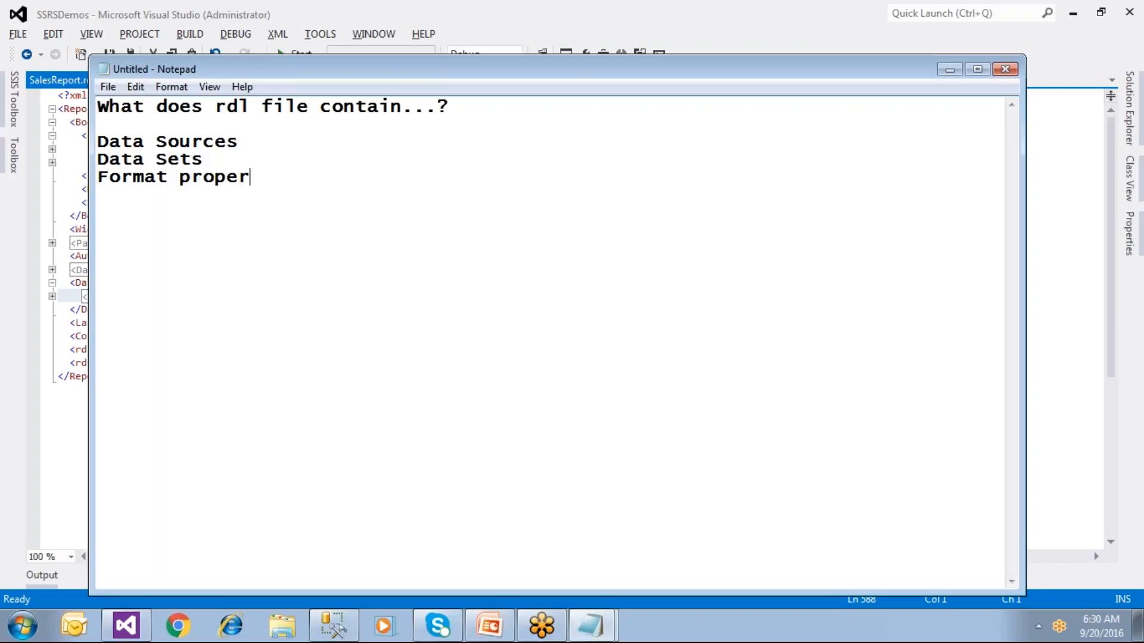
type("ties  ")
type("--")
type("currency")
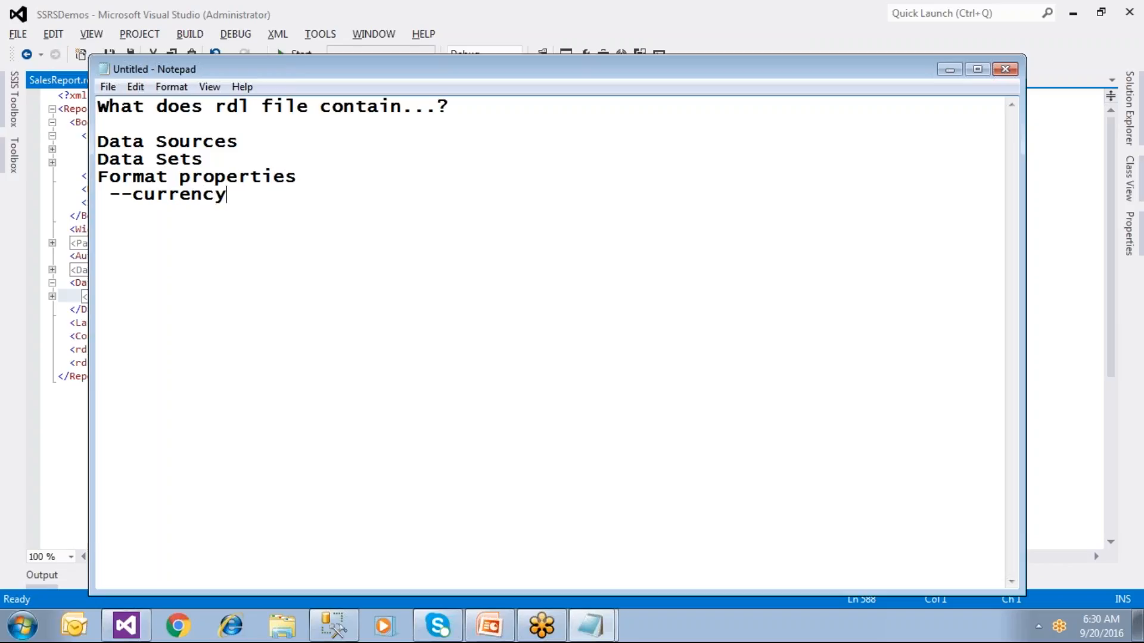
key("Return")
type("-- datee")
key("BackSpace")
key("BackSpace")
type("time  ")
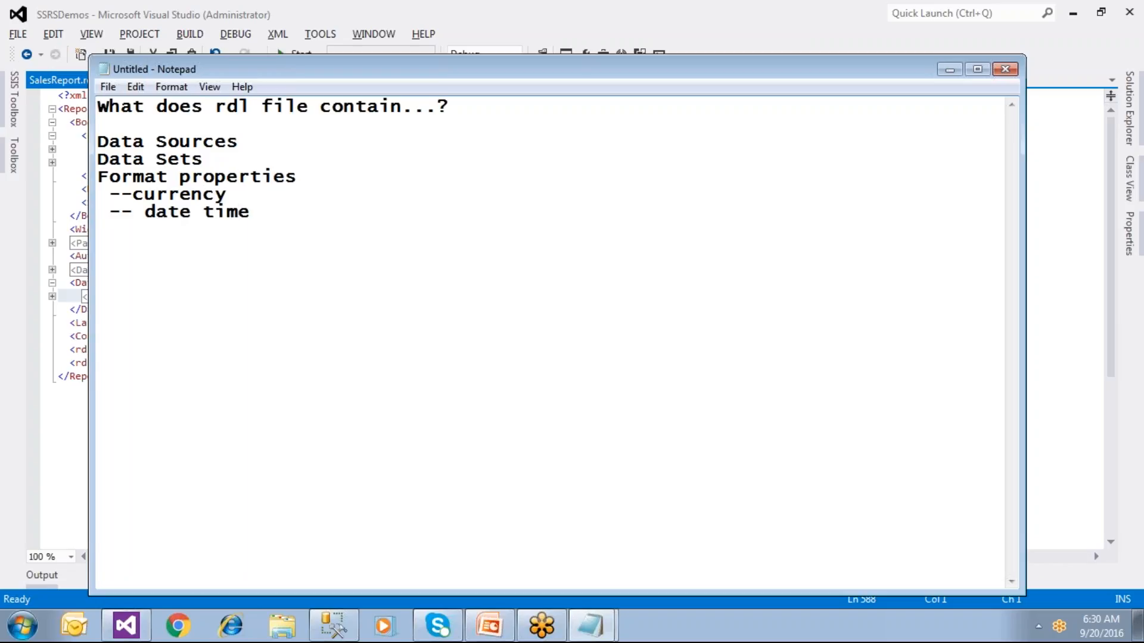
type("--alignment  ")
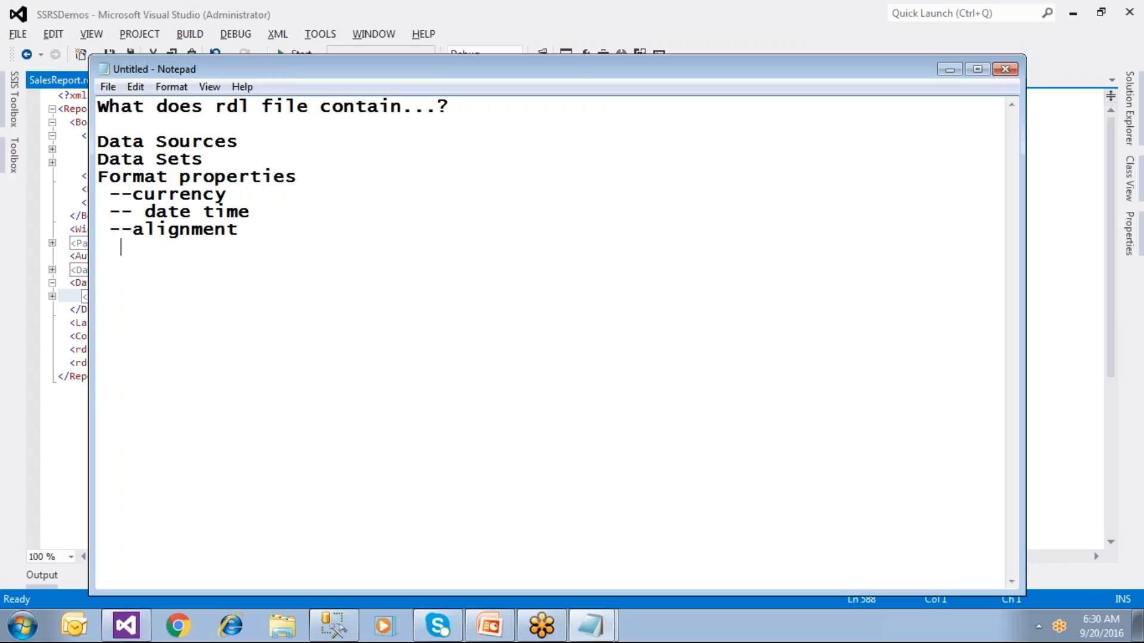
type("-- font col")
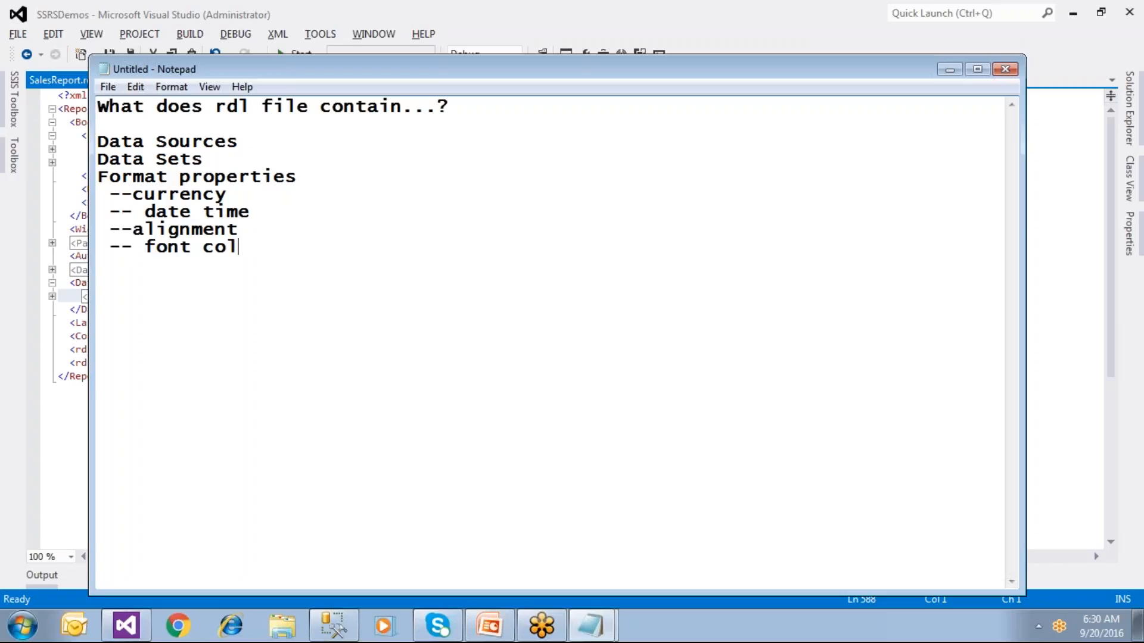
type("or")
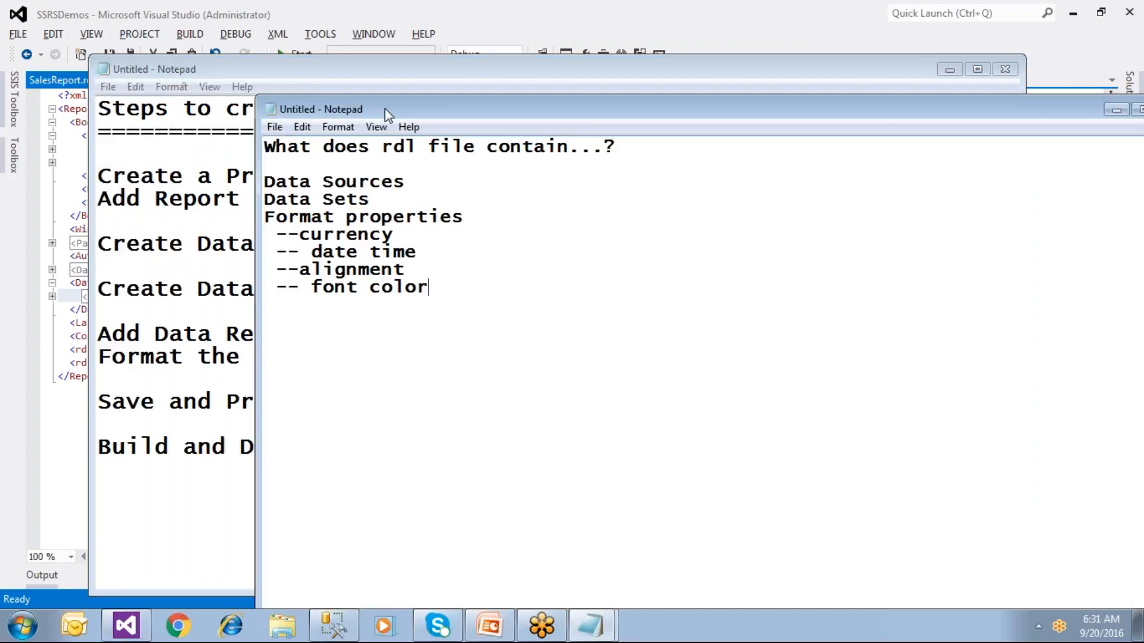
Step: Cancel closing the Notepad notes and bring the SalesReport XML forward
left_click(1006, 70)
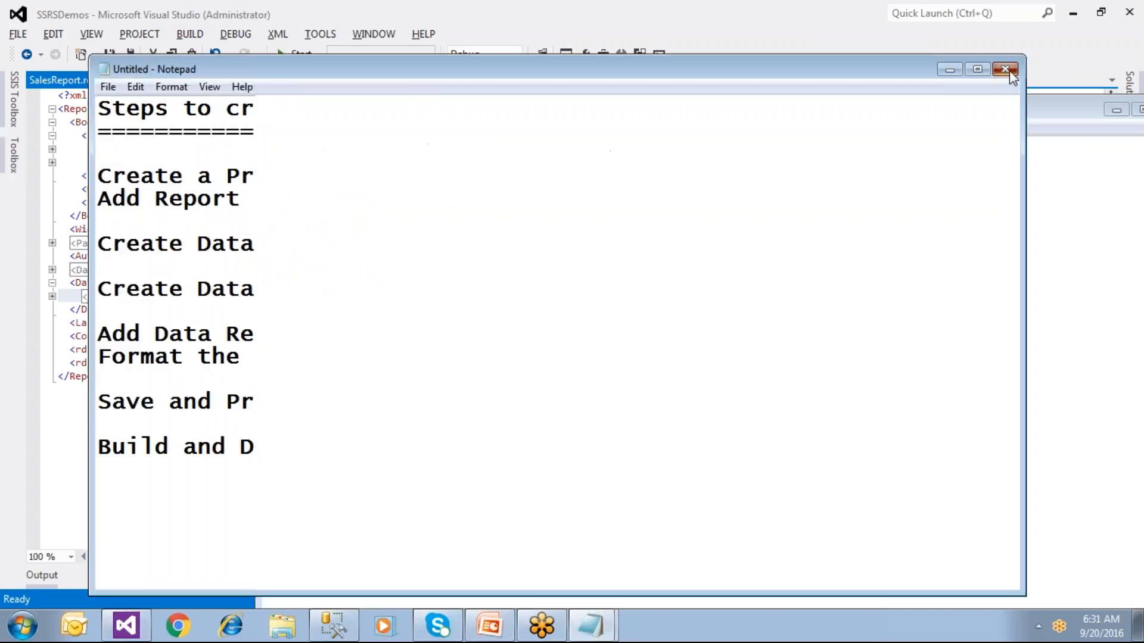
left_click(684, 320)
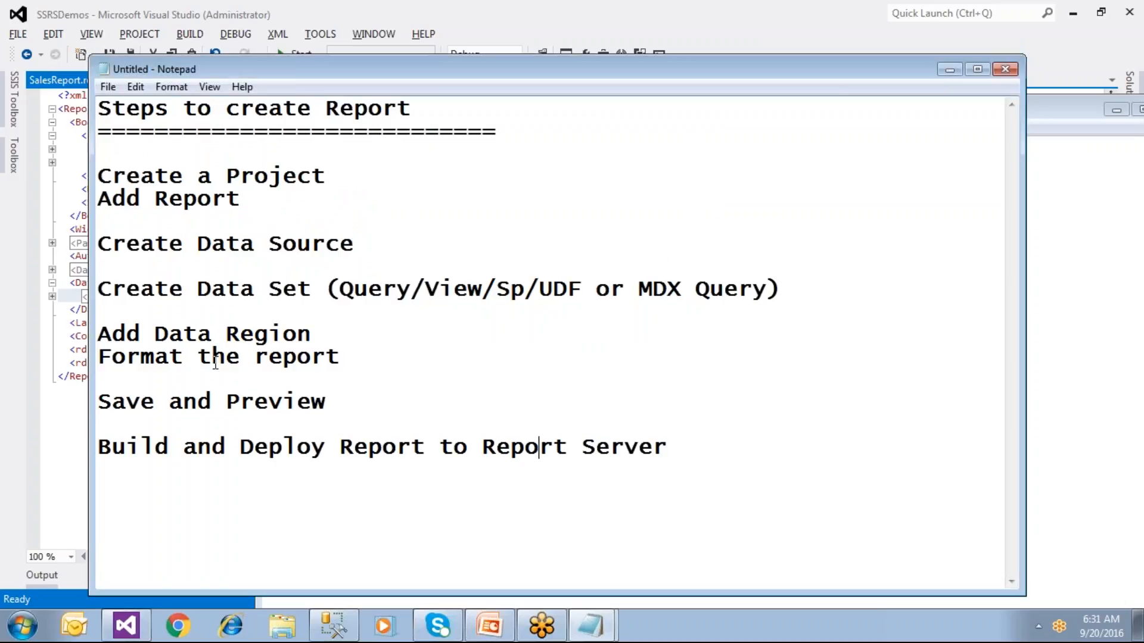
left_click(71, 460)
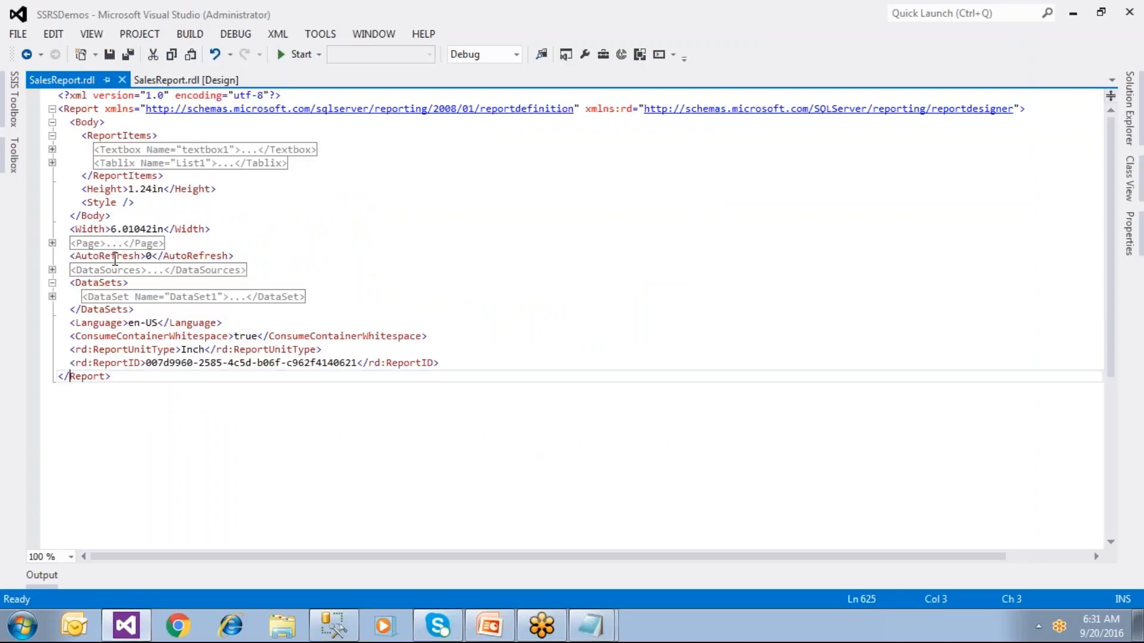
Step: Append Groups and etc on new lines below font color in the rdl contents notes
mouse_move(587, 625)
left_click(609, 592)
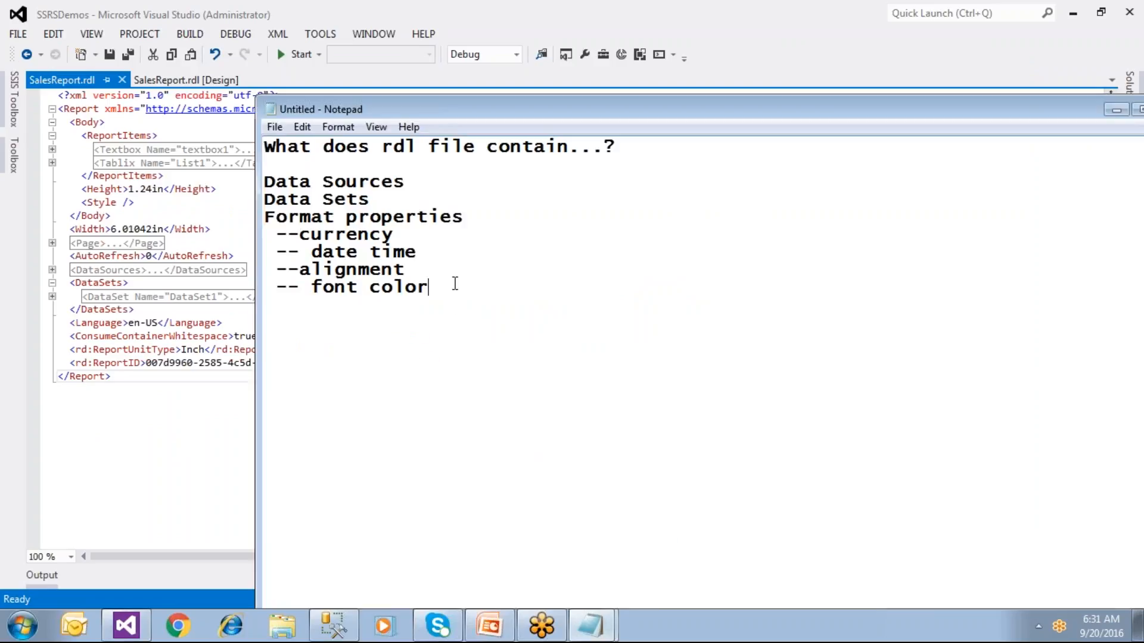
key("Return")
type("Groups")
key("Return")
type("etc")
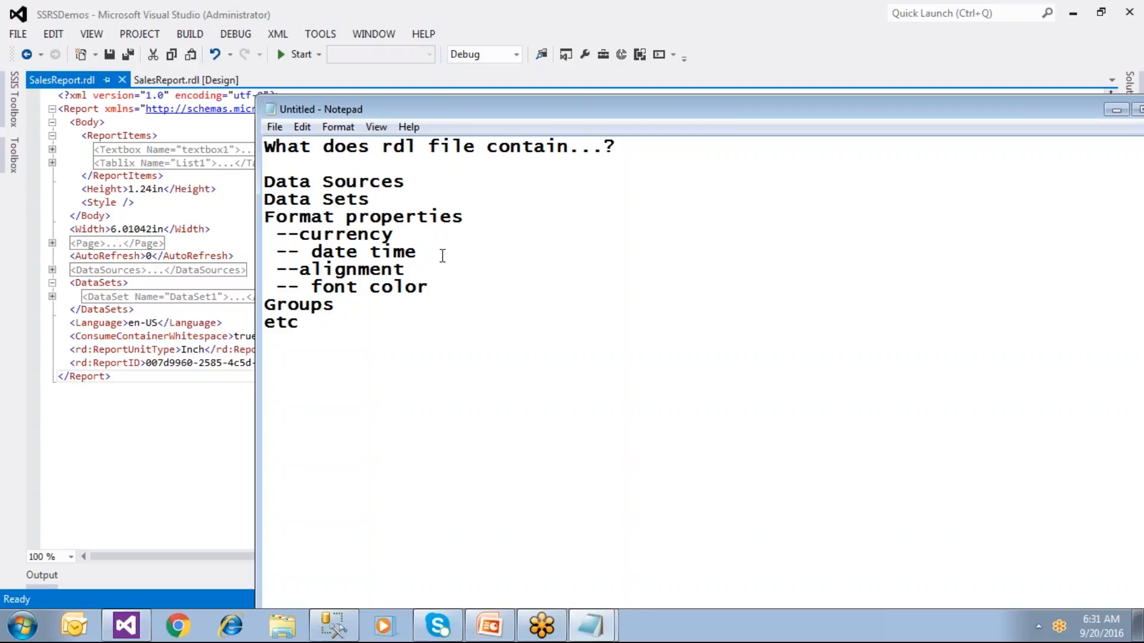
left_click(371, 303)
Step: Close the SalesReport.rdl XML code tab to reveal the [Design] view and open Solution Explorer
left_click(203, 563)
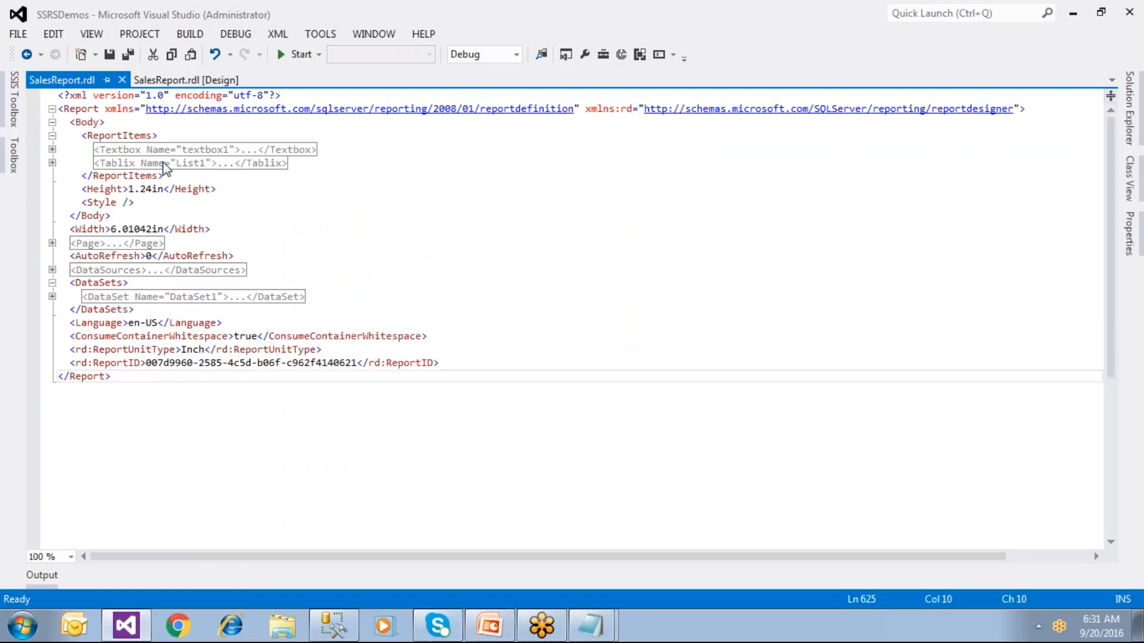
mouse_move(124, 147)
left_click(125, 81)
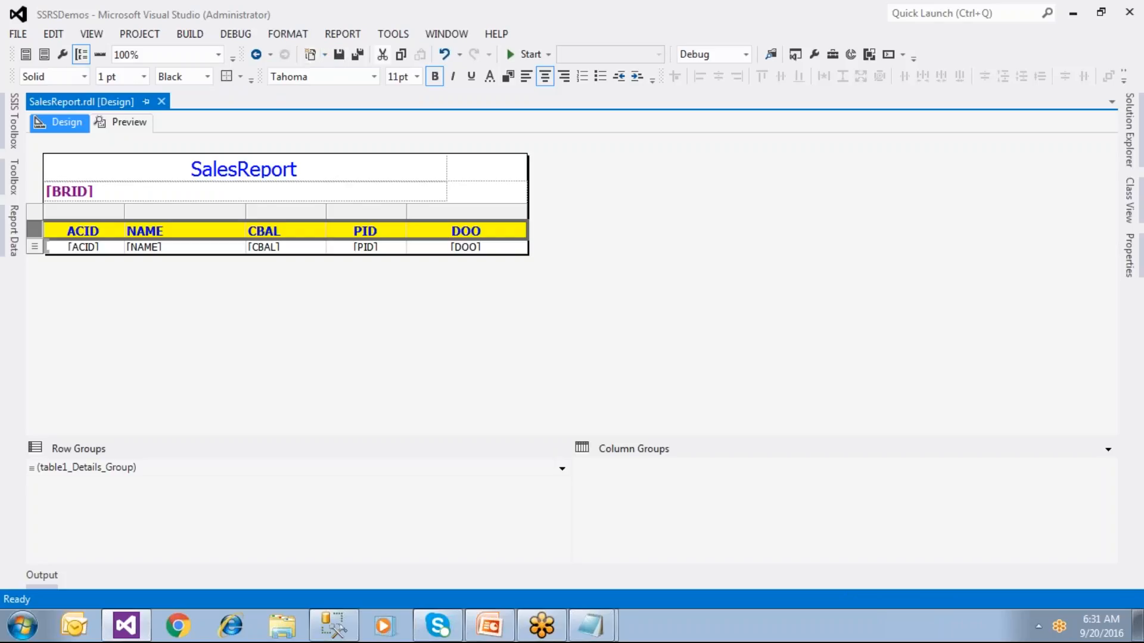
left_click(1139, 156)
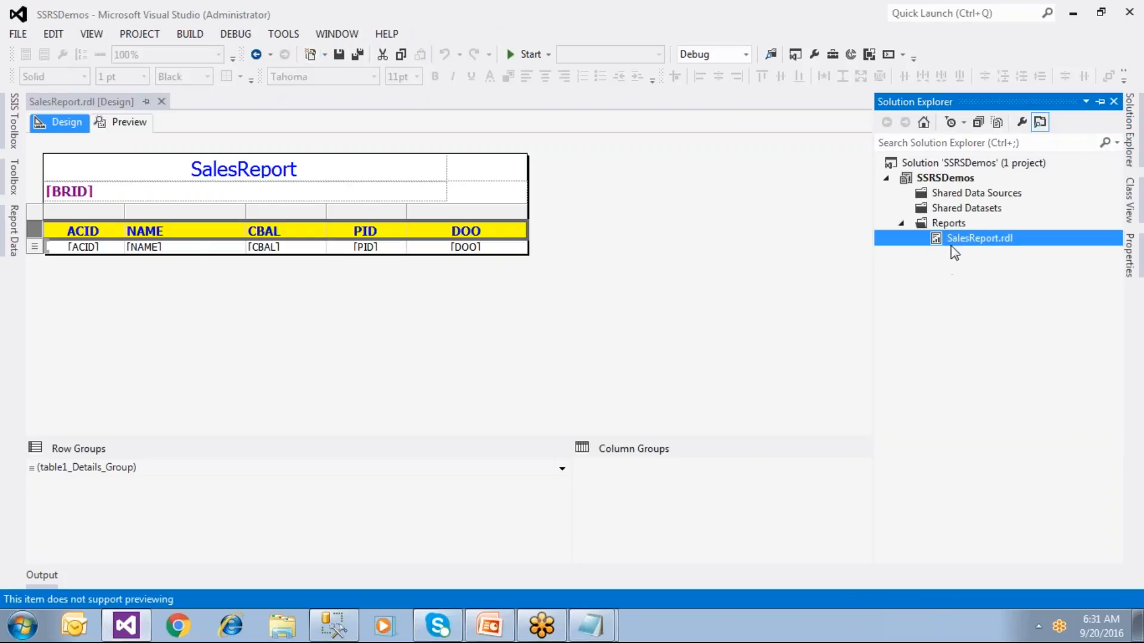
right_click(957, 226)
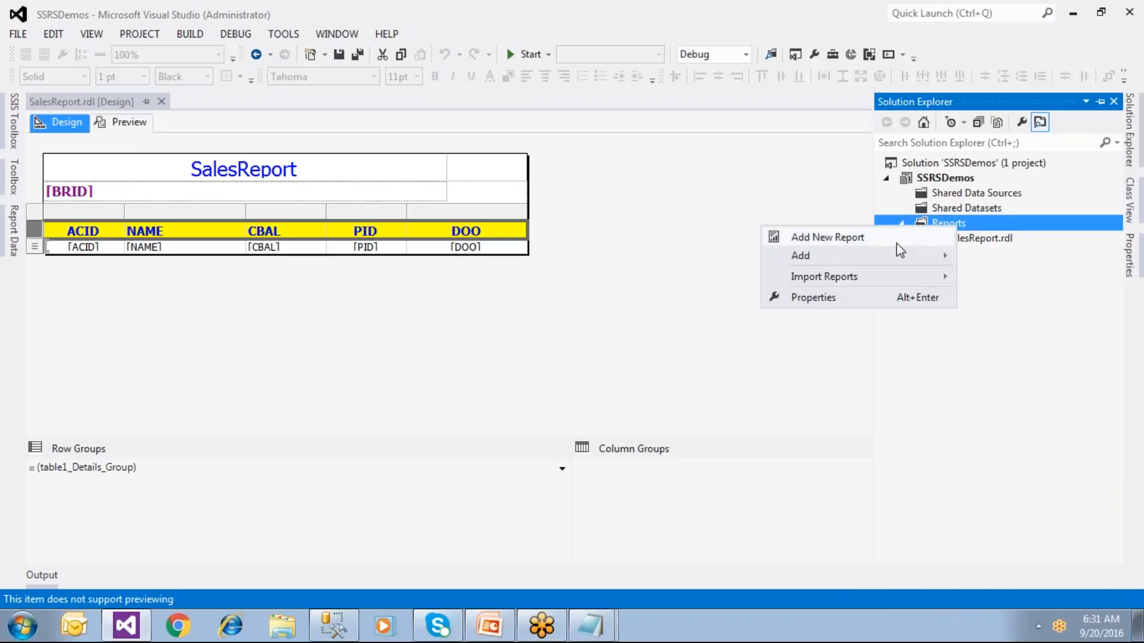
left_click(846, 238)
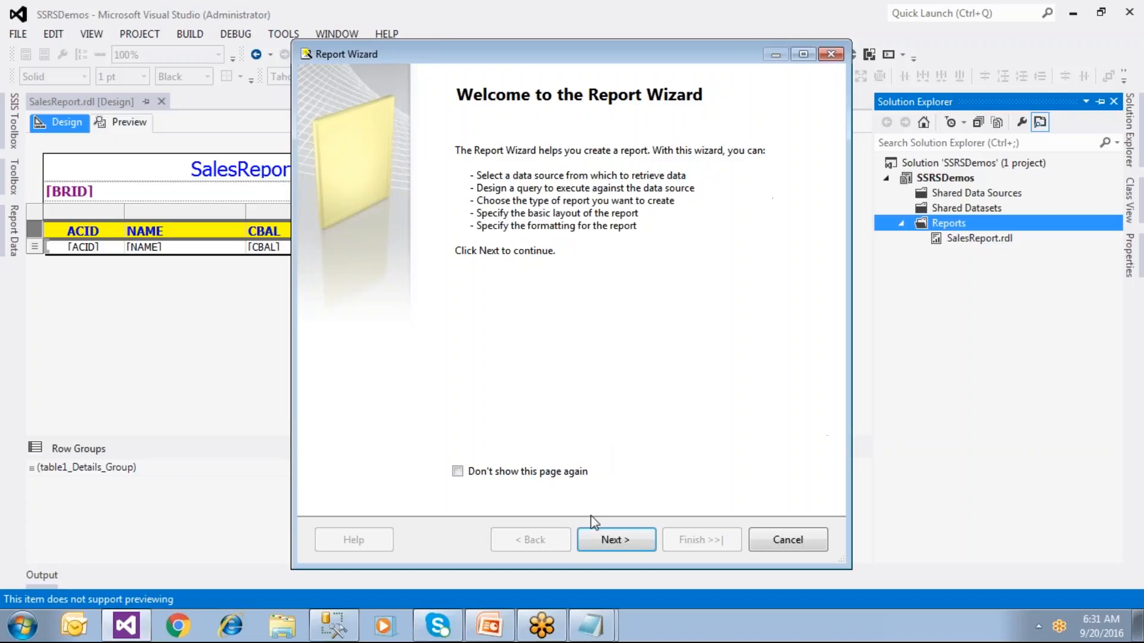
left_click(788, 539)
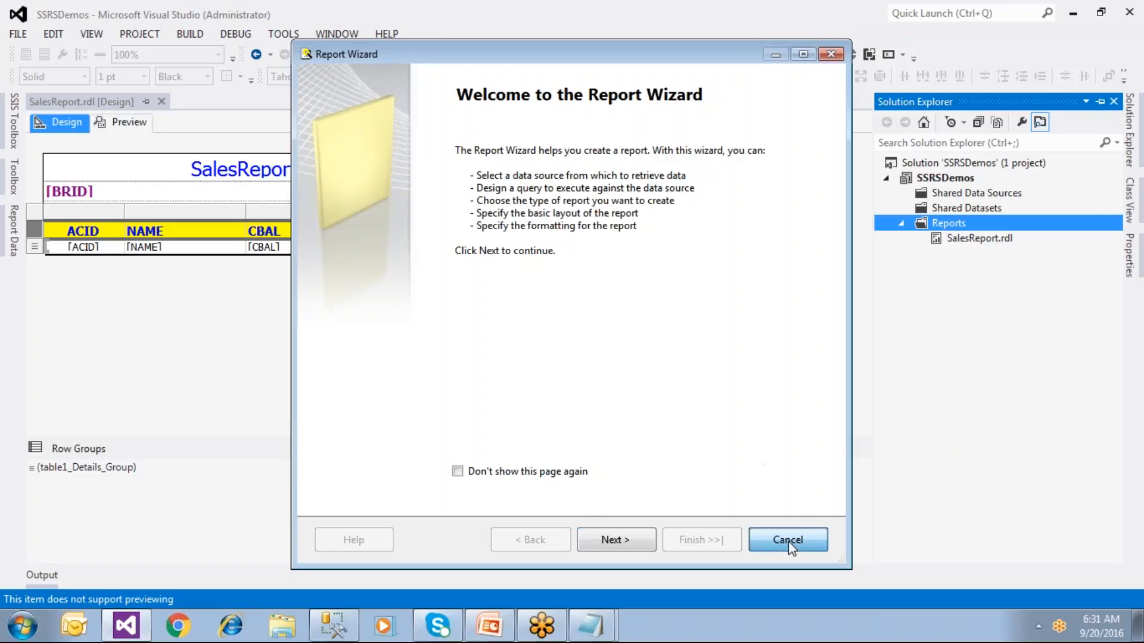
right_click(948, 237)
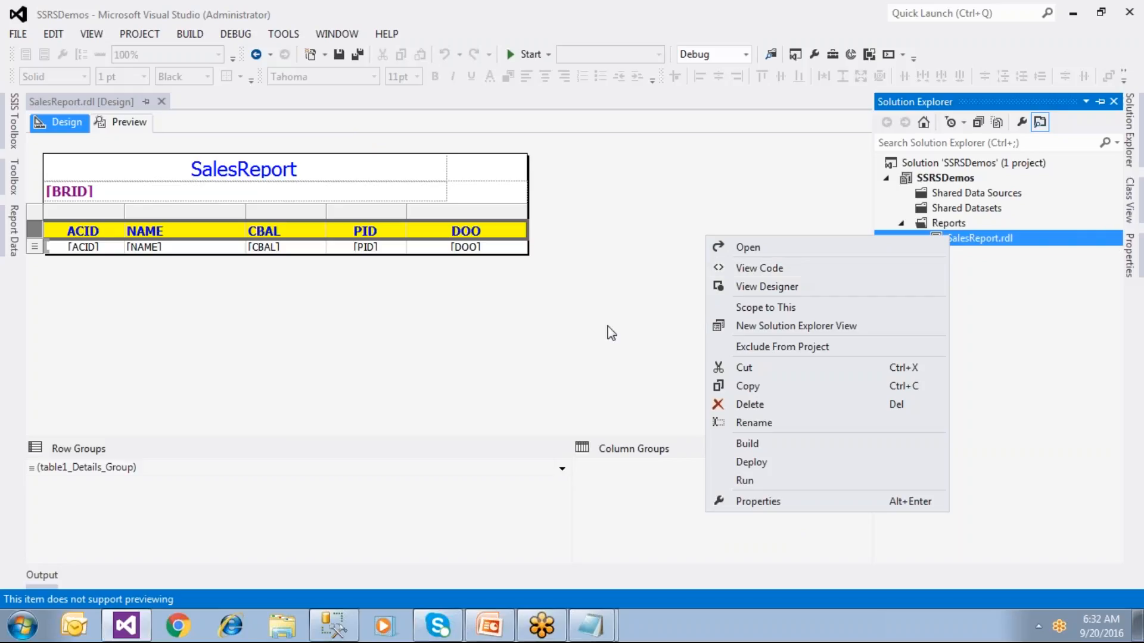
Step: Save SalesReport from its design view, inspect the Reports folder's Add menu without adding, then preview
left_click(596, 340)
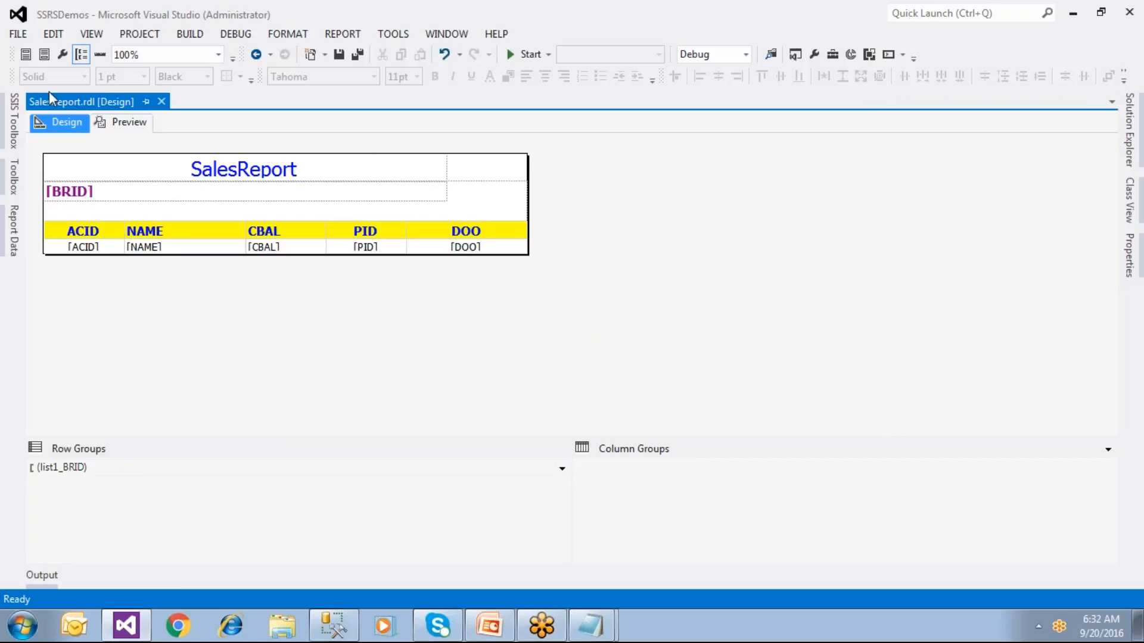
left_click(340, 55)
left_click(1125, 164)
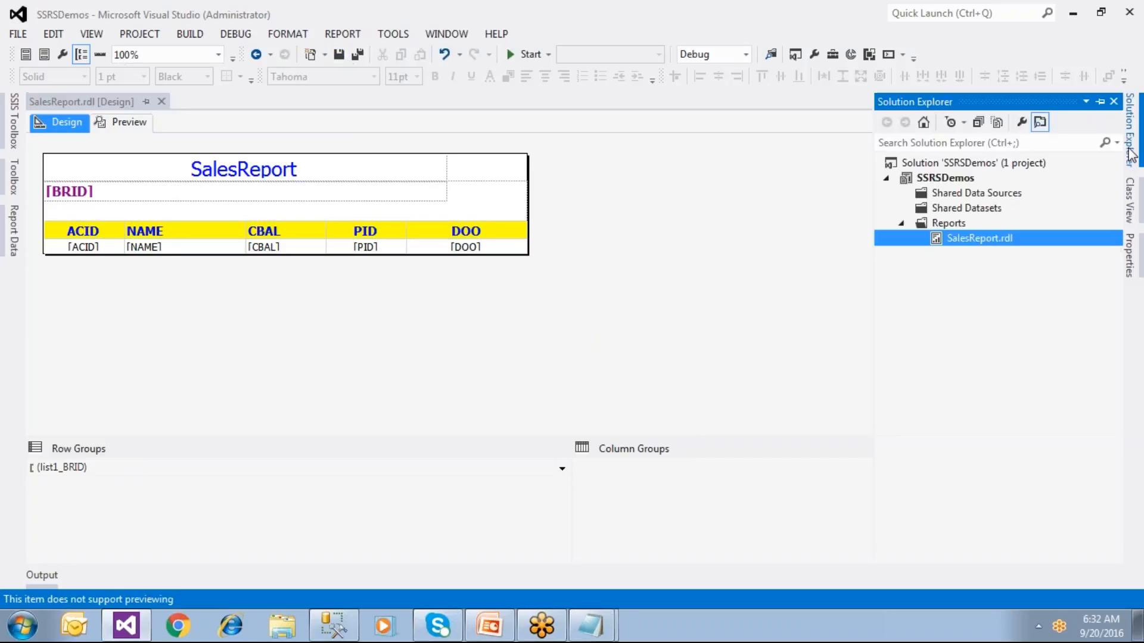
left_click(958, 226)
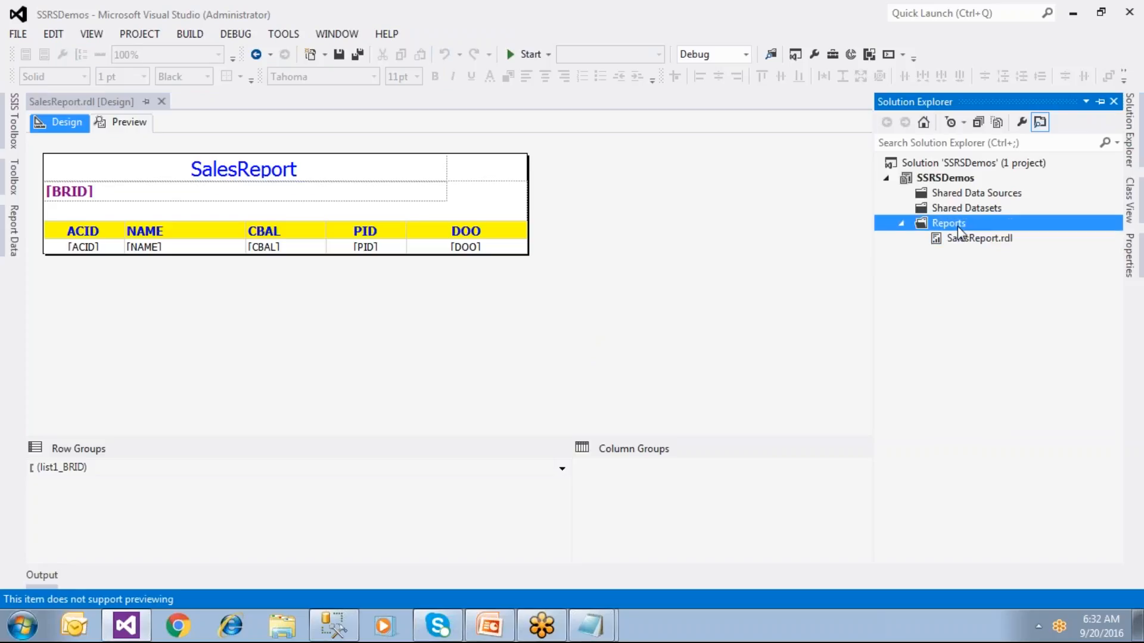
right_click(957, 226)
mouse_move(853, 255)
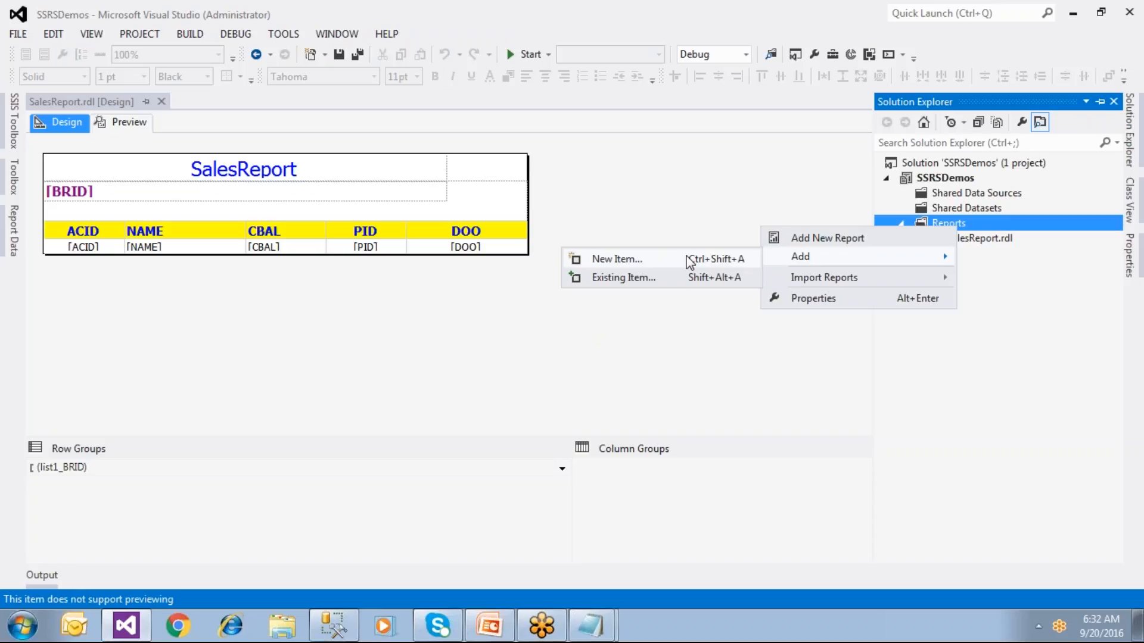
left_click(654, 337)
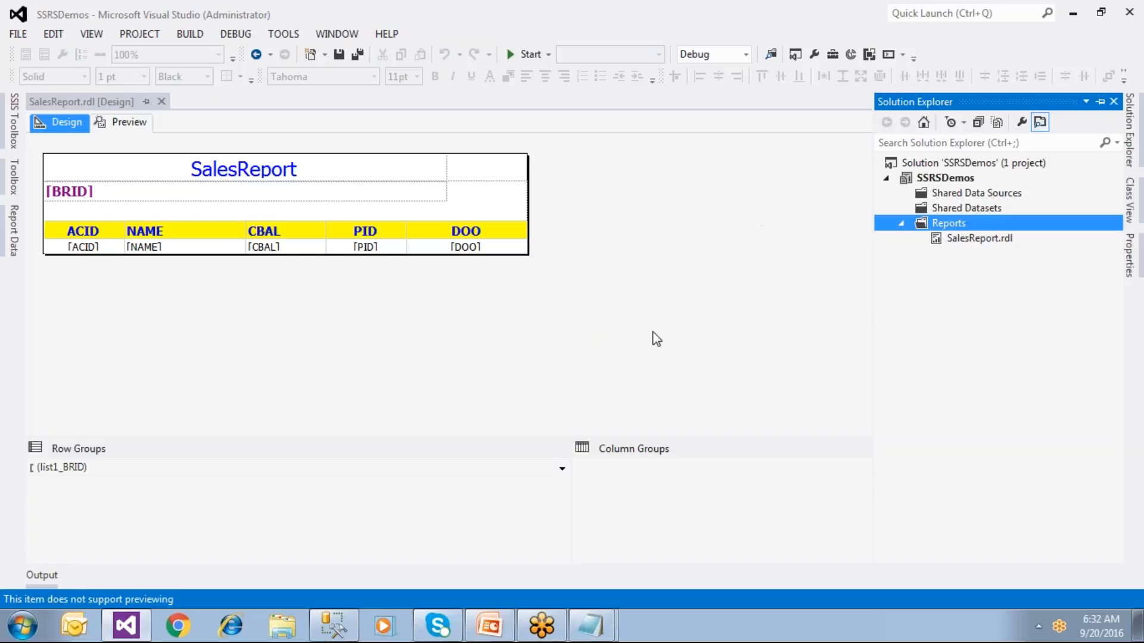
left_click(123, 125)
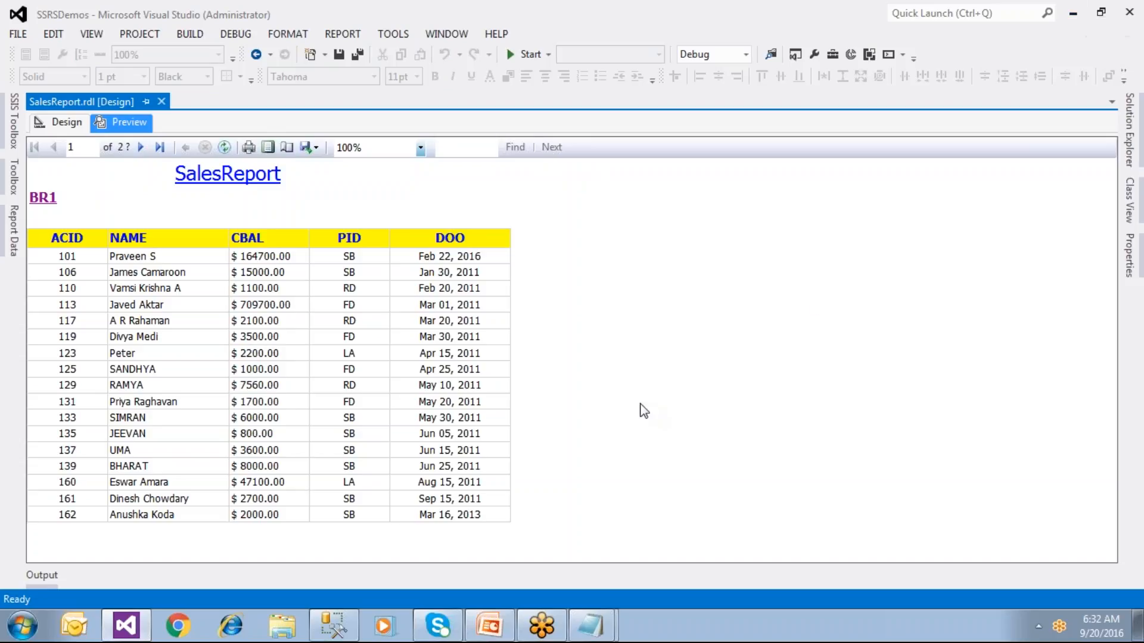
Step: Open and dismiss the Start menu while the BR1 SalesReport preview is displayed
left_click(27, 628)
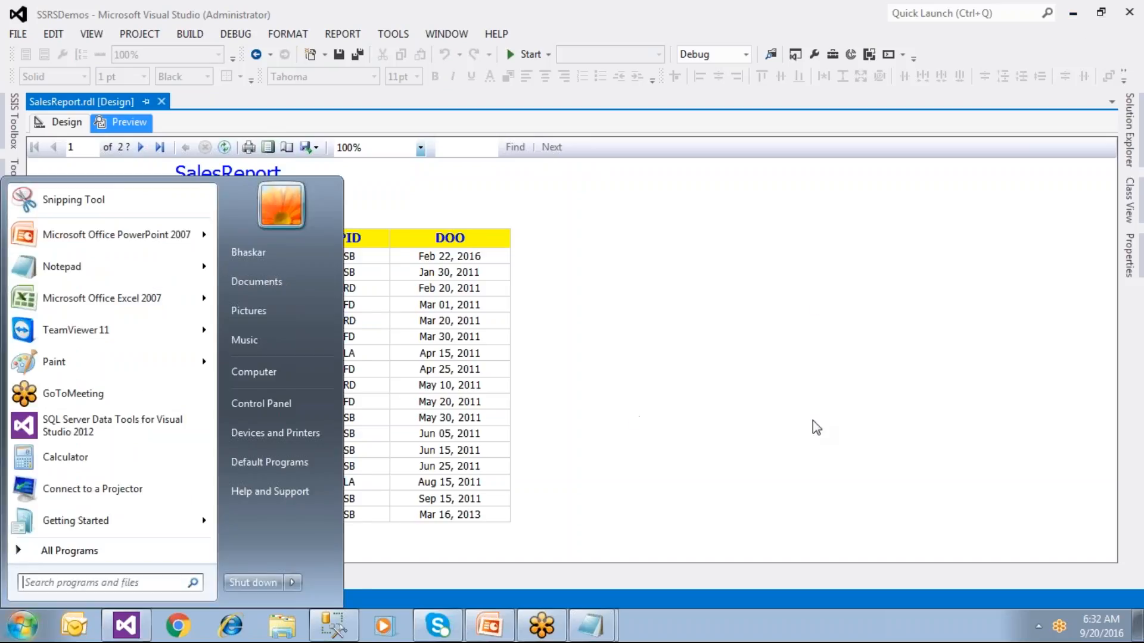
left_click(810, 426)
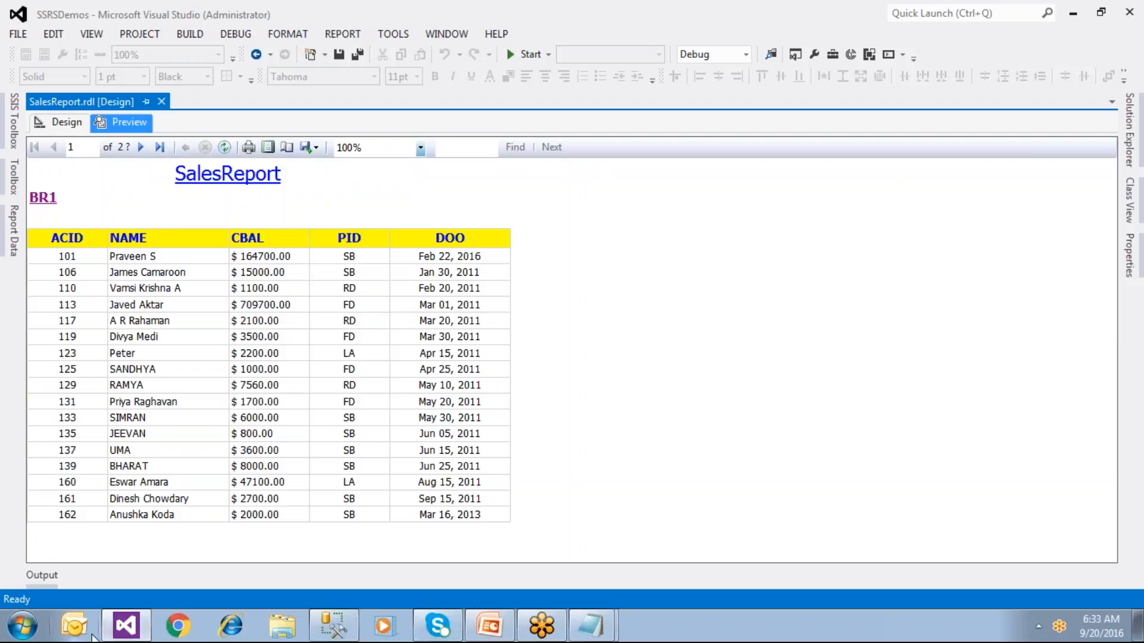
Step: Close the rdl contents Notepad, discarding its unsaved notes
left_click(24, 627)
left_click(584, 626)
left_click(651, 588)
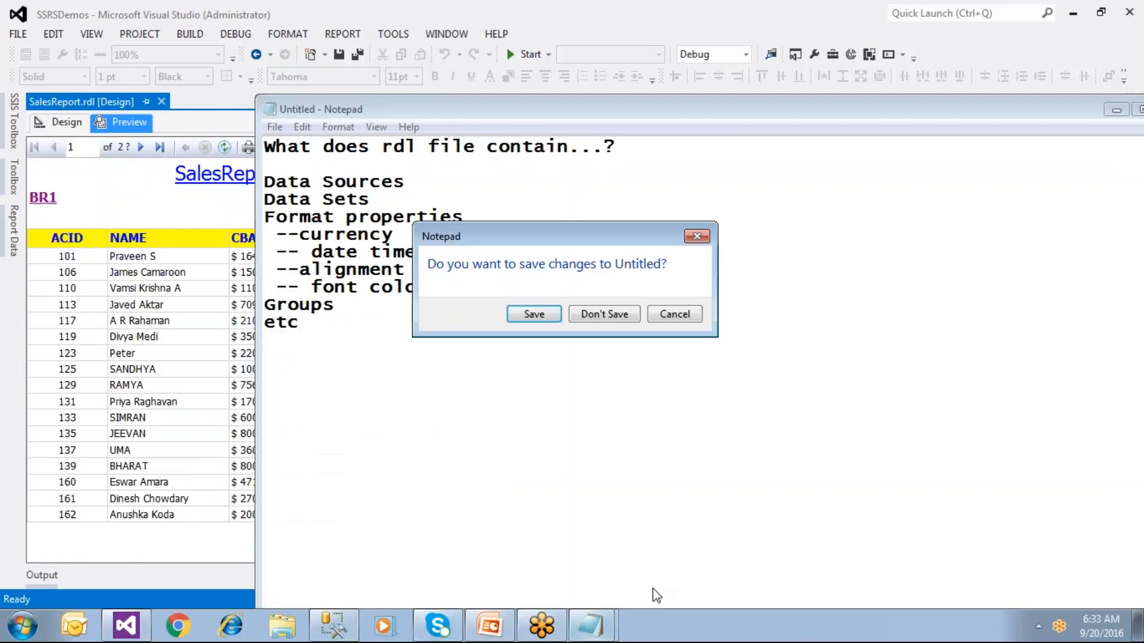
left_click(622, 319)
Step: Select and delete all the report-creation steps text in the steps note
left_click(588, 625)
key("ctrl+a")
left_click(440, 521)
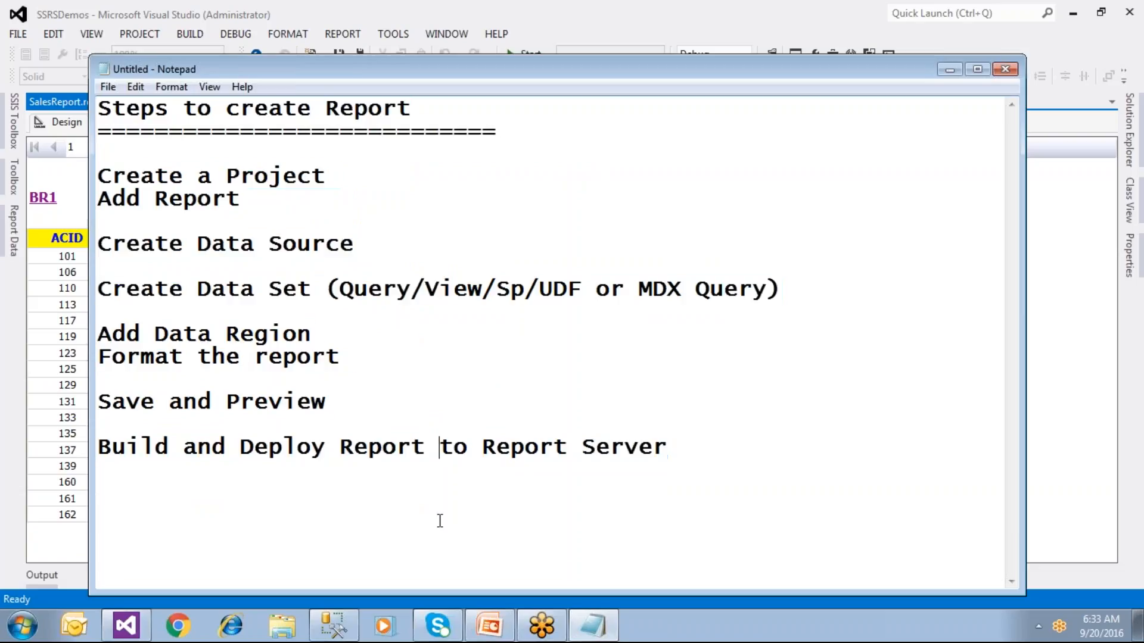
left_click_drag(105, 444, 689, 449)
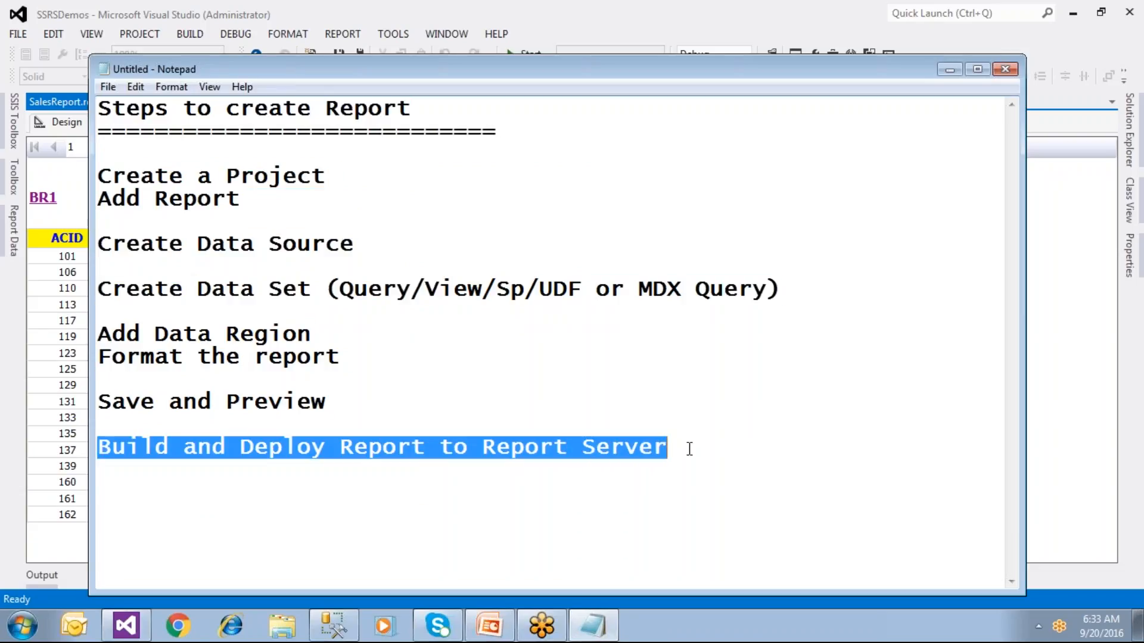
left_click(299, 493)
left_click_drag(481, 443, 70, 92)
left_click(688, 445)
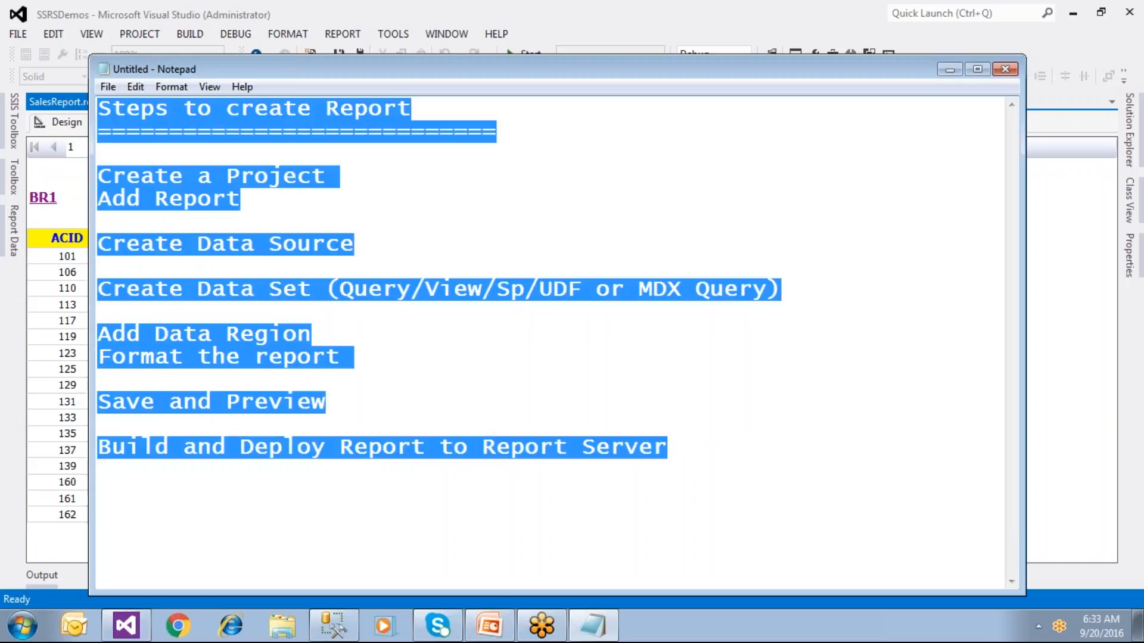
key("Delete")
Step: Type the heading 'Configure Report Server' with a dashed underline beneath it
type("Configure Report Server")
key("Return")
type("----------      --------------")
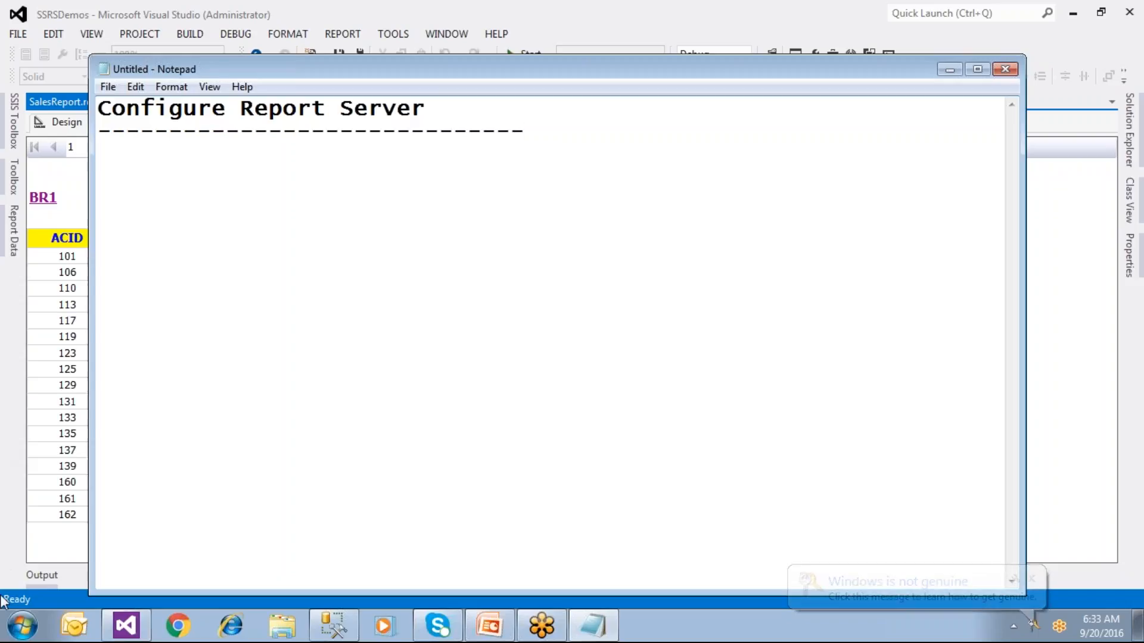
left_click(22, 625)
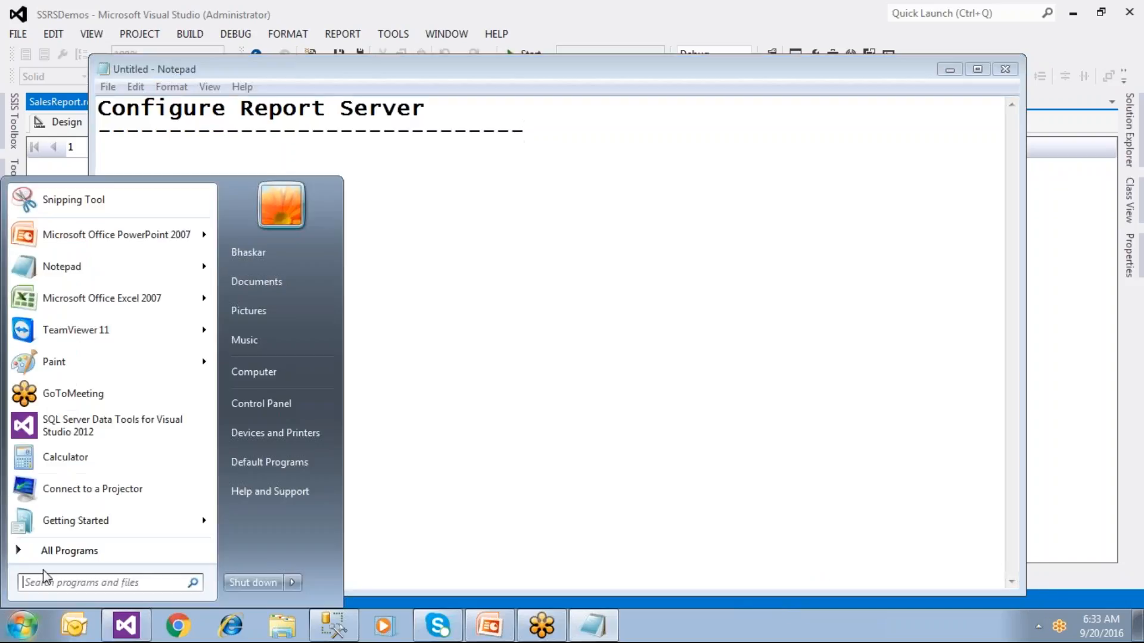
Step: Open a blank Paint canvas and draw a square, a right arrow and a tall rectangle
left_click(77, 363)
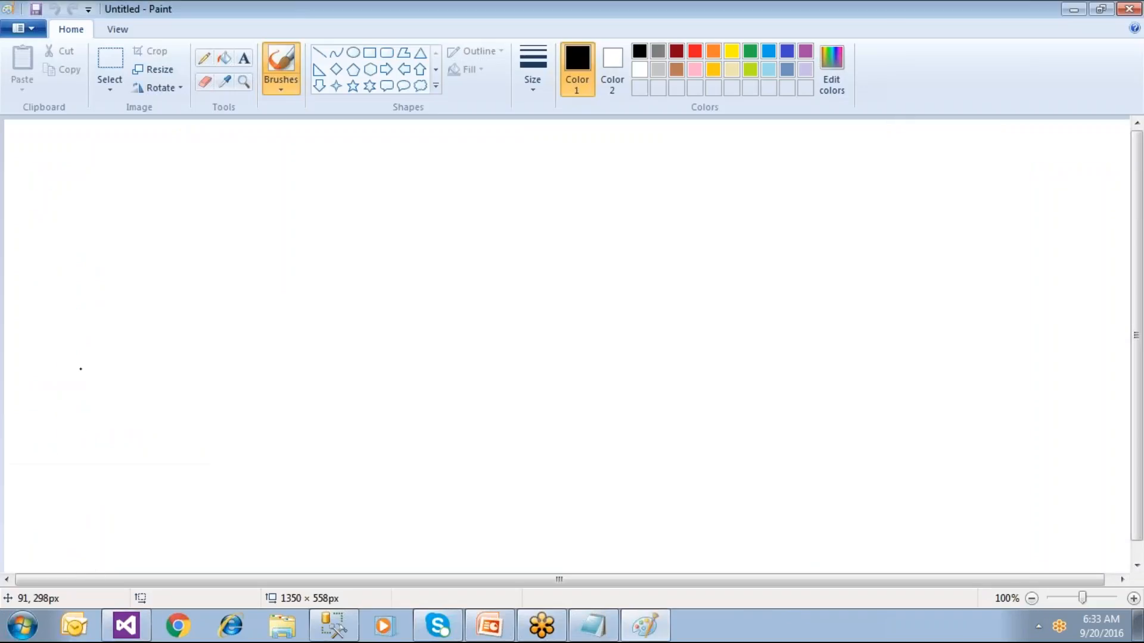
left_click(370, 52)
left_click_drag(127, 215, 231, 314)
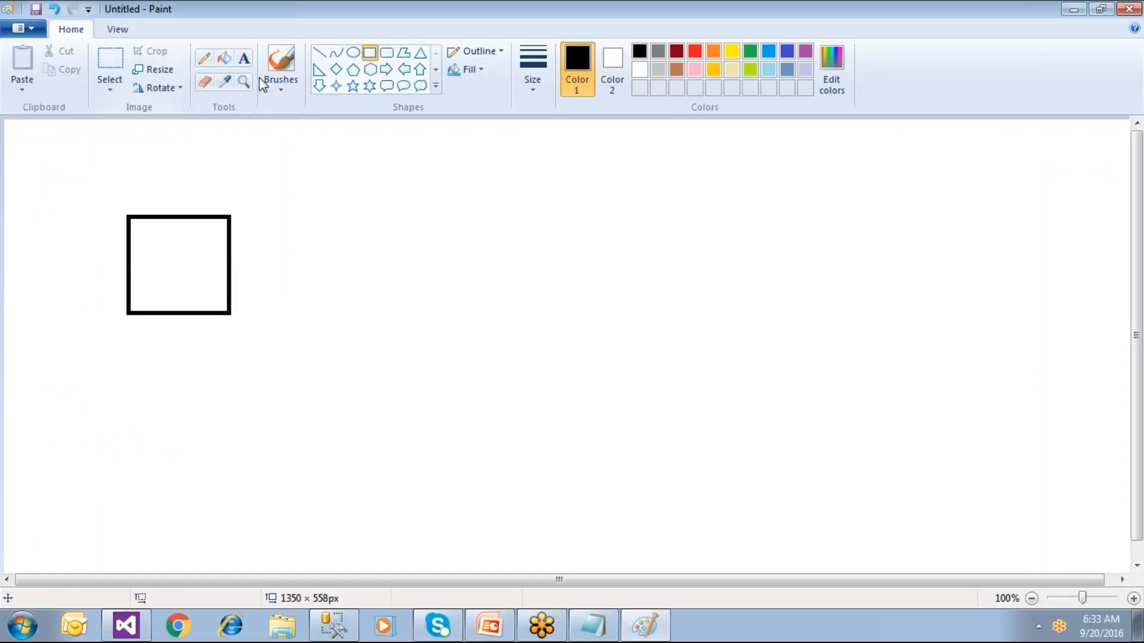
left_click(388, 69)
left_click_drag(264, 239, 354, 285)
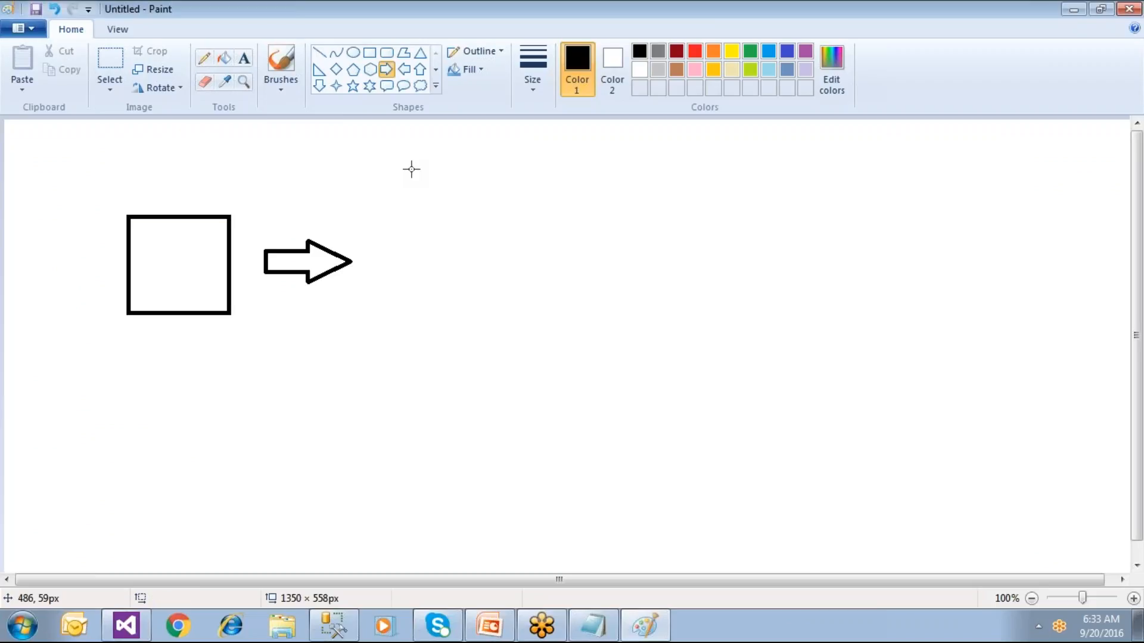
left_click(369, 52)
left_click_drag(403, 178, 568, 379)
left_click(649, 375)
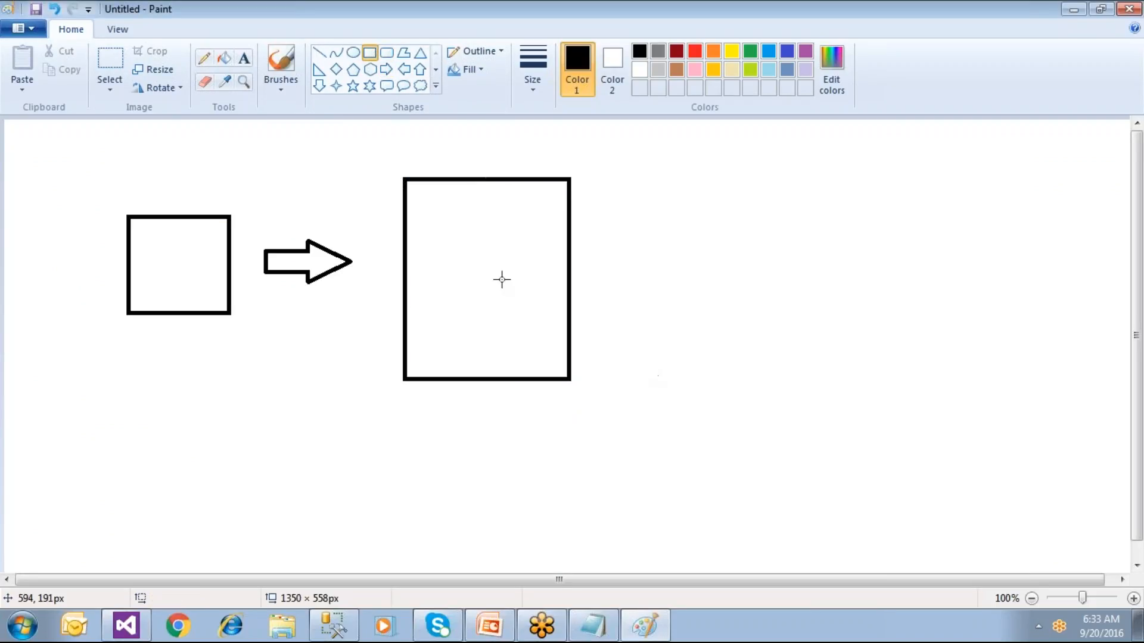
left_click_drag(591, 213, 651, 246)
key("Delete")
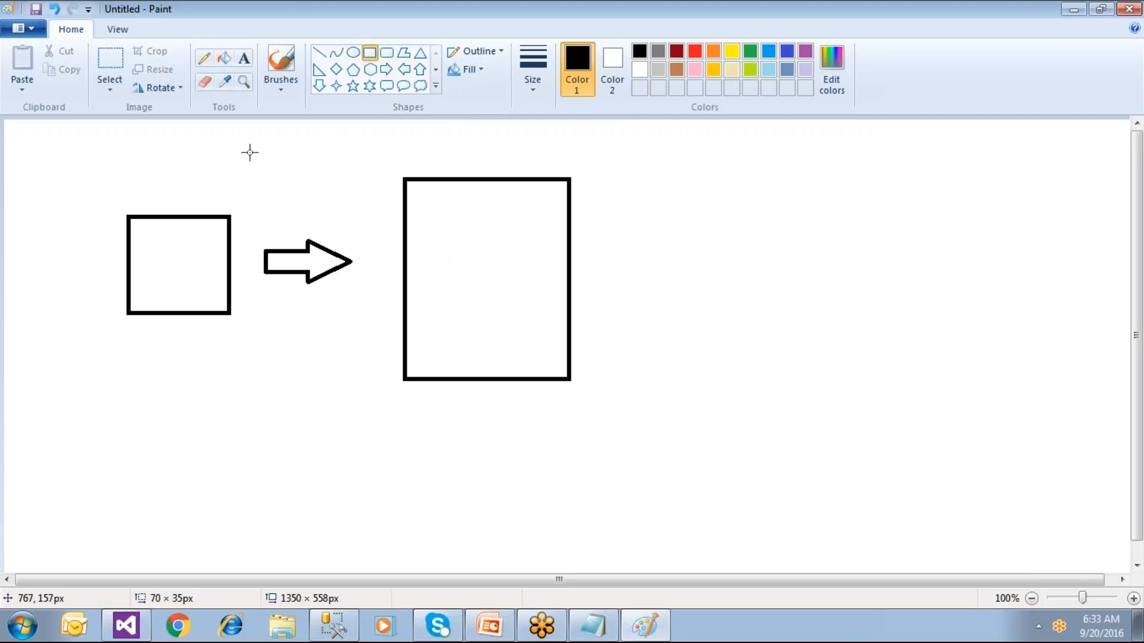
Step: Type the label 'Report Designer' on two lines below the square
left_click(243, 58)
left_click(133, 339)
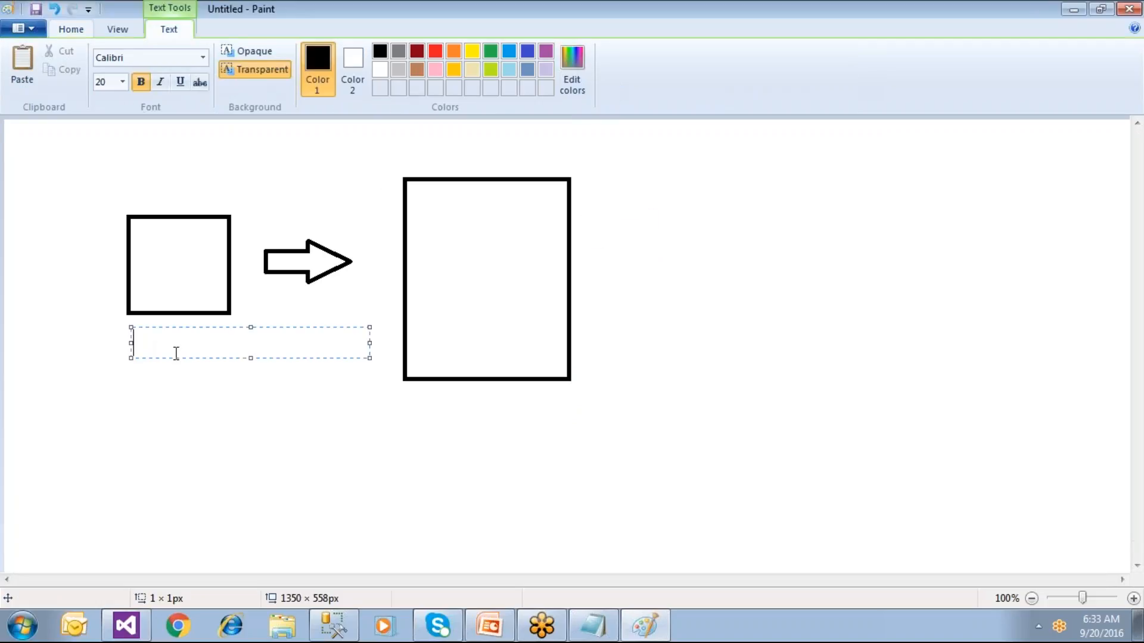
type("SSD")
key("BackSpace")
key("BackSpace")
key("BackSpace")
type("Report")
key("Return")
type("D")
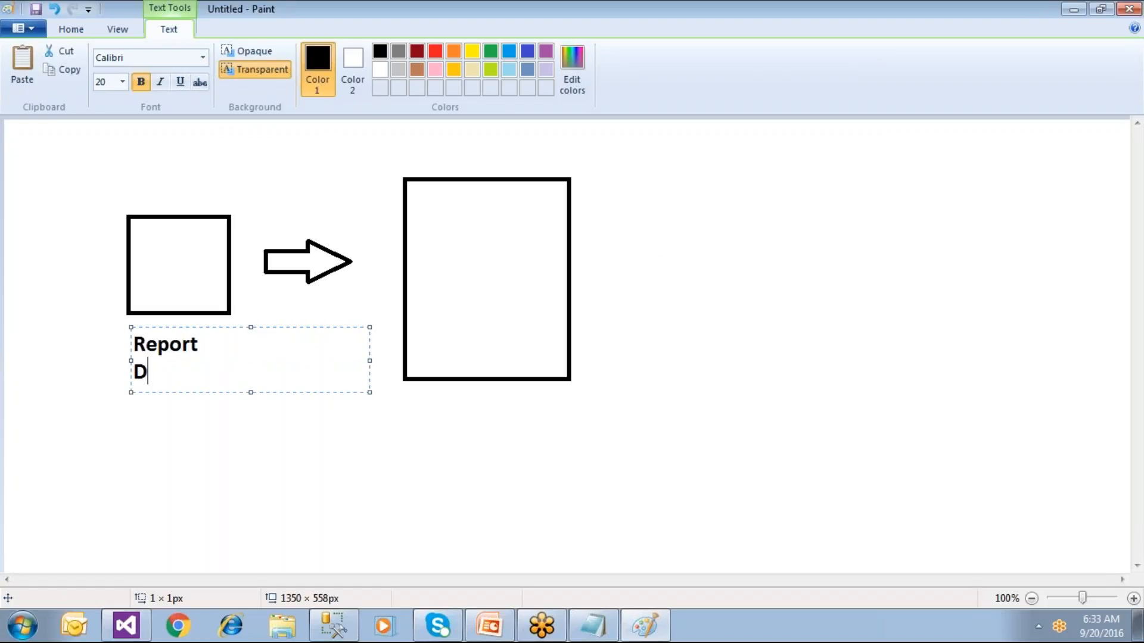
type("esigner")
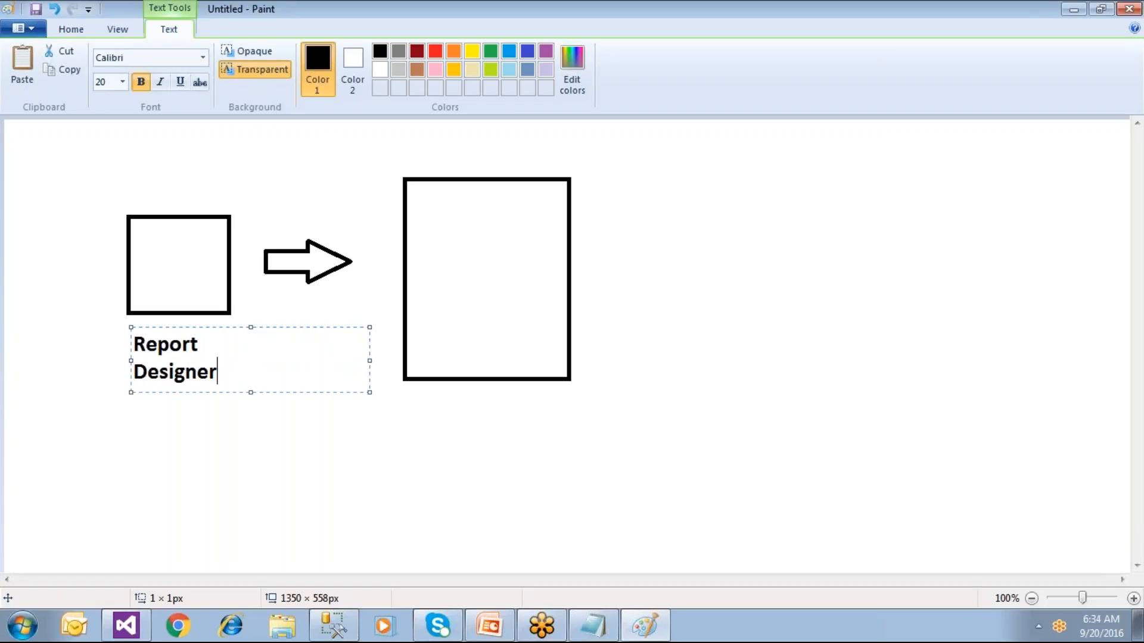
key("Return")
key("Return")
Step: Add 'DEV' under the label and draw a small rectangle inside the square
type("DEV")
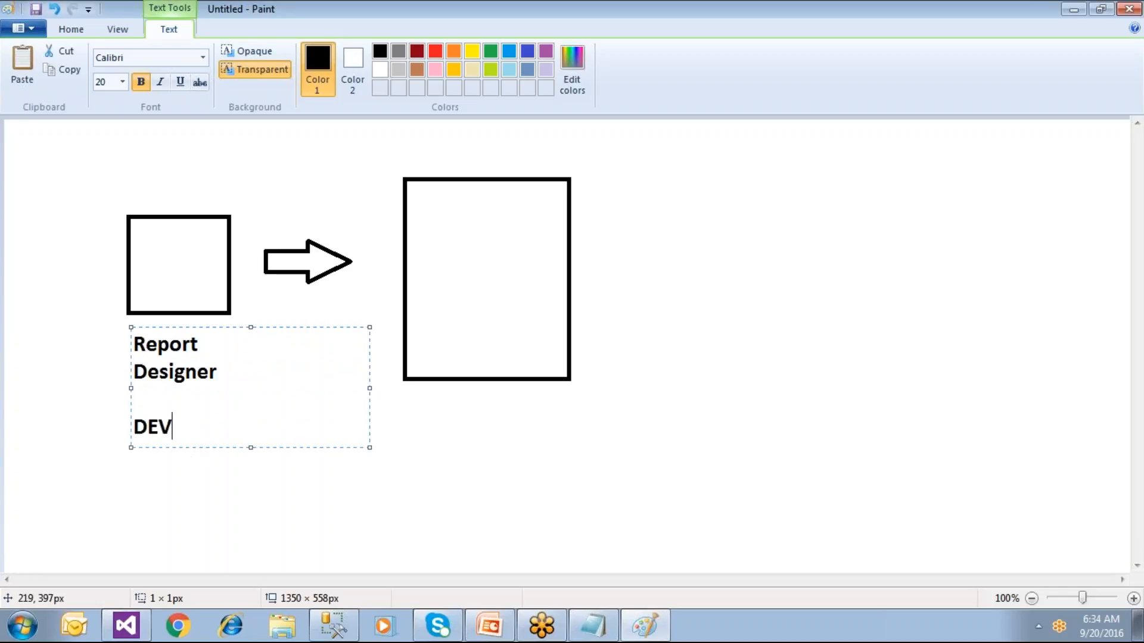
left_click(218, 539)
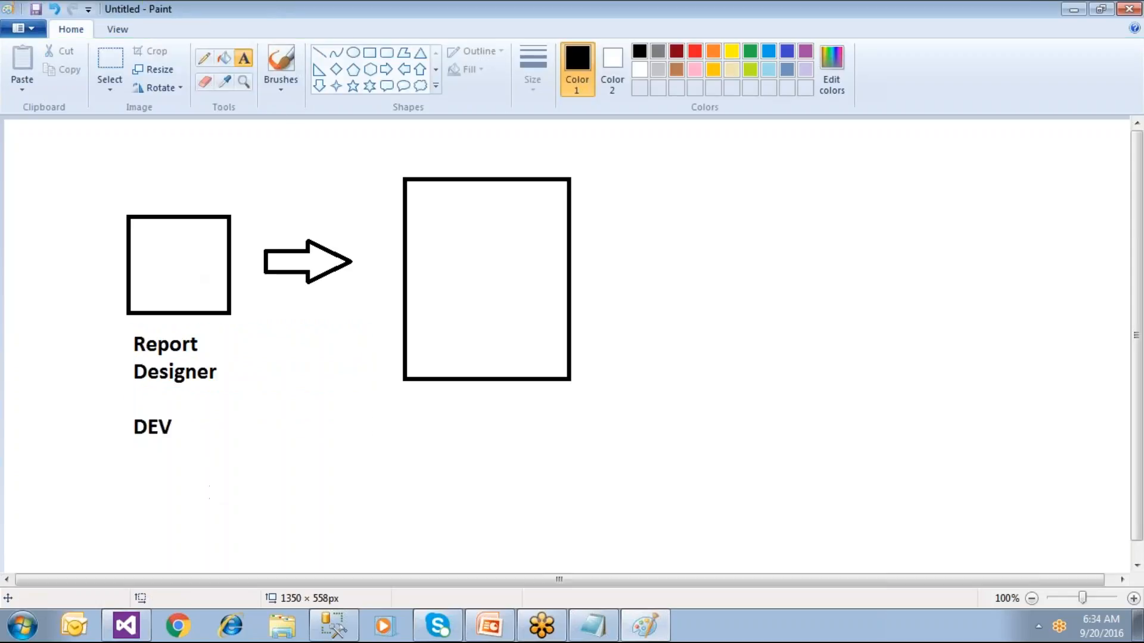
left_click(370, 52)
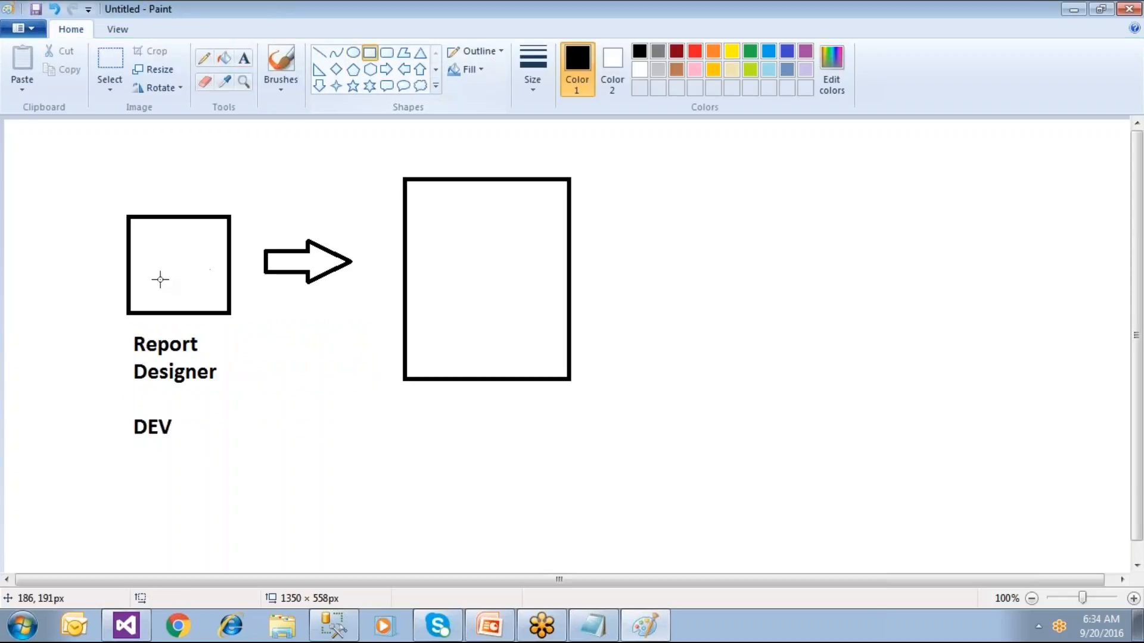
mouse_move(153, 245)
left_mouse_down()
mouse_move(196, 270)
mouse_move(209, 258)
mouse_move(209, 270)
left_mouse_up()
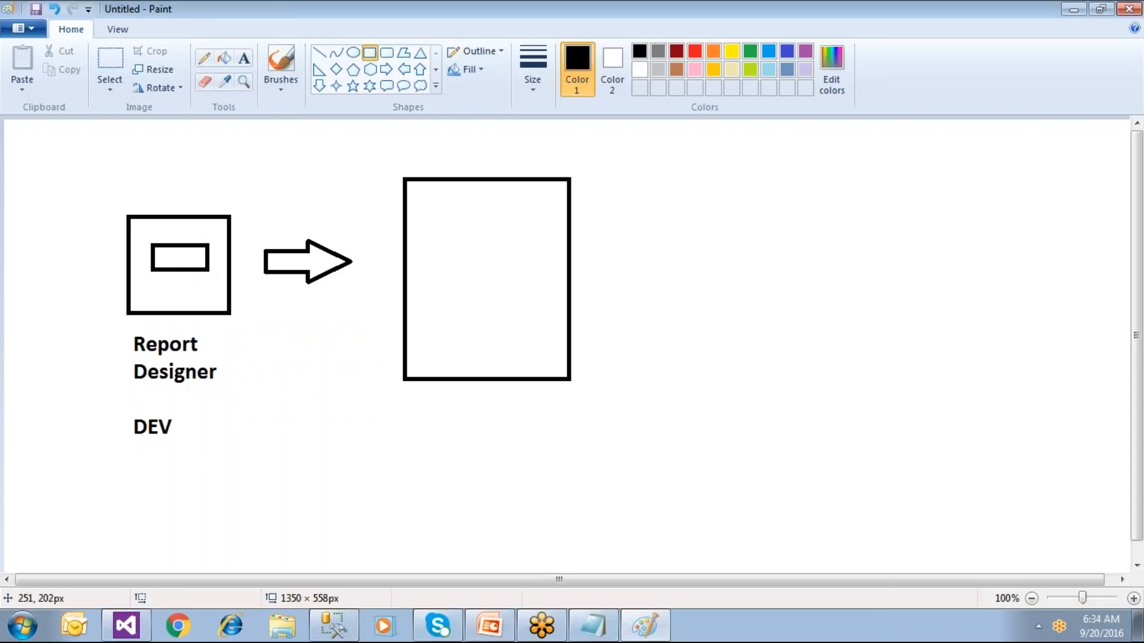
Step: Write 'Sales' inside the left square
left_click(244, 57)
left_click(145, 274)
type("Sales")
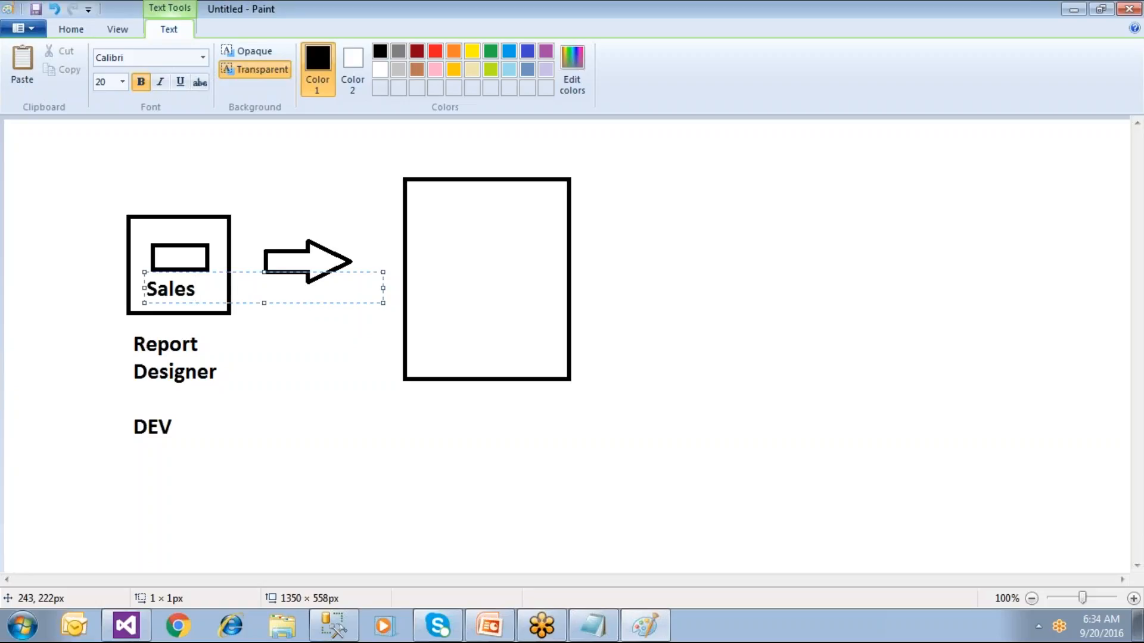
left_click(287, 411)
left_click(188, 259)
left_click(251, 371)
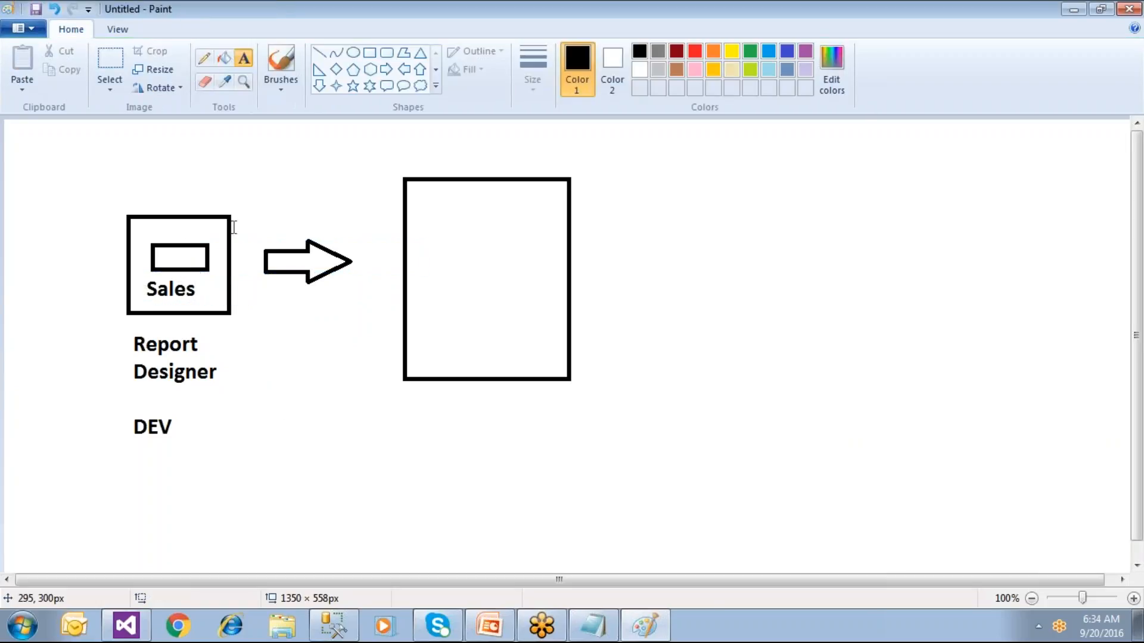
Step: Fill the small rectangle with gold and set the drawing colour back to black
left_click(224, 59)
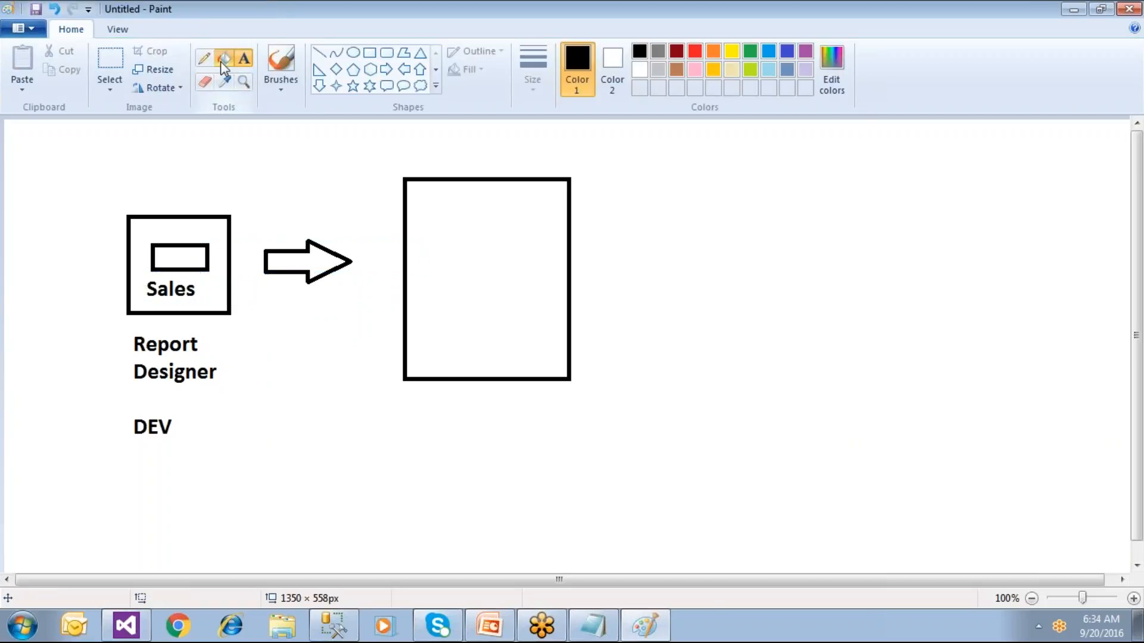
left_click(714, 71)
left_click(203, 258)
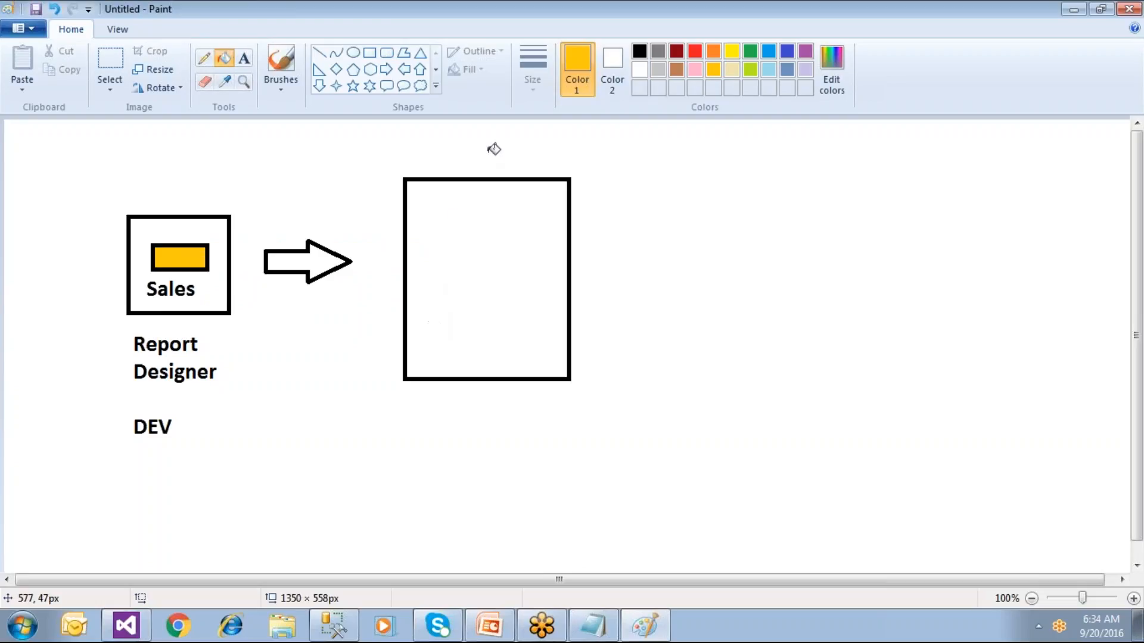
left_click(639, 52)
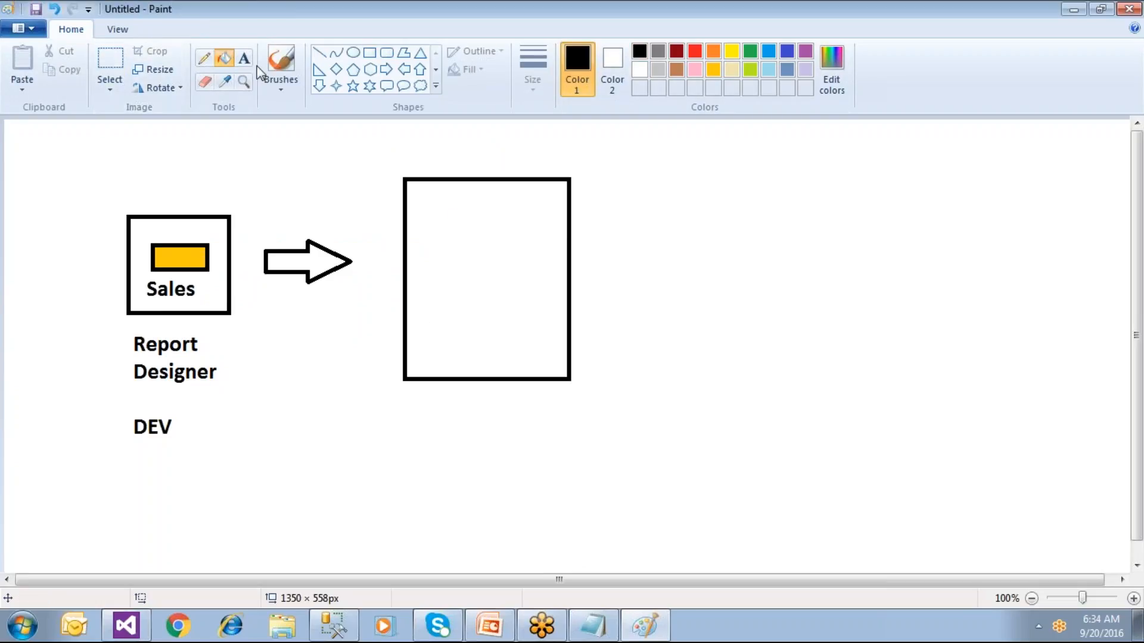
left_click(244, 57)
left_click(401, 142)
Step: Title the tall rectangle 'Report Server (Web Server)' on one line and write 'IIS' inside it
type("Report Server (Web Server)")
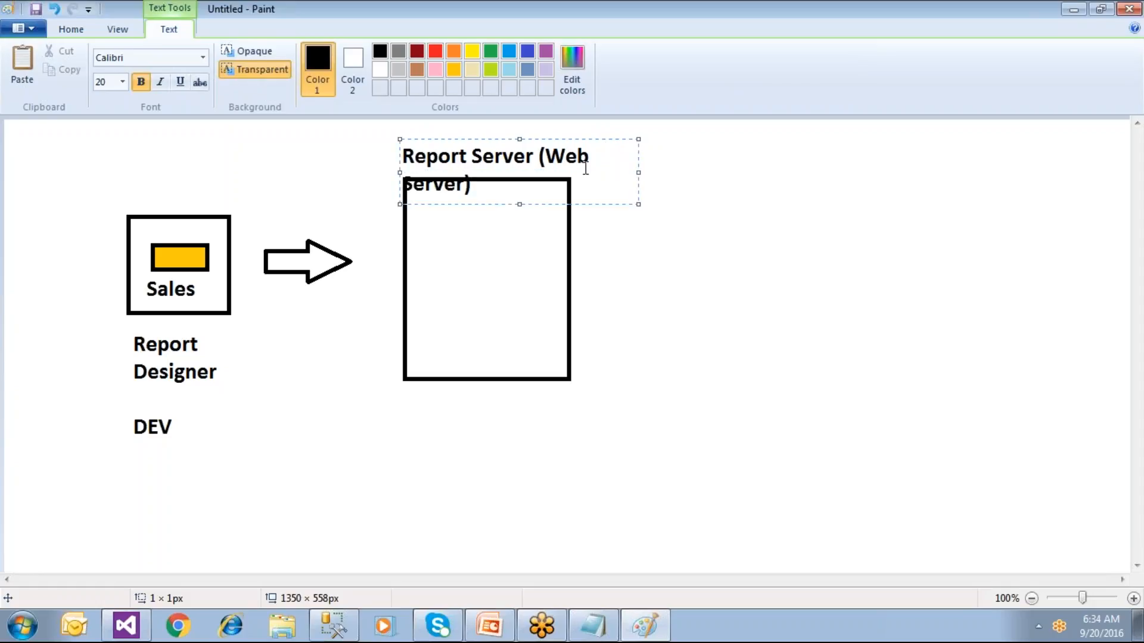
left_click_drag(640, 173, 681, 174)
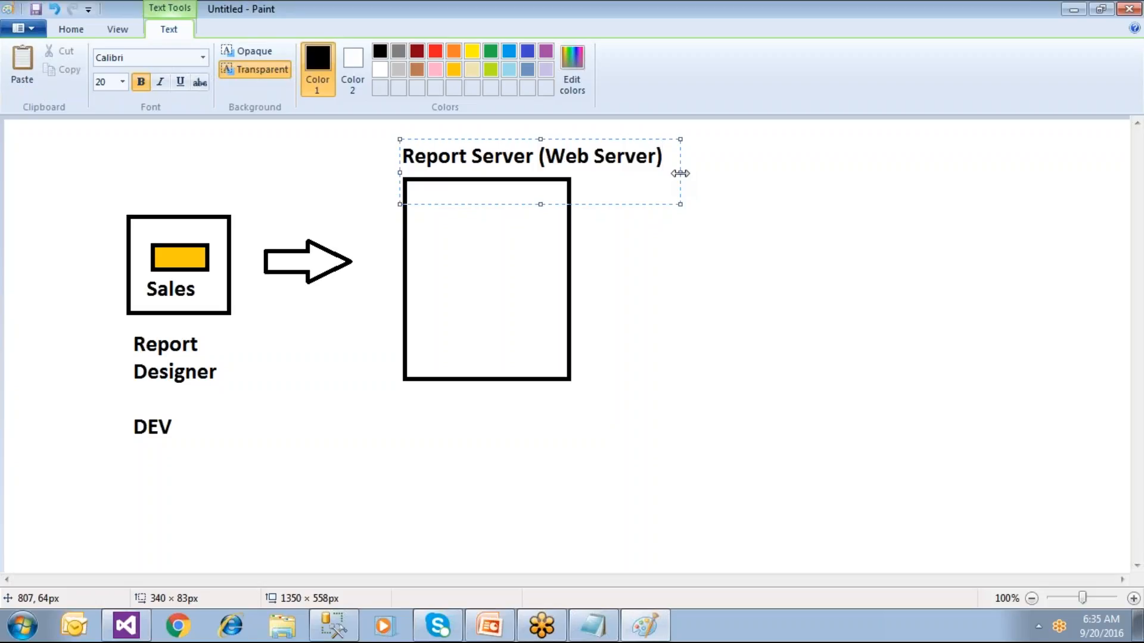
left_click(682, 314)
left_click(416, 183)
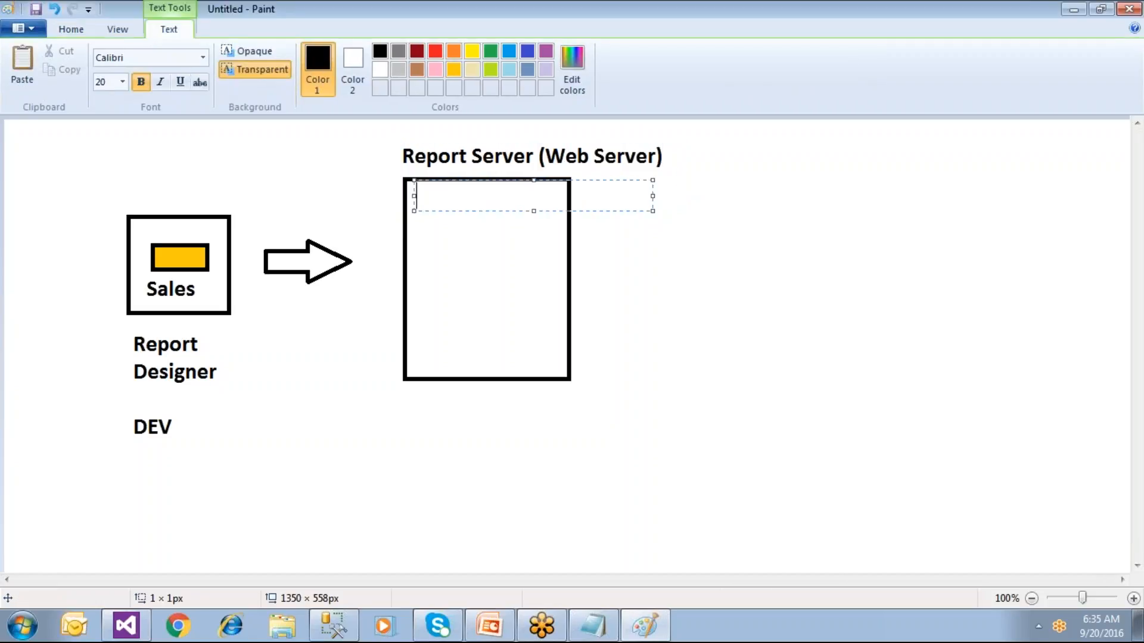
type("IIS")
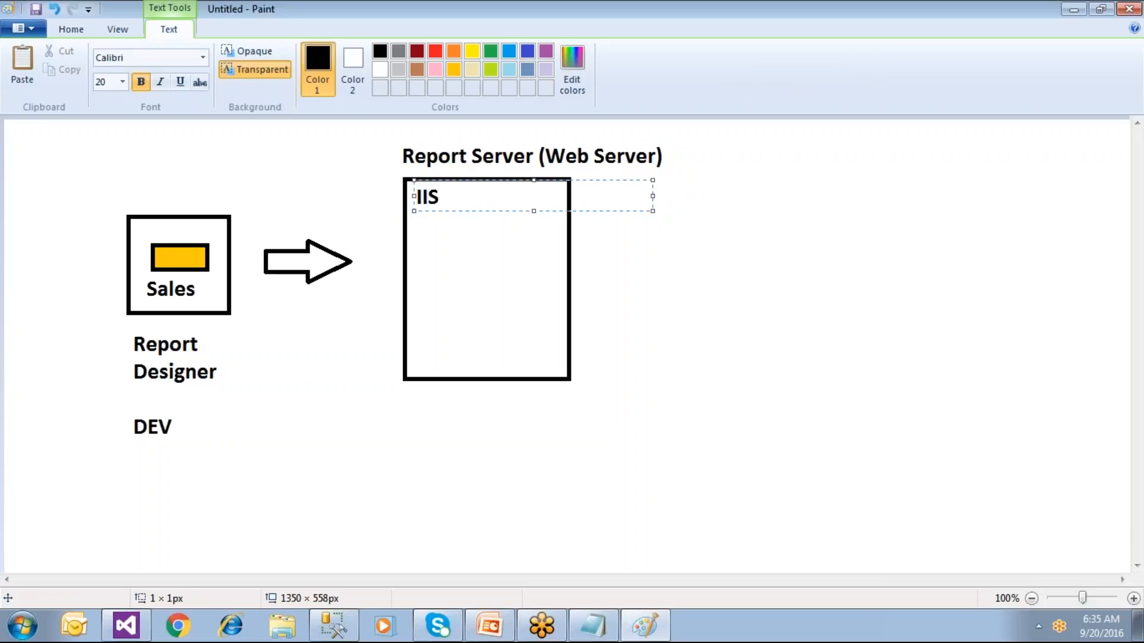
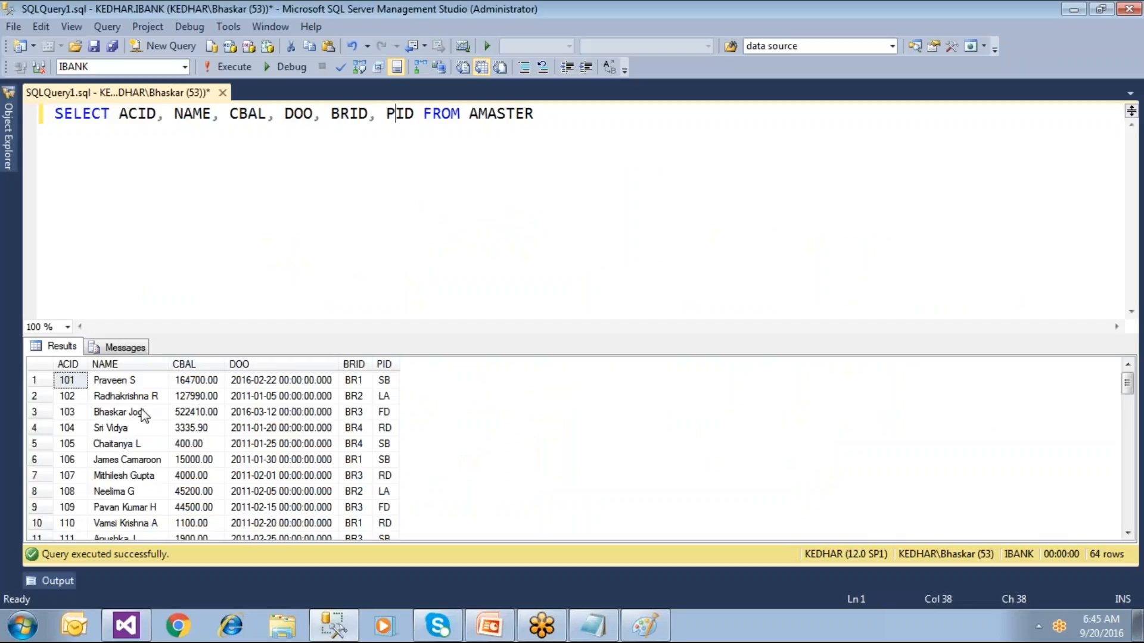
Step: Write an UPDATE on AMASTER that sets a new customer name WHERE acid = 101
left_click(145, 380)
left_click(553, 119)
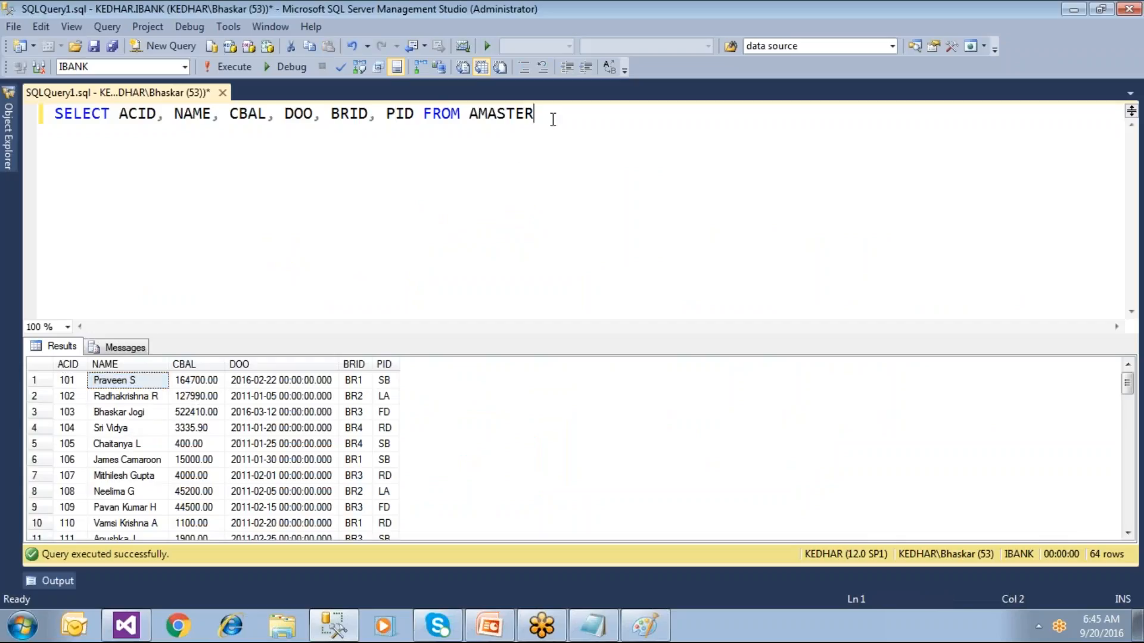
key("Return")
key("Return")
type("upd")
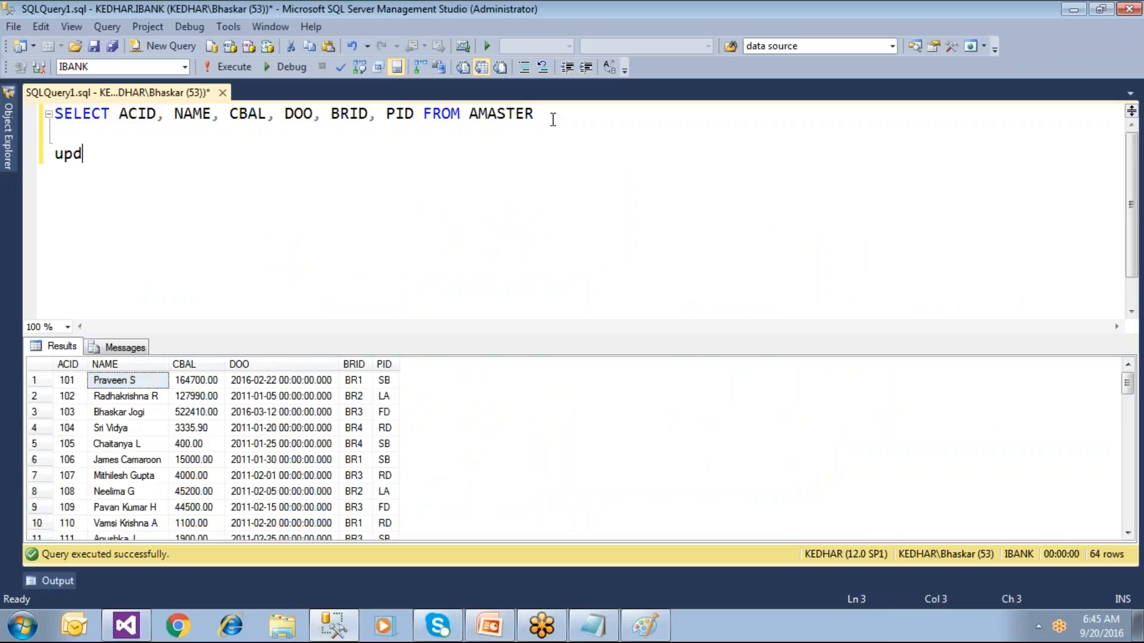
type("ate am")
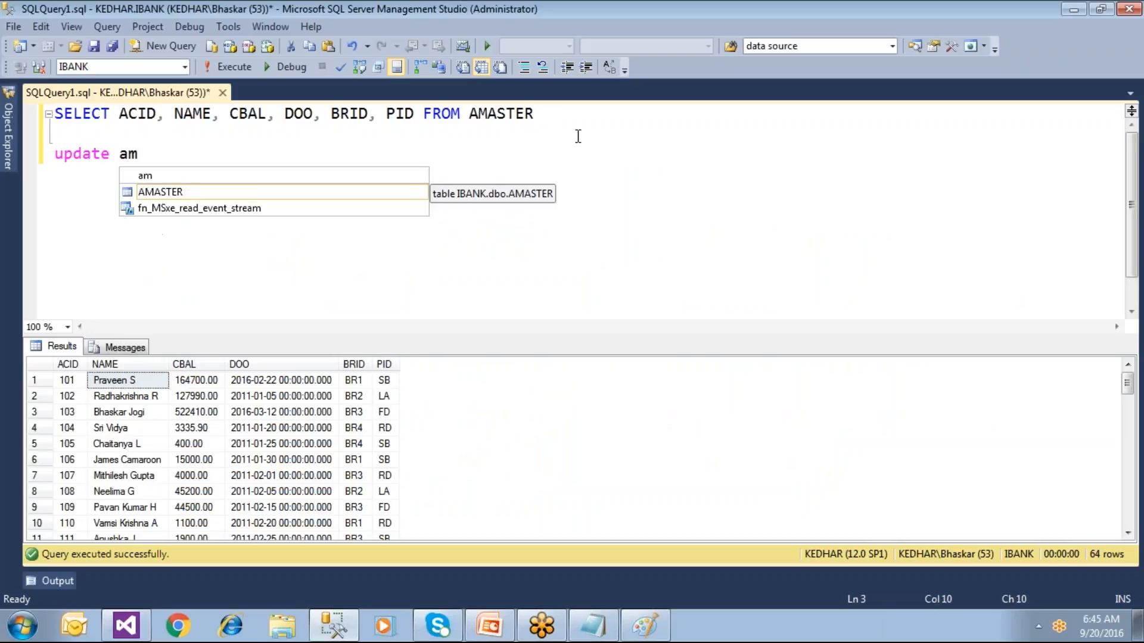
key("Tab")
key("Return")
type("set ")
type("name = ;;")
key("BackSpace")
key("BackSpace")
type("''")
key("Left")
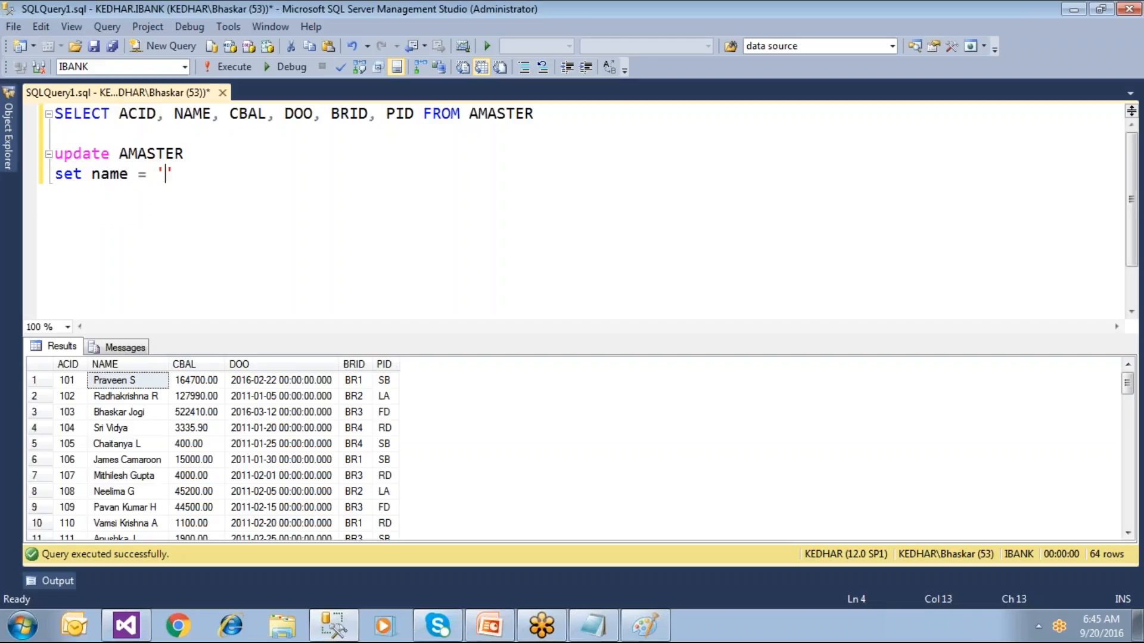
type("John")
left_click(239, 174)
key("Return")
type("where ai")
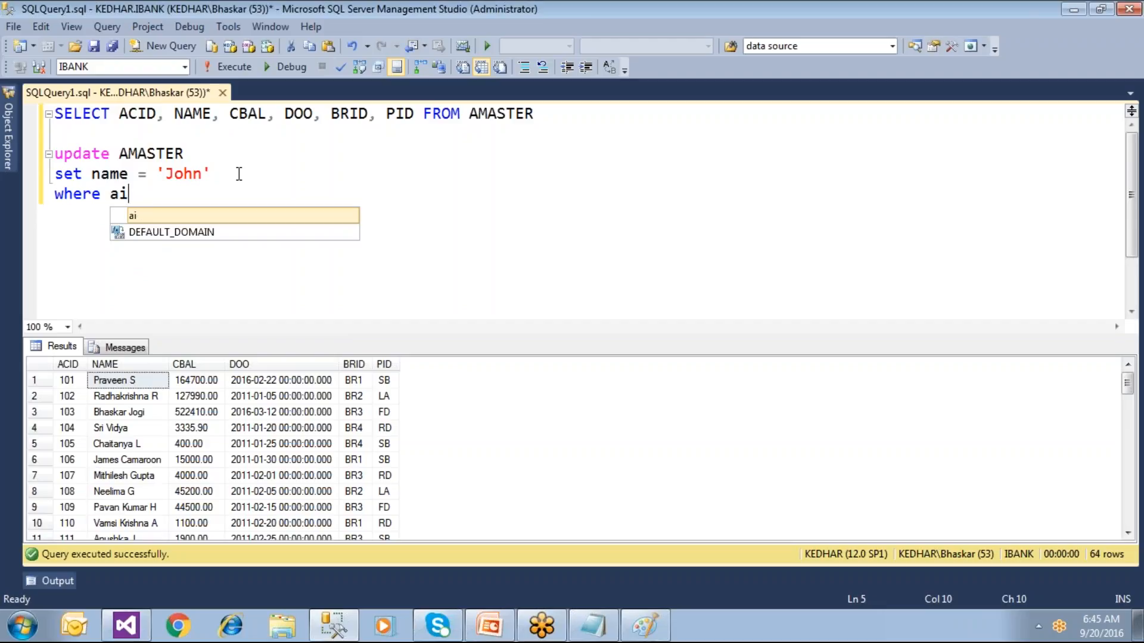
key("BackSpace")
type("cid ")
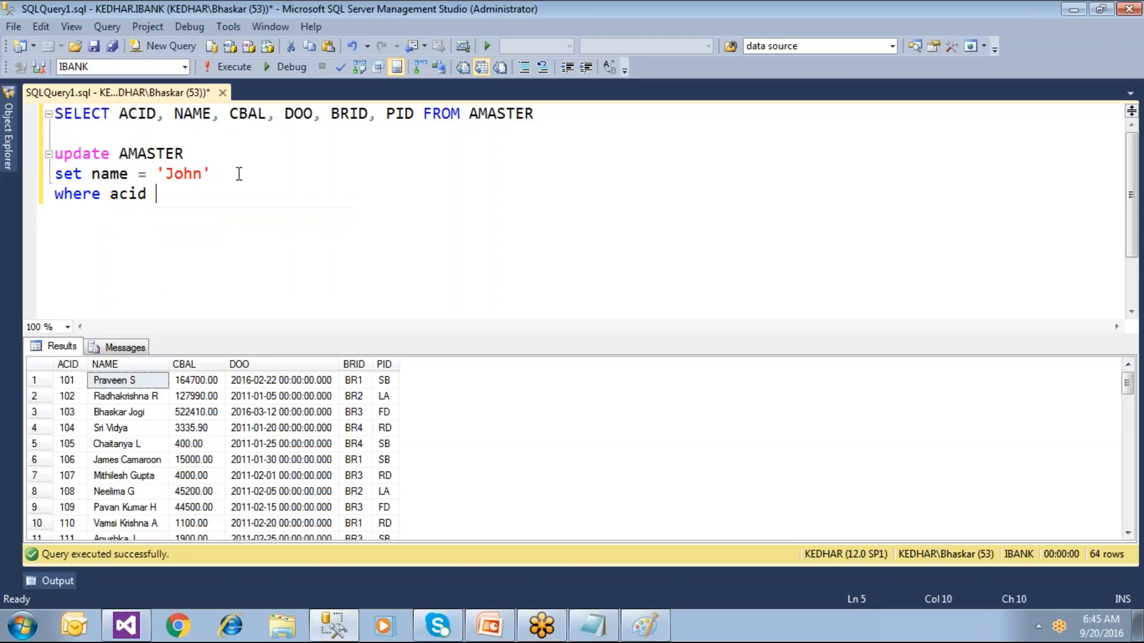
type("= 101")
Step: Execute only the UPDATE, then rerun the SELECT to confirm account 101's new name
left_click_drag(210, 198, 54, 154)
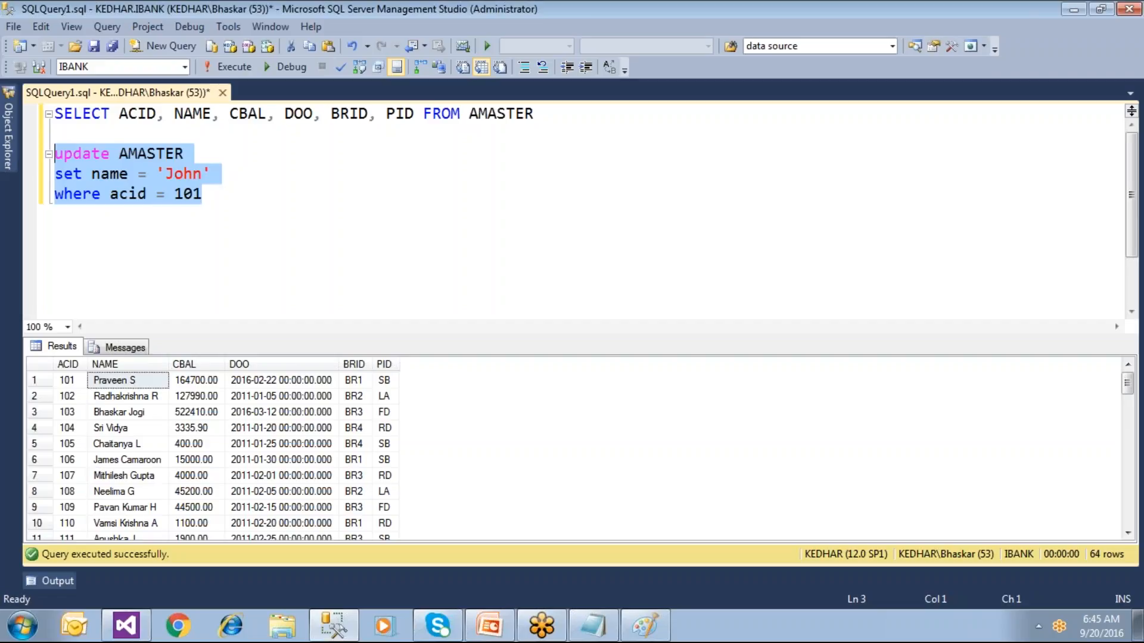
left_click(228, 67)
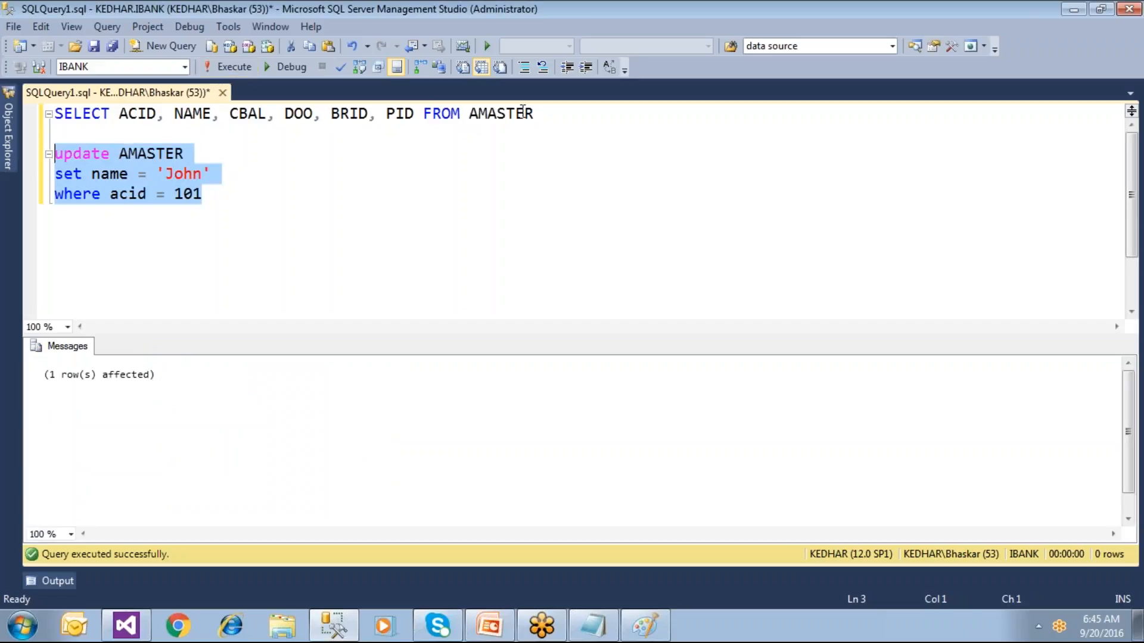
left_click_drag(536, 113, 55, 113)
left_click(227, 66)
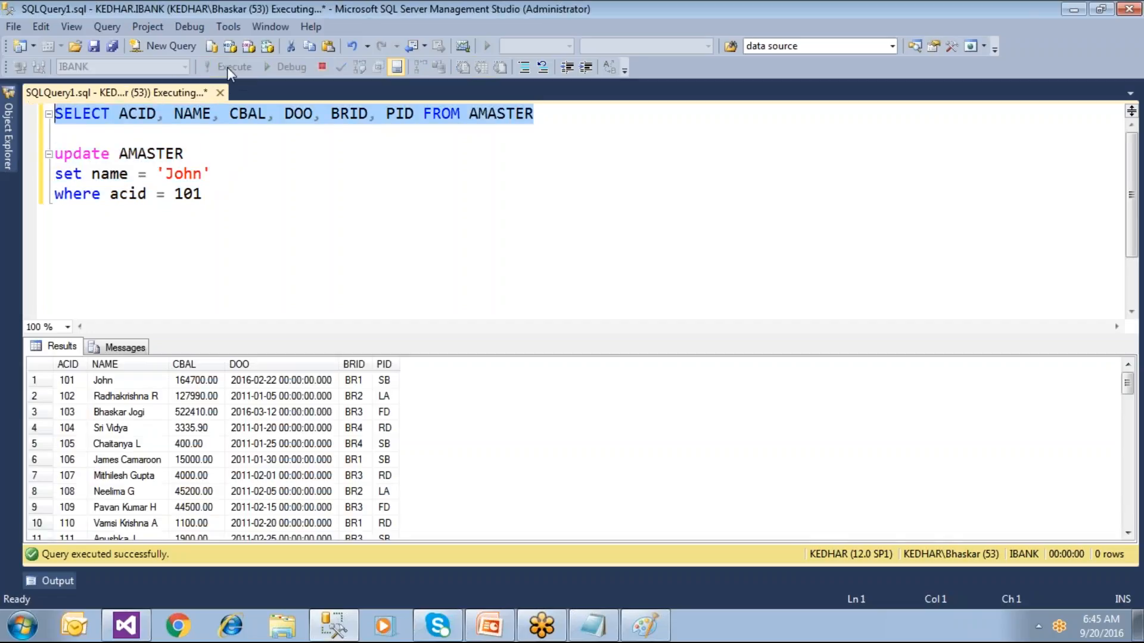
left_click(102, 381)
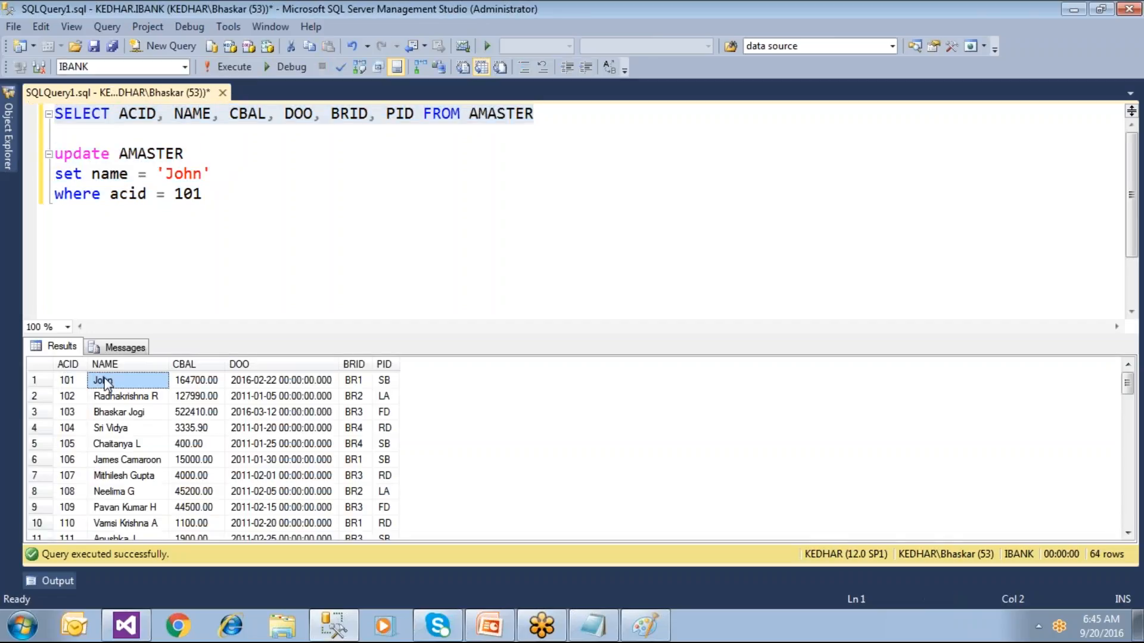
Step: Refresh the SalesReport preview with the updated data, then reselect the SELECT line in SSMS
left_click(125, 625)
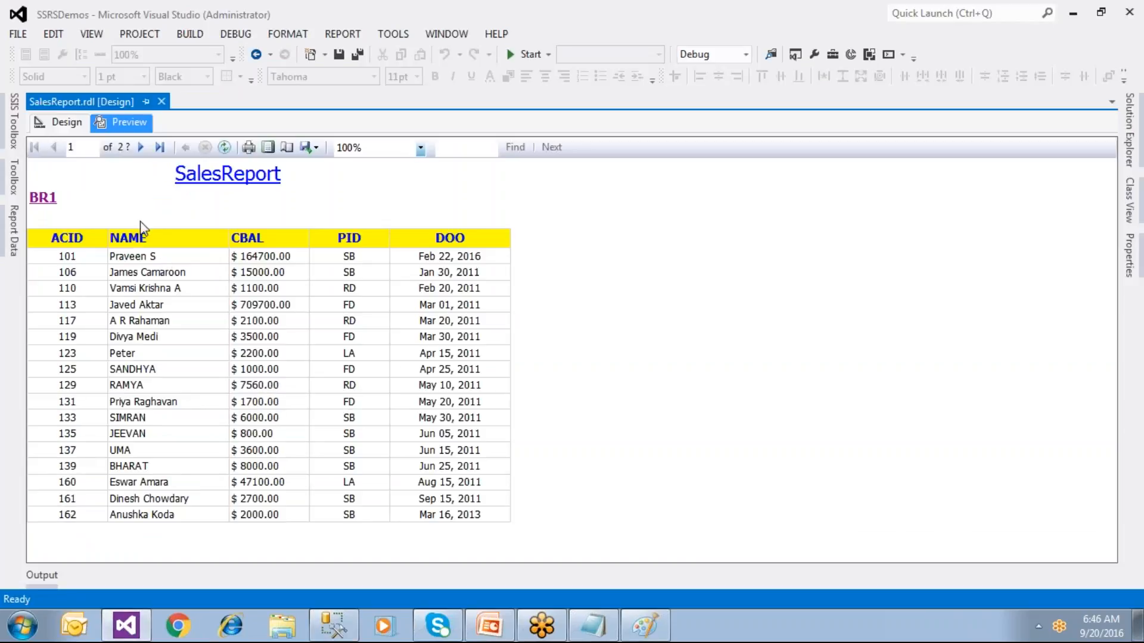
left_click(226, 150)
left_click(334, 624)
left_click(320, 298)
left_click_drag(548, 112, 53, 113)
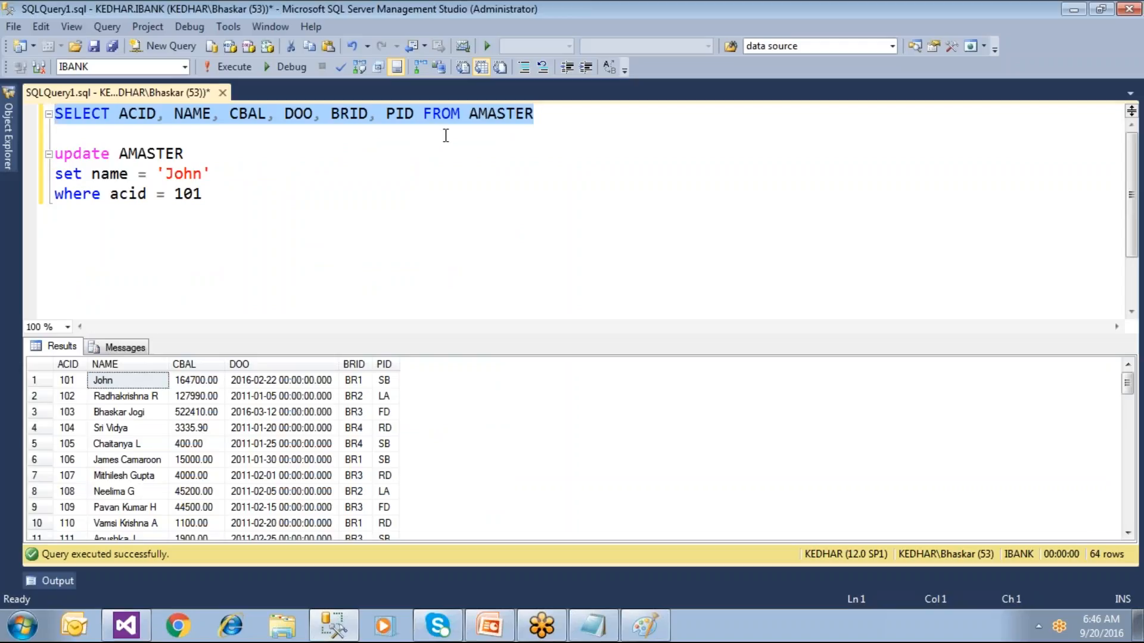
left_click(471, 189)
left_click(548, 113)
left_click_drag(534, 114, 53, 114)
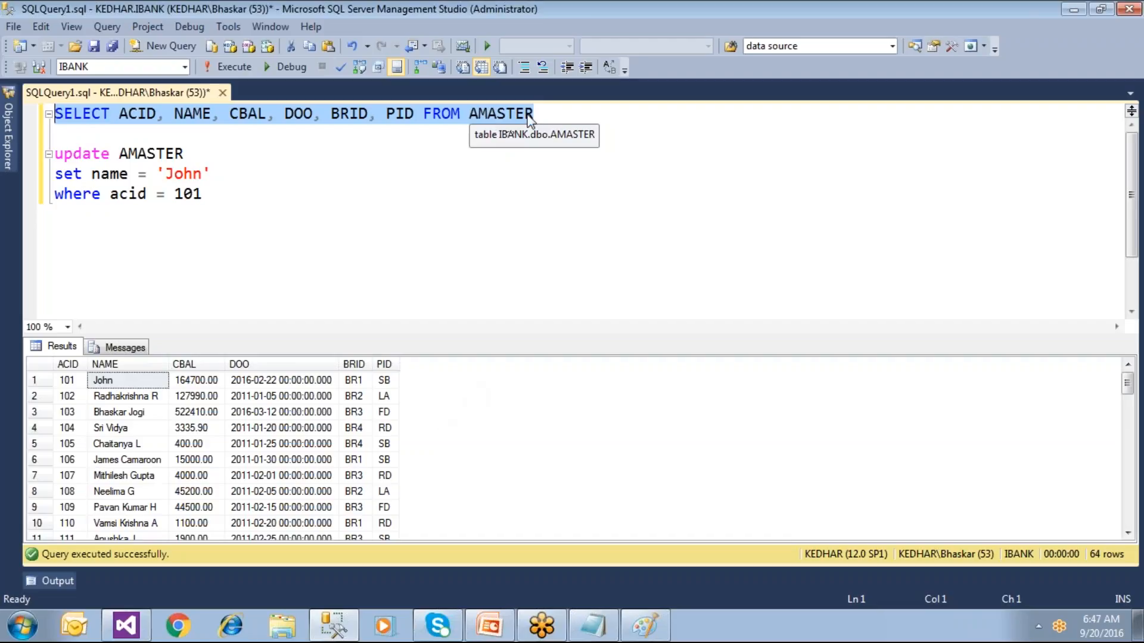
left_click(547, 111)
left_click_drag(549, 115, 24, 105)
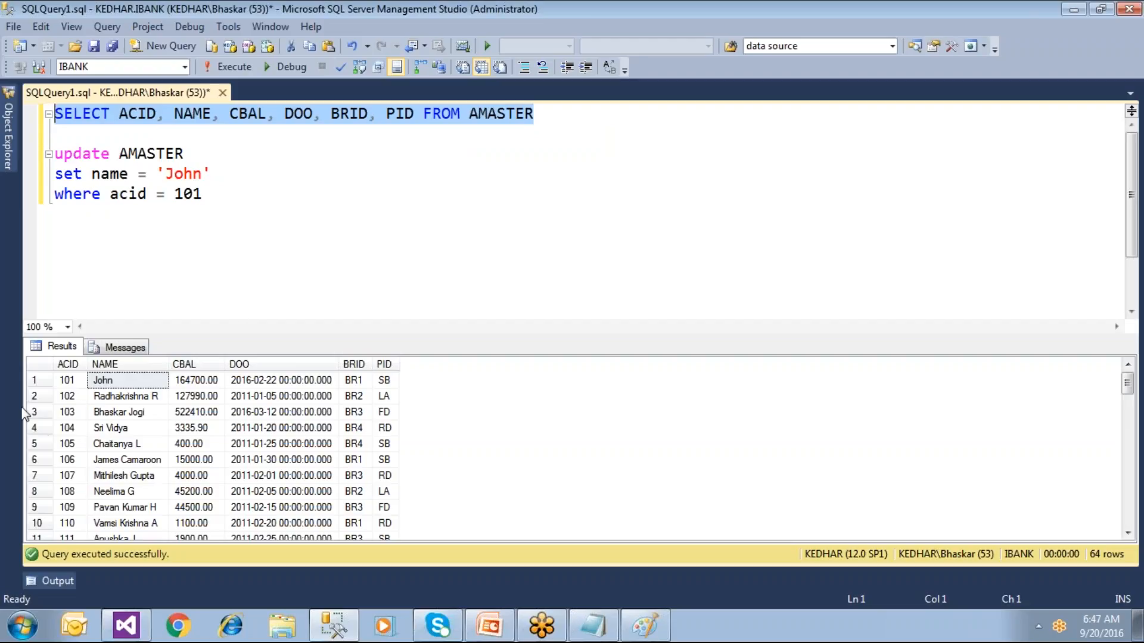
left_click(47, 367)
left_click(46, 367)
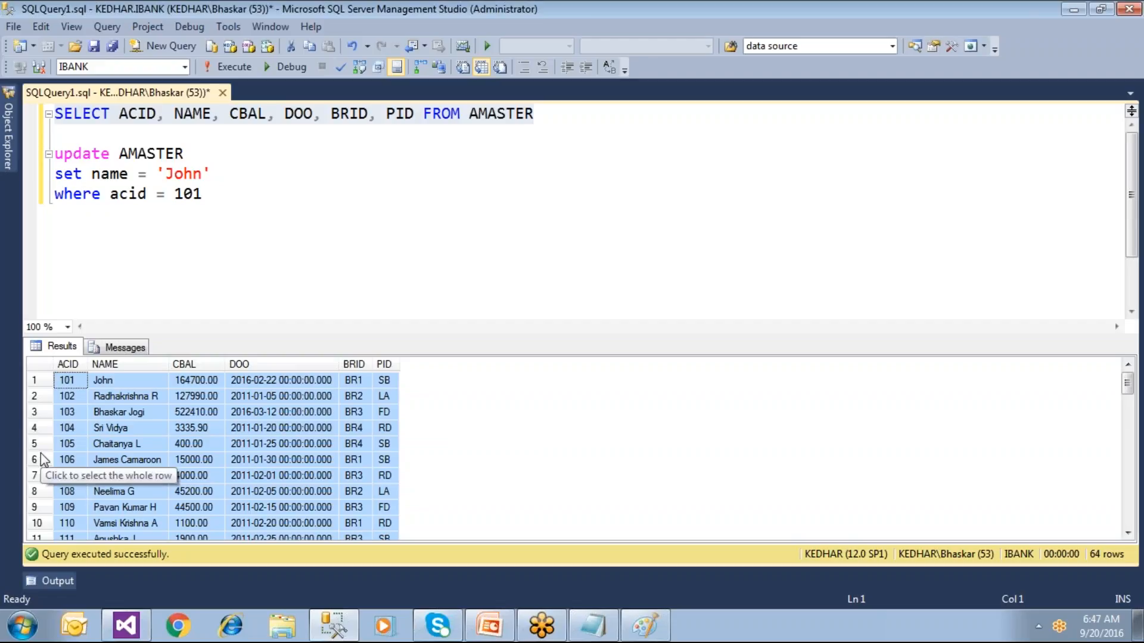
left_click(122, 379)
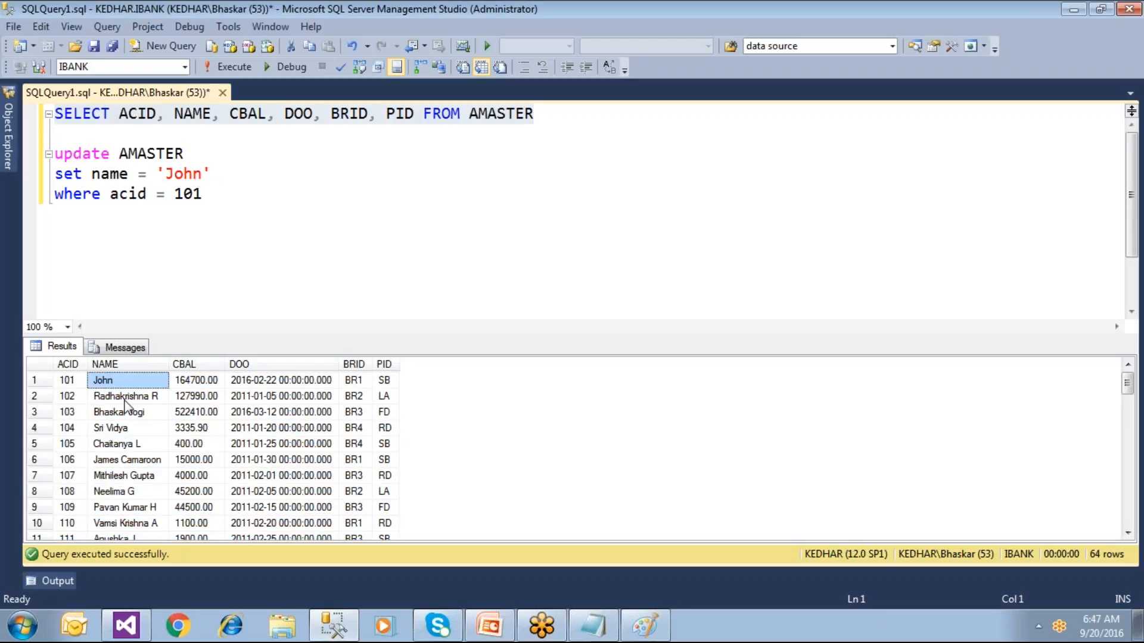
left_click(125, 398)
left_click(125, 428)
left_click(134, 474)
left_click(201, 460)
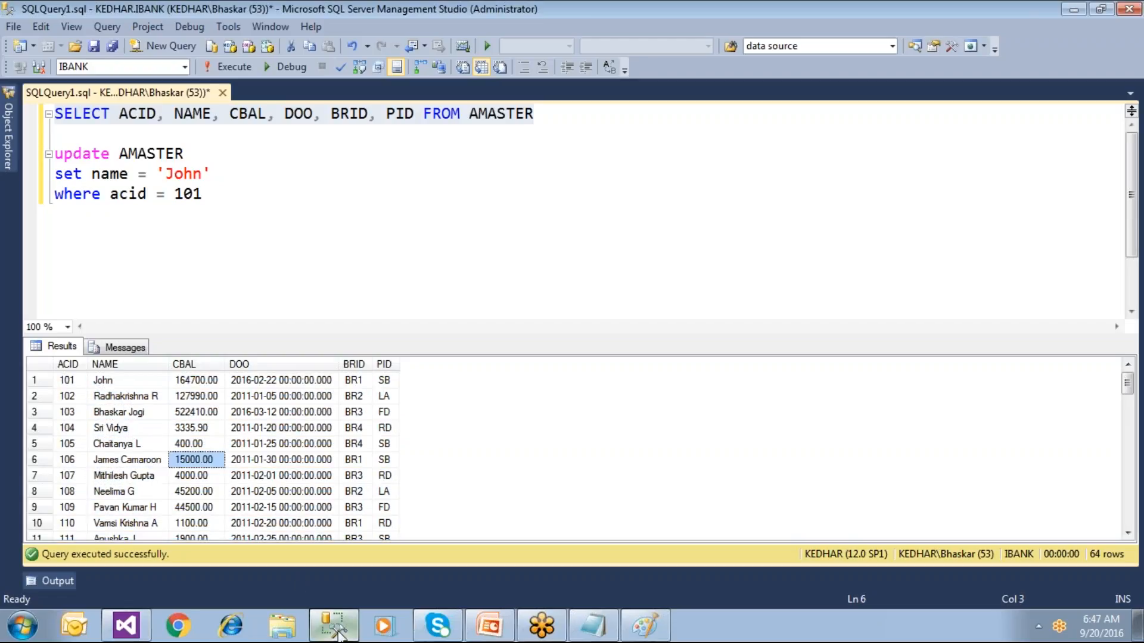
left_click(125, 625)
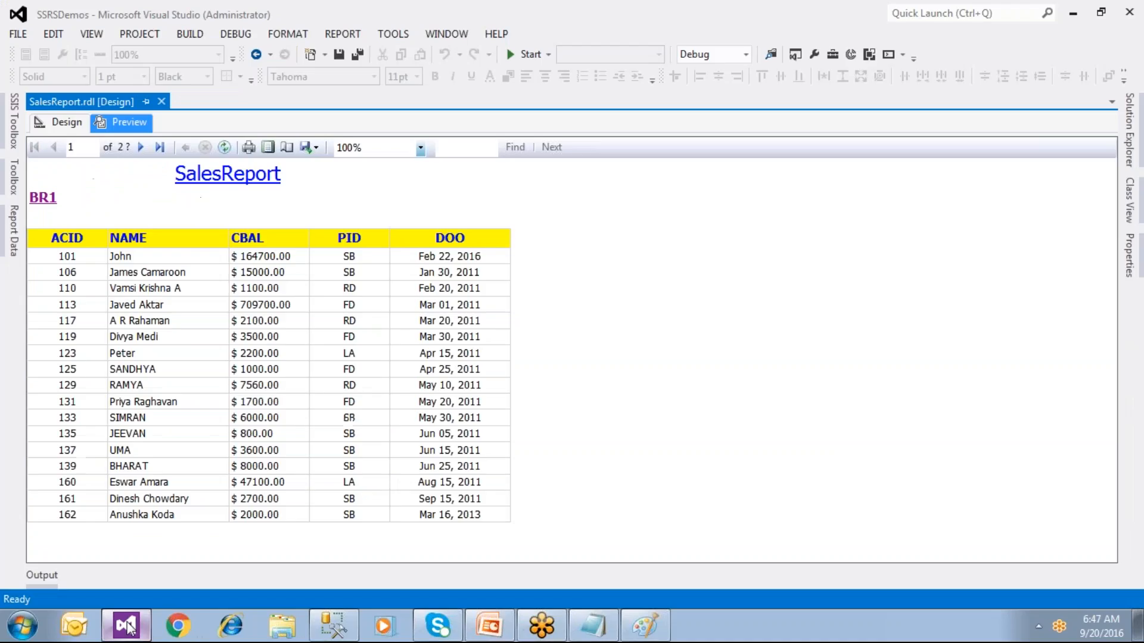
left_click(141, 150)
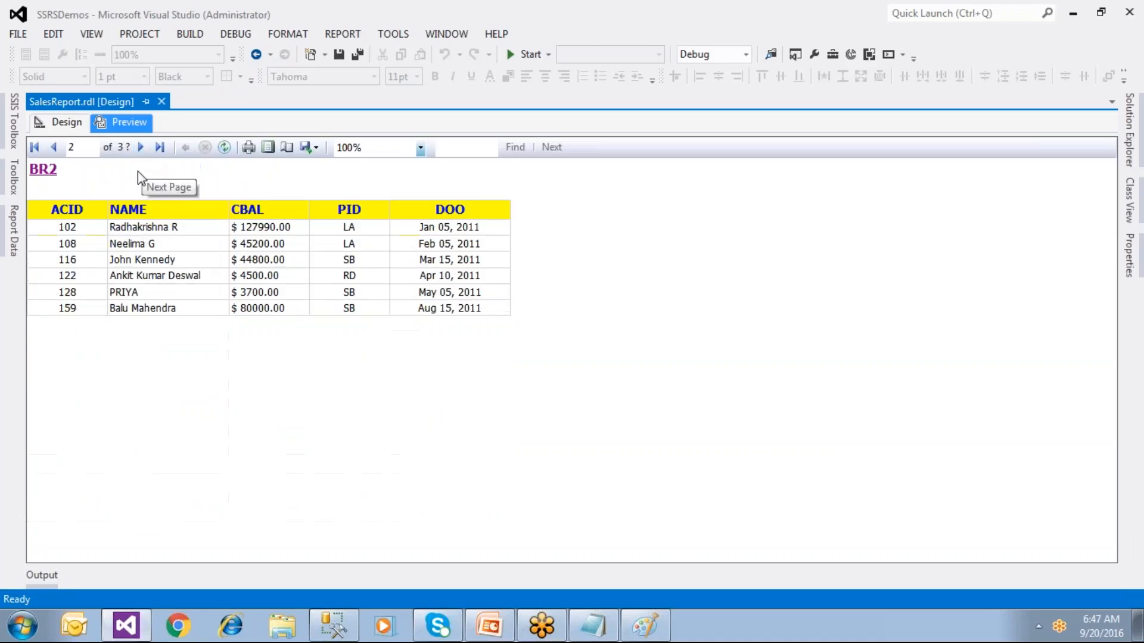
left_click(50, 149)
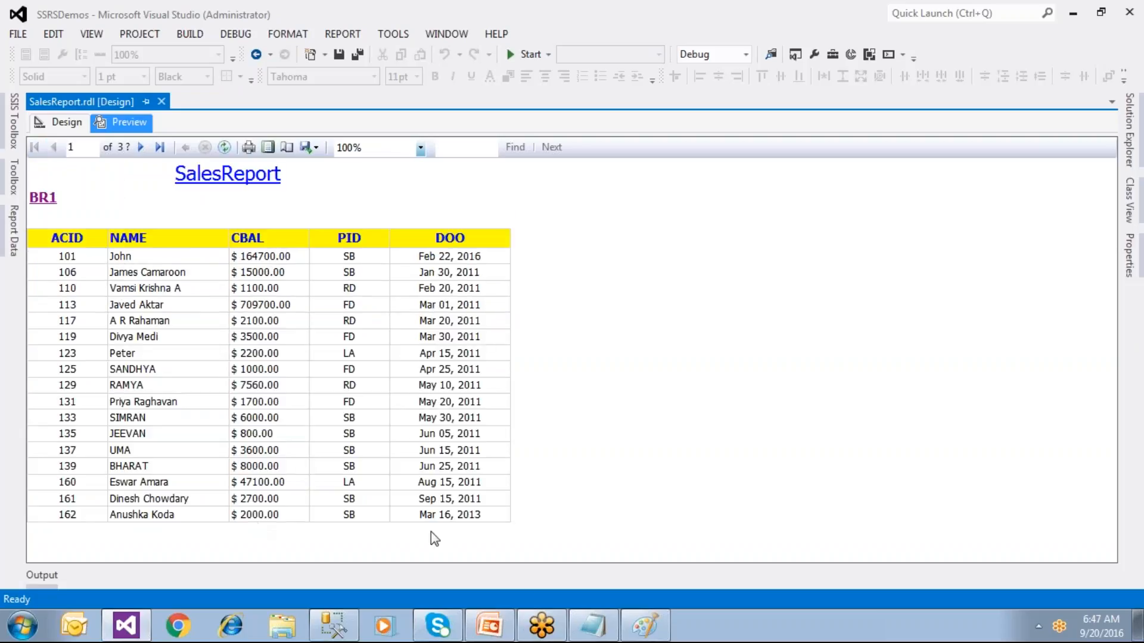
left_click(334, 626)
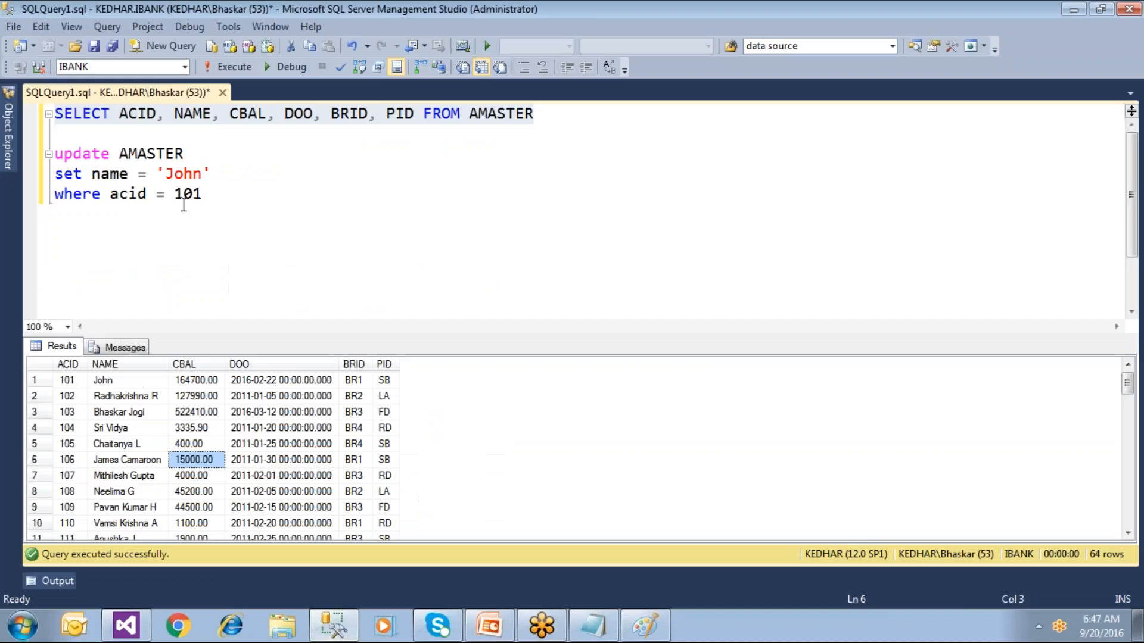
Step: Replace account 101's name in the SET clause with another name and re-execute with F5
left_click_drag(165, 174, 201, 180)
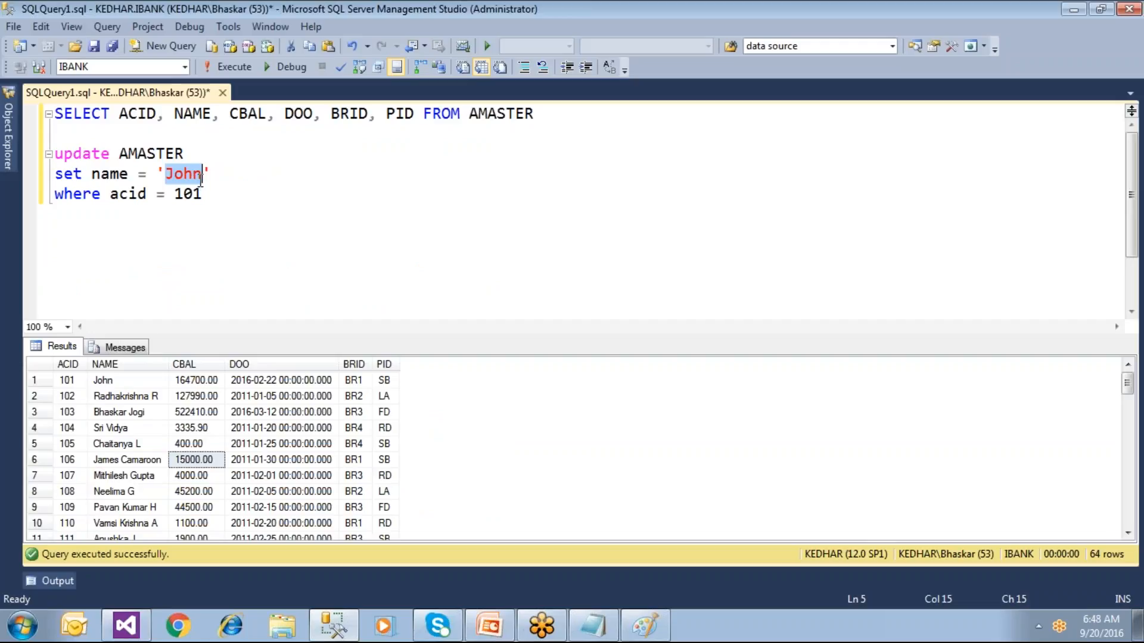
key("Down")
type("M")
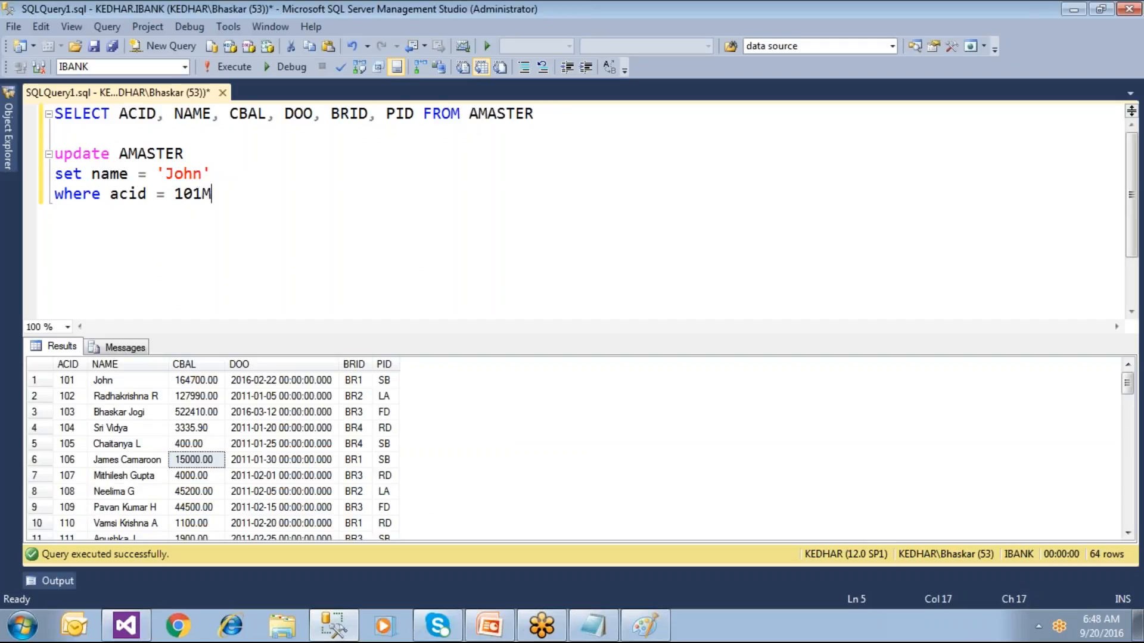
key("BackSpace")
left_click(201, 174)
key("BackSpace")
key("BackSpace")
key("BackSpace")
key("BackSpace")
type("James")
key("F5")
left_click(109, 385)
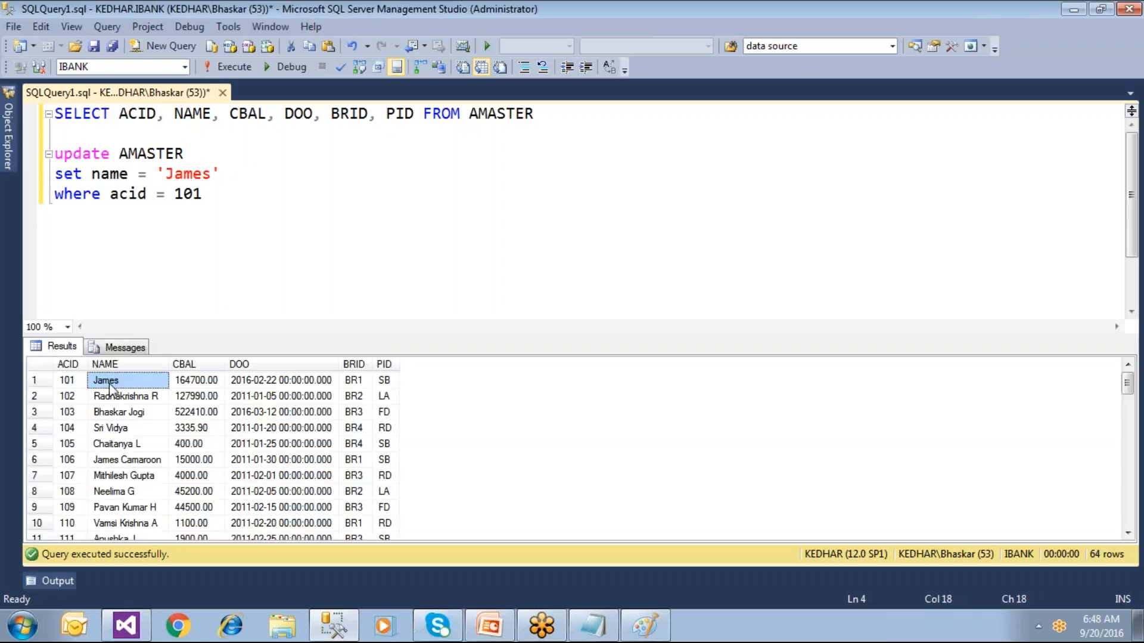
left_click(143, 626)
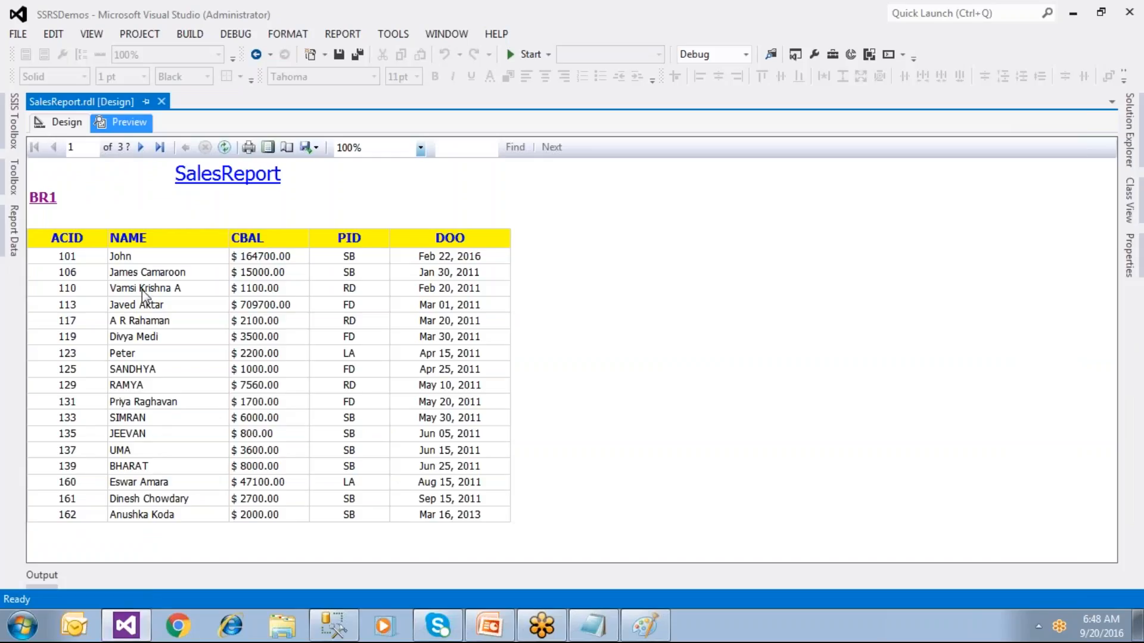
Step: Refresh the SalesReport preview to pick up the new name, then switch to the Notepad notes
left_click(230, 151)
left_click(595, 626)
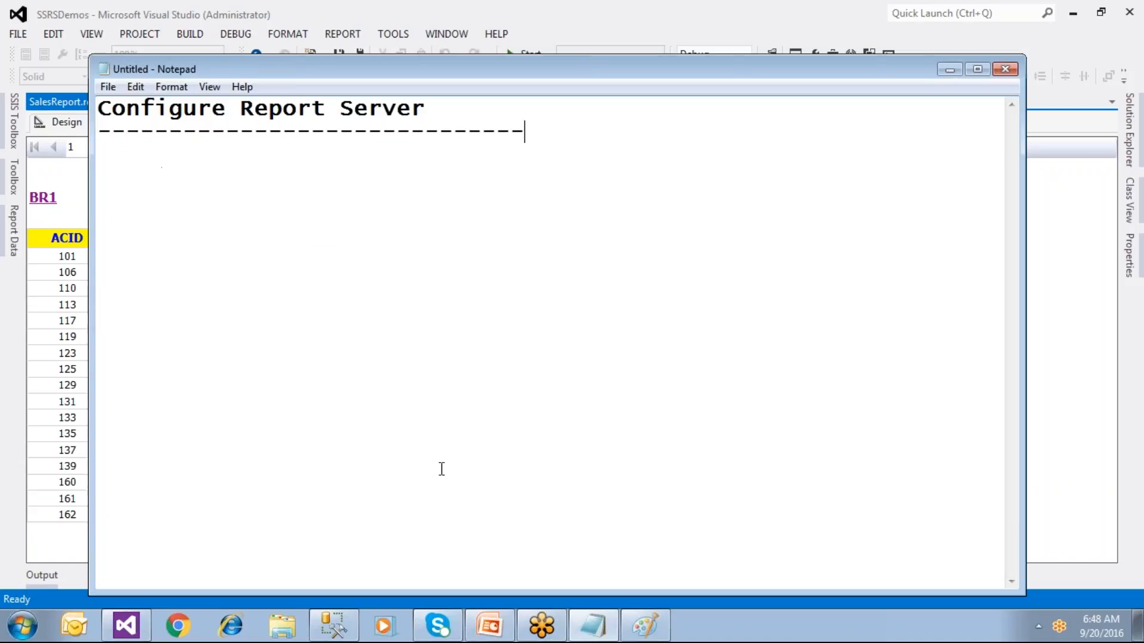
Step: Look over the report server architecture diagram in Paint, then return to Notepad and open Start
left_click(642, 626)
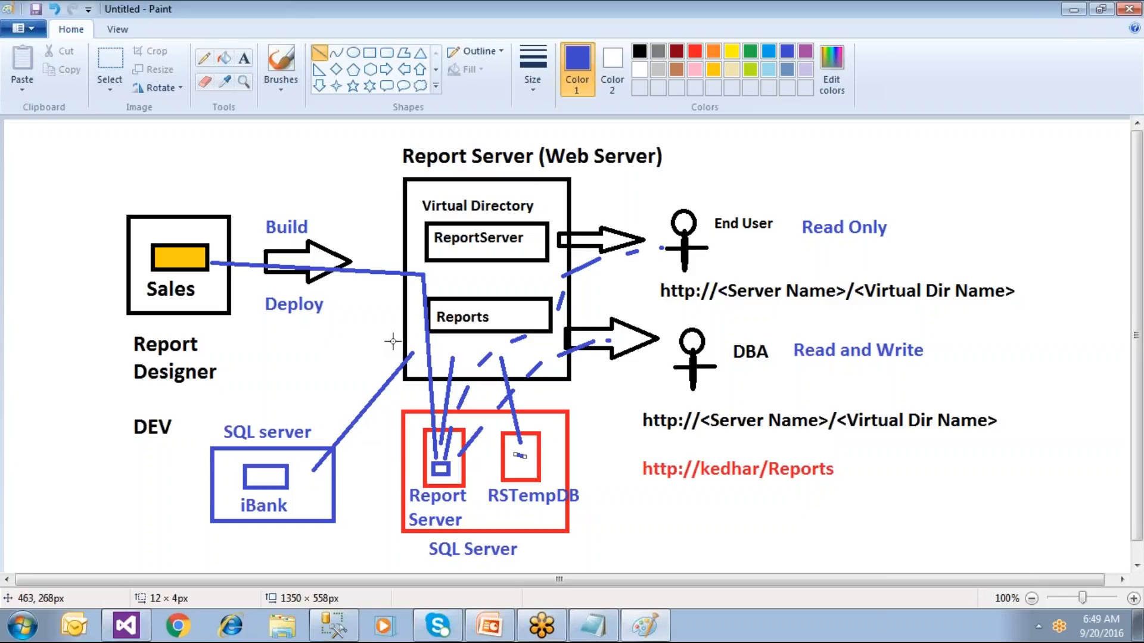
left_click(593, 625)
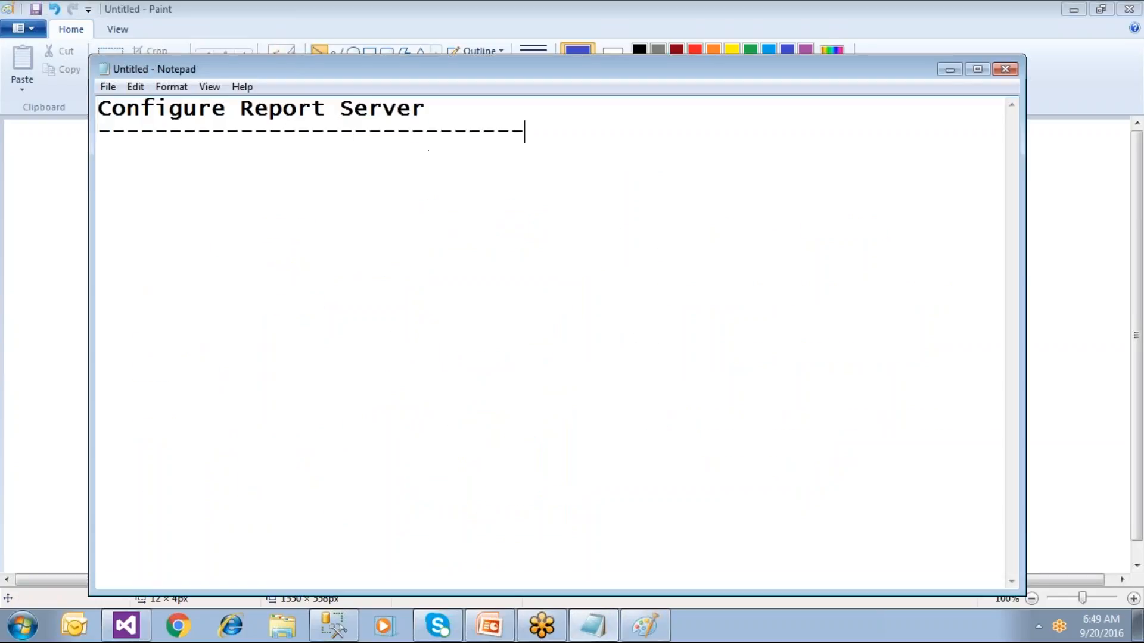
left_click(19, 630)
Step: Launch Reporting Services Configuration Manager from All Programs > Microsoft SQL Server 2014 > Configuration Tools
left_click(69, 552)
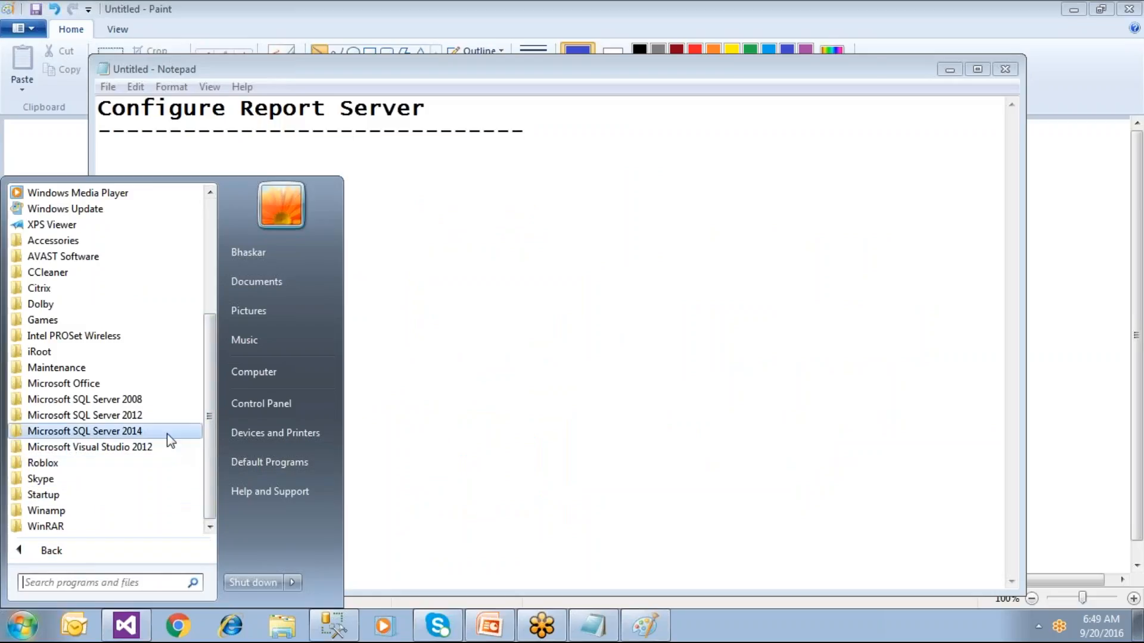
left_click(89, 431)
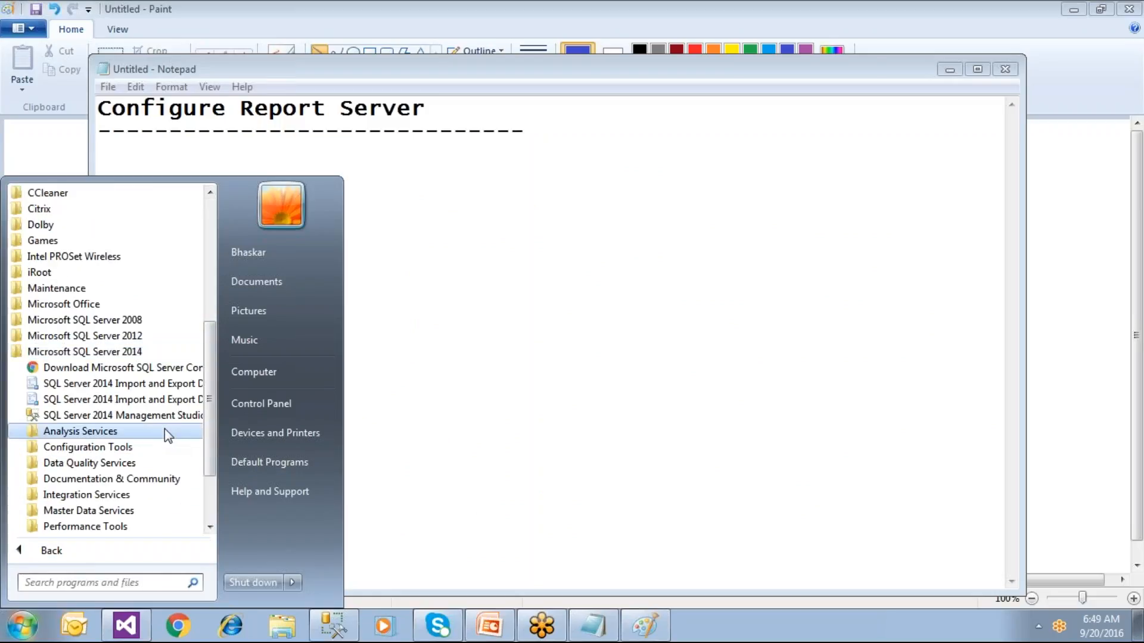
left_click(89, 447)
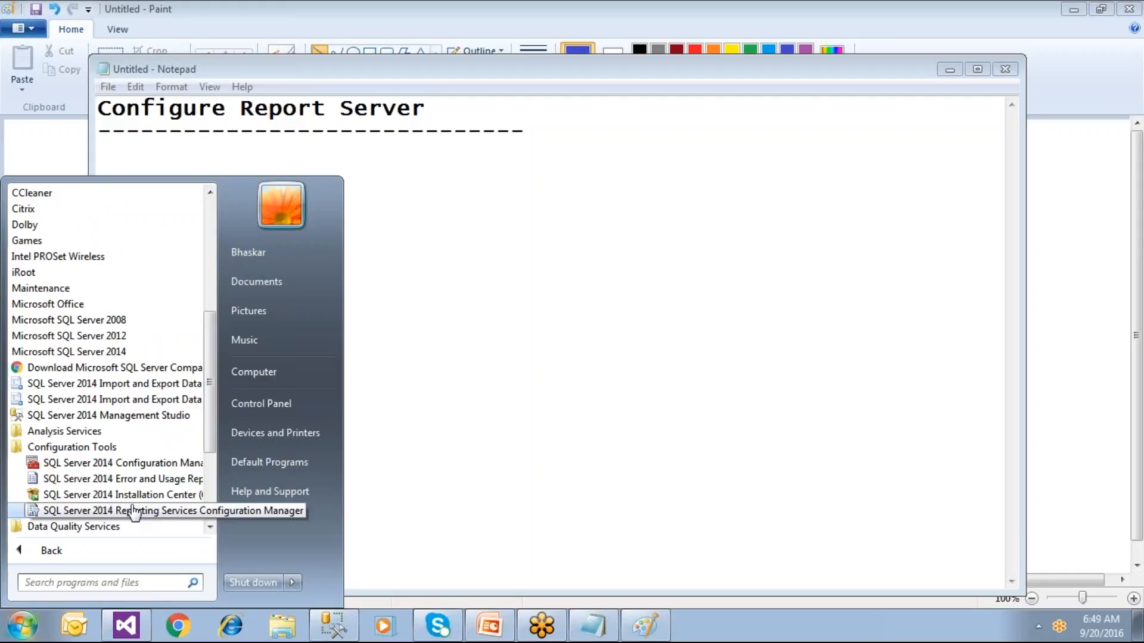
left_click(134, 513)
left_click(24, 626)
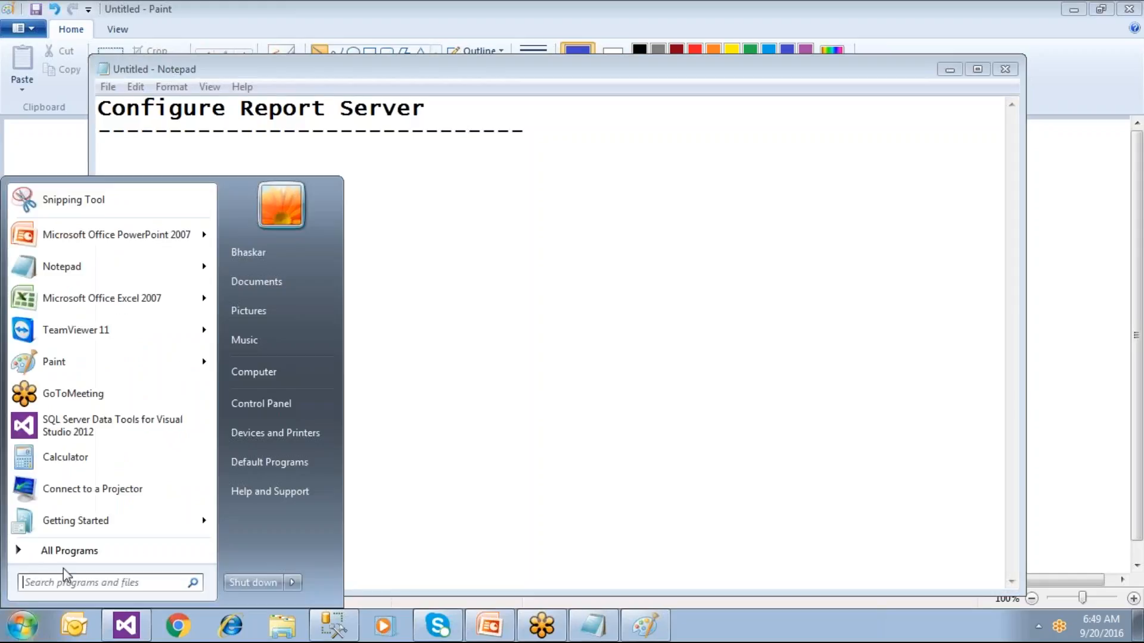
left_click(27, 549)
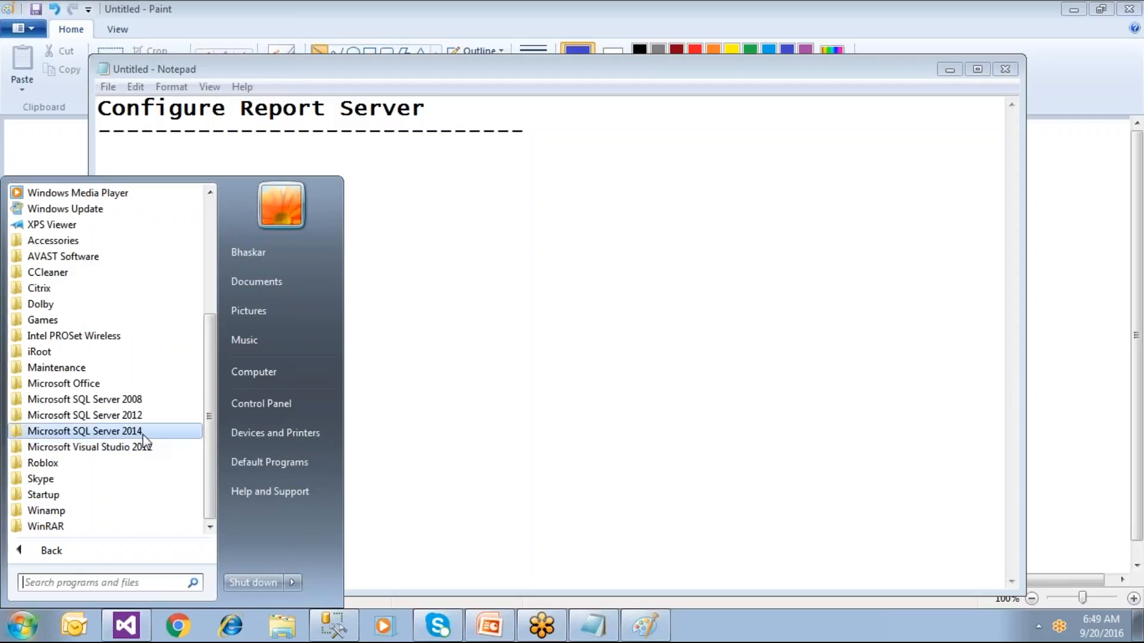
left_click(143, 434)
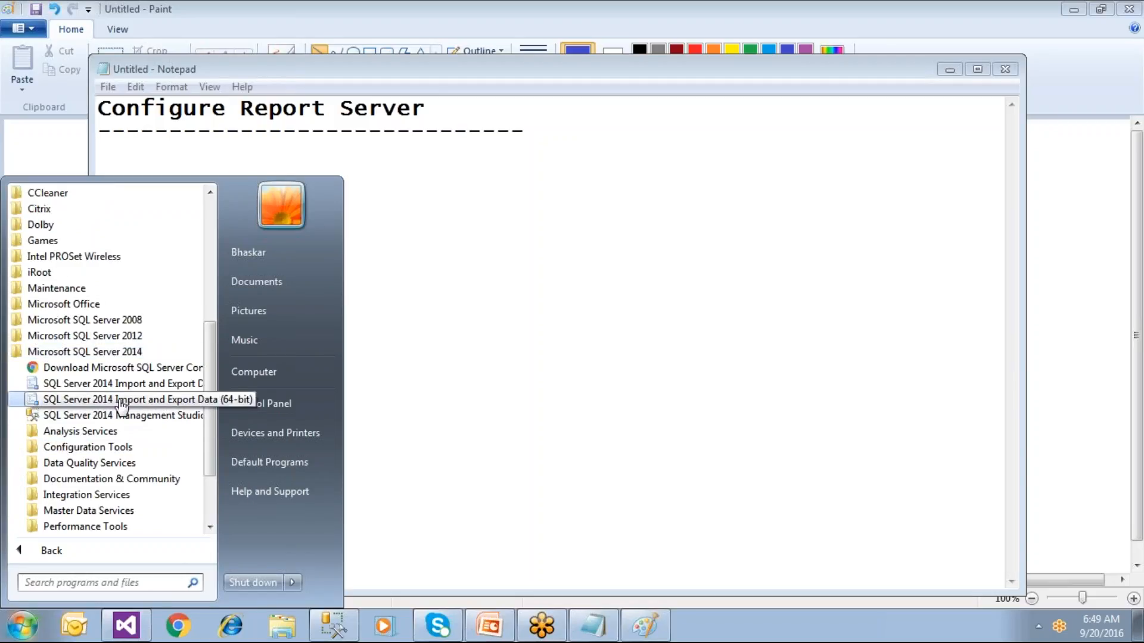
left_click(78, 448)
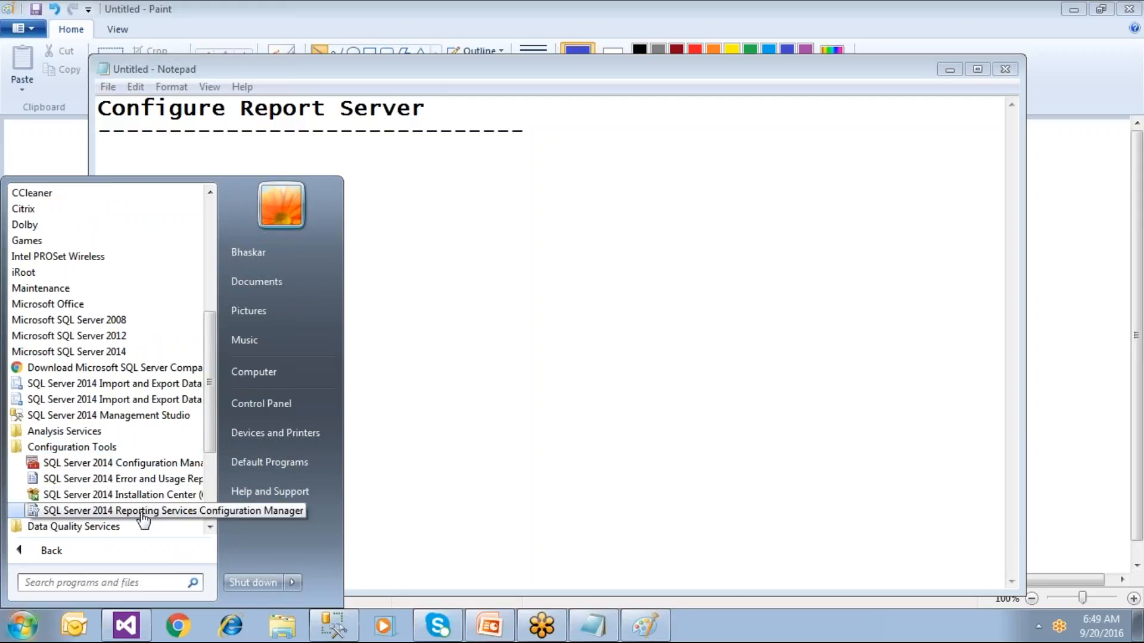
left_click(143, 511)
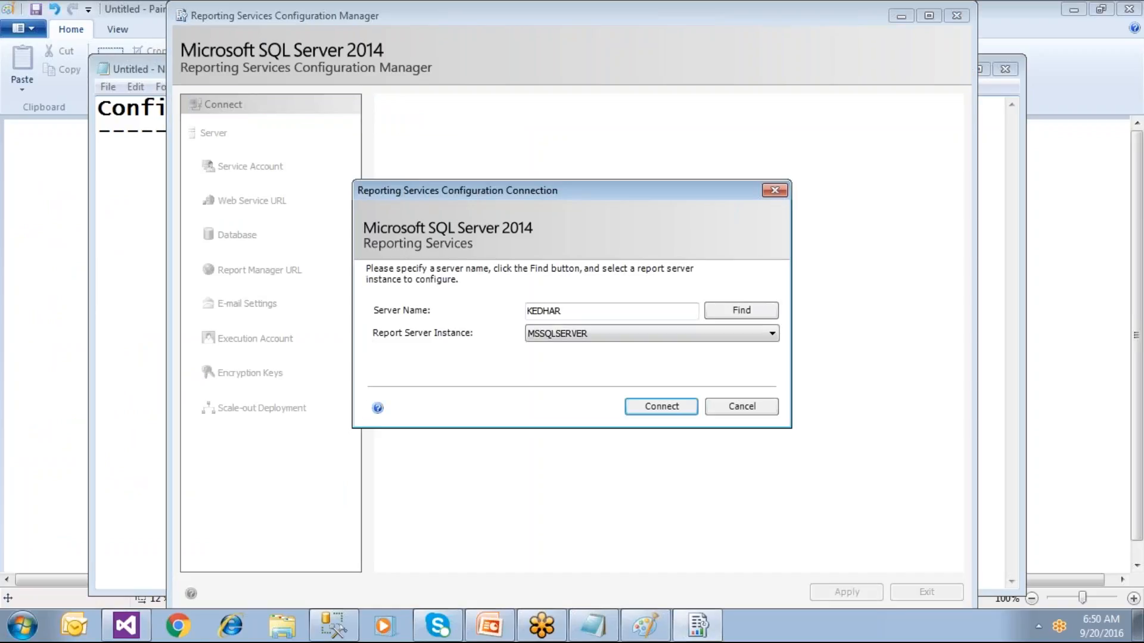
Step: Connect to the MSSQLSERVER report server instance
left_click(584, 316)
left_click_drag(584, 316, 493, 311)
left_click(652, 406)
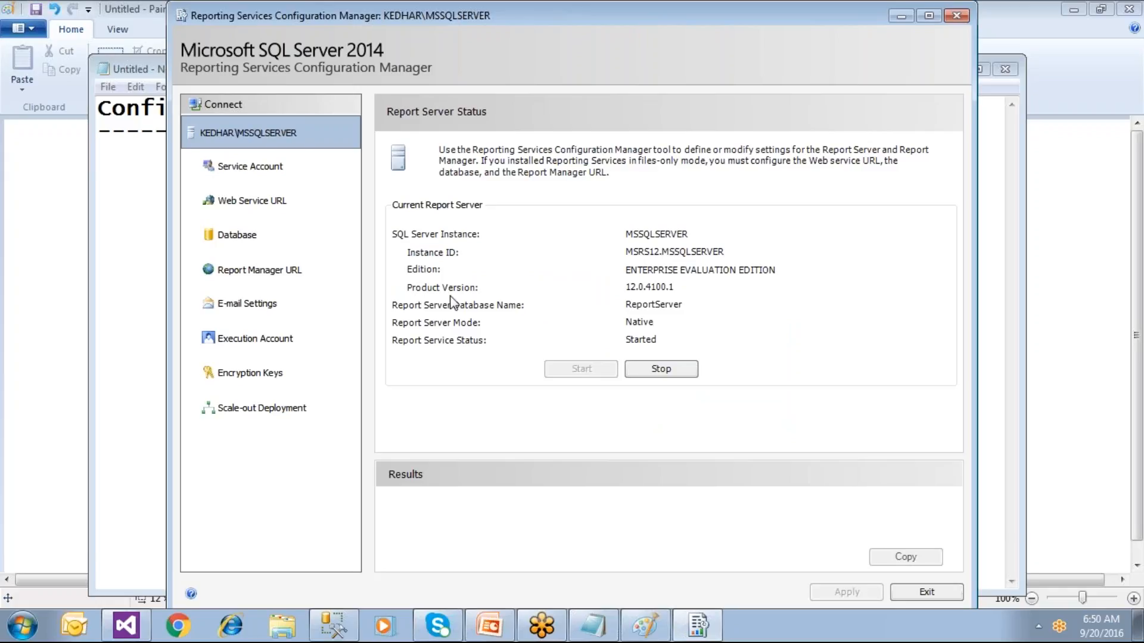
Step: Review the Service Account and Web Service URL pages, selecting the ReportServer virtual directory name
left_click(276, 179)
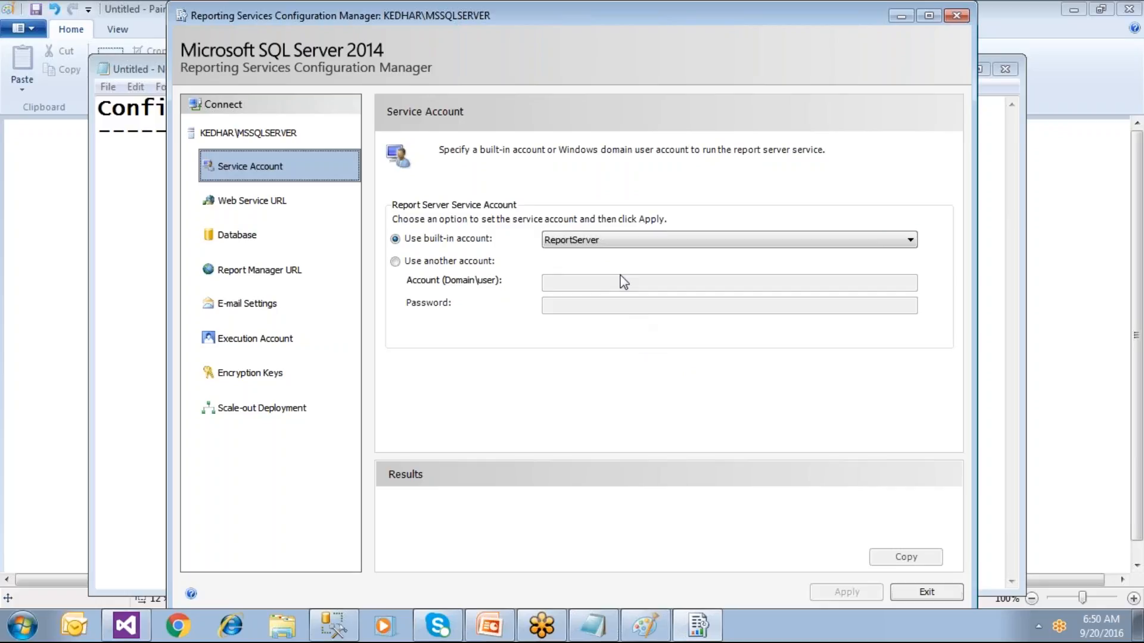
left_click(278, 214)
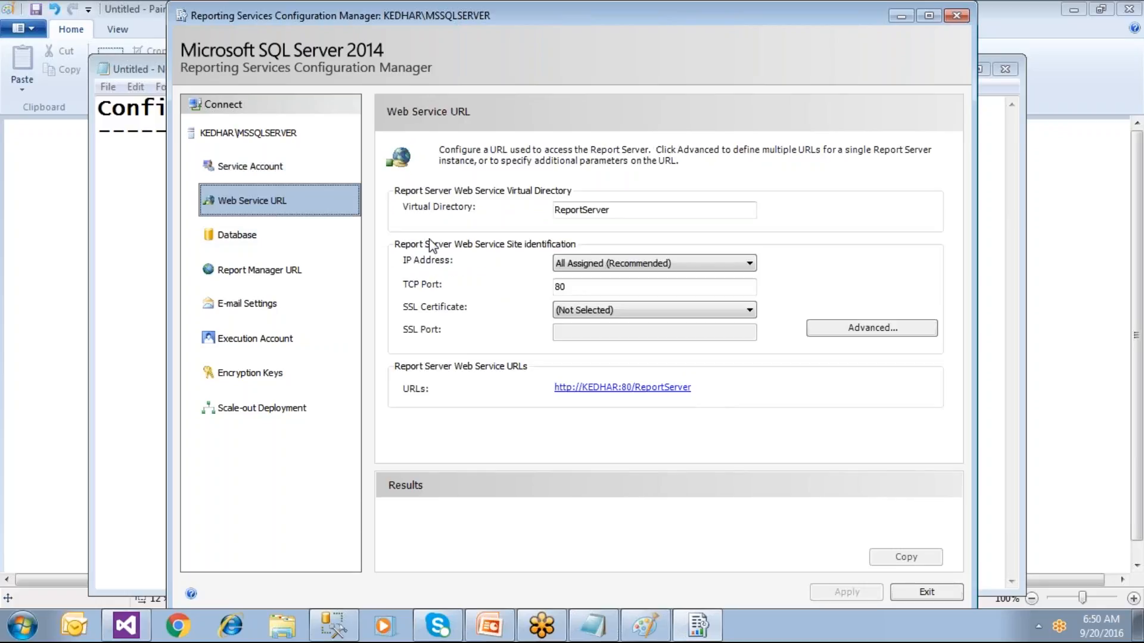
left_click(606, 212)
left_click_drag(606, 214, 518, 215)
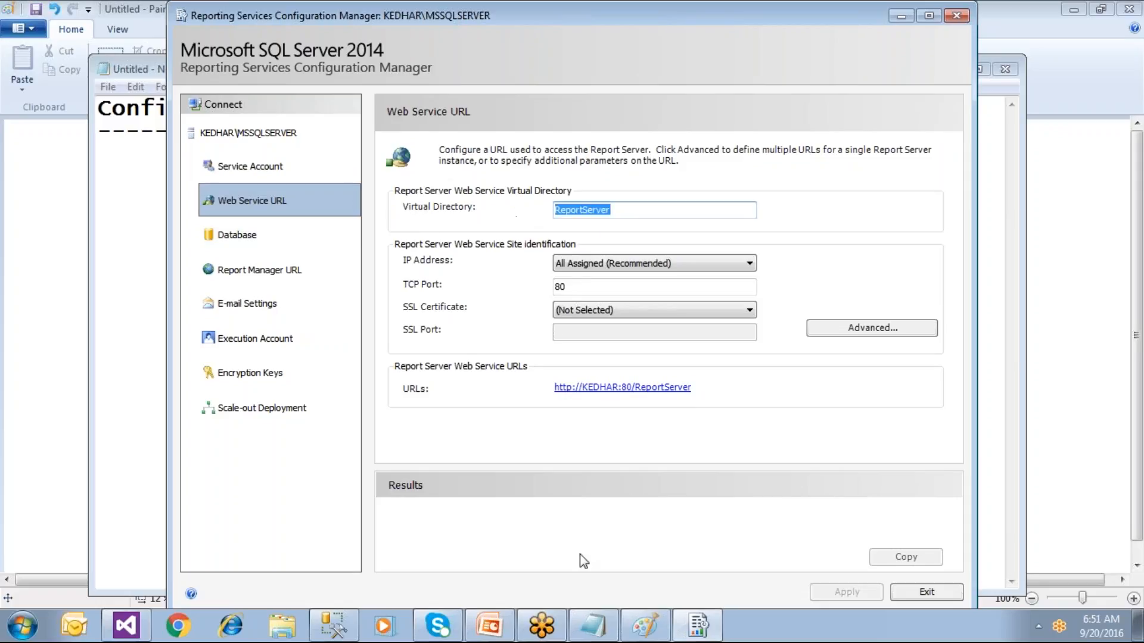
left_click(700, 620)
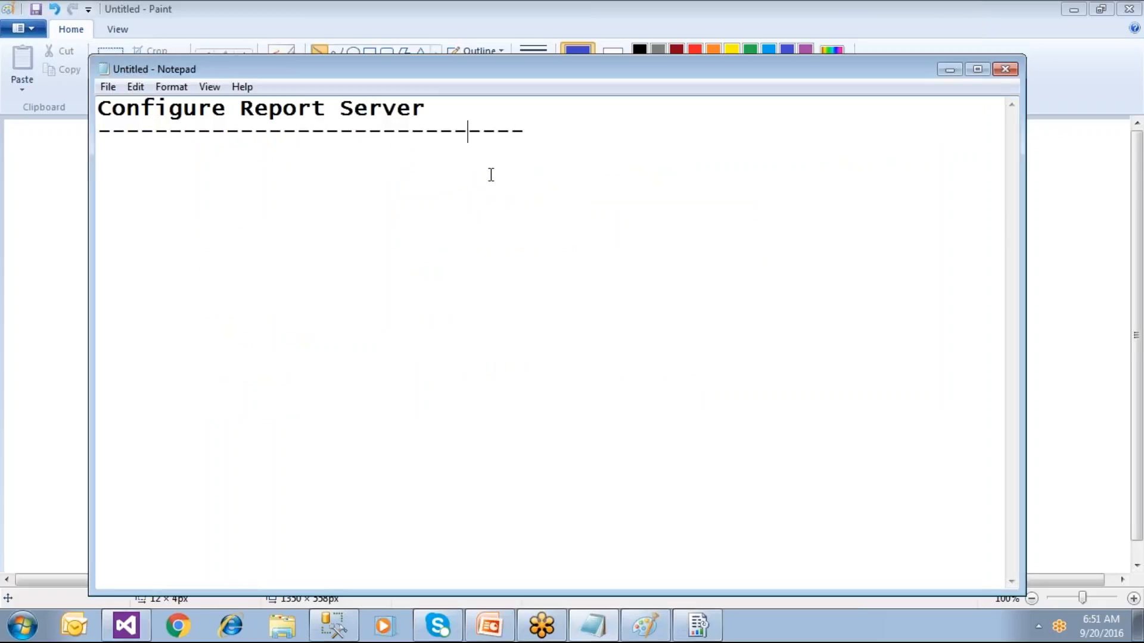
left_click(648, 626)
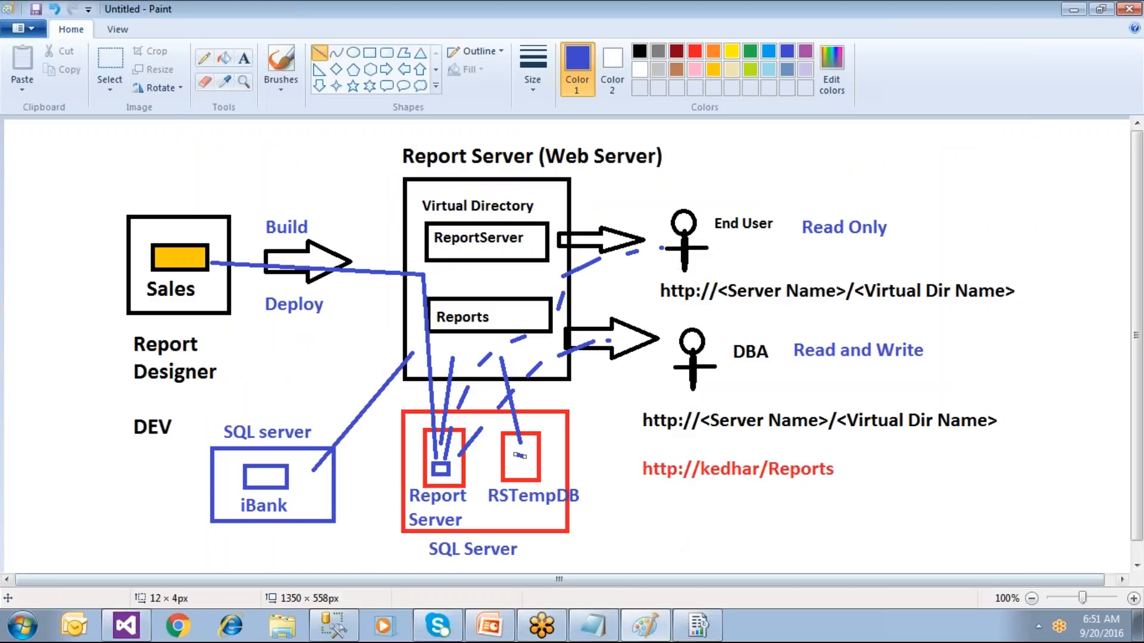
left_click(698, 627)
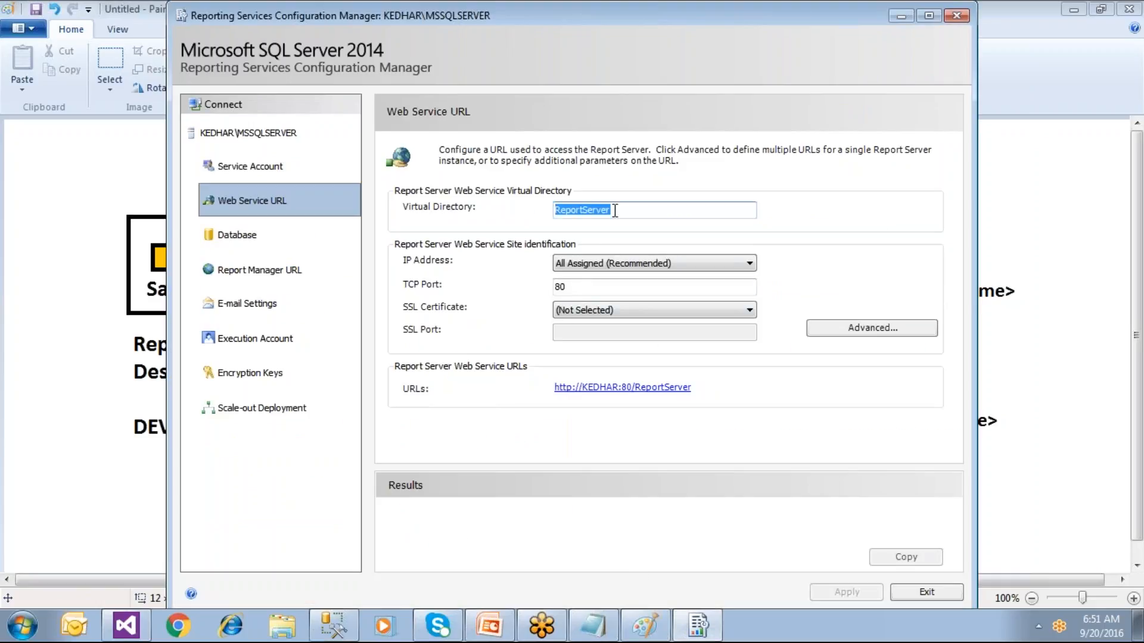
Step: Set the virtual directory to ReportServer and apply, reserving the web service URL on port 80
type("james")
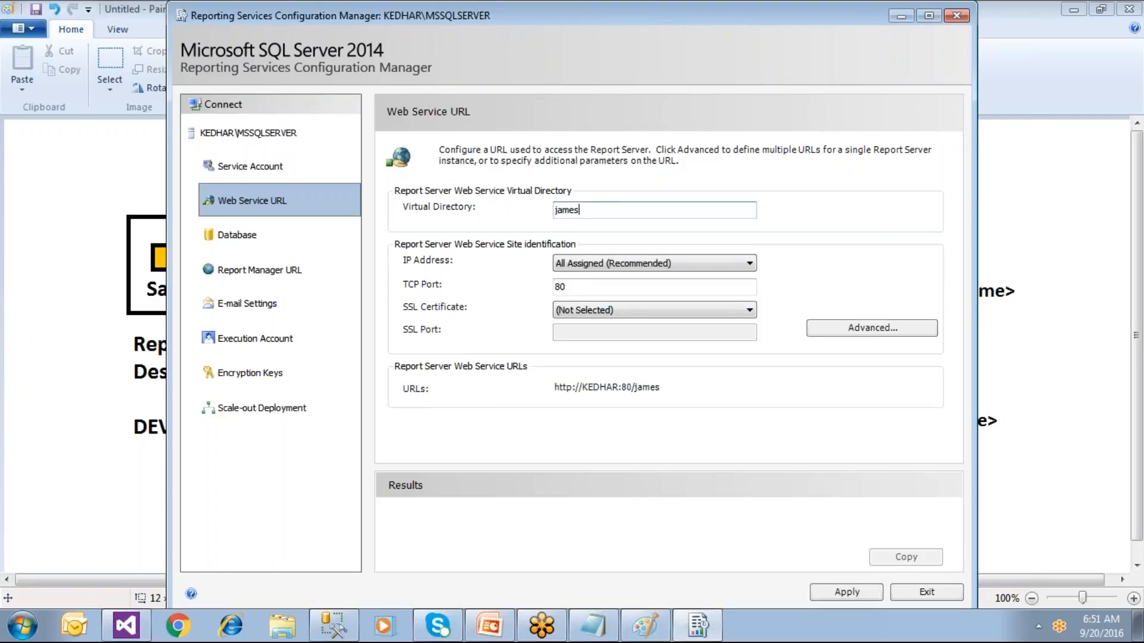
key("BackSpace")
key("BackSpace")
key("BackSpace")
key("BackSpace")
type("Hw")
key("BackSpace")
key("BackSpace")
type("jon")
key("BackSpace")
key("BackSpace")
type("ReportServer")
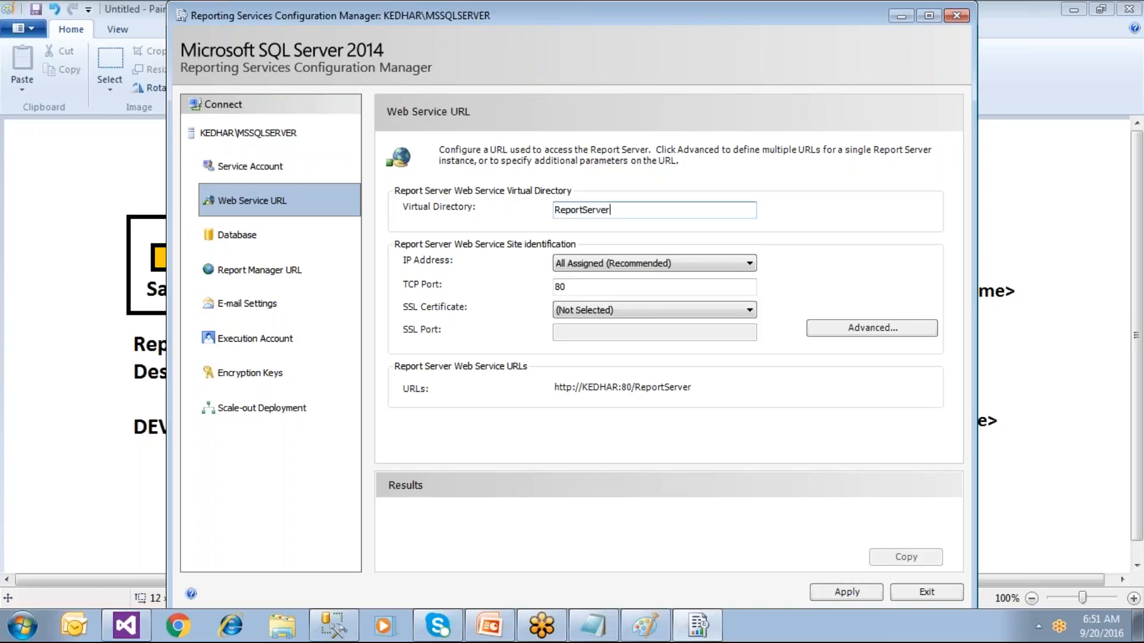
left_click(834, 590)
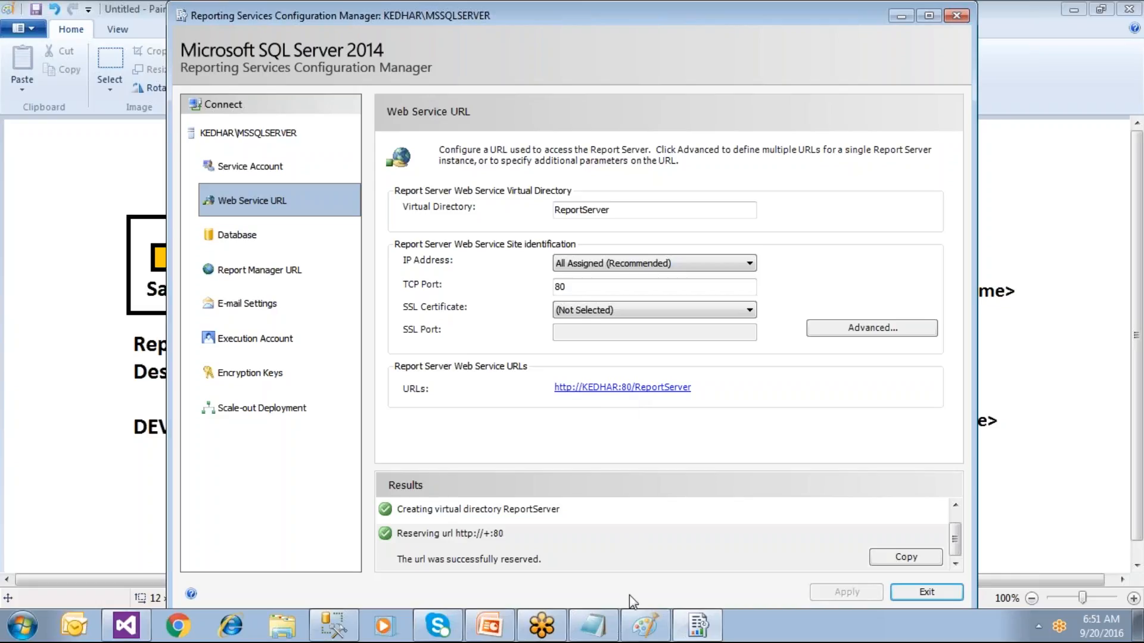
left_click(593, 626)
Step: Add an 'End User URL' heading with a dashed underline and the machine-name ReportServer URL
key("Return")
key("Return")
type("End User URL")
key("Return")
type("--------------------")
key("Return")
type("http://Kedh")
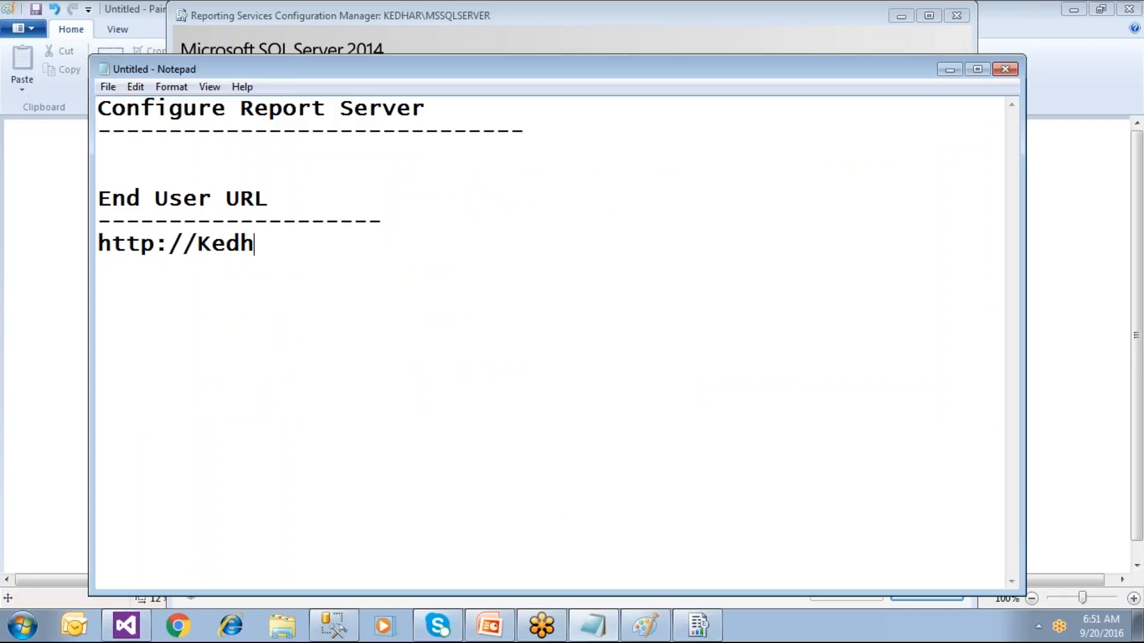
type("ar/Repo")
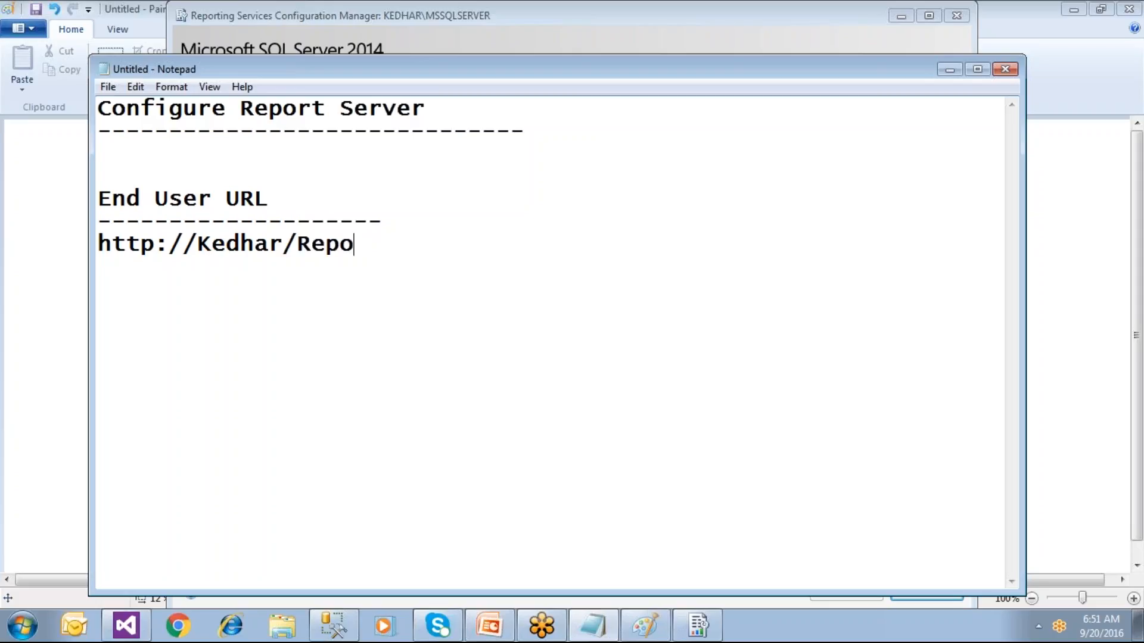
type("rtServer")
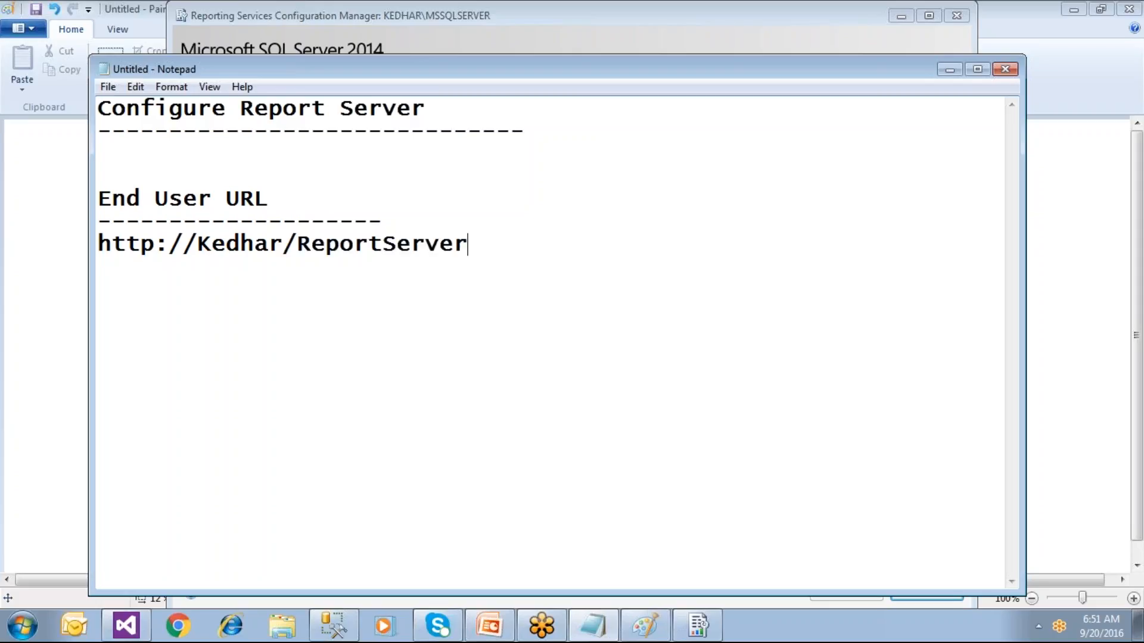
key("shift+Home")
key("ctrl+c")
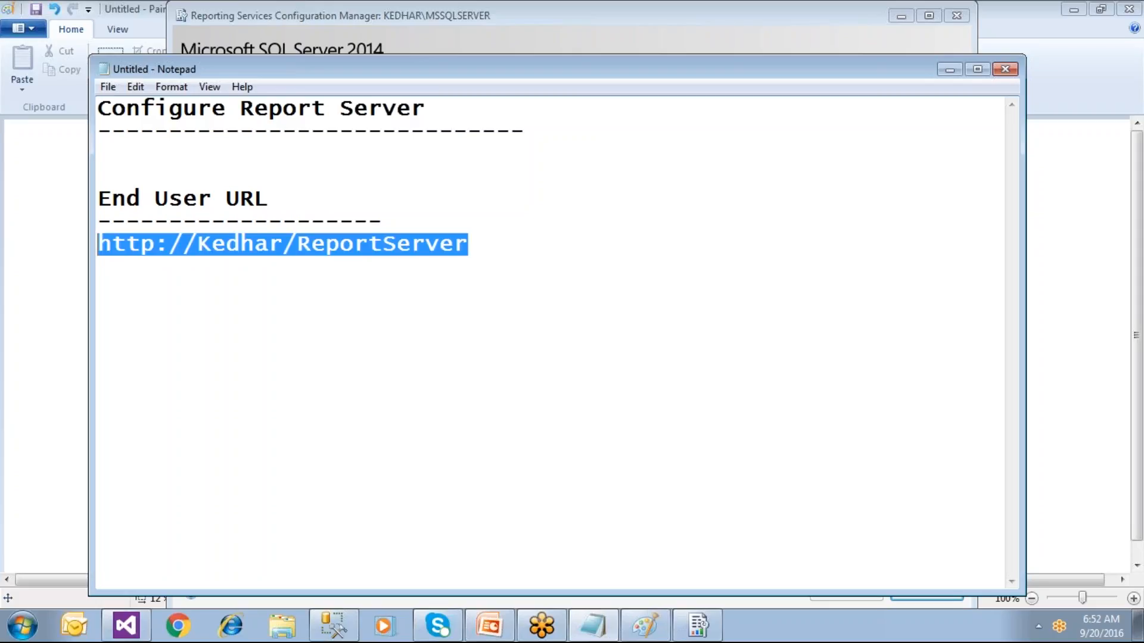
key("End")
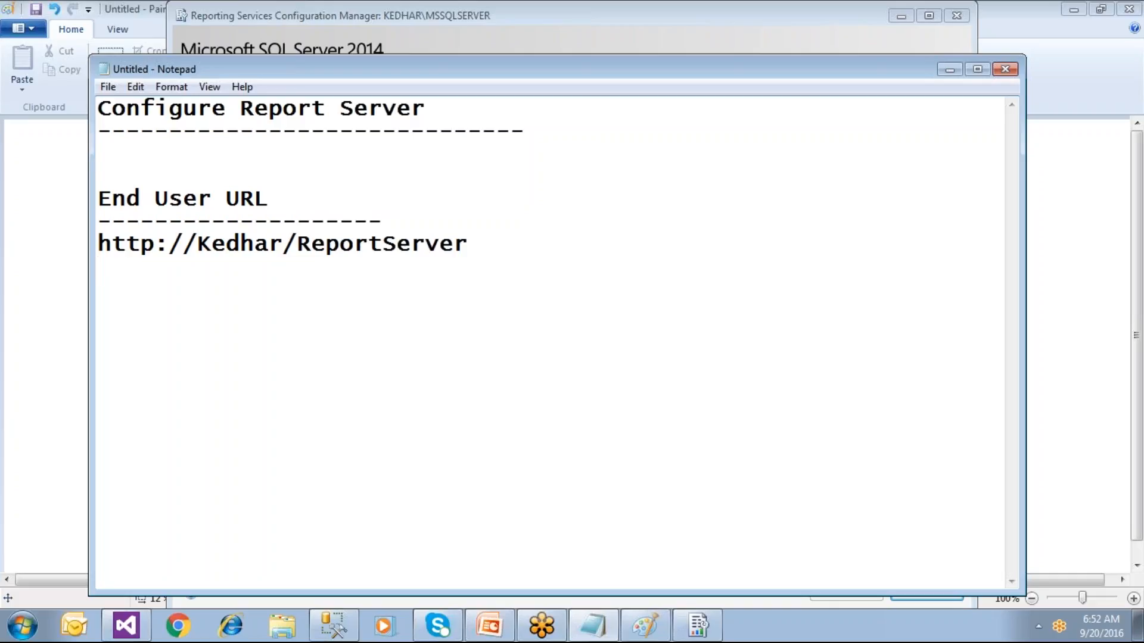
key("Return")
key("ctrl+v")
key("Left")
key("Left")
key("Left")
key("Left")
key("Left")
key("Left")
key("Left")
key("Left")
key("Left")
key("Left")
key("Left")
key("Right")
key("shift+Left")
key("shift+Left")
key("shift+Left")
key("shift+Left")
key("shift+Left")
key("shift+Left")
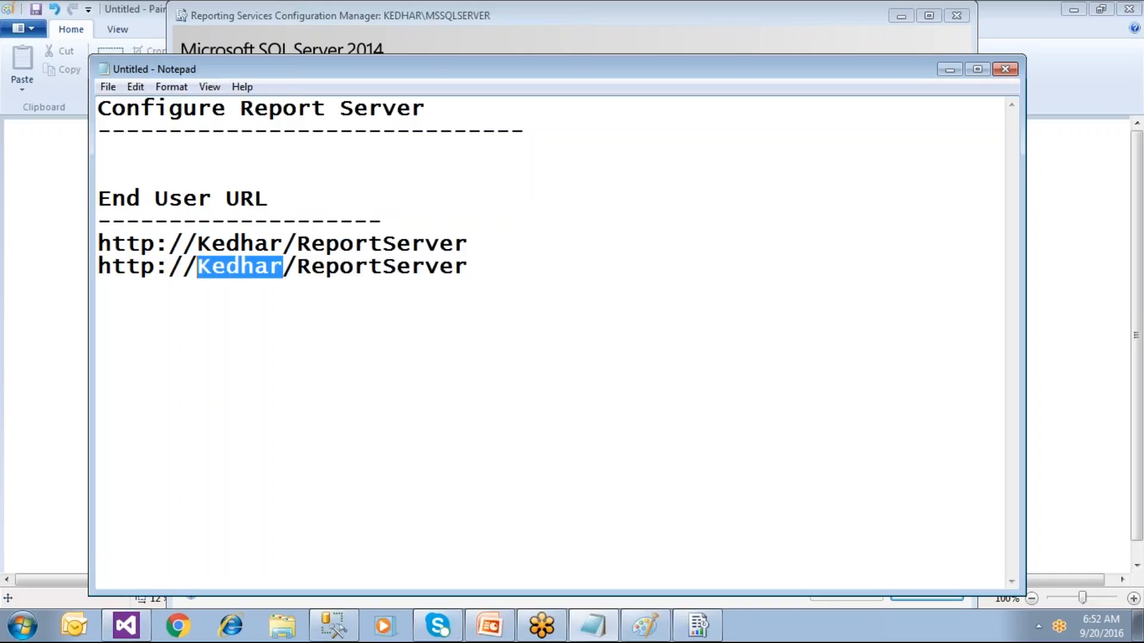
type("localhost")
key("Home")
key("Return")
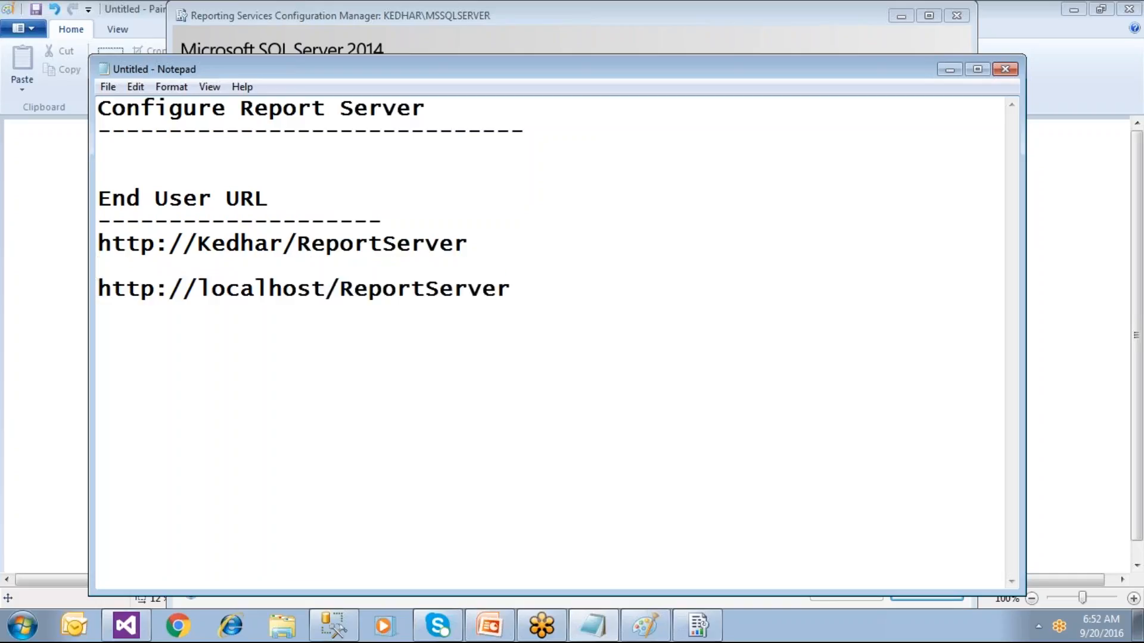
left_click_drag(522, 291, 82, 291)
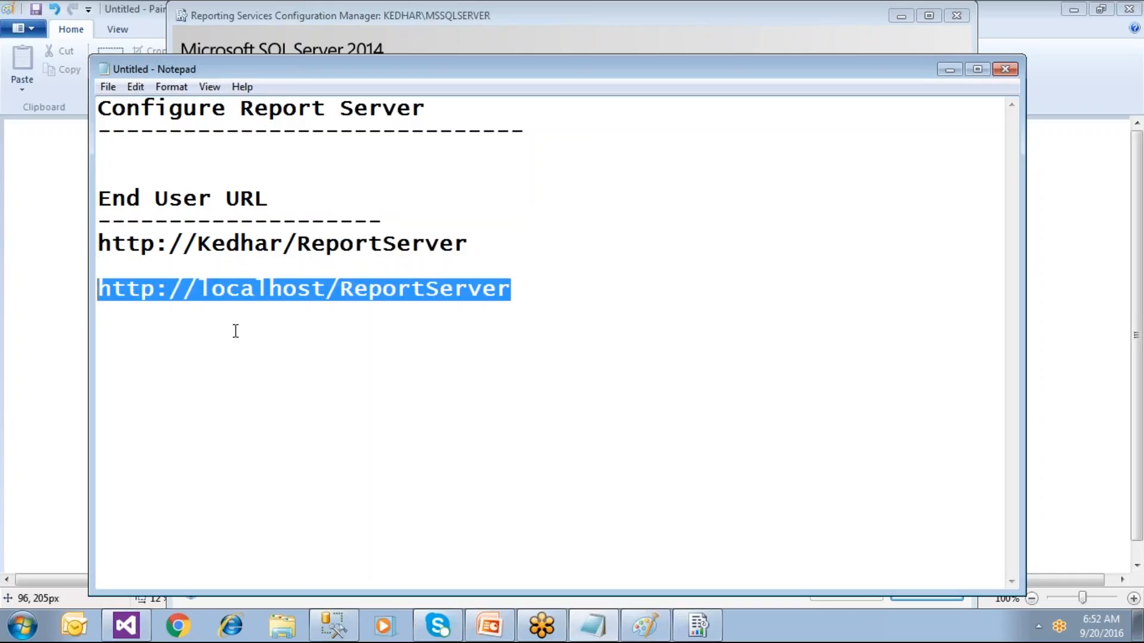
left_click(281, 246)
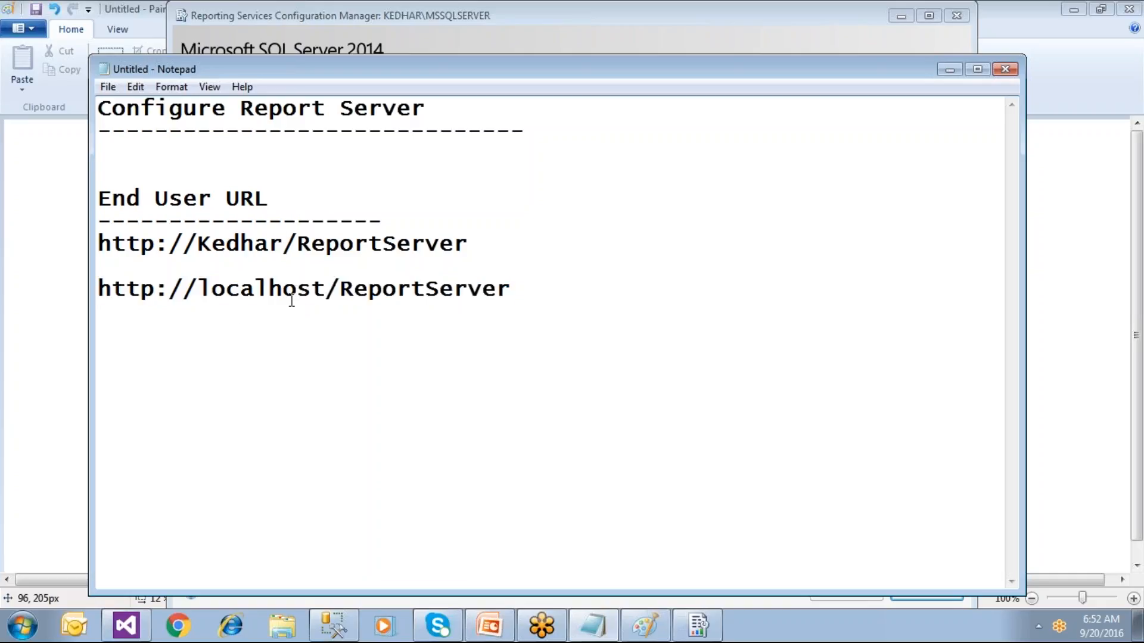
type(":80")
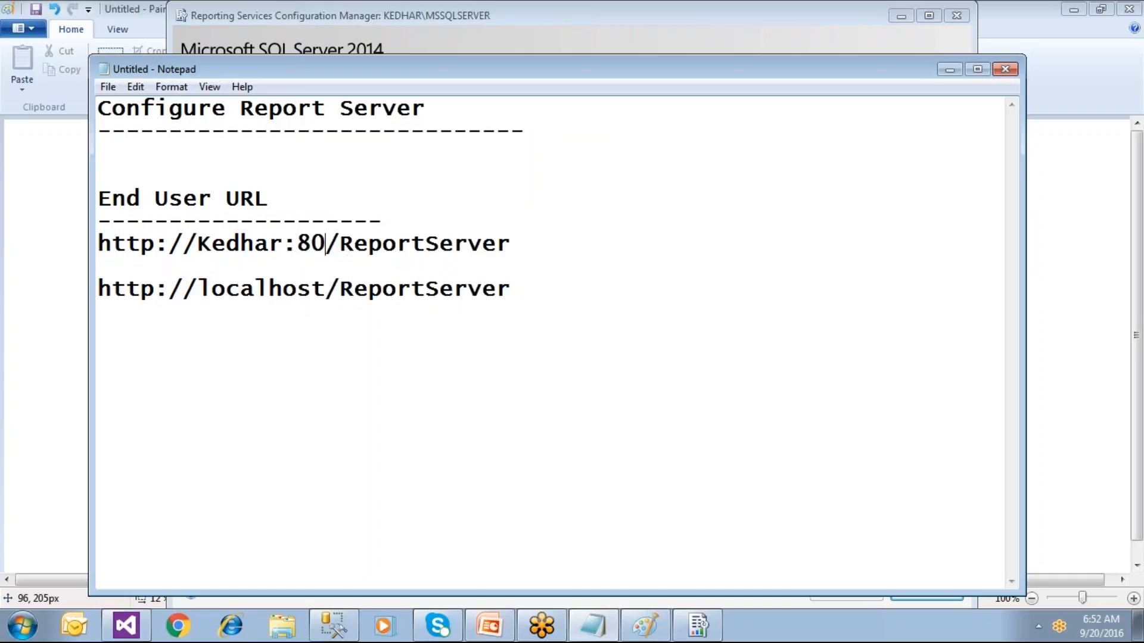
key("BackSpace")
key("BackSpace")
key("BackSpace")
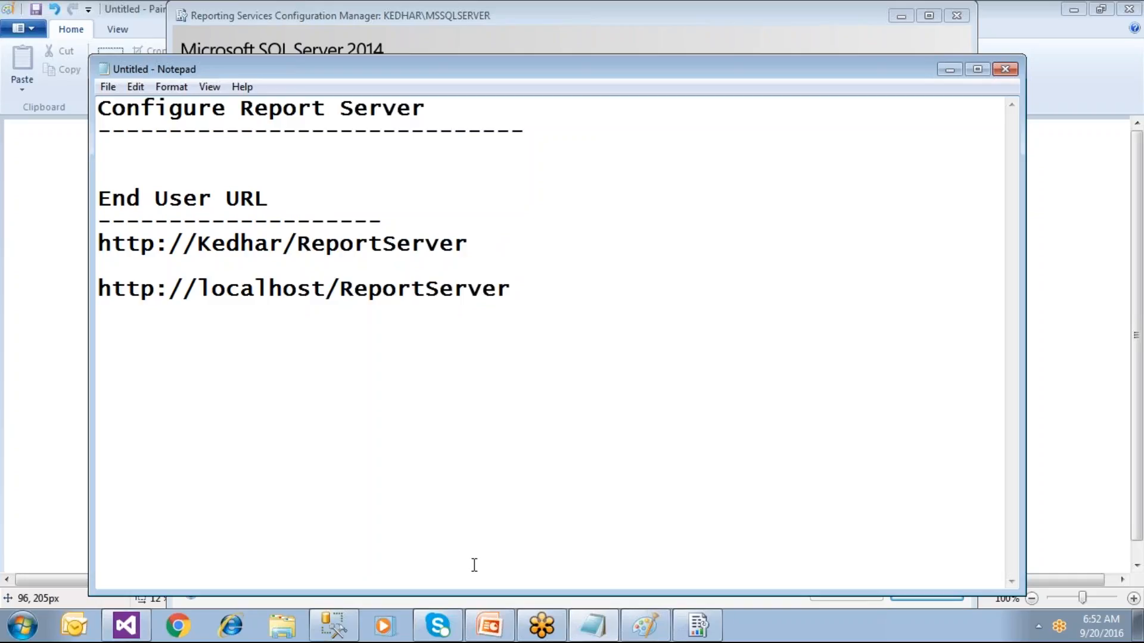
Step: Check the ReportServer database page in Configuration Manager, then switch to SQL Server Management Studio
left_click(126, 625)
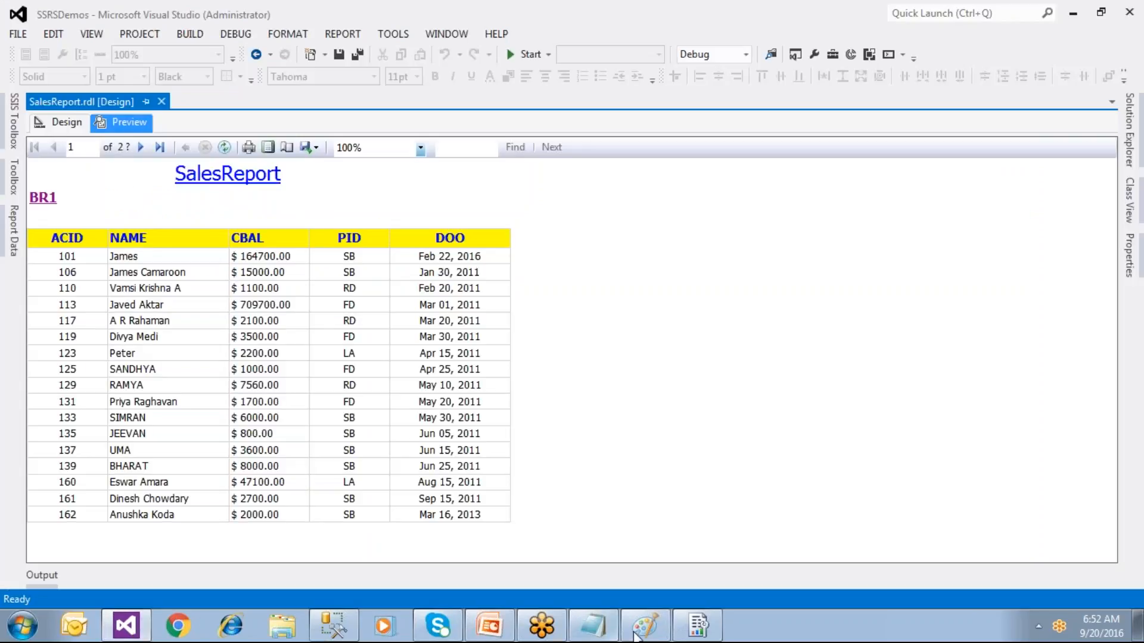
left_click(698, 627)
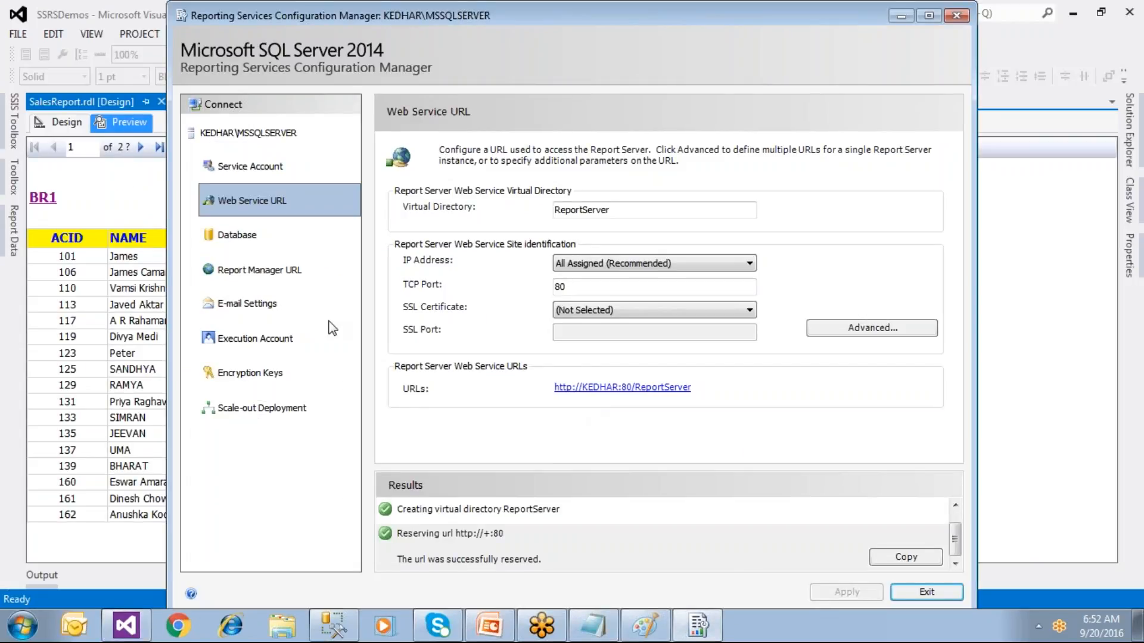
left_click(258, 238)
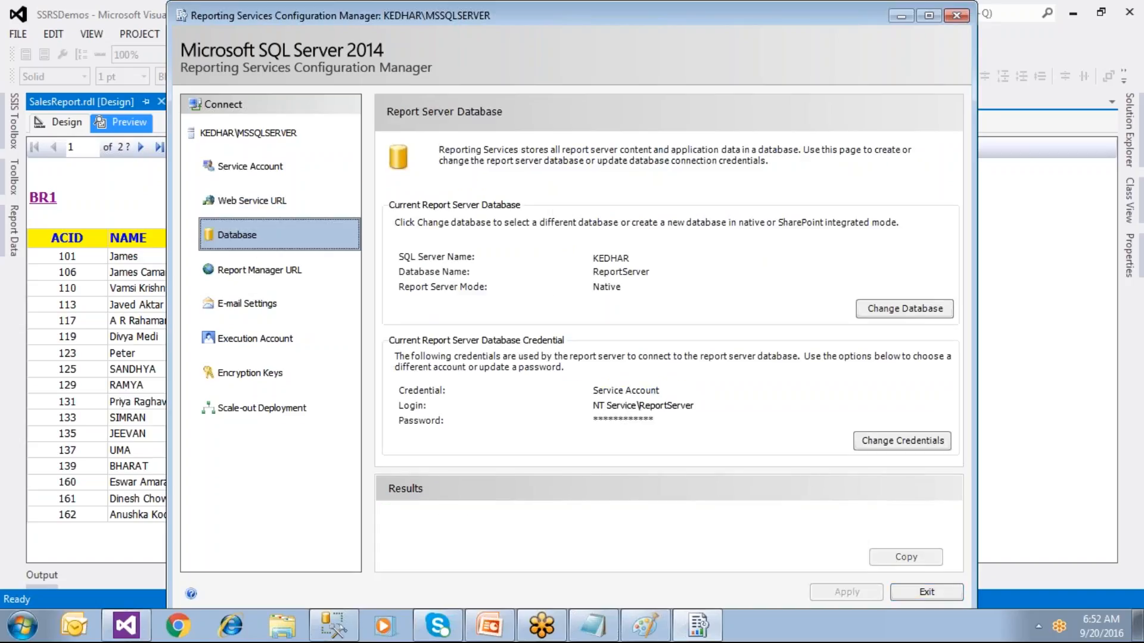
left_click(645, 627)
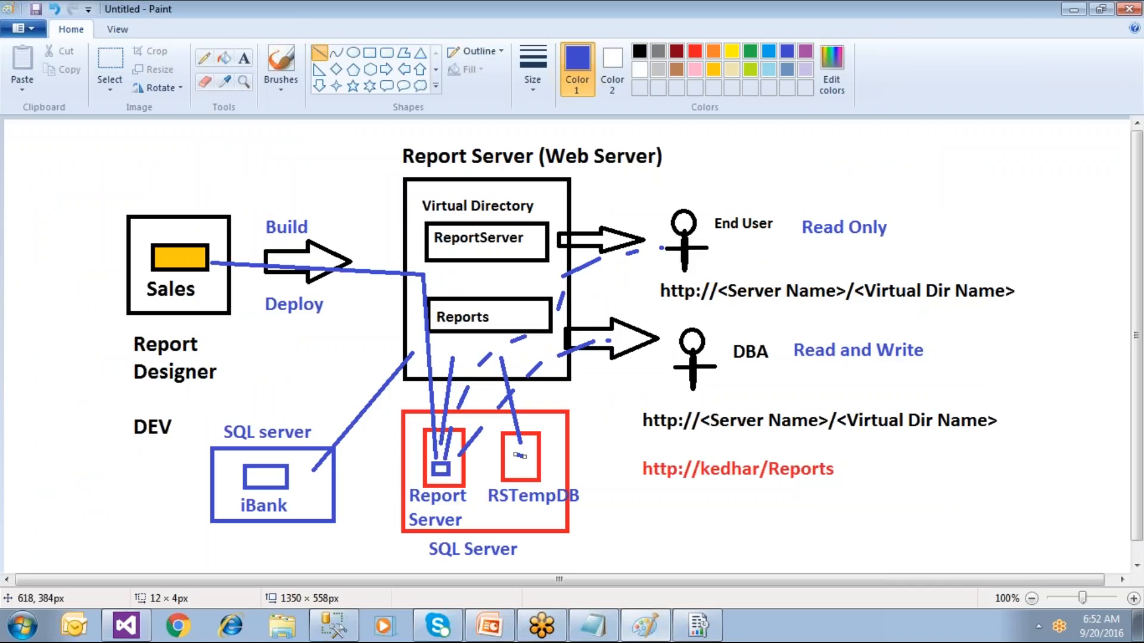
left_click(697, 625)
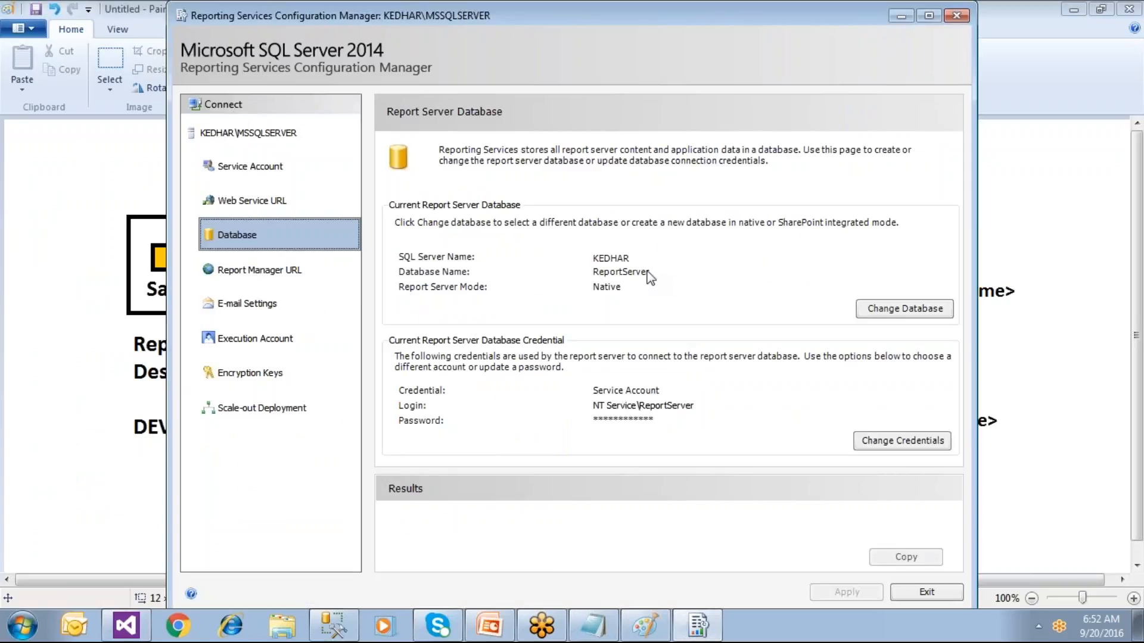
left_click(316, 625)
Step: Collapse IBANK and the Security folder in Object Explorer, then reopen the Databases list
mouse_move(22, 161)
left_click(60, 281)
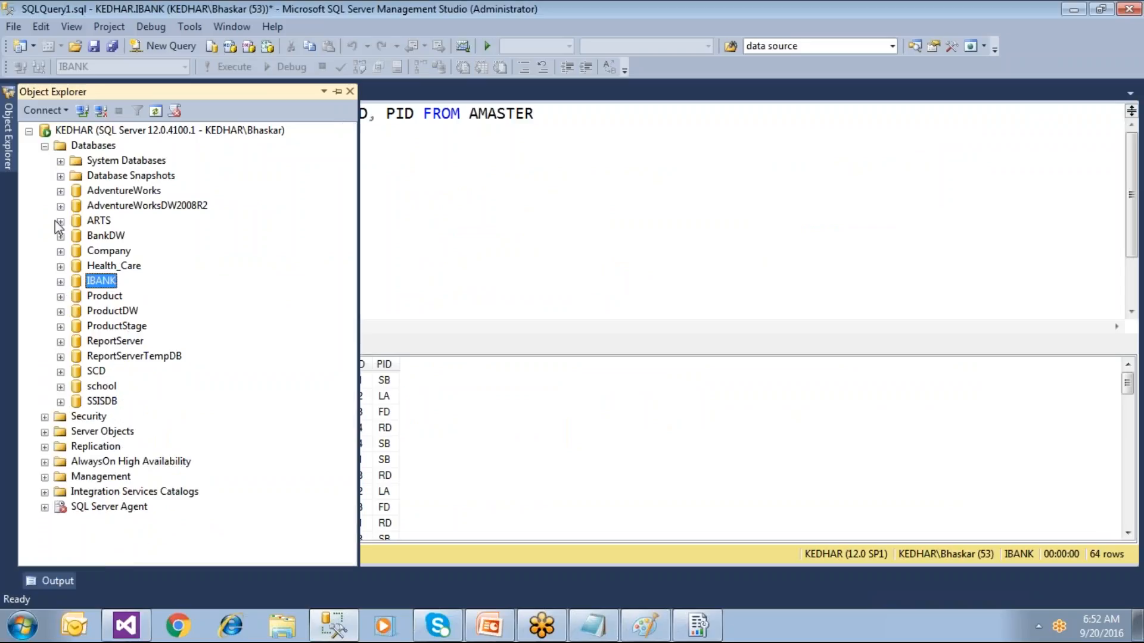
left_click(45, 146)
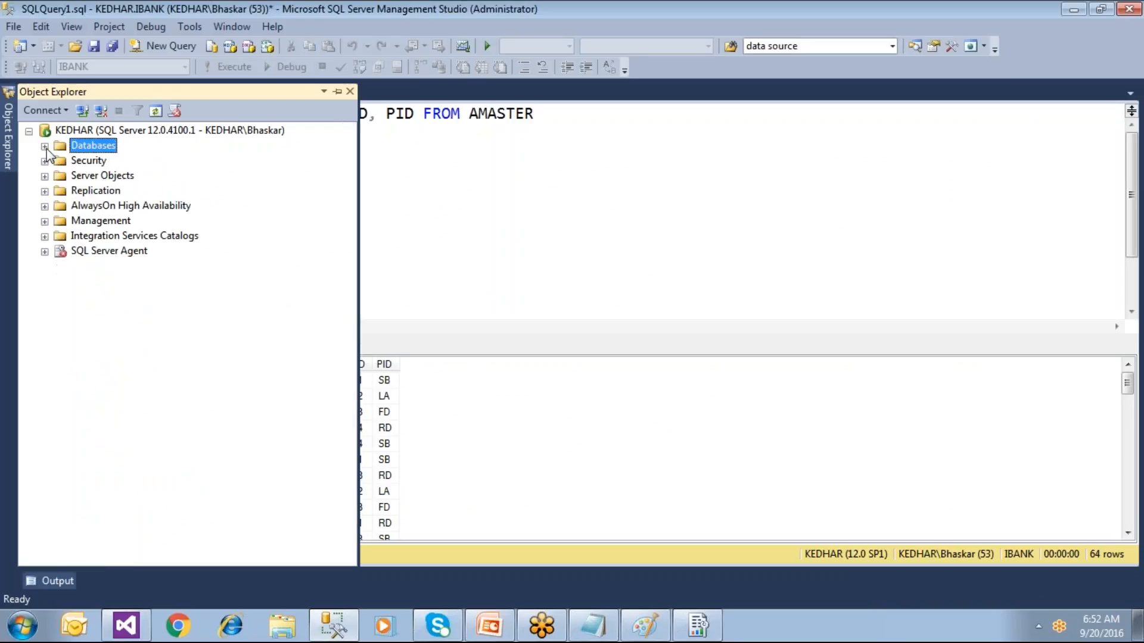
double_click(92, 161)
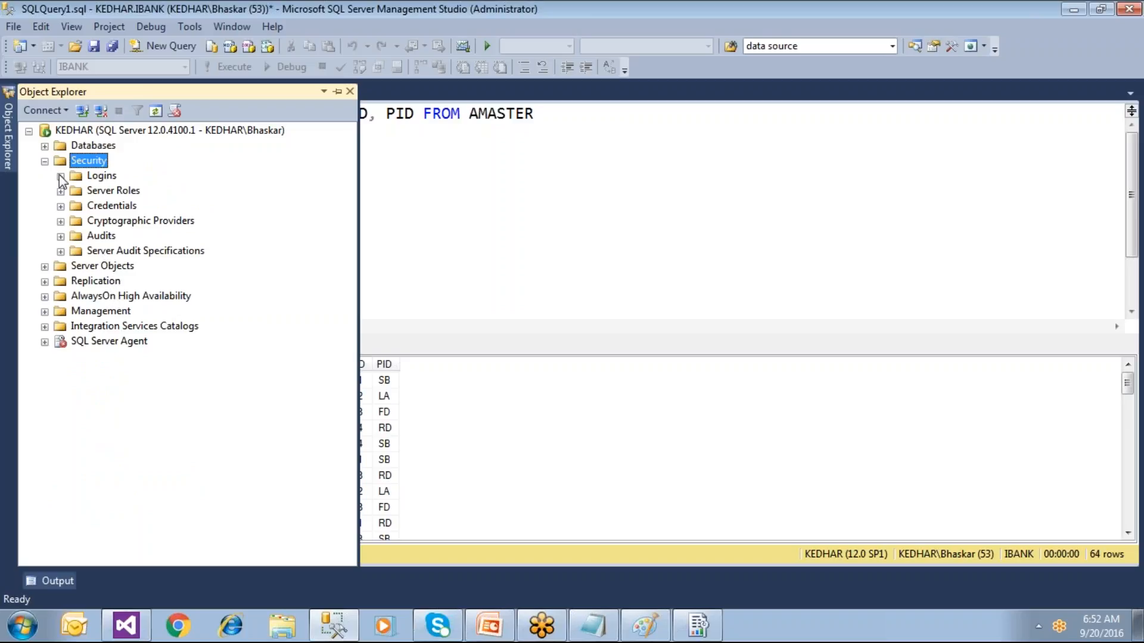
left_click(45, 161)
left_click(45, 146)
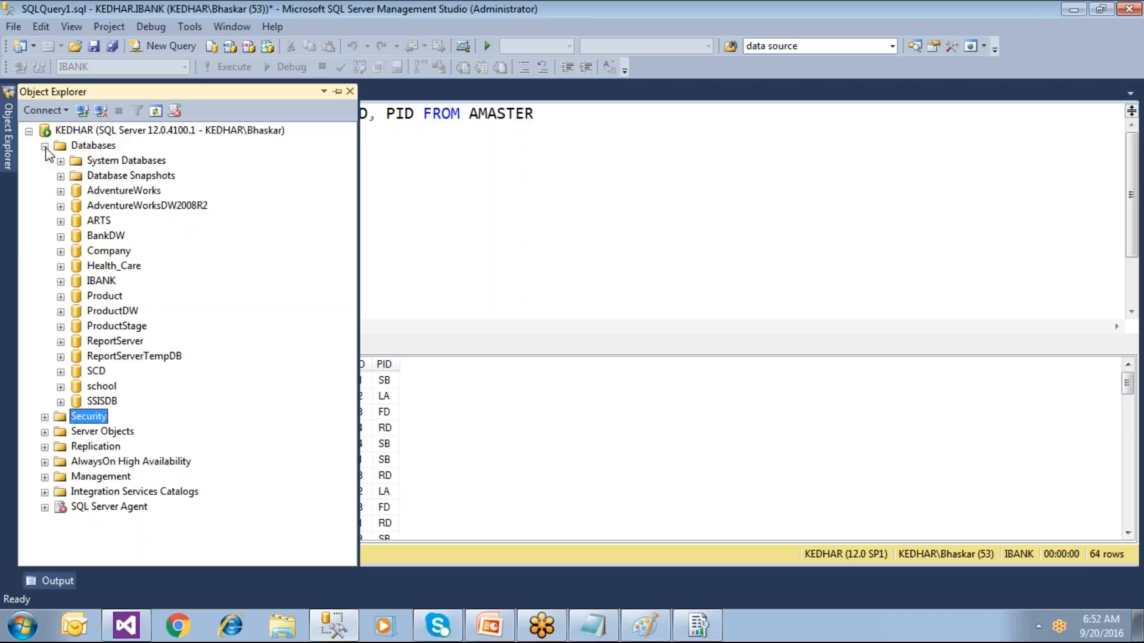
Step: Browse the ReportServer tables, such as dbo.ChunkSegmentMapping, dbo.Keys and dbo.Event
left_click(111, 342)
left_click(99, 357)
left_click(61, 342)
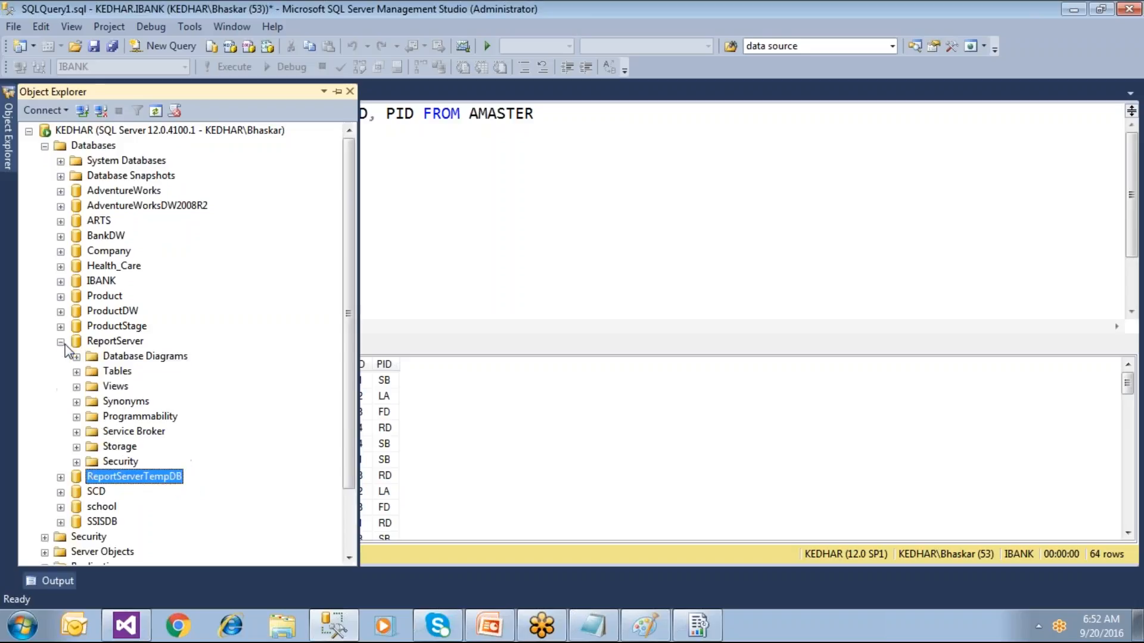
left_click(77, 372)
left_click(161, 253)
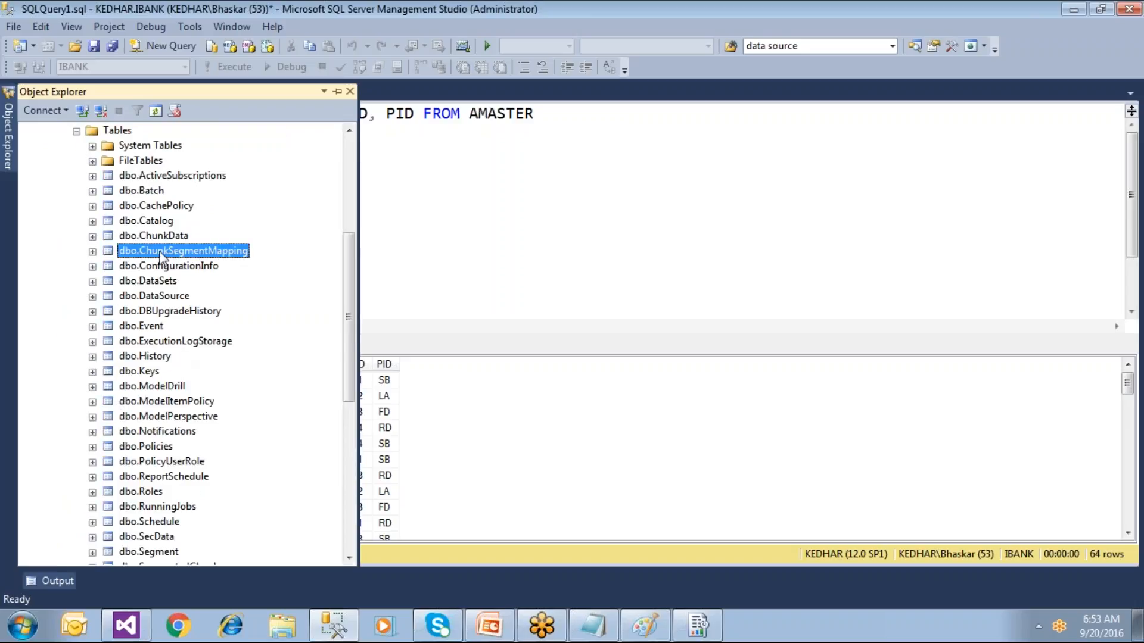
left_click(149, 371)
left_click(155, 328)
scroll(158, 339, "down", 4)
scroll(159, 351, "up", 5)
scroll(160, 353, "up", 3)
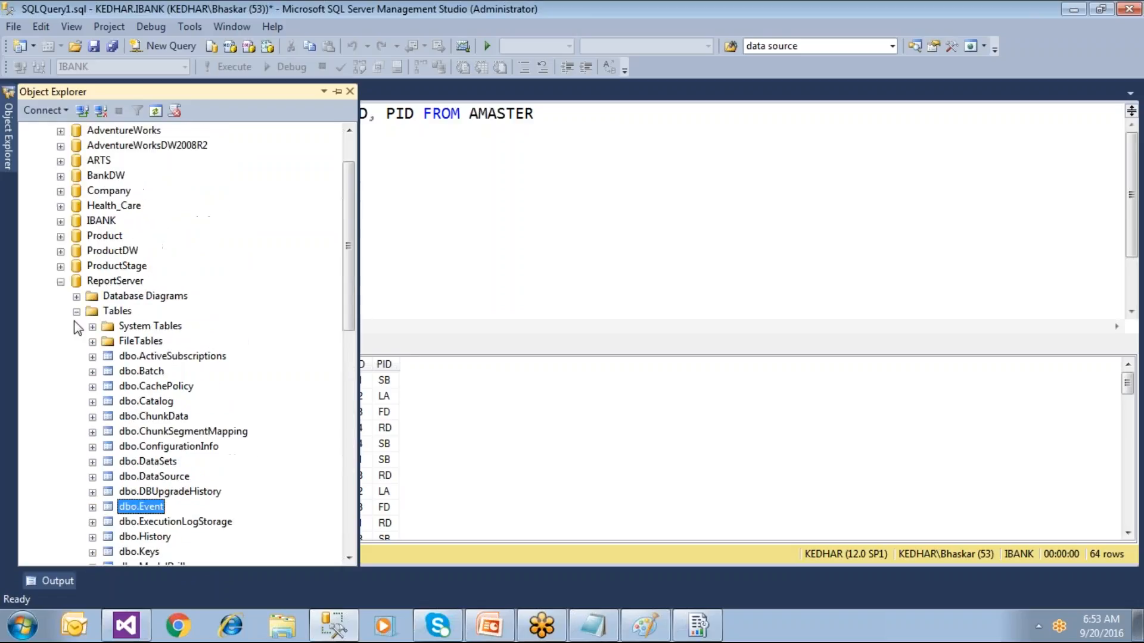
left_click(61, 282)
Step: Browse the ReportServerTempDB tables, such as dbo.ExecutionCache, dbo.SessionData and dbo.SnapshotData
double_click(112, 359)
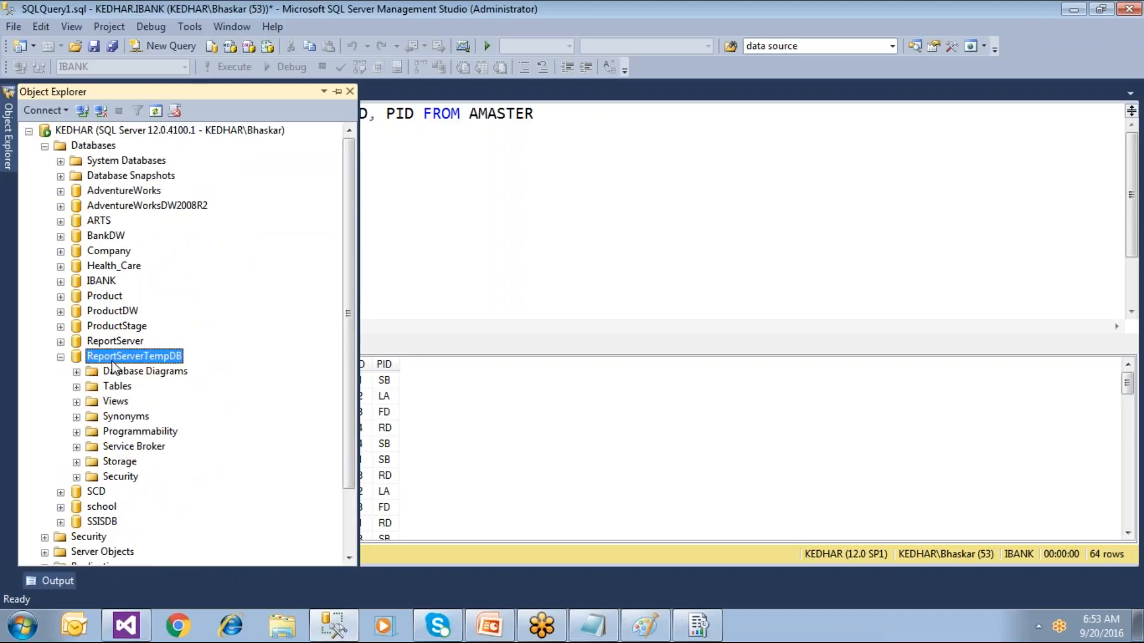
left_click(76, 386)
left_click(159, 417)
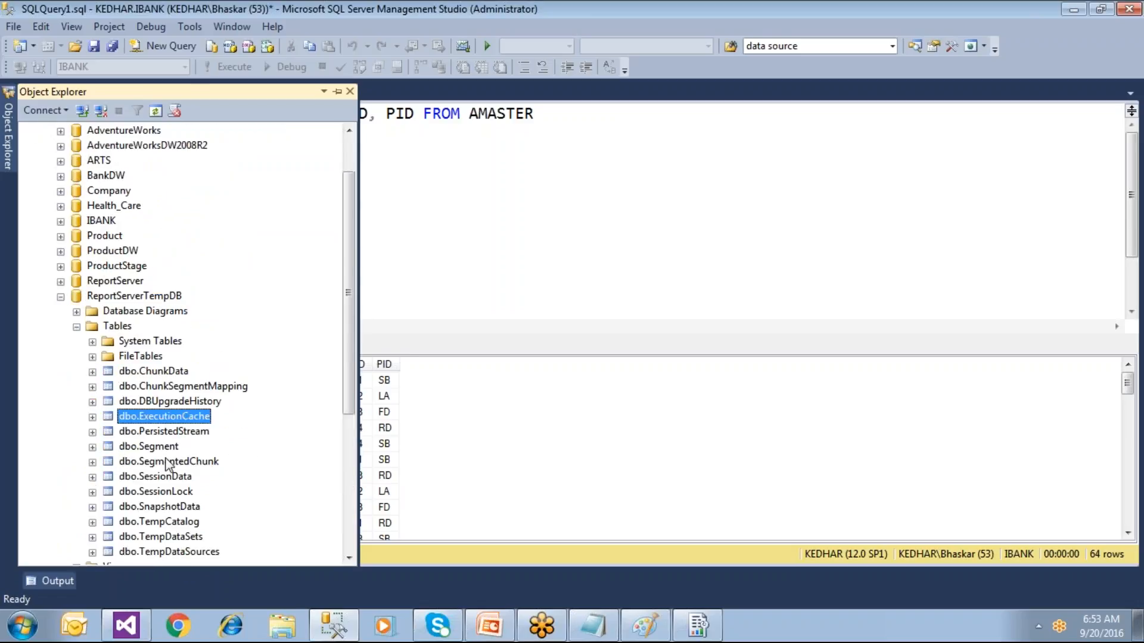
left_click(166, 477)
left_click(156, 506)
left_click(60, 297)
Step: Select the ReportServer database and bring Reporting Services Configuration Manager back to the front
left_click(114, 340)
left_click(127, 356)
left_click(126, 342)
left_click(130, 358)
key("Up")
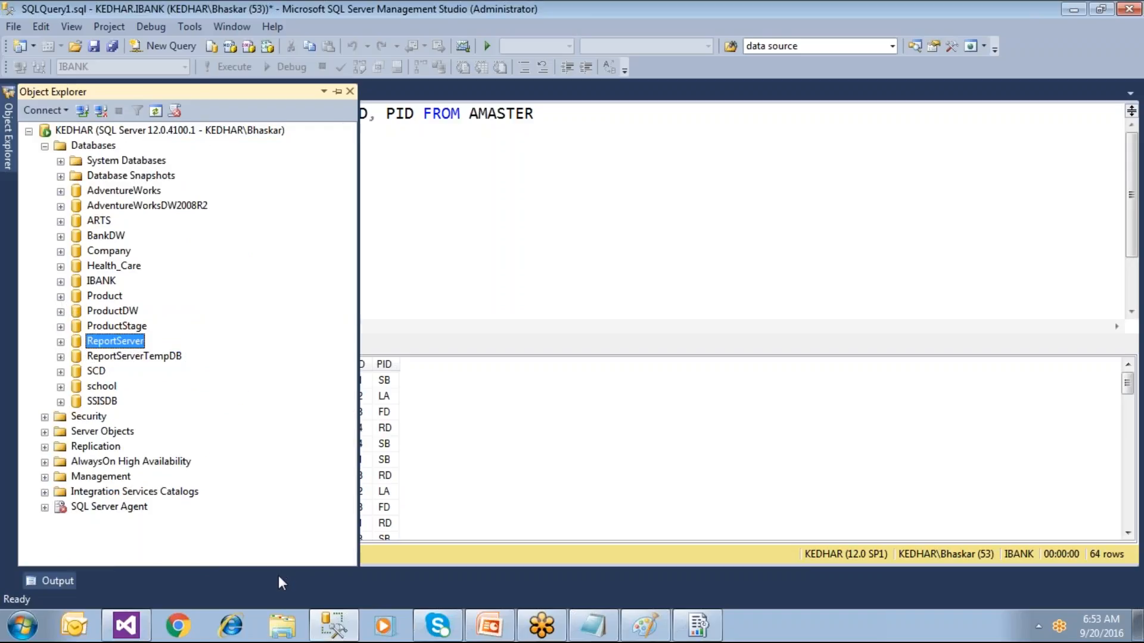
left_click(660, 621)
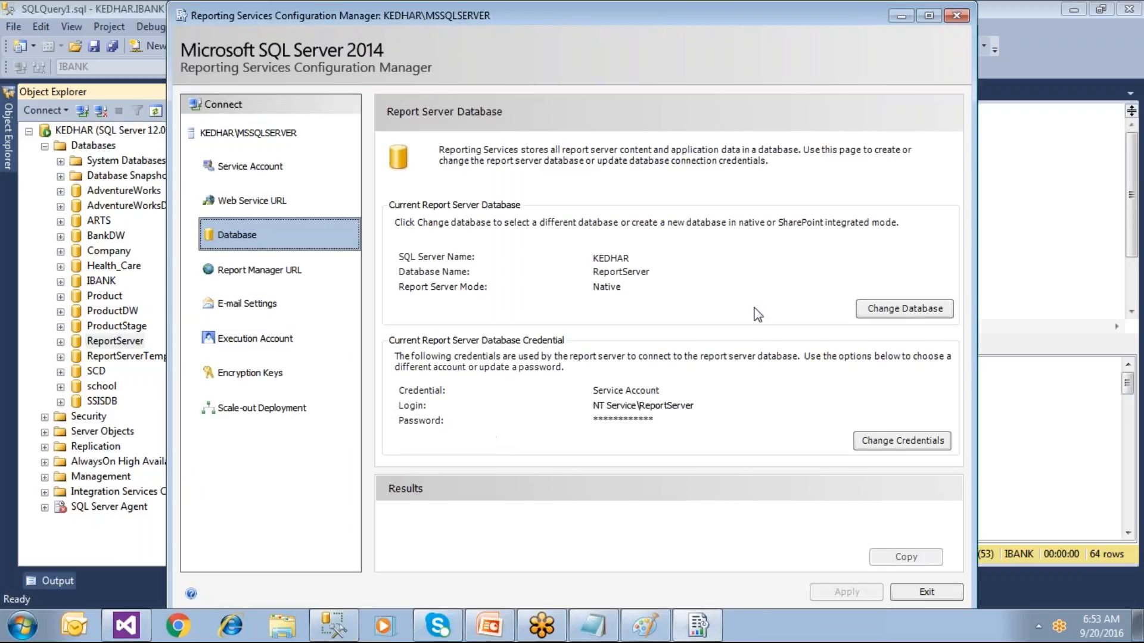
Step: Start creating a new report server database and test the connection to server KEDHAR
left_click(896, 314)
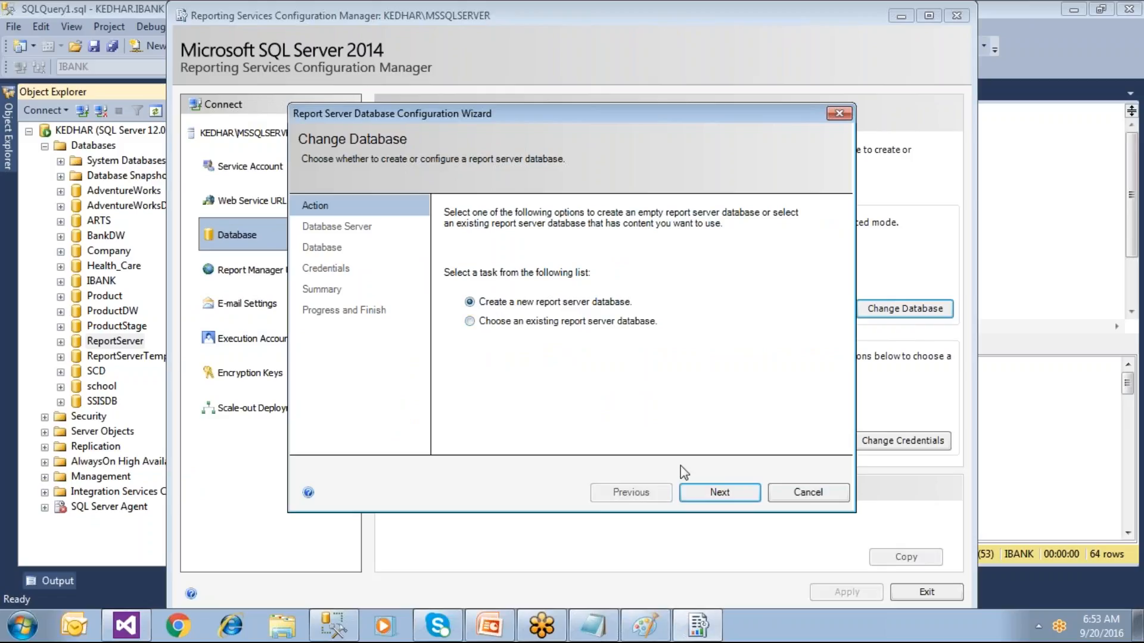
left_click(720, 496)
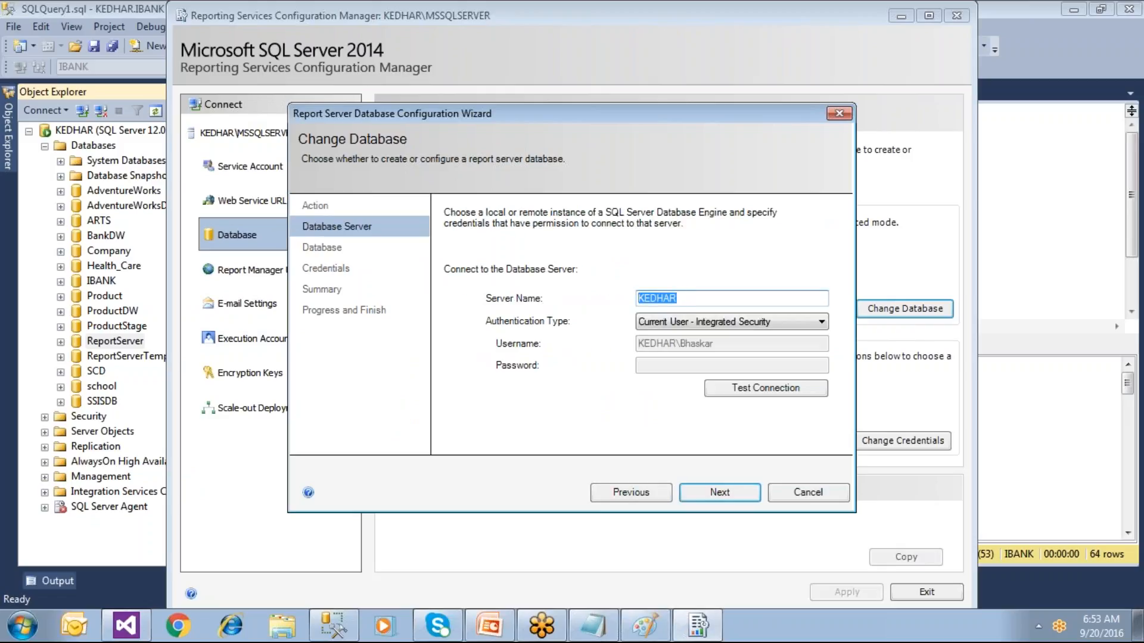
left_click(750, 395)
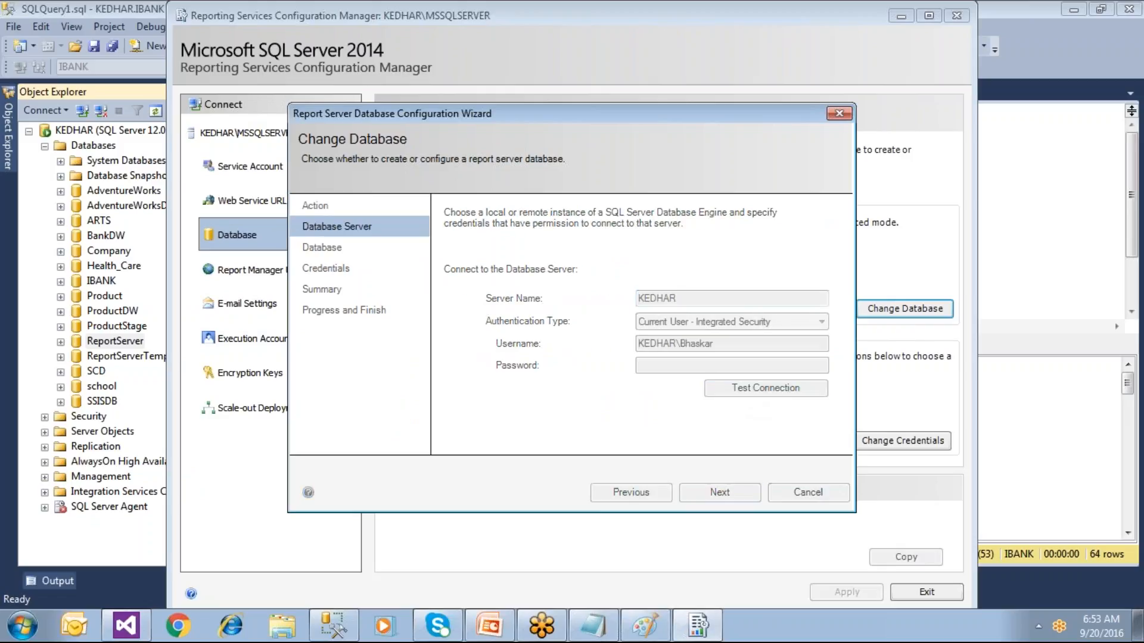
left_click(651, 374)
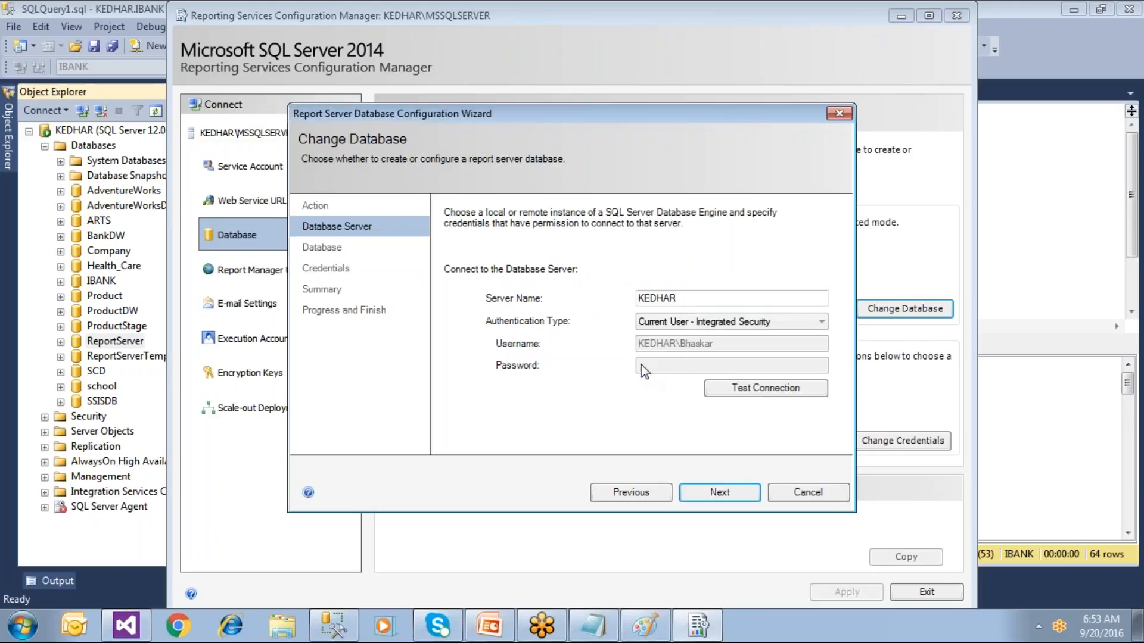
left_click(719, 493)
Step: Name the new database ReportServerNew and confirm credentials and summary to create it
left_click(689, 269)
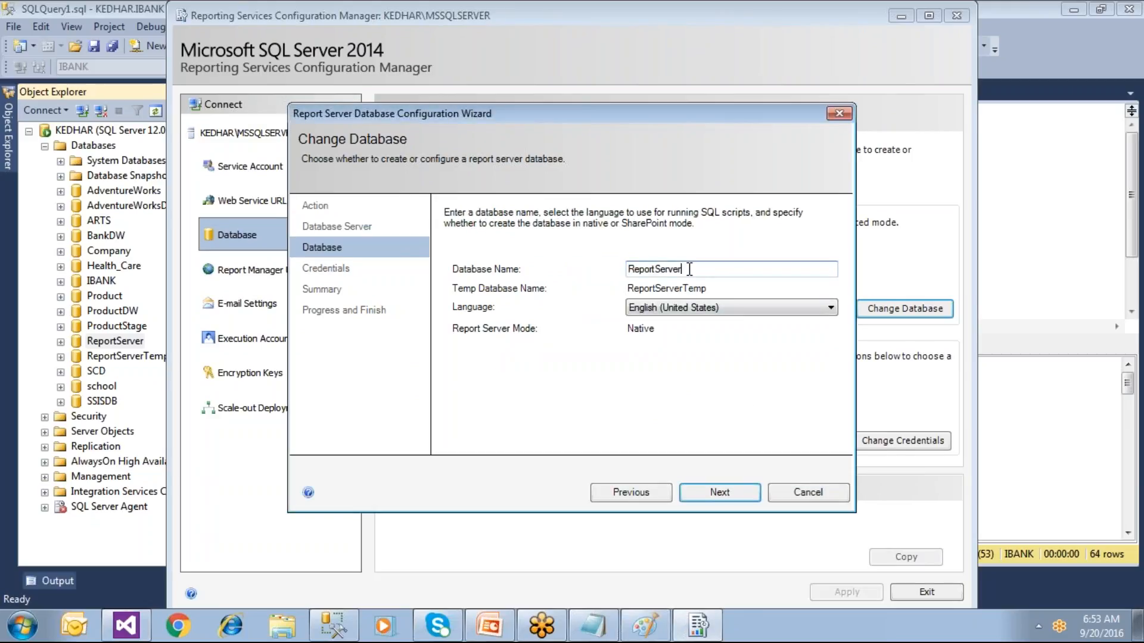
type("New")
left_click_drag(701, 267, 590, 270)
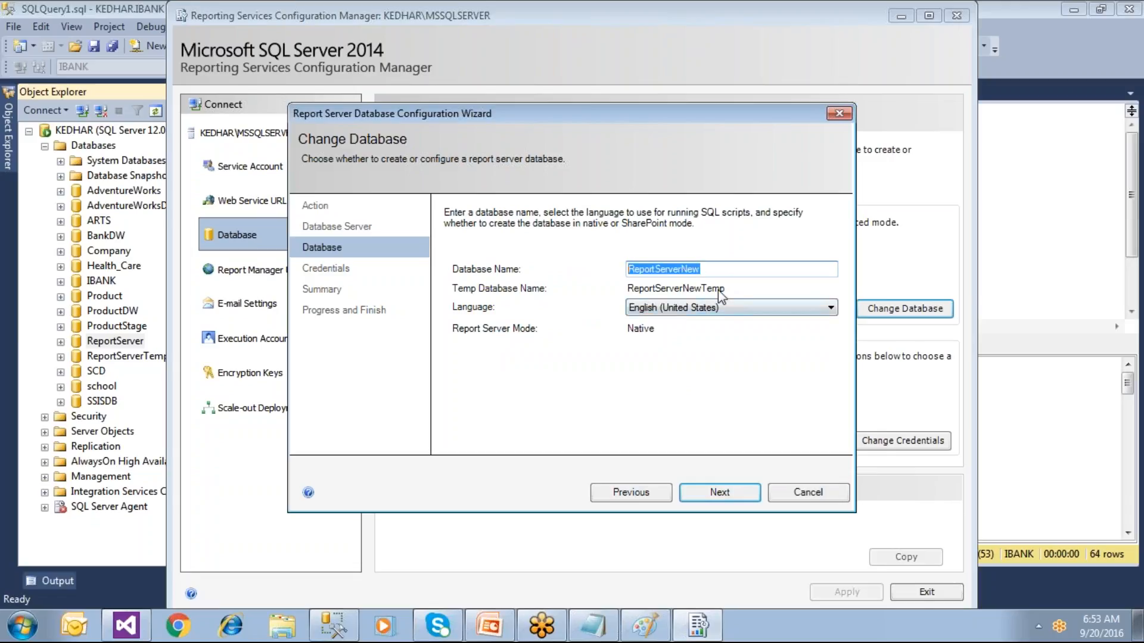
left_click(723, 489)
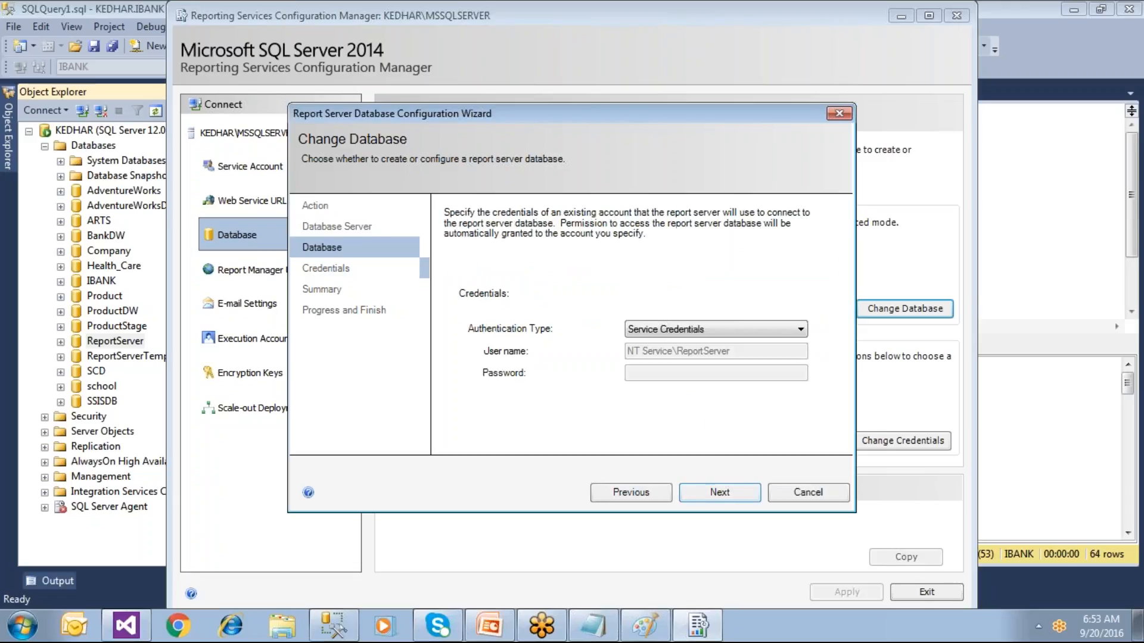
left_click(729, 498)
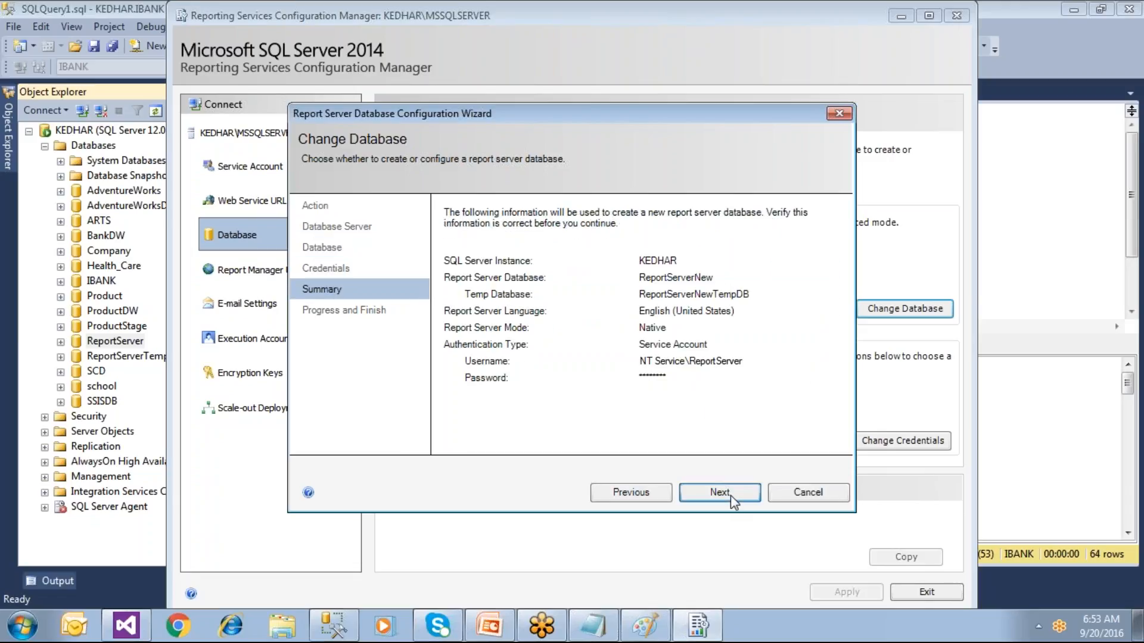
left_click(731, 495)
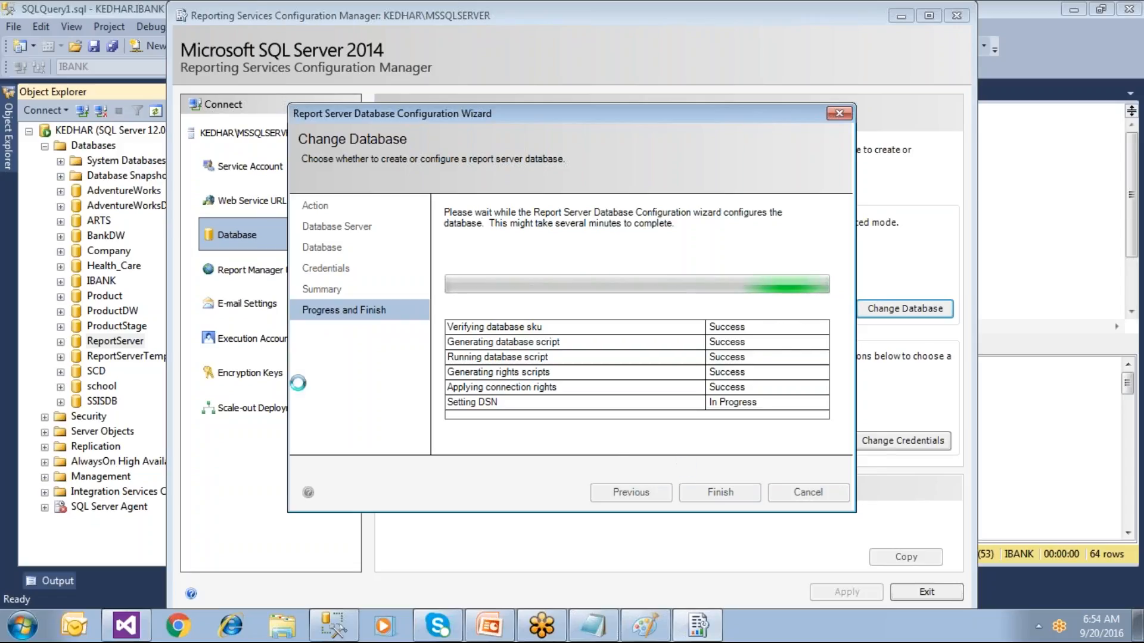
Step: Finish the wizard, minimize Configuration Manager, and select the Databases folder in Management Studio
left_click_drag(504, 114, 628, 118)
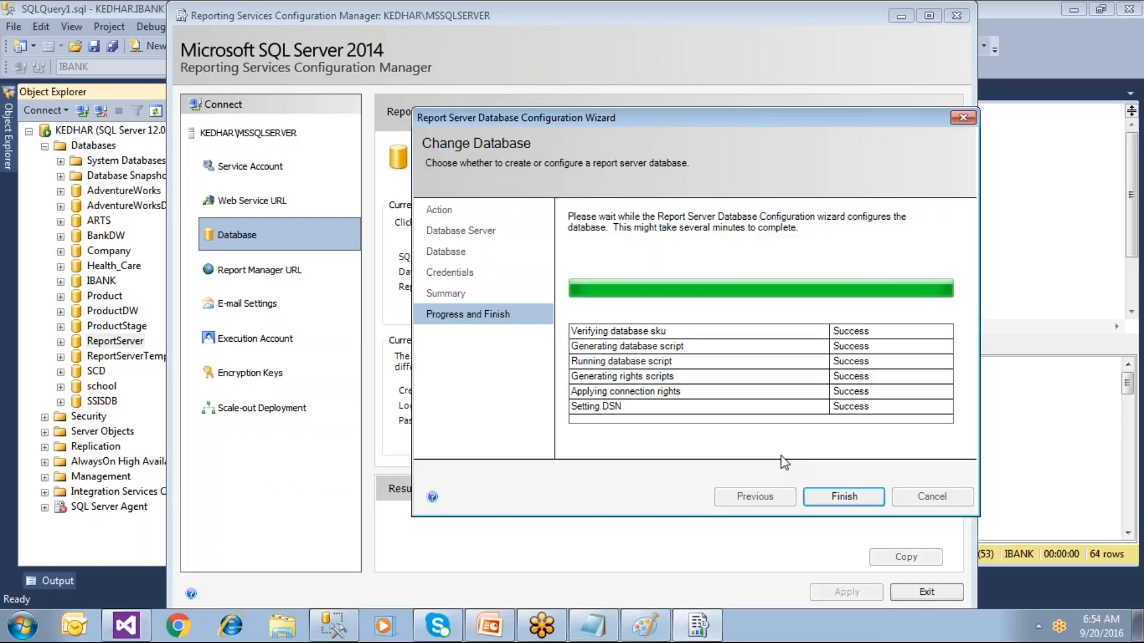
left_click(838, 502)
left_click(334, 625)
left_click(95, 145)
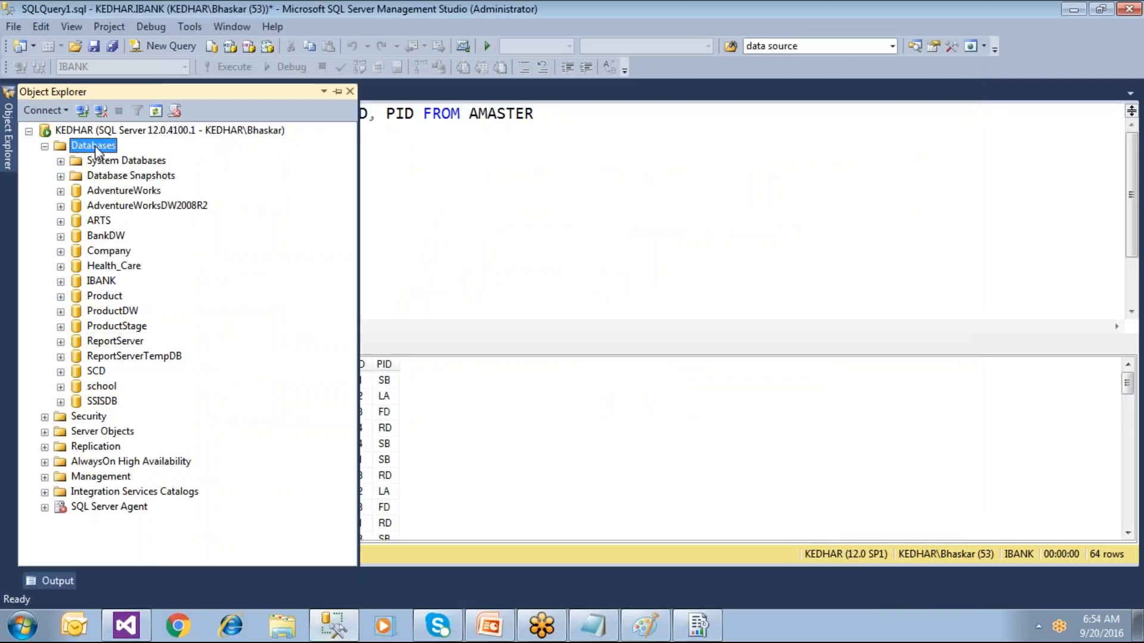
Step: Refresh the database list so ReportServerNew and ReportServerNewTempDB appear beside the originals
left_click(153, 113)
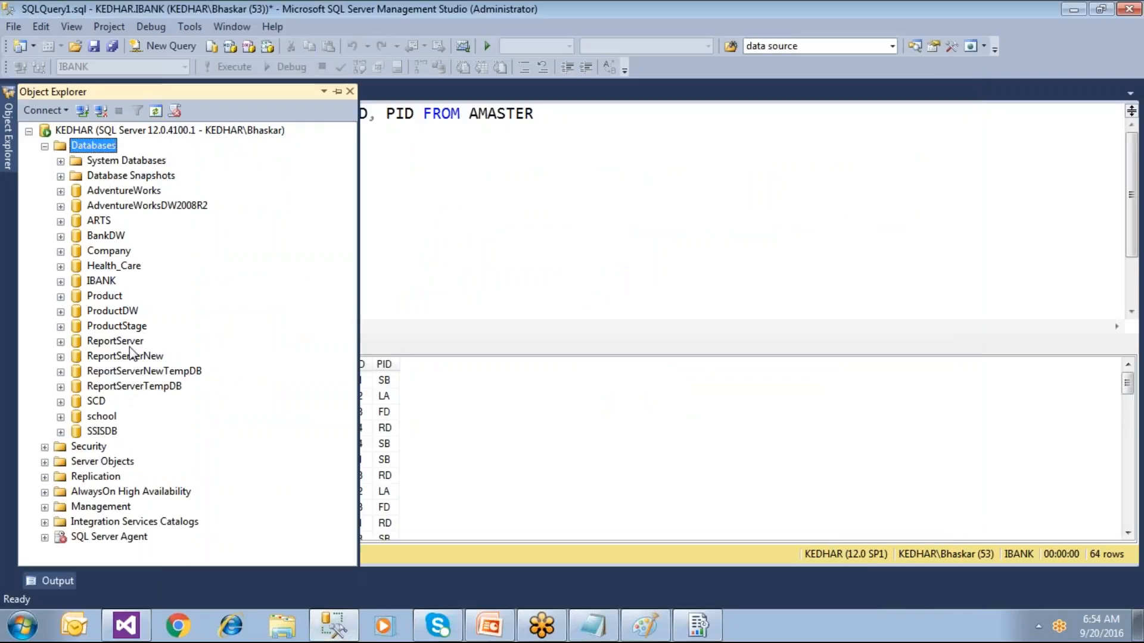
left_click(132, 344)
left_click(134, 359)
left_click(133, 346)
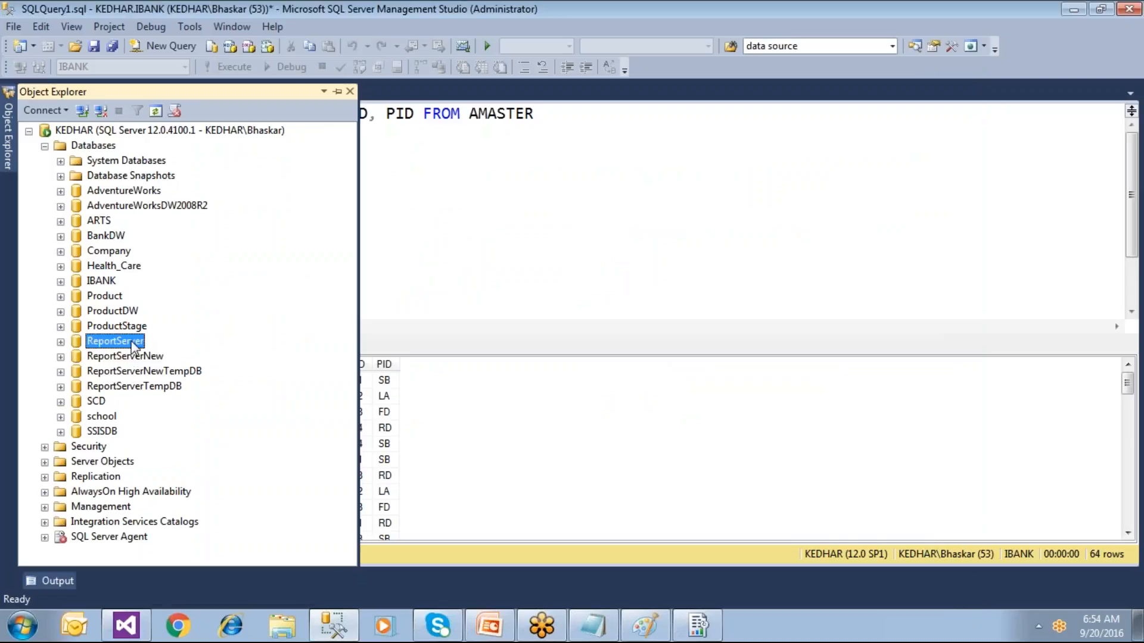
right_click(133, 345)
left_click(237, 310)
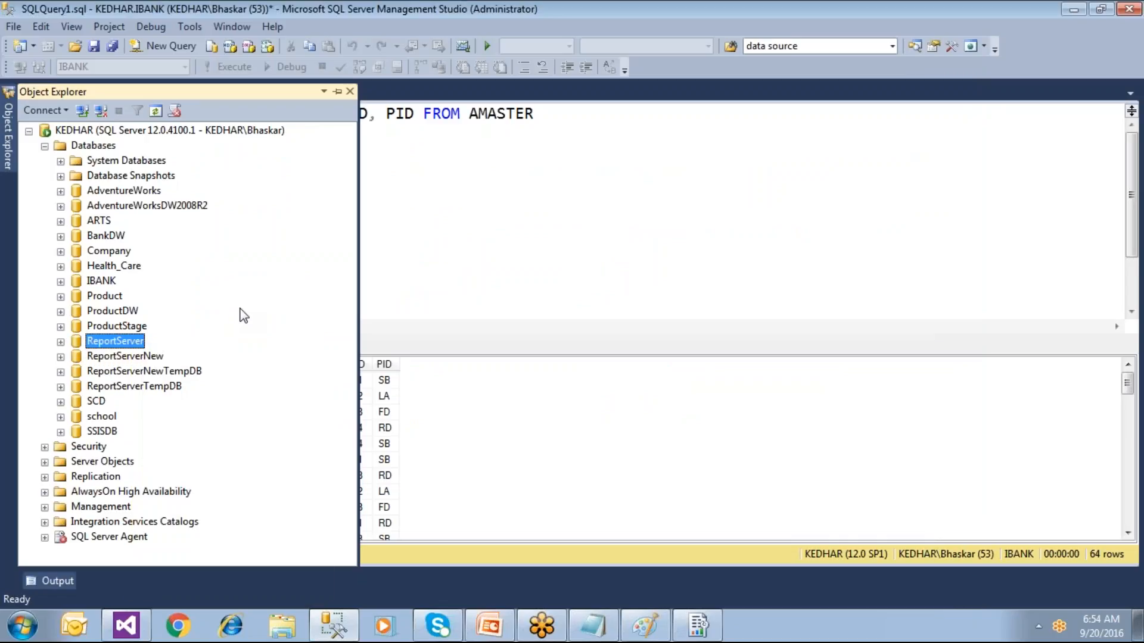
left_click(189, 371)
left_click(181, 388)
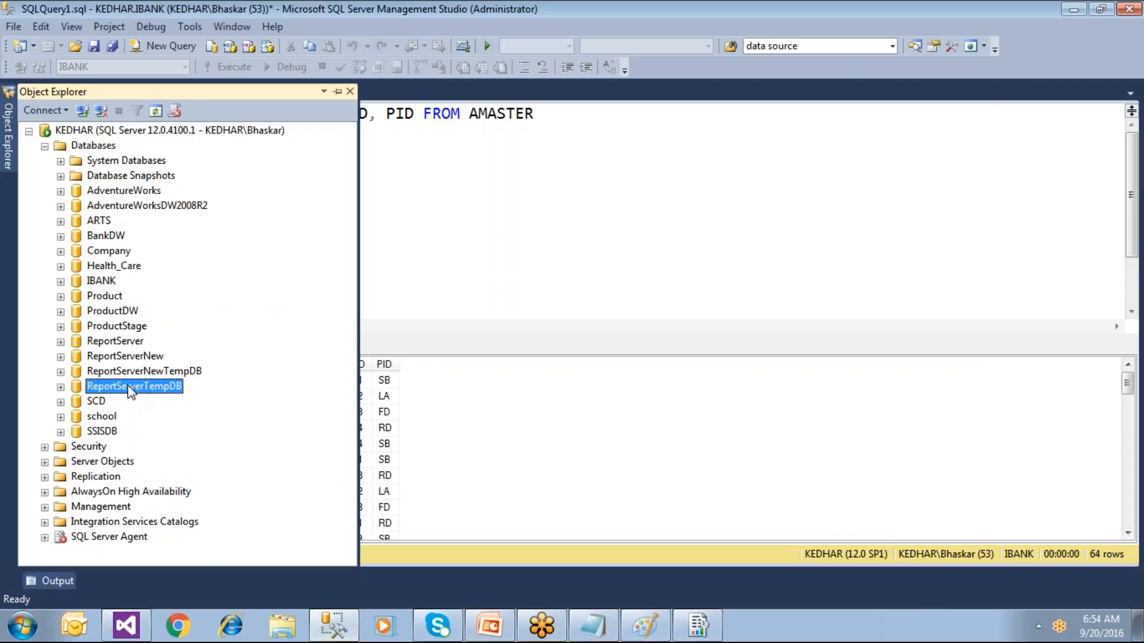
Step: Compare the new and original report server databases, then return to Configuration Manager
left_click(154, 372)
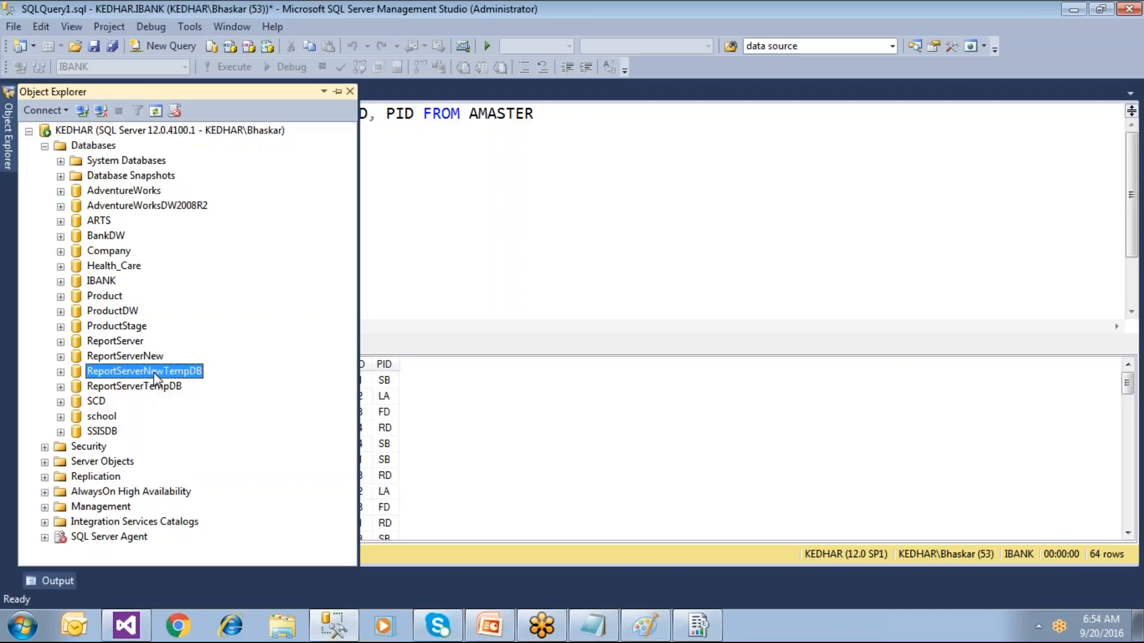
left_click(155, 358)
left_click(155, 371)
left_click(154, 359)
left_click(153, 367)
left_click(141, 345)
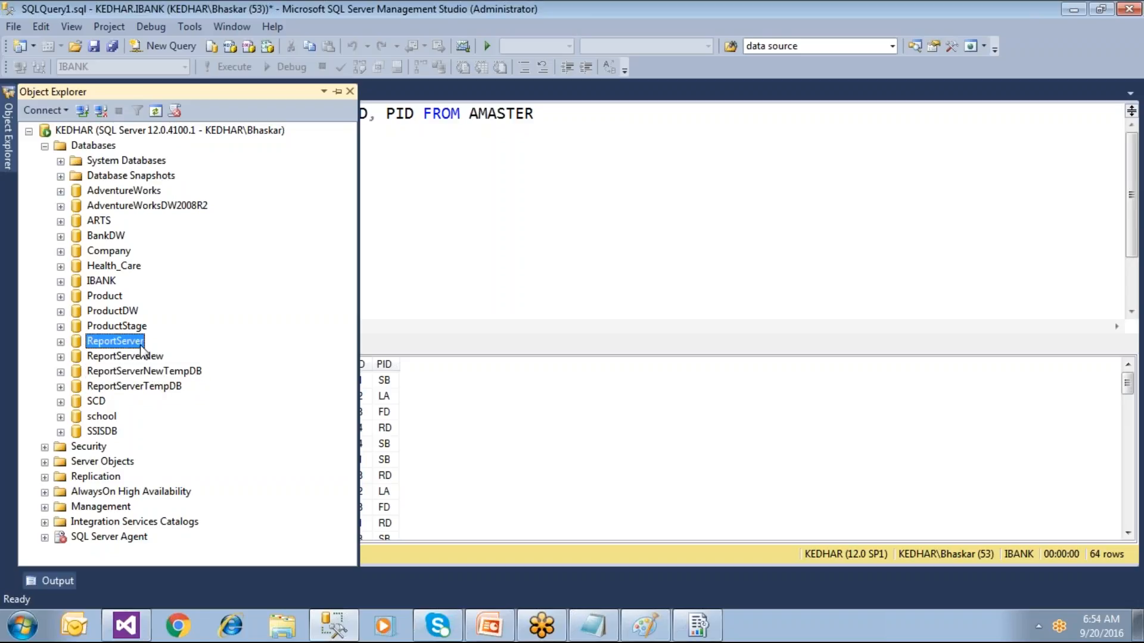
left_click(154, 387)
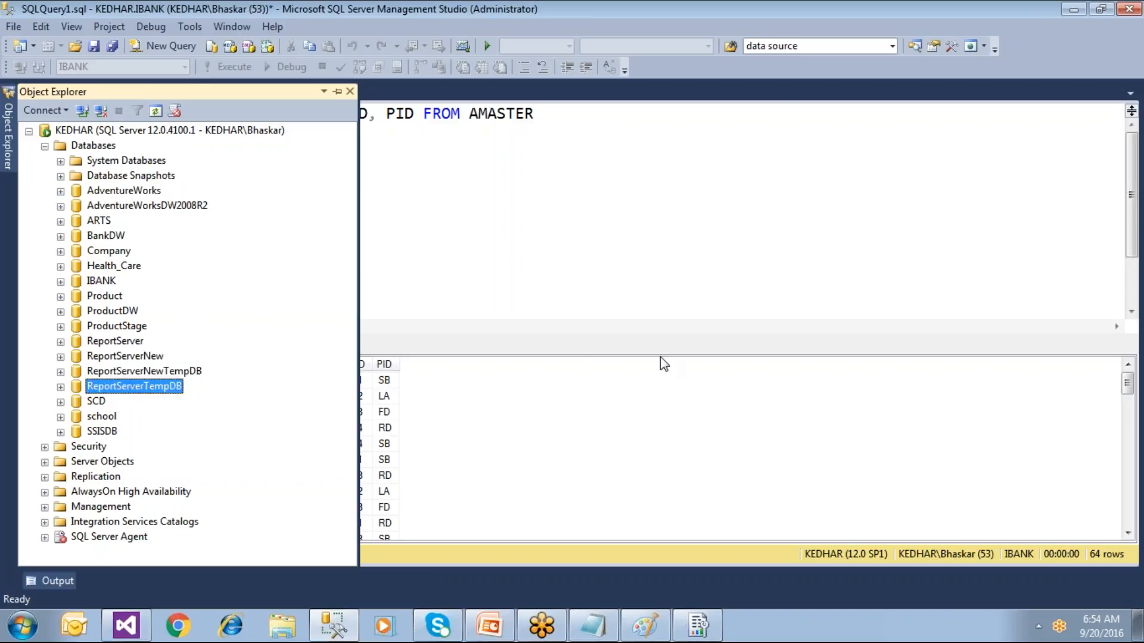
left_click(698, 625)
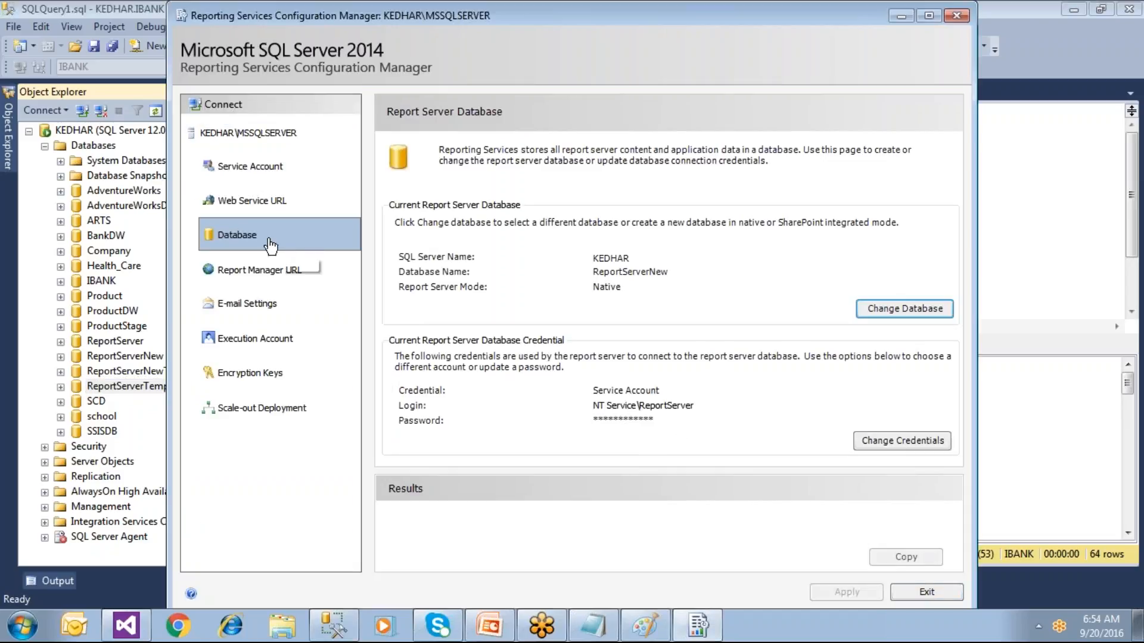
left_click(271, 274)
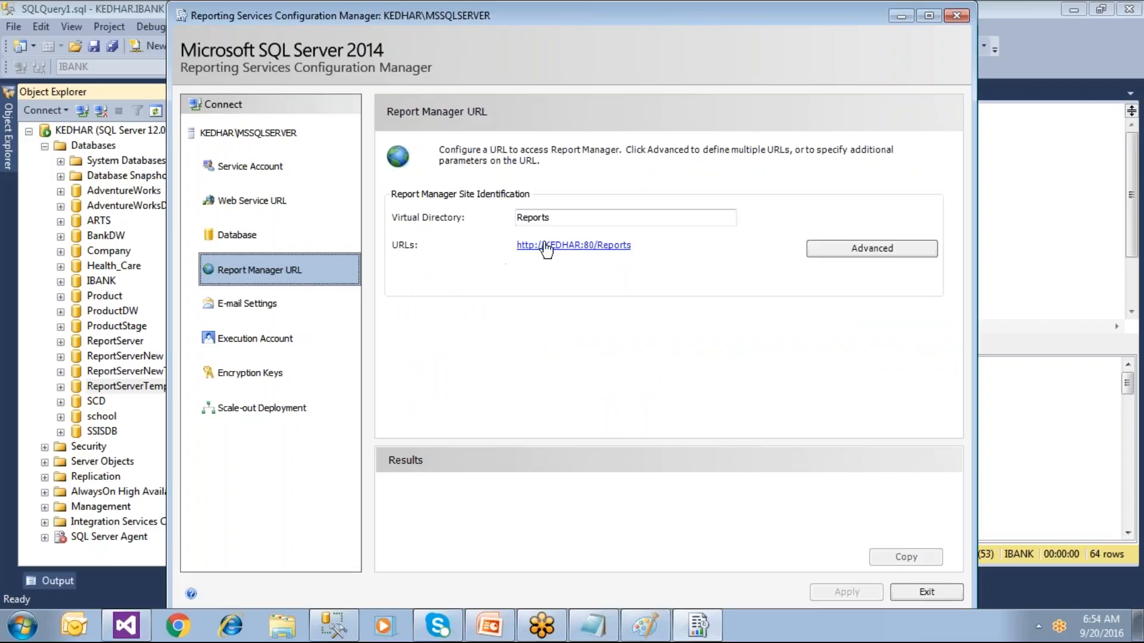
left_click_drag(554, 218, 436, 216)
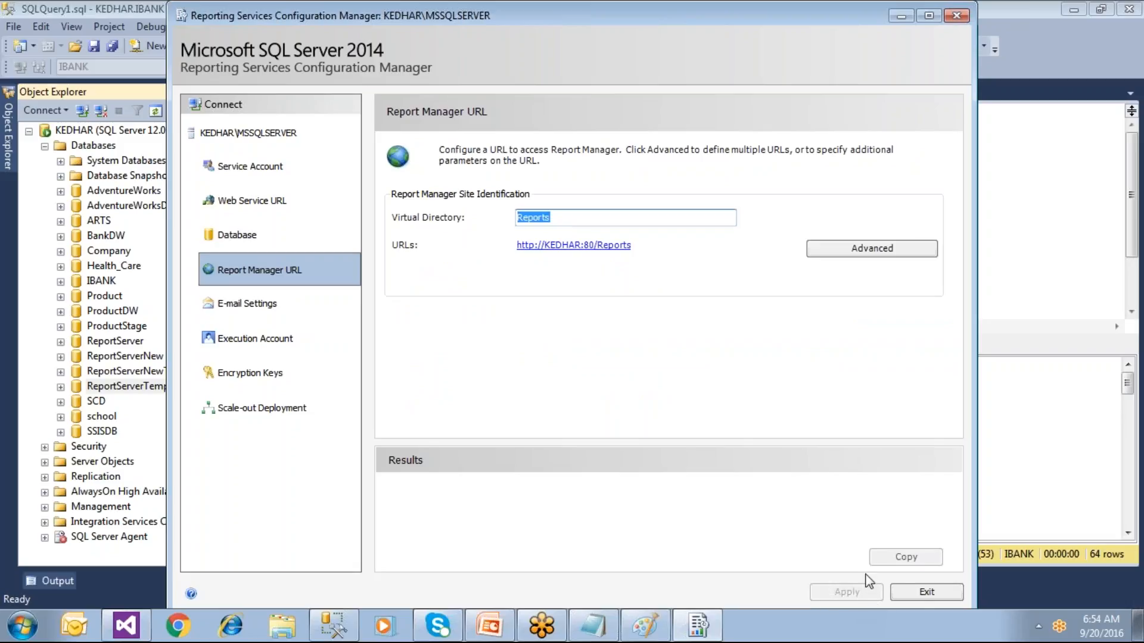
left_click(570, 217)
key("BackSpace")
key("BackSpace")
key("BackSpace")
key("BackSpace")
key("BackSpace")
key("BackSpace")
key("BackSpace")
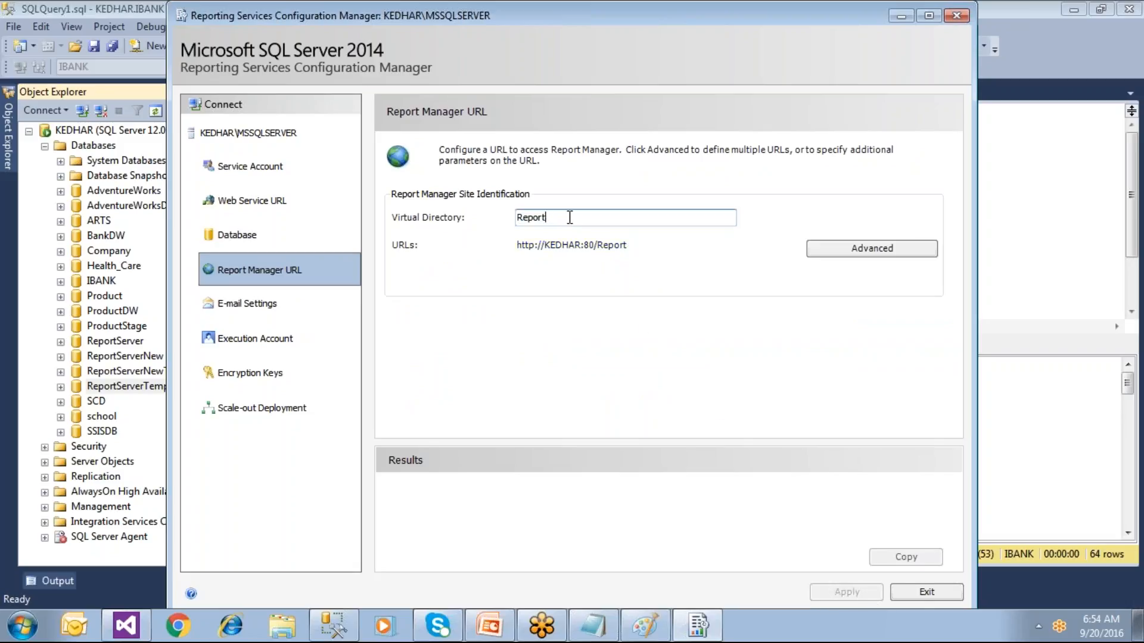
type("R")
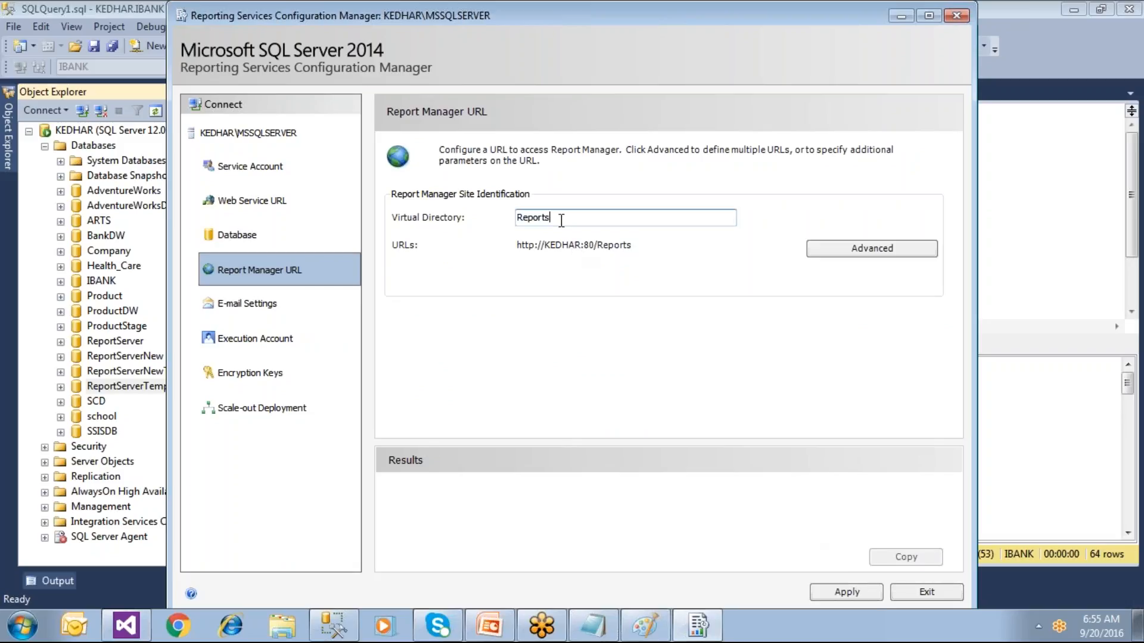
left_click(825, 590)
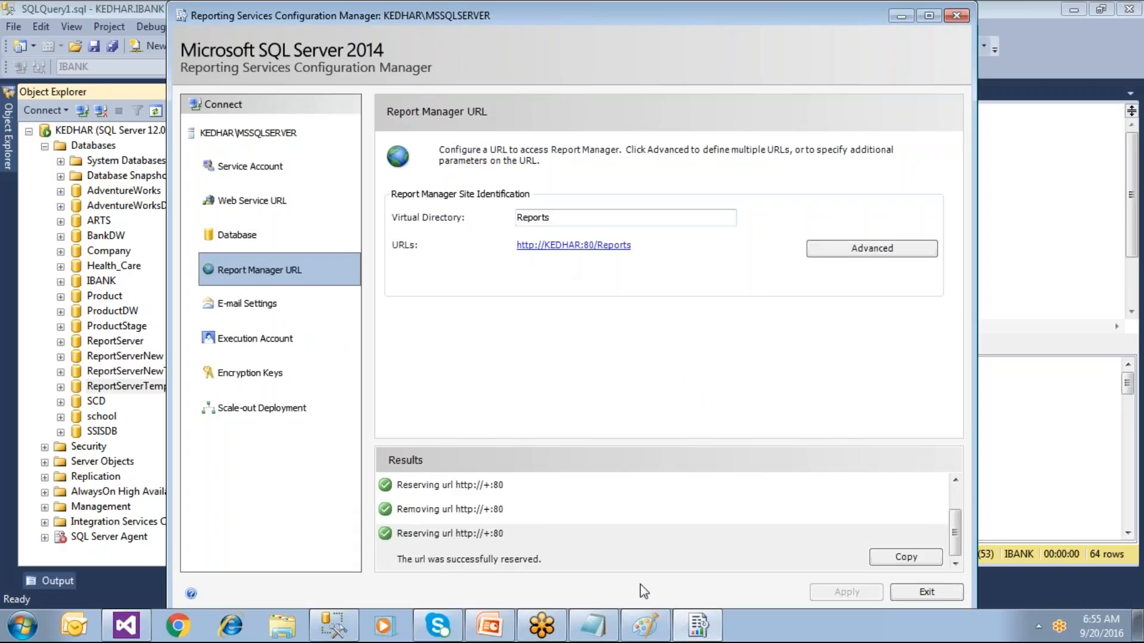
left_click(605, 628)
left_click_drag(497, 247, 396, 262)
Step: Duplicate the End User URL block, renaming the copy to DBA and its server URL to Reports
left_click(539, 298)
left_click_drag(539, 297, 73, 198)
key("ctrl+c")
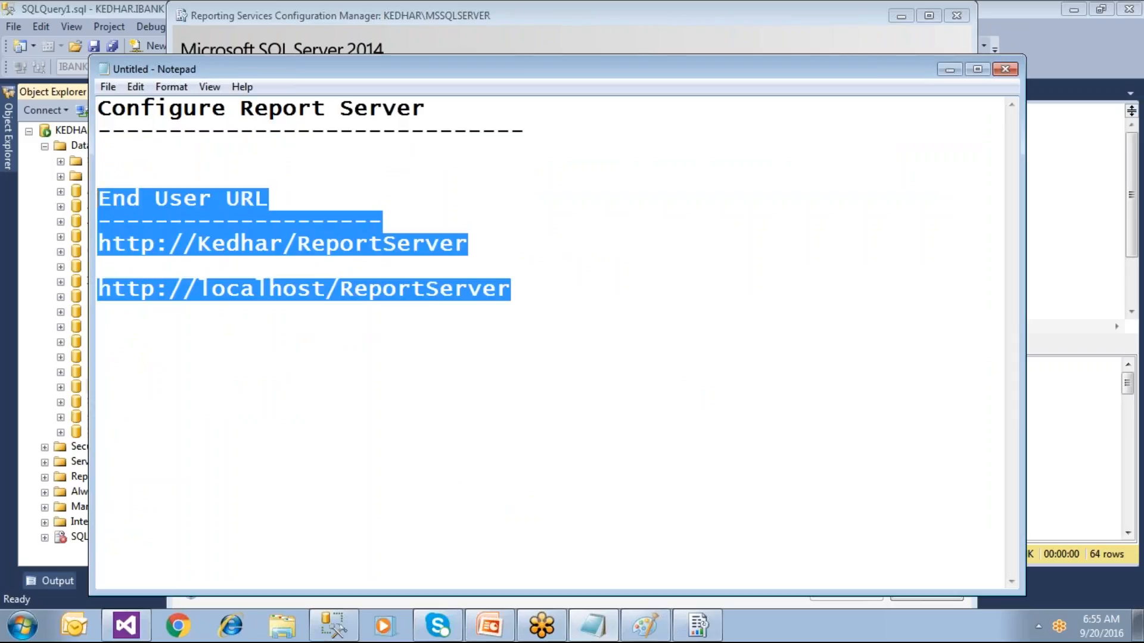
left_click(543, 299)
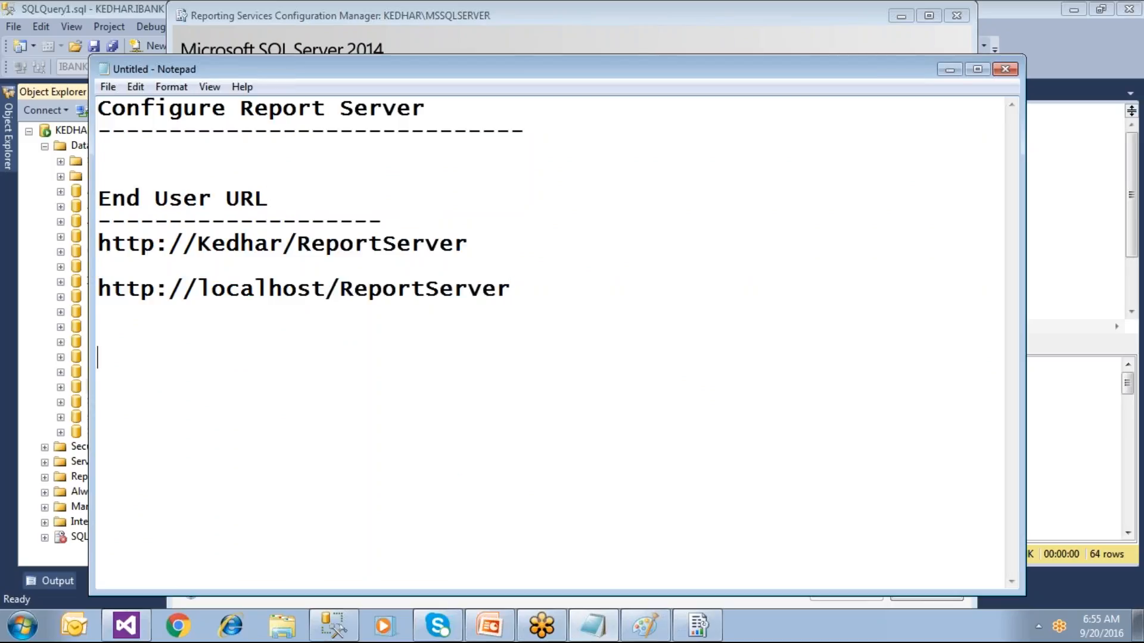
key("Return")
key("Return")
key("Return")
key("ctrl+v")
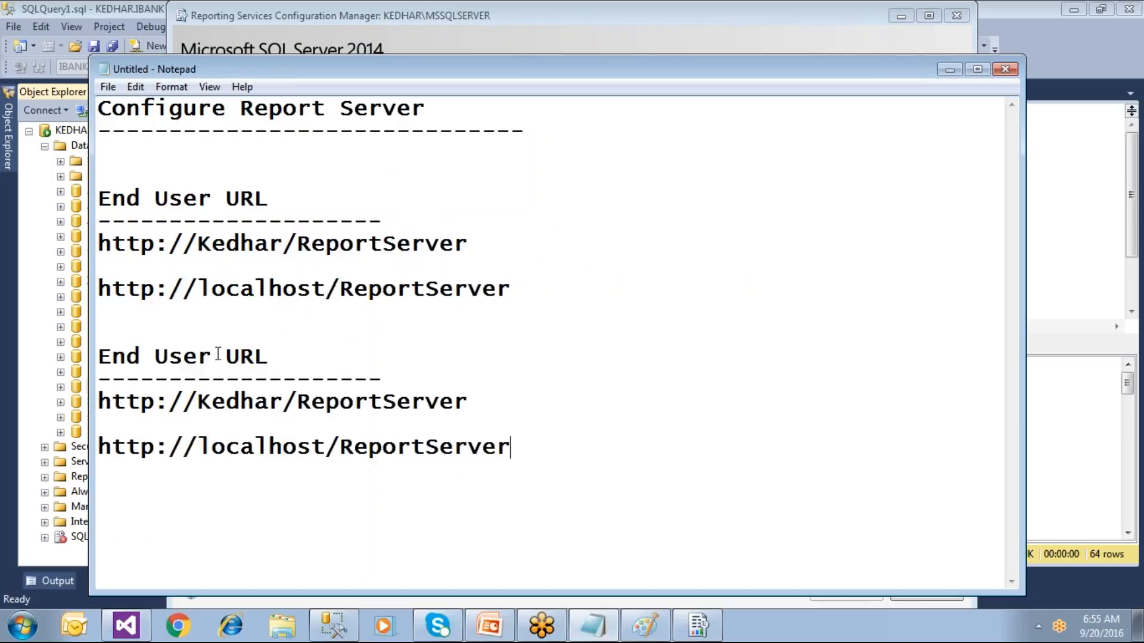
left_click_drag(210, 358, 96, 358)
type("DBA")
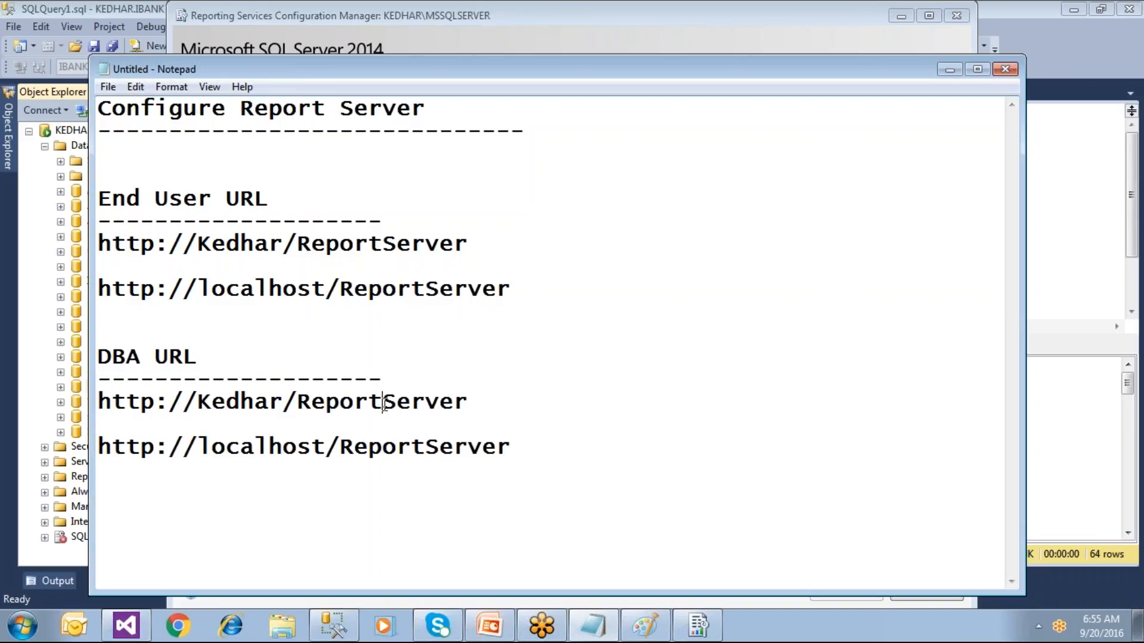
key("Delete")
key("Delete")
key("Delete")
key("Delete")
type("s")
Step: Change the copy's localhost address to Reports and title it 'DBA URL (Report Manager URL)' with a dash underline
left_click(438, 449)
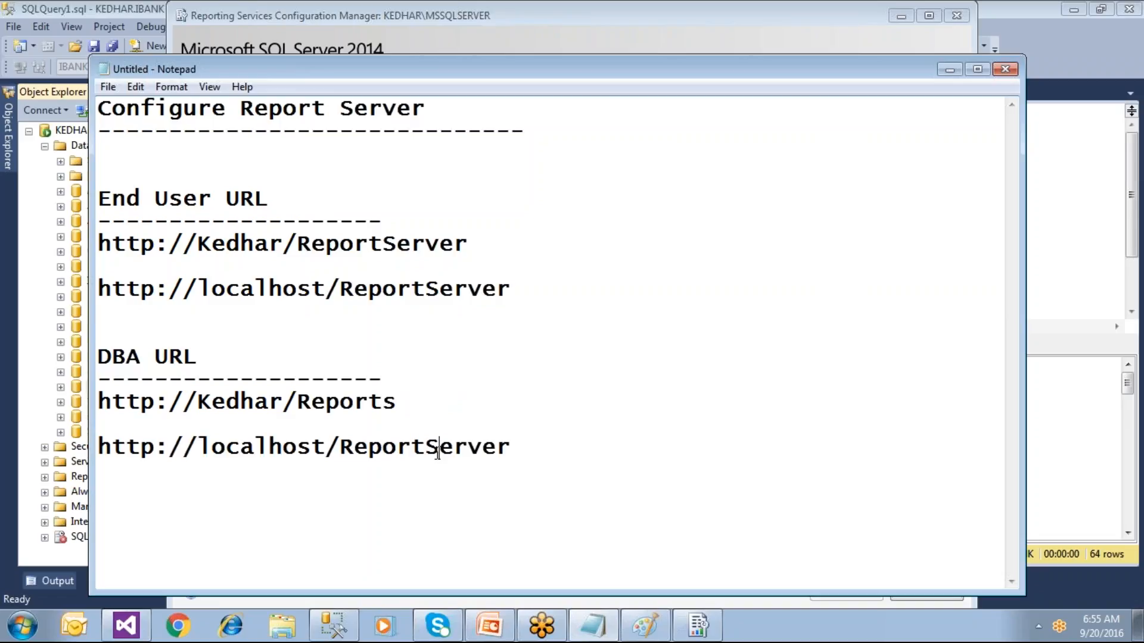
key("Delete")
key("Delete")
key("Delete")
key("Delete")
key("Delete")
key("BackSpace")
type("s")
left_click(250, 353)
type("(R")
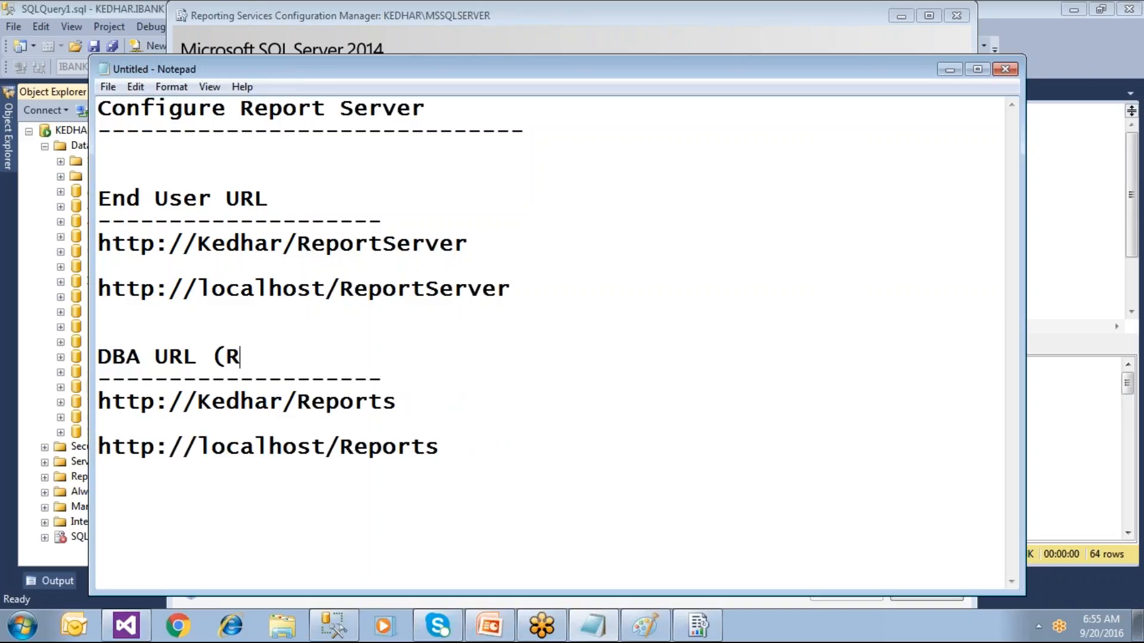
type("eport ")
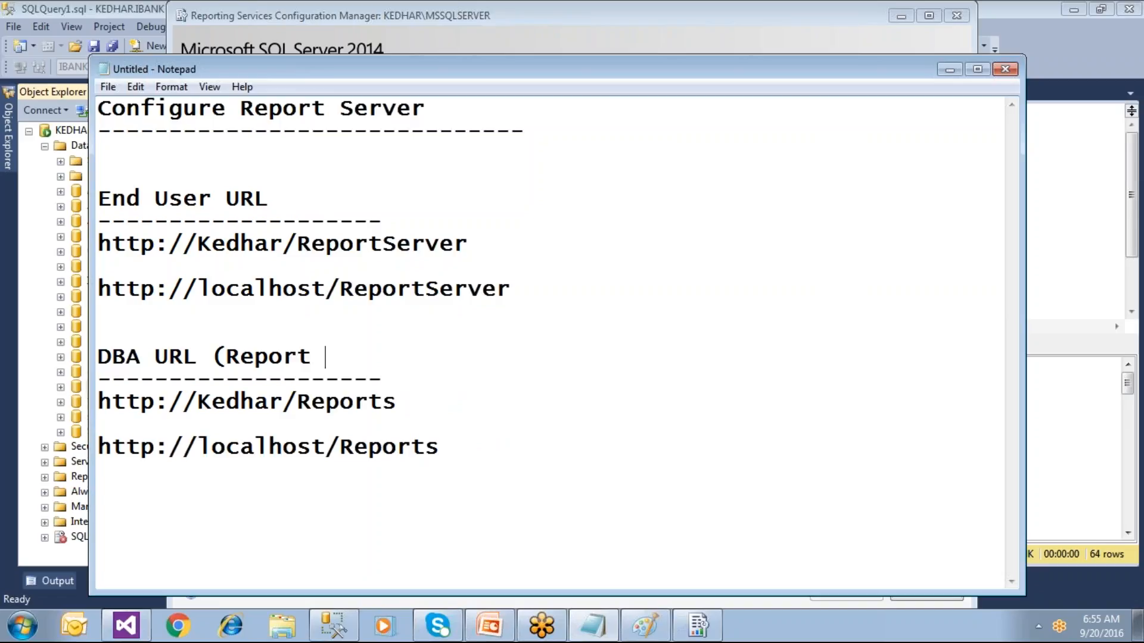
type("Manager")
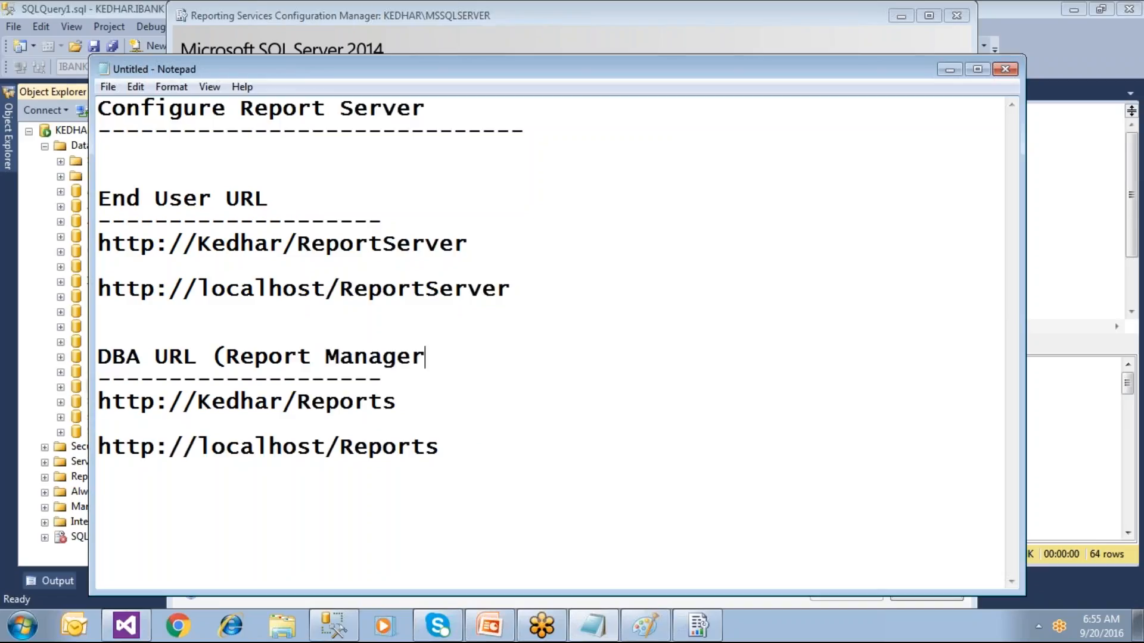
type(" URL)")
key("Down")
type("----------")
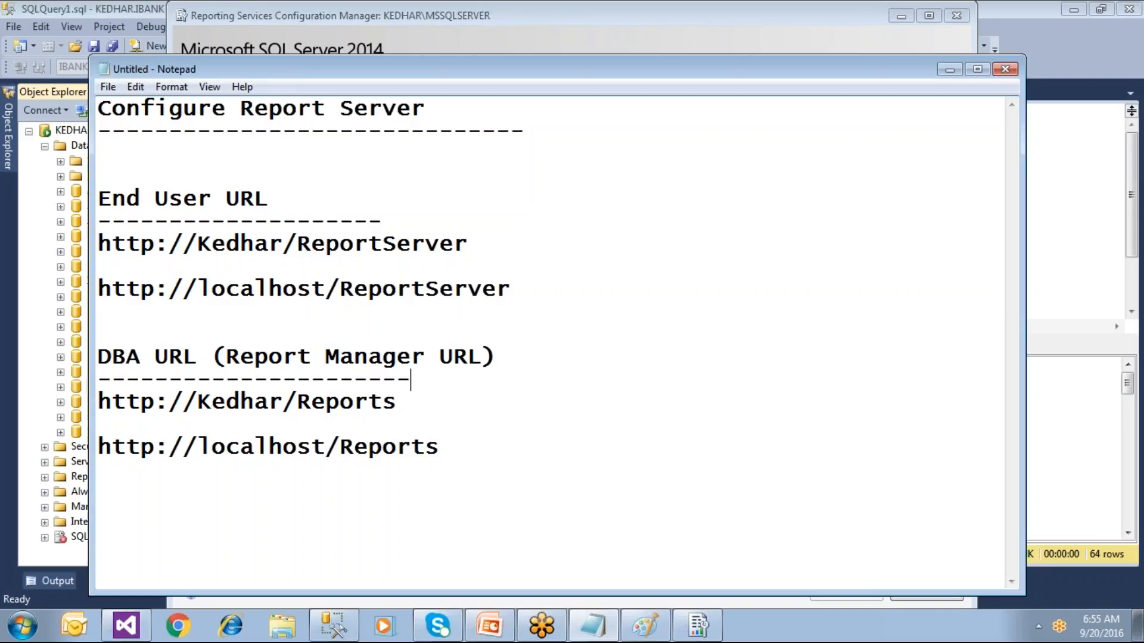
type("-----------------")
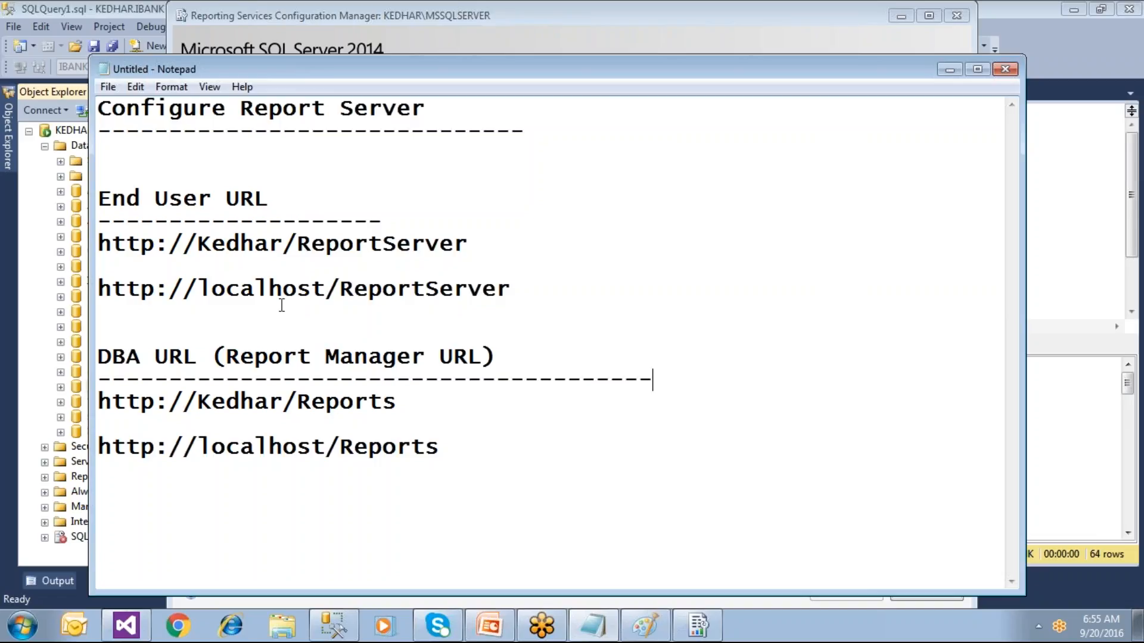
Step: Compare the server's ReportServer and Reports addresses, then return to Configuration Manager
left_click_drag(490, 246, 79, 241)
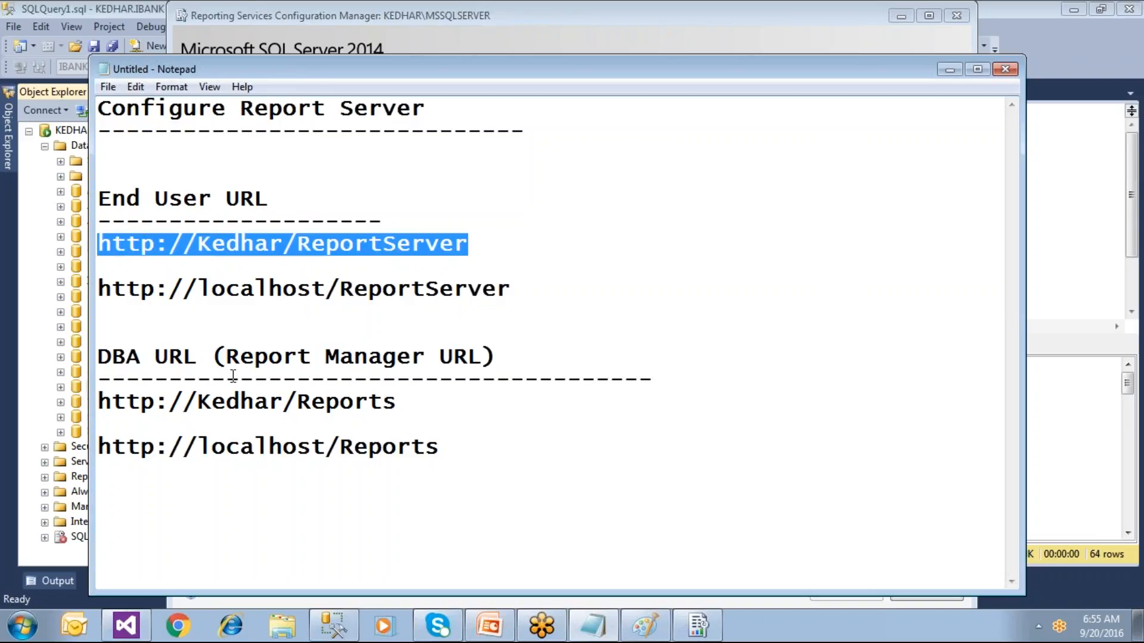
left_click_drag(411, 406, 83, 411)
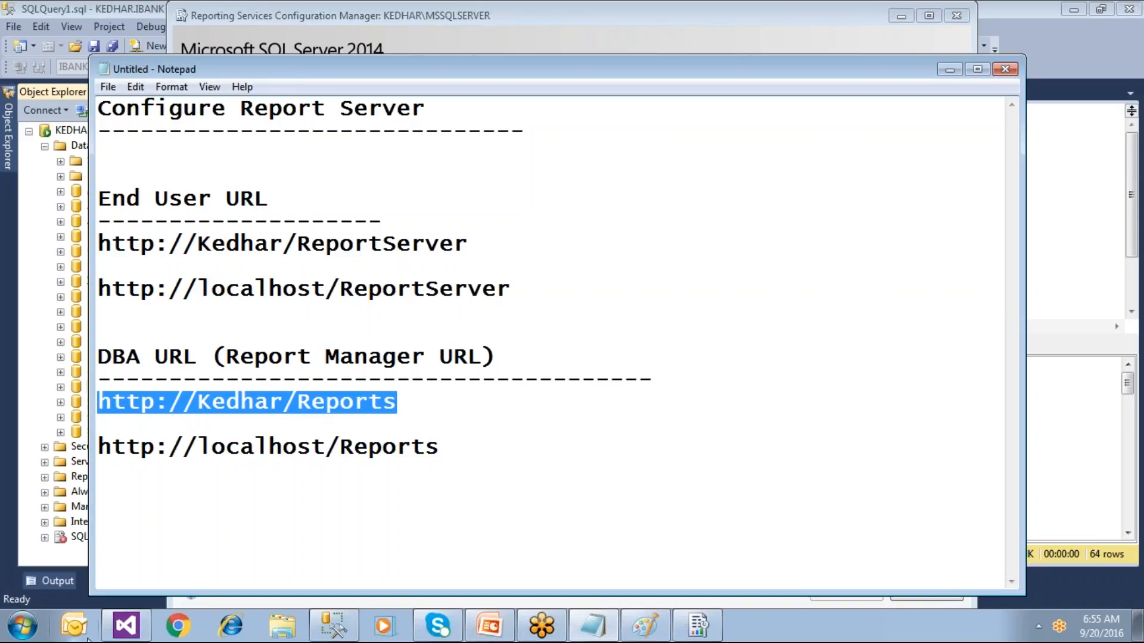
left_click(697, 625)
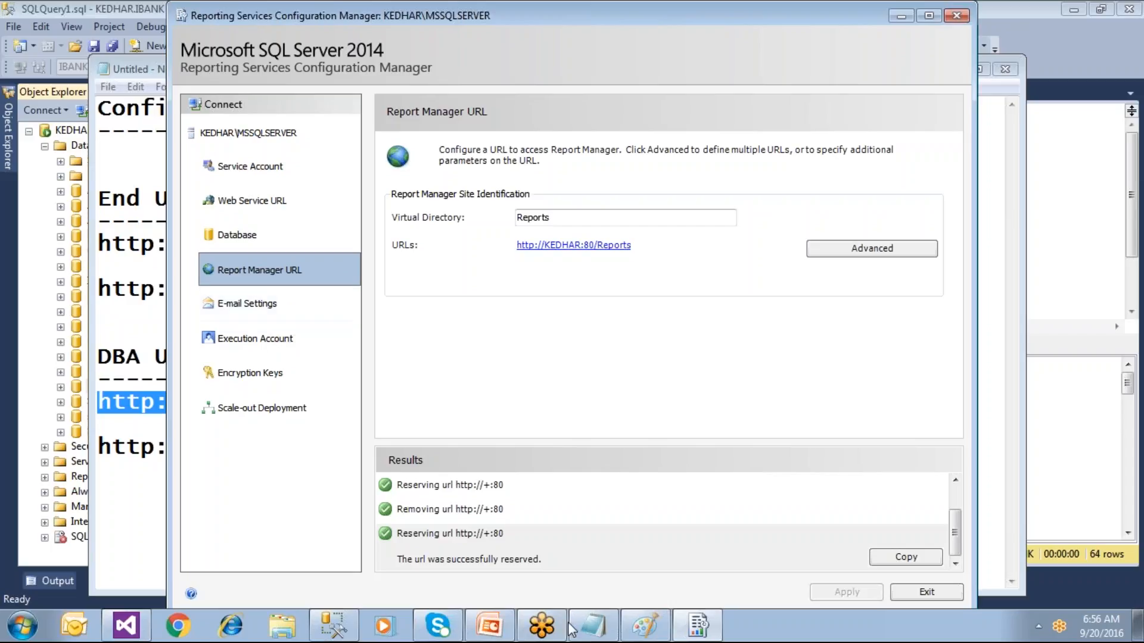
left_click(642, 629)
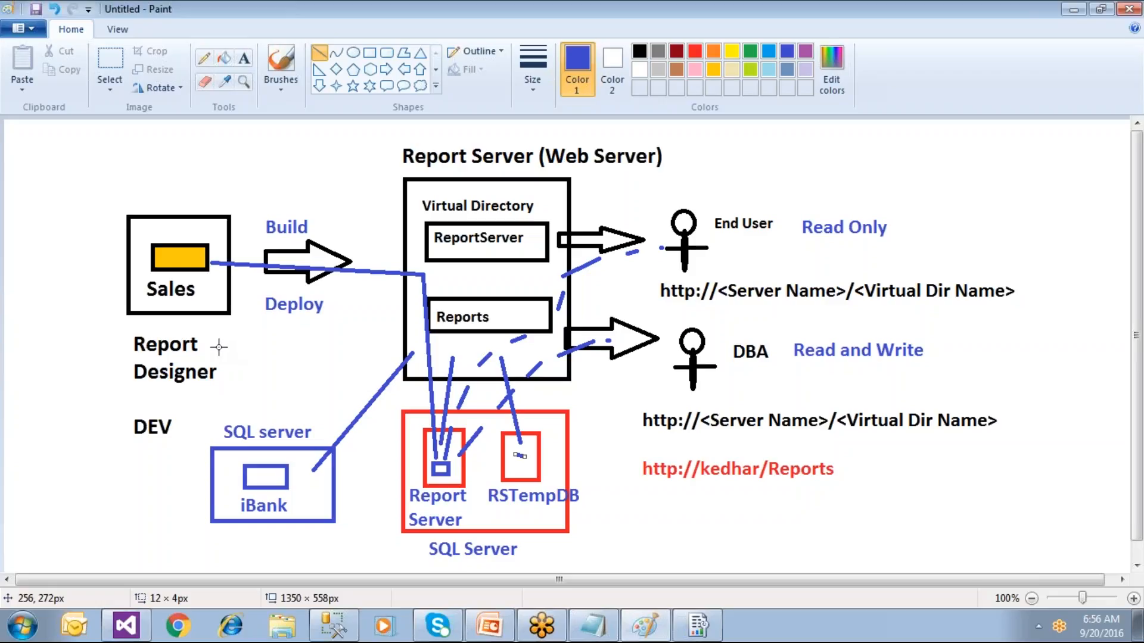
left_click(697, 626)
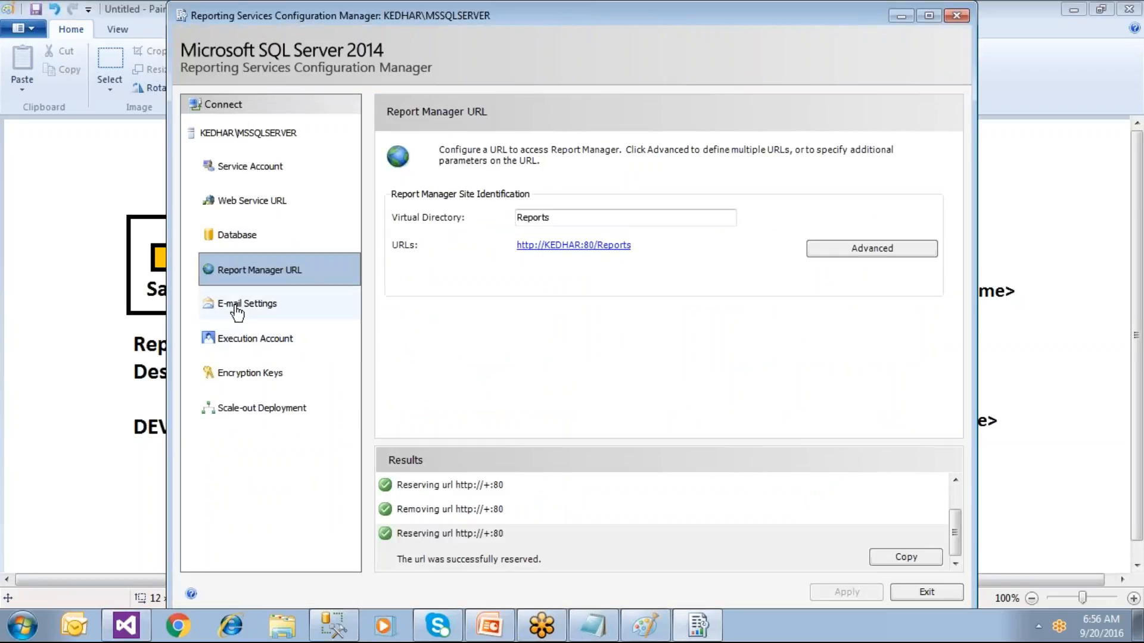
Step: On the E-mail Settings page, enter the sender's e-mail address
left_click(293, 309)
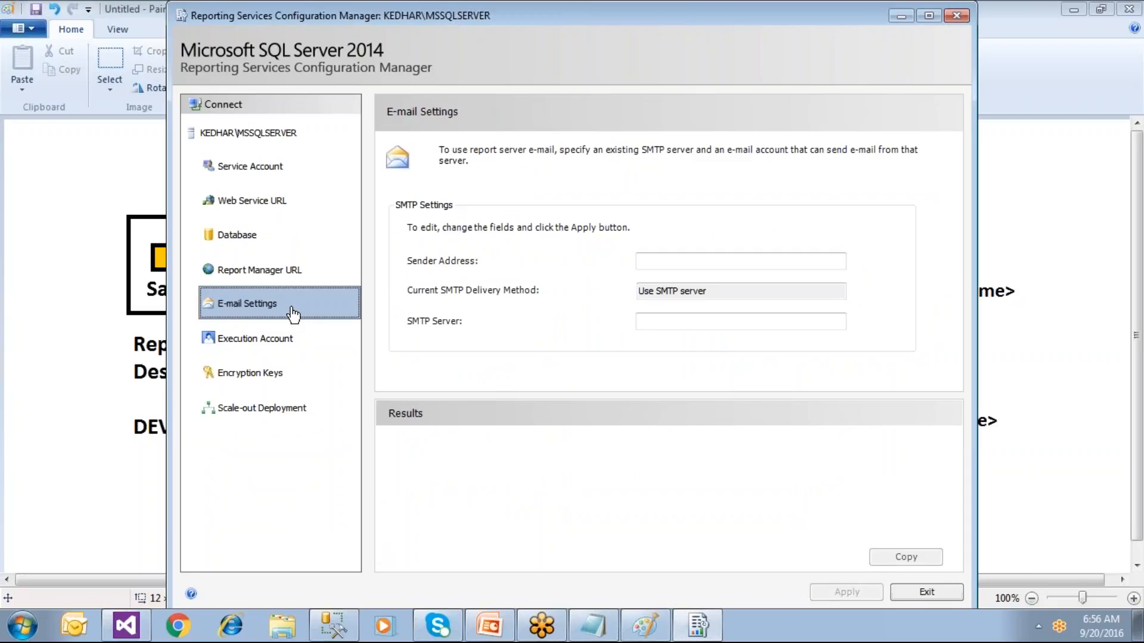
left_click(655, 264)
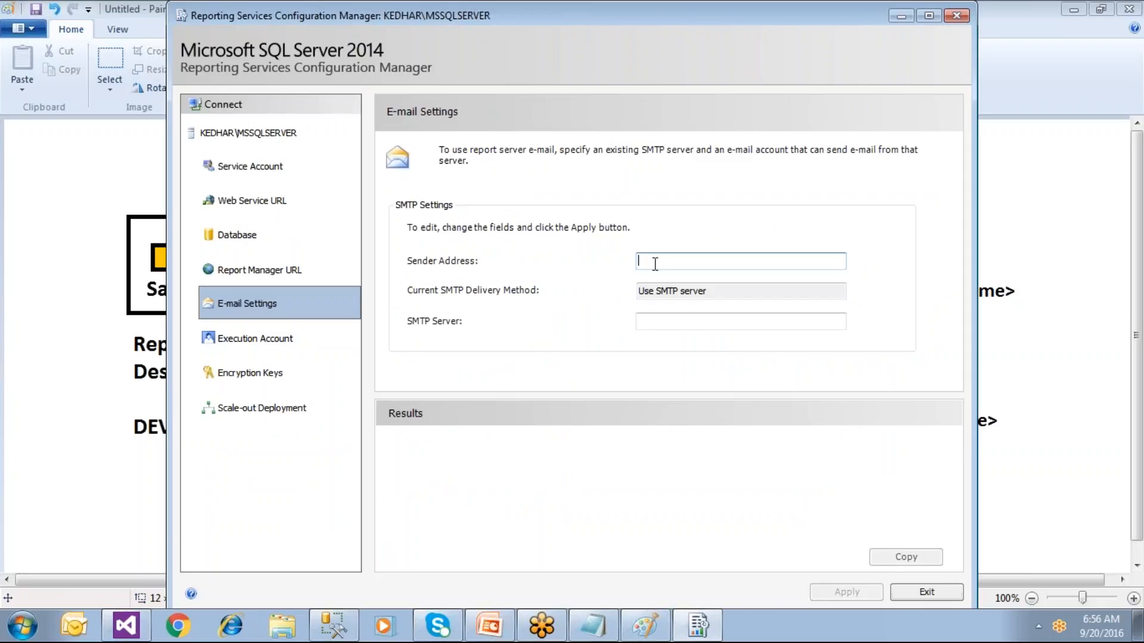
type("city")
key("BackSpace")
key("BackSpace")
key("BackSpace")
key("BackSpace")
type("Amazon")
key("BackSpace")
key("BackSpace")
key("BackSpace")
key("BackSpace")
key("BackSpace")
key("BackSpace")
type("d")
key("BackSpace")
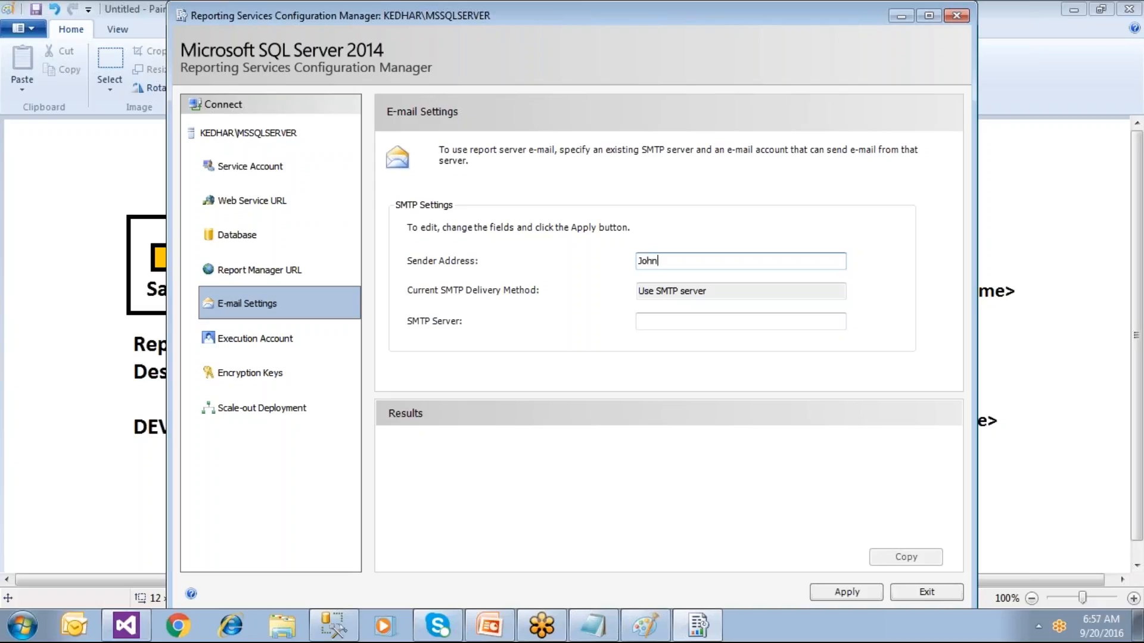
left_click_drag(719, 261, 596, 258)
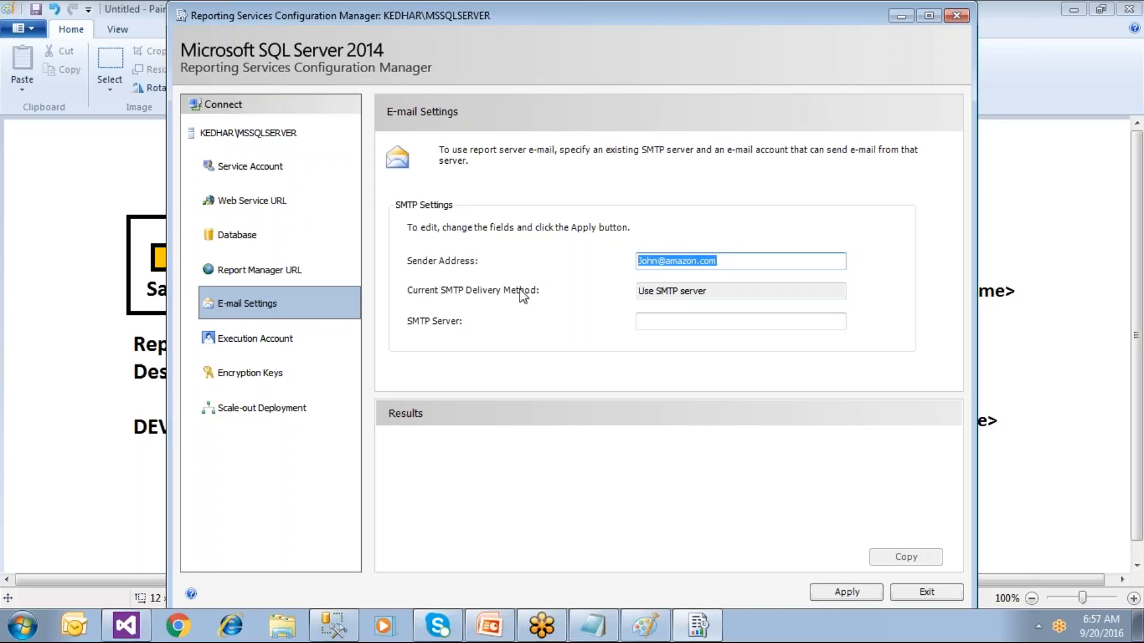
Step: Enter SMTP server 192.0.012 and apply the e-mail settings
left_click(639, 322)
type("192")
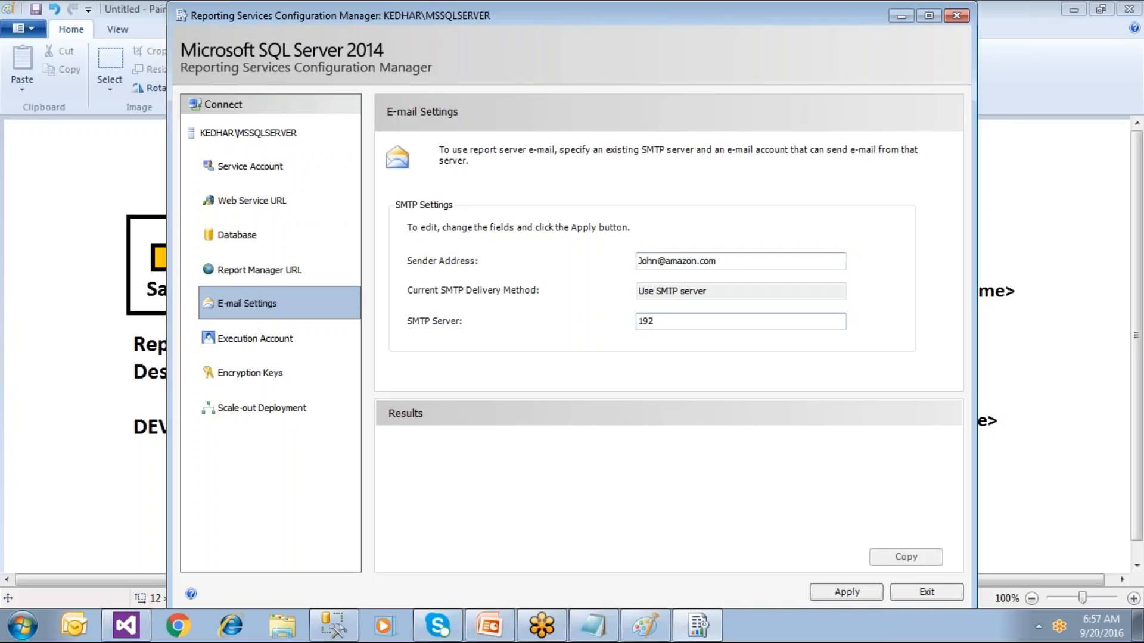
type(".0.012")
key("ctrl+a")
left_click(847, 593)
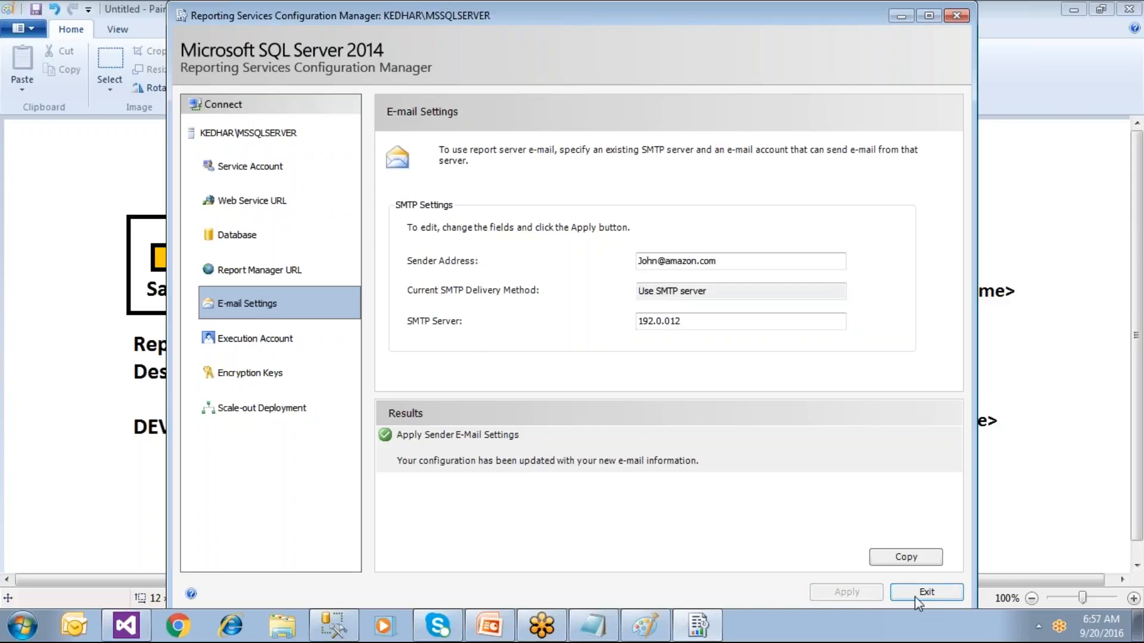
left_click(265, 173)
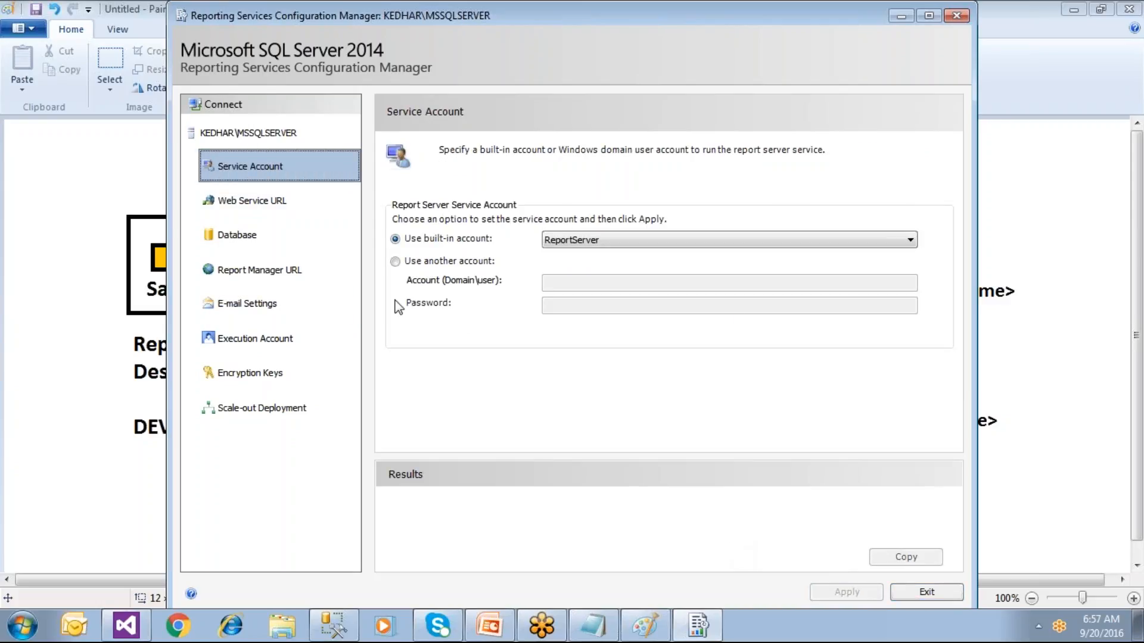
Step: Review the Web Service URL, Database, Report Manager URL and E-mail Settings pages, then exit
left_click(248, 204)
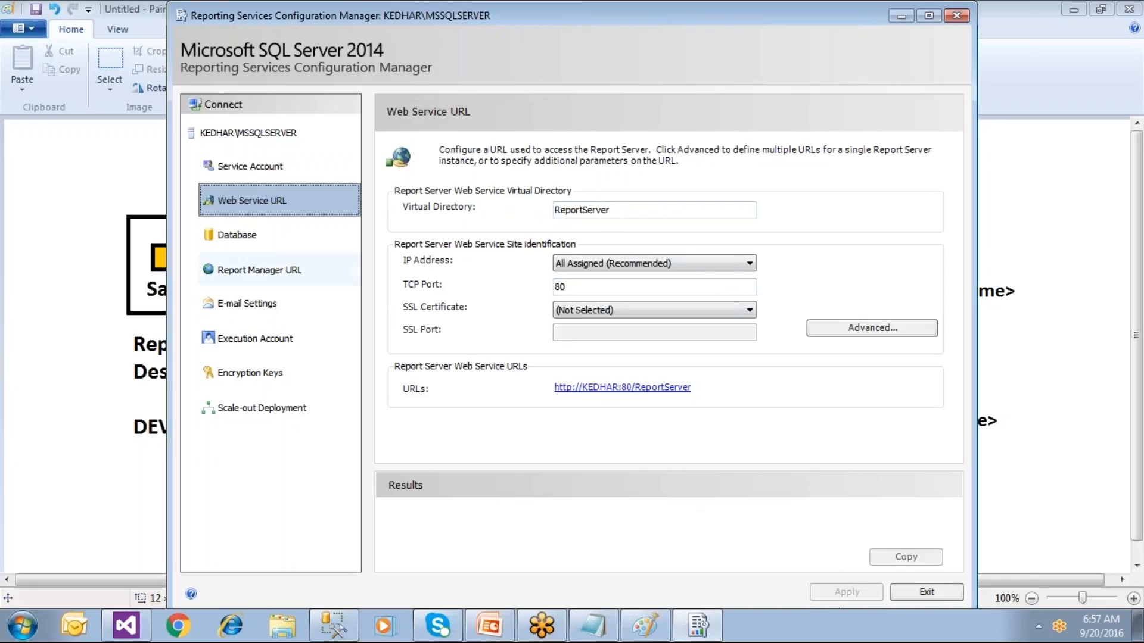
left_click(237, 235)
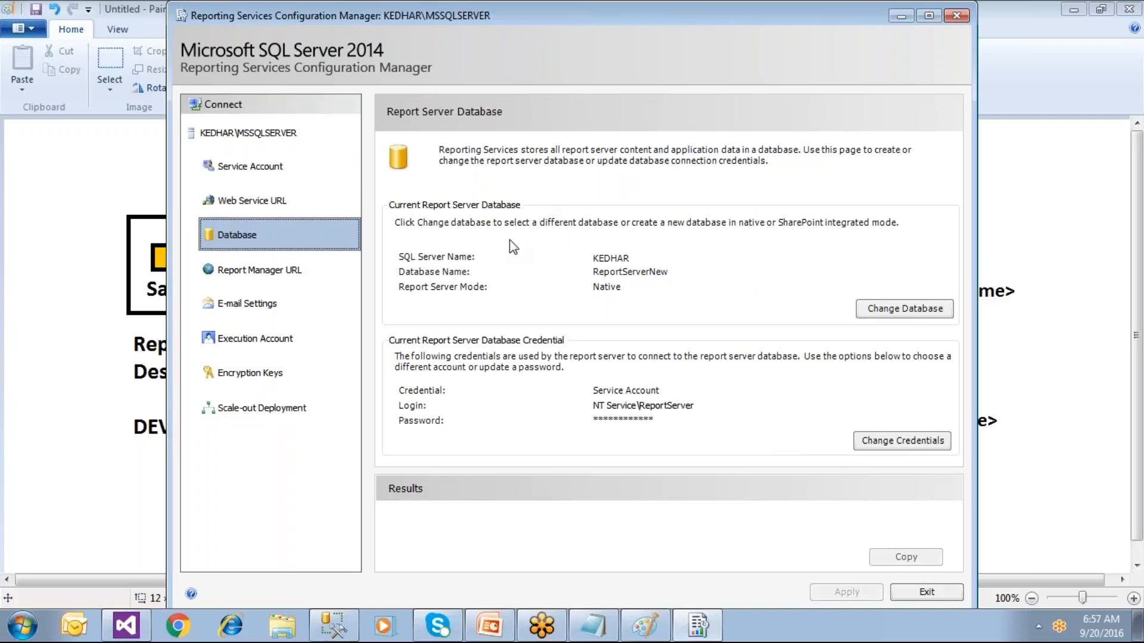
left_click(290, 276)
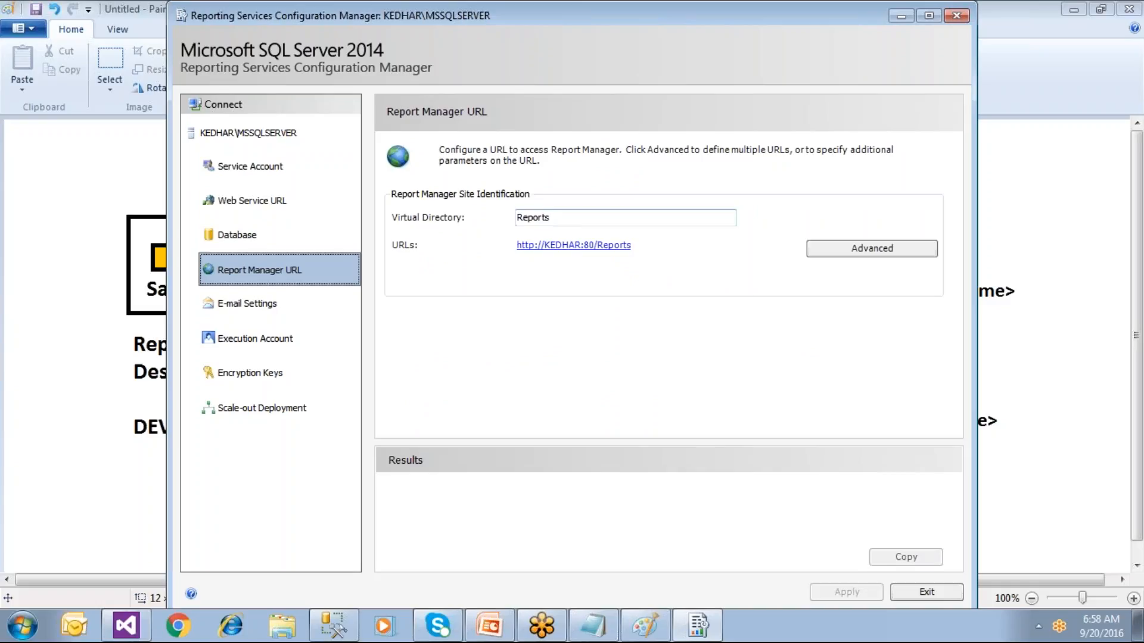
left_click(268, 305)
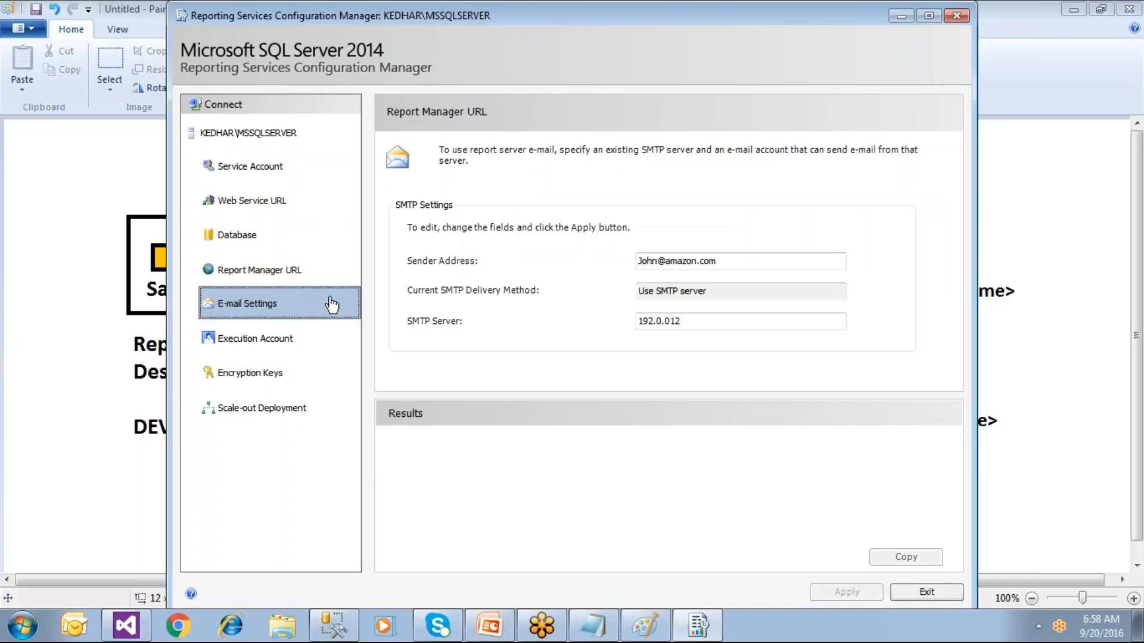
left_click(897, 590)
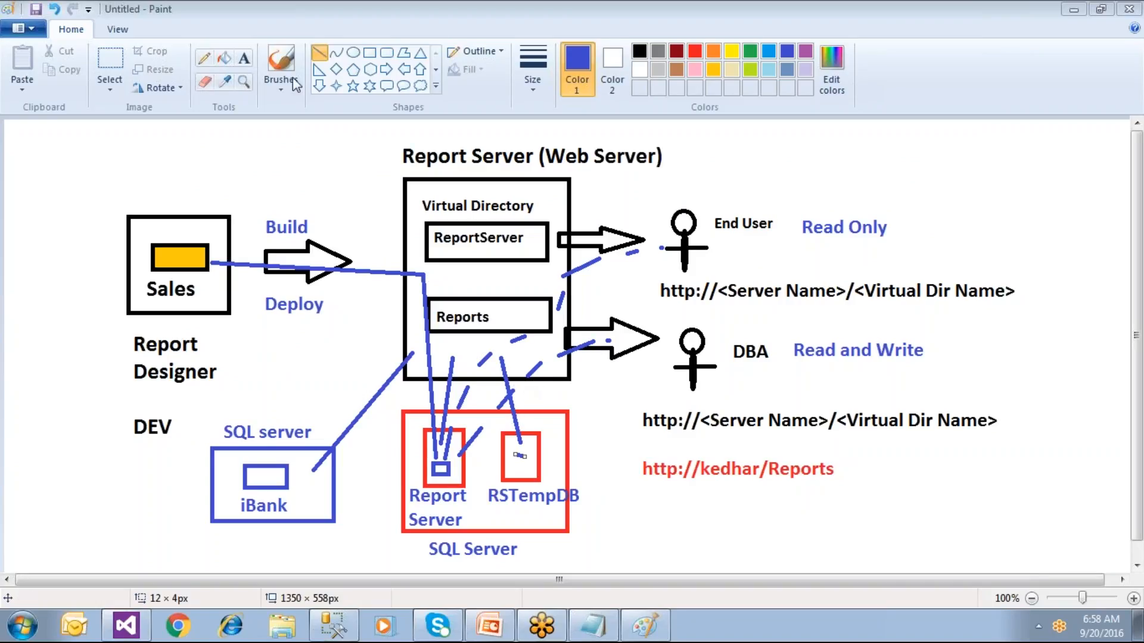
Step: In the Paint report server diagram, draw a blue line toward the End User URL, then undo it
left_click(353, 55)
left_click_drag(639, 270, 757, 316)
key("ctrl+z")
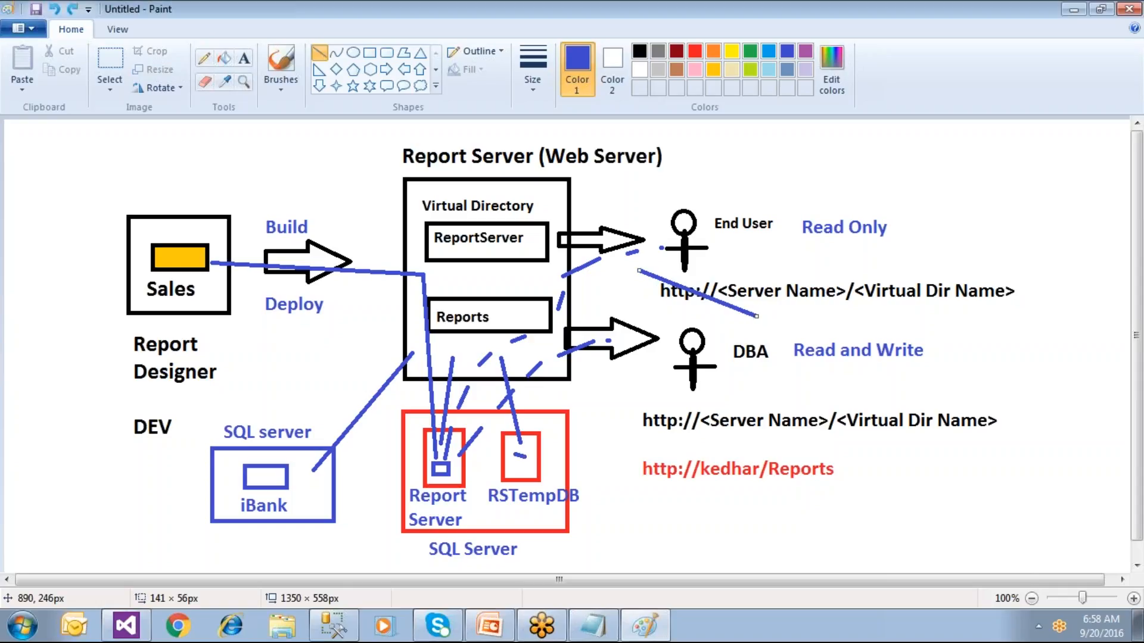
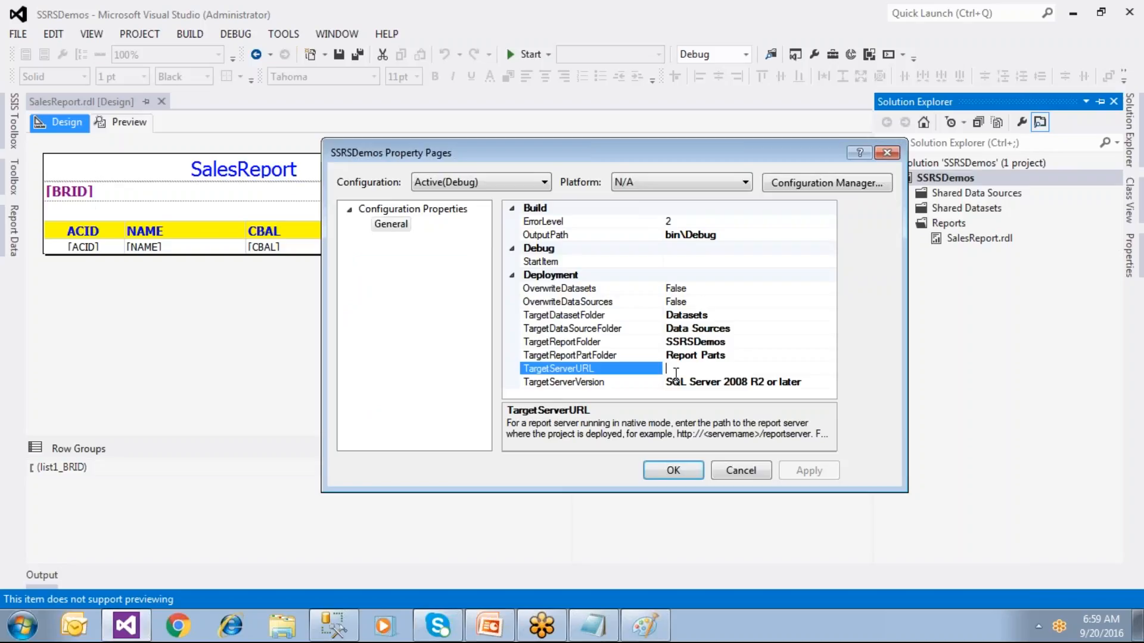
Step: Paste the ReportServer URL into SSRSDemos' TargetServerURL property
left_click(672, 371)
right_click(666, 367)
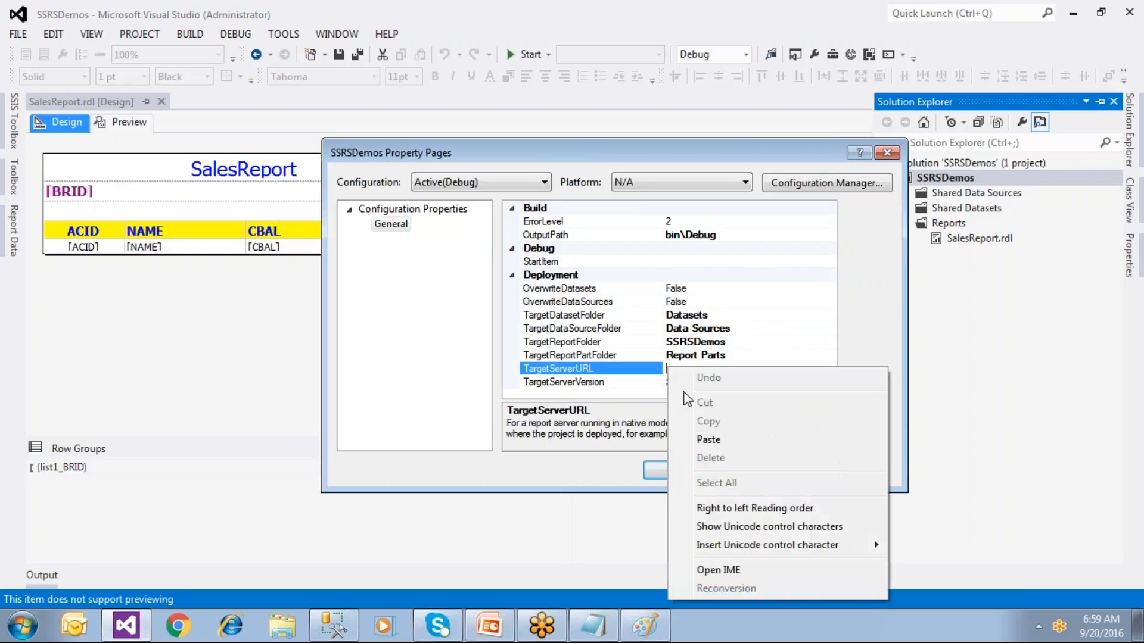
left_click(704, 439)
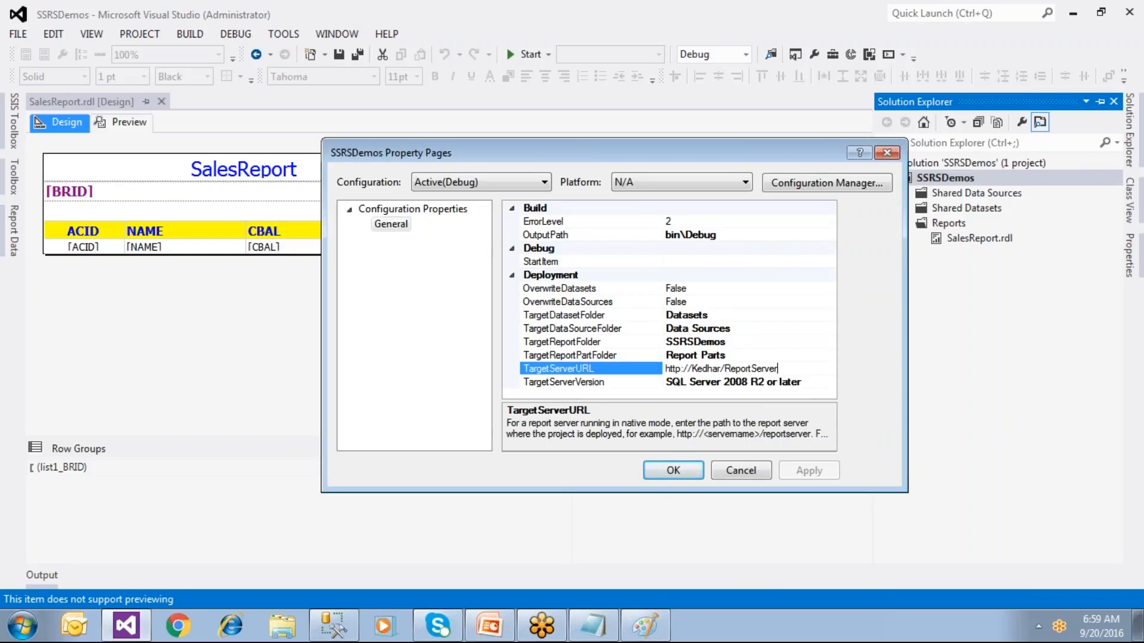
left_click(539, 342)
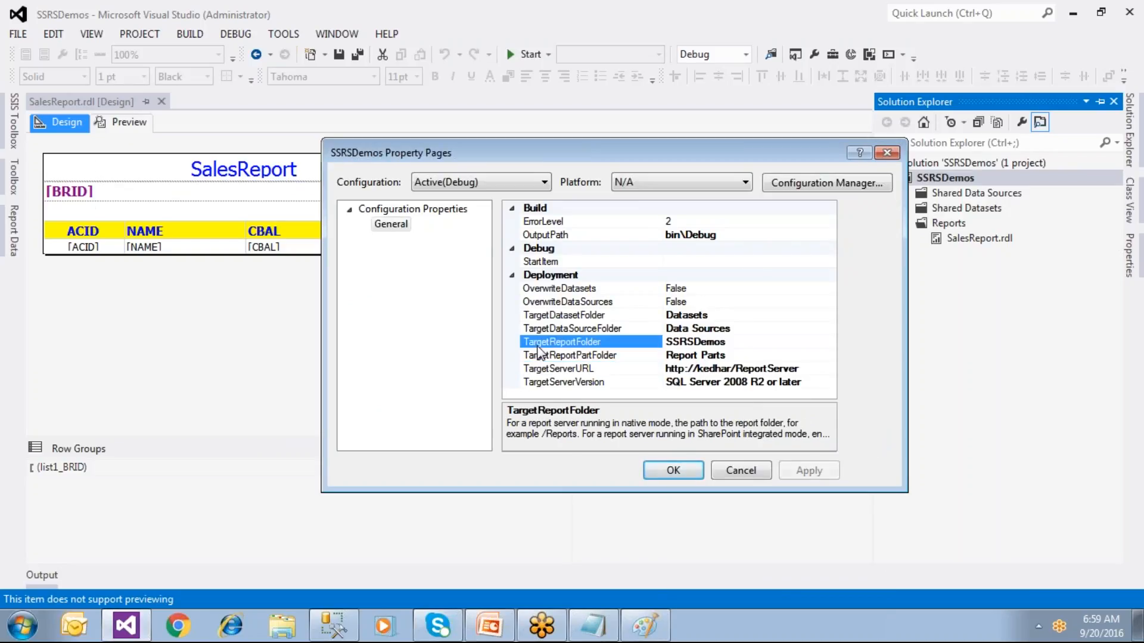
Step: Set TargetReportFolder to AmazonSalesReports
left_click_drag(737, 347, 643, 351)
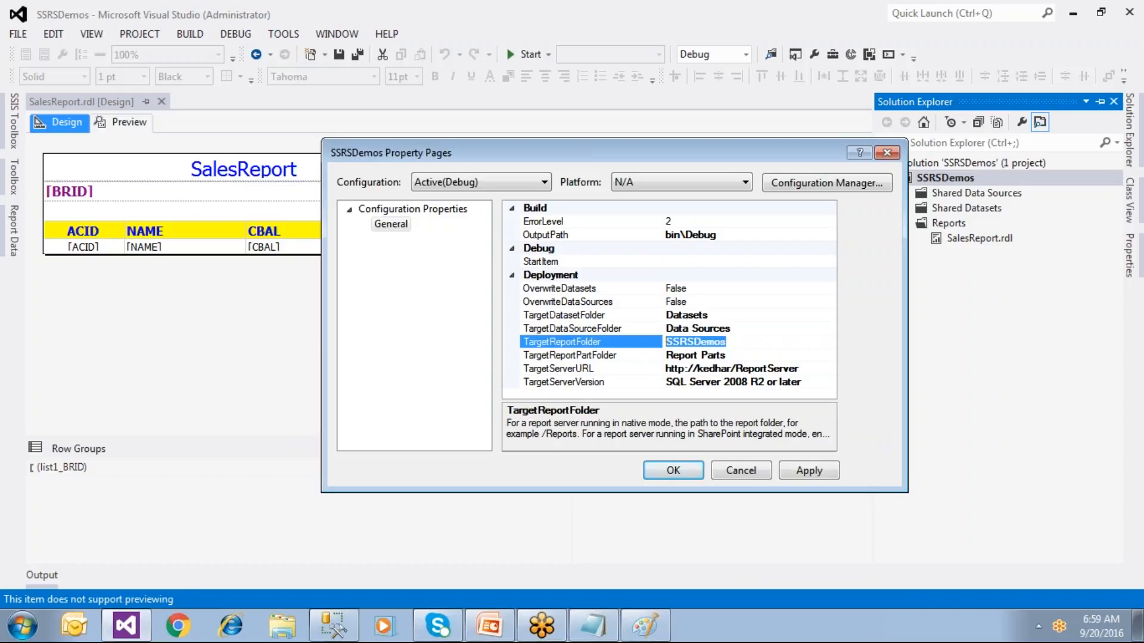
type("a")
key("BackSpace")
type("Amazo")
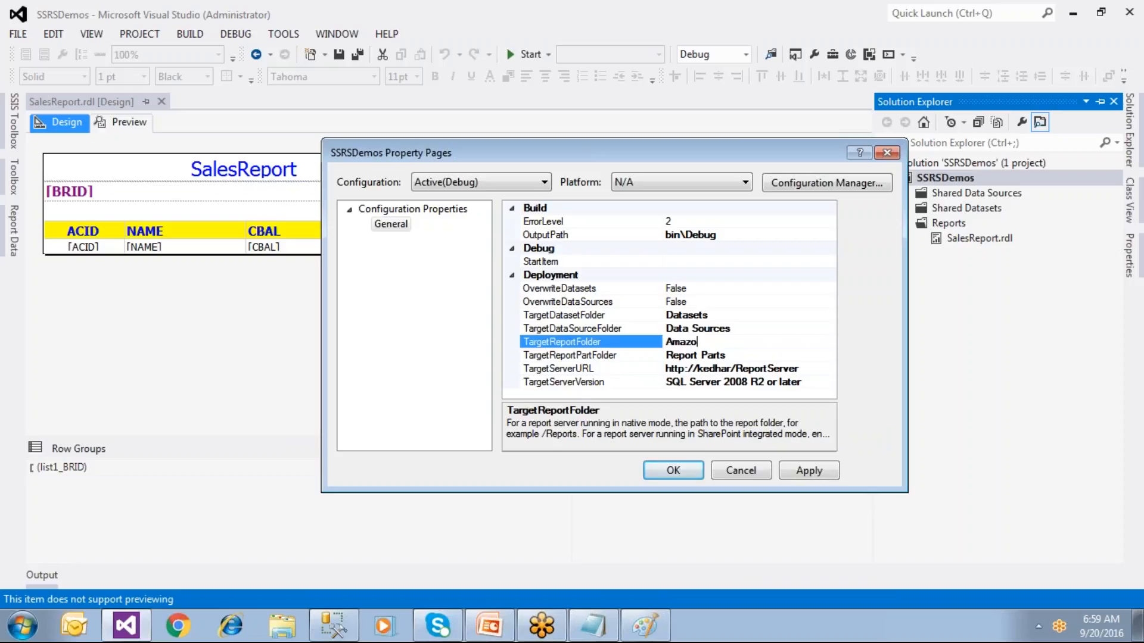
type("nSalesReports")
left_click(586, 302)
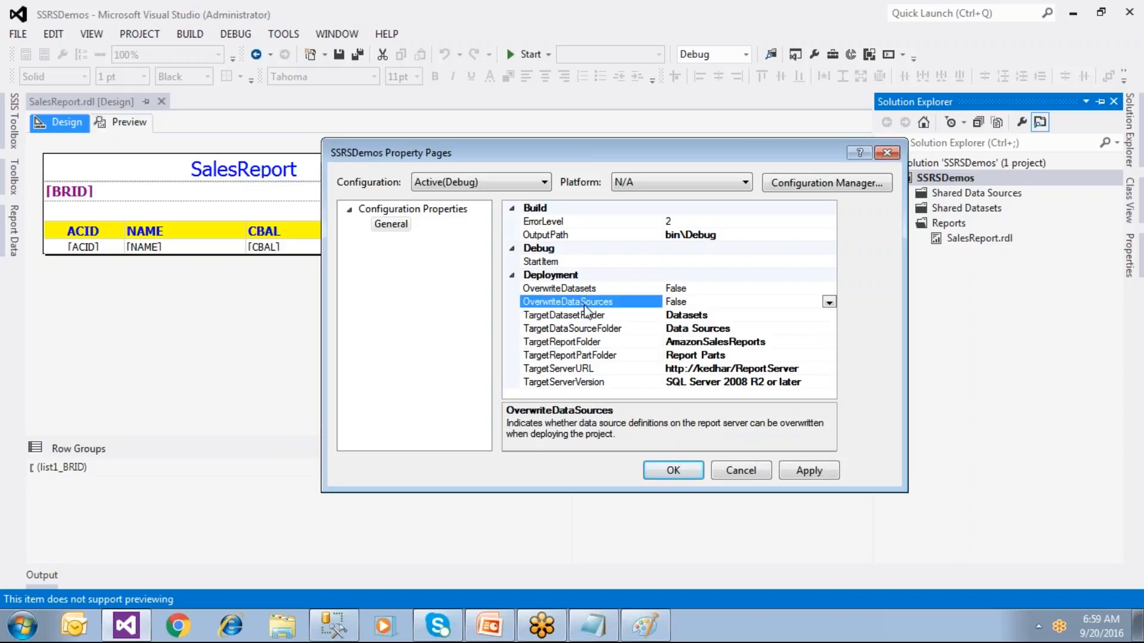
Step: Set OverwriteDatasets and OverwriteDataSources to True, review the deployment settings, and apply them
double_click(581, 289)
double_click(584, 302)
left_click(598, 370)
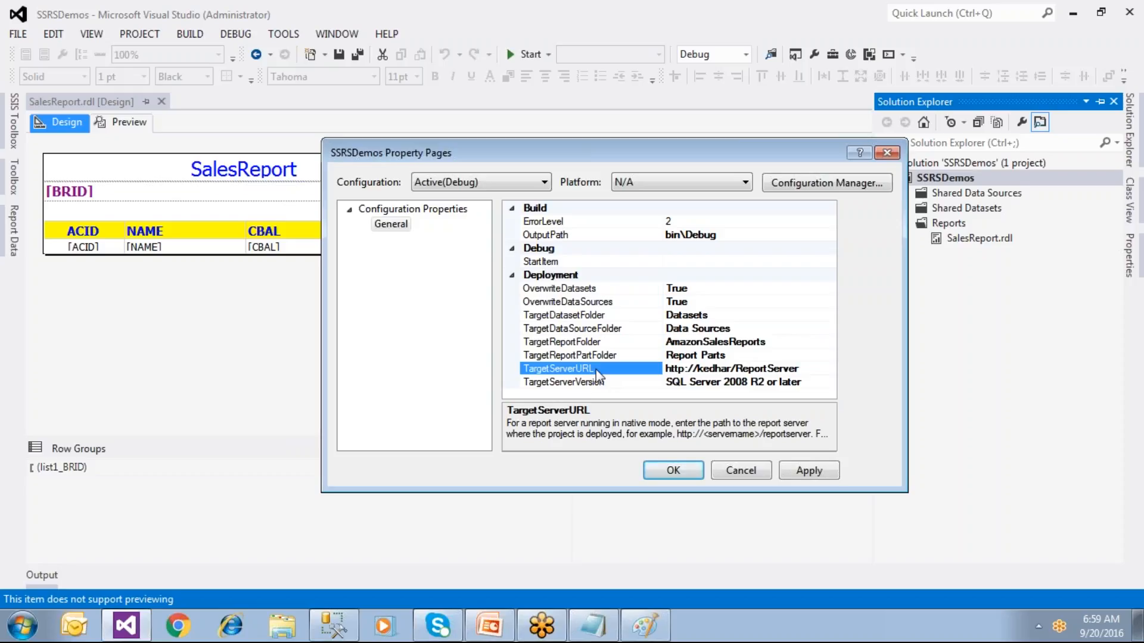
left_click(592, 342)
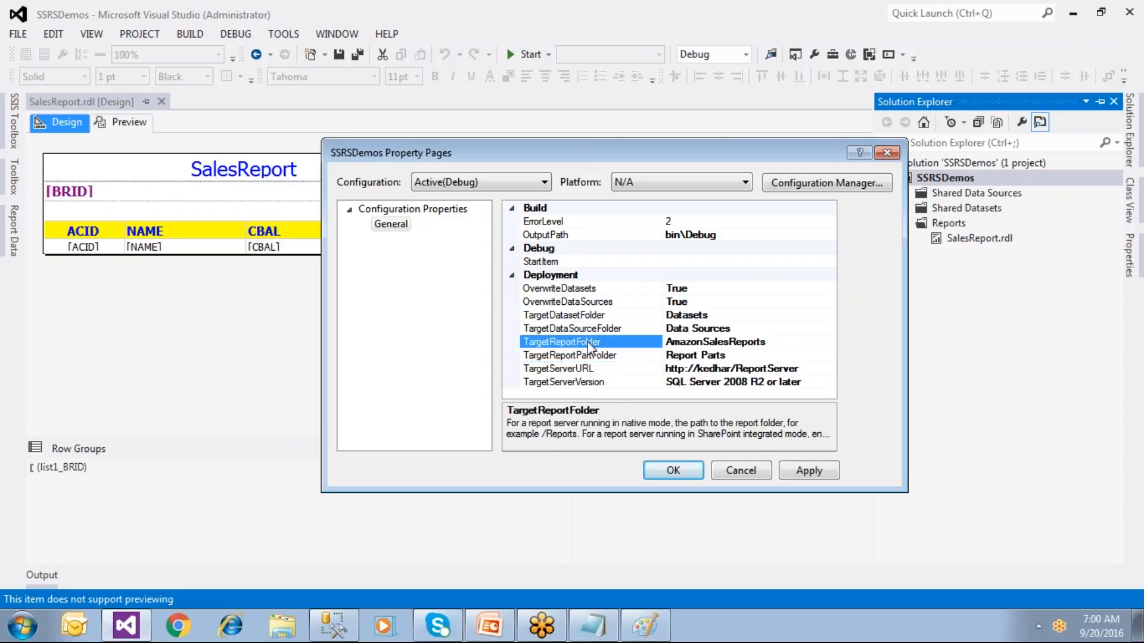
left_click(588, 290)
left_click(584, 304)
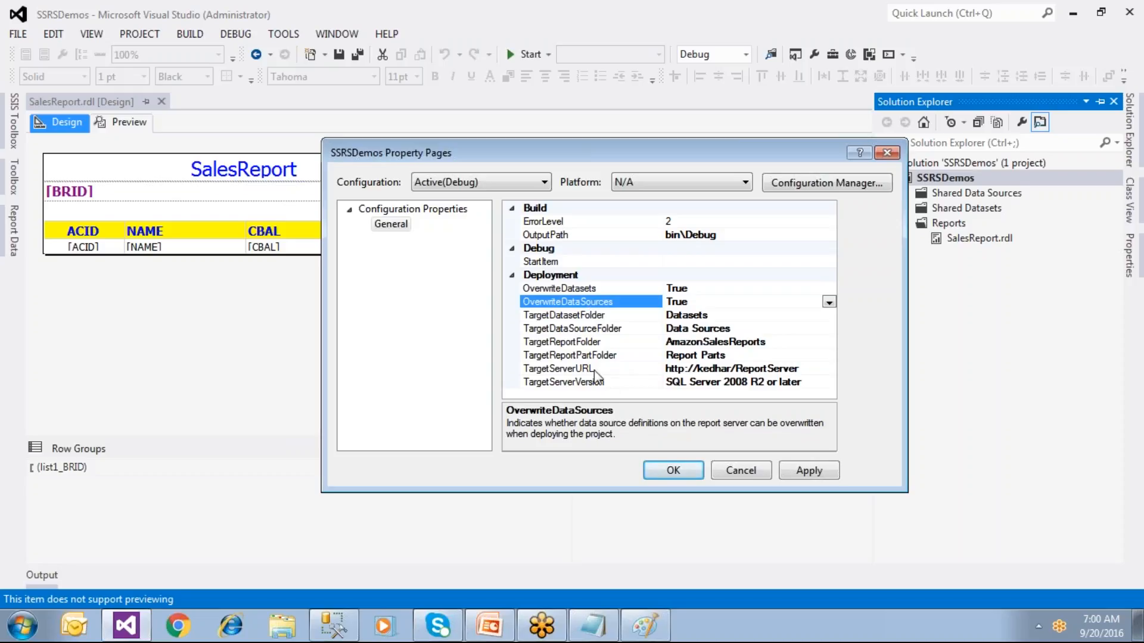
left_click(620, 368)
left_click(789, 470)
left_click(685, 474)
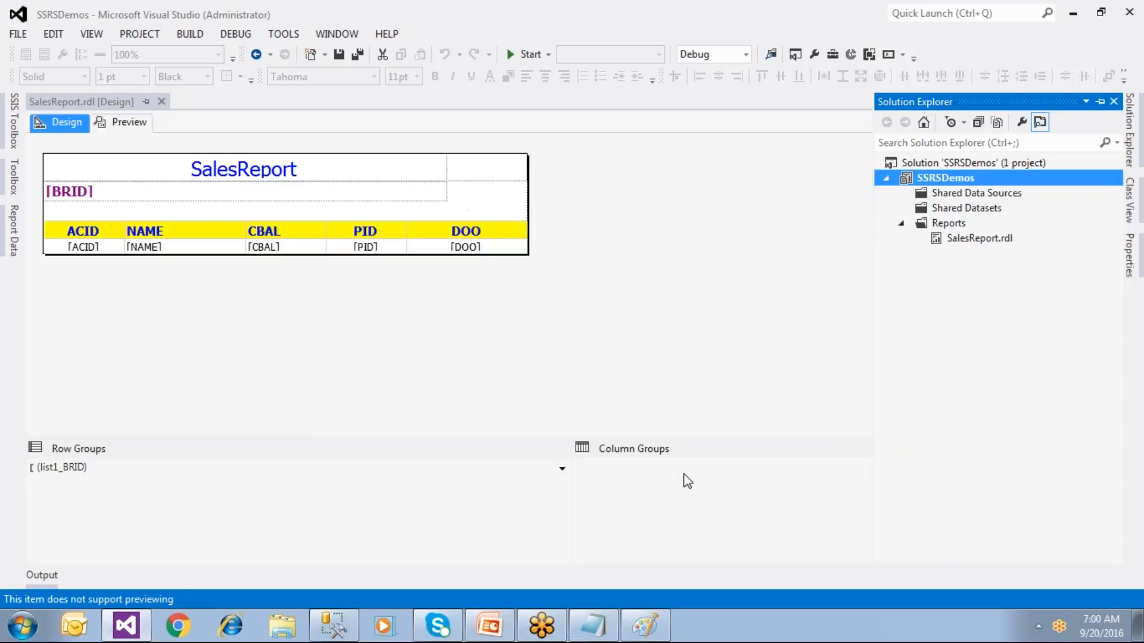
right_click(918, 178)
left_click(749, 480)
left_click(591, 369)
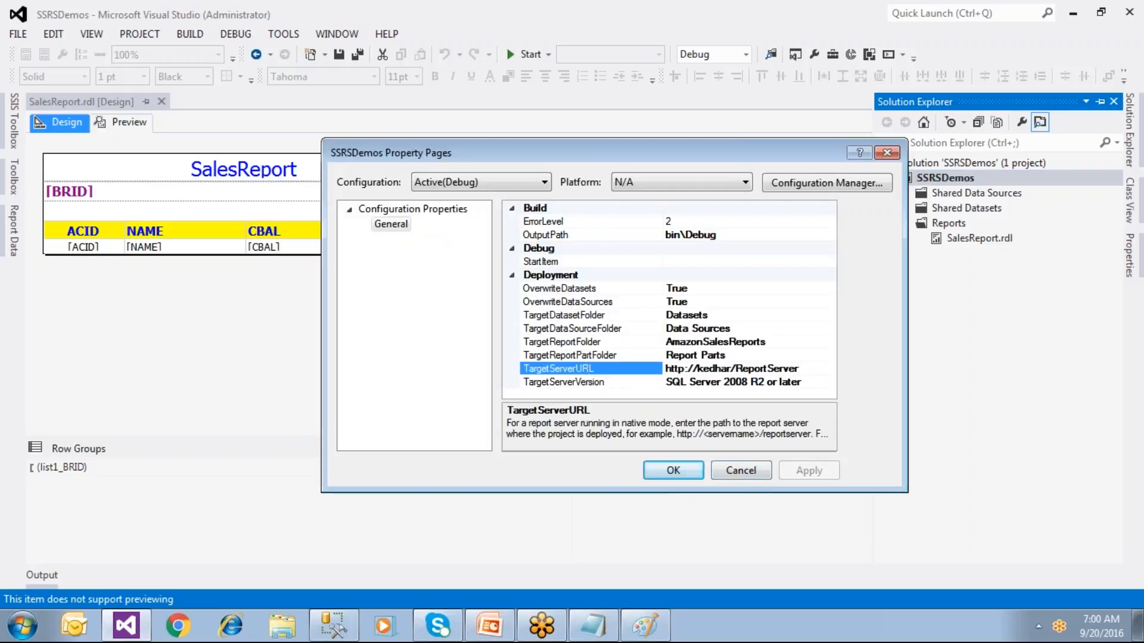
left_click_drag(808, 370, 645, 379)
left_click(593, 625)
left_click(260, 263)
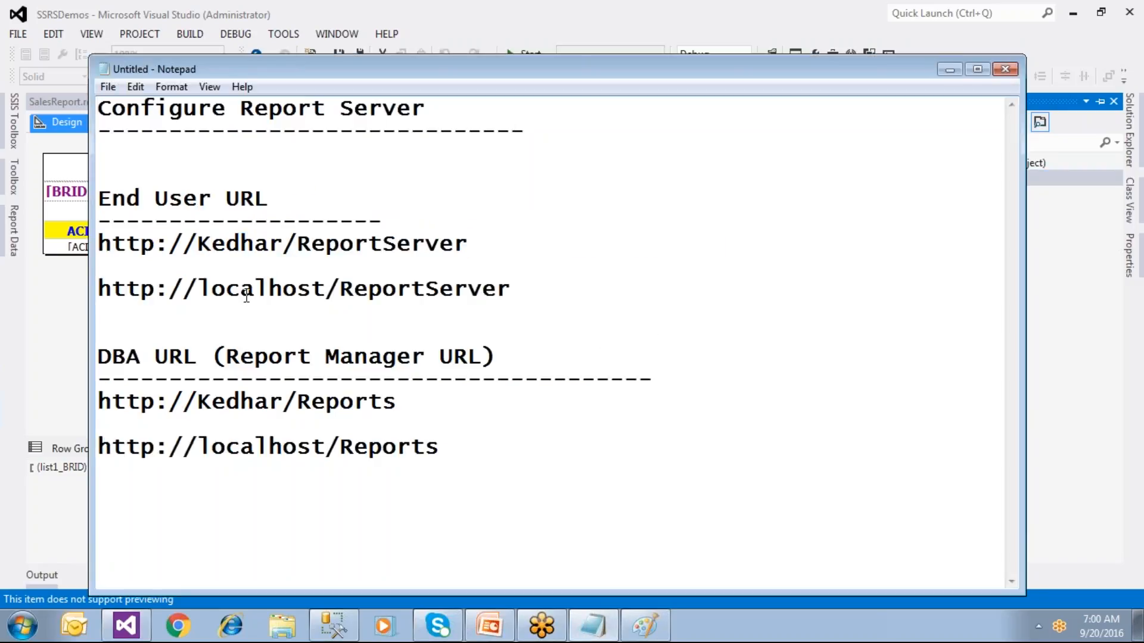
left_click_drag(484, 454, 136, 330)
left_click(364, 285)
left_click_drag(468, 244, 58, 242)
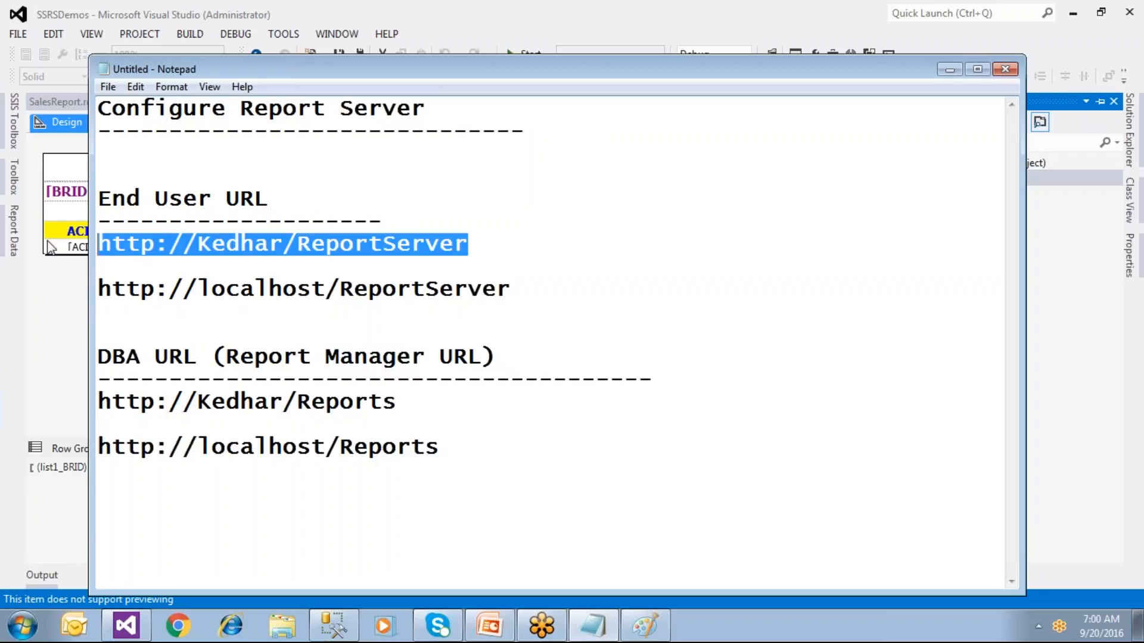
left_click(39, 346)
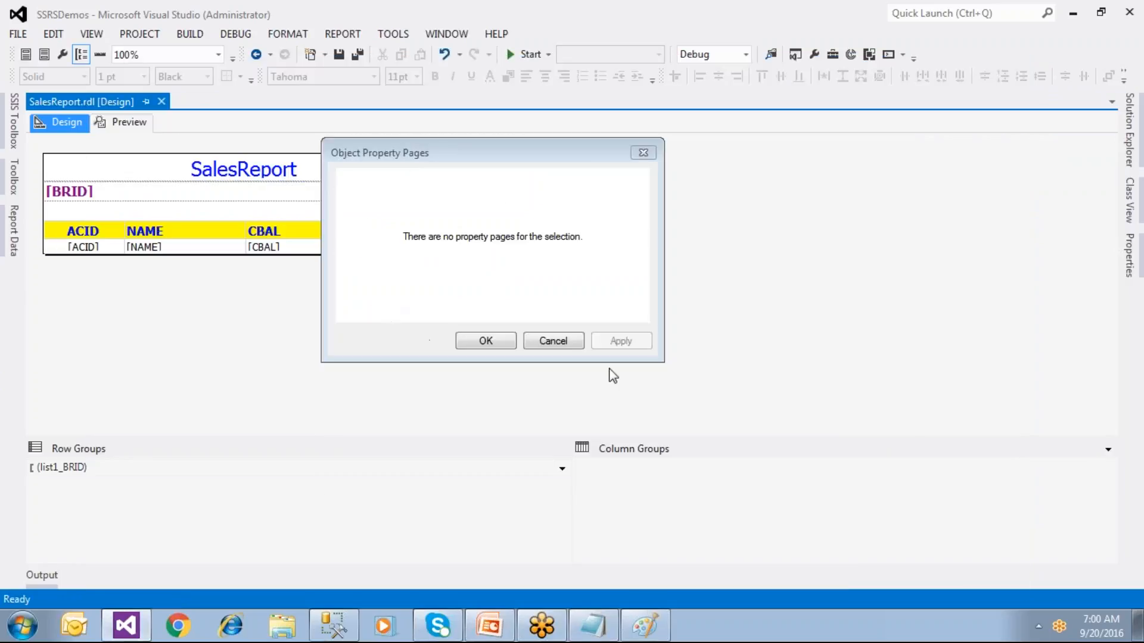
left_click(643, 155)
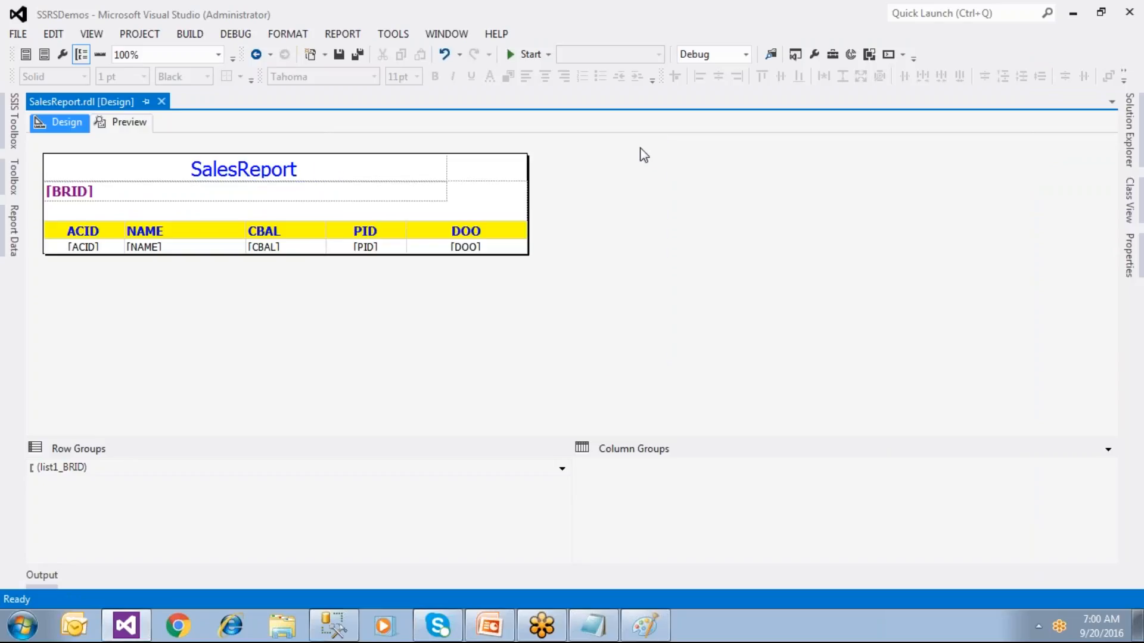
left_click(1129, 132)
left_click(967, 179)
right_click(968, 179)
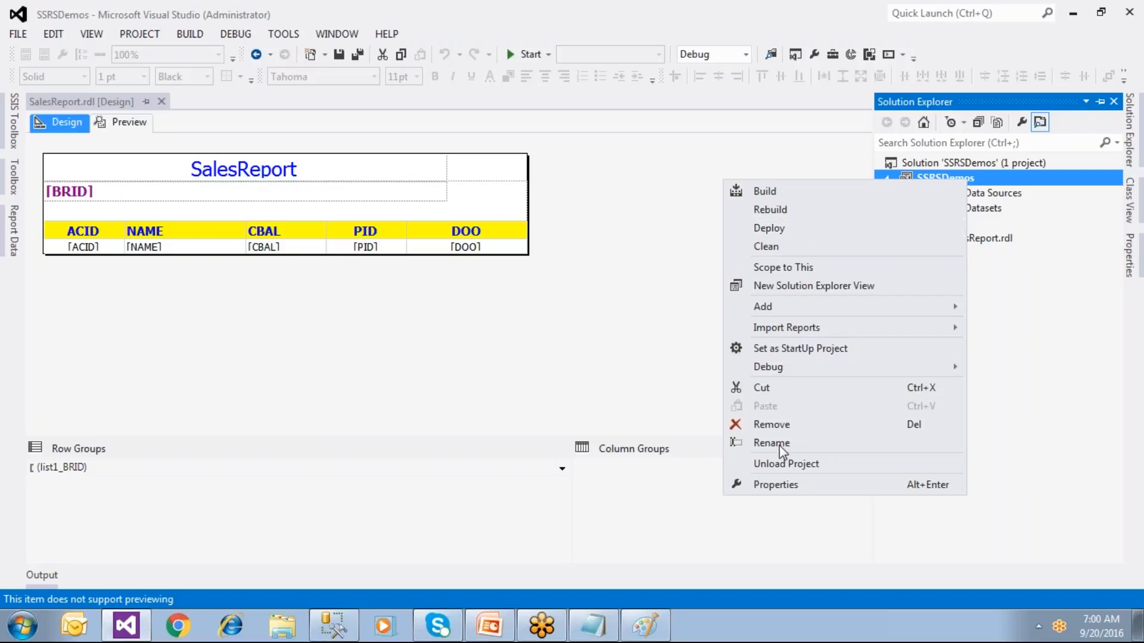
Step: Build the SSRSDemos project, finishing with 0 errors and 0 warnings
left_click(773, 484)
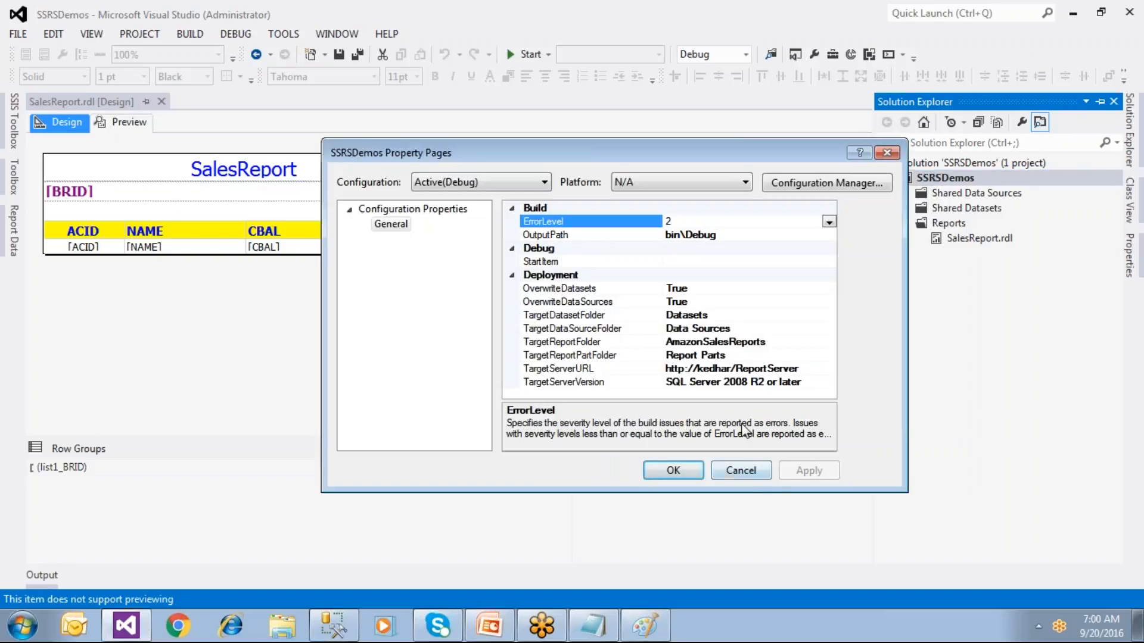
left_click(672, 471)
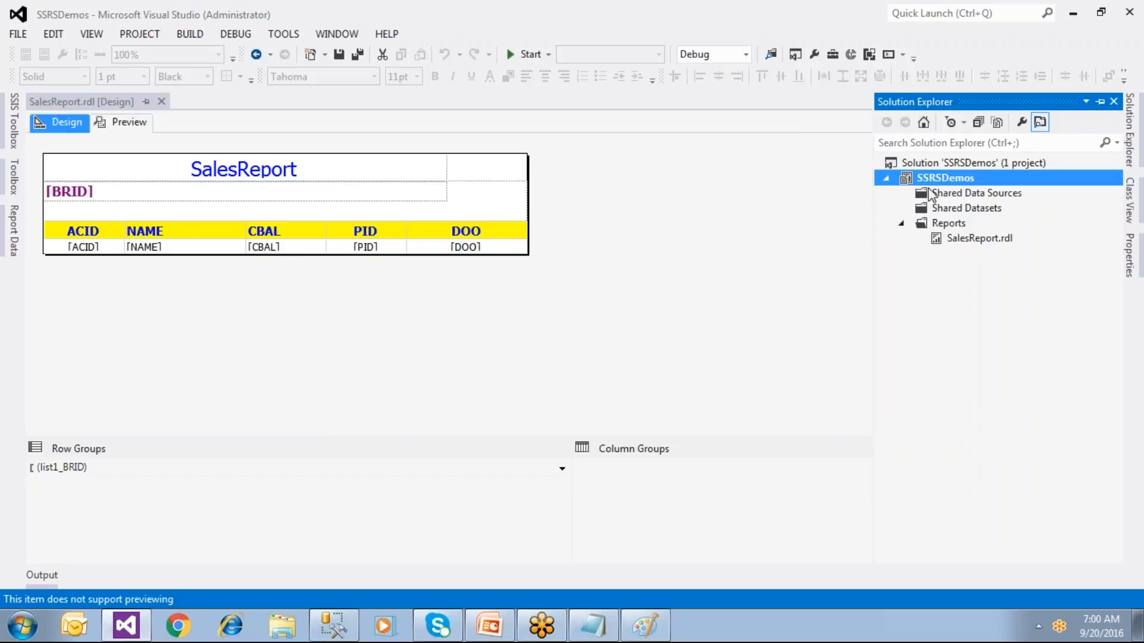
right_click(932, 177)
left_click(751, 190)
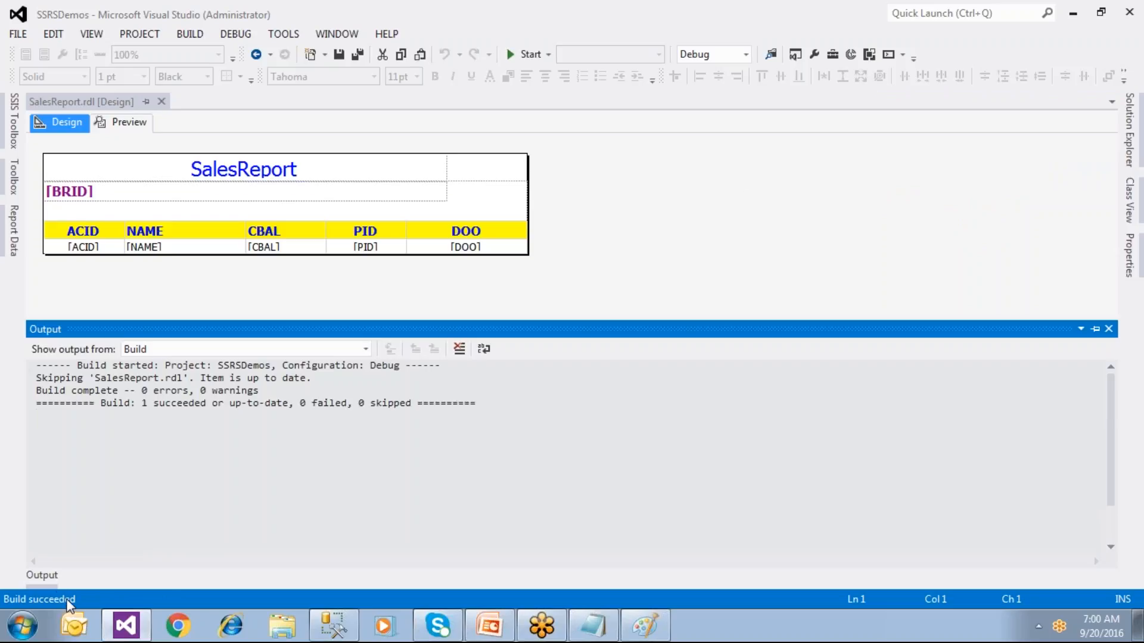
Step: Deploy the SSRSDemos project to the report server
left_click(1132, 162)
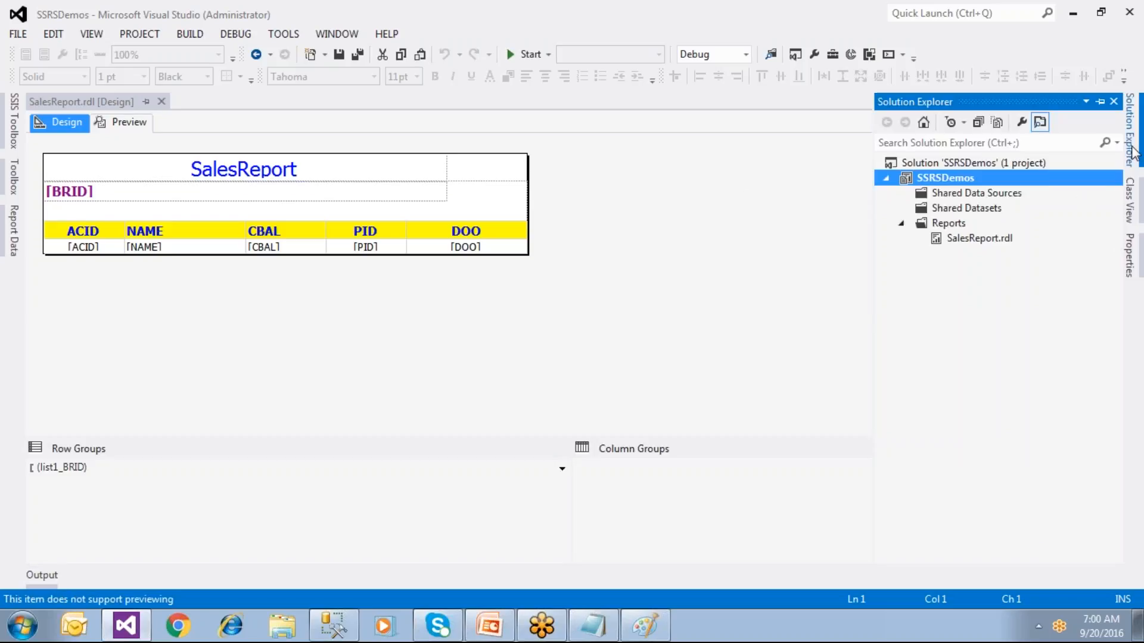
right_click(933, 178)
left_click(761, 229)
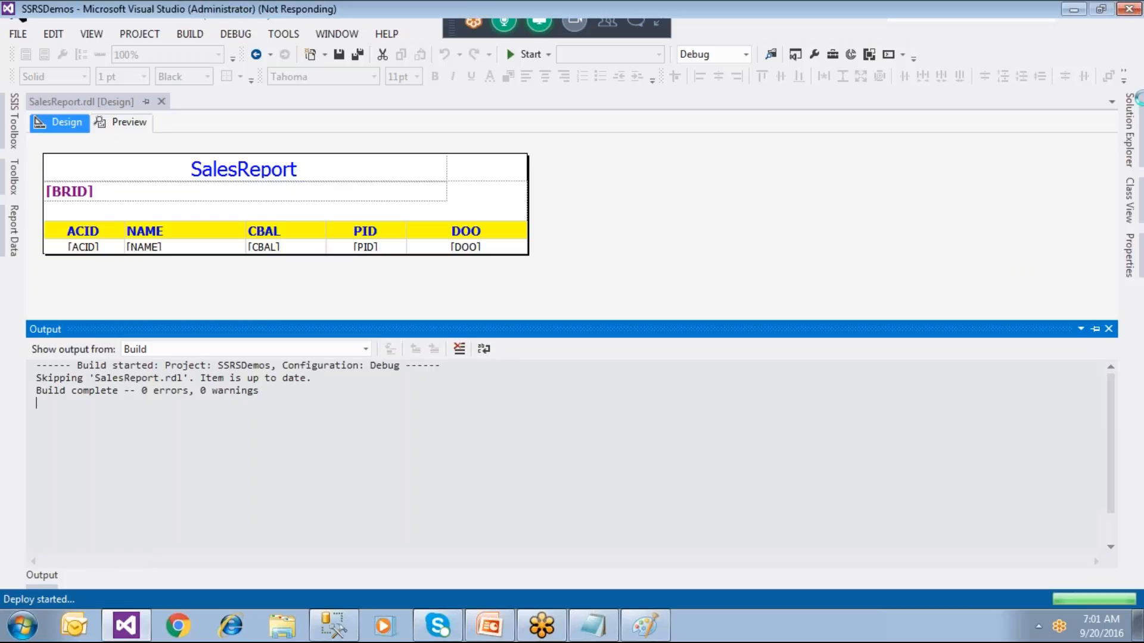
Step: Copy the end-user ReportServer URL from Notepad, wait for Deploy succeeded, then launch Internet Explorer
left_click(593, 625)
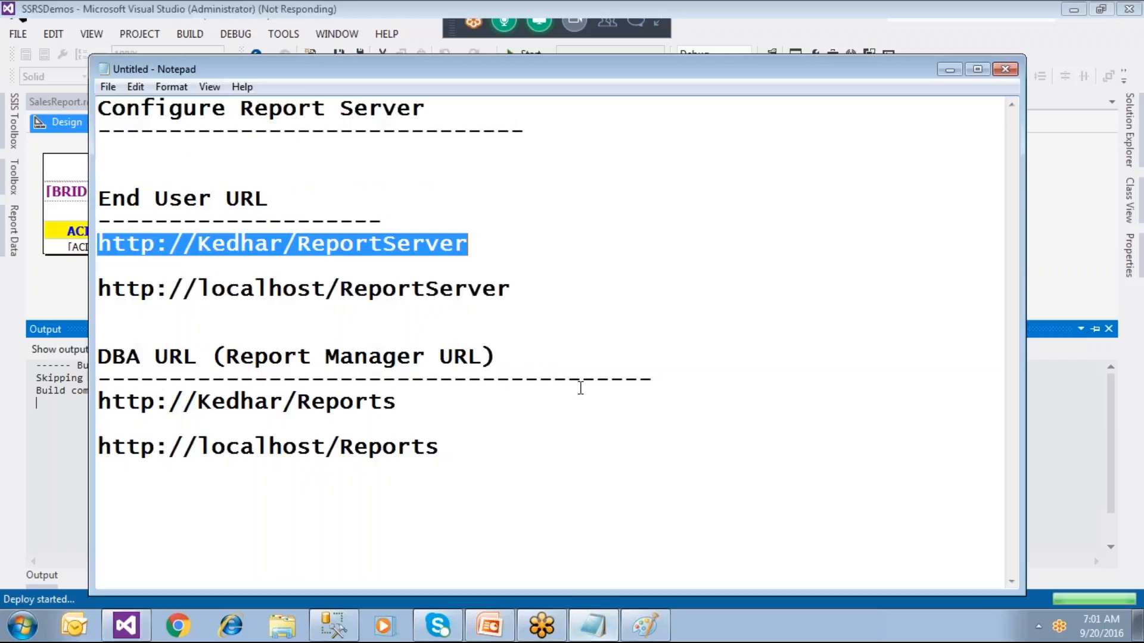
left_click_drag(498, 245, 92, 238)
key("ctrl+c")
left_click(949, 71)
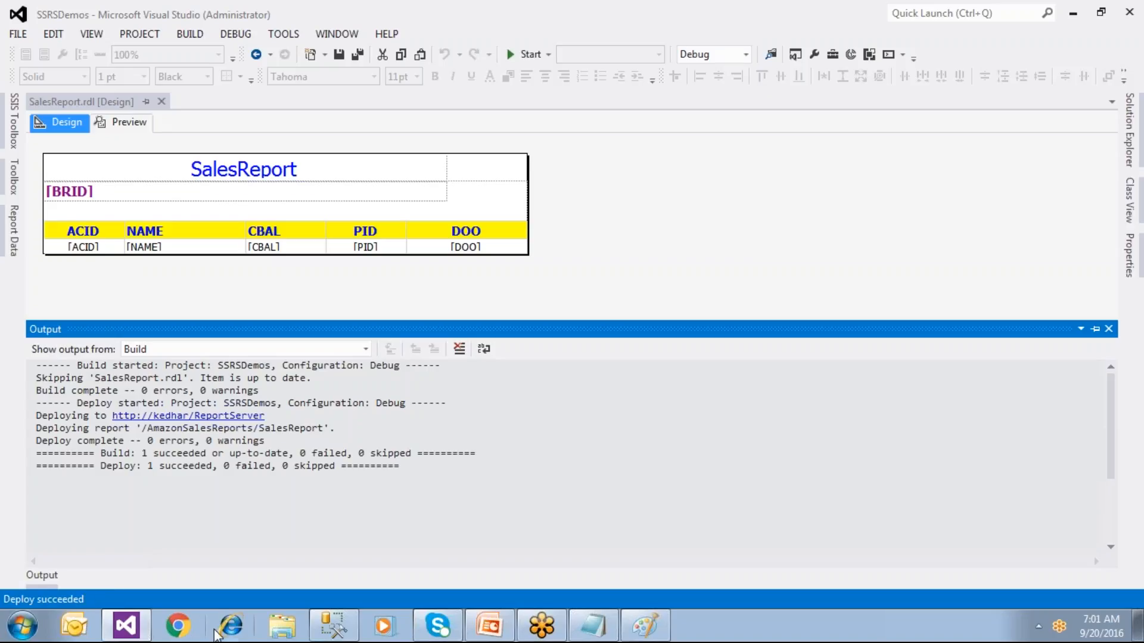
left_click(232, 625)
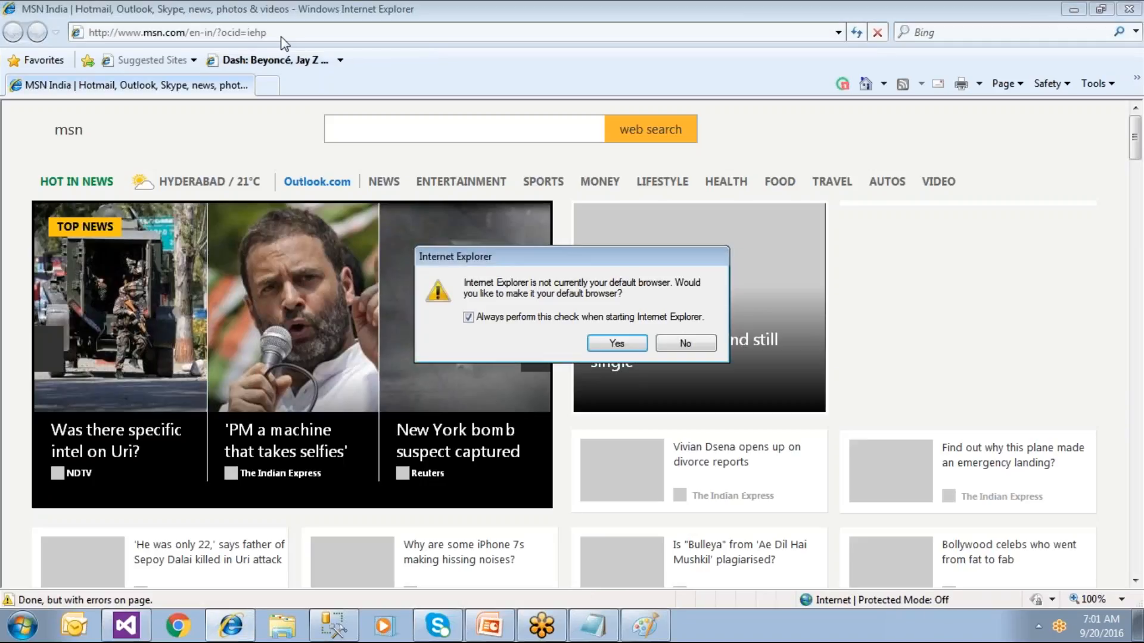
left_click(666, 344)
left_click(285, 34)
key("ctrl+v")
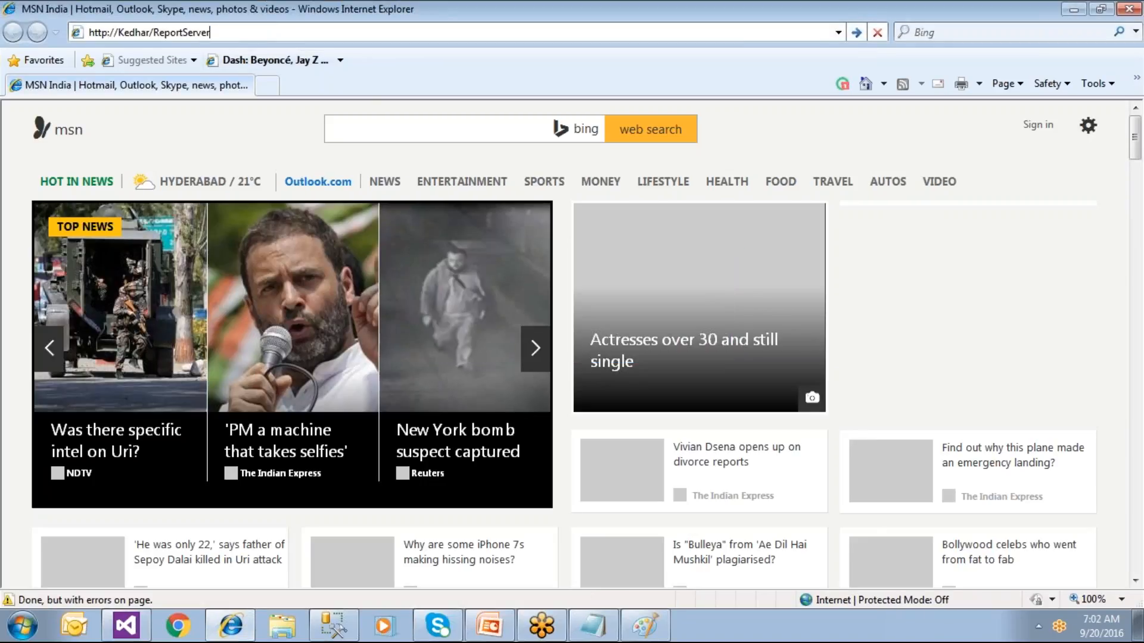
key("Return")
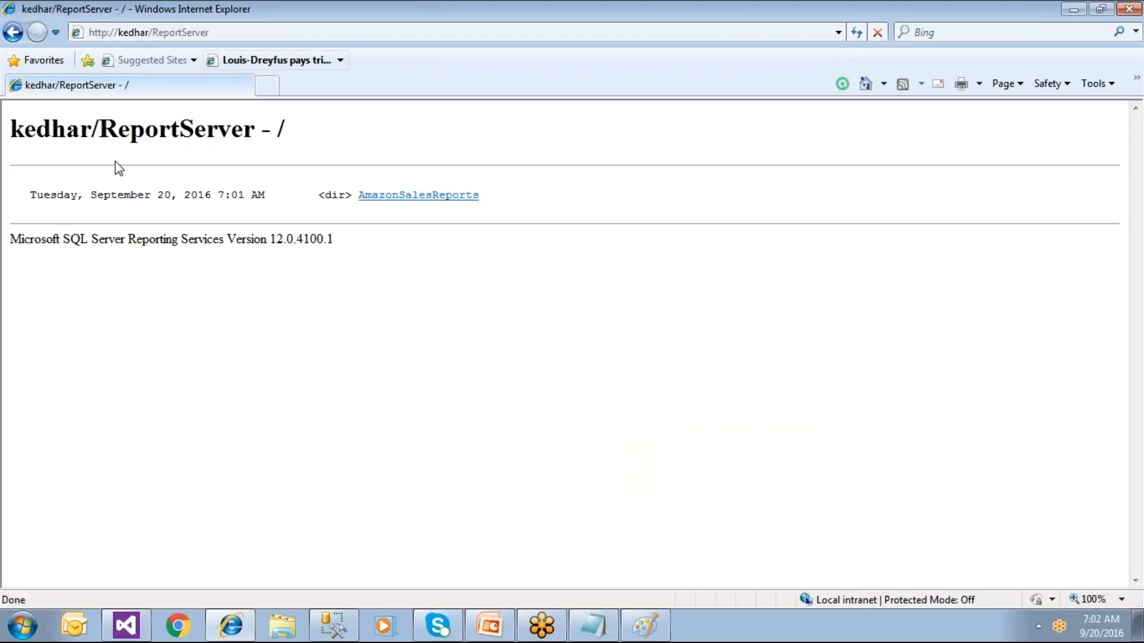
Step: Render SalesReport from AmazonSalesReports, page forward to BR5, and show the Export format list
left_click(415, 197)
left_click(407, 211)
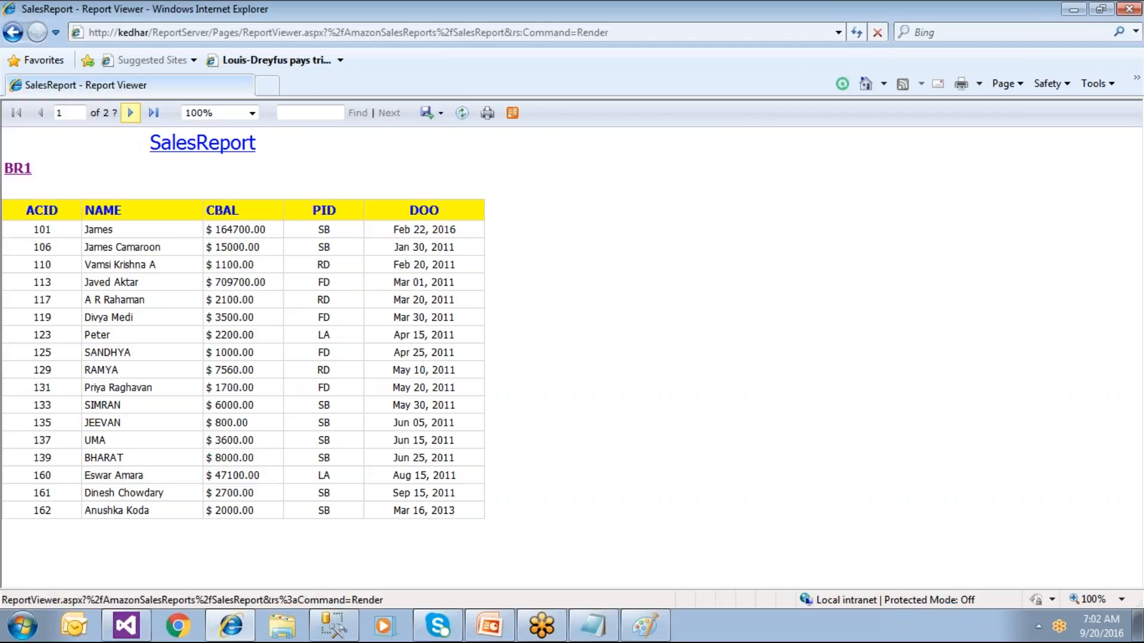
left_click(130, 113)
left_click(130, 113)
left_click(129, 113)
left_click(130, 113)
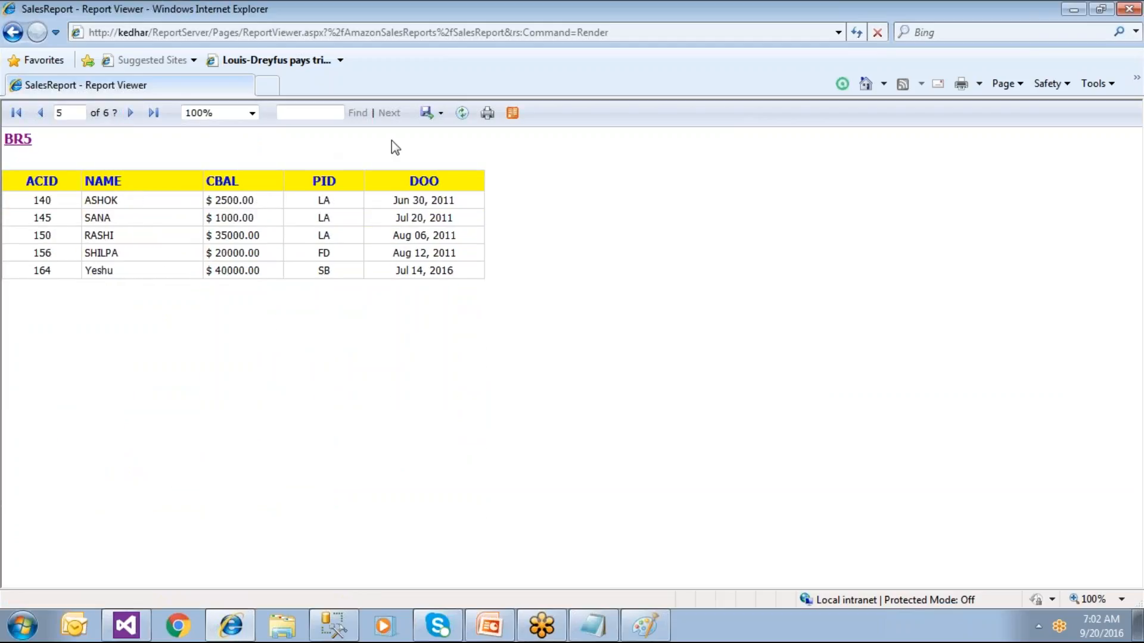
left_click(441, 118)
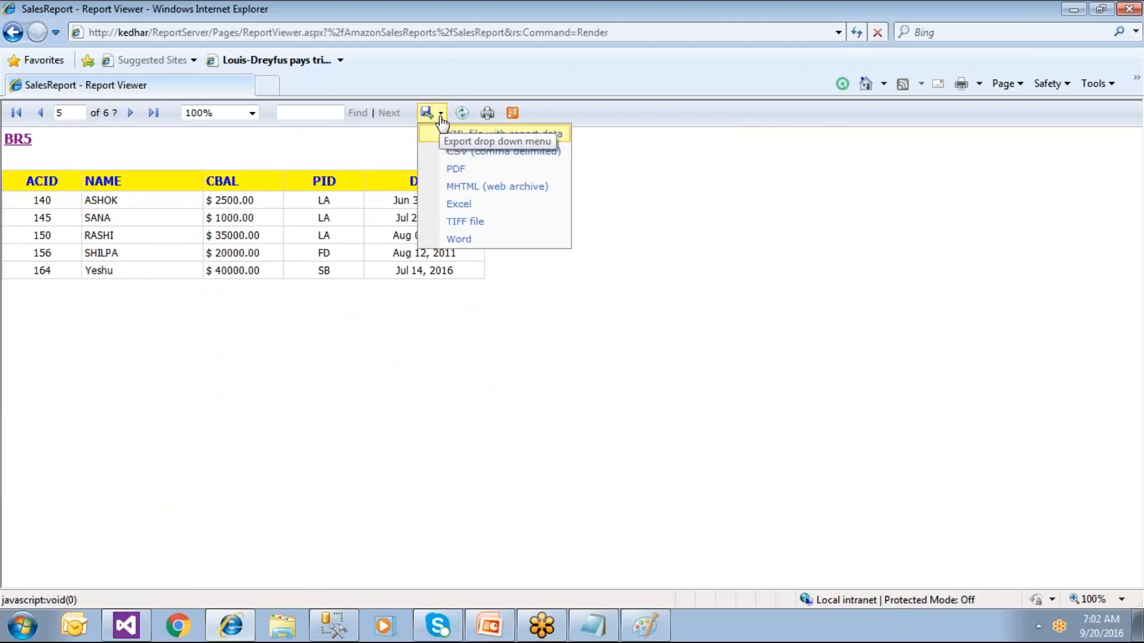
Step: Export SalesReport as TIFF, save SalesReport.TIF to the Desktop, and open it
left_click(464, 230)
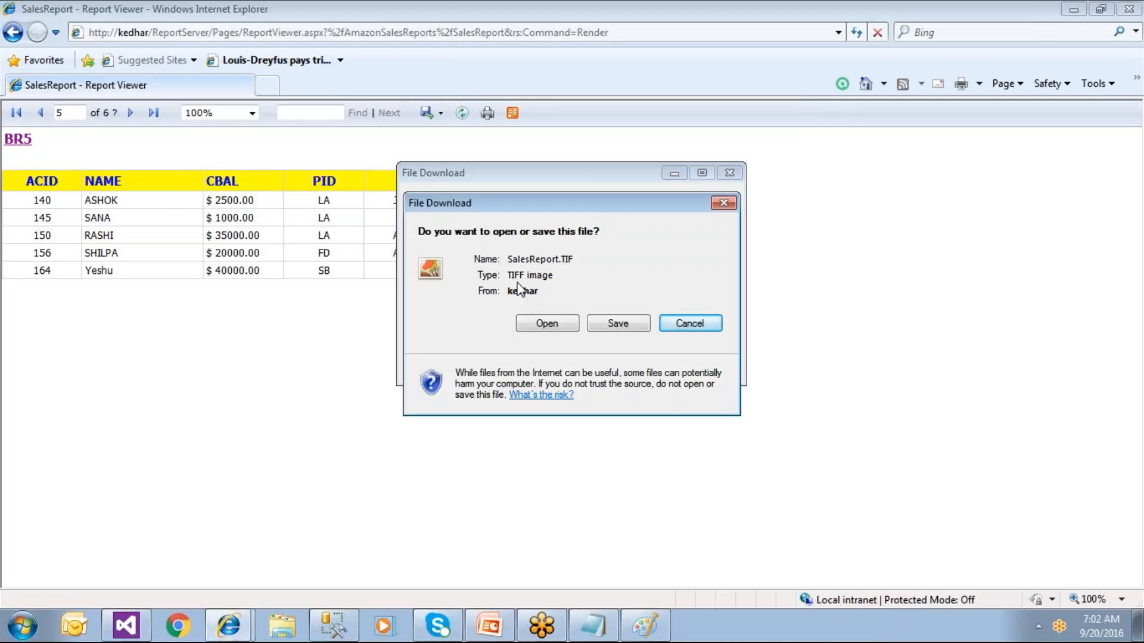
left_click(613, 327)
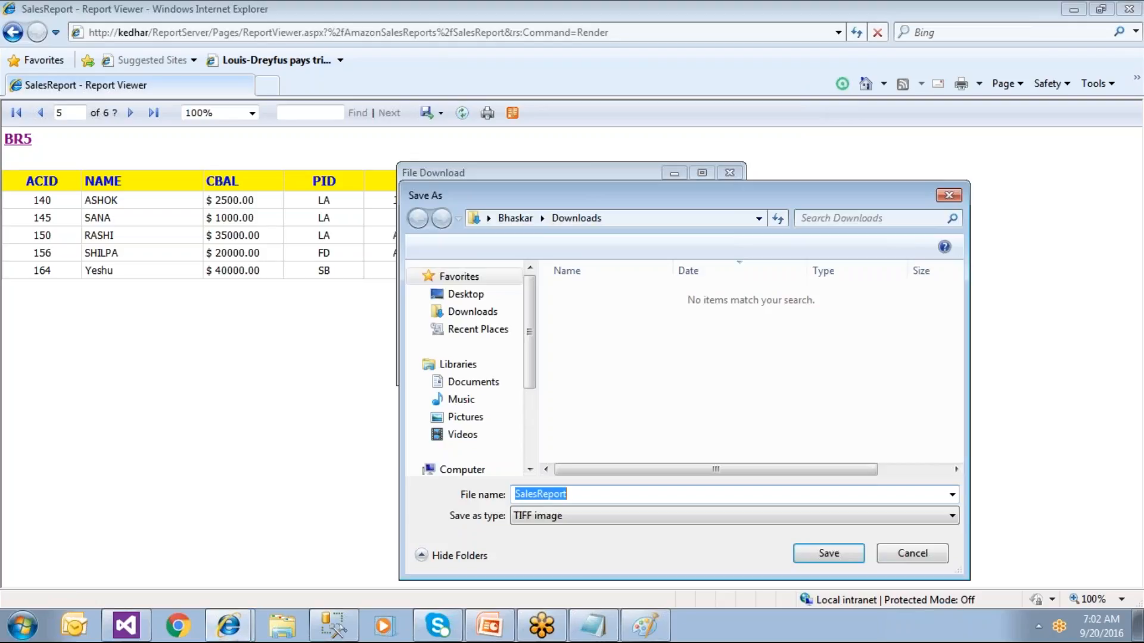
left_click(461, 294)
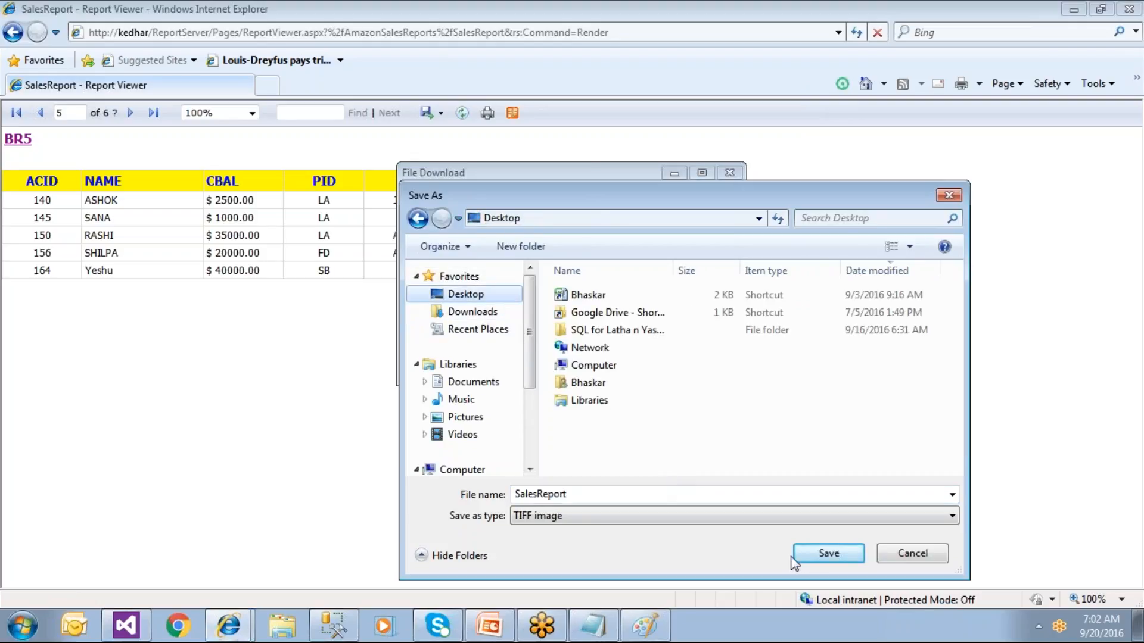
left_click(795, 553)
left_click(567, 361)
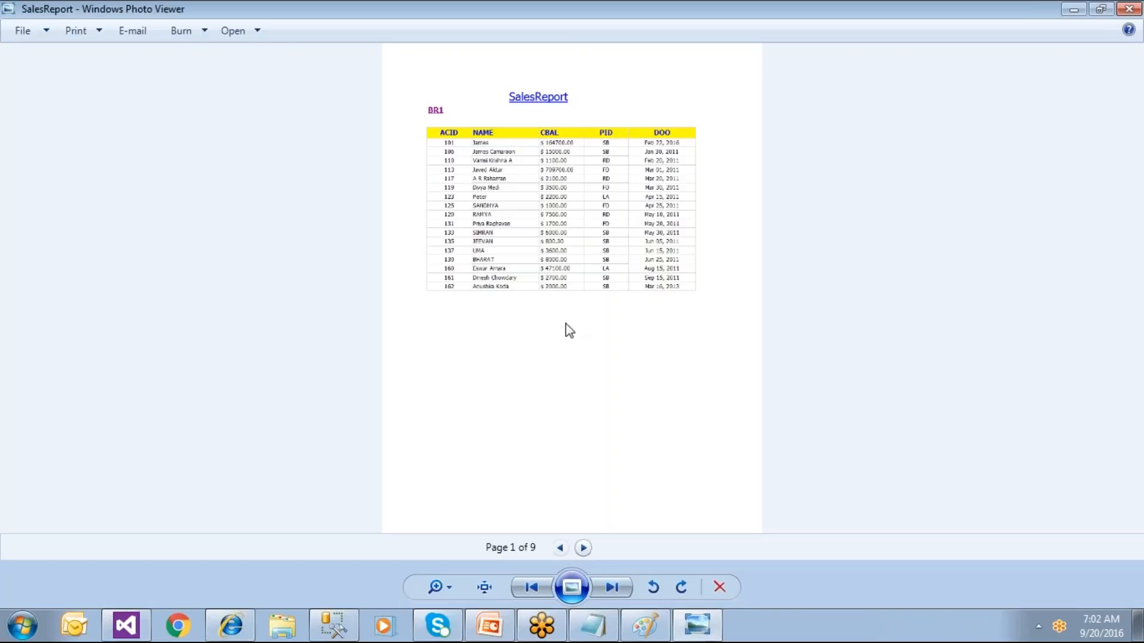
Step: Zoom through SalesReport.TIF, advance to page 3 of 9, and close Photo Viewer
scroll(569, 330, "up", 3)
scroll(568, 330, "down", 1)
left_click(583, 552)
left_click(583, 551)
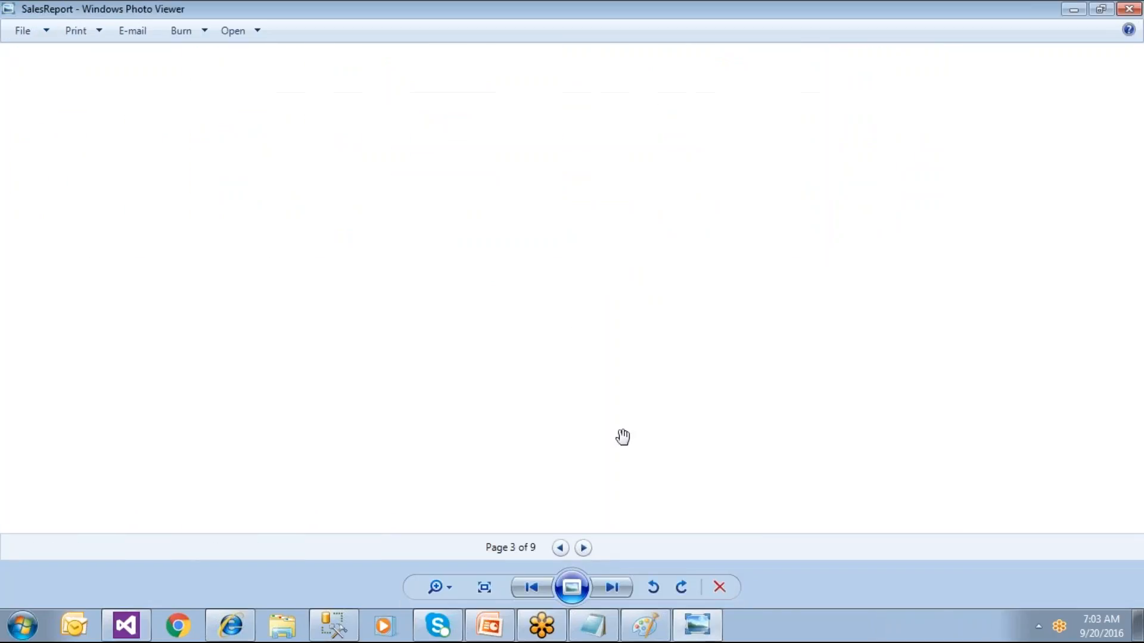
scroll(623, 450, "down", 3)
scroll(623, 456, "up", 3)
scroll(622, 456, "down", 2)
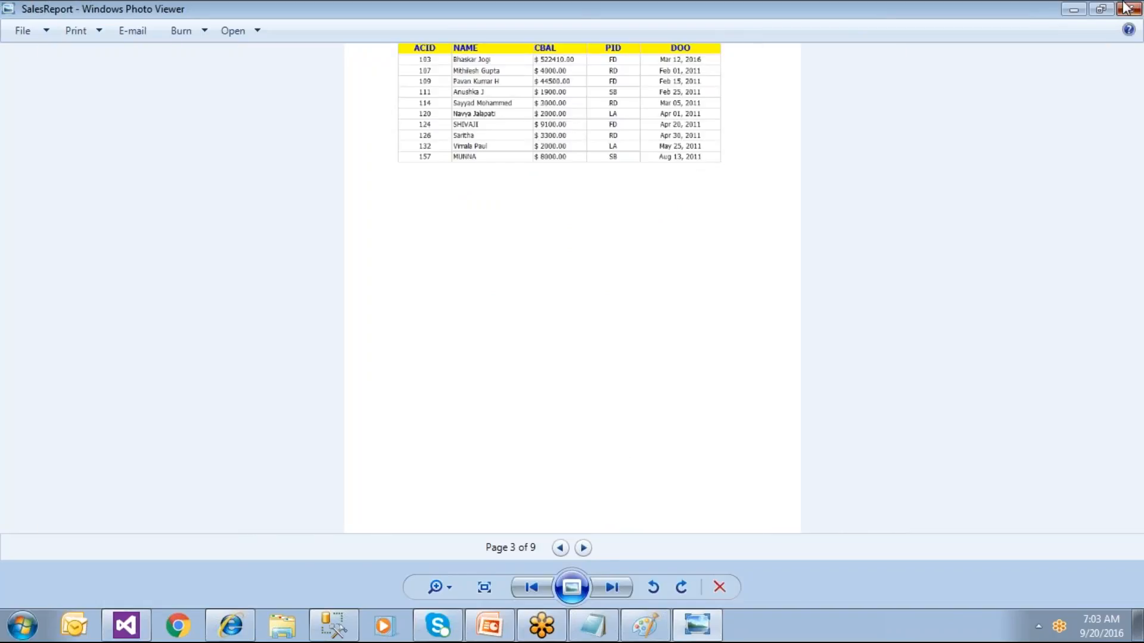
left_click(1126, 7)
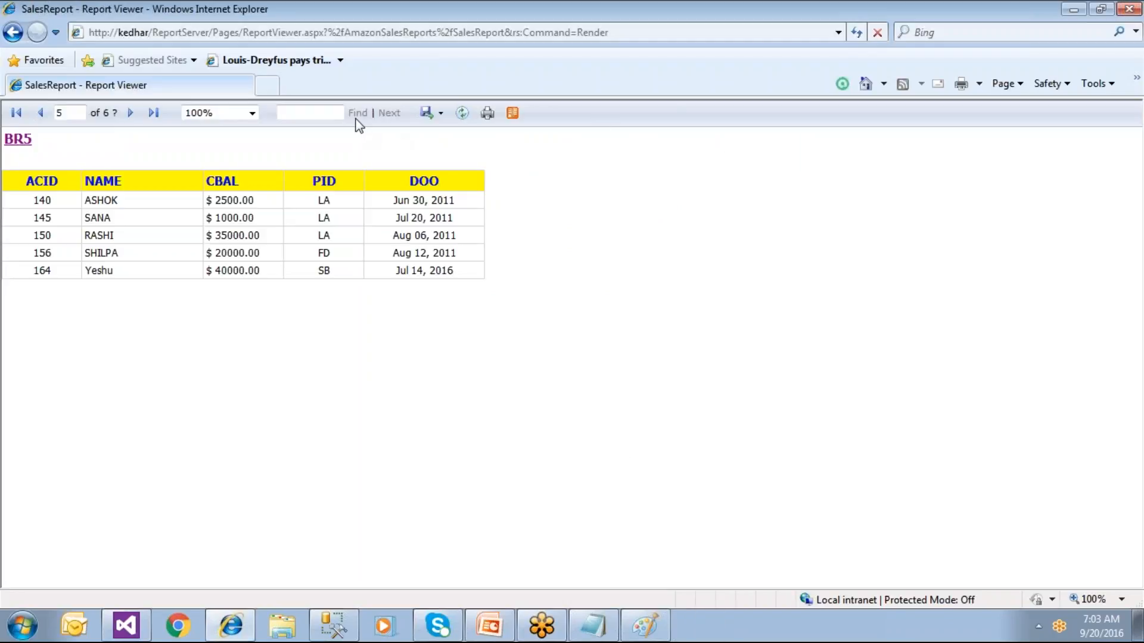
left_click(267, 85)
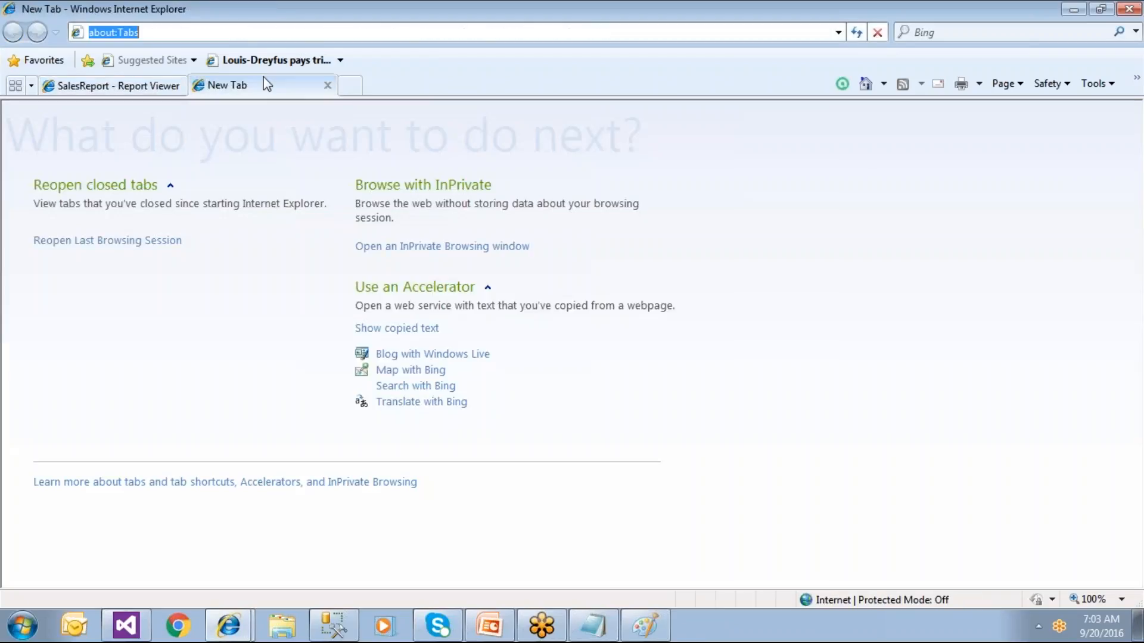
type("http://Kedhar/ReportServer")
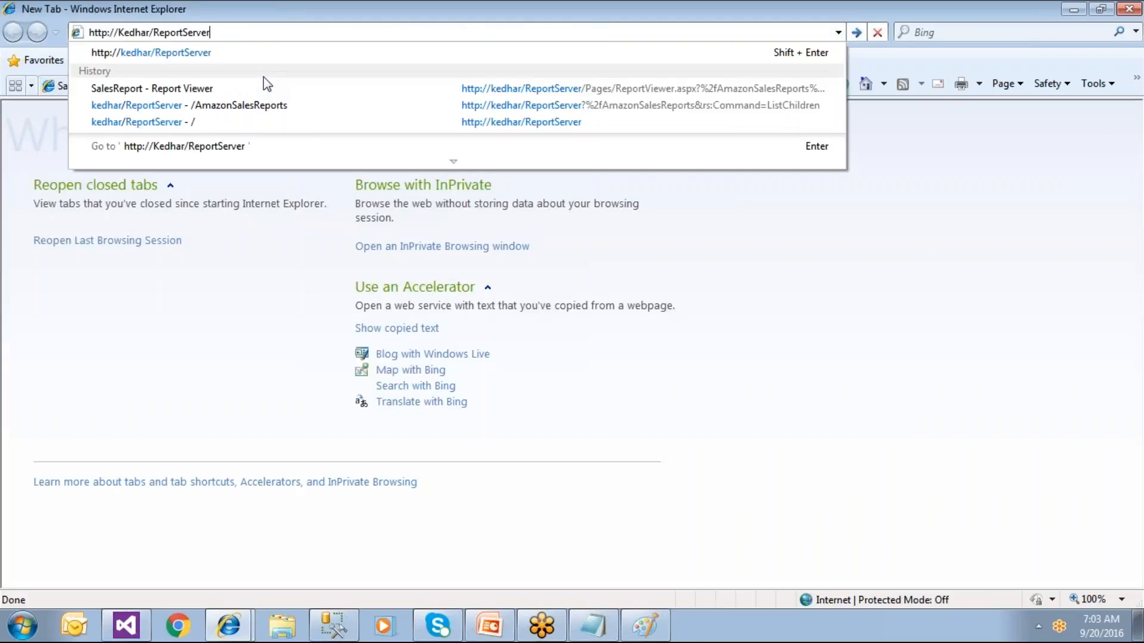
key("BackSpace")
key("BackSpace")
key("BackSpace")
key("BackSpace")
key("BackSpace")
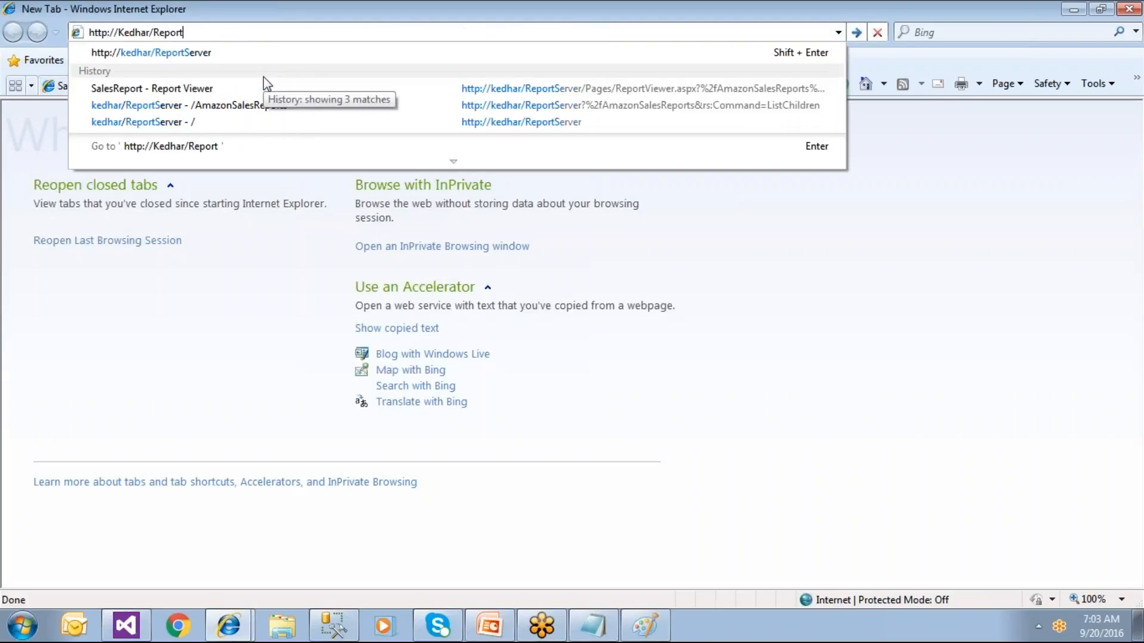
key("Return")
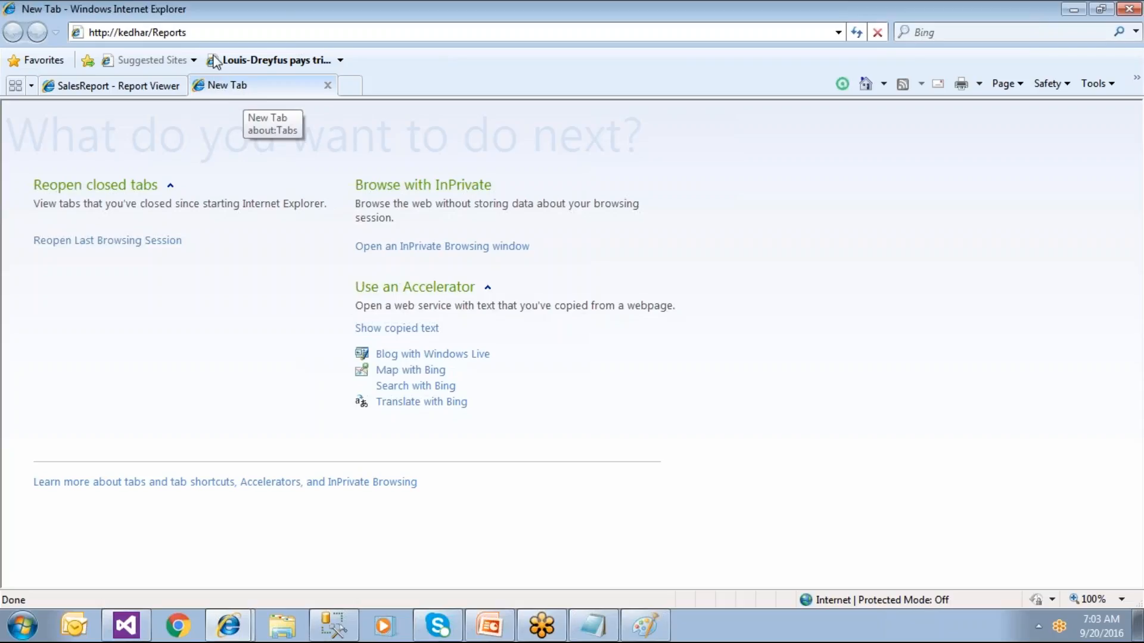
Step: Return the SalesReport tab to its first page
left_click(214, 34)
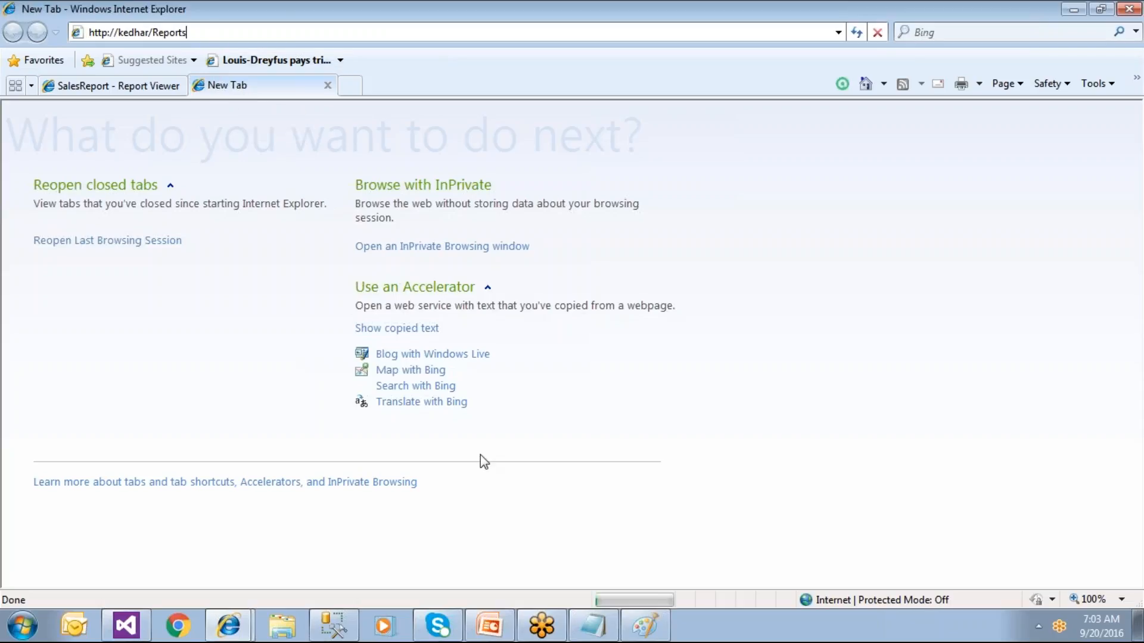
left_click(141, 88)
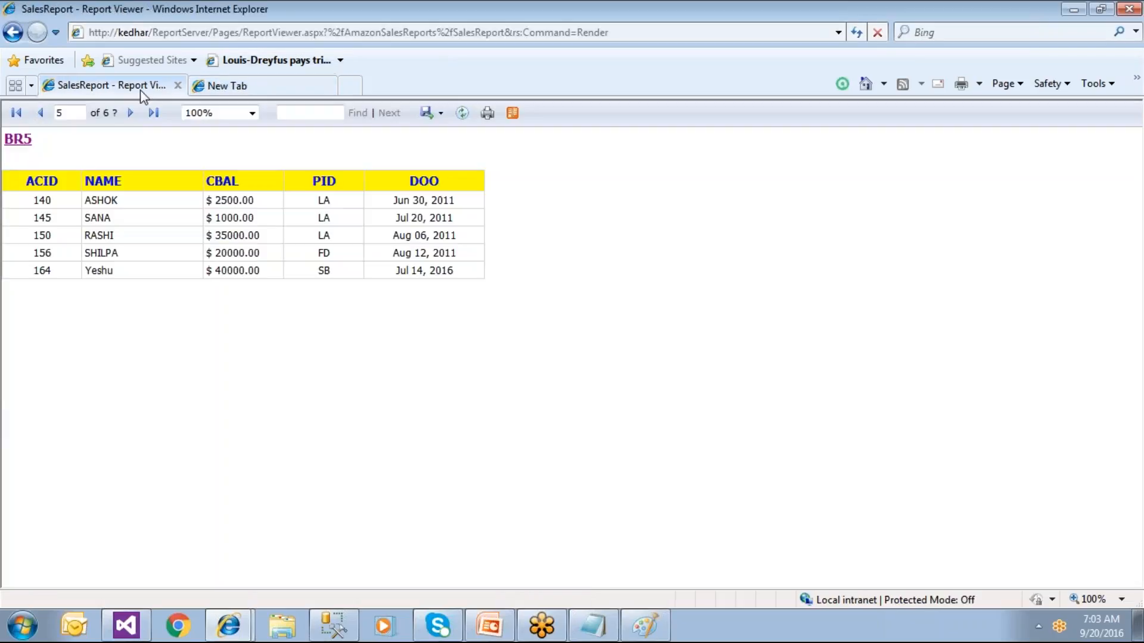
left_click(17, 112)
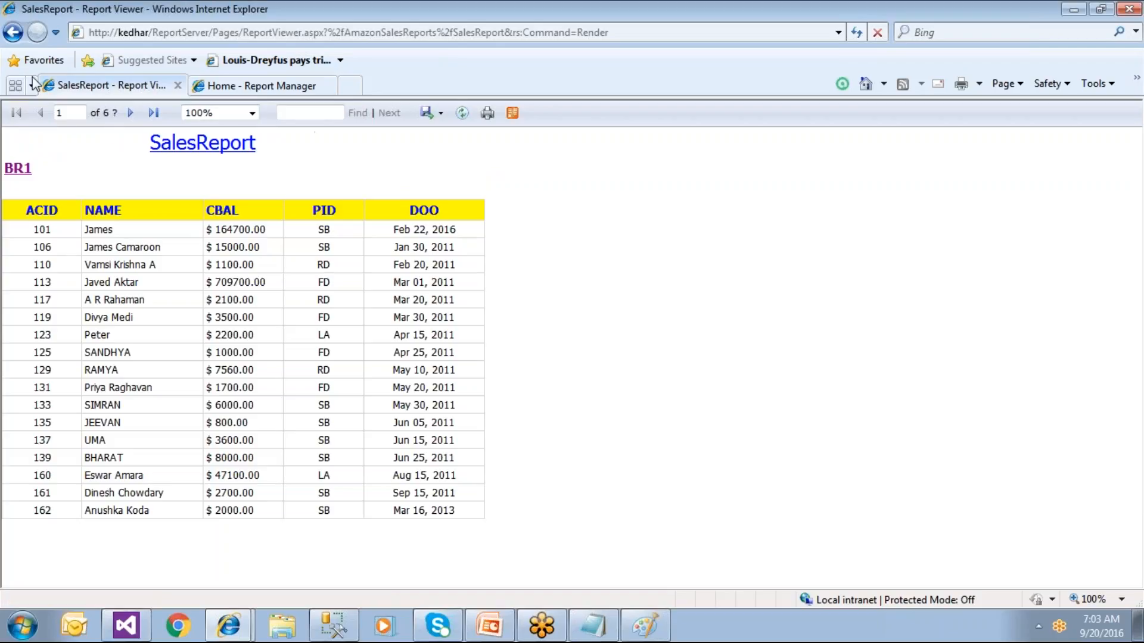
Step: Go back to the AmazonSalesReports listing, then show the AmazonSalesReports folder's actions on Report Manager Home
left_click(13, 33)
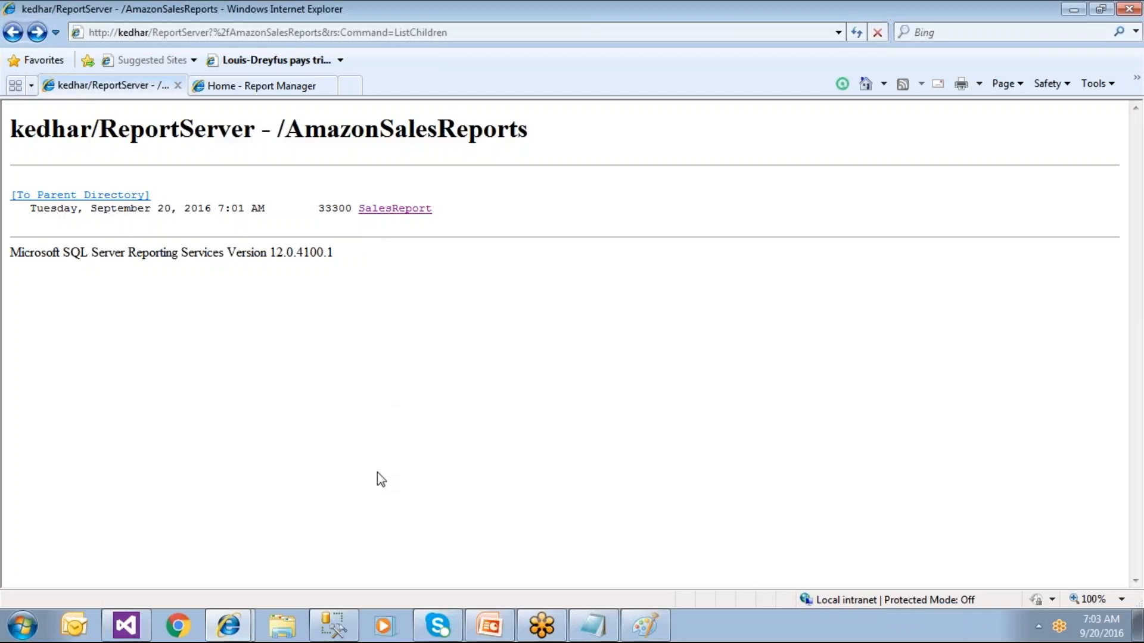
left_click_drag(14, 126, 523, 127)
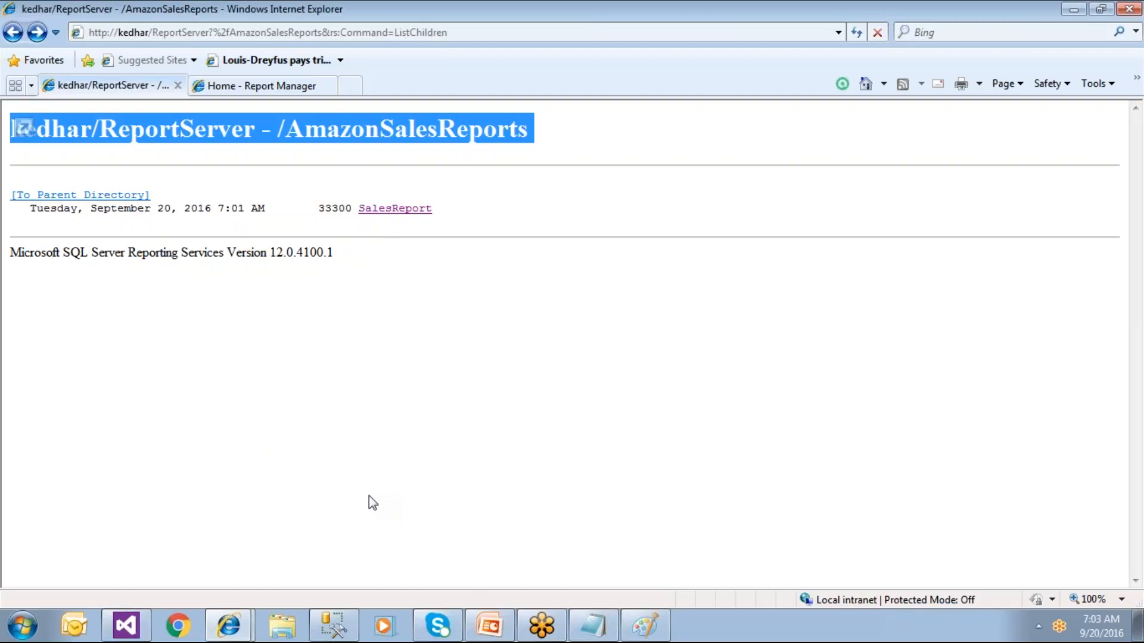
left_click(357, 353)
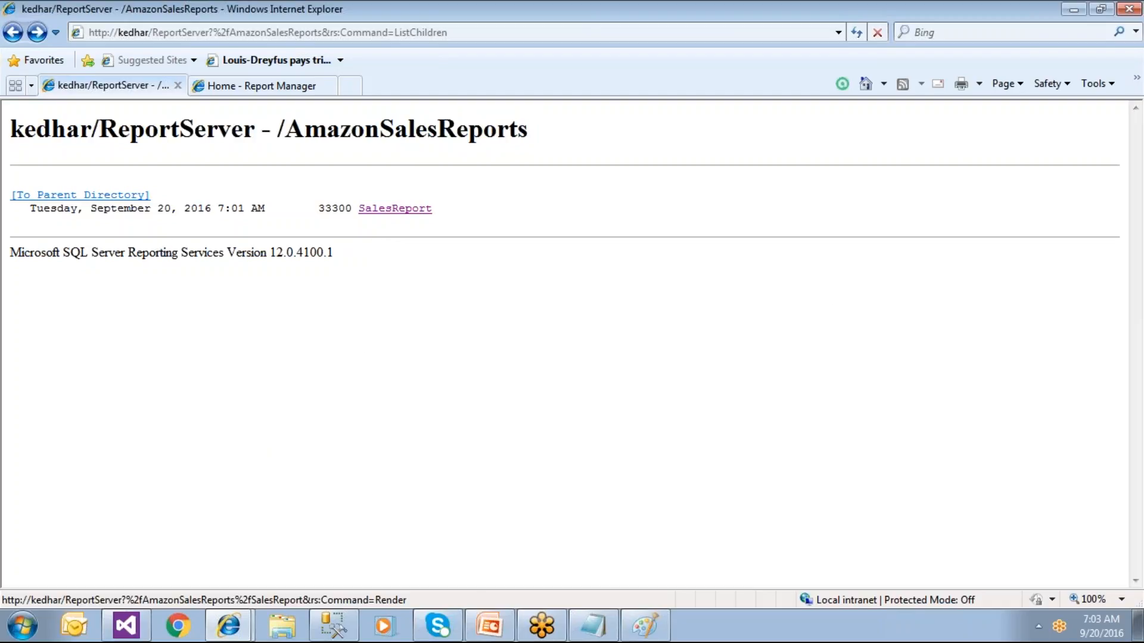
left_click(226, 87)
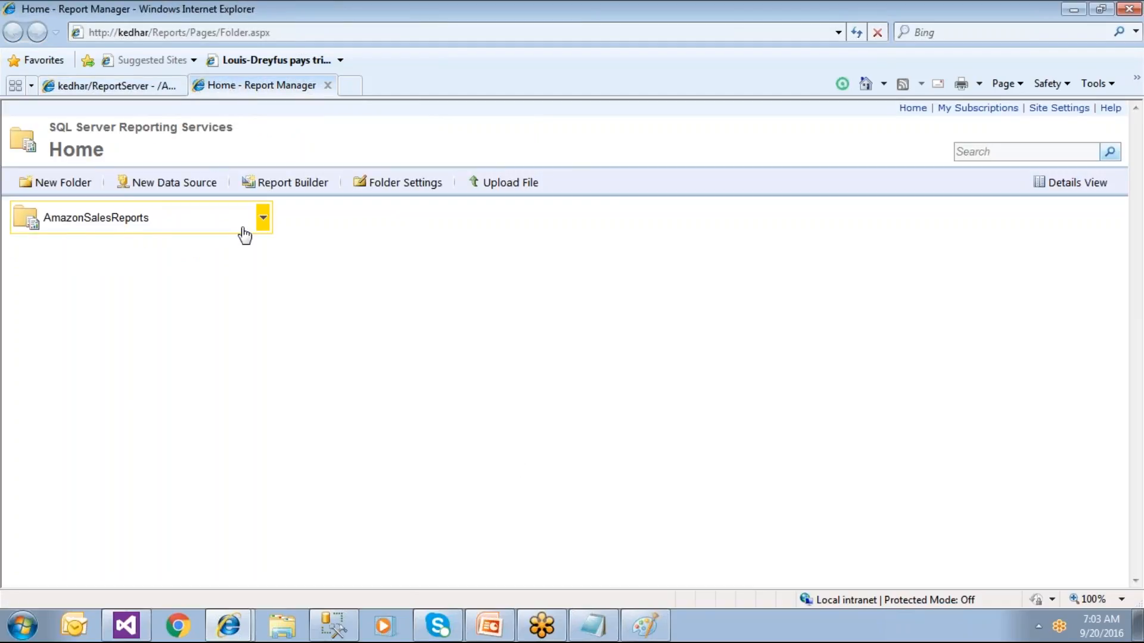
left_click(263, 219)
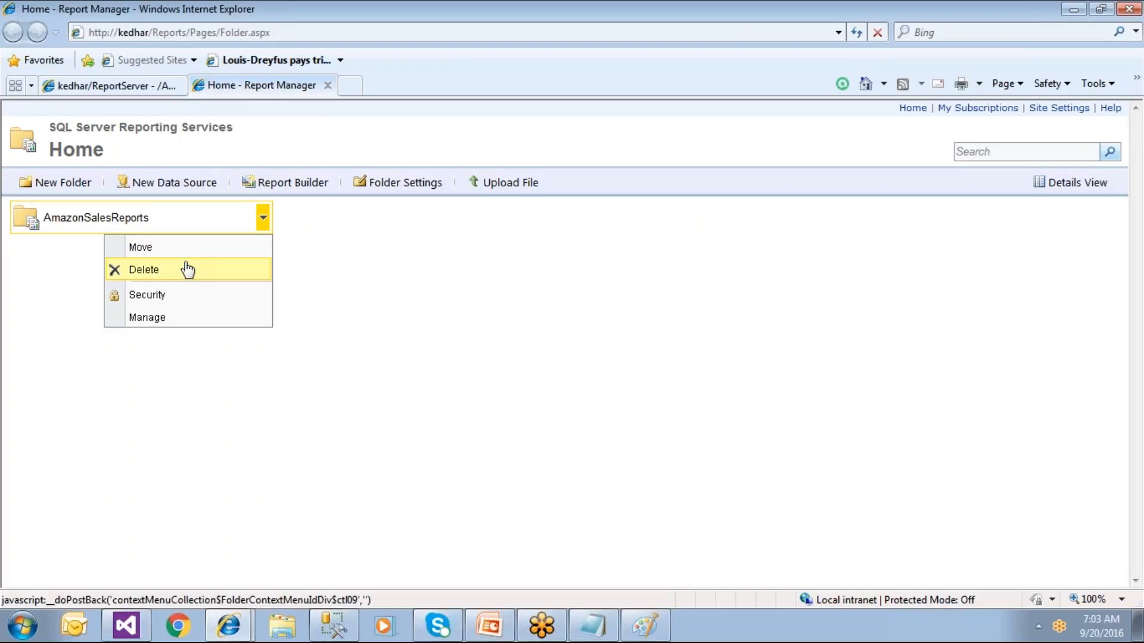
Step: Open SalesReport from the AmazonSalesReports folder in Report Manager
left_click(481, 305)
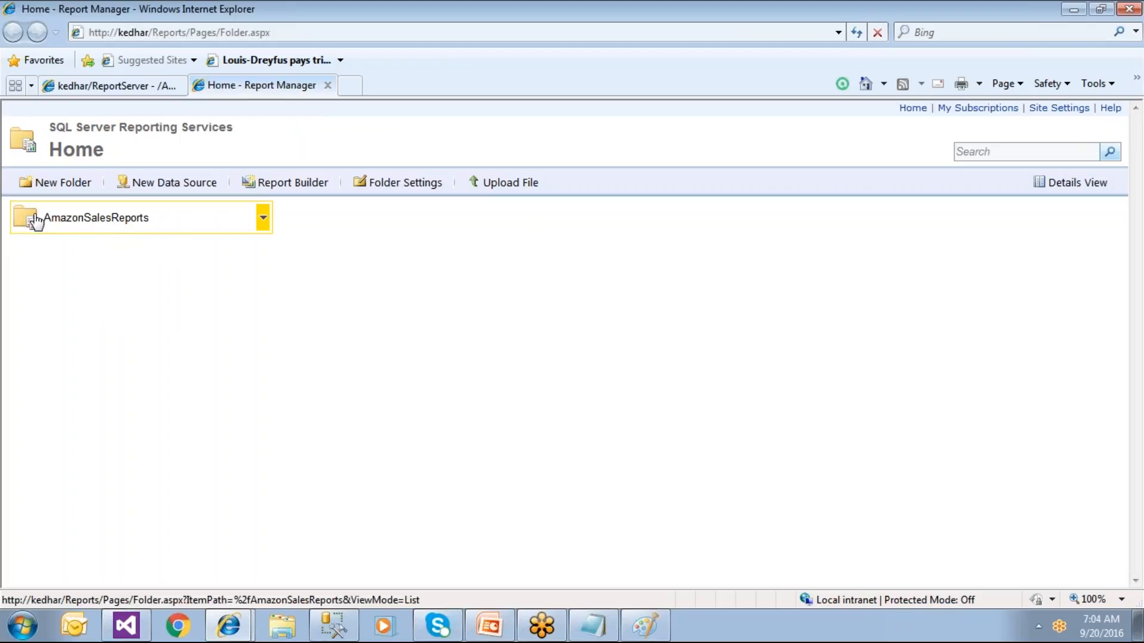
left_click(102, 224)
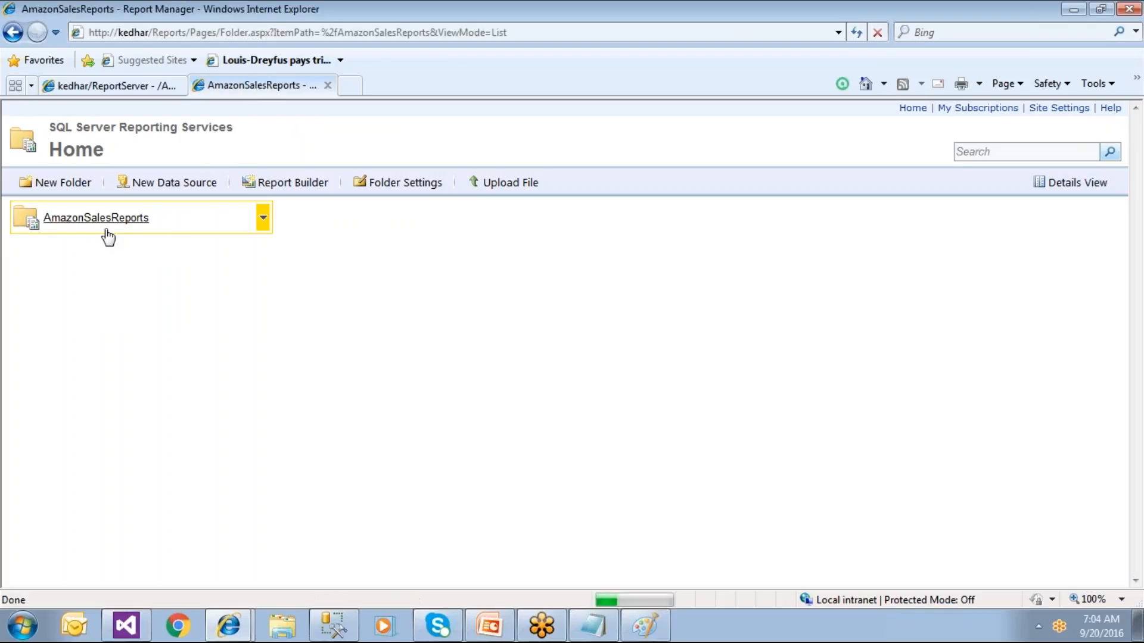
left_click(76, 218)
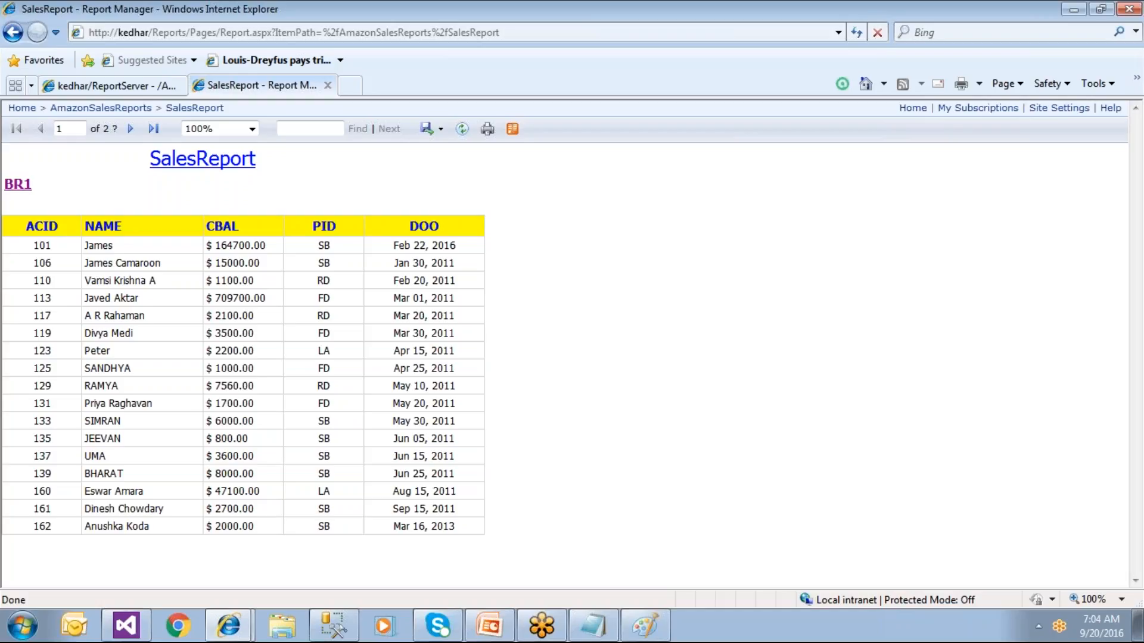
Step: Render SalesReport from the ReportServer listing too, then return Report Manager to its Home folder
left_click(86, 85)
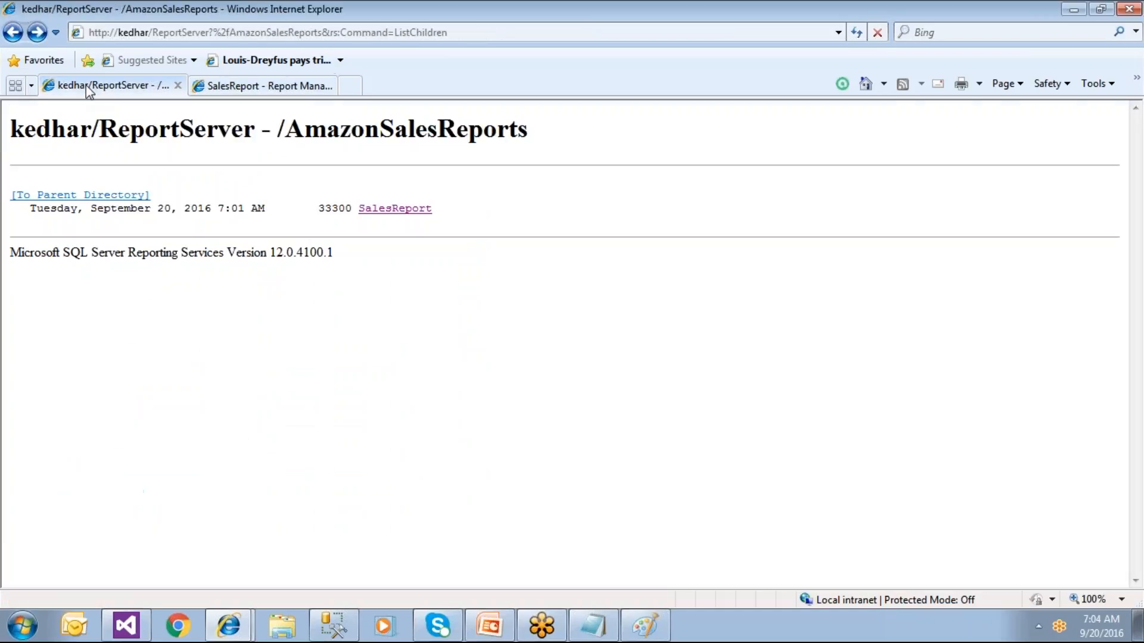
left_click(365, 211)
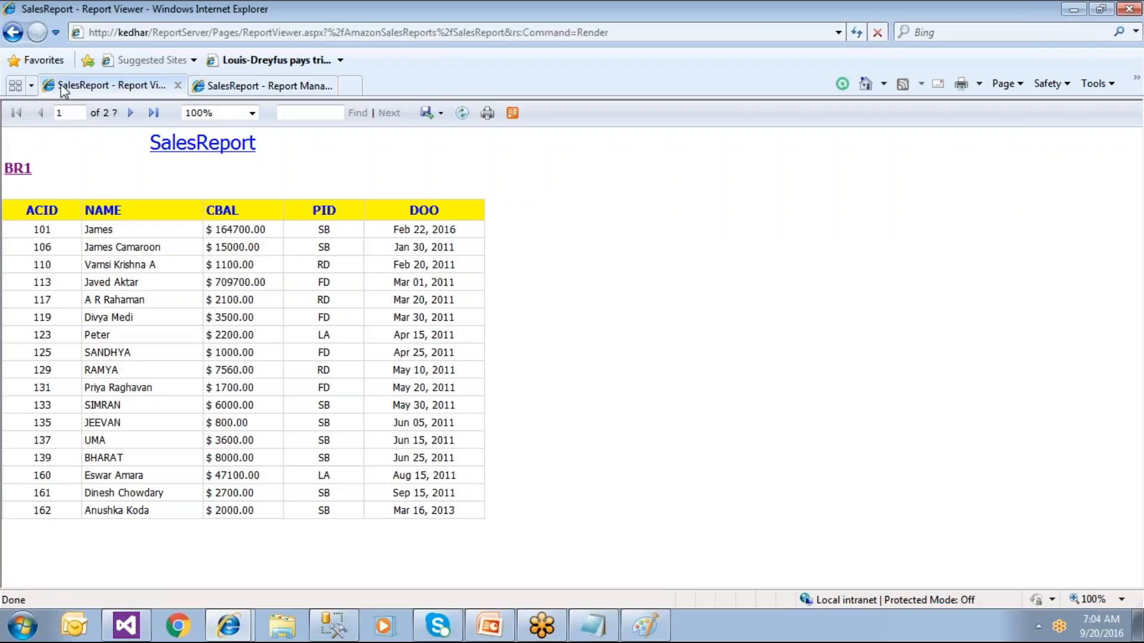
left_click(14, 33)
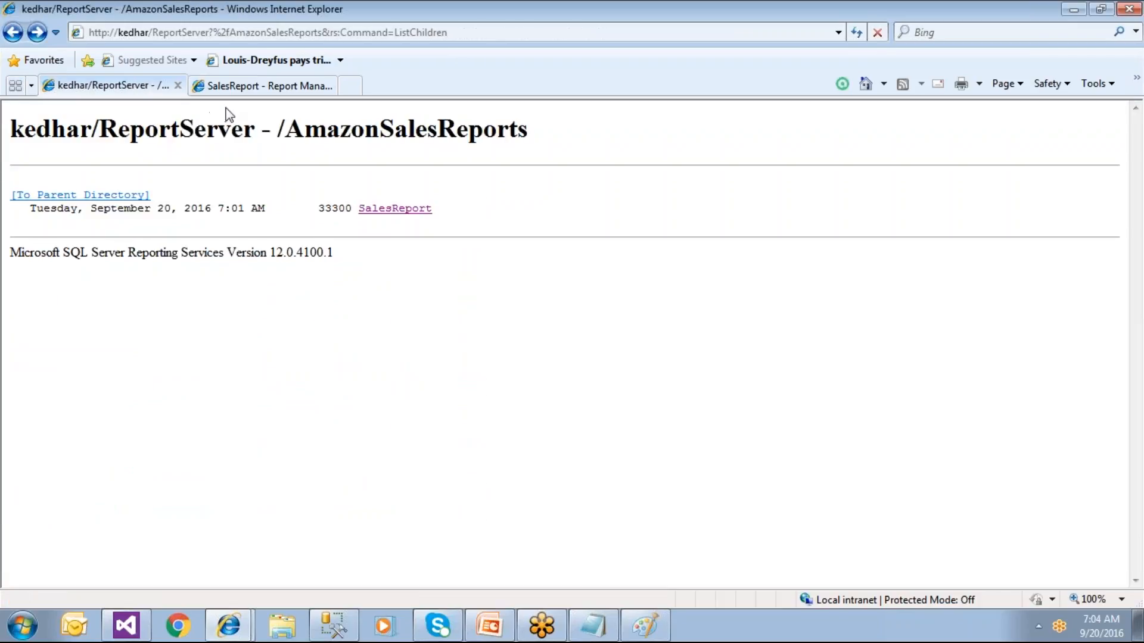
left_click(237, 89)
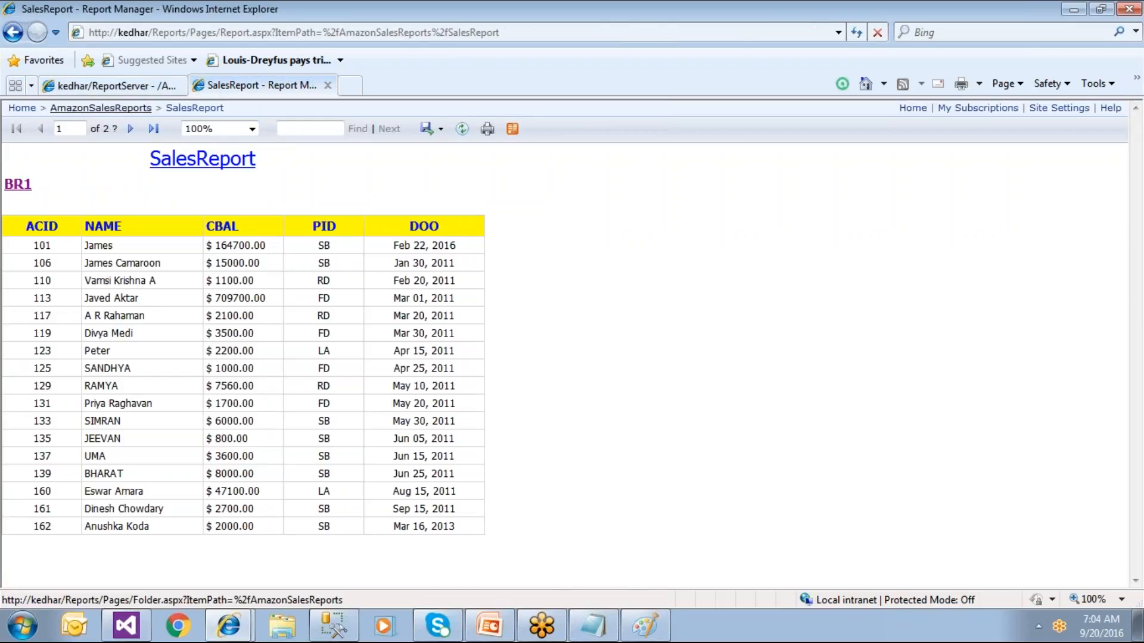
left_click(87, 87)
left_click(284, 88)
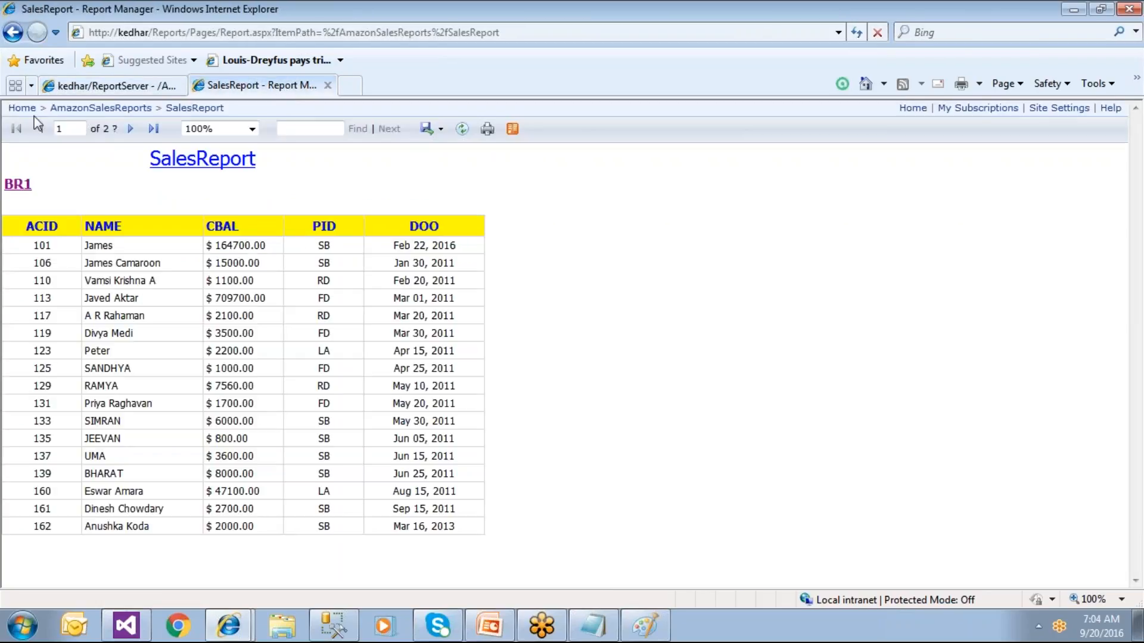
left_click(18, 109)
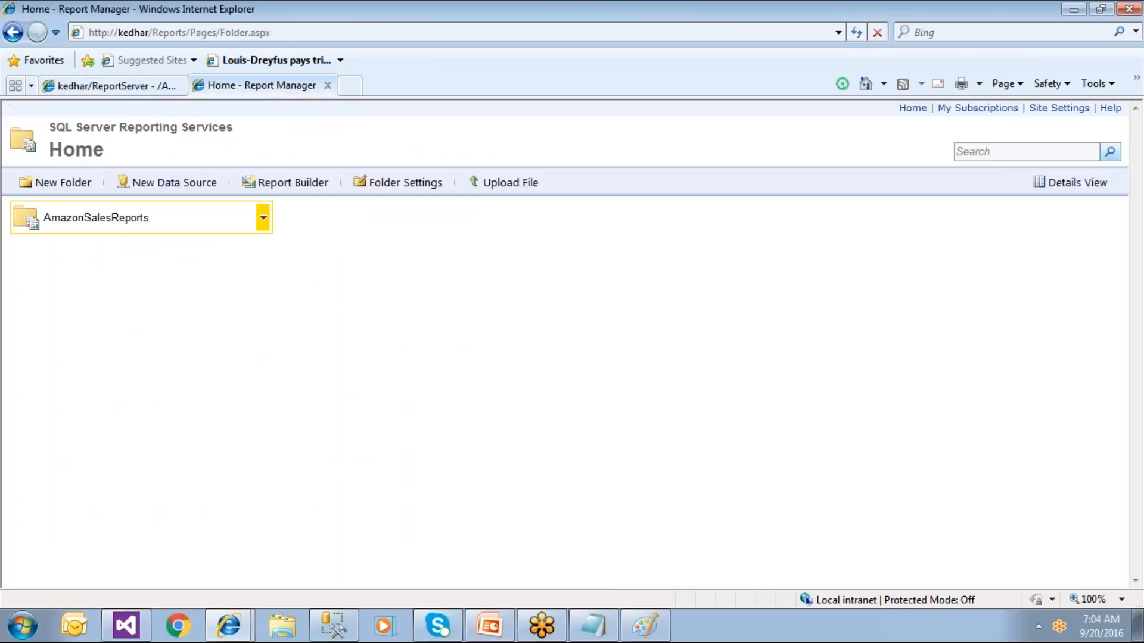
Step: Open the rendered SalesReport from the AmazonSalesReports folder in Report Manager
left_click(263, 220)
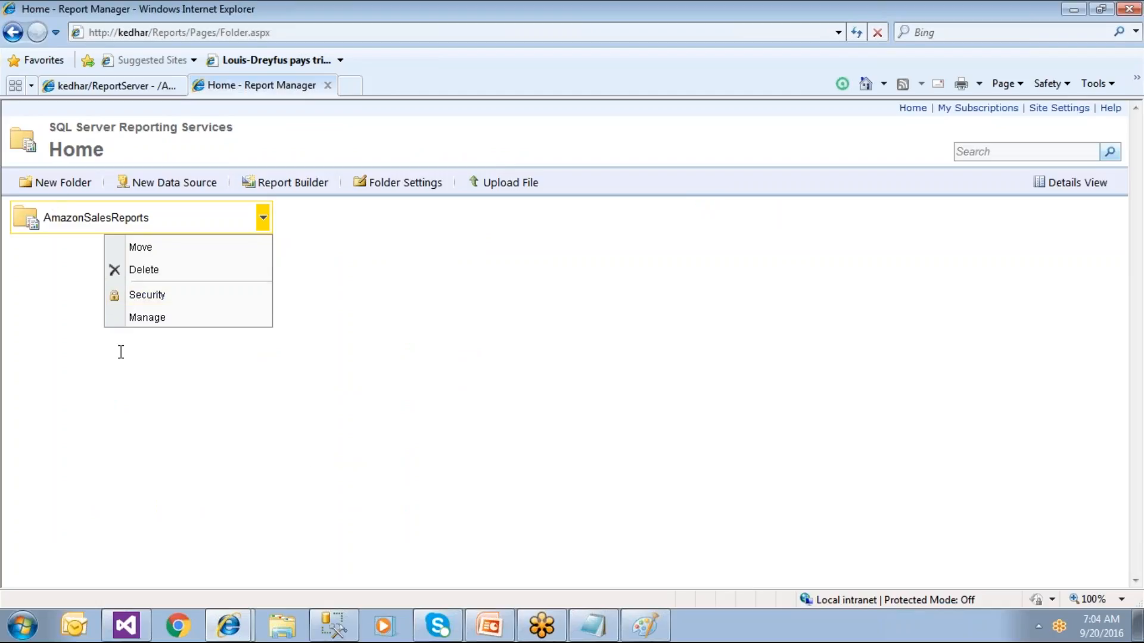
left_click(618, 445)
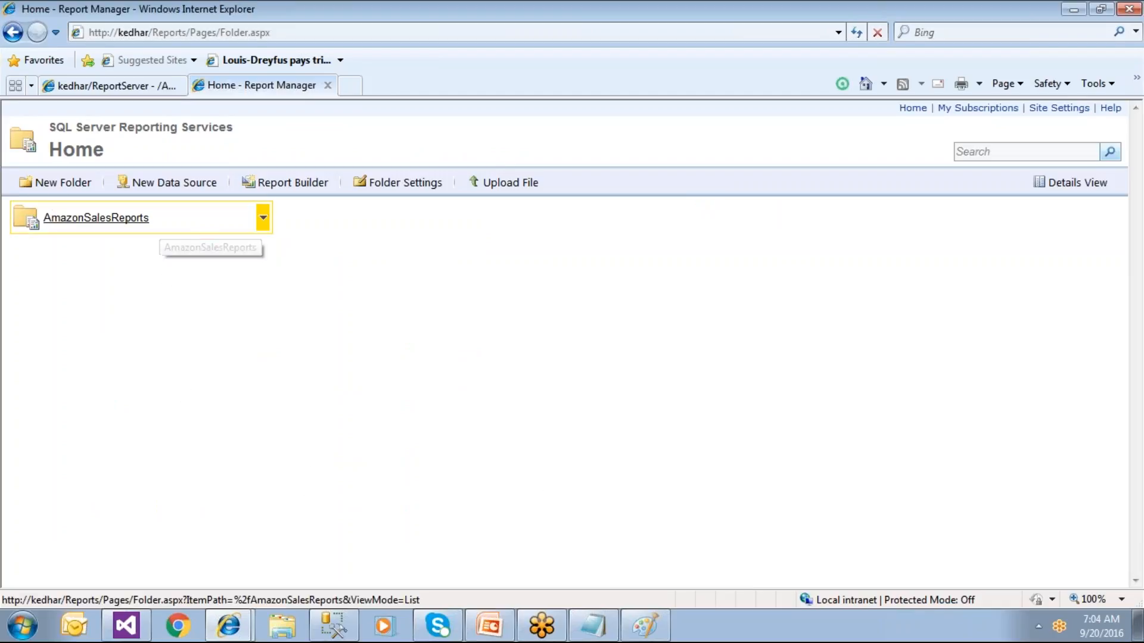
left_click(262, 220)
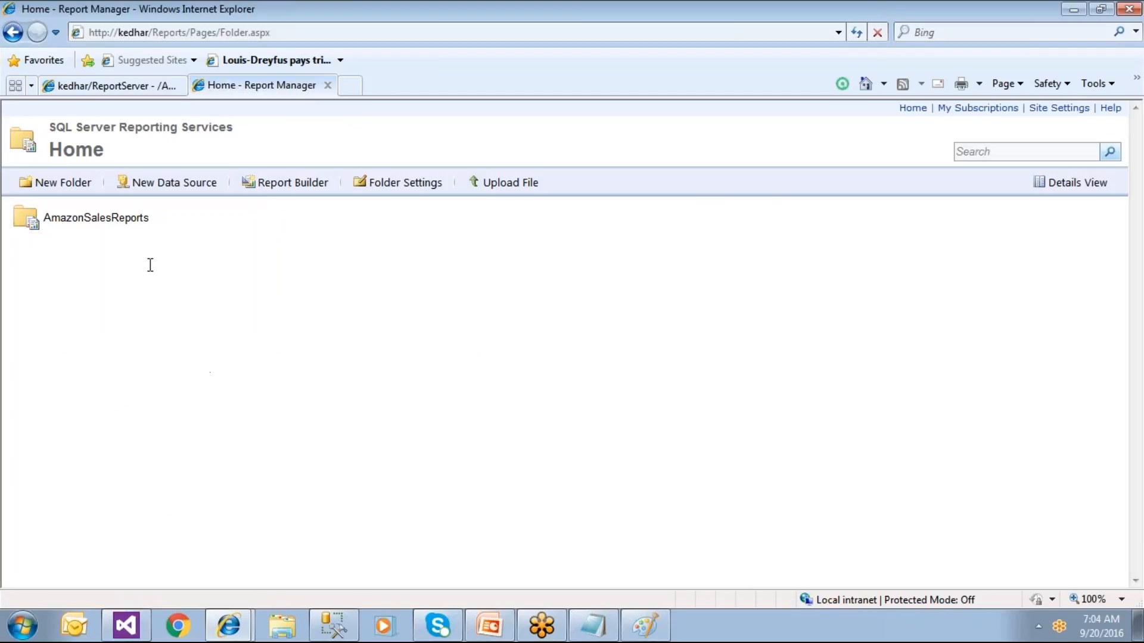
left_click(144, 224)
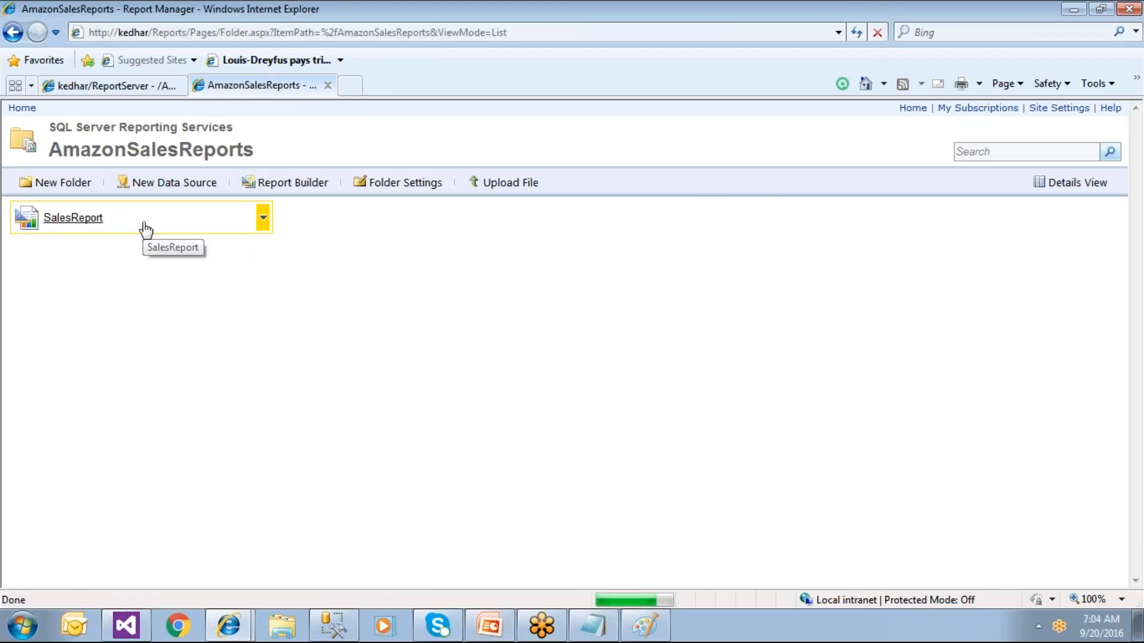
left_click(63, 220)
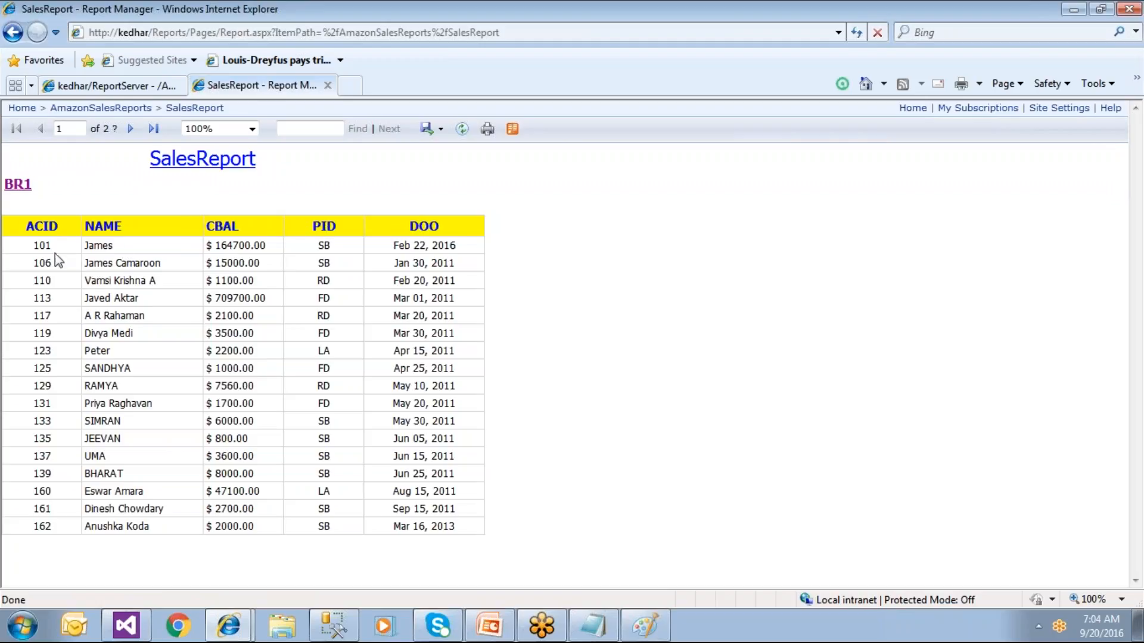
Step: Compare it with the Visual Studio project, then return Home and reopen AmazonSalesReports
left_click(126, 626)
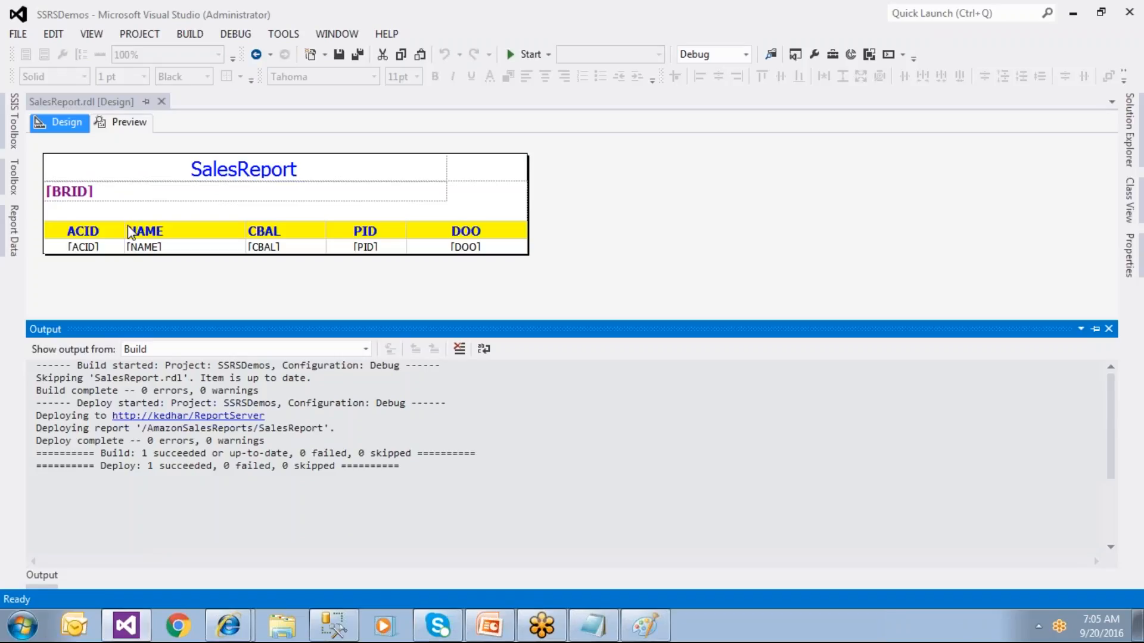
left_click(134, 629)
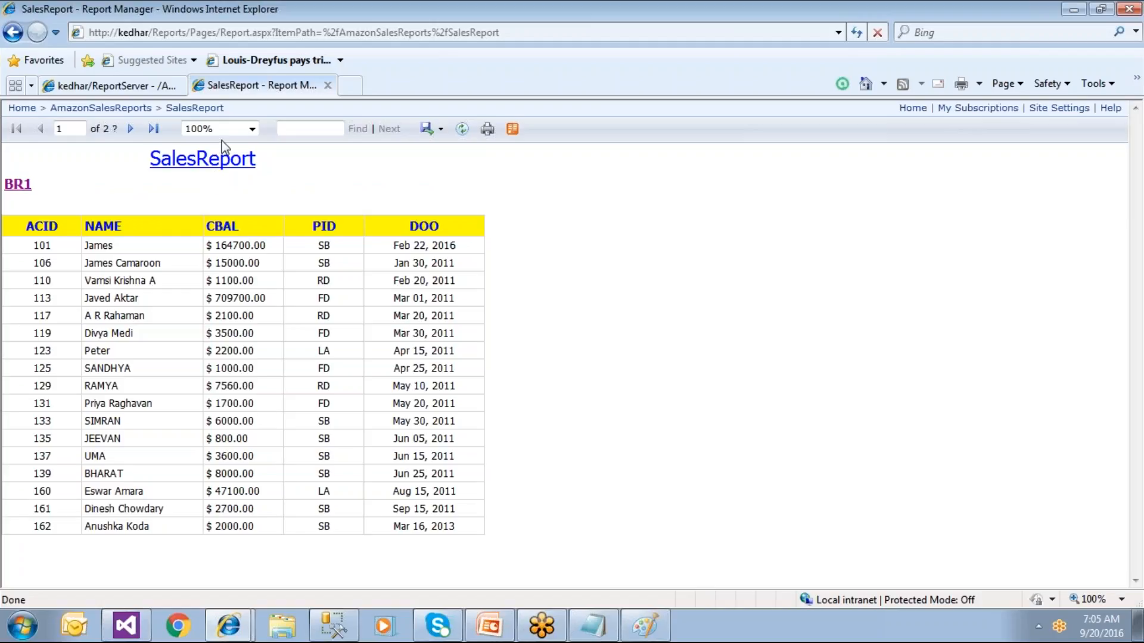
left_click(22, 110)
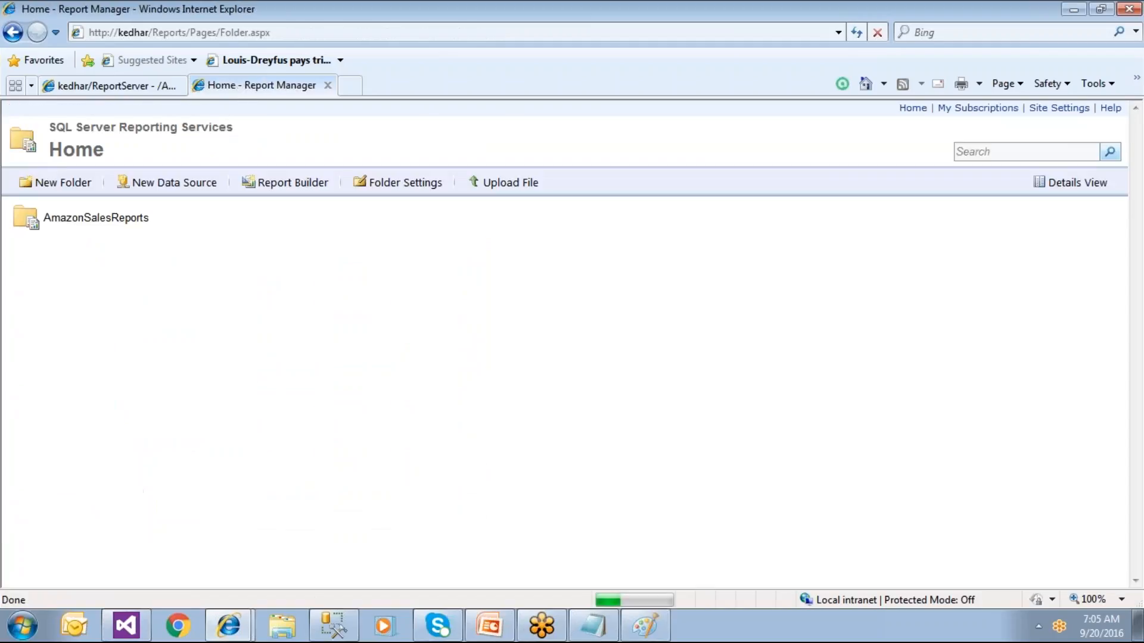
left_click(133, 219)
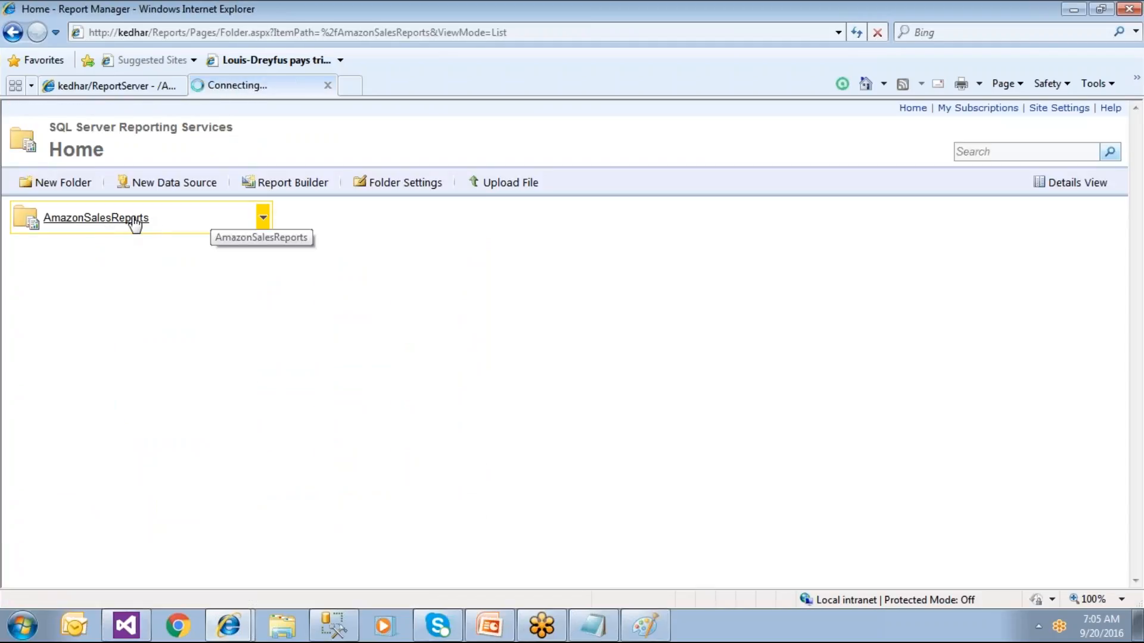
Step: Choose Edit in Report Builder from SalesReport's action menu and allow the application to run
left_click(263, 219)
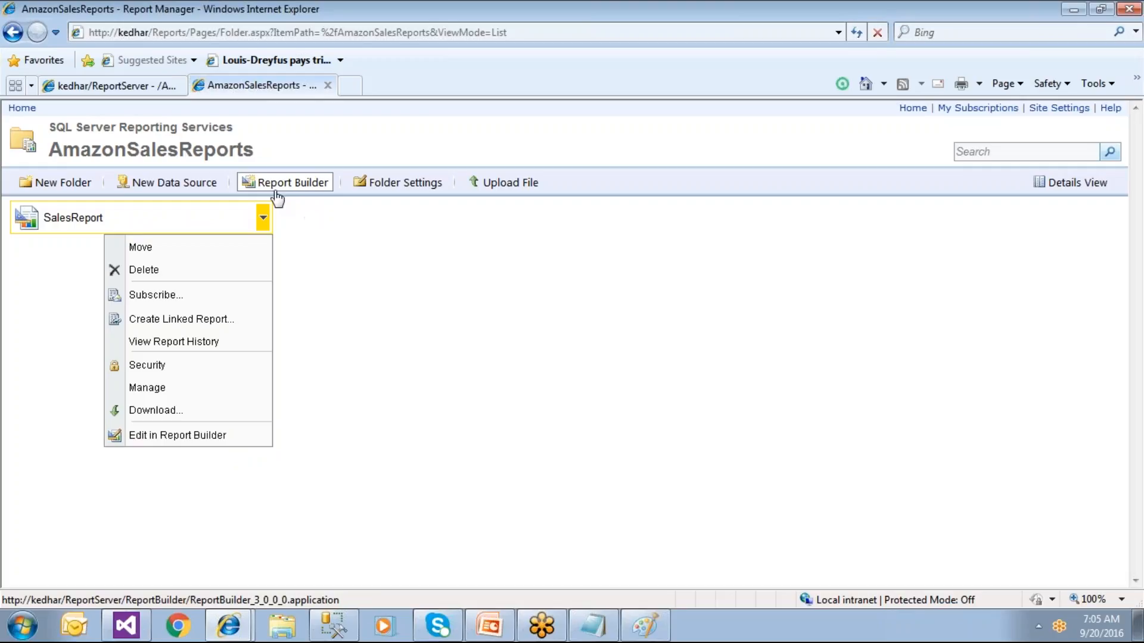
left_click(321, 190)
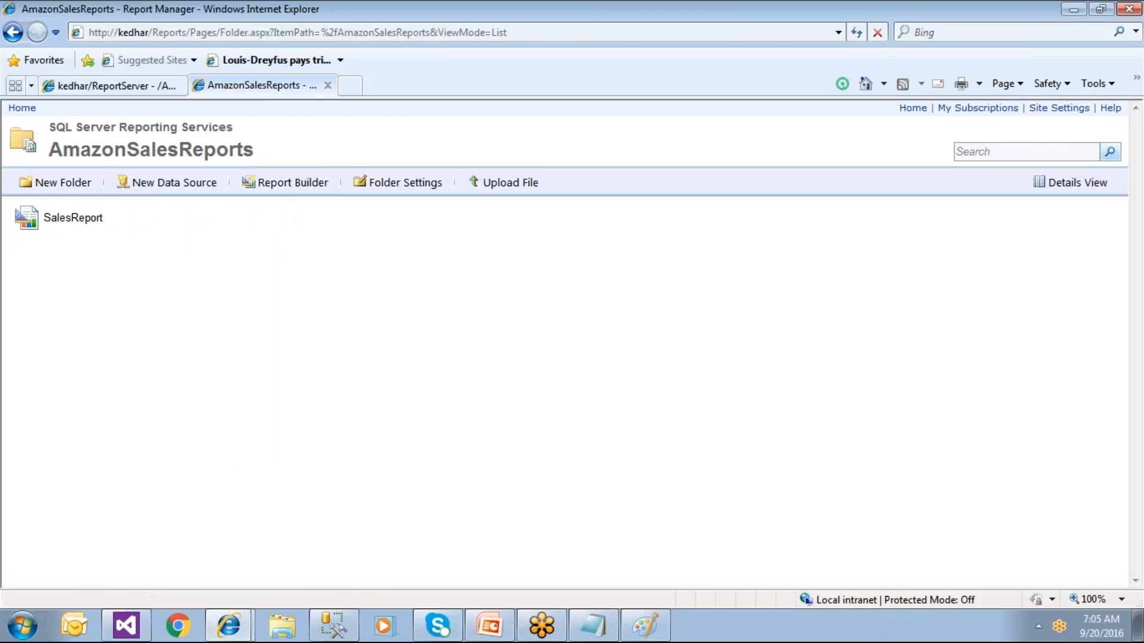
mouse_move(84, 222)
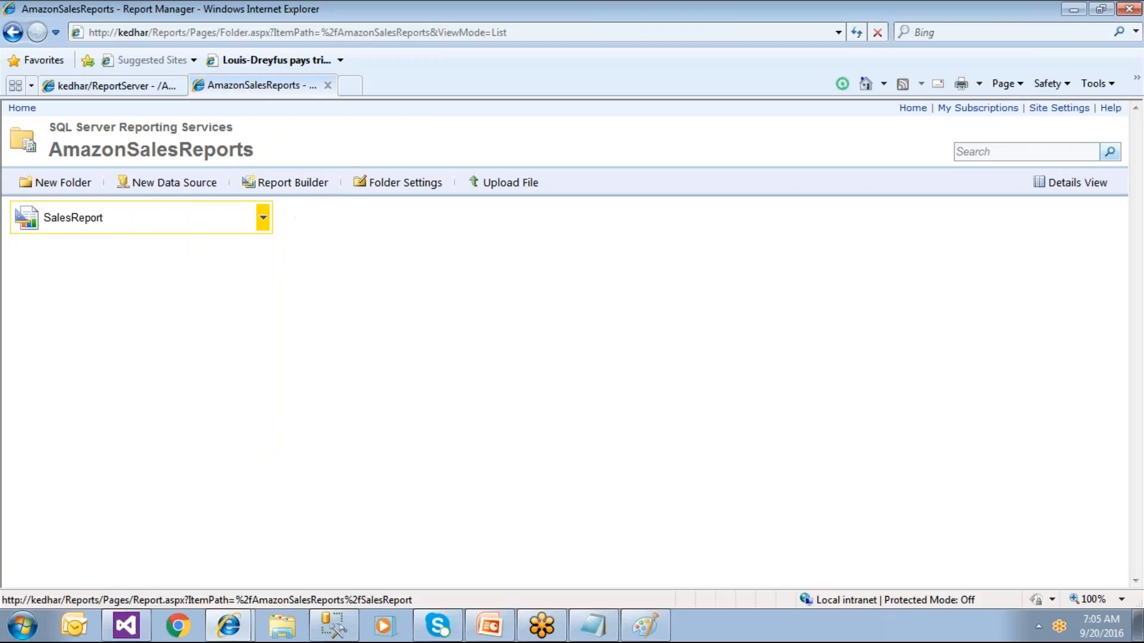
left_click(262, 221)
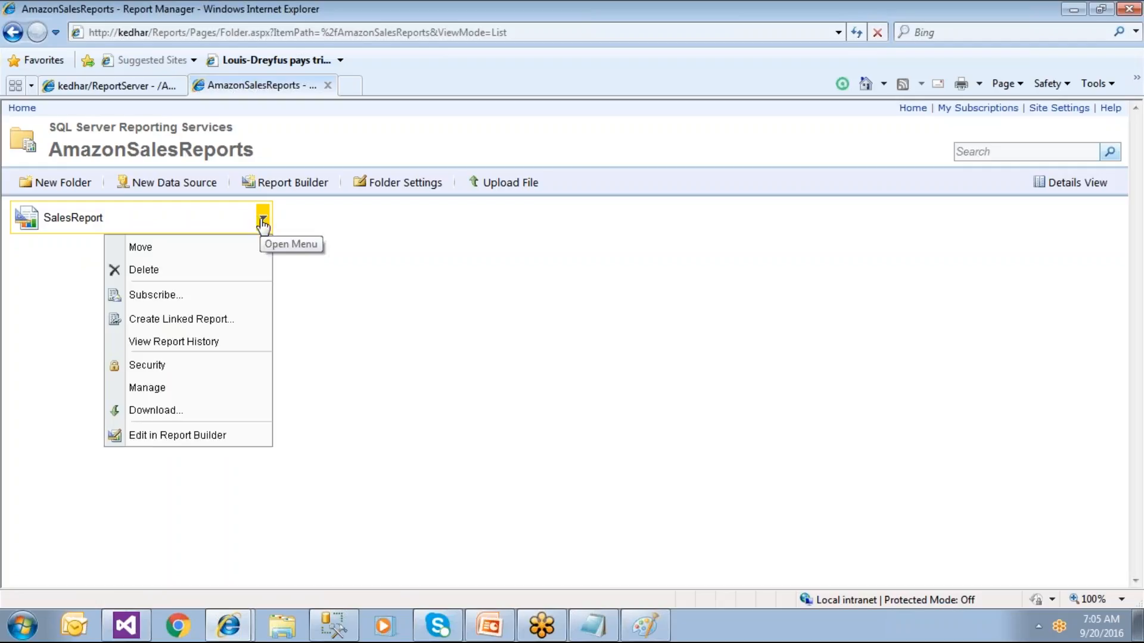
left_click(187, 436)
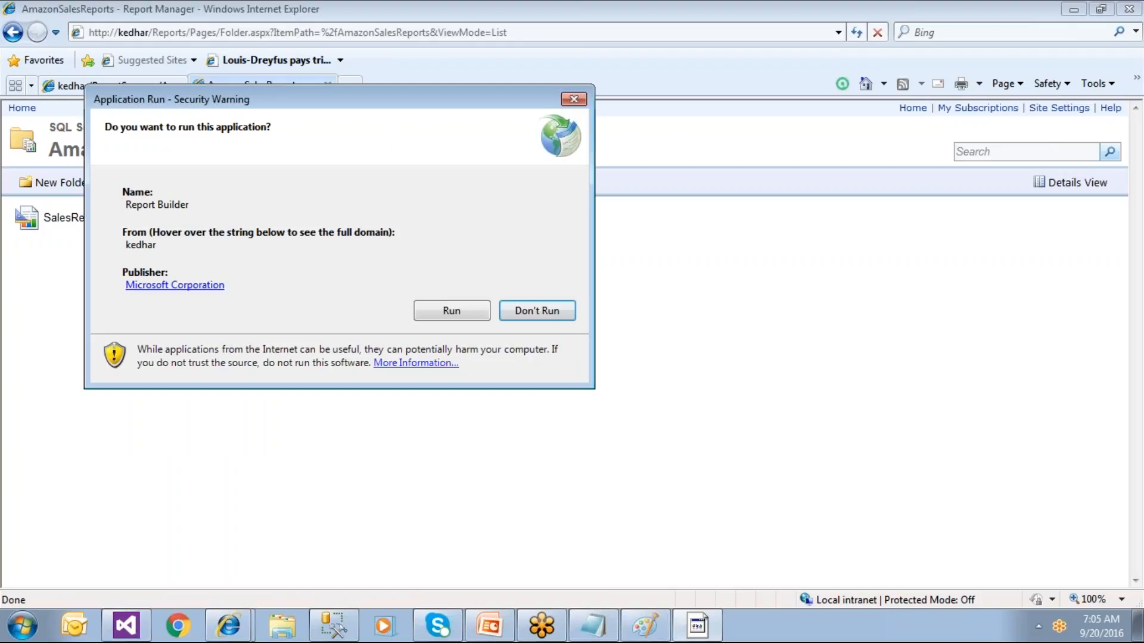
left_click(441, 316)
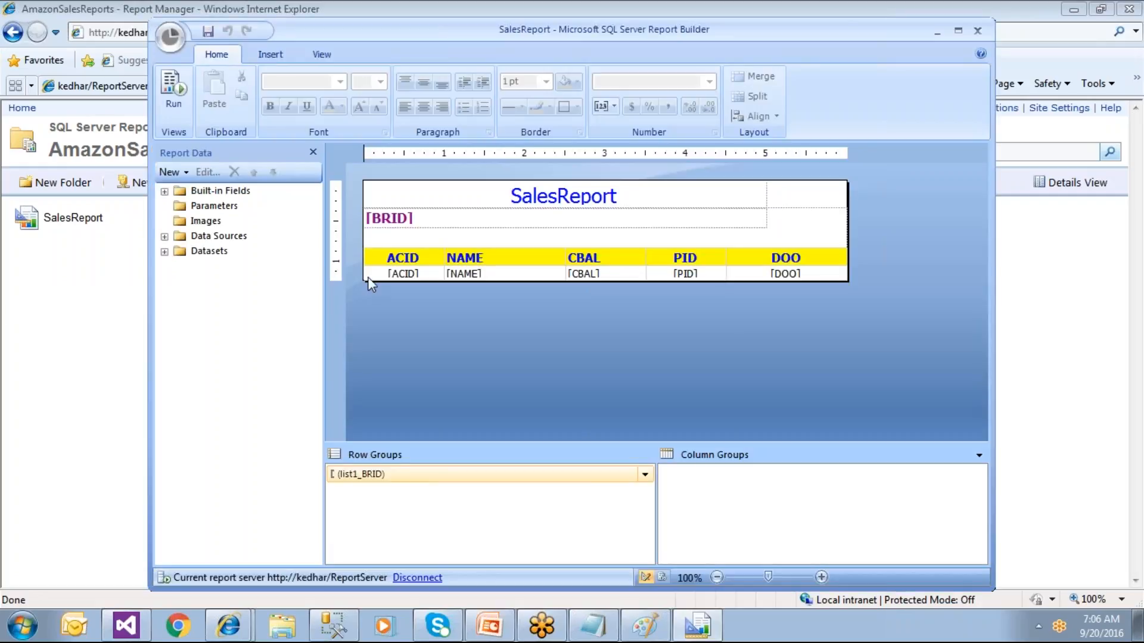
Step: Fill the table's header row red and give it yellow borders
left_click(381, 262)
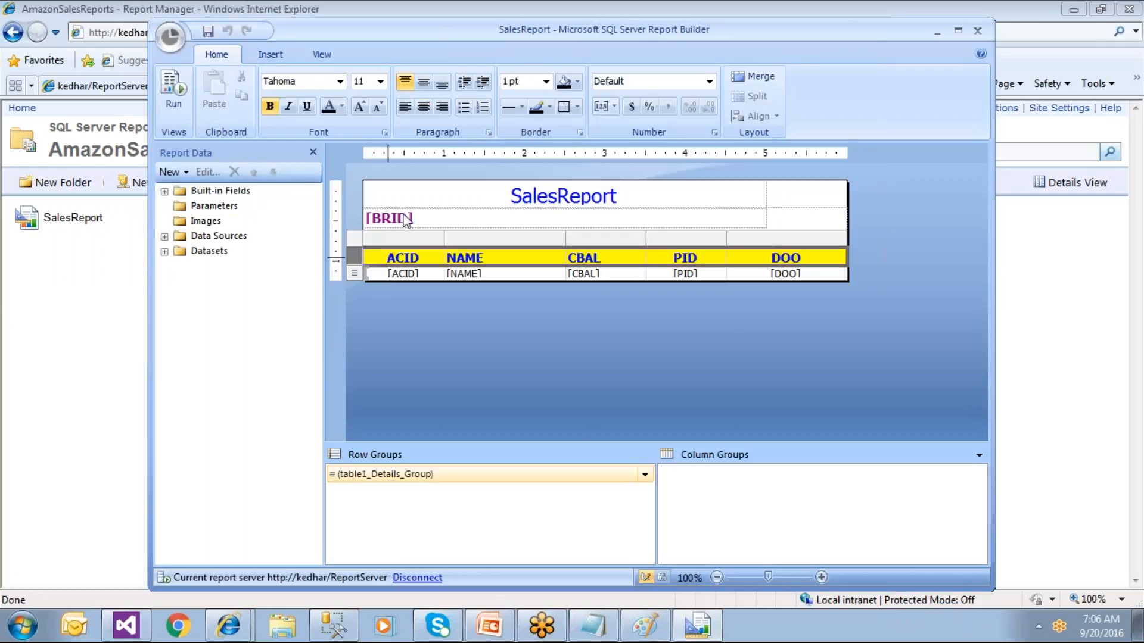
left_click(576, 82)
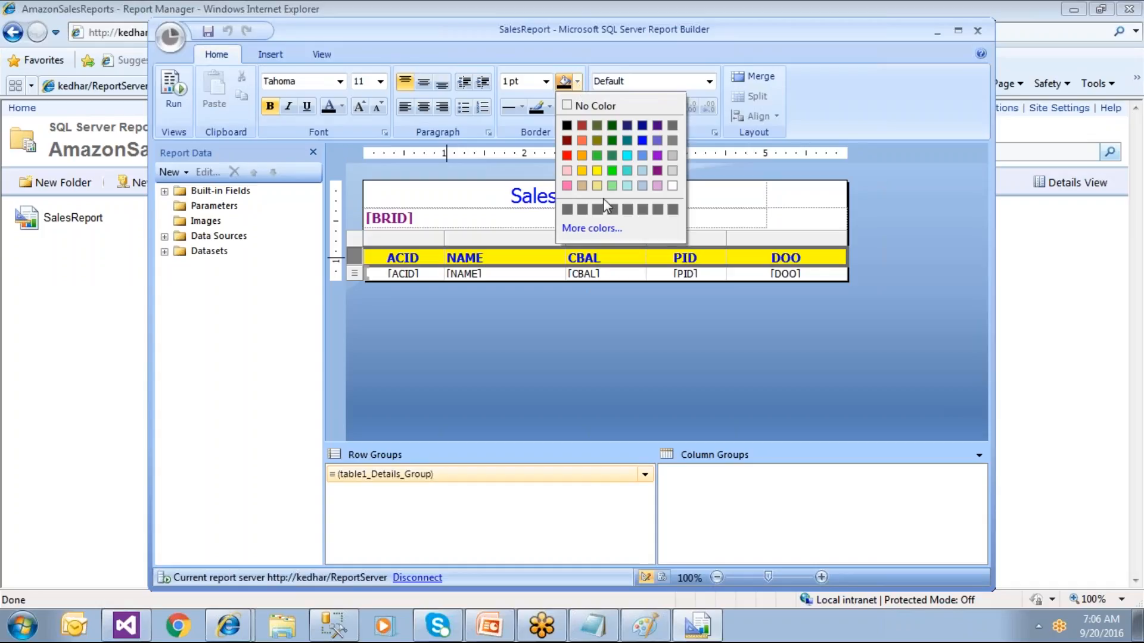
left_click(566, 158)
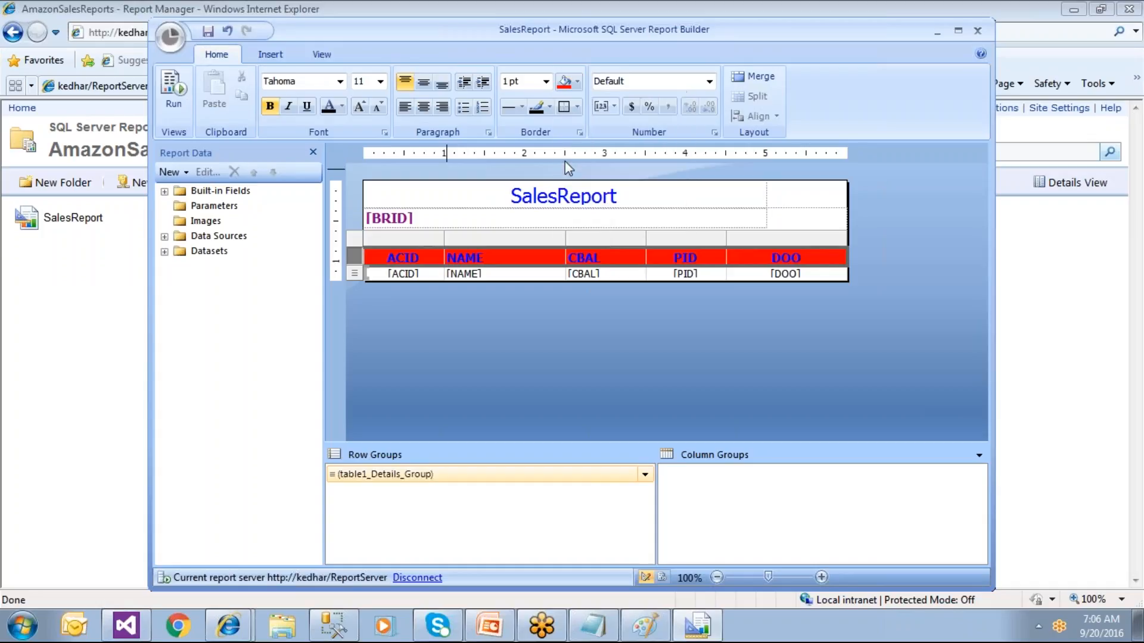
left_click(549, 109)
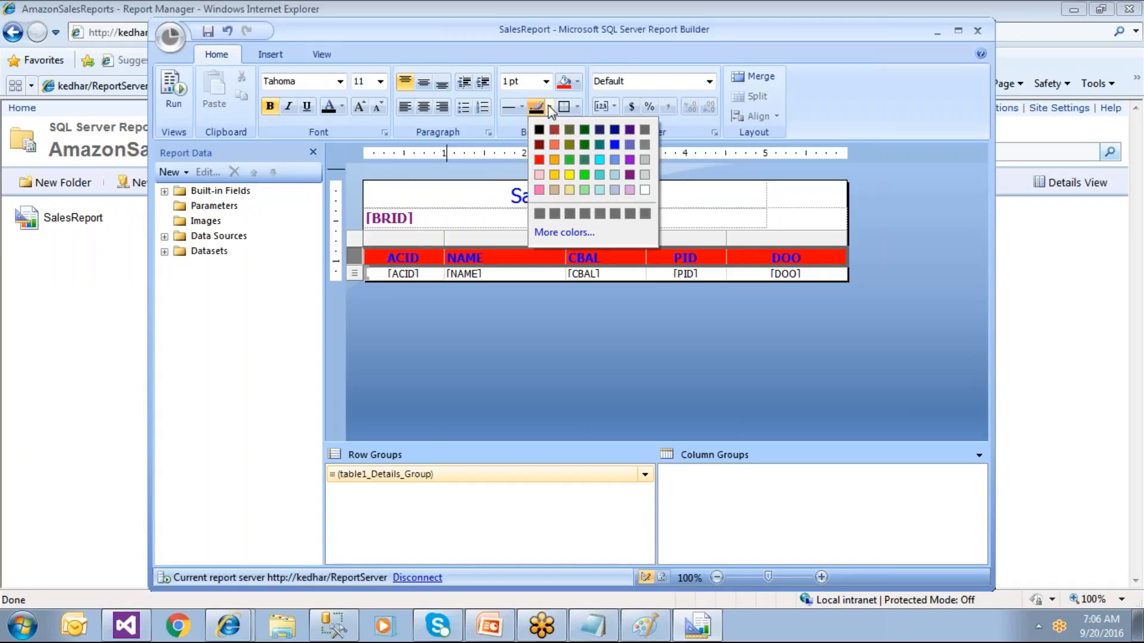
left_click(569, 174)
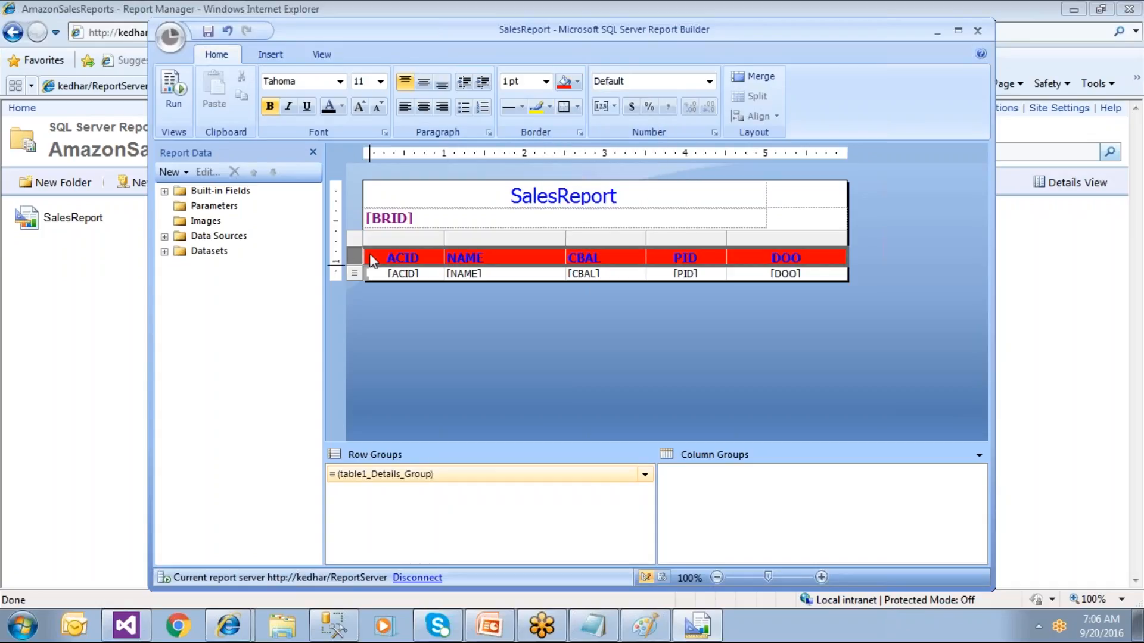
left_click(546, 108)
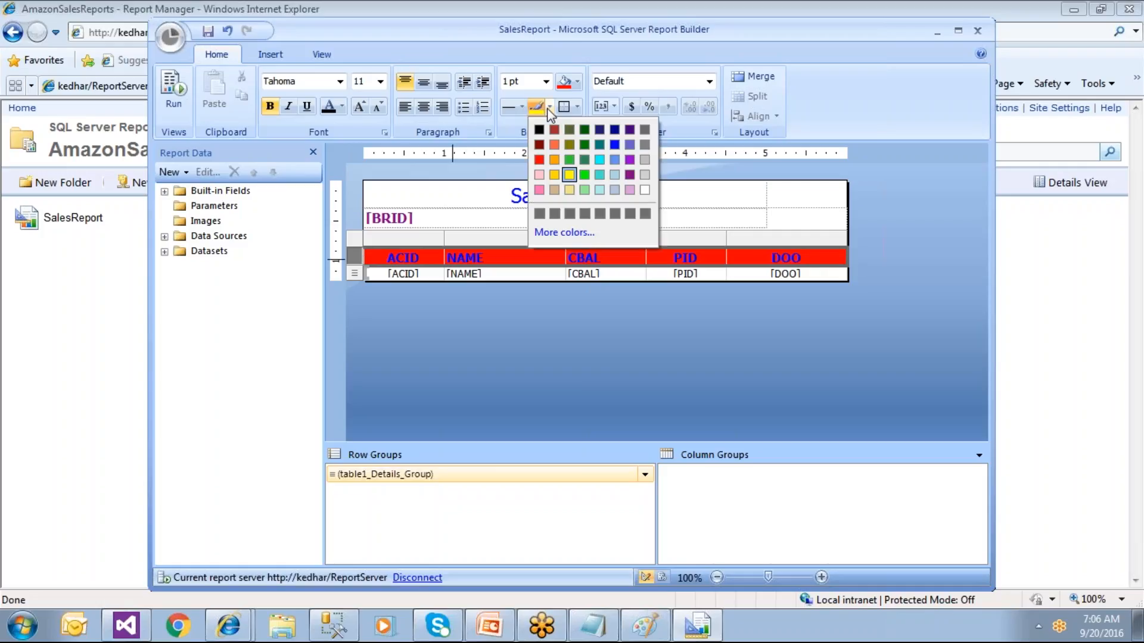
left_click(566, 179)
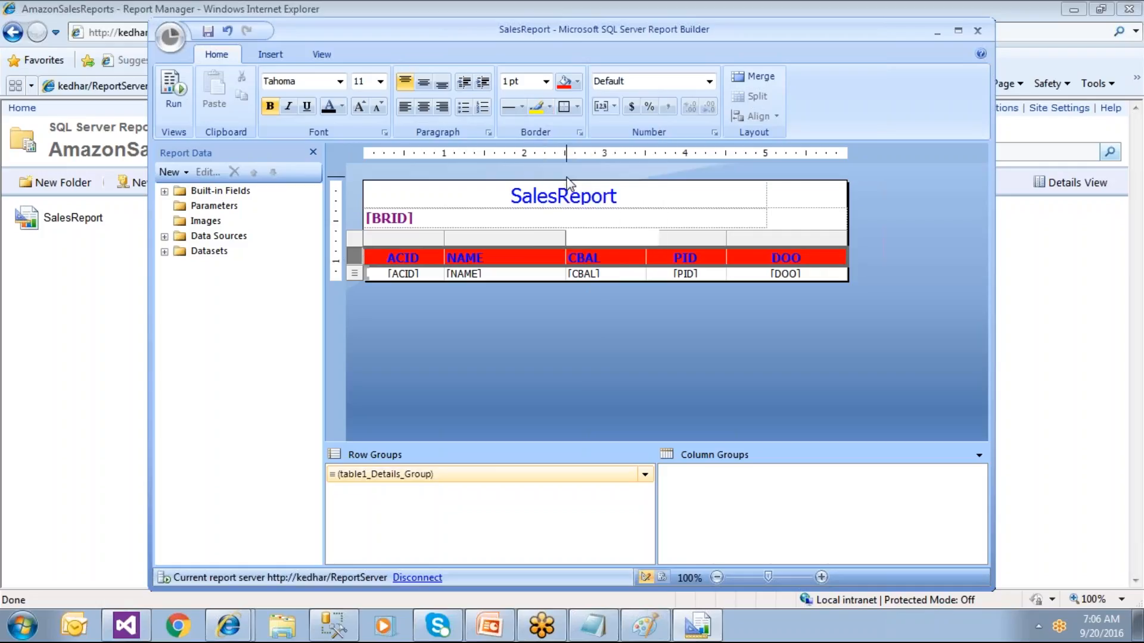
Step: Turn the header text yellow and close Report Builder
left_click(341, 106)
left_click(361, 169)
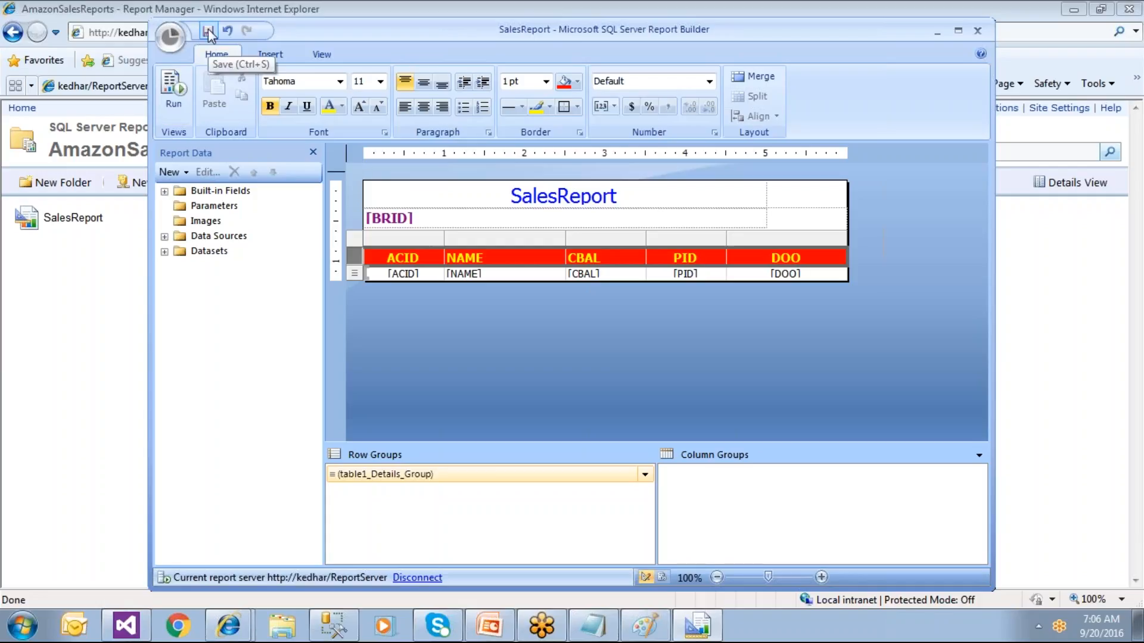
left_click(979, 30)
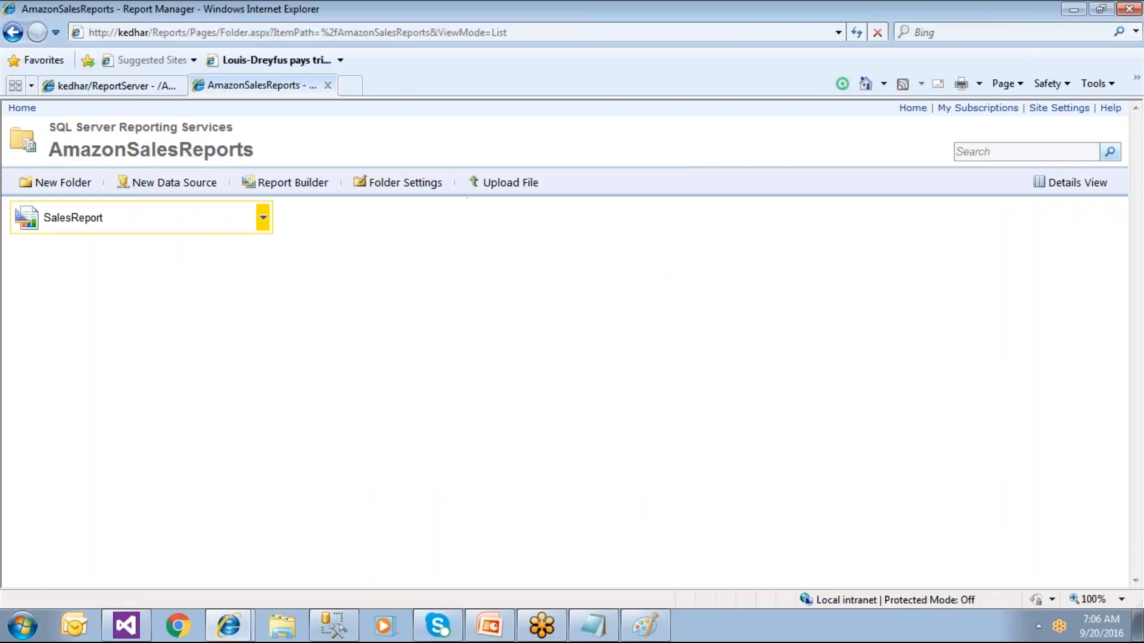
Step: View the restyled SalesReport and compare it with the header row in Visual Studio
left_click(83, 221)
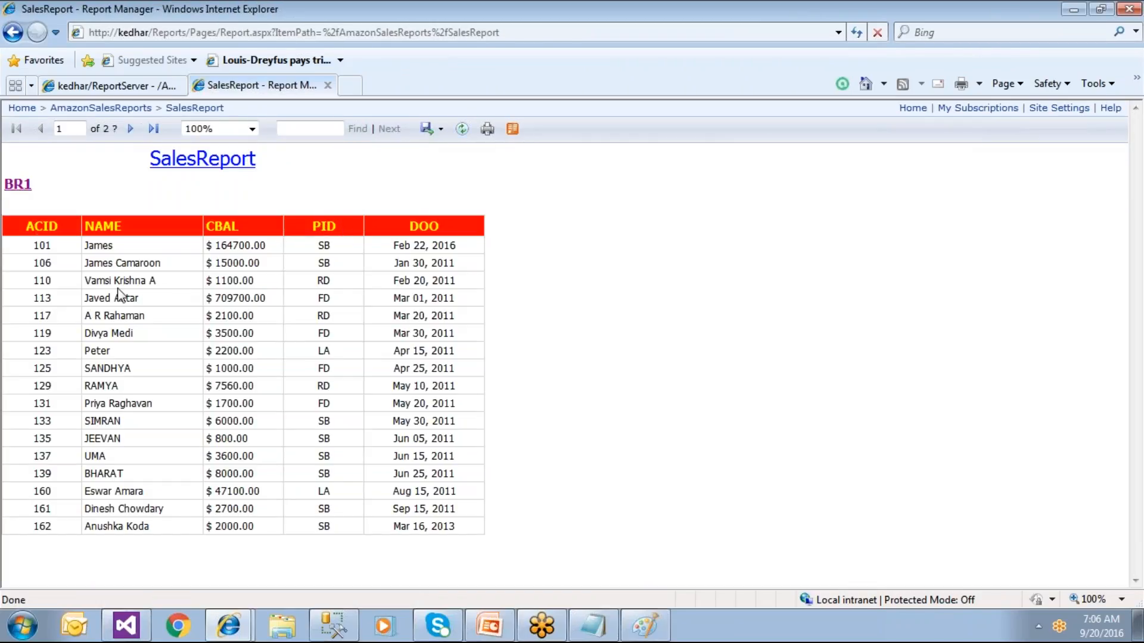
left_click(125, 627)
left_click(51, 237)
left_click(34, 230)
Step: Return to the Report Manager Home page and close the Report Manager tab
left_click(21, 108)
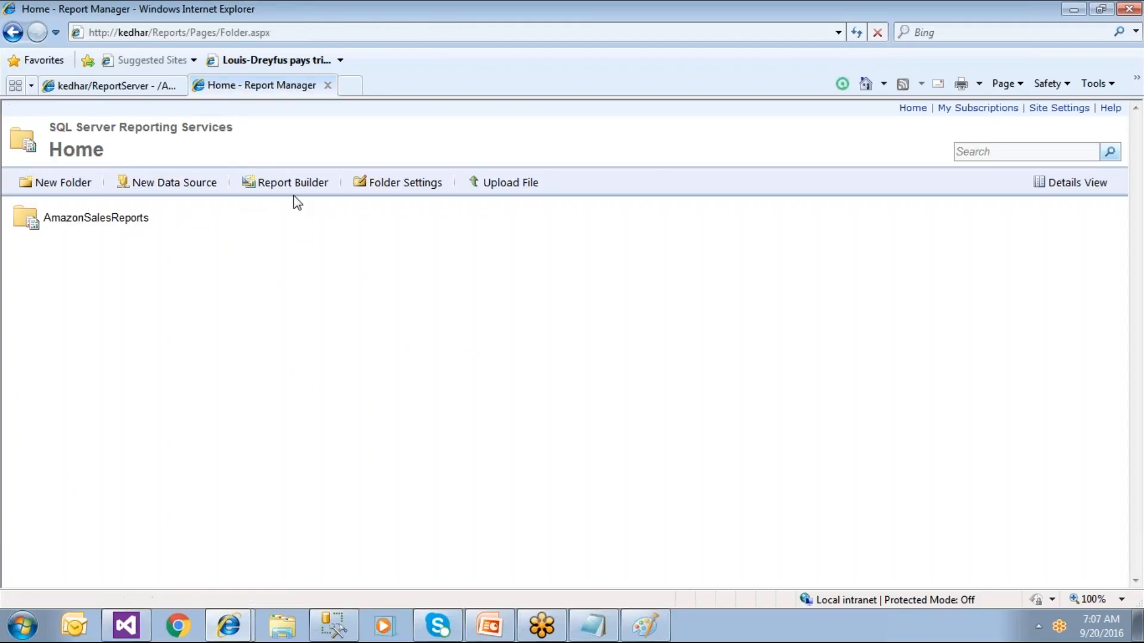
left_click(262, 218)
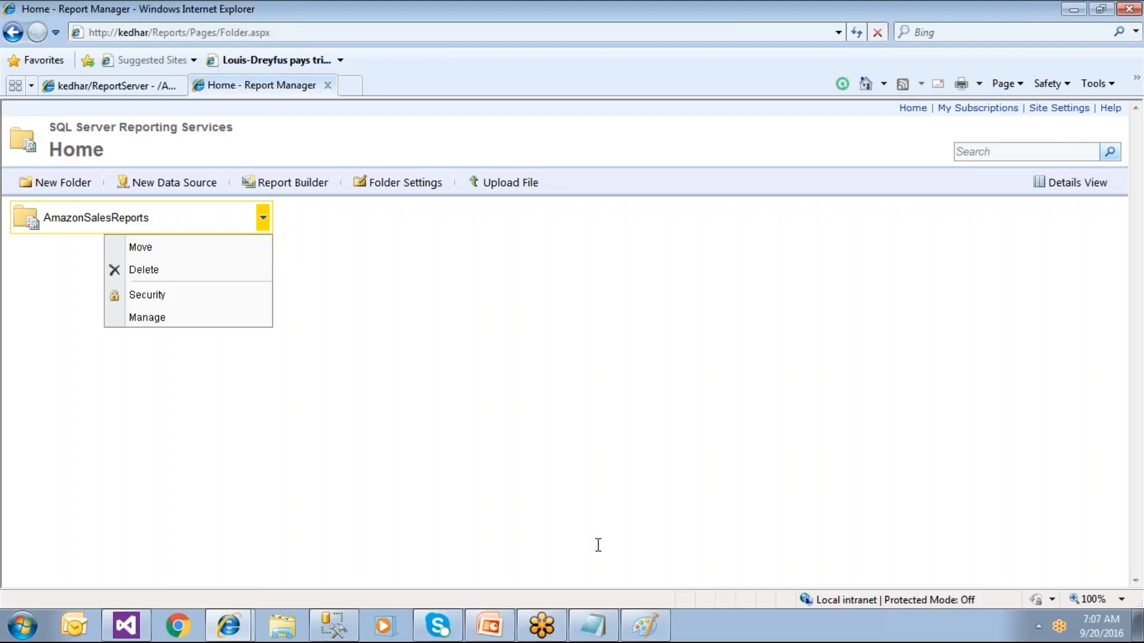
left_click(432, 390)
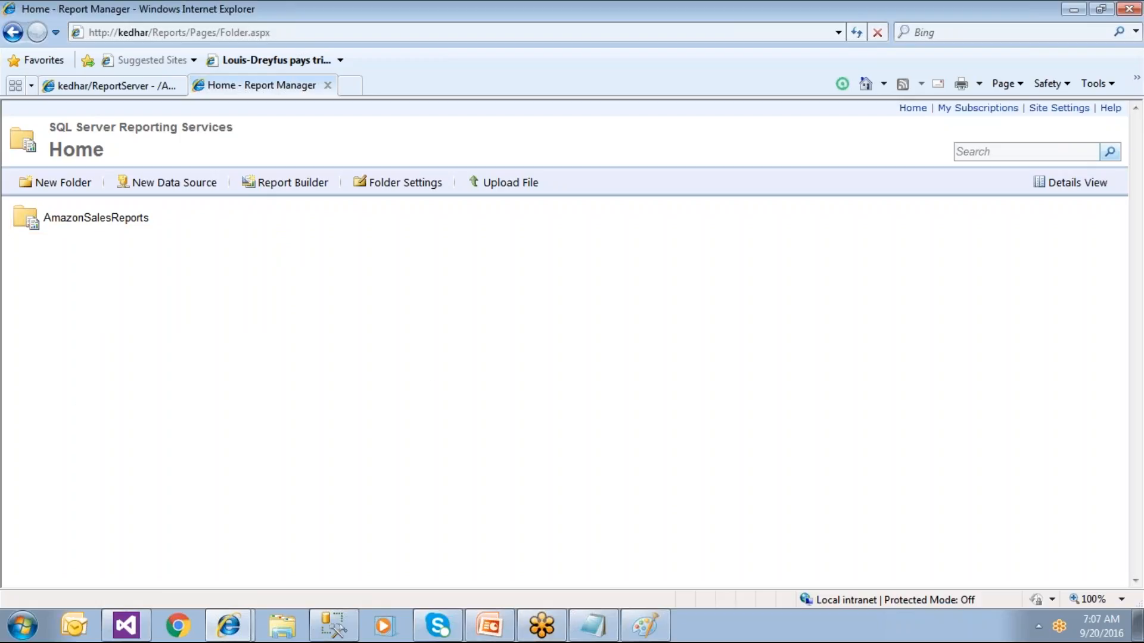
left_click(326, 85)
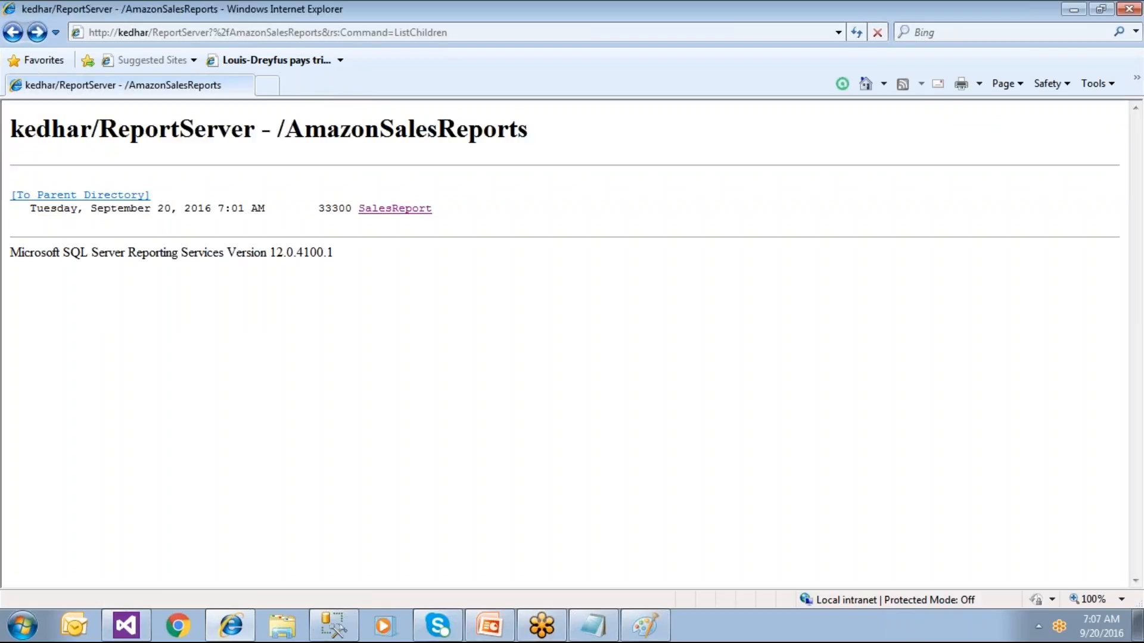
Step: In Chrome, load the ReportServer address and open AmazonSalesReports > SalesReport
left_click(176, 627)
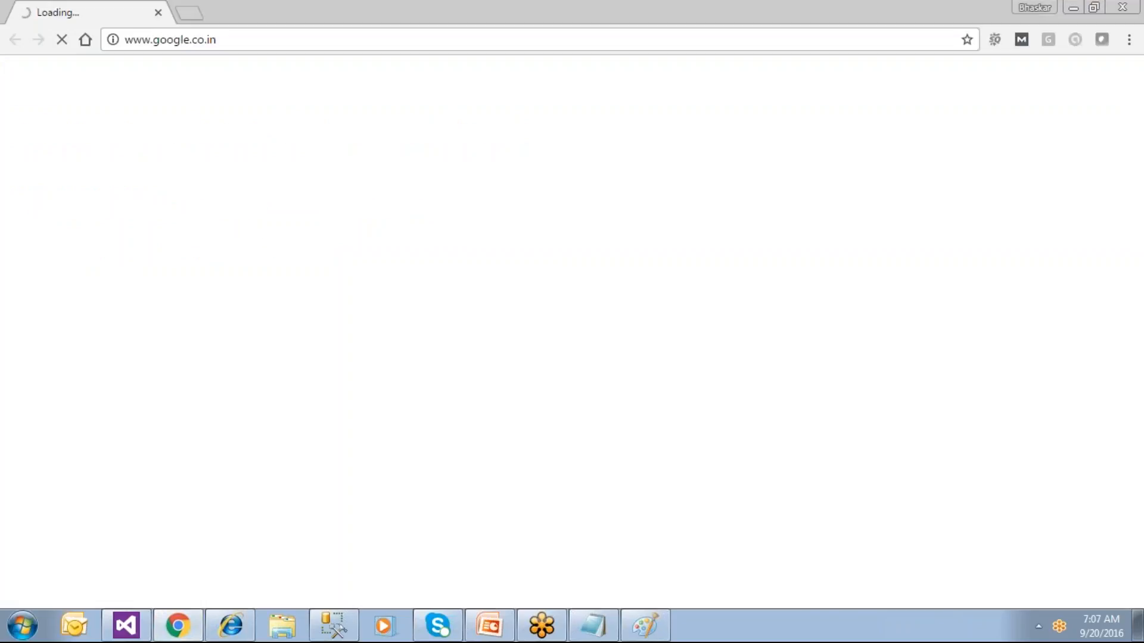
left_click(247, 43)
type("http://Kedhar/ReportServer")
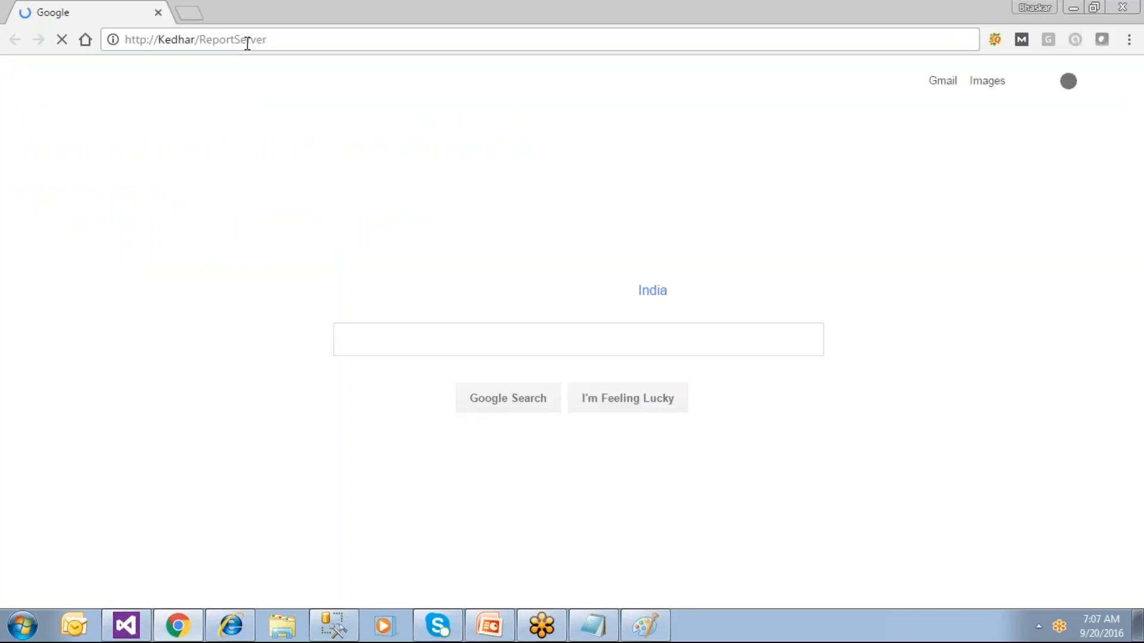
key("Return")
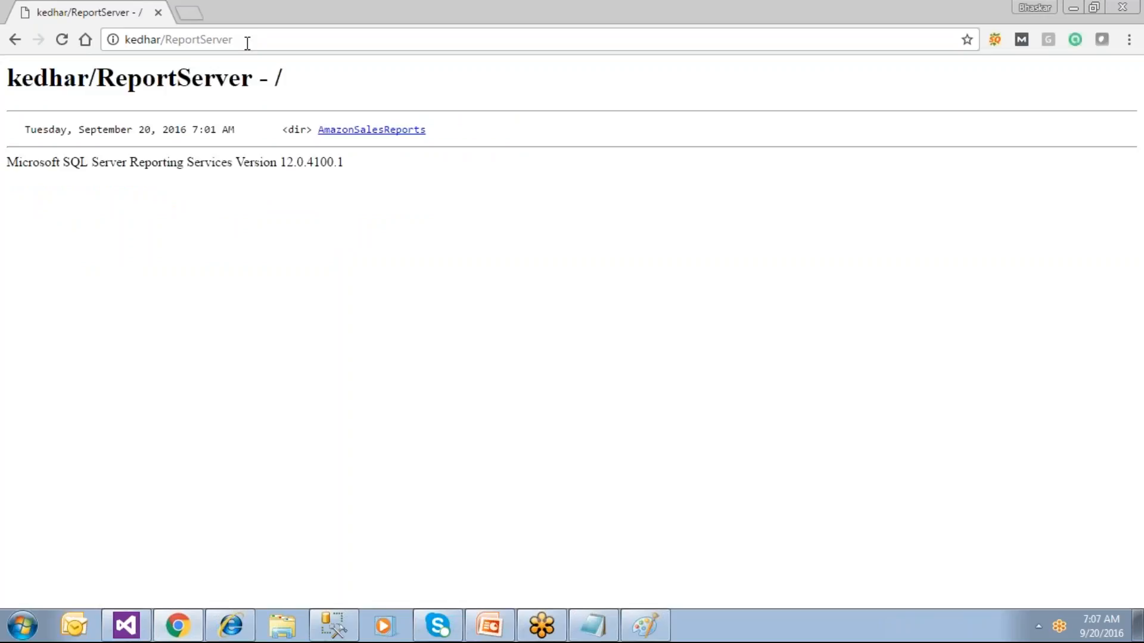
left_click(357, 131)
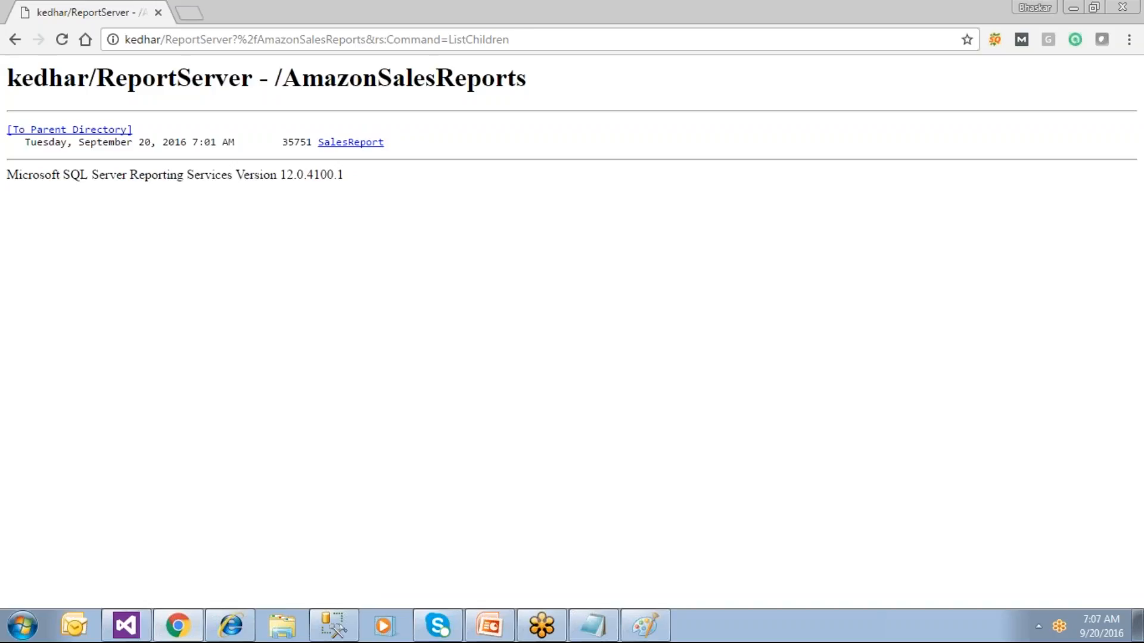
left_click(356, 141)
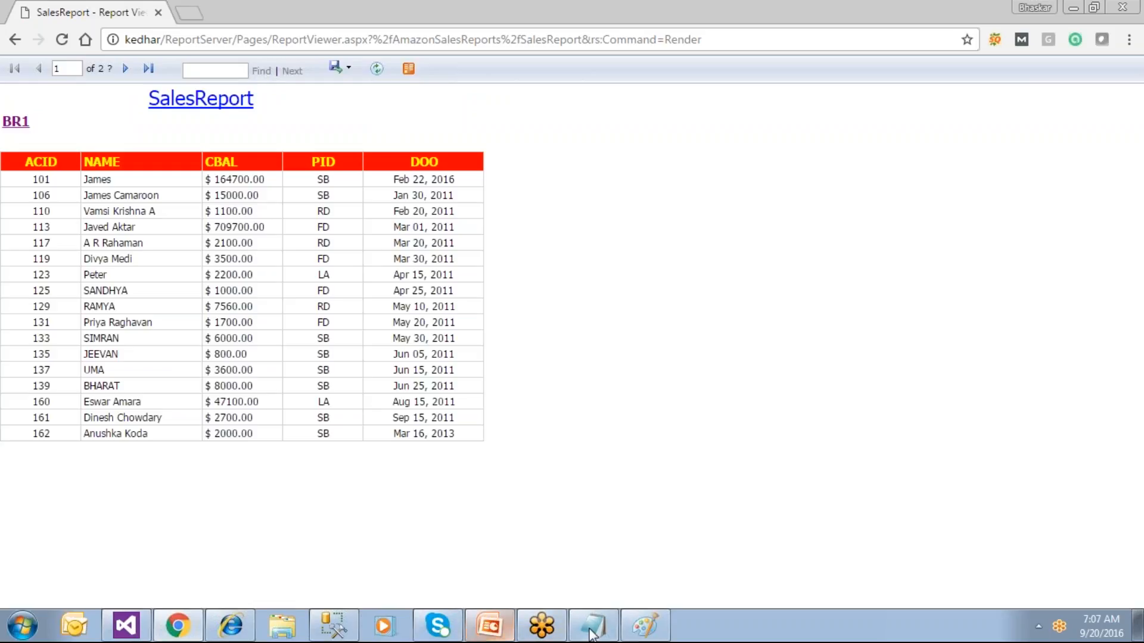
mouse_move(603, 634)
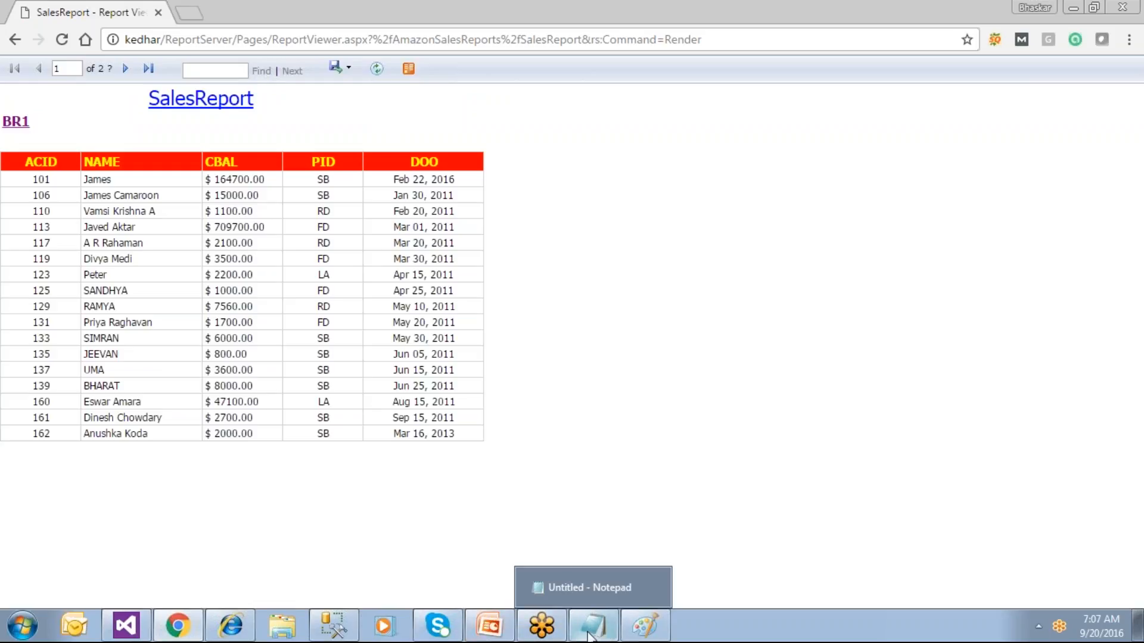
Step: Bring the Paint window with the Report Server architecture diagram to the front
left_click(633, 634)
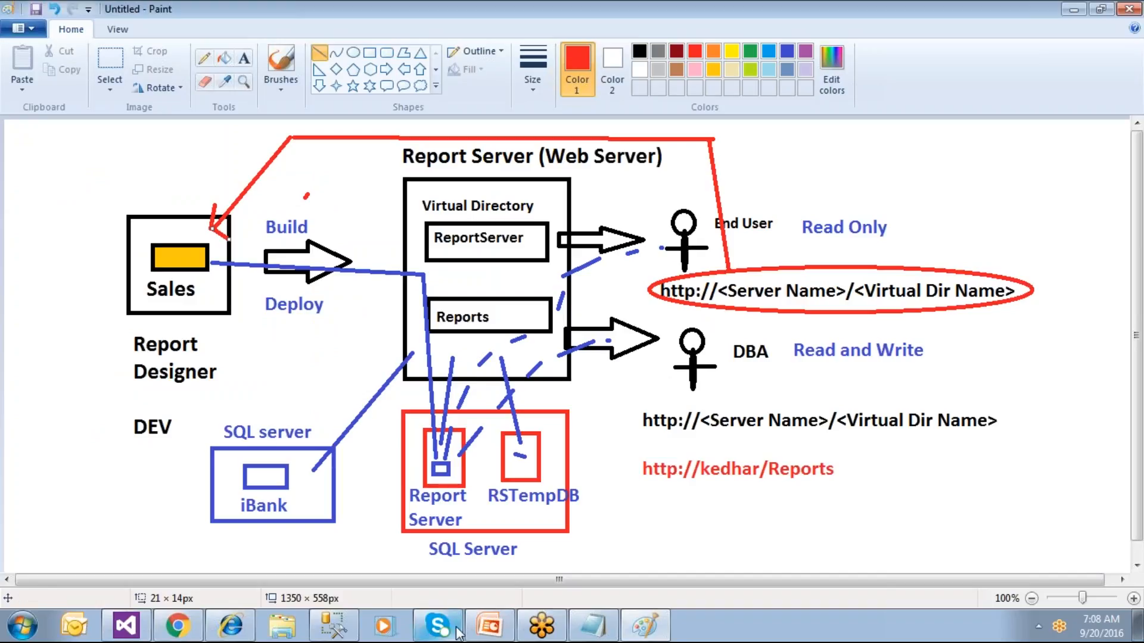
Step: Go to slide 14, 'Thanks for your time', in the 04 BI - Create Report deck and edit its title
left_click(487, 630)
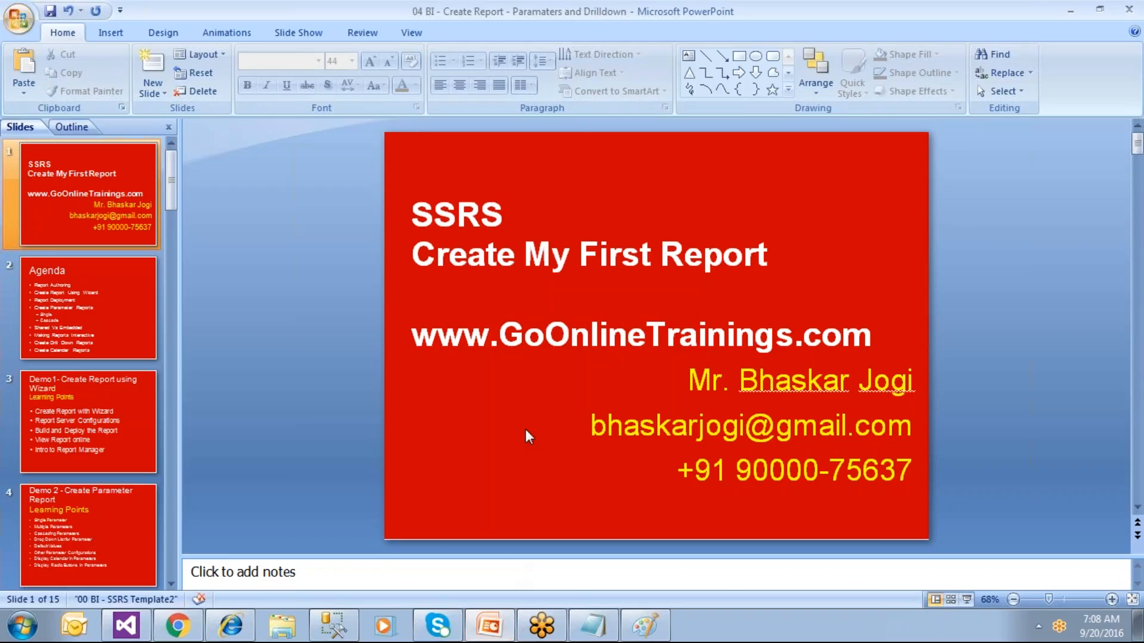
key("End")
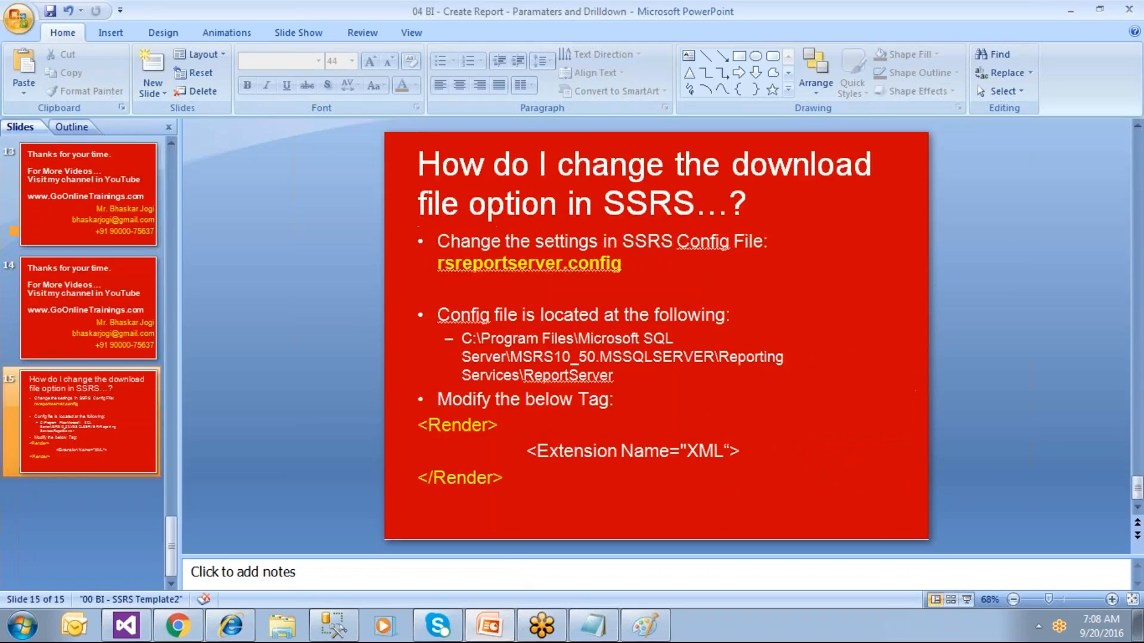
key("Page_Up")
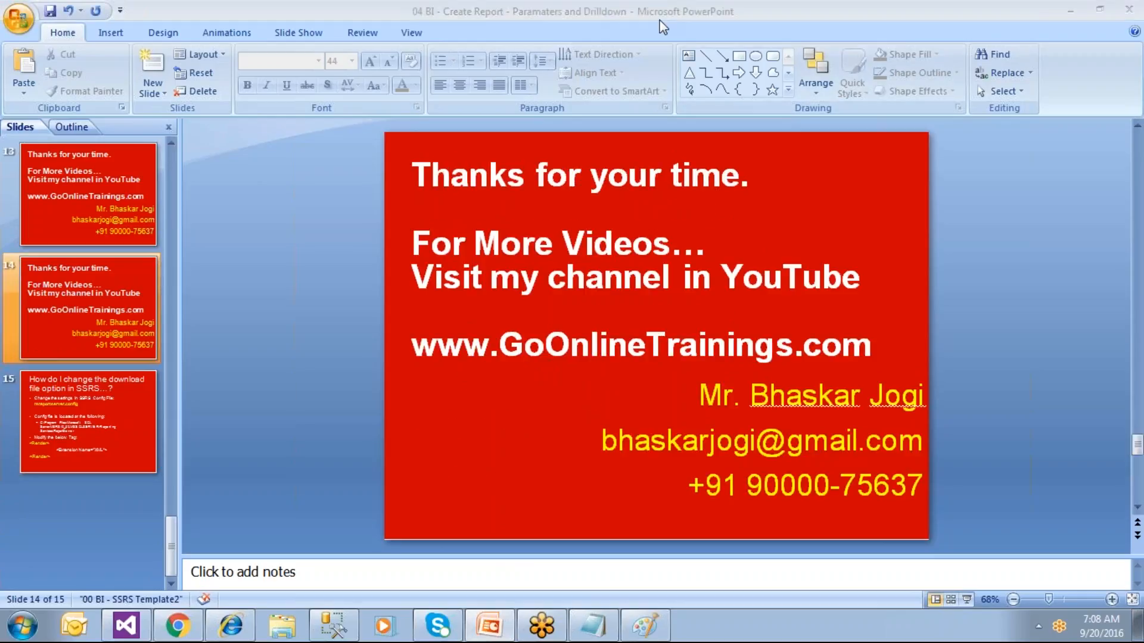
left_click(643, 204)
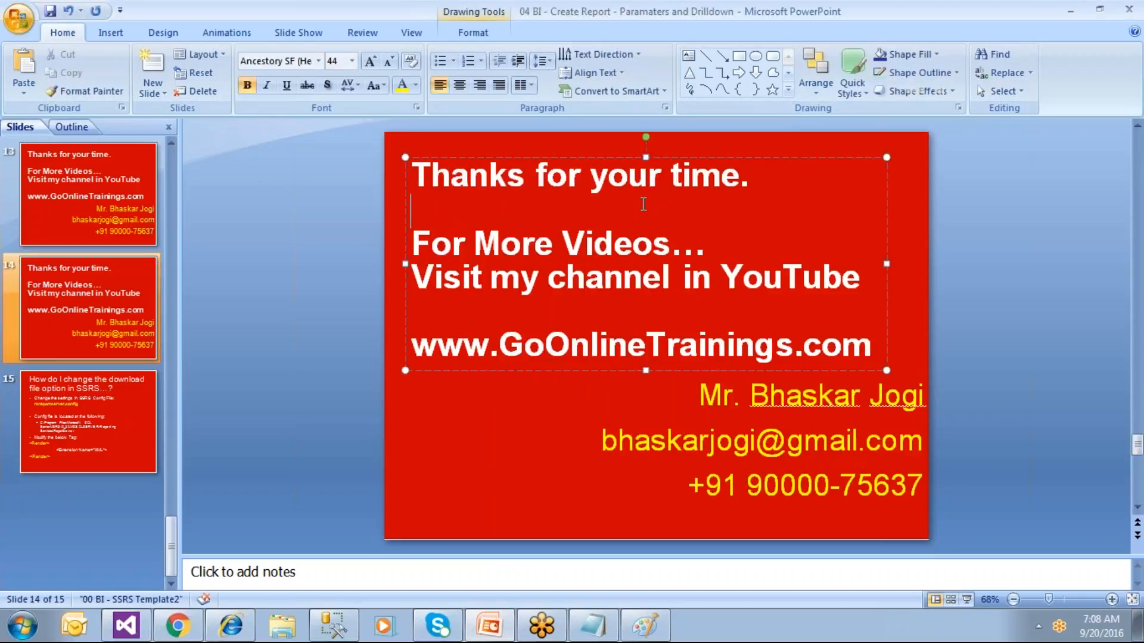